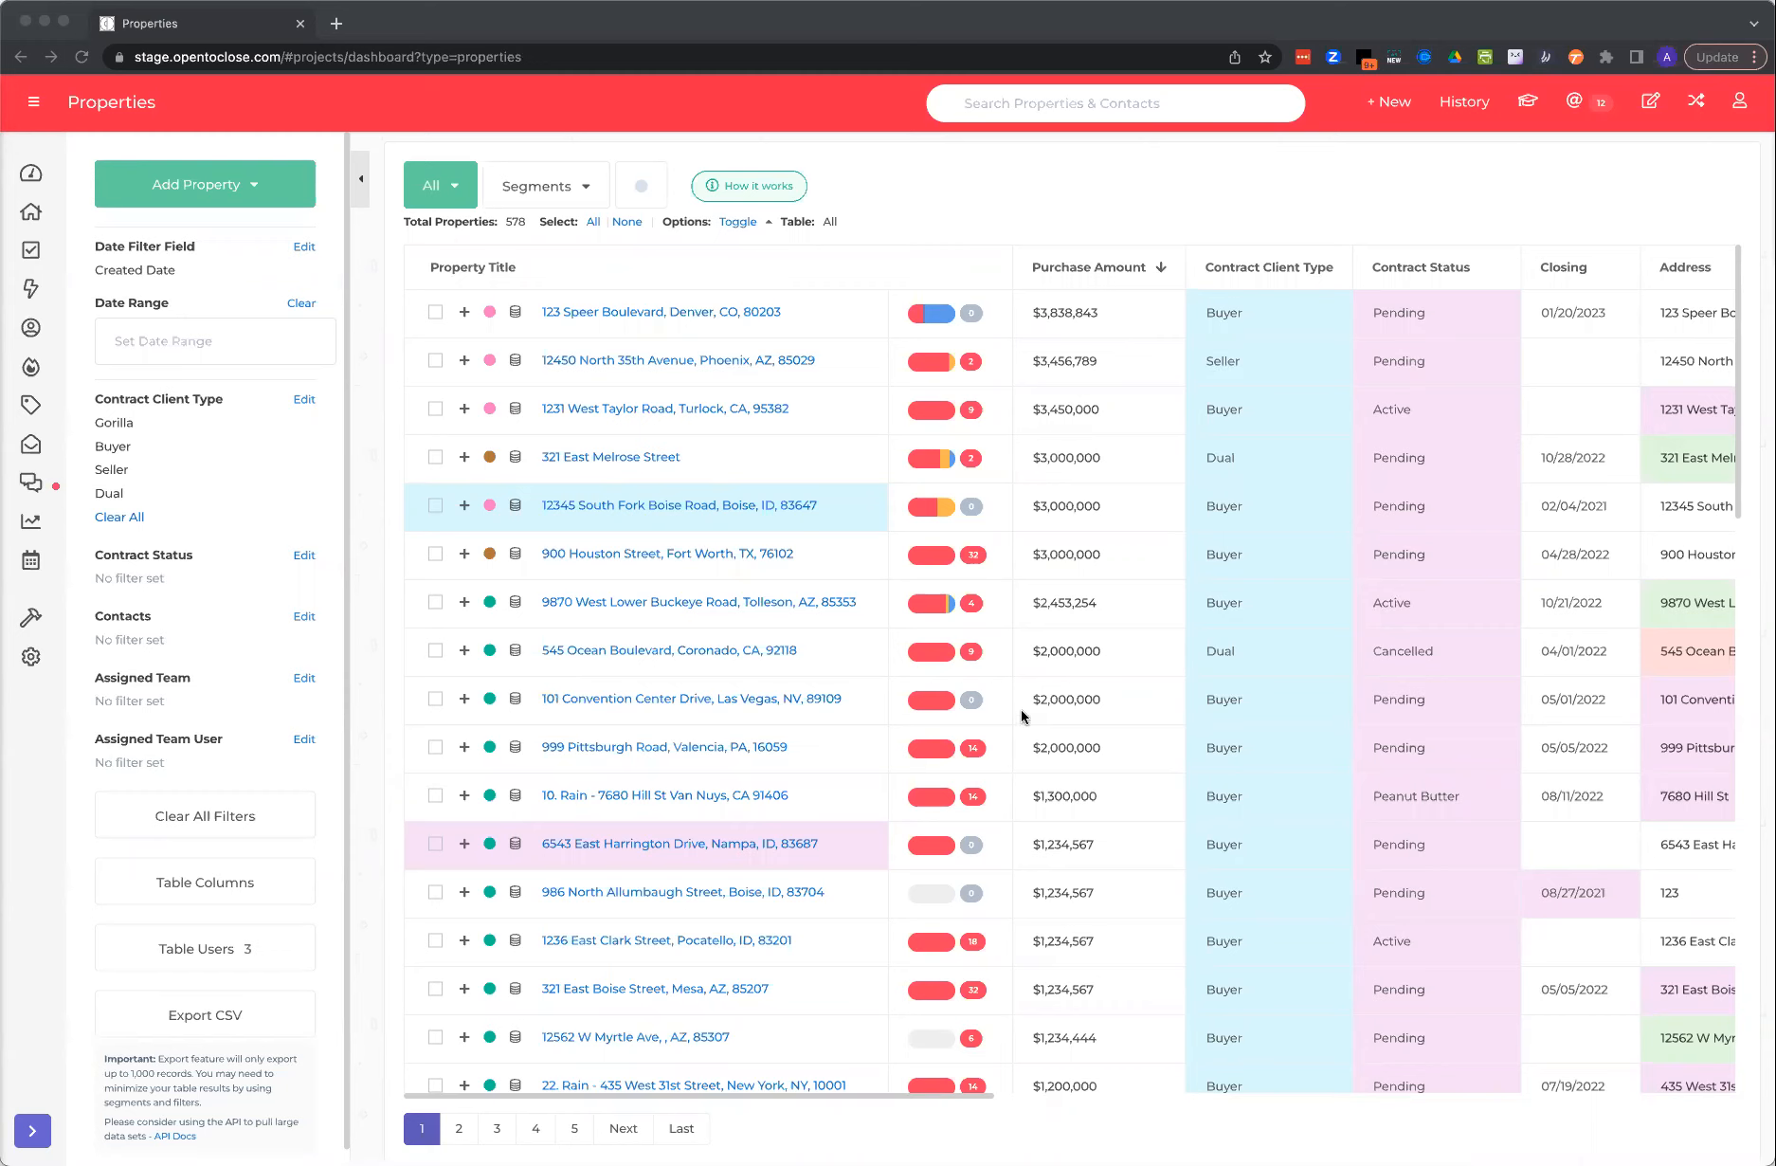
# - Open the Field Editor and view the settings of the Contract Acceptance Date field in the Property Details section
pyautogui.click(35, 623)
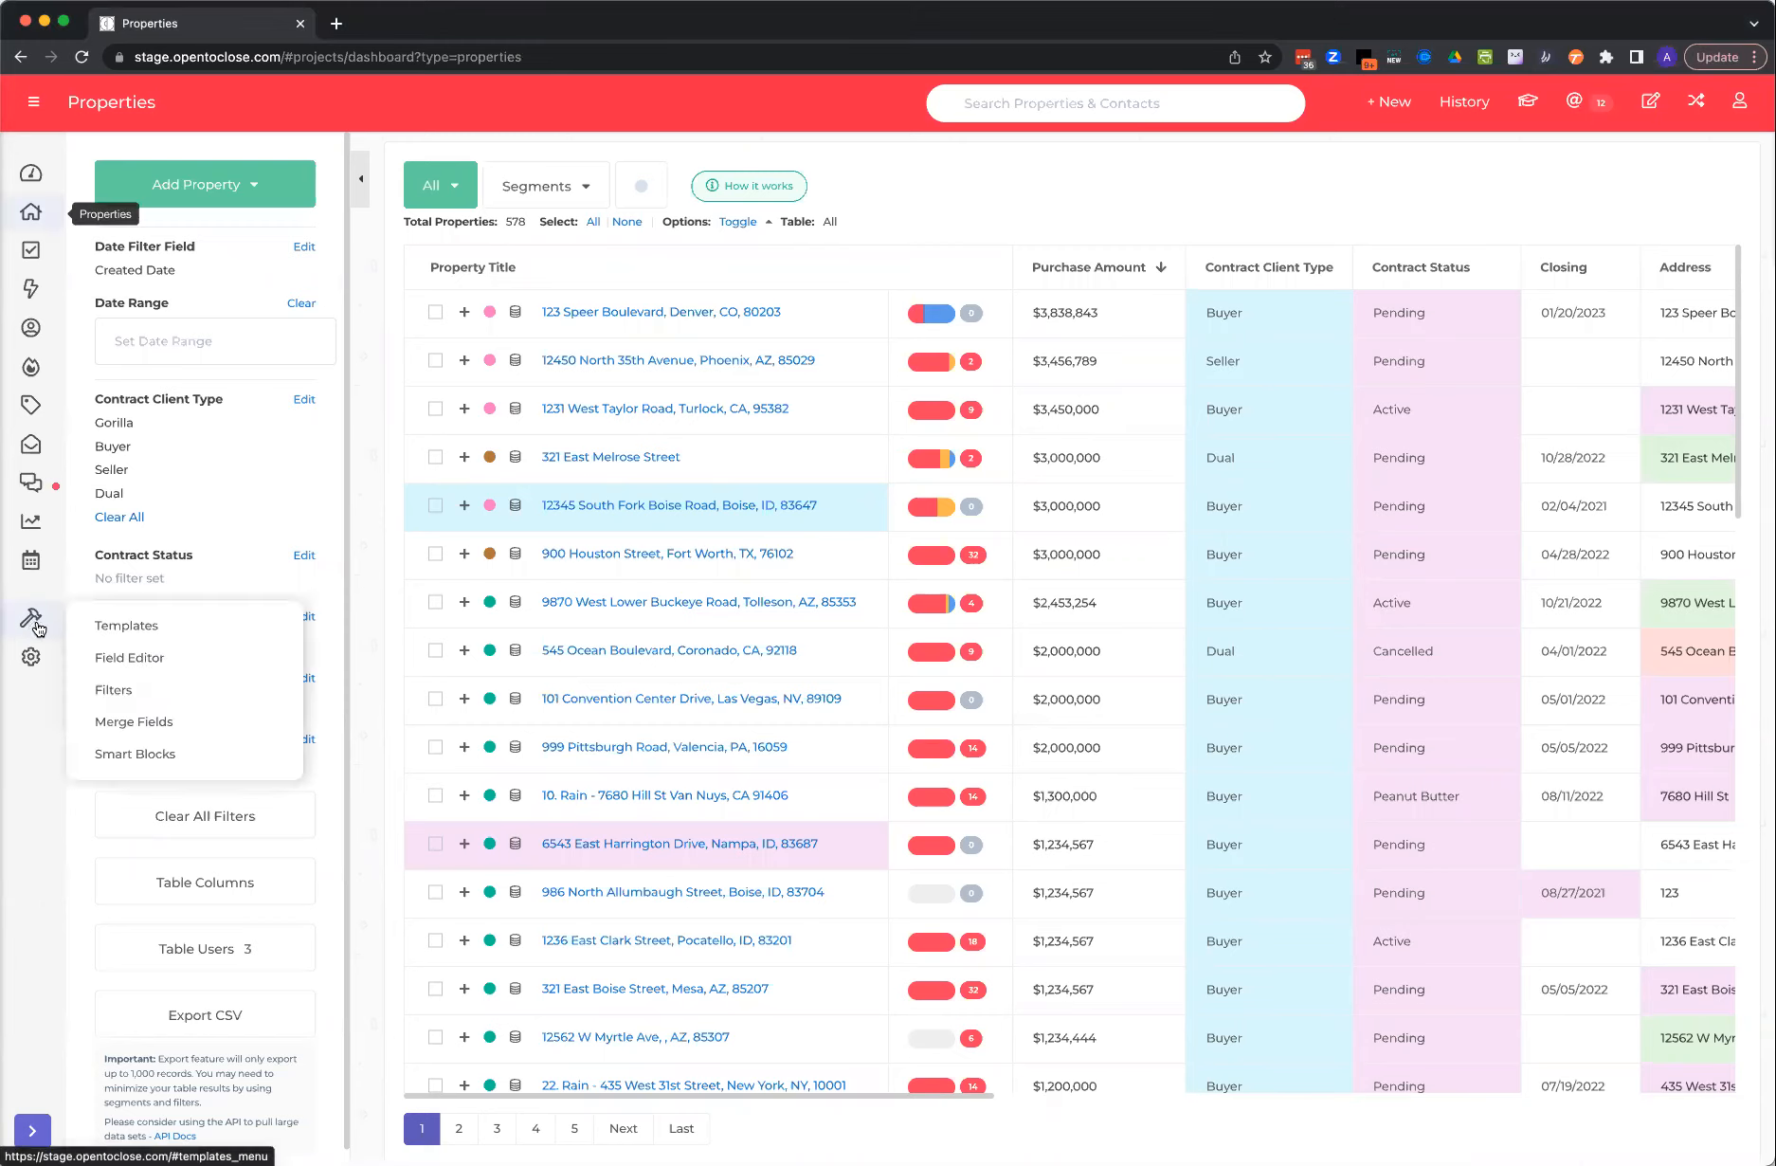
pyautogui.click(117, 658)
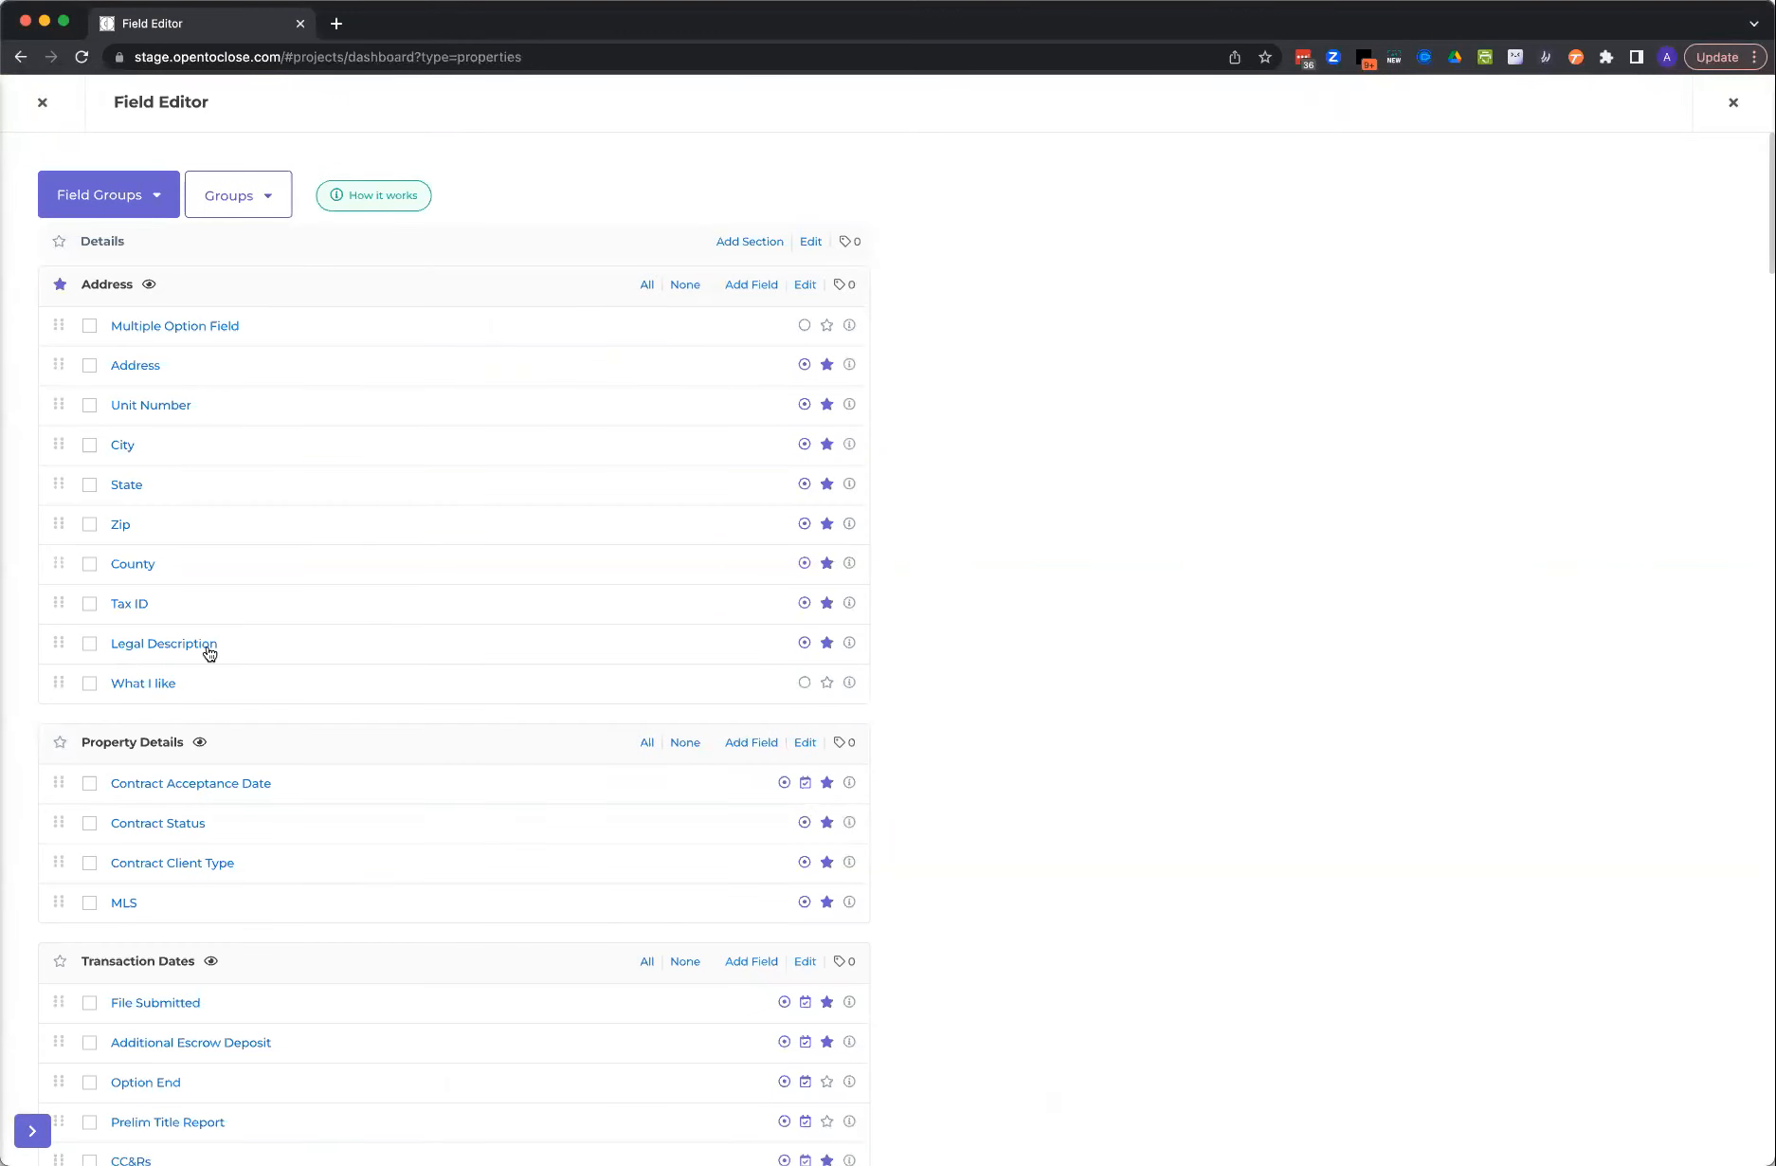
pyautogui.scroll(-2, 305, 648)
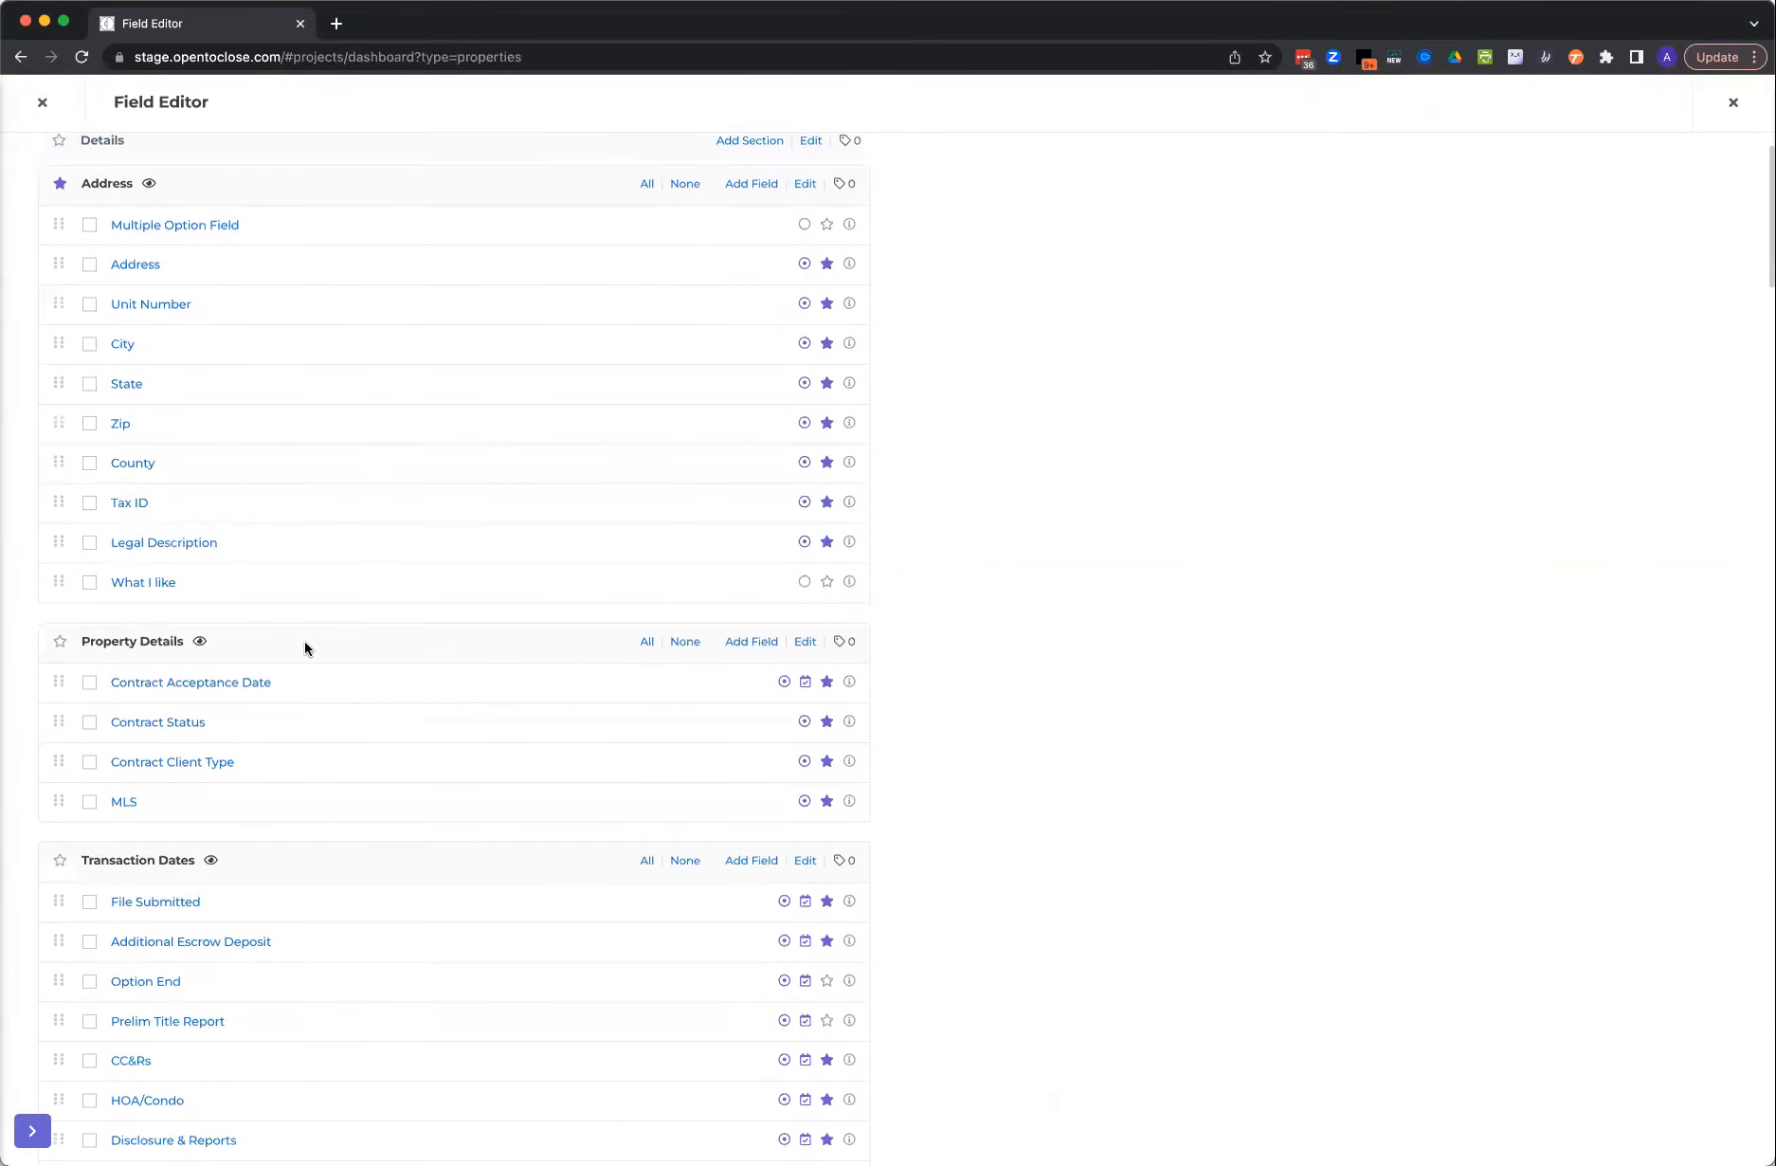
pyautogui.click(227, 684)
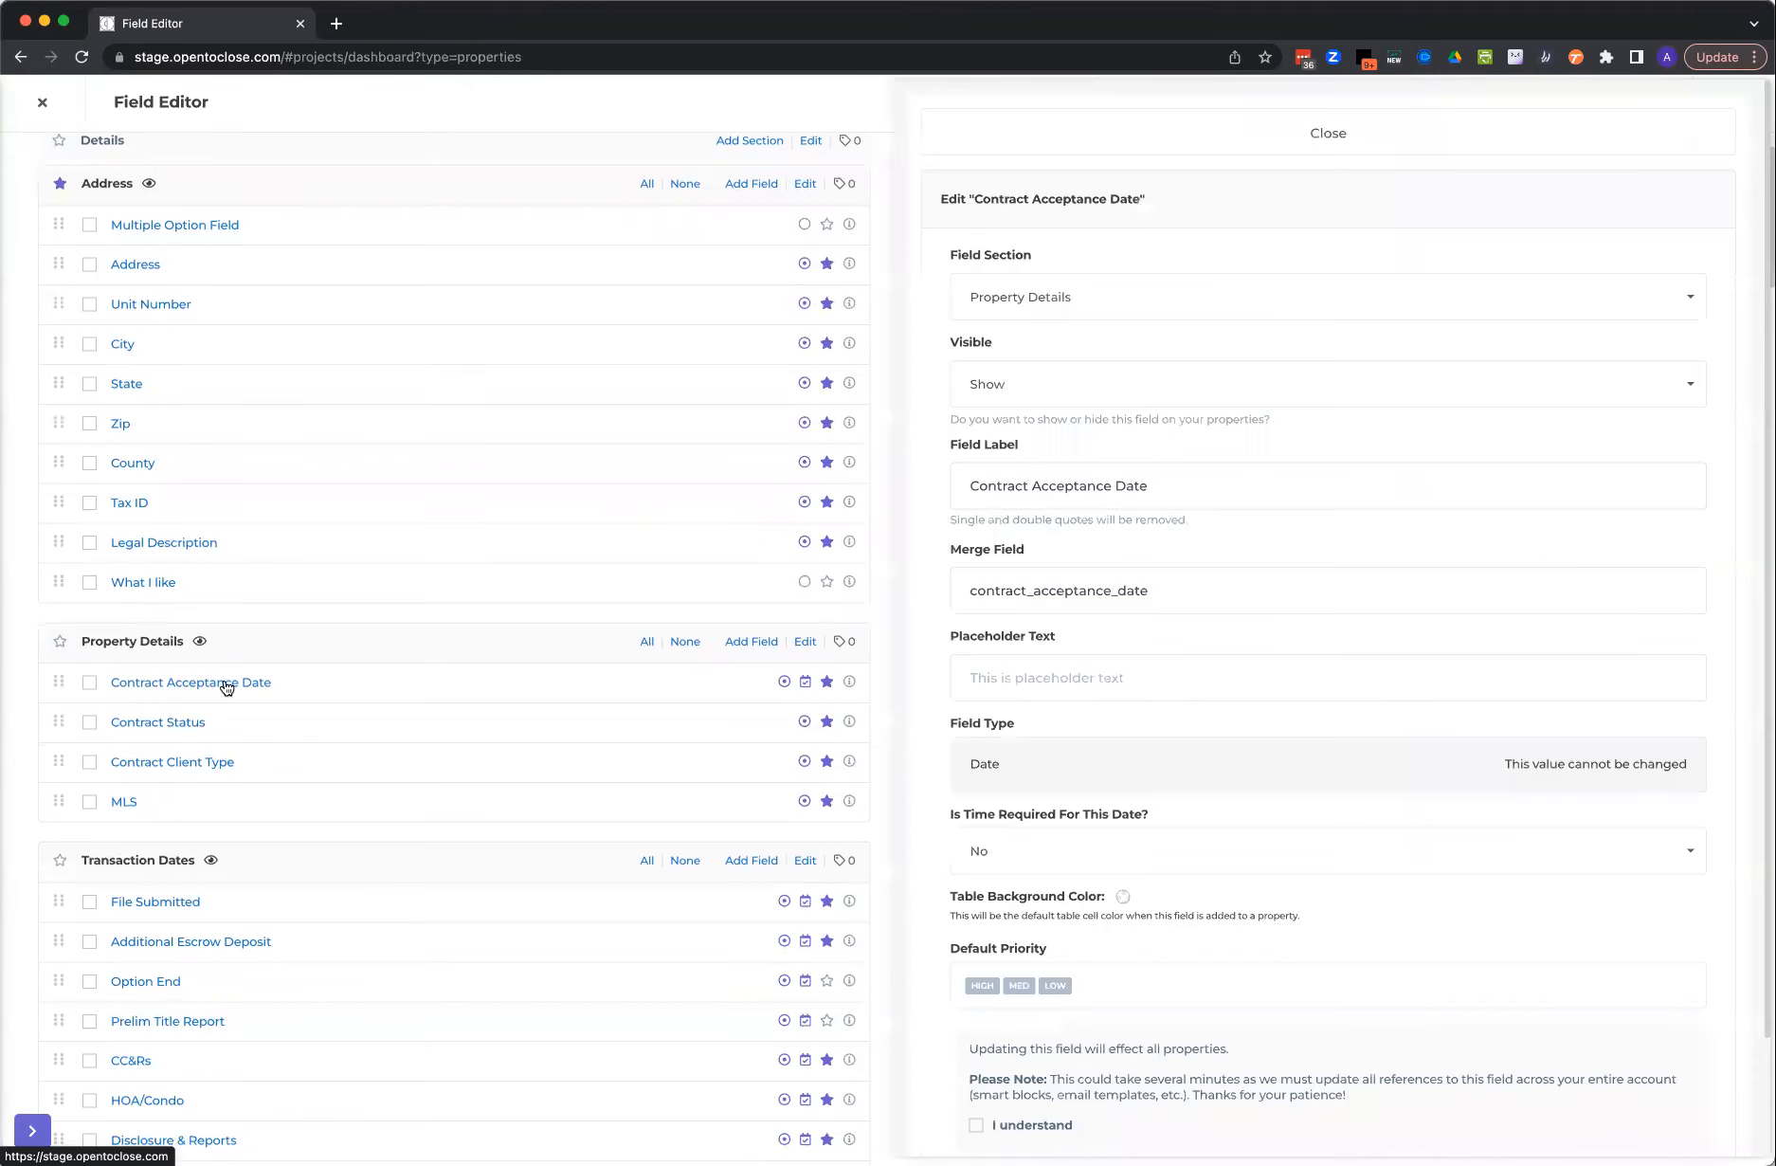
# - Look through the field sections of the Details group, from Address down to the escrow, inspection and repair sections
pyautogui.scroll(-5, 226, 687)
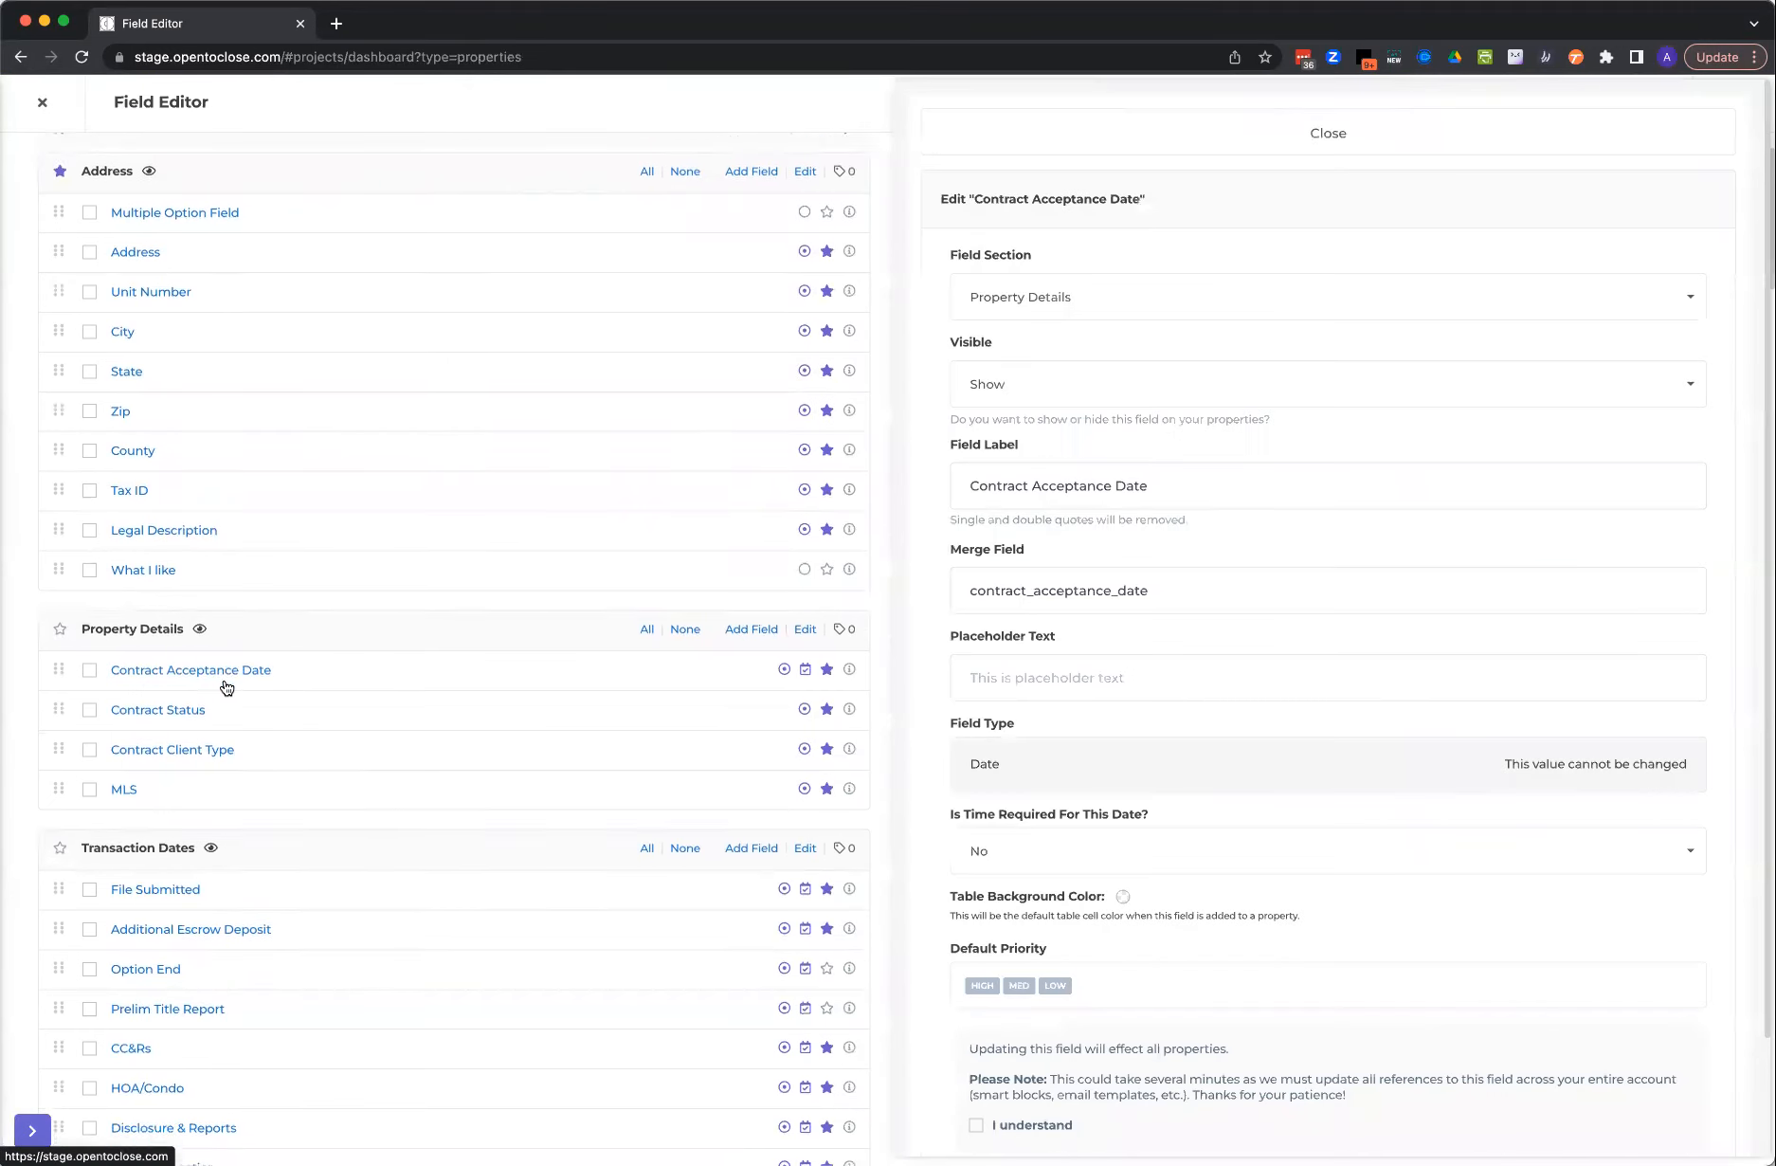
pyautogui.scroll(5, 226, 686)
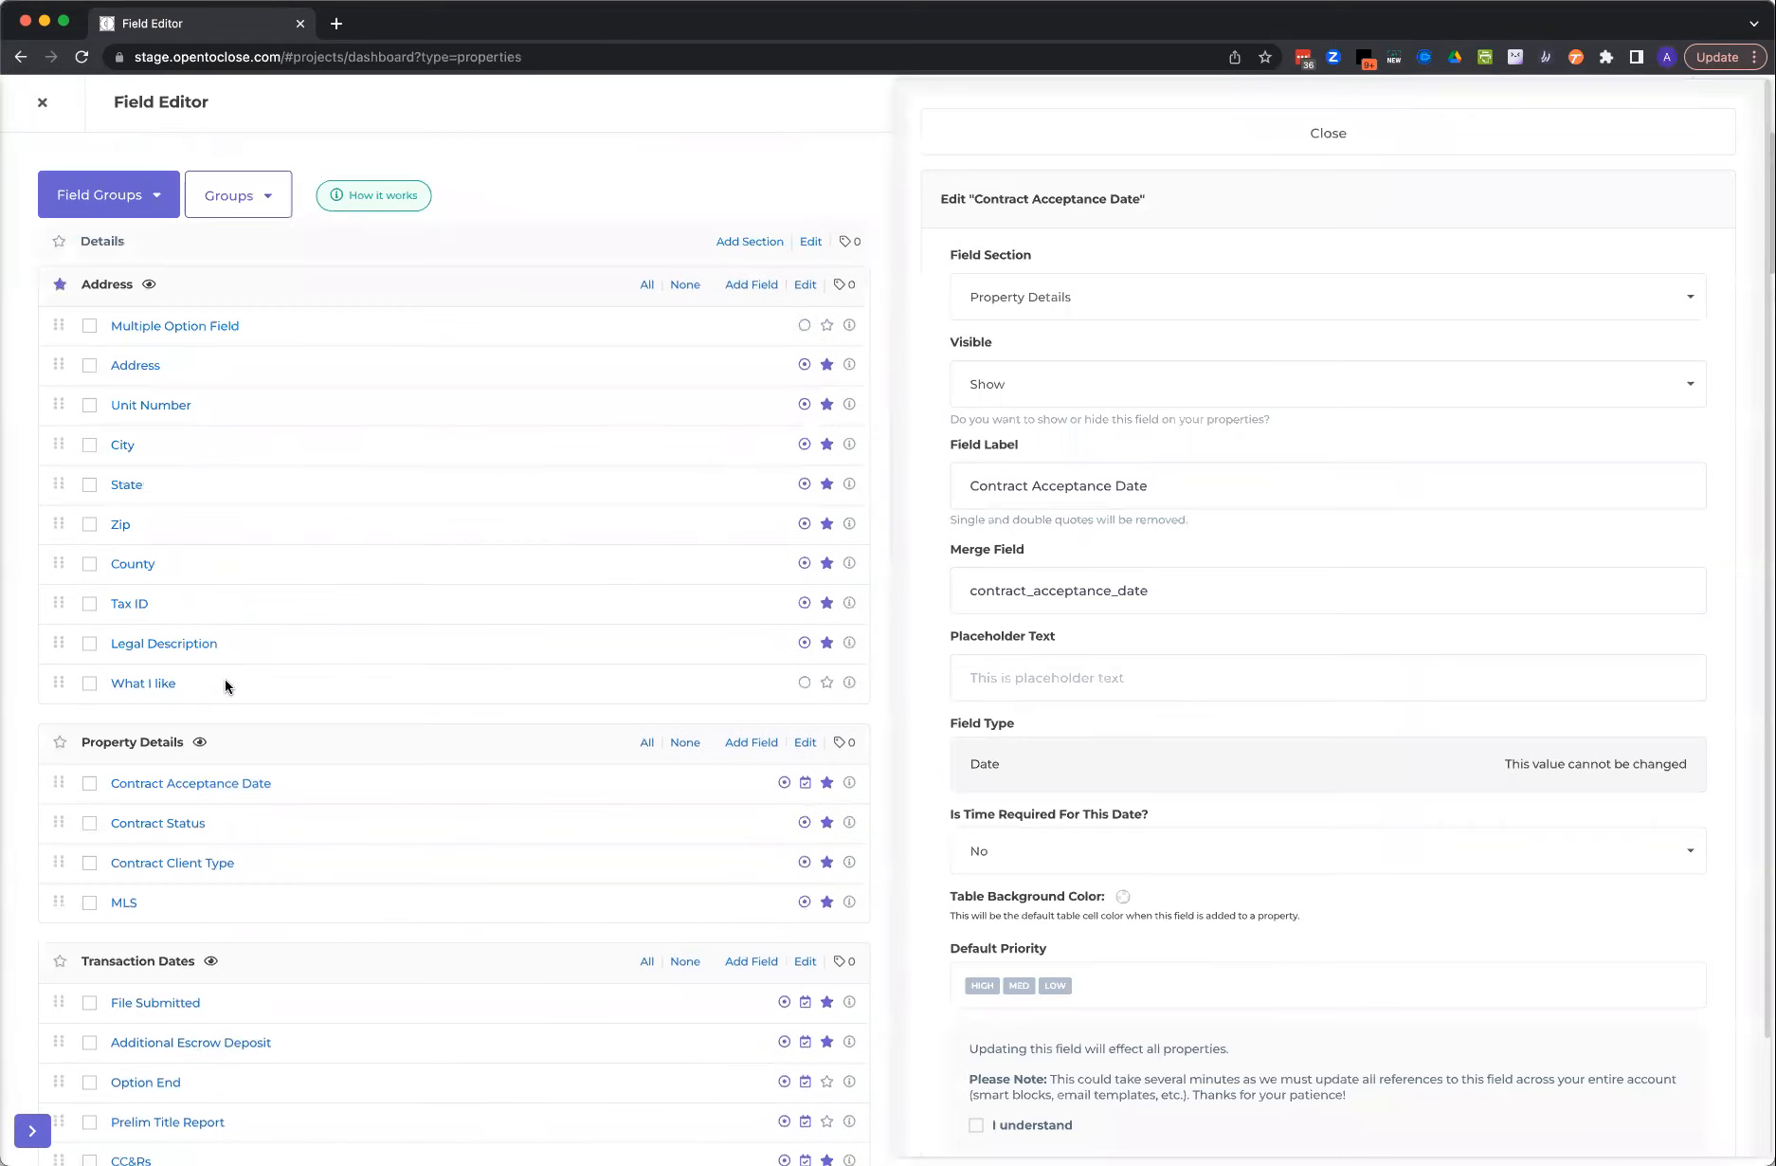
pyautogui.scroll(-15, 267, 671)
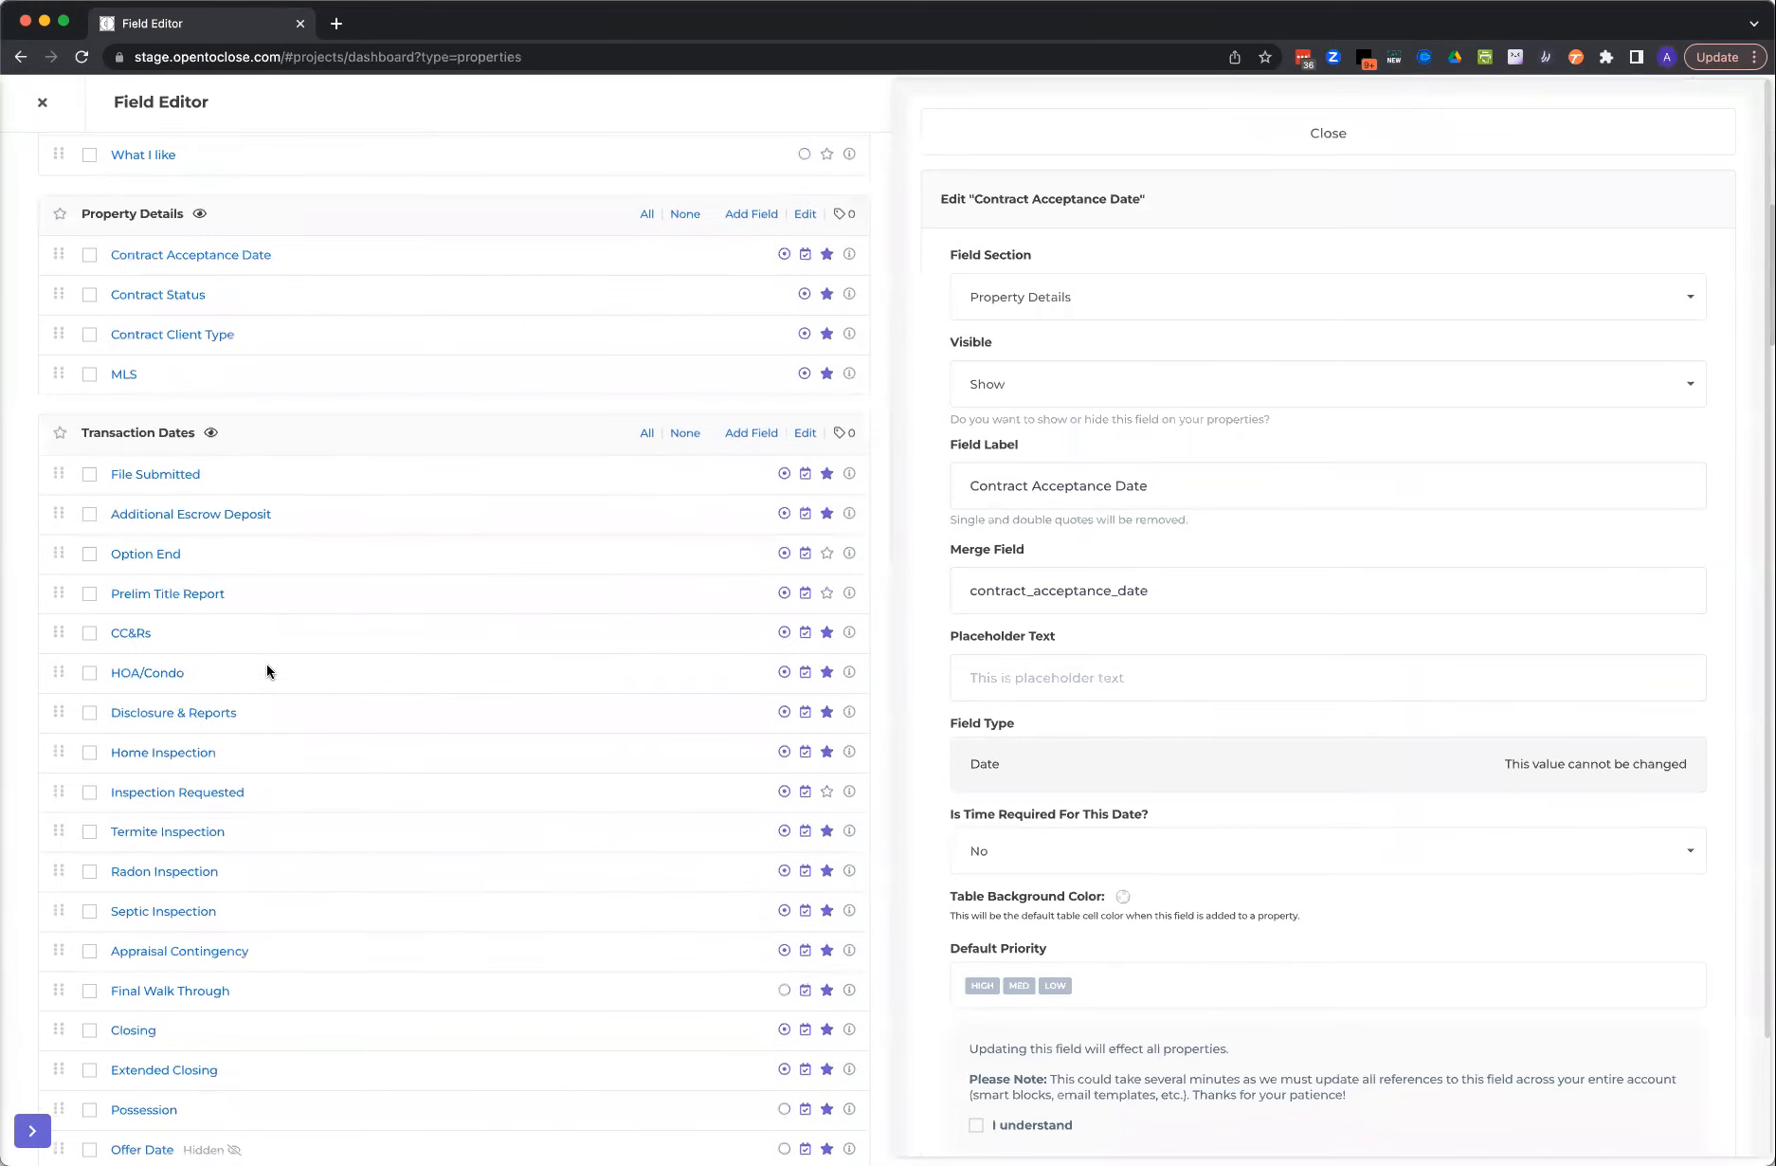
pyautogui.scroll(-12, 267, 671)
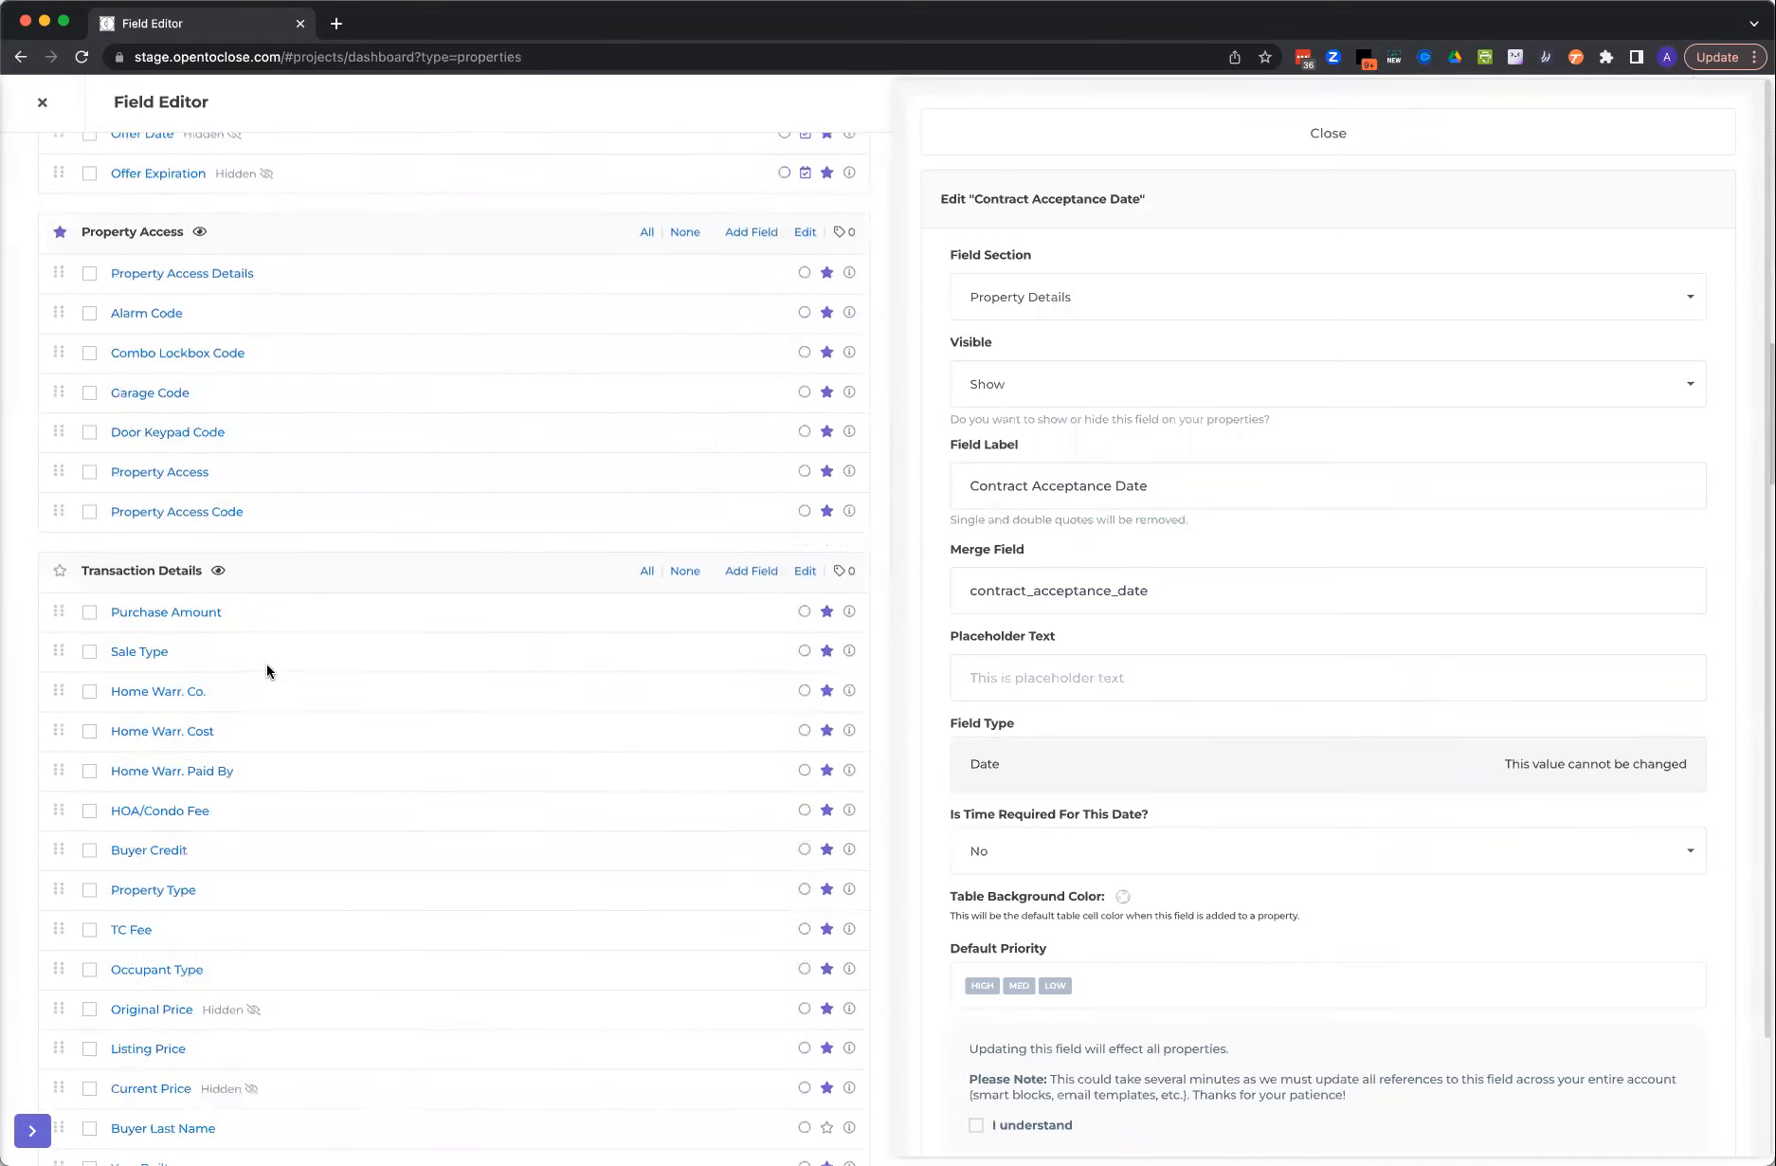
pyautogui.scroll(-5, 267, 672)
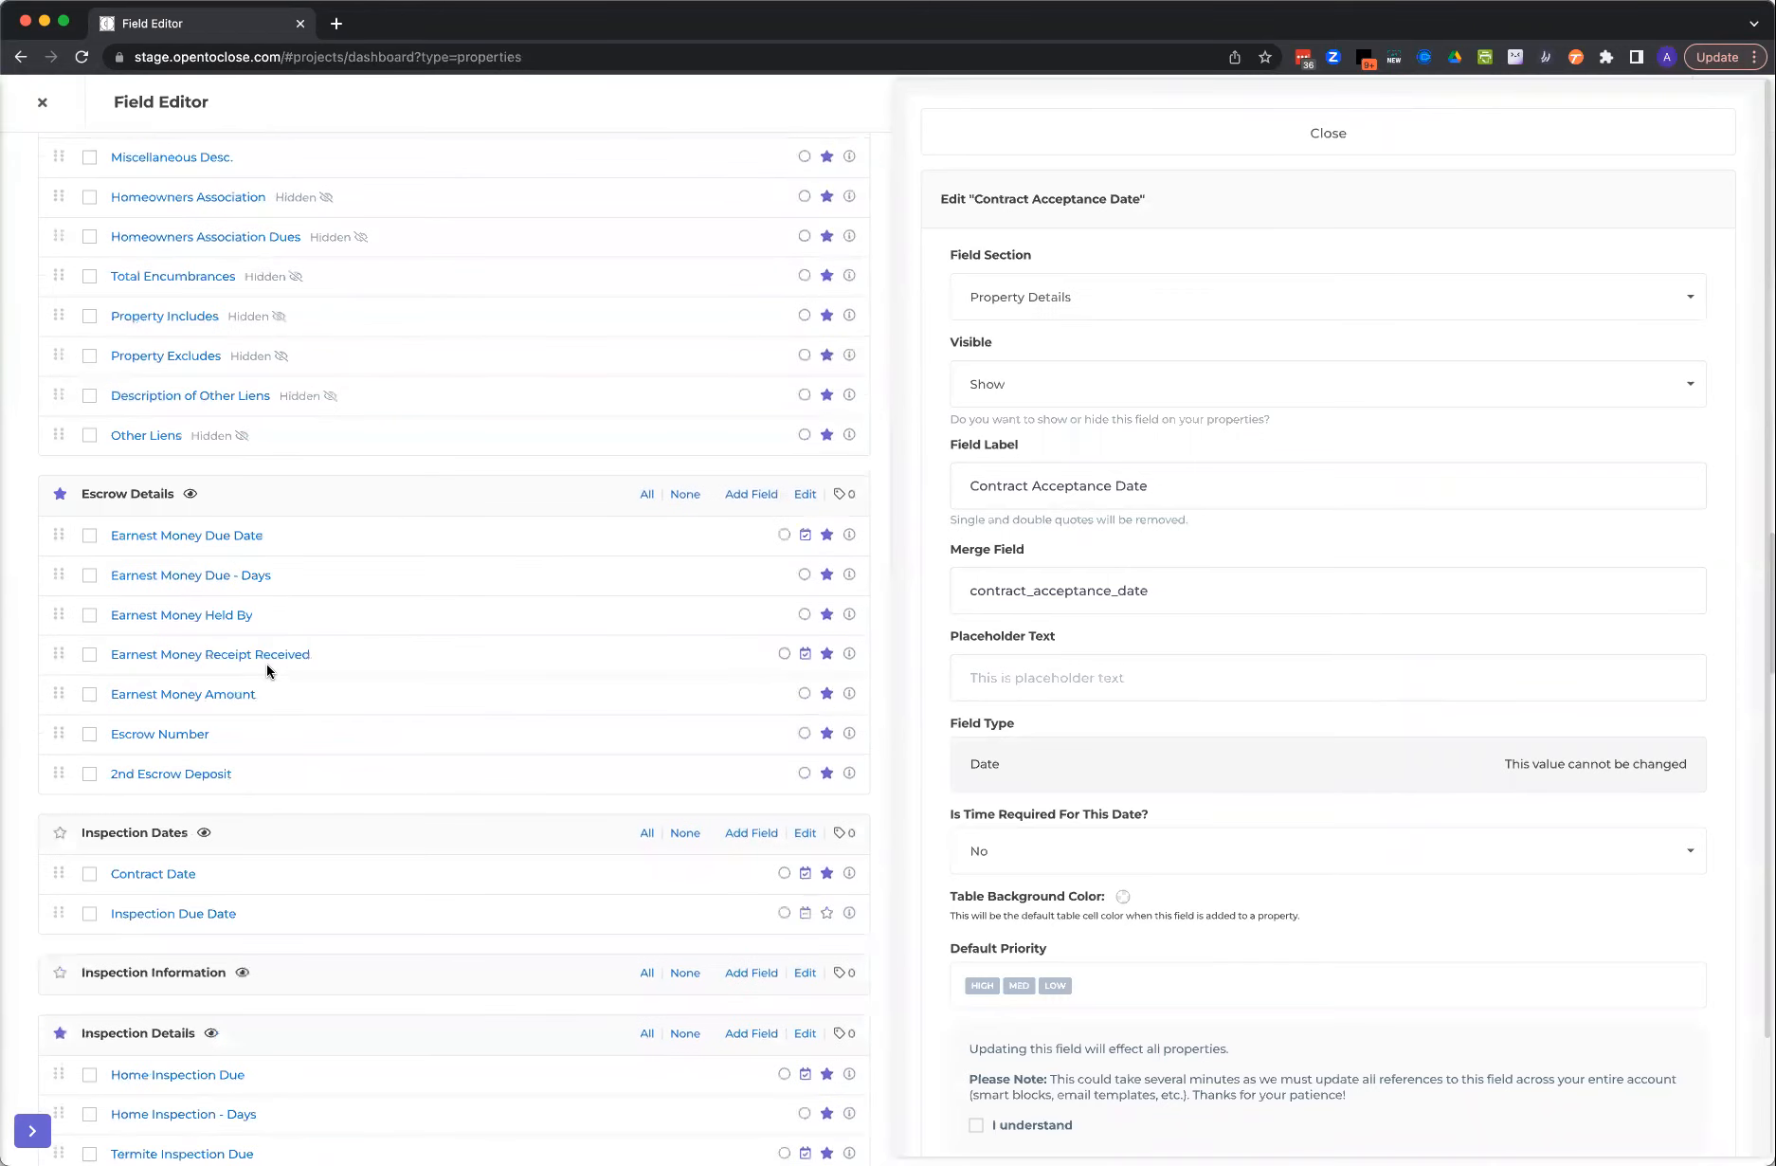
pyautogui.scroll(-5, 267, 671)
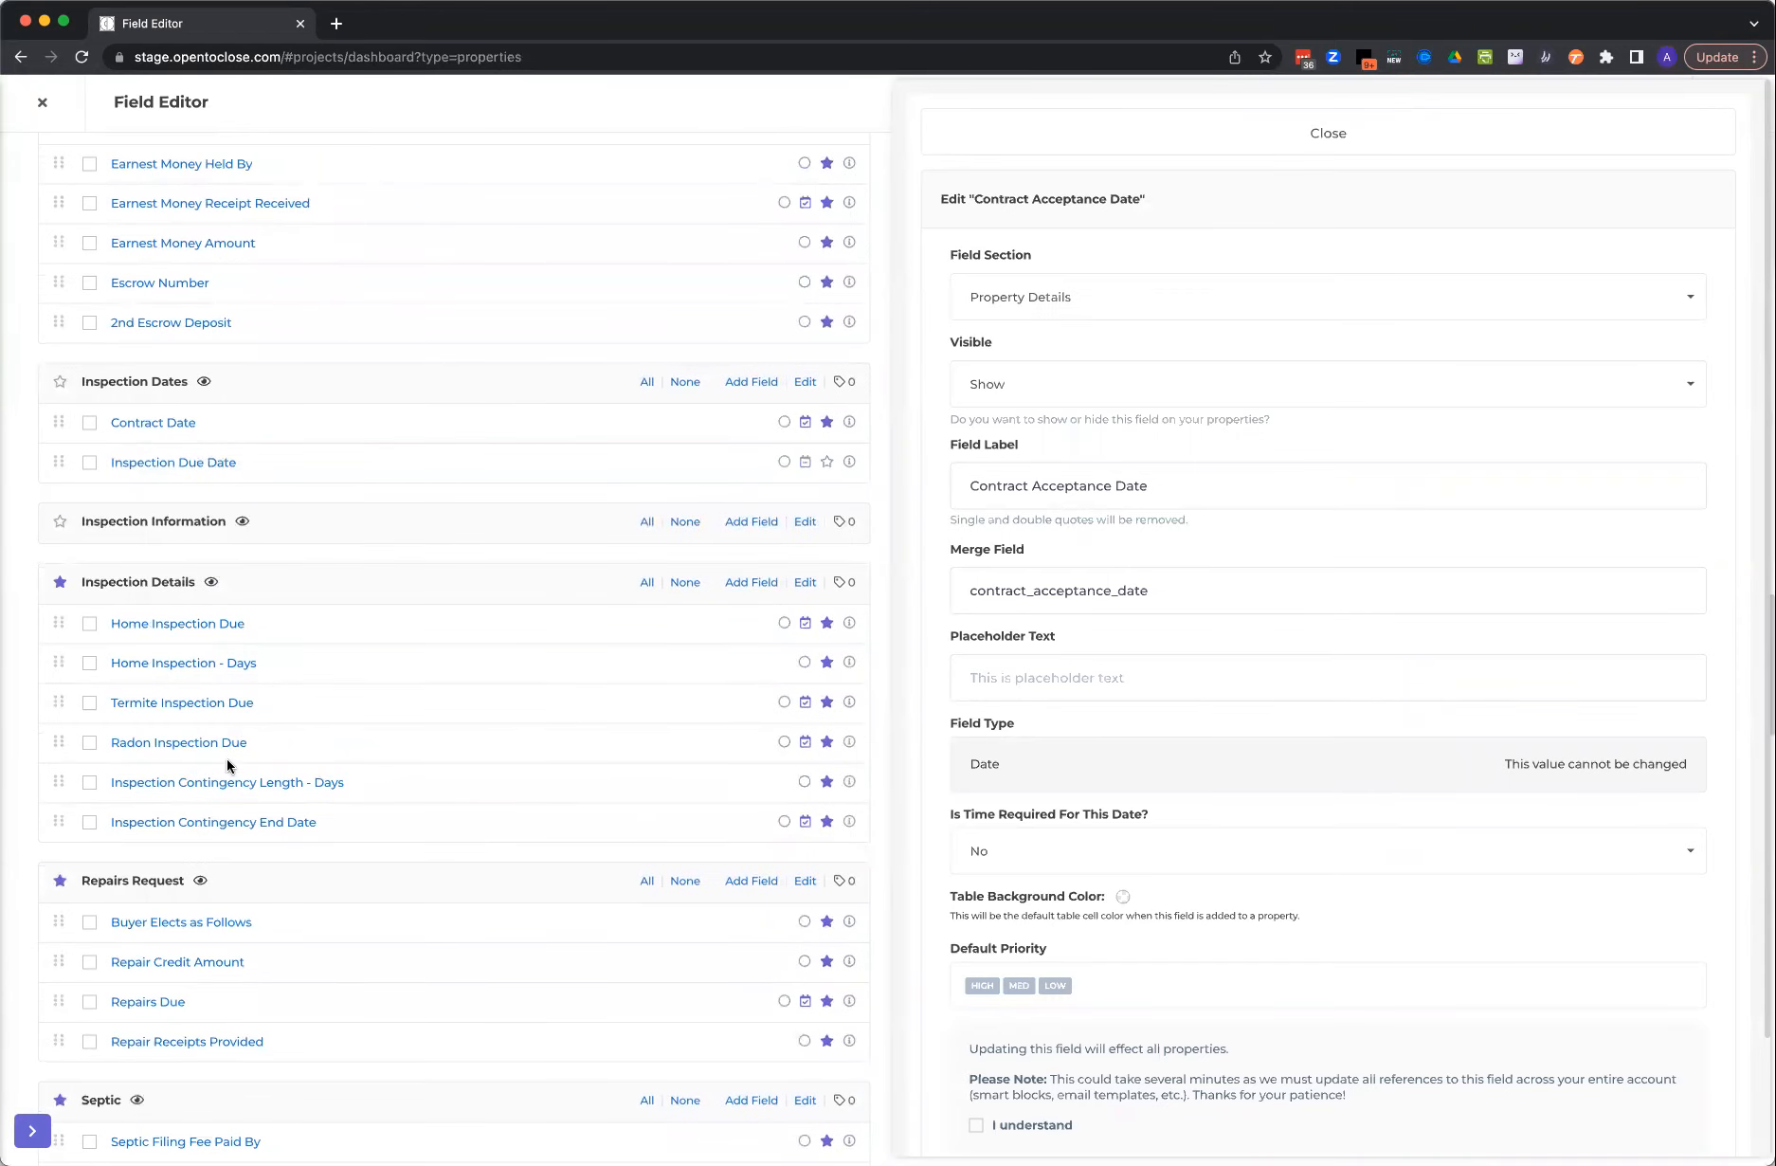
pyautogui.scroll(-3, 229, 777)
pyautogui.scroll(-2, 229, 777)
# - Switch the field list to the Listing Details group and open the Lockboxes Confirmed field
pyautogui.scroll(20, 229, 777)
pyautogui.click(99, 195)
pyautogui.click(109, 286)
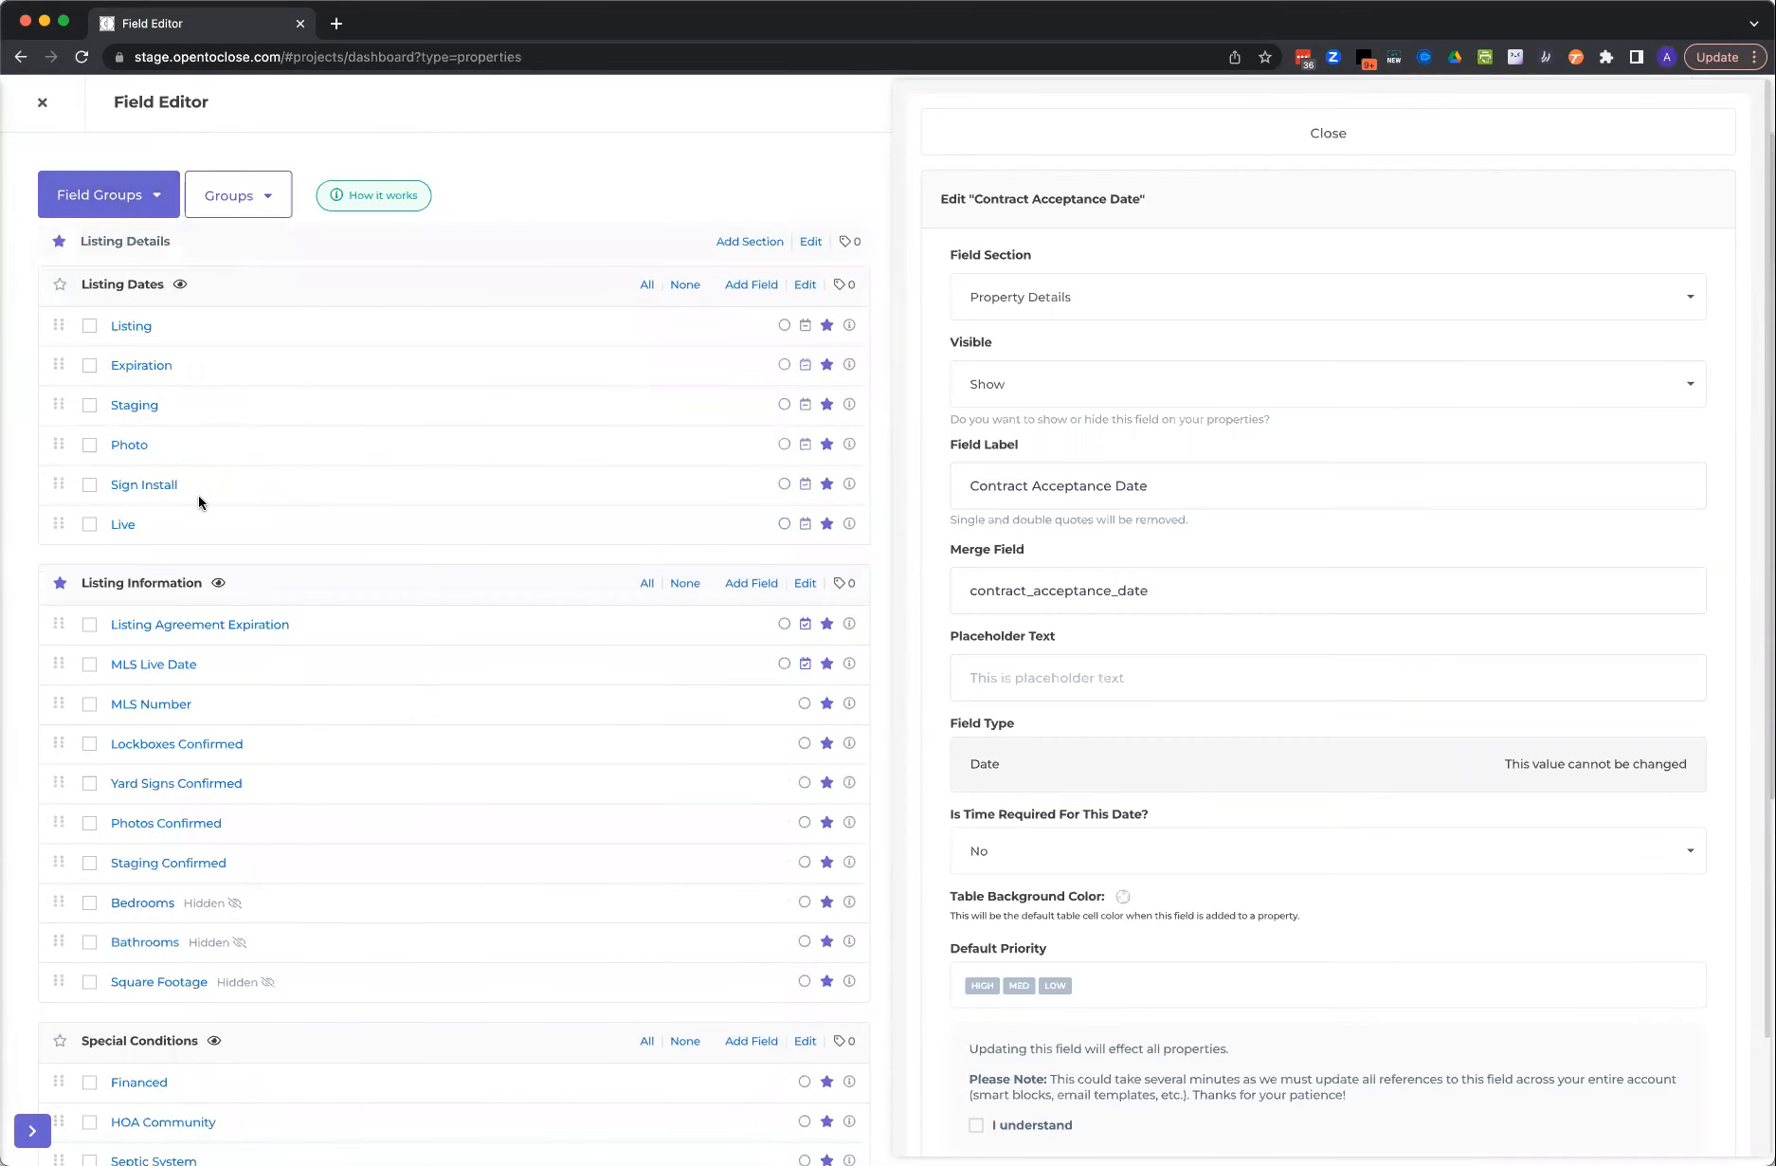
pyautogui.click(215, 748)
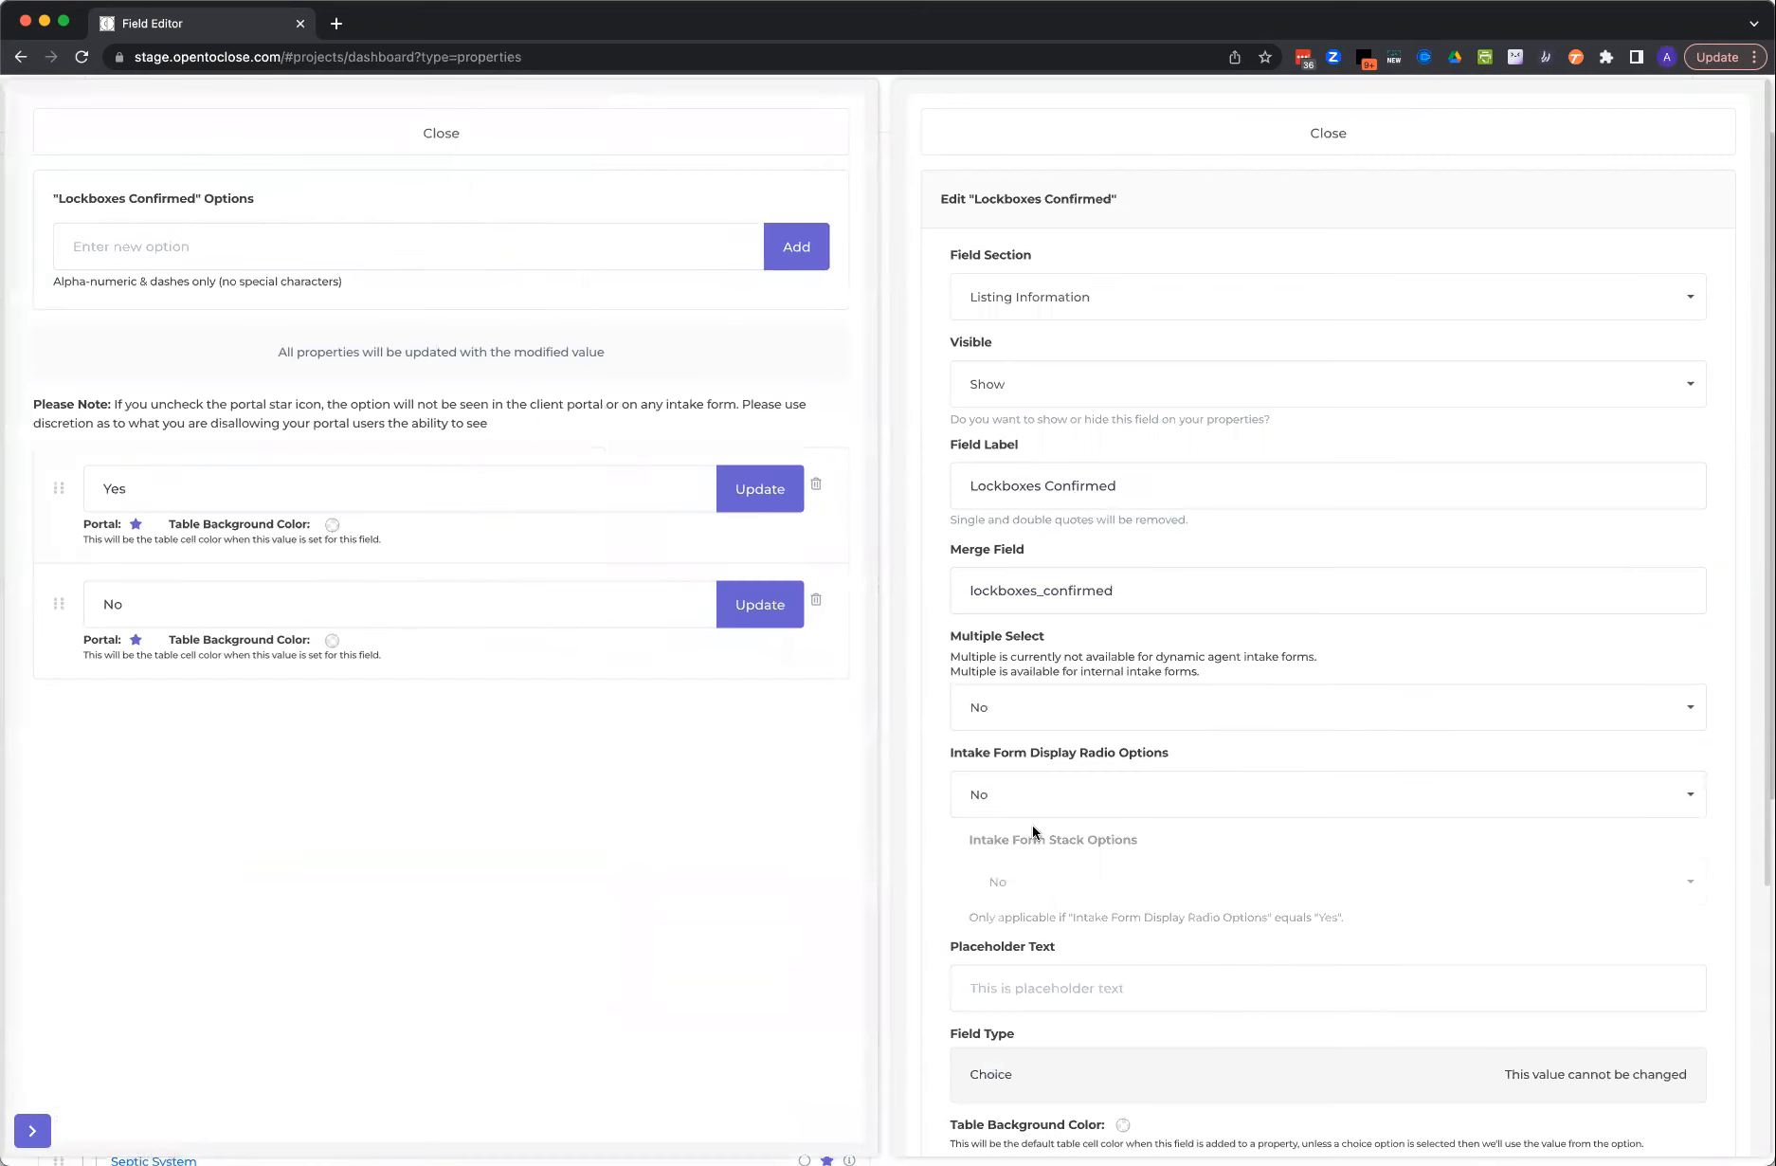
# - Examine the Multiple Select choices of the Lockboxes Confirmed field and close its settings and options
pyautogui.scroll(-1, 1077, 773)
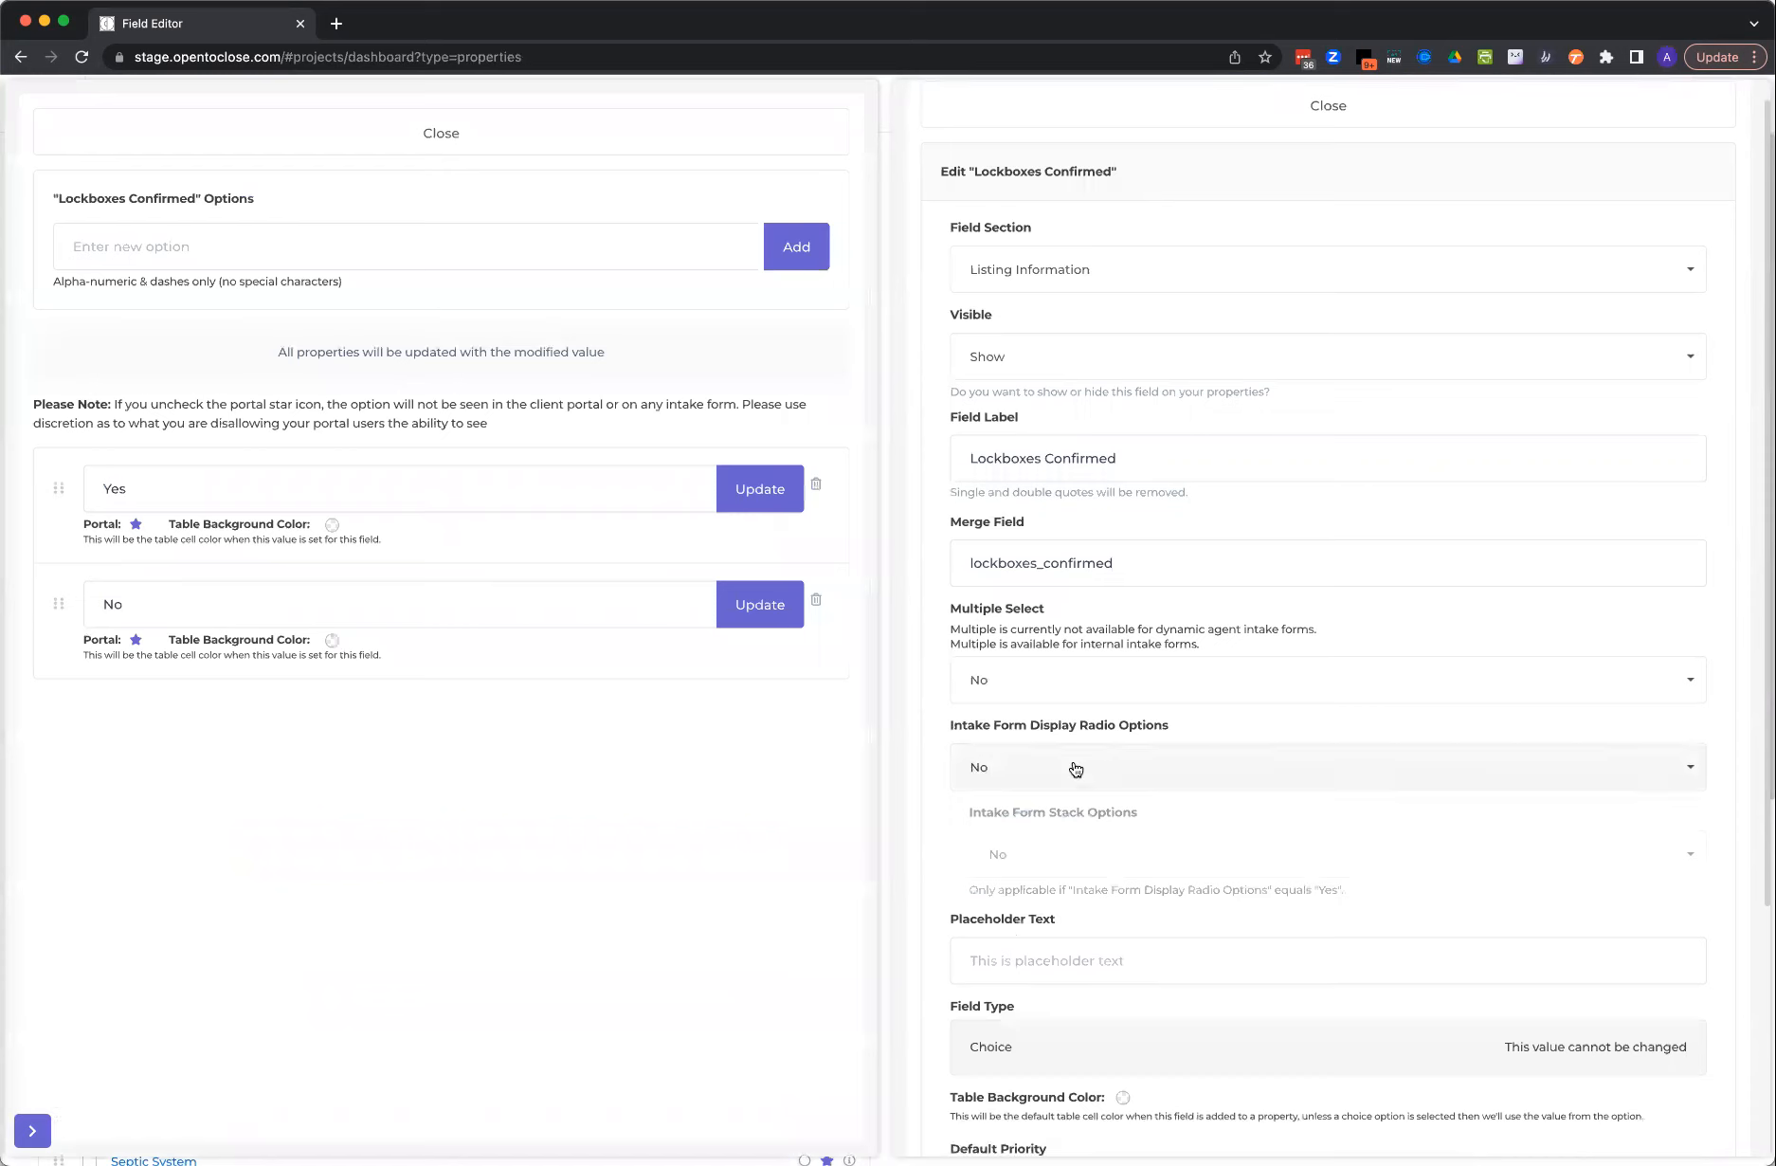
pyautogui.click(1033, 690)
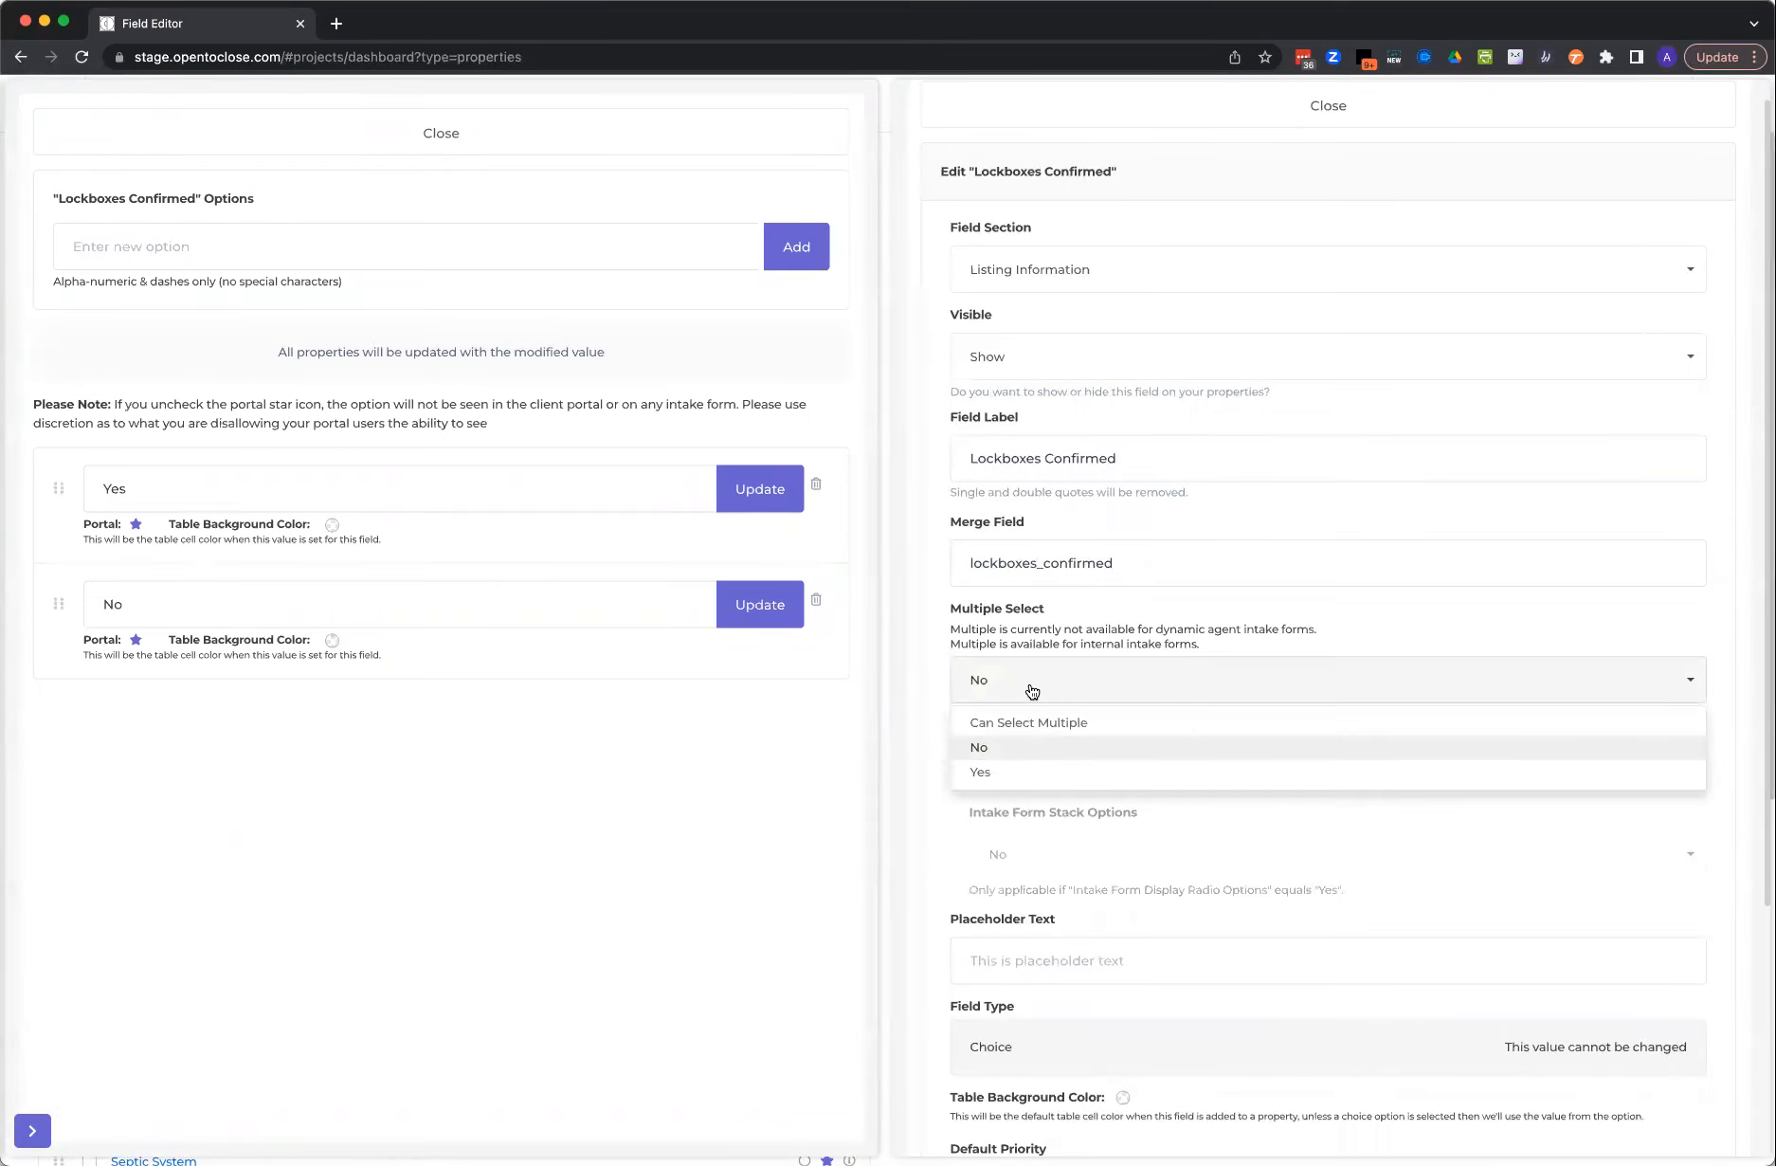
pyautogui.click(1029, 682)
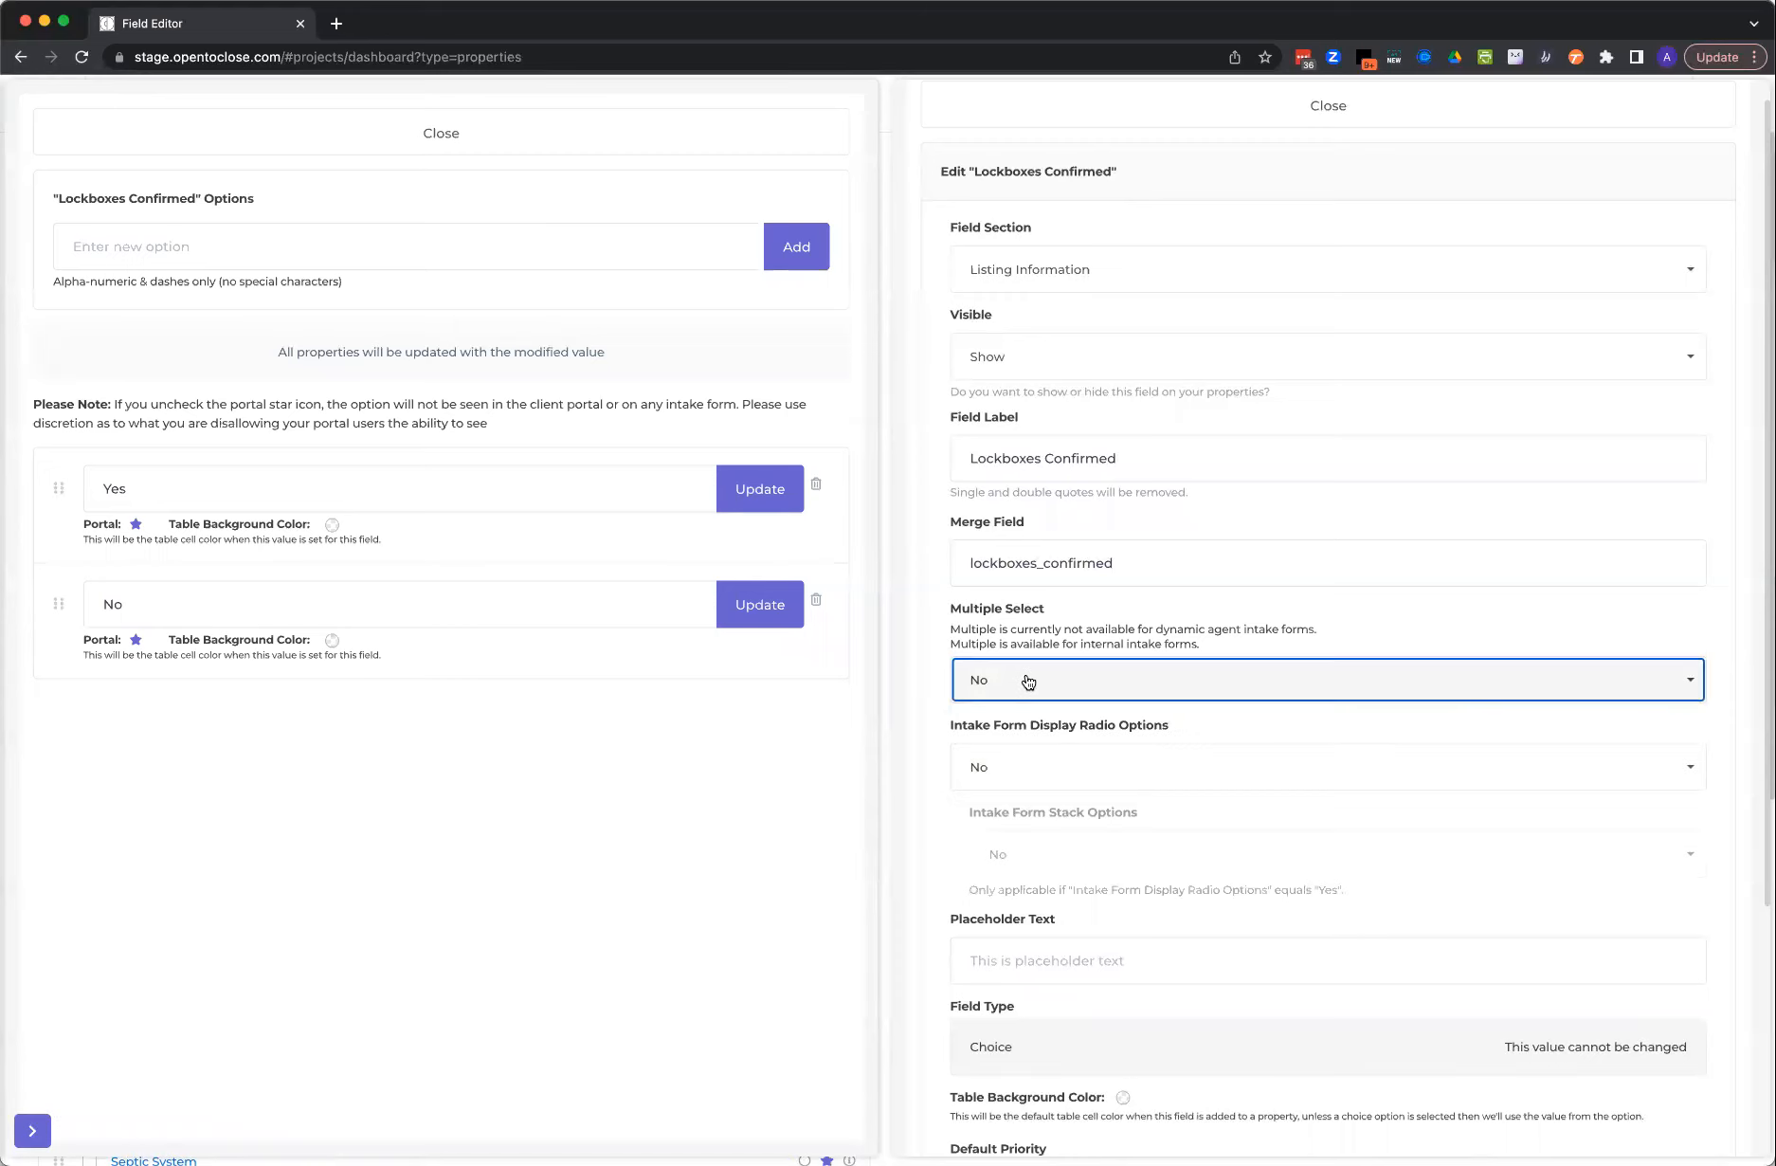
pyautogui.click(1028, 681)
pyautogui.click(1029, 682)
pyautogui.click(1028, 682)
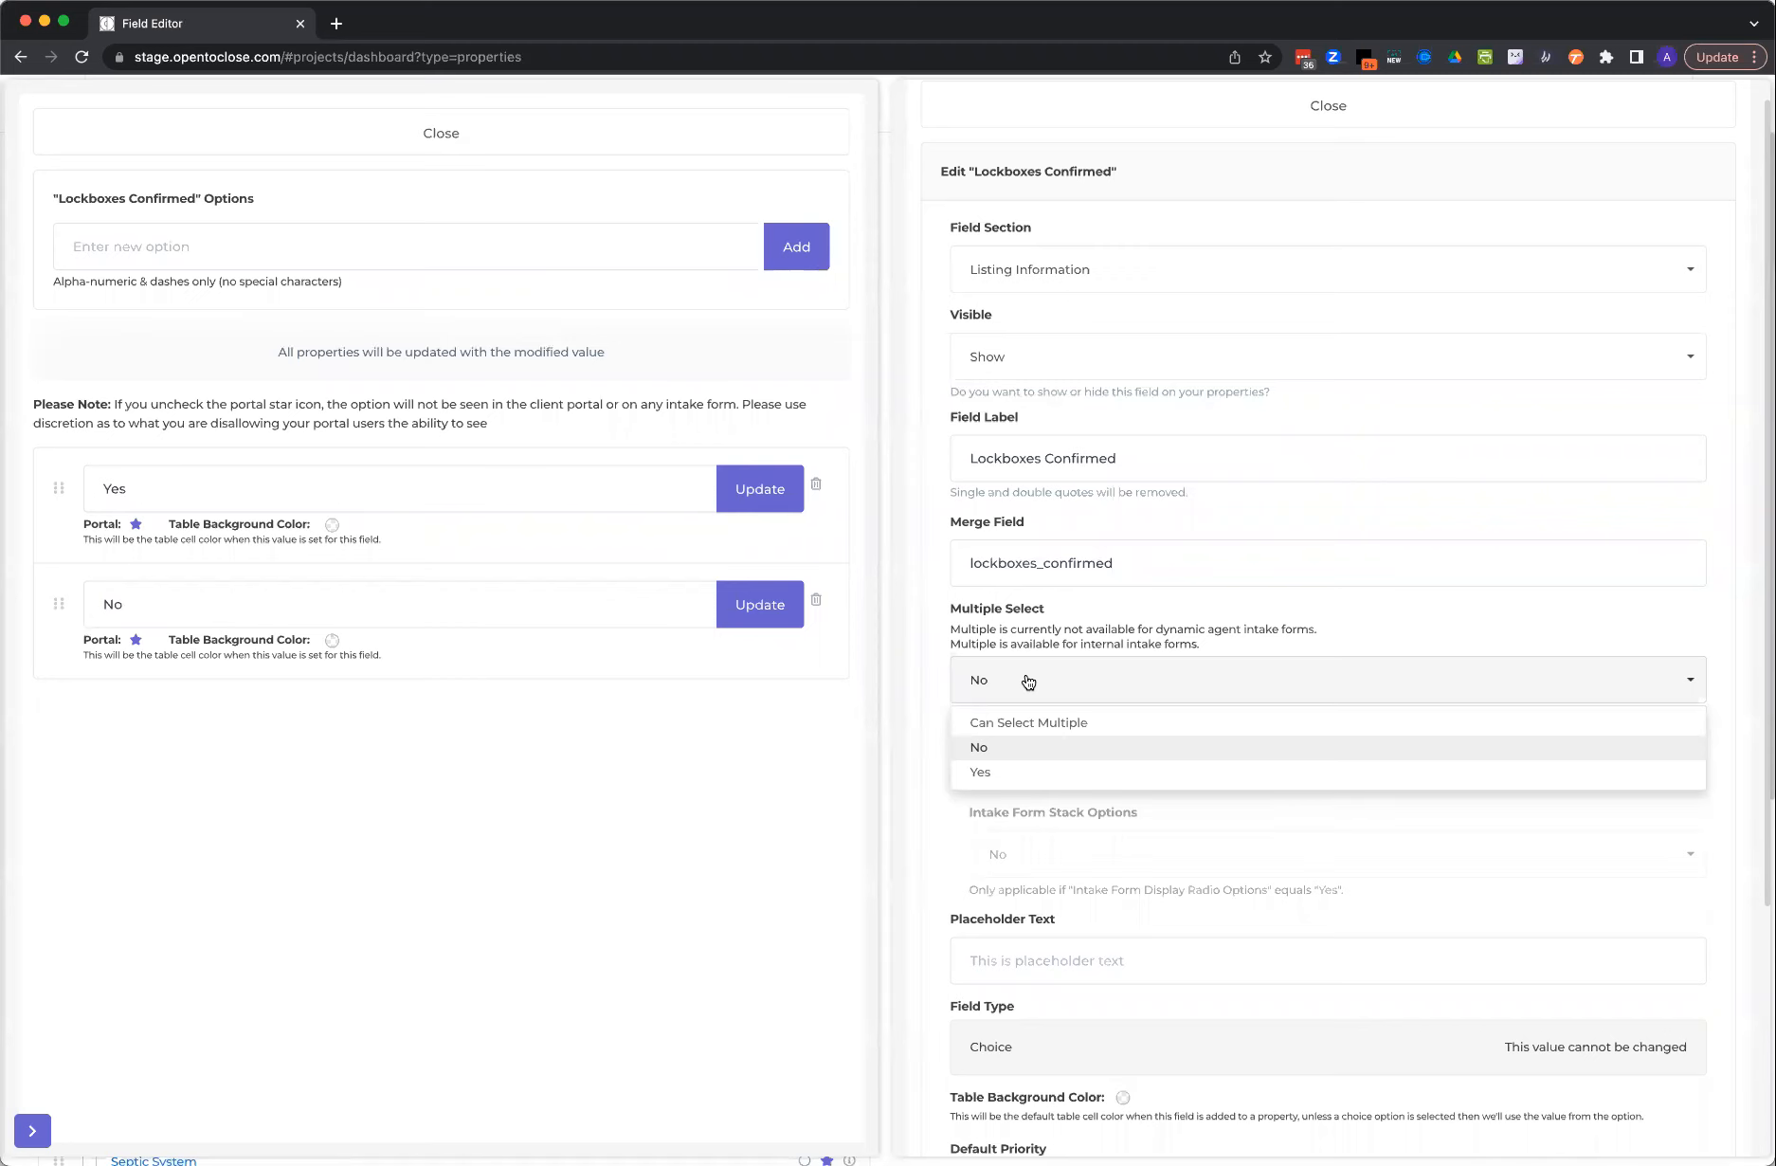
pyautogui.click(1027, 682)
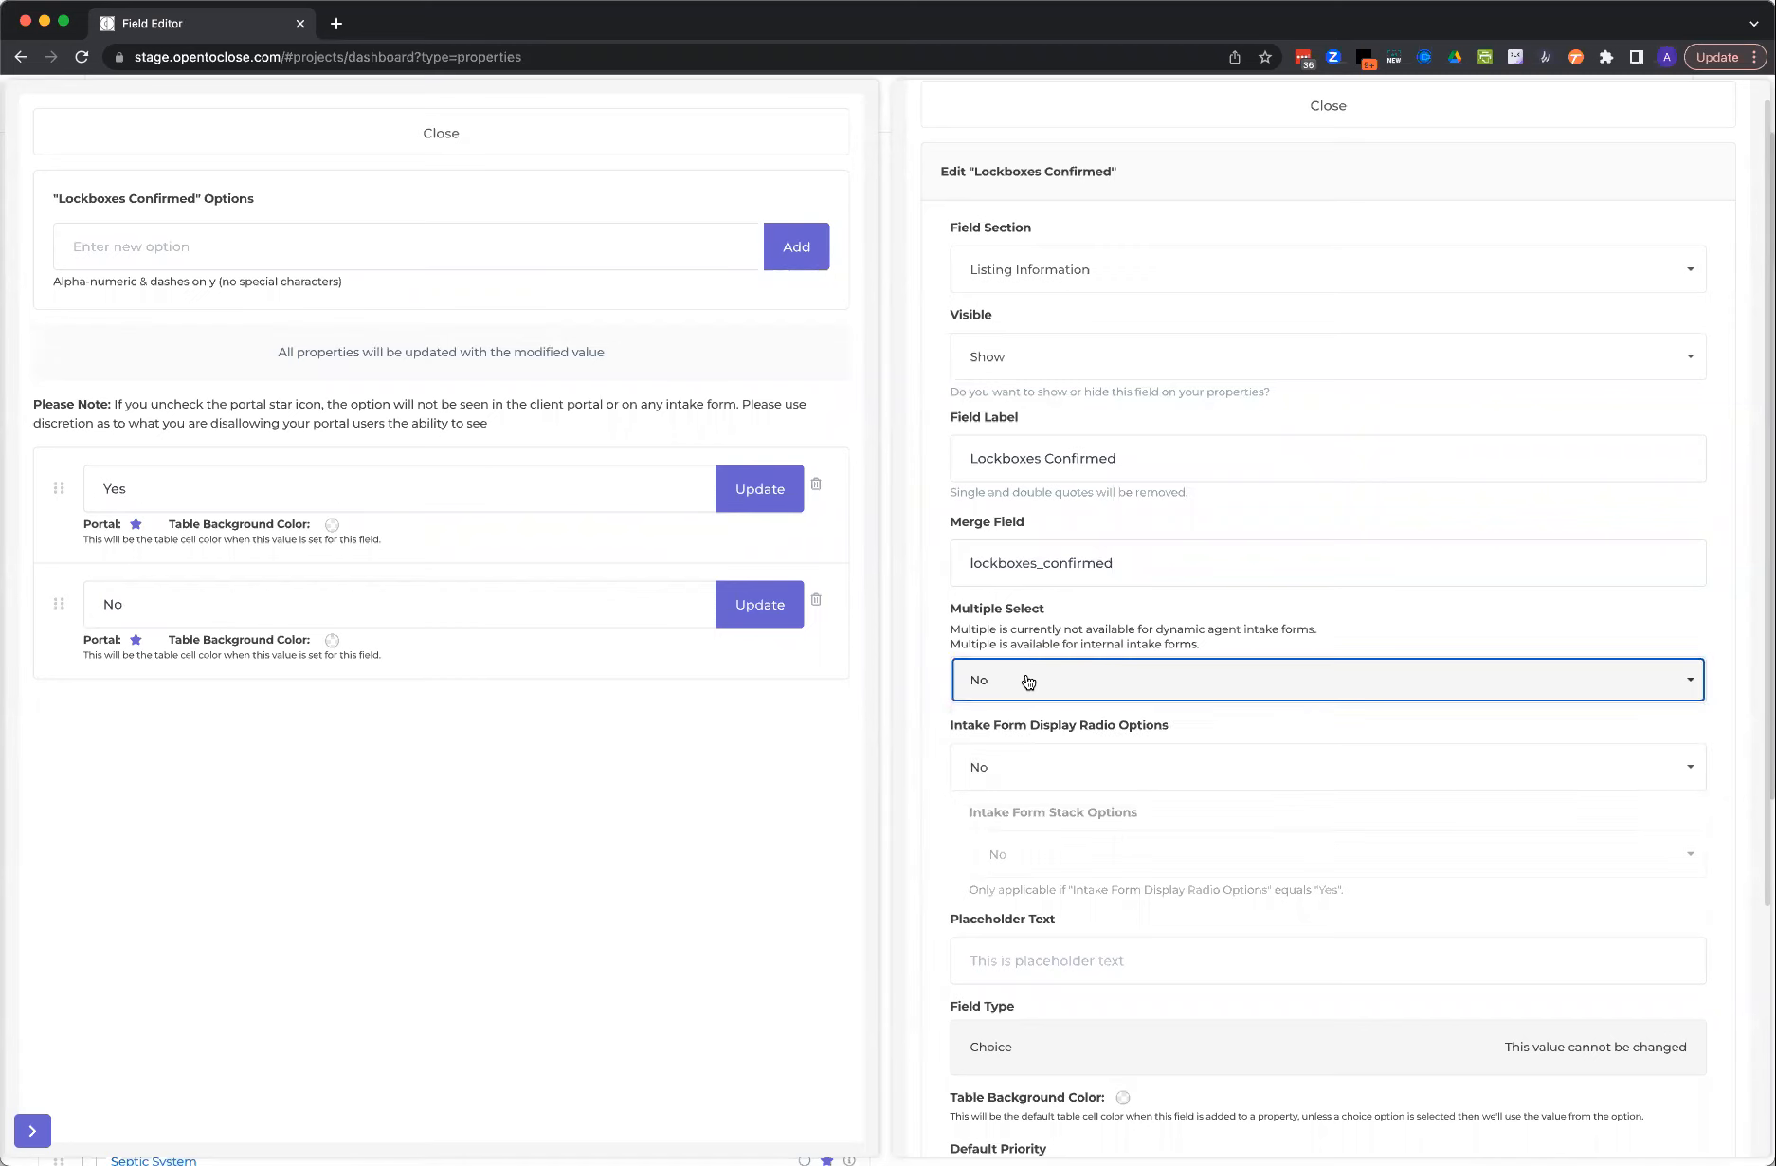
pyautogui.scroll(1, 1070, 230)
pyautogui.click(1086, 134)
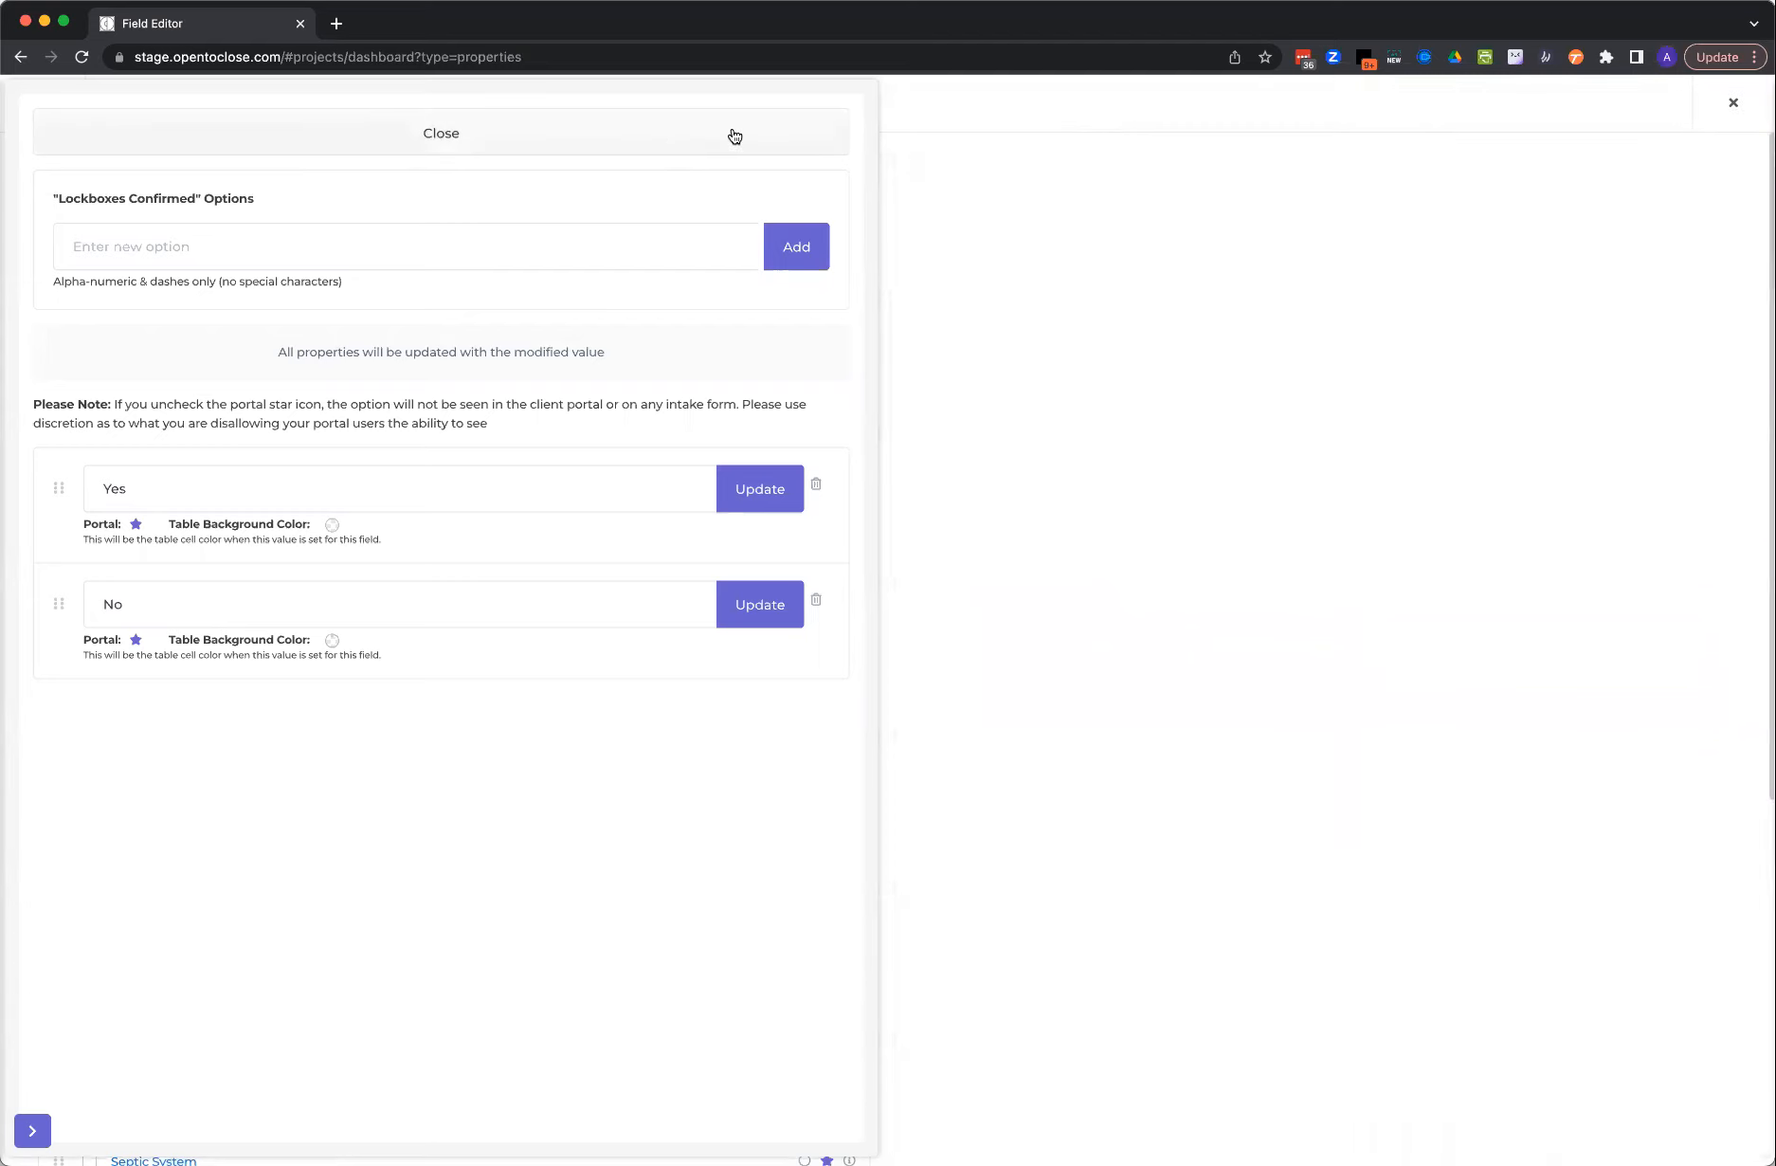
pyautogui.click(664, 140)
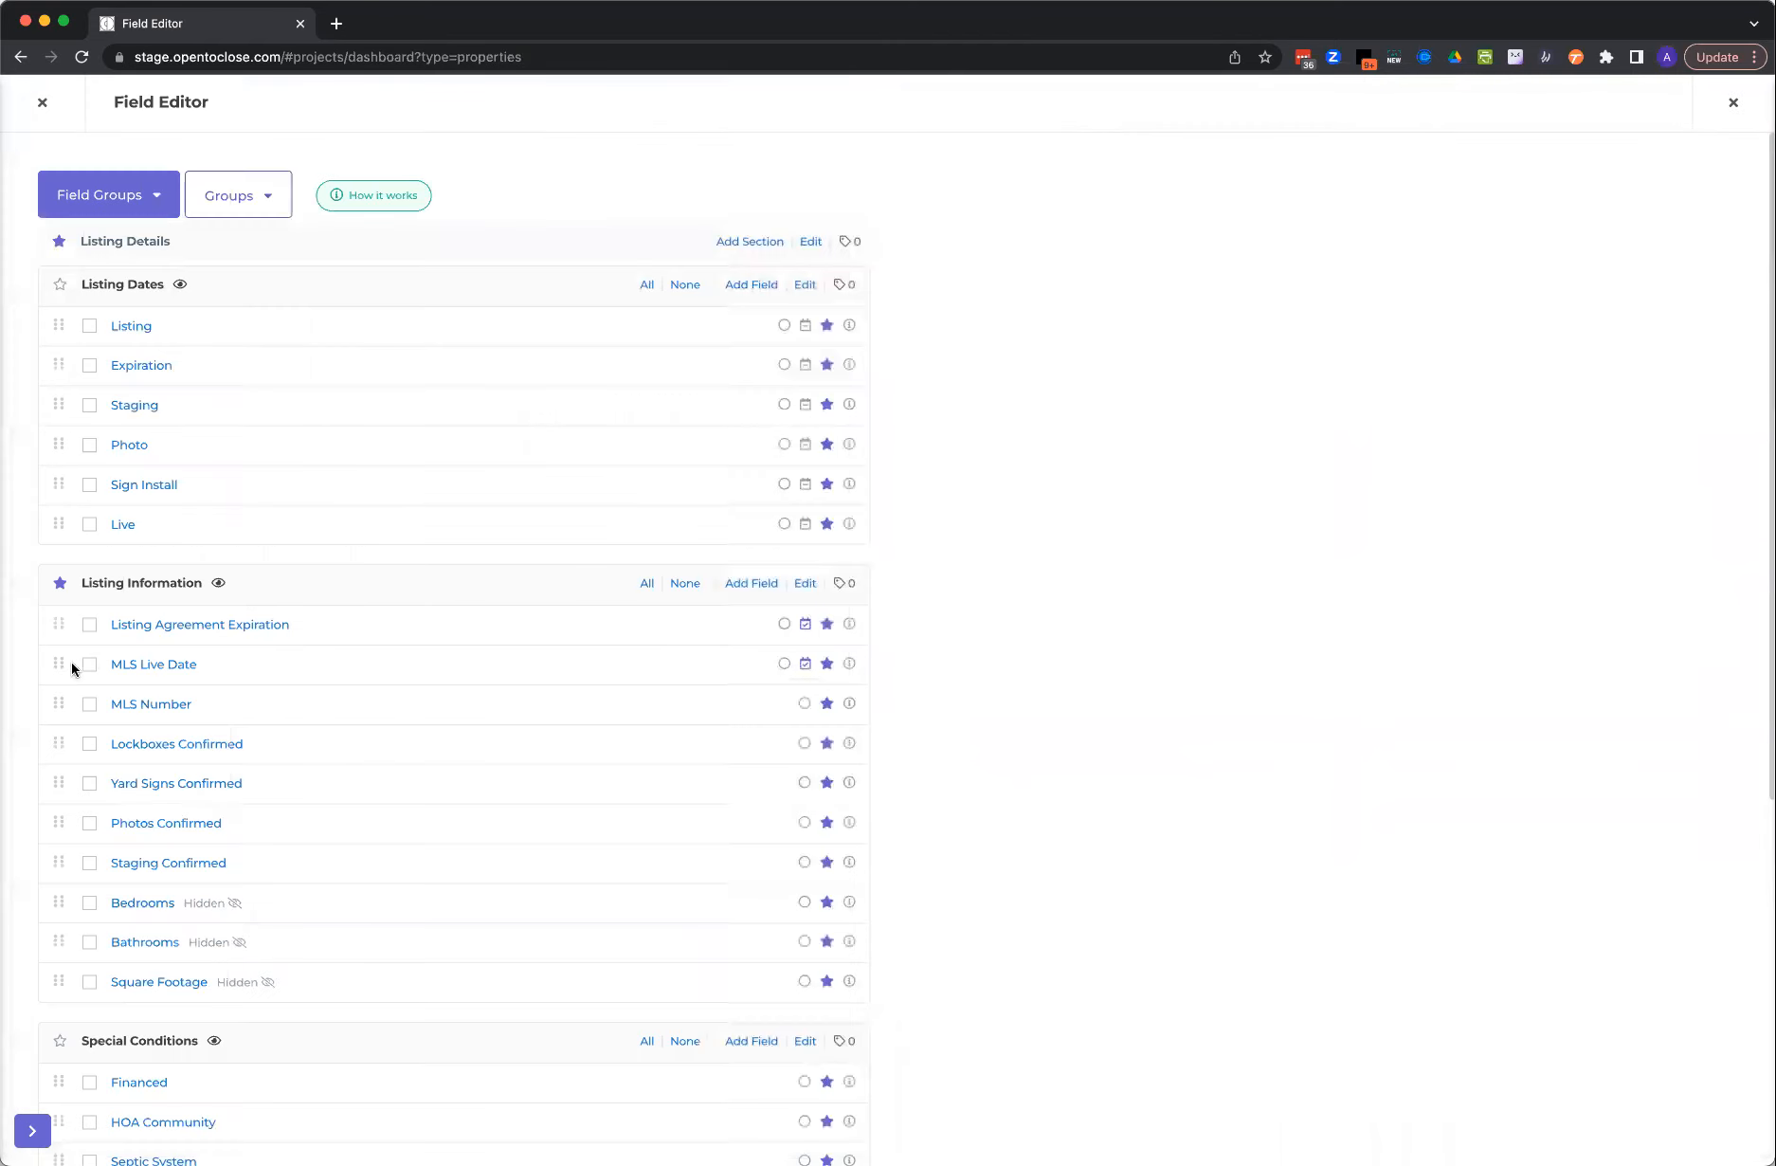
# - Leave the Field Editor, open Buyer Intake Form 1 from the intake form templates and view its fields
pyautogui.click(42, 102)
pyautogui.moveTo(31, 618)
pyautogui.click(134, 628)
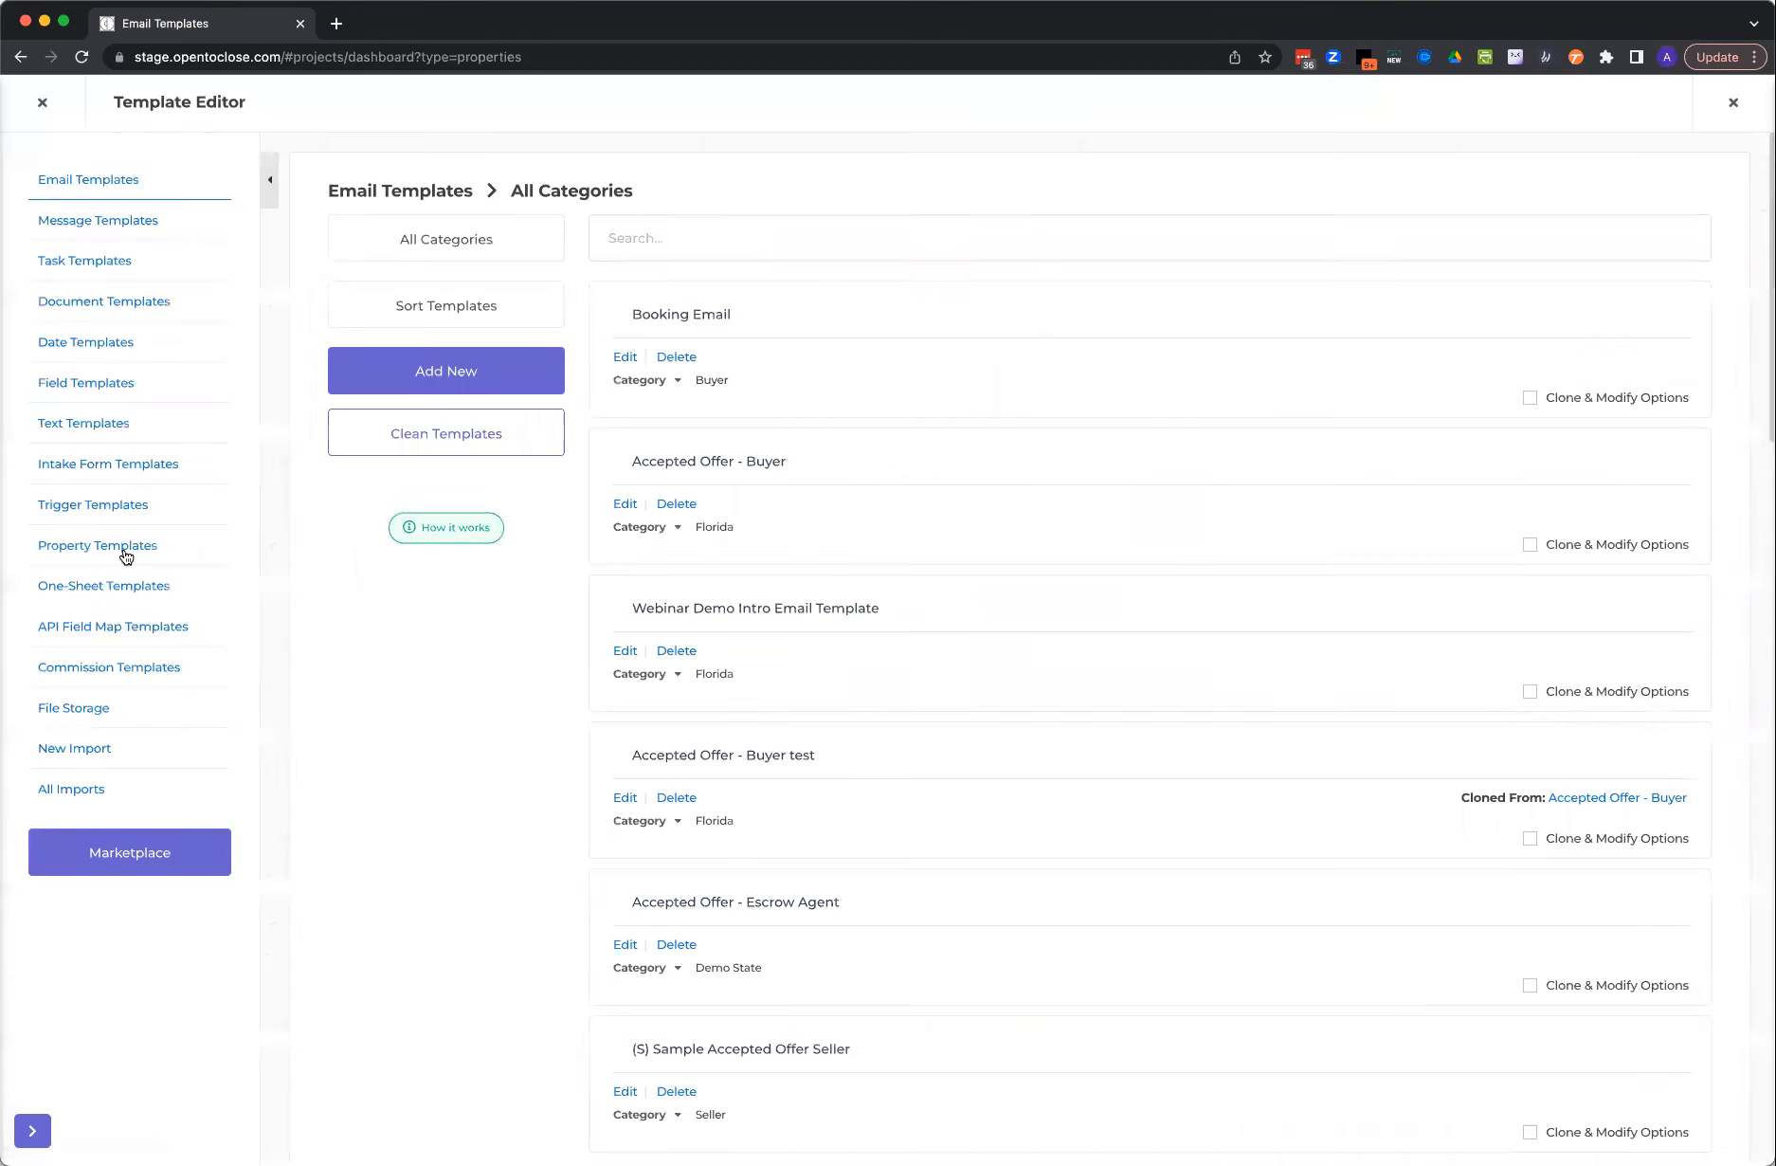
pyautogui.click(97, 467)
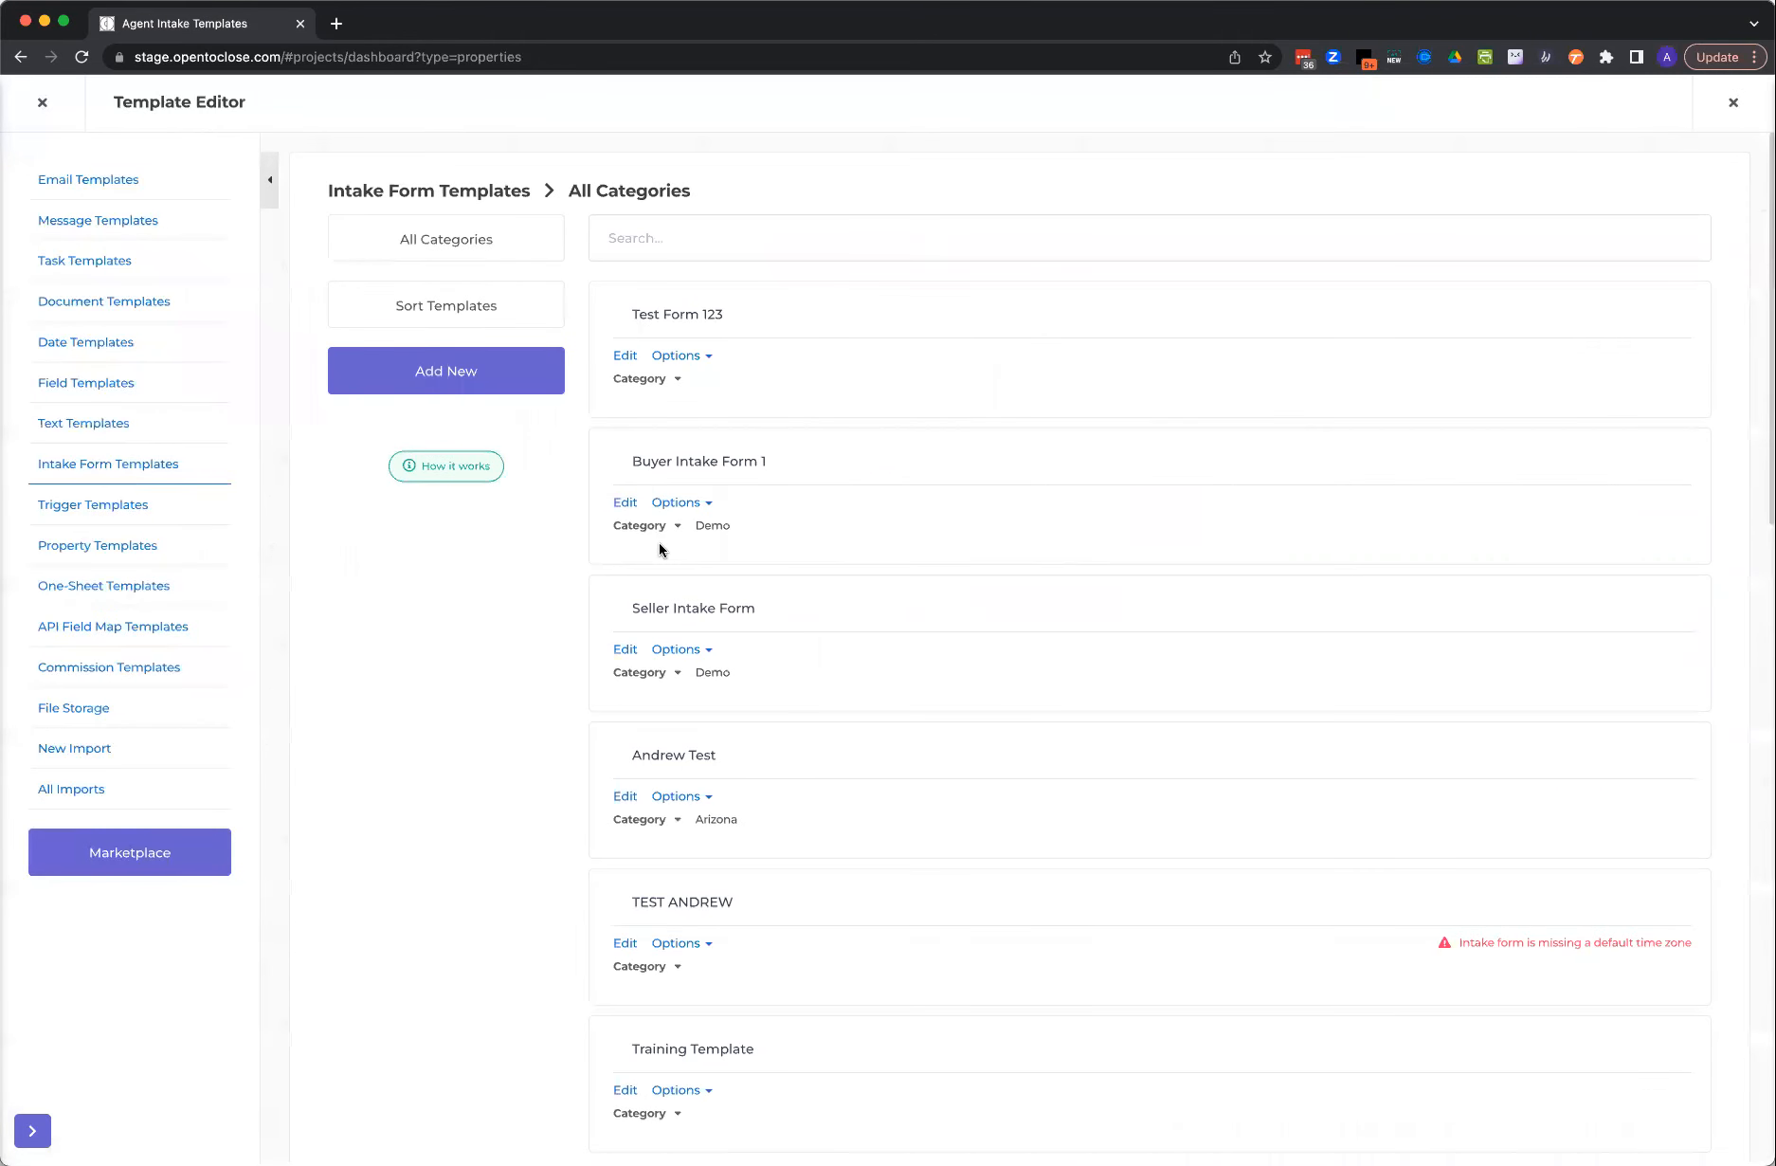
pyautogui.click(624, 508)
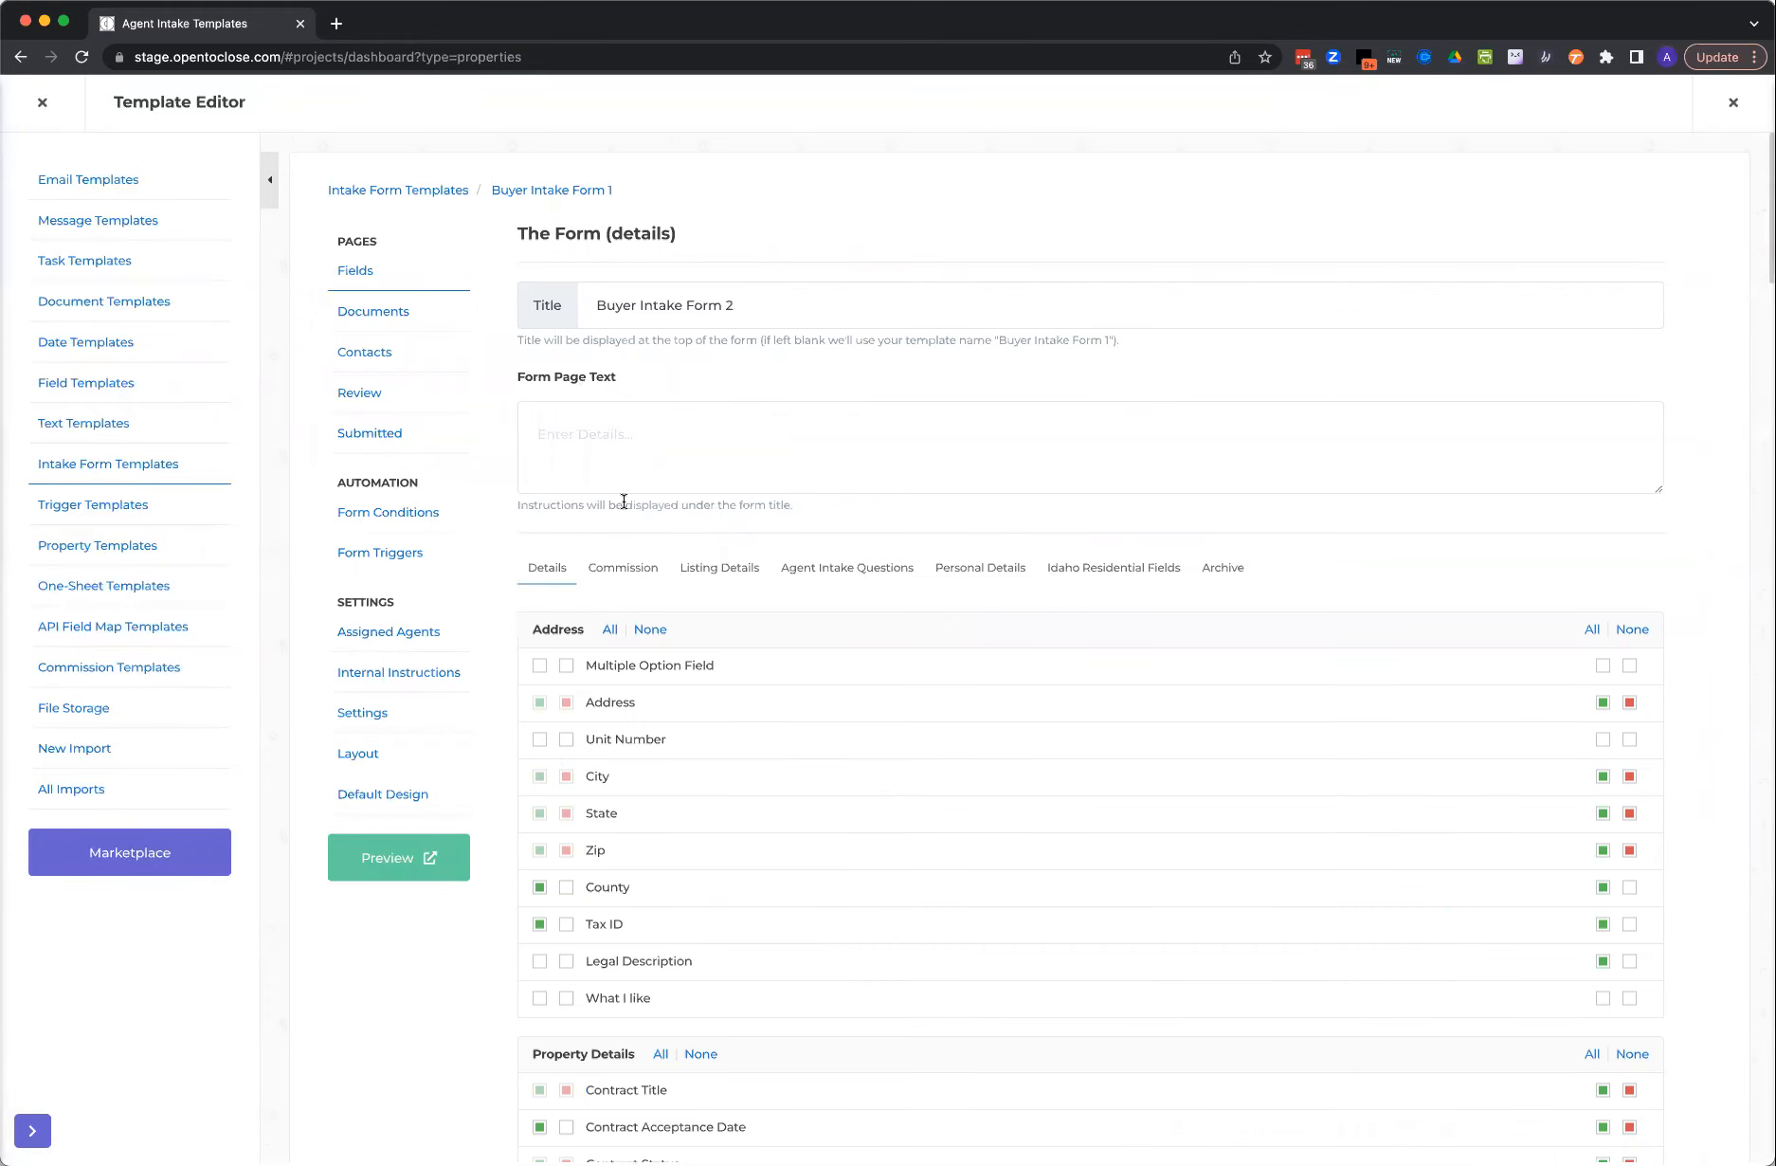
pyautogui.scroll(-3, 623, 500)
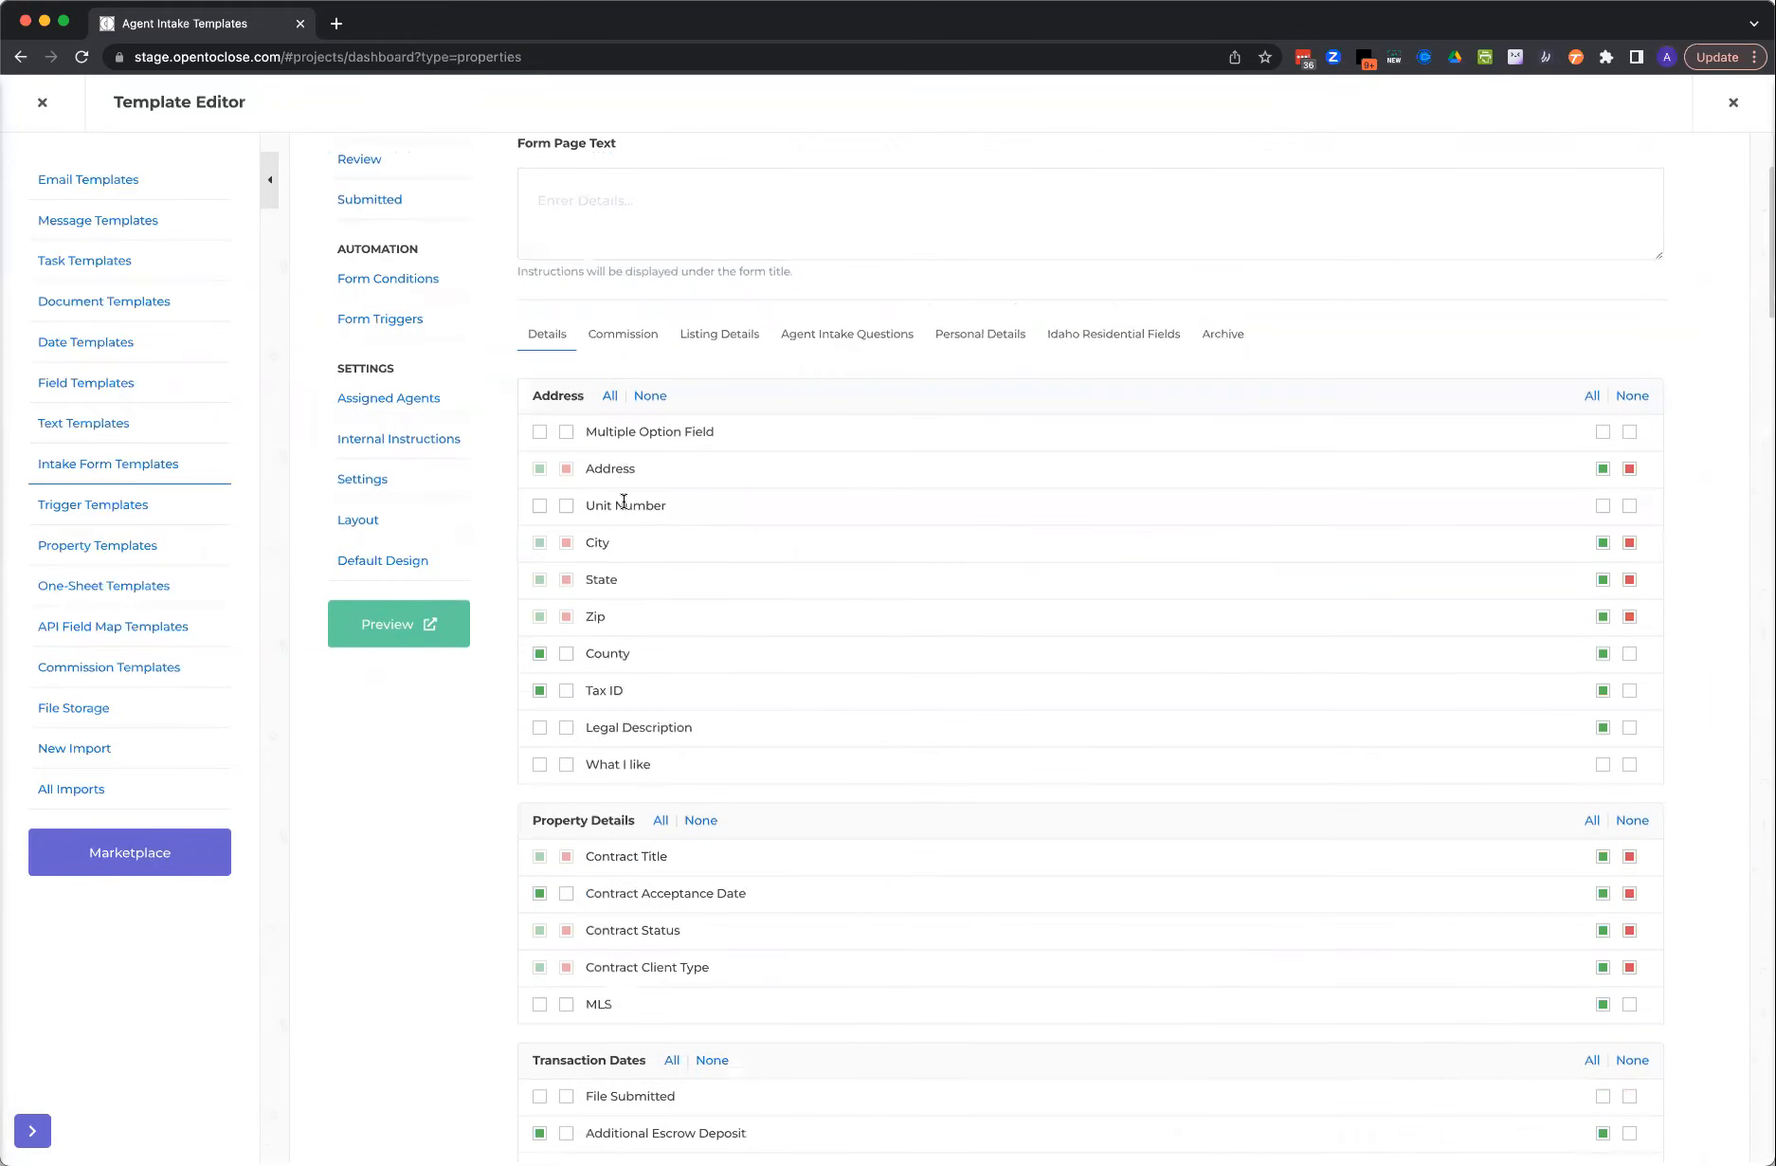
# - Show the form triggers of Buyer Intake Form 1 with their details and conditions expanded
pyautogui.click(409, 324)
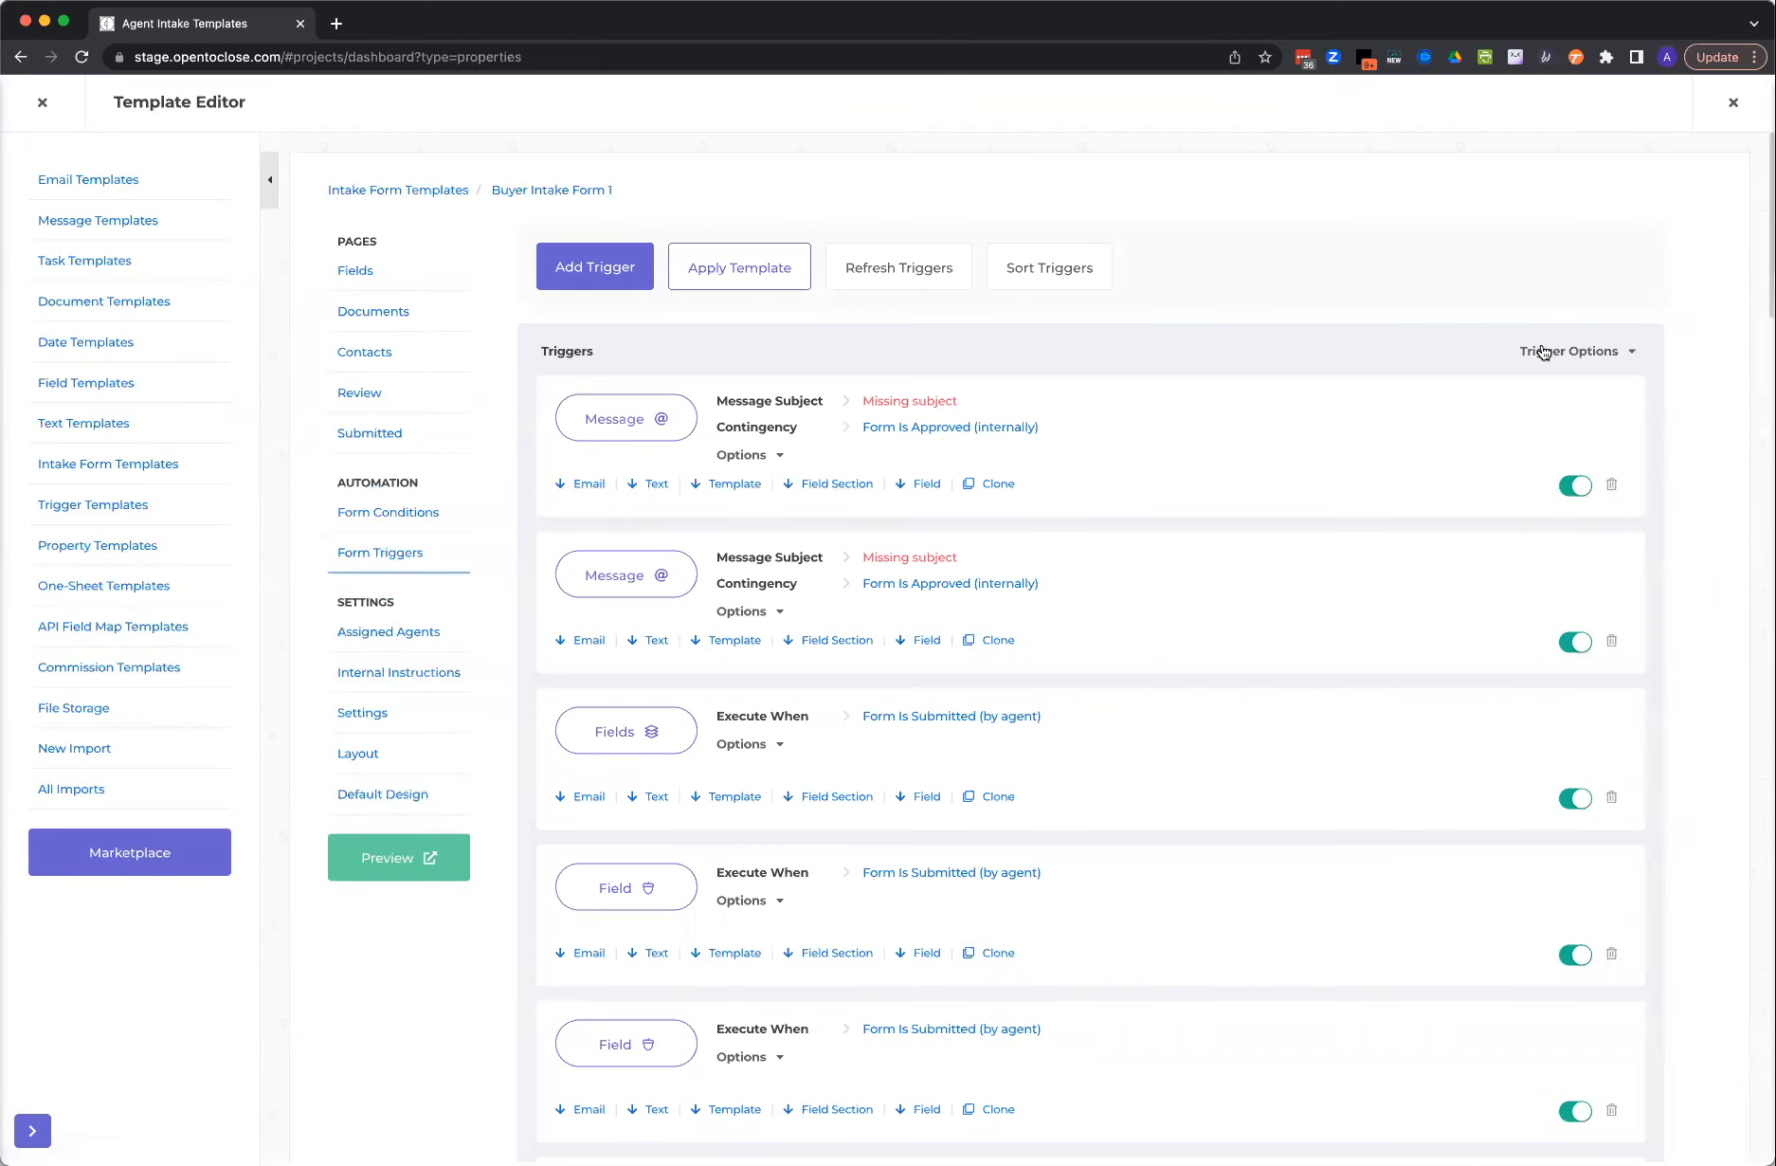
pyautogui.click(1542, 351)
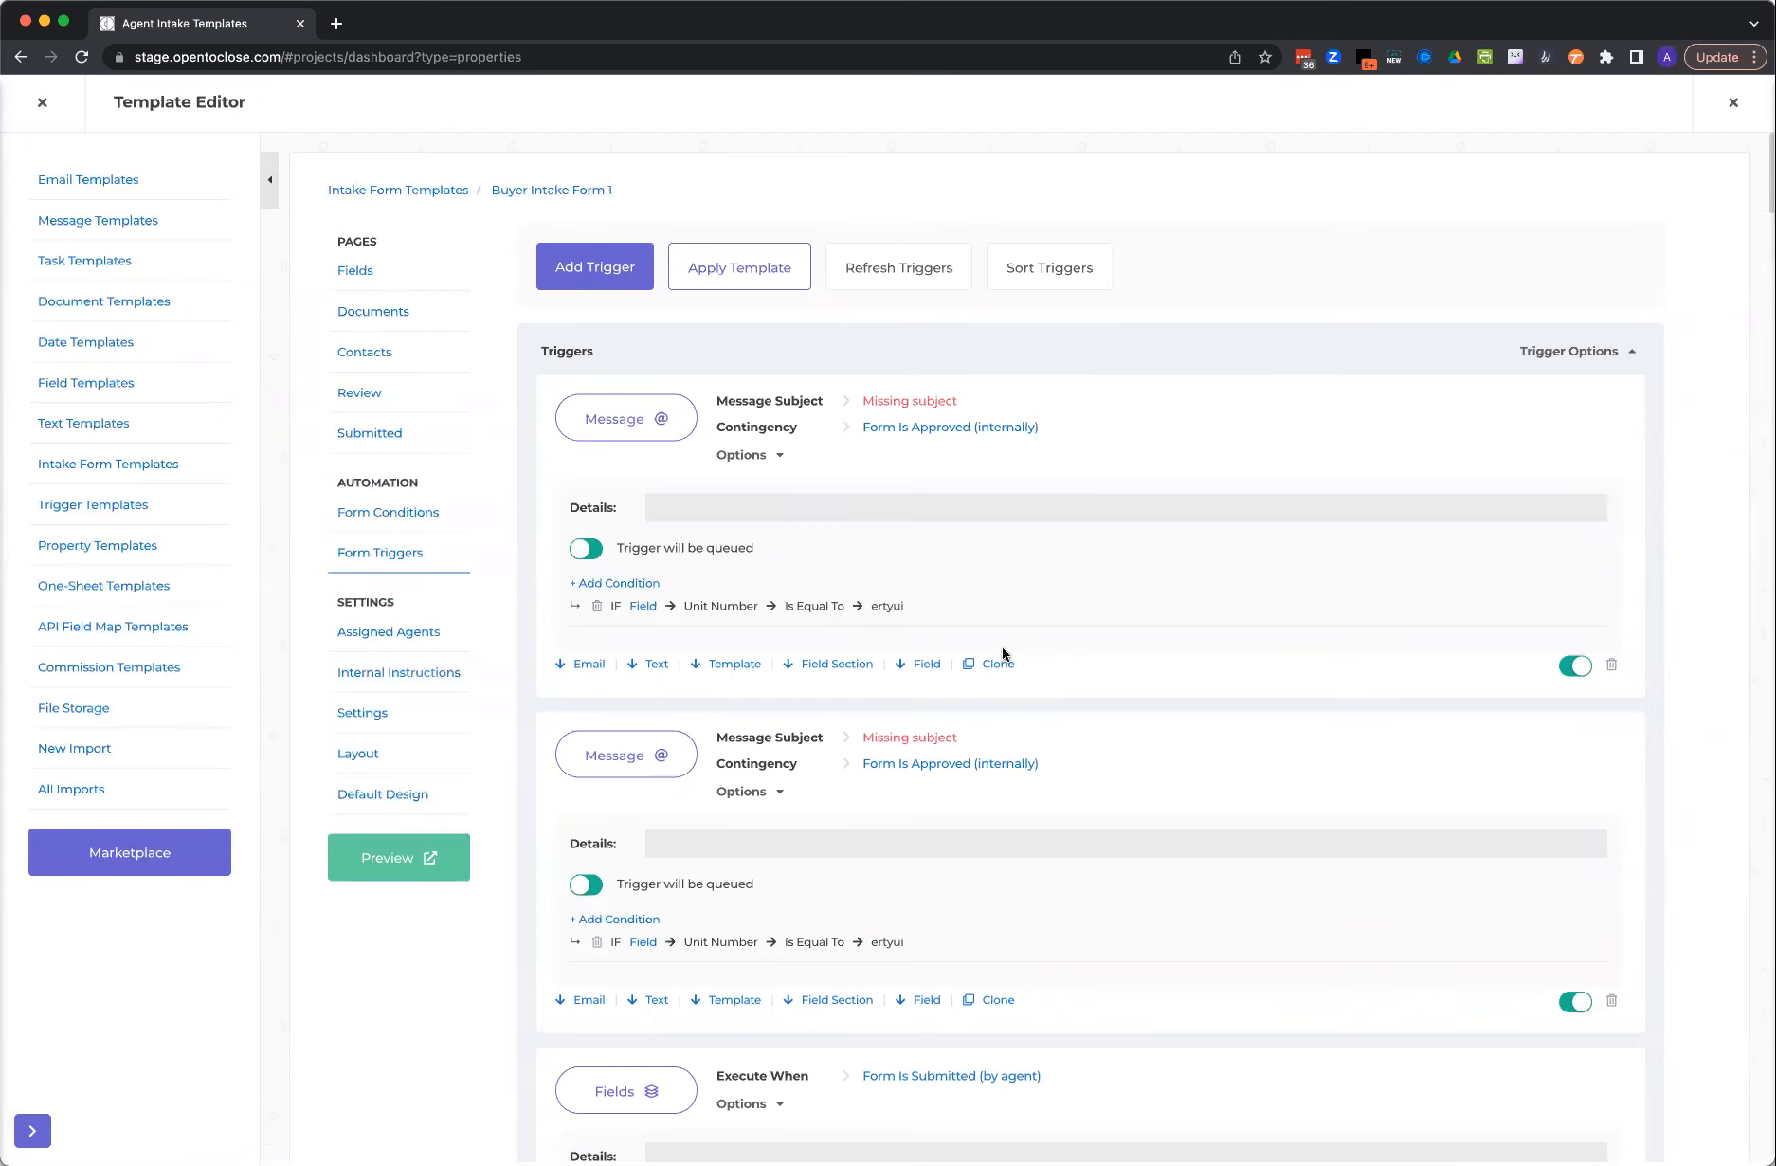
pyautogui.scroll(-2, 1003, 653)
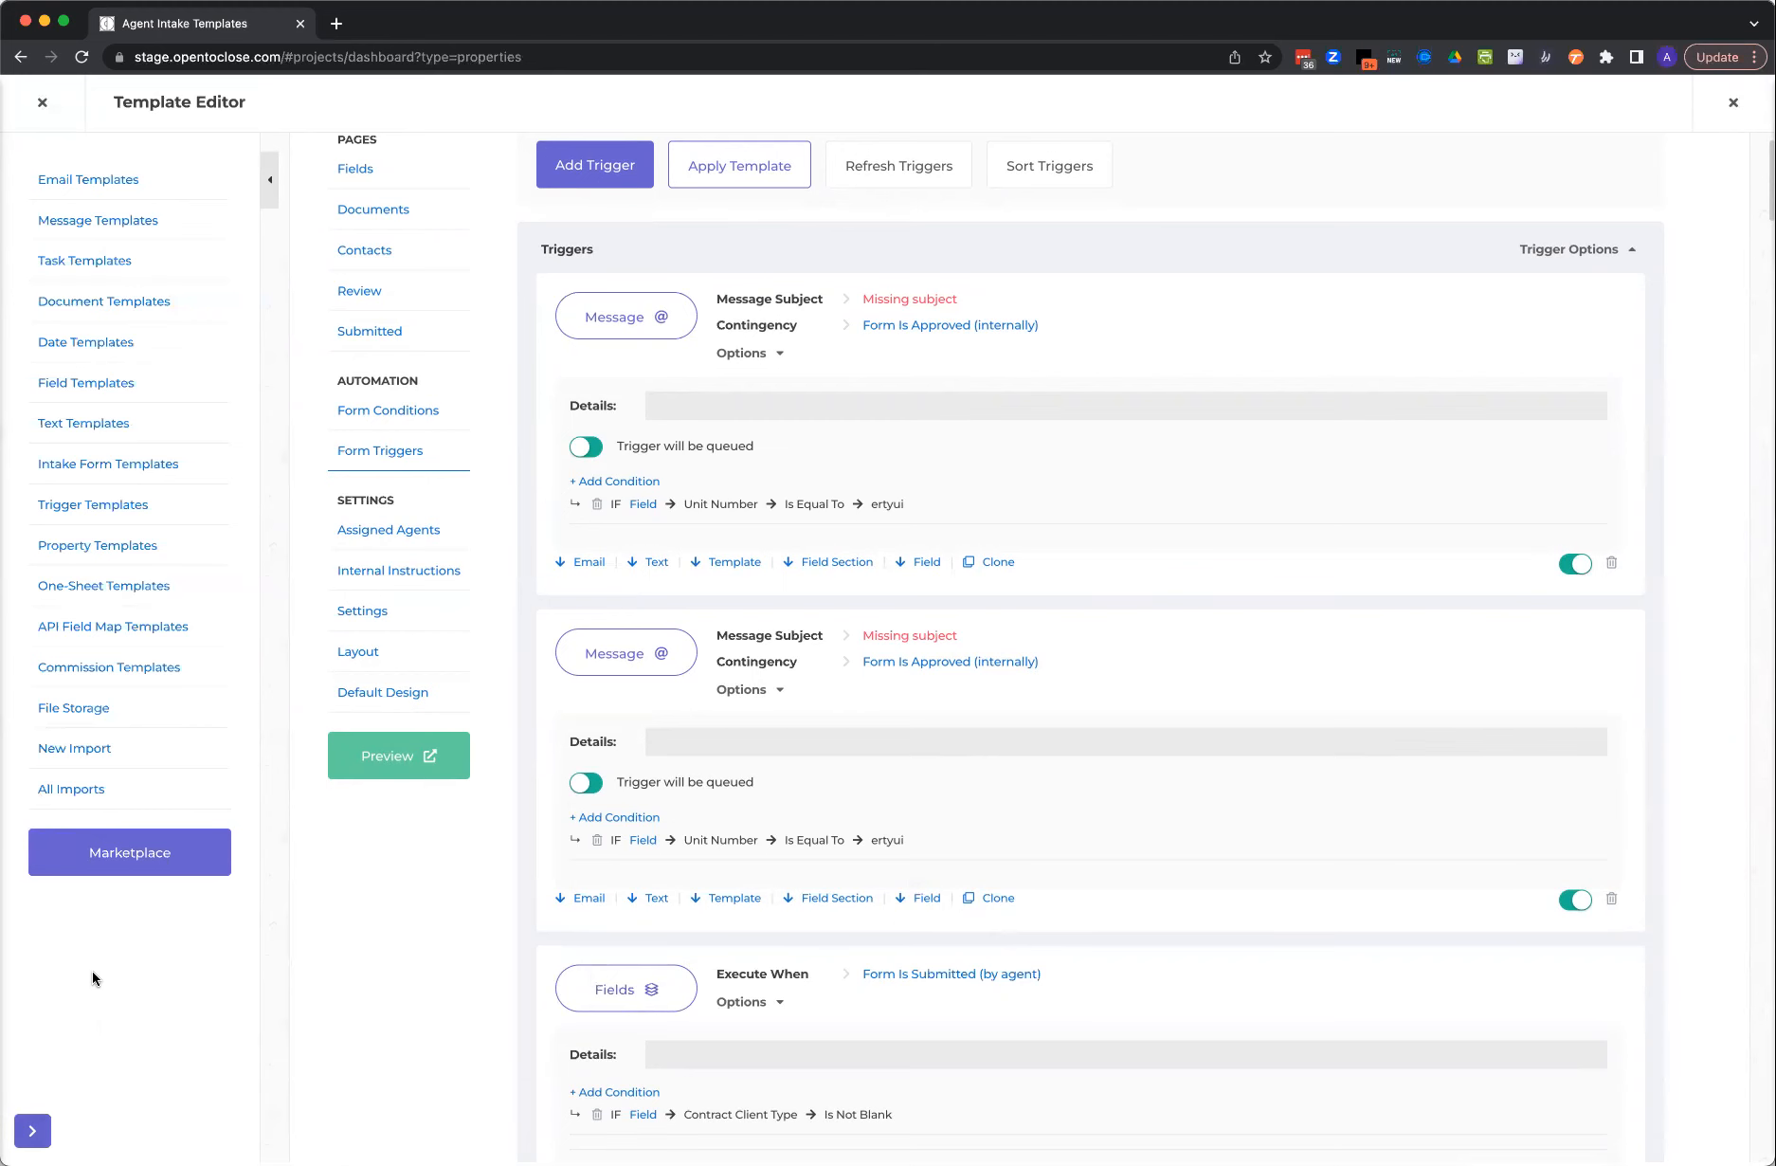
# - Close the Template Editor and reopen the Field Editor
pyautogui.click(45, 104)
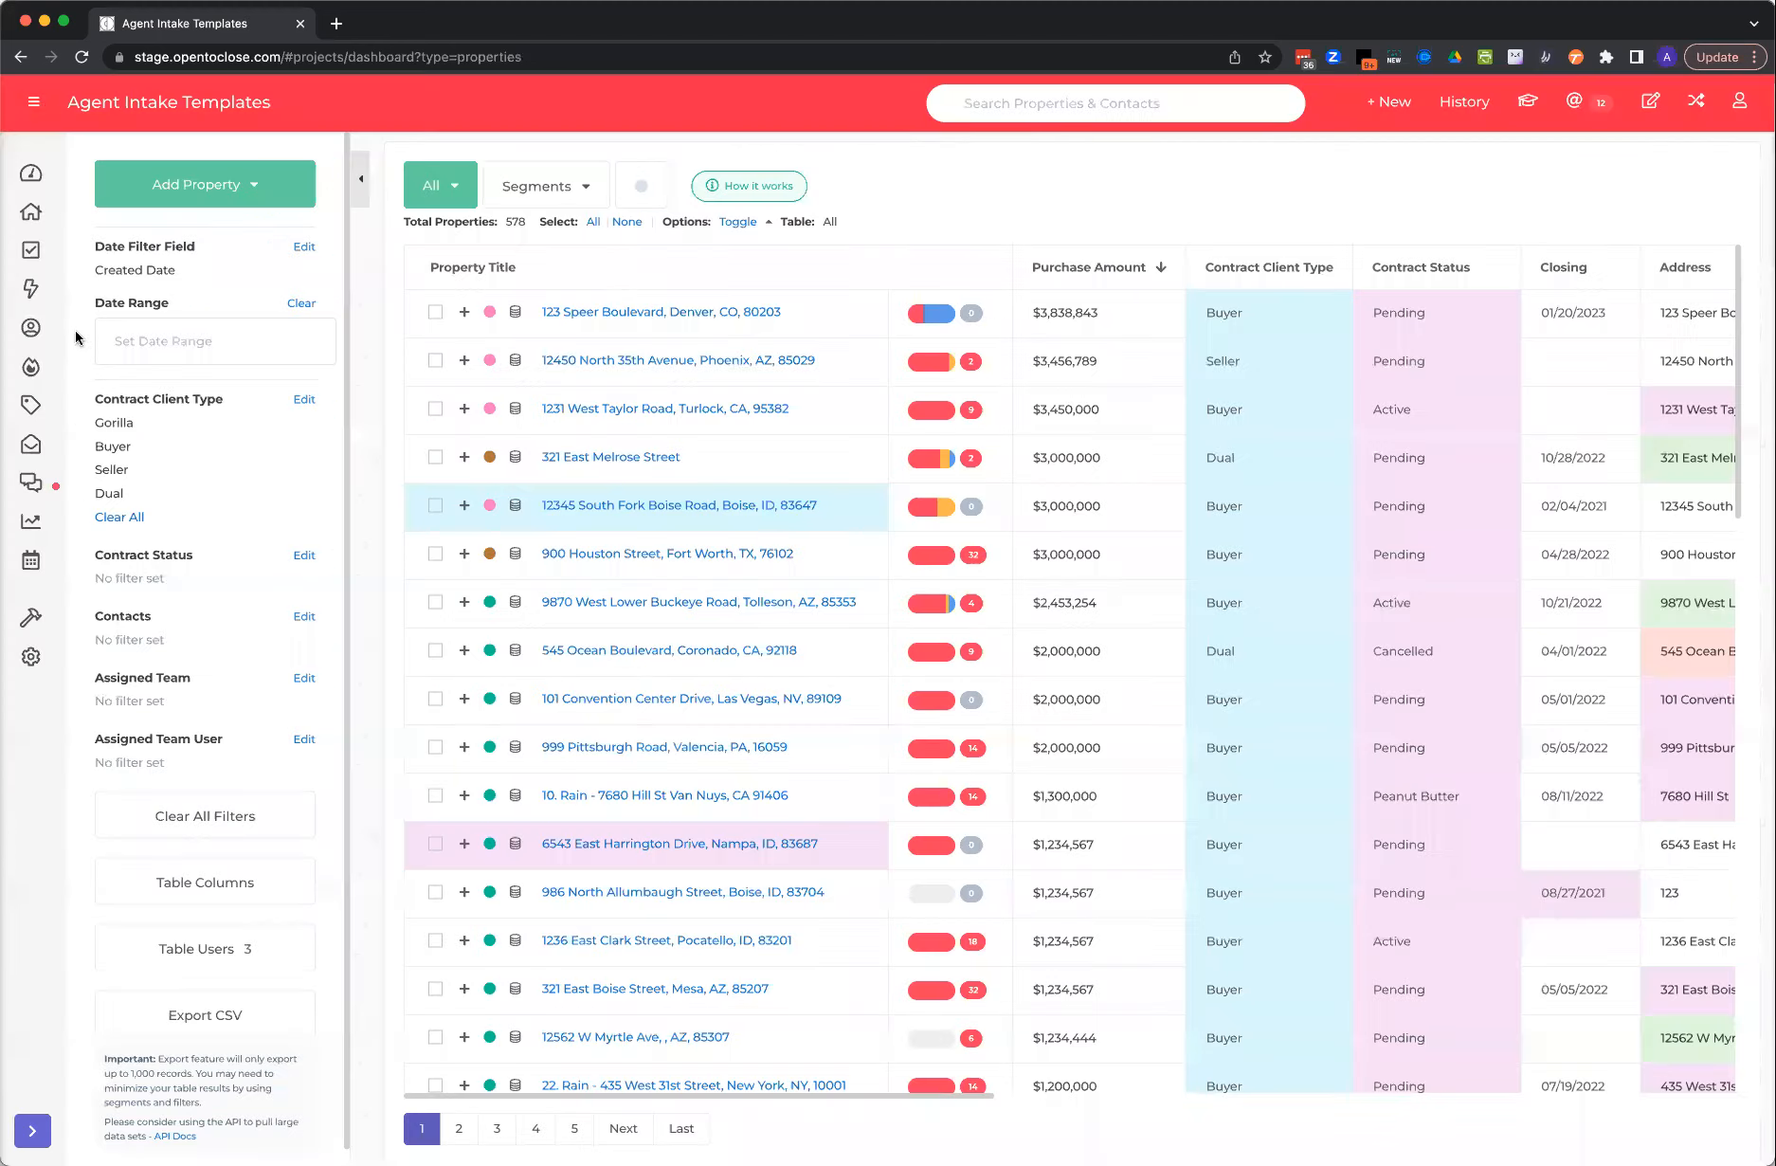
pyautogui.moveTo(42, 609)
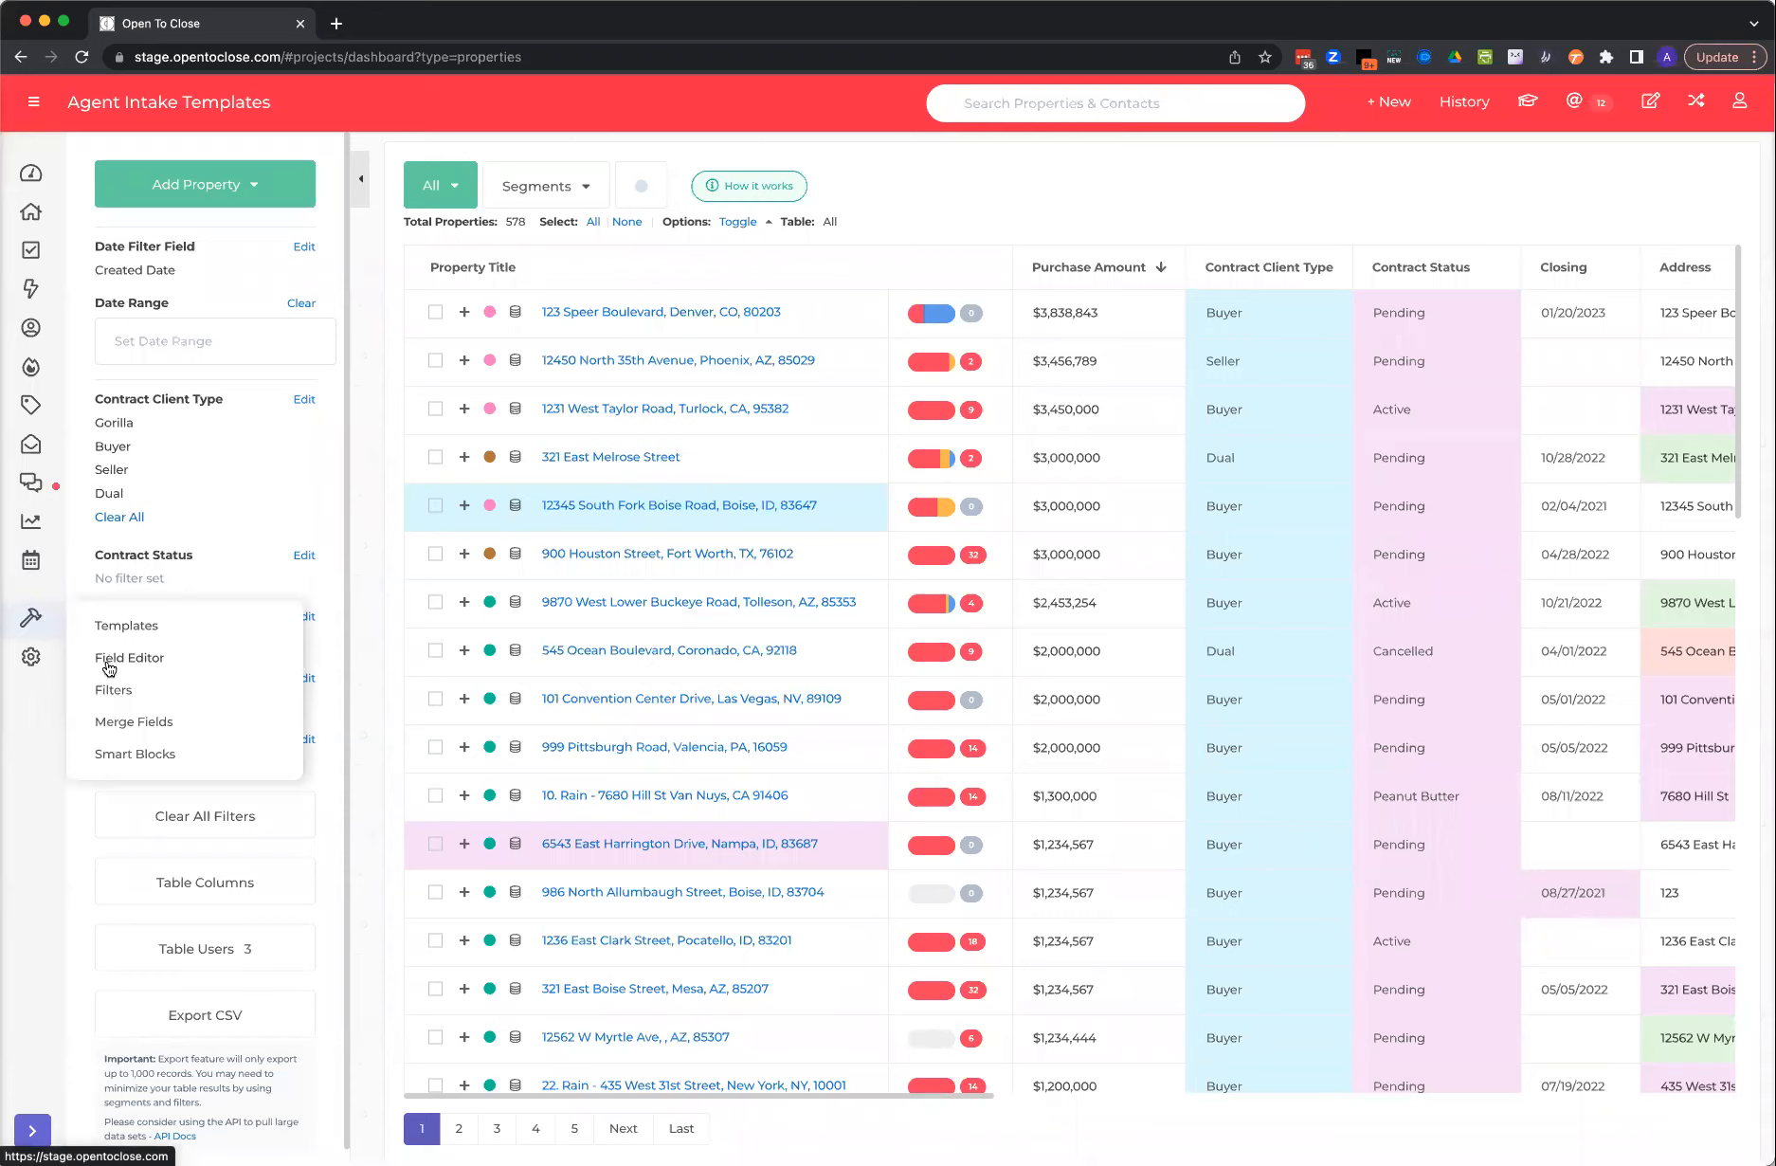
pyautogui.click(115, 721)
pyautogui.moveTo(101, 693)
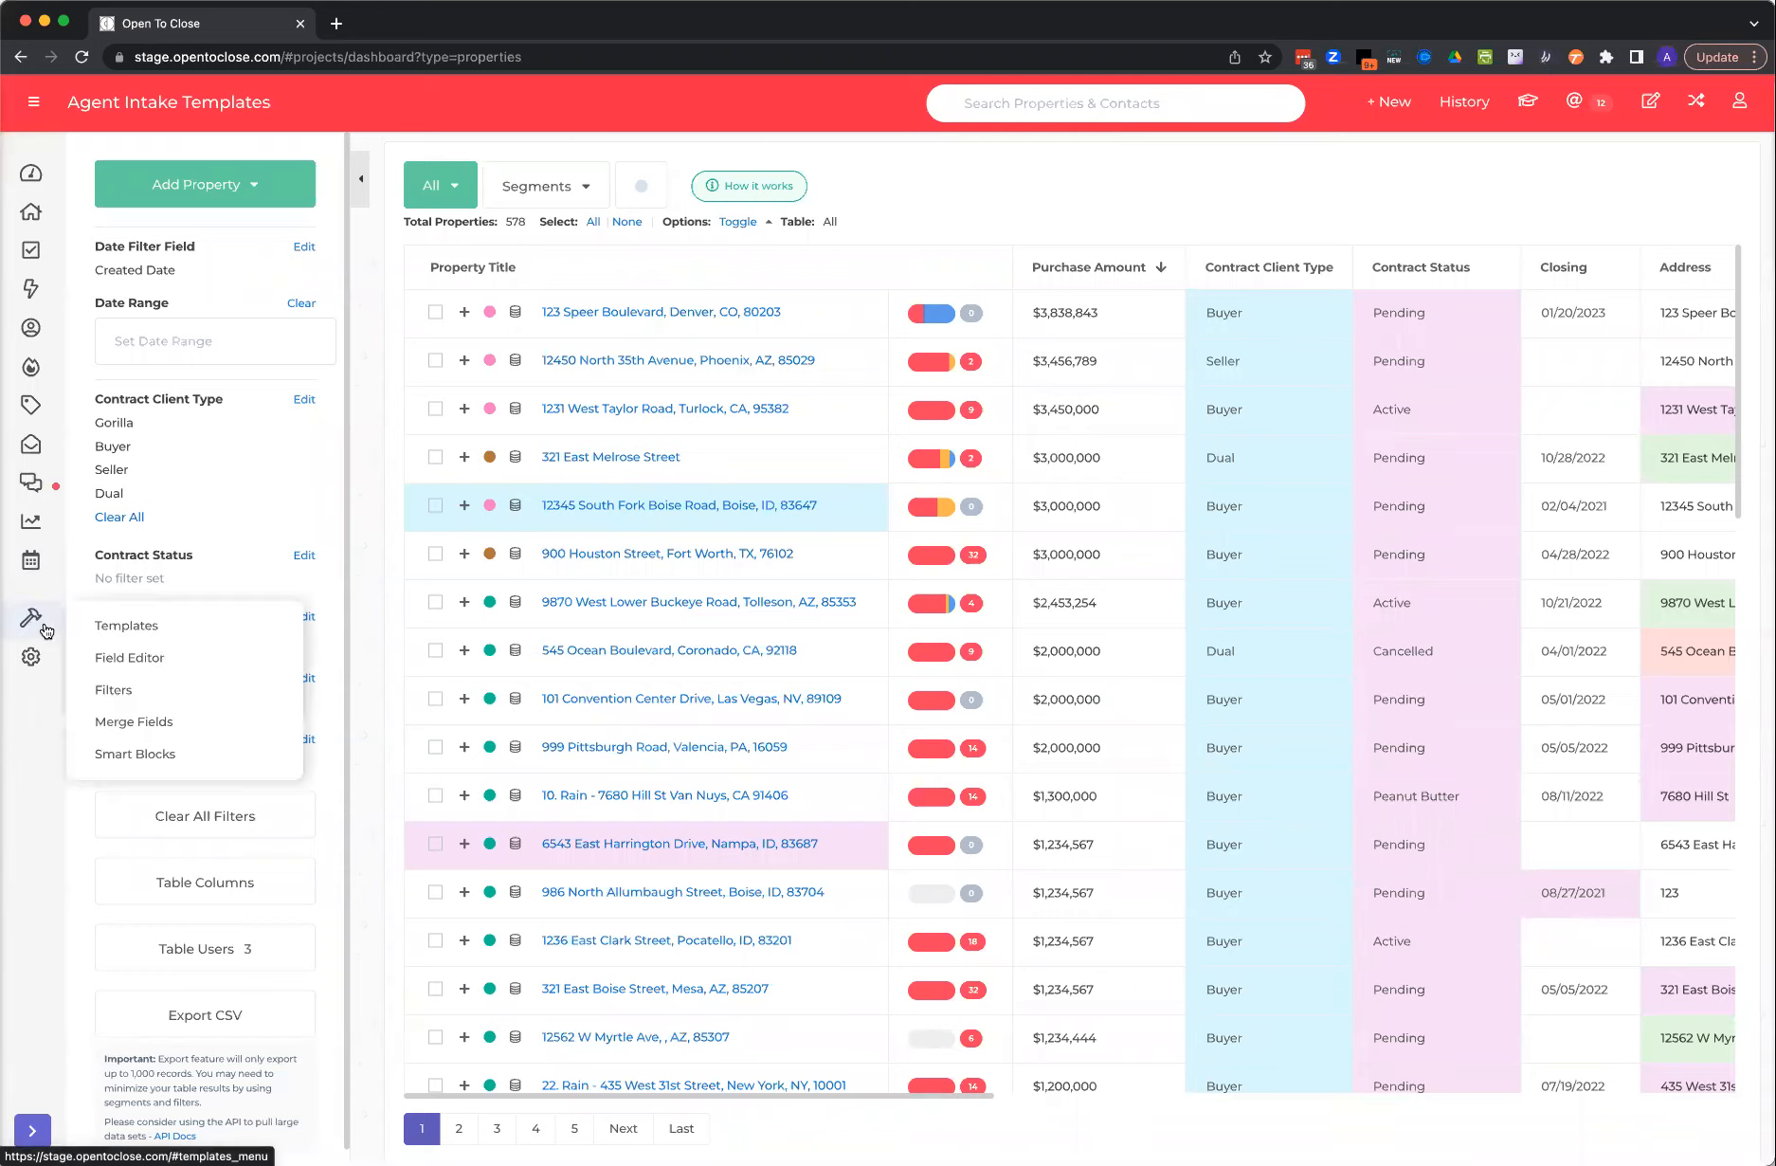
pyautogui.click(130, 661)
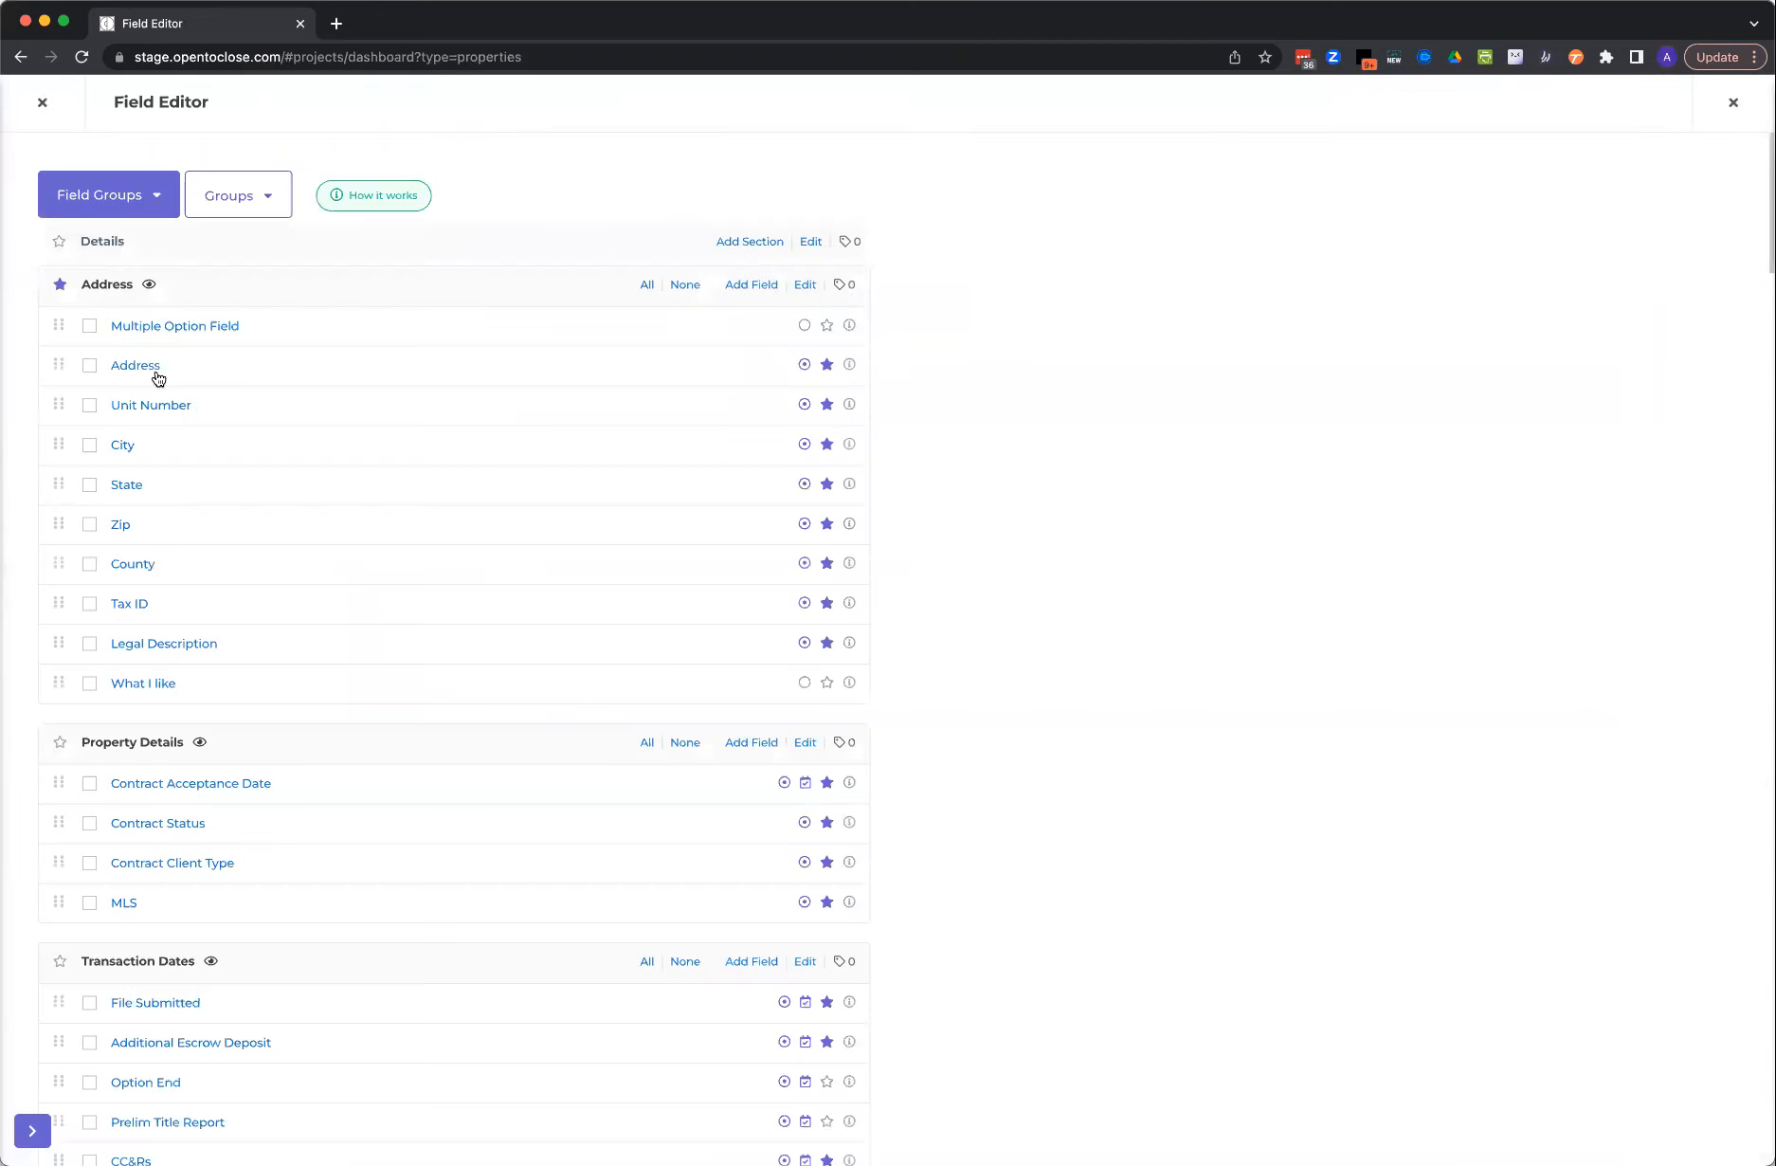
# - Check the Multiple Select setting of the Multiple Option Field in the Address section and close its options list
pyautogui.click(202, 336)
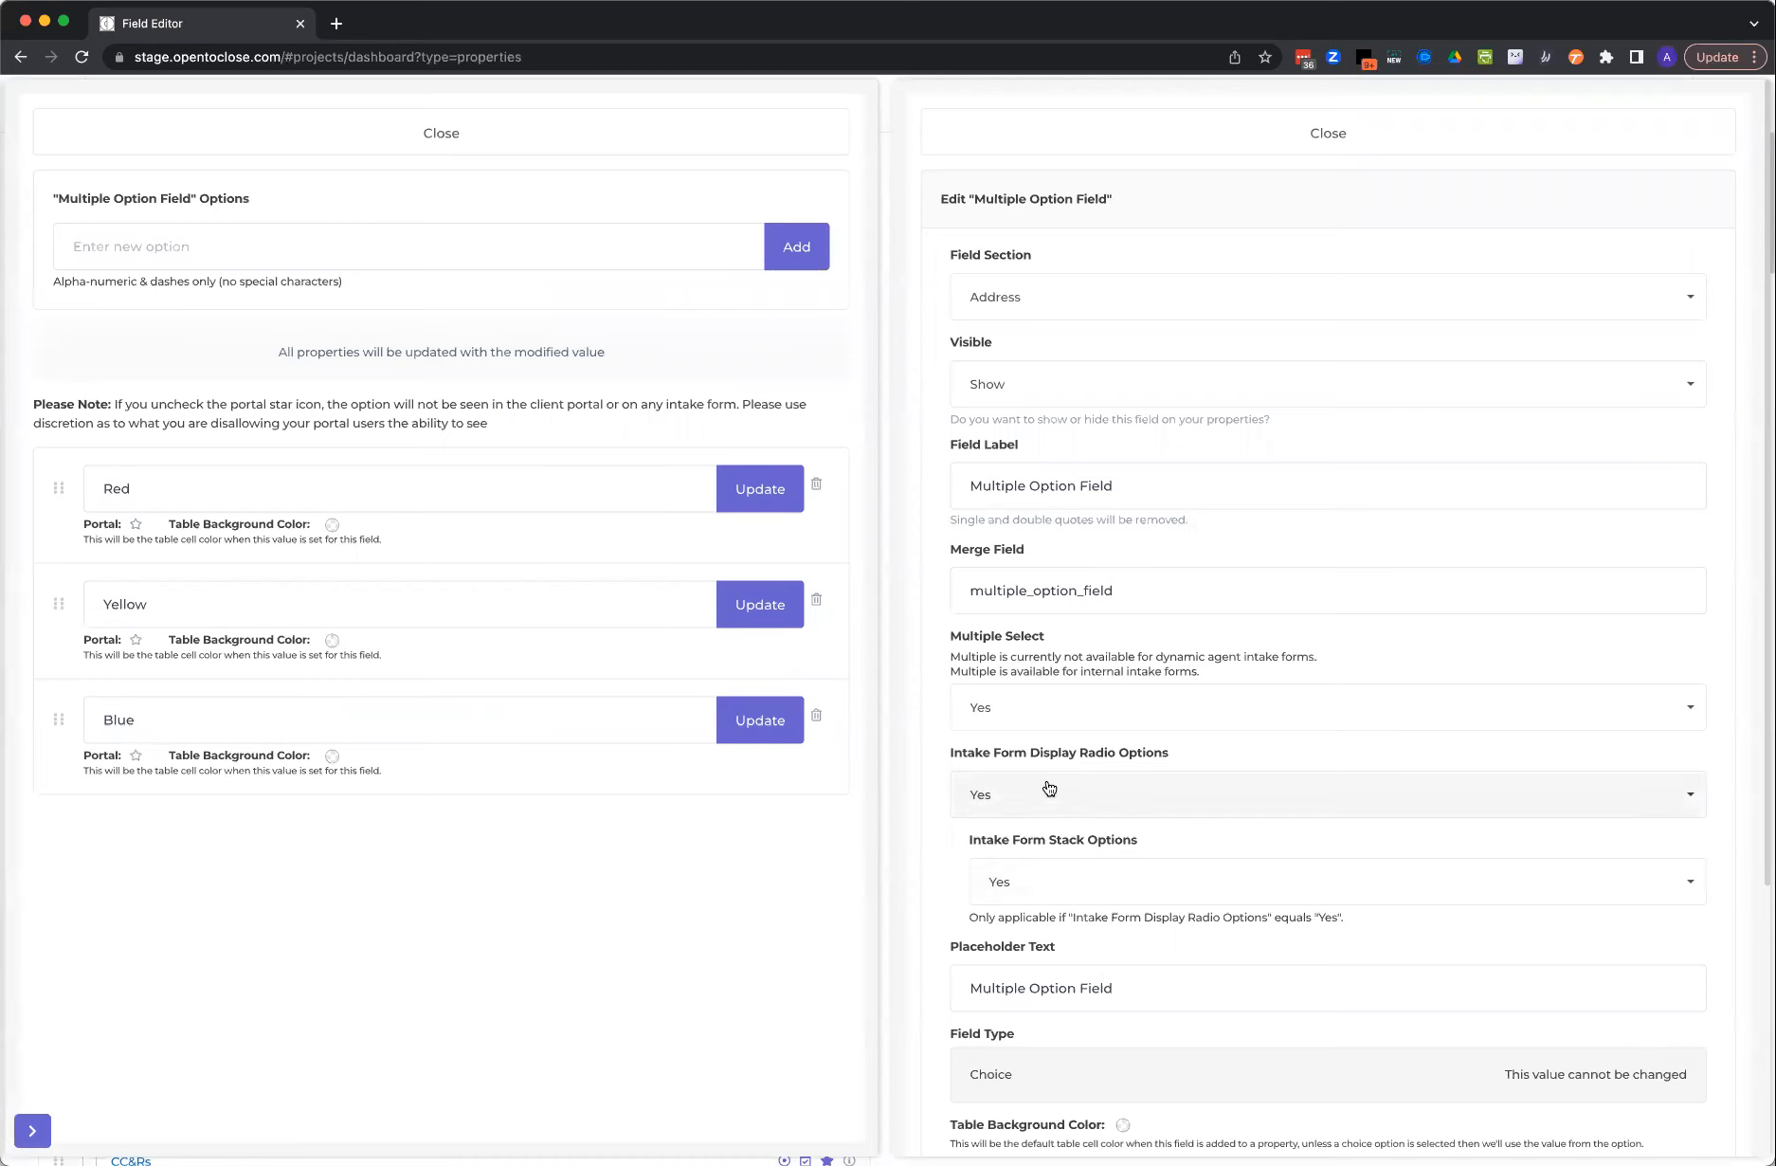
pyautogui.click(1038, 725)
pyautogui.click(1038, 725)
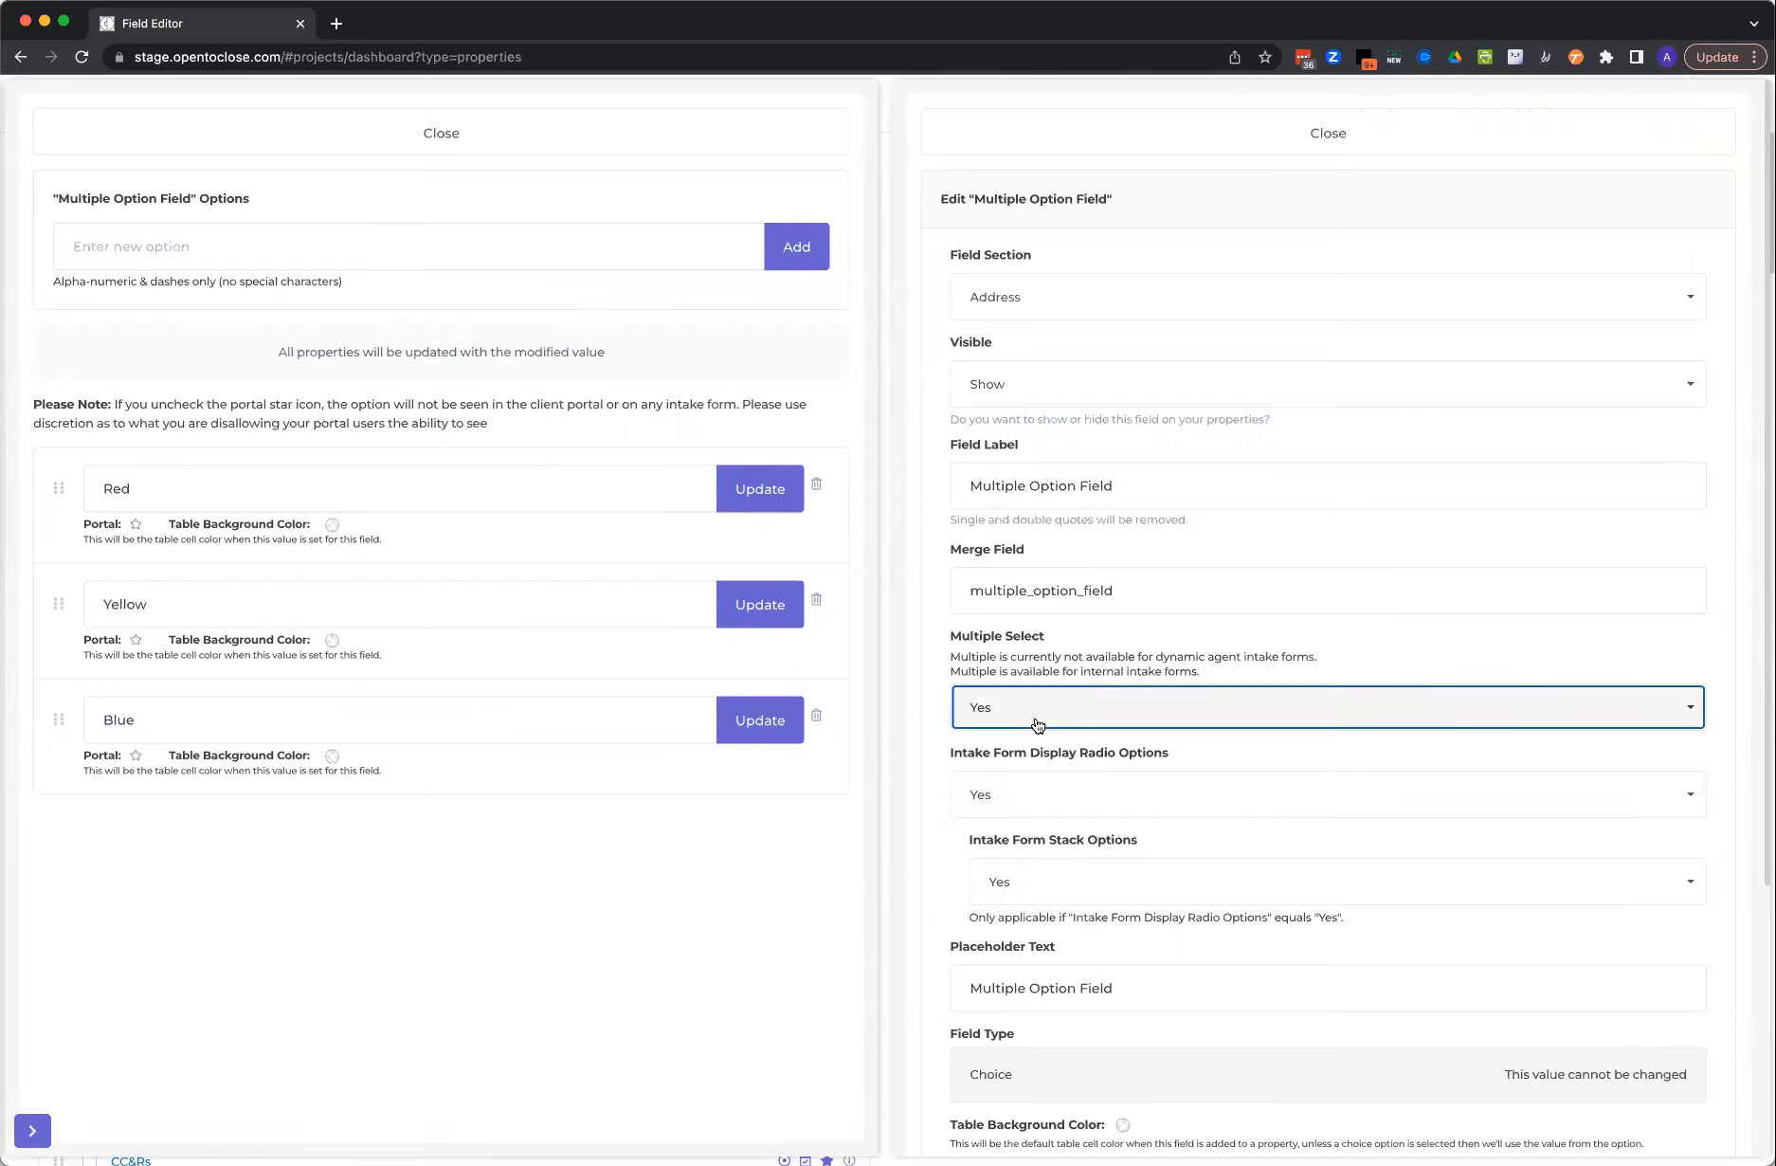
pyautogui.click(236, 152)
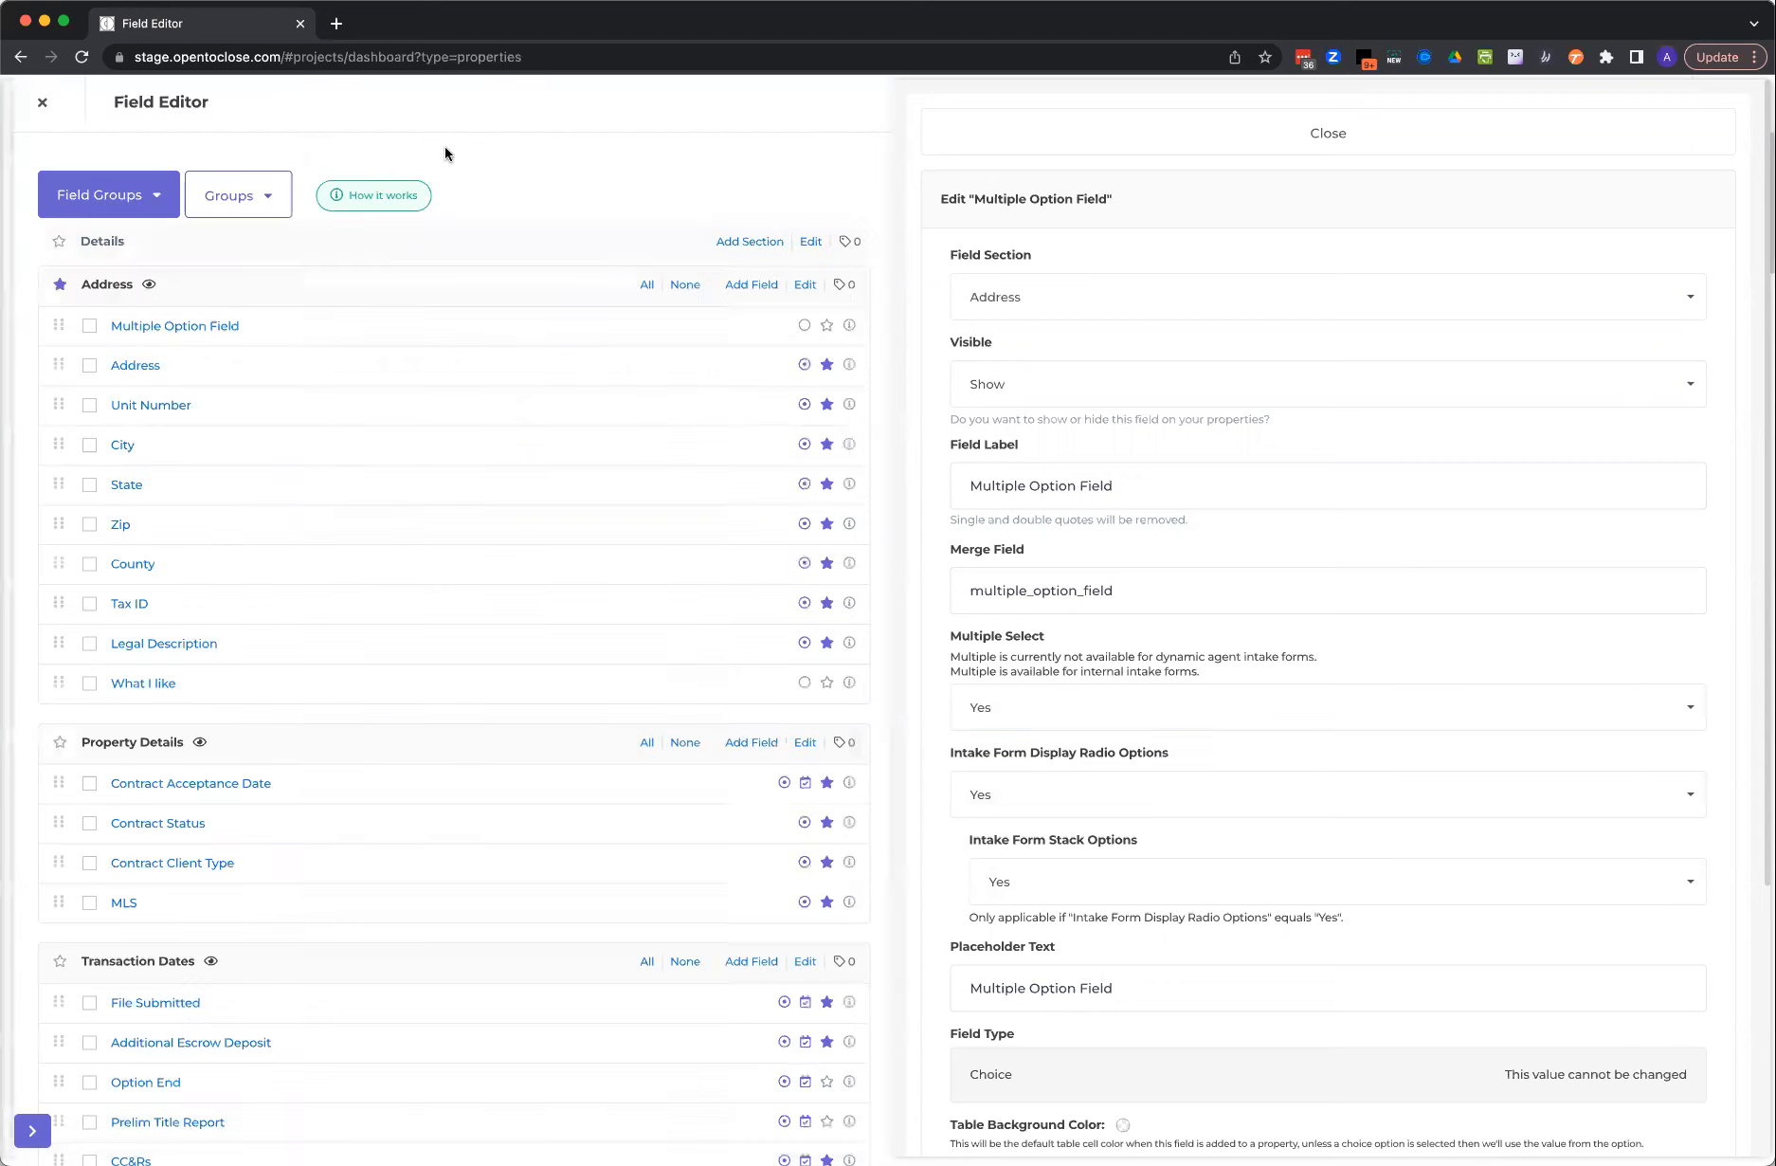
# - Start a new field in the Address section with label Additional Rooms and merge field additional_rooms, leaving the placeholder text empty
pyautogui.click(746, 286)
pyautogui.click(1028, 392)
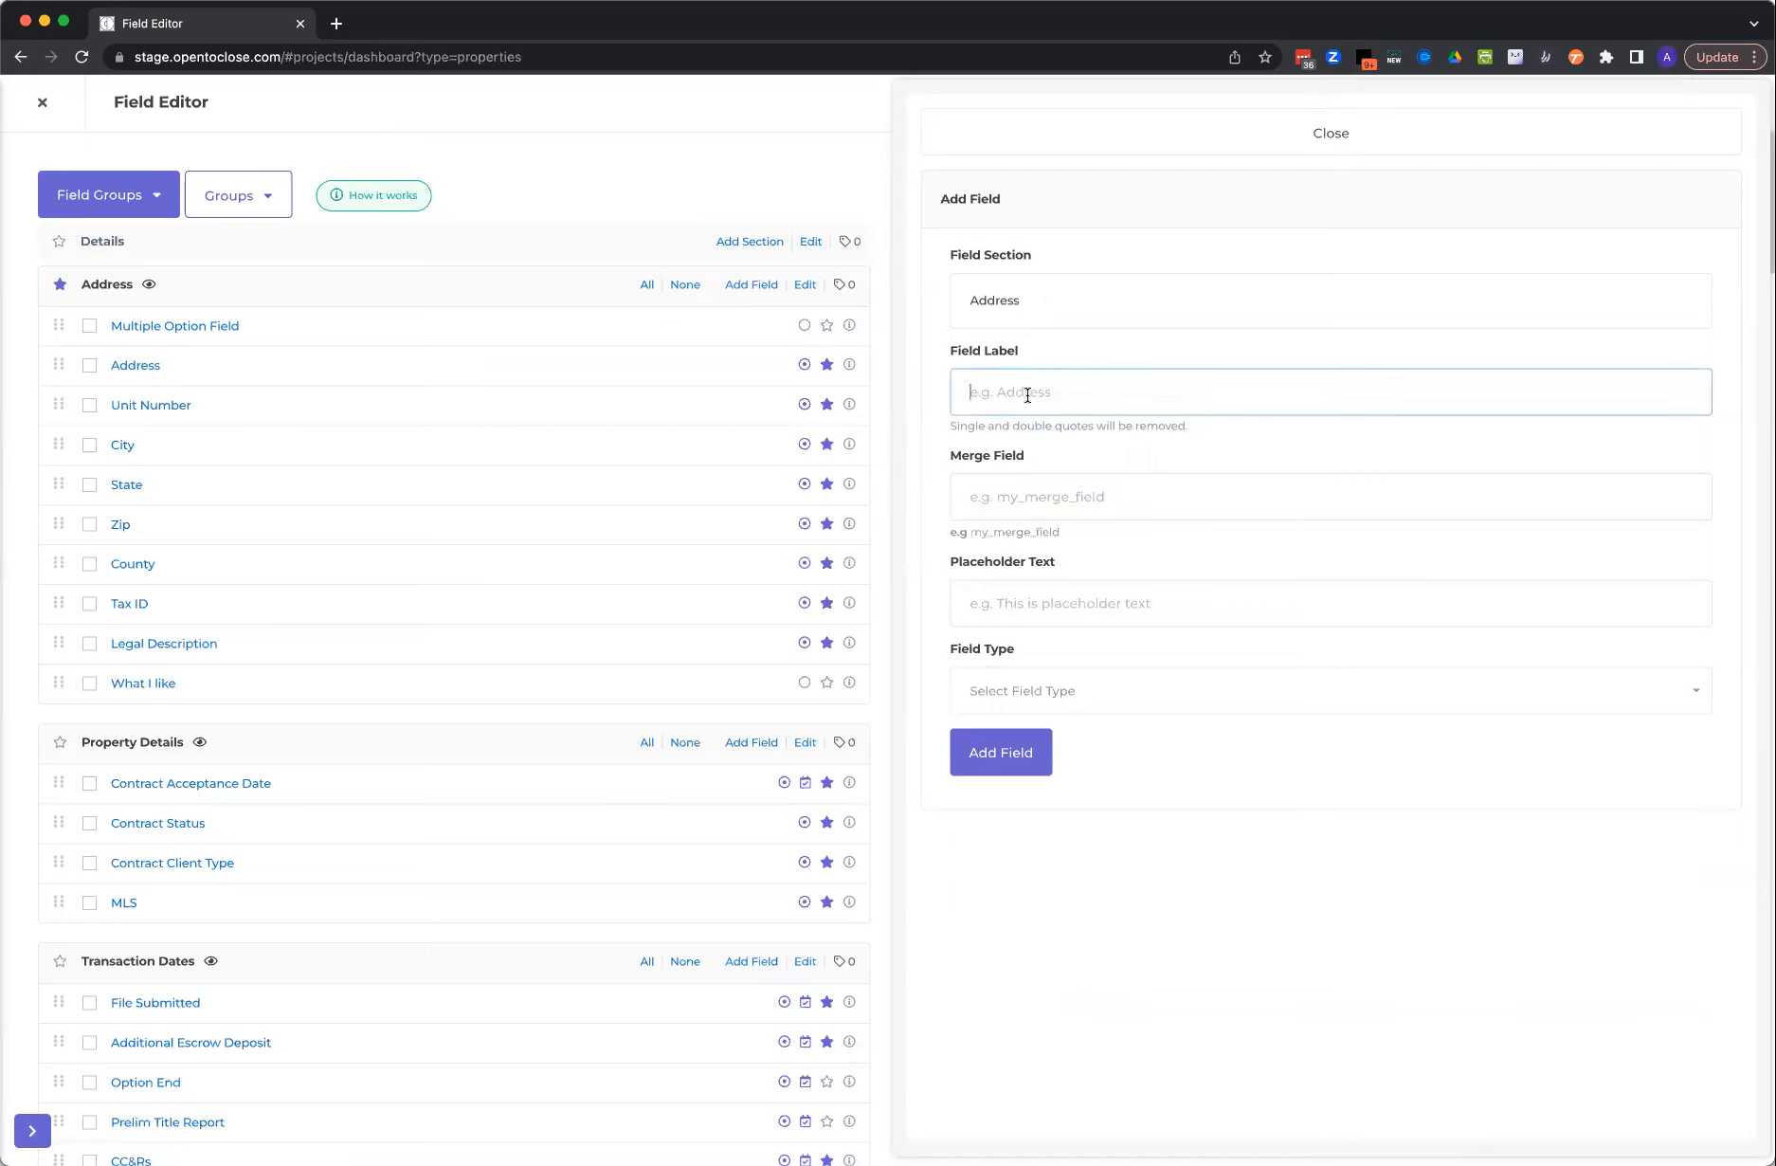
pyautogui.write('Additional Rooms')
pyautogui.tripleClick(1056, 399)
pyautogui.click(1102, 488)
pyautogui.write('additional_rooms')
pyautogui.click(1066, 595)
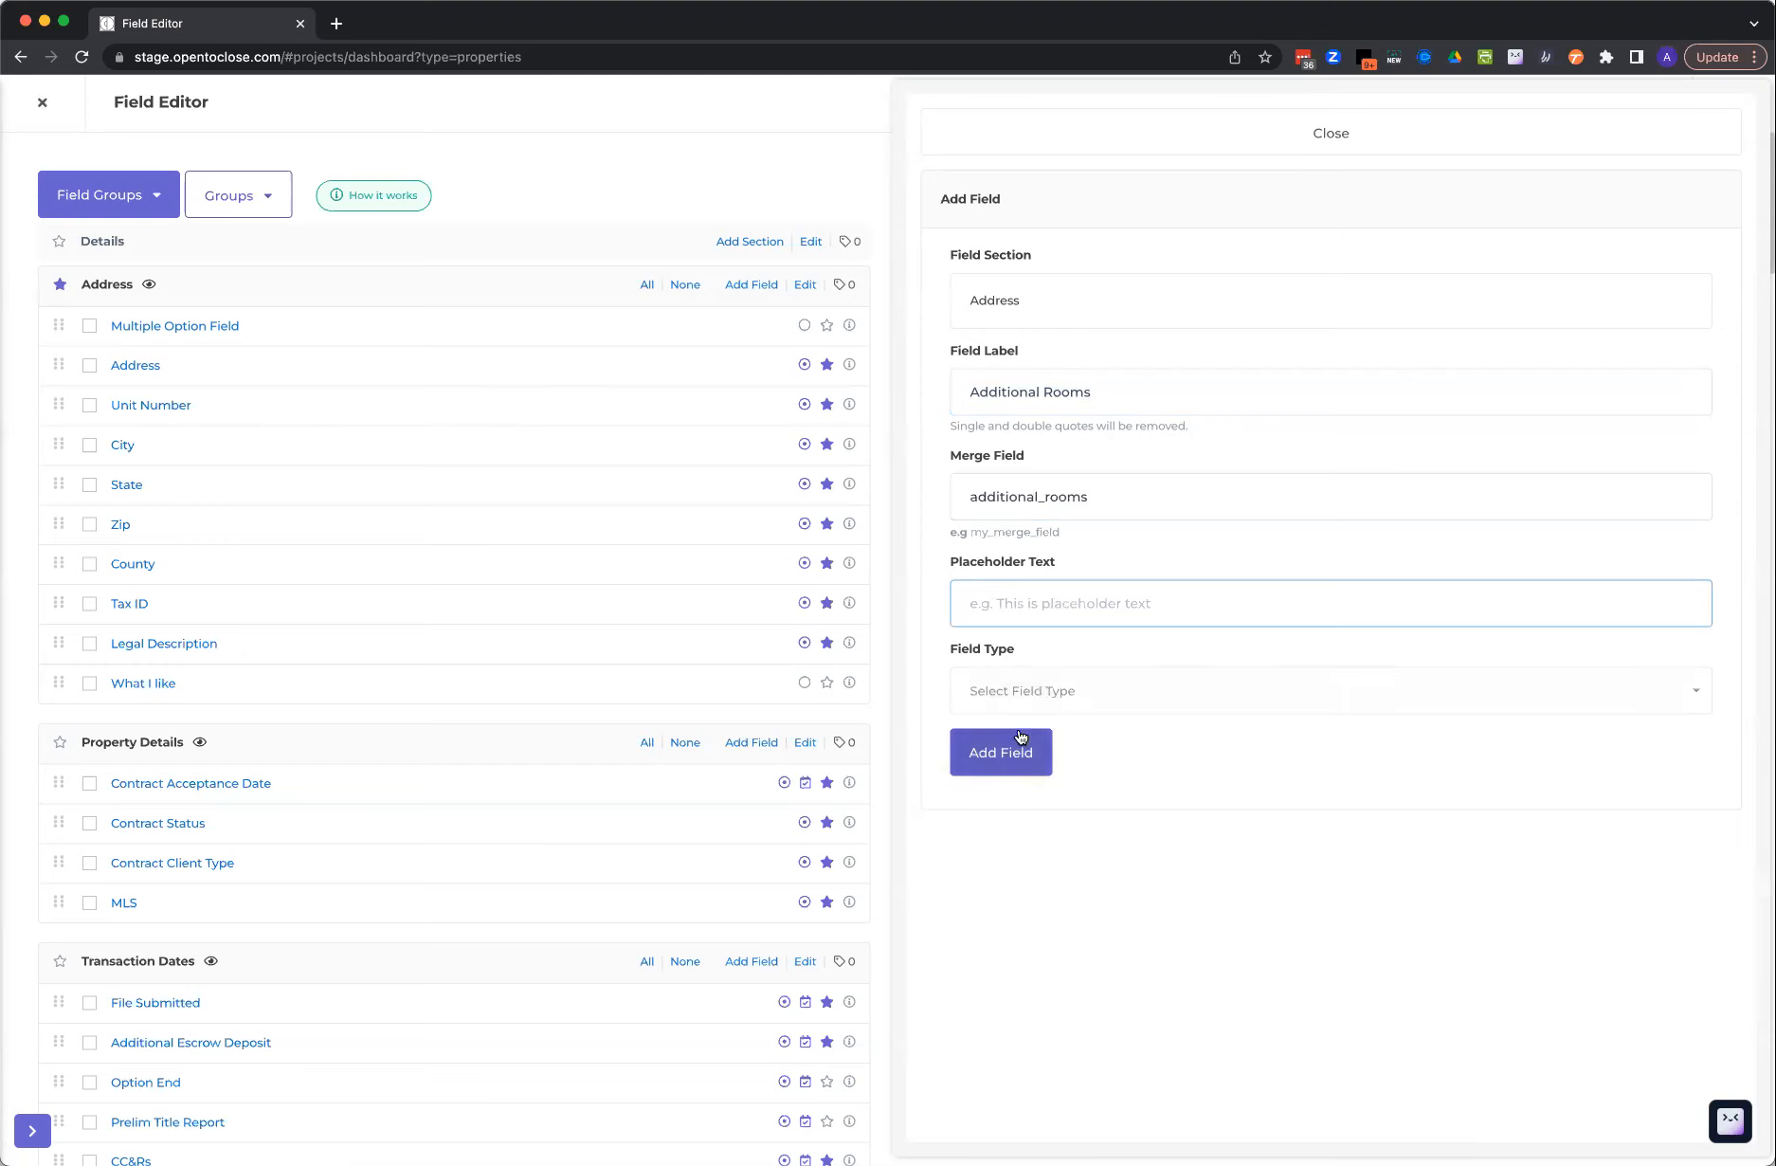
# - Make the new field a Choice type that allows selecting multiple options and create it
pyautogui.click(1019, 694)
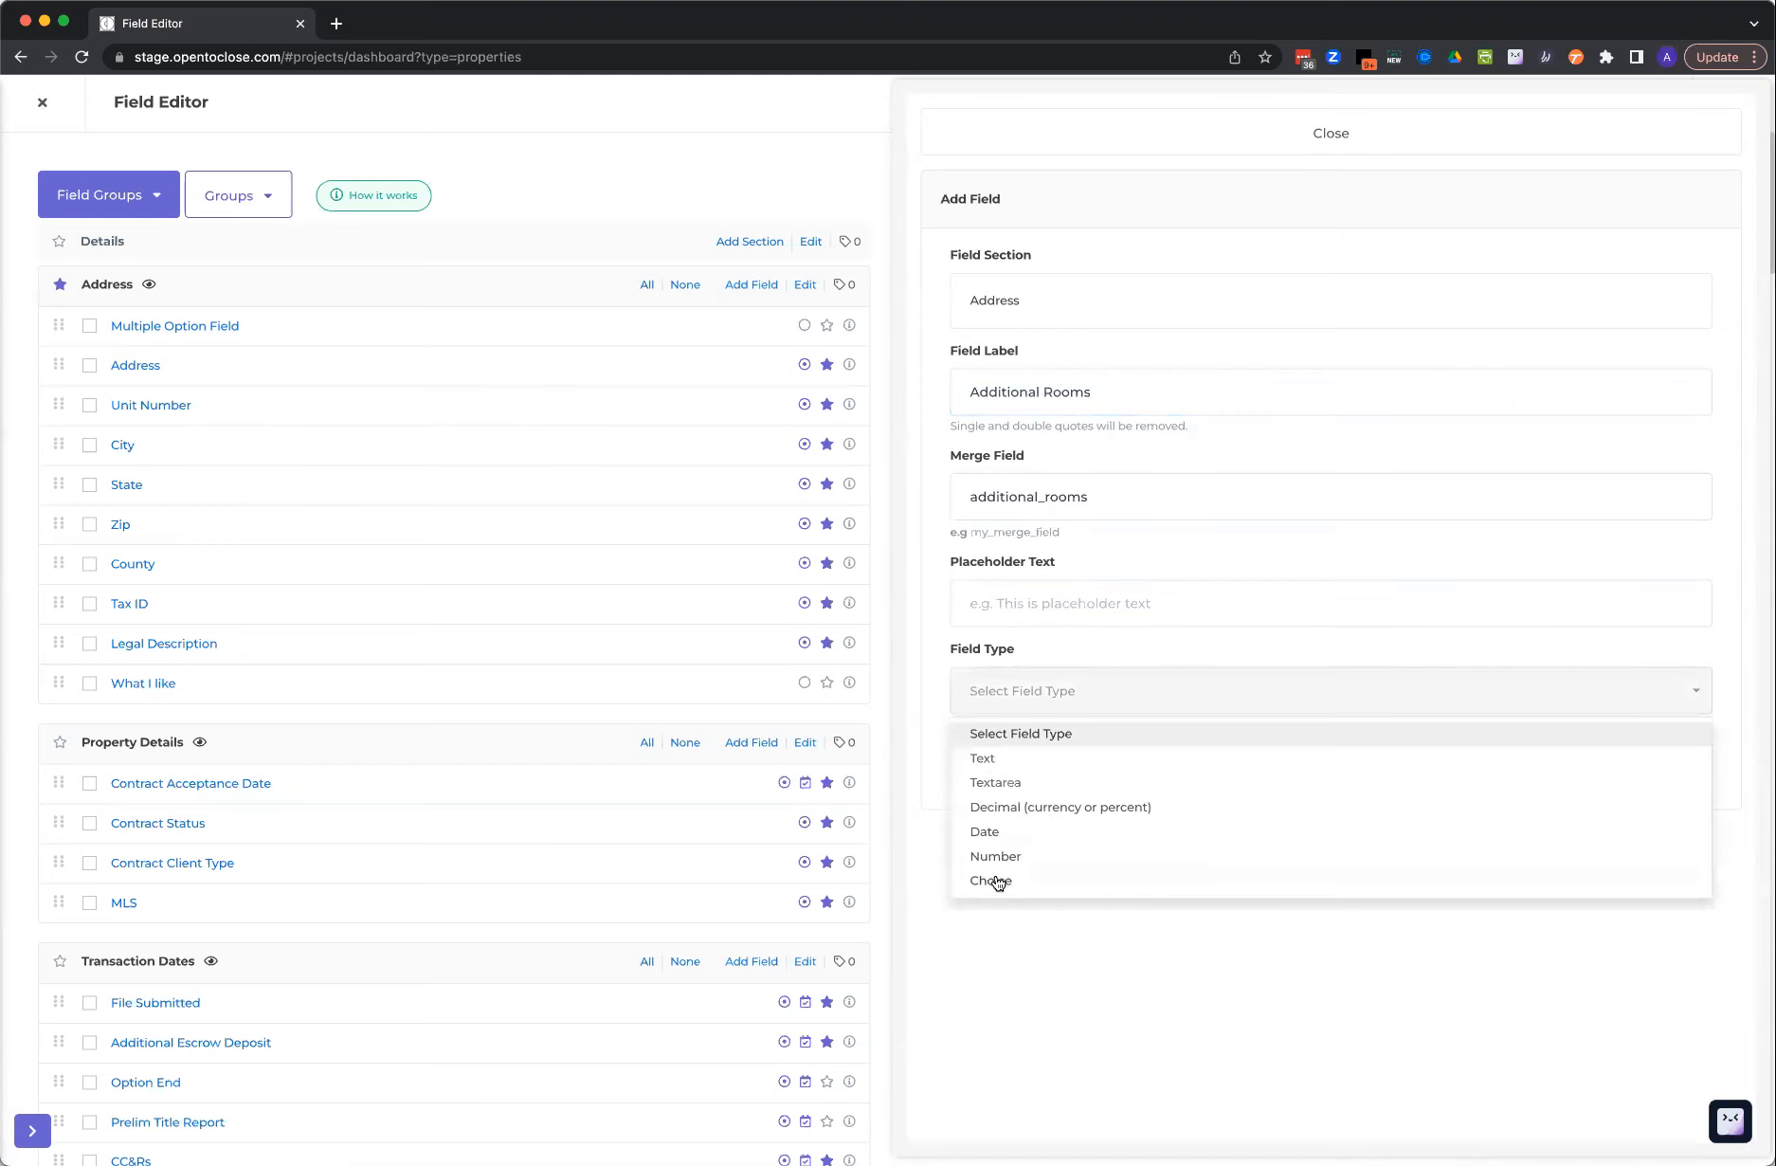
pyautogui.click(995, 881)
pyautogui.click(1022, 745)
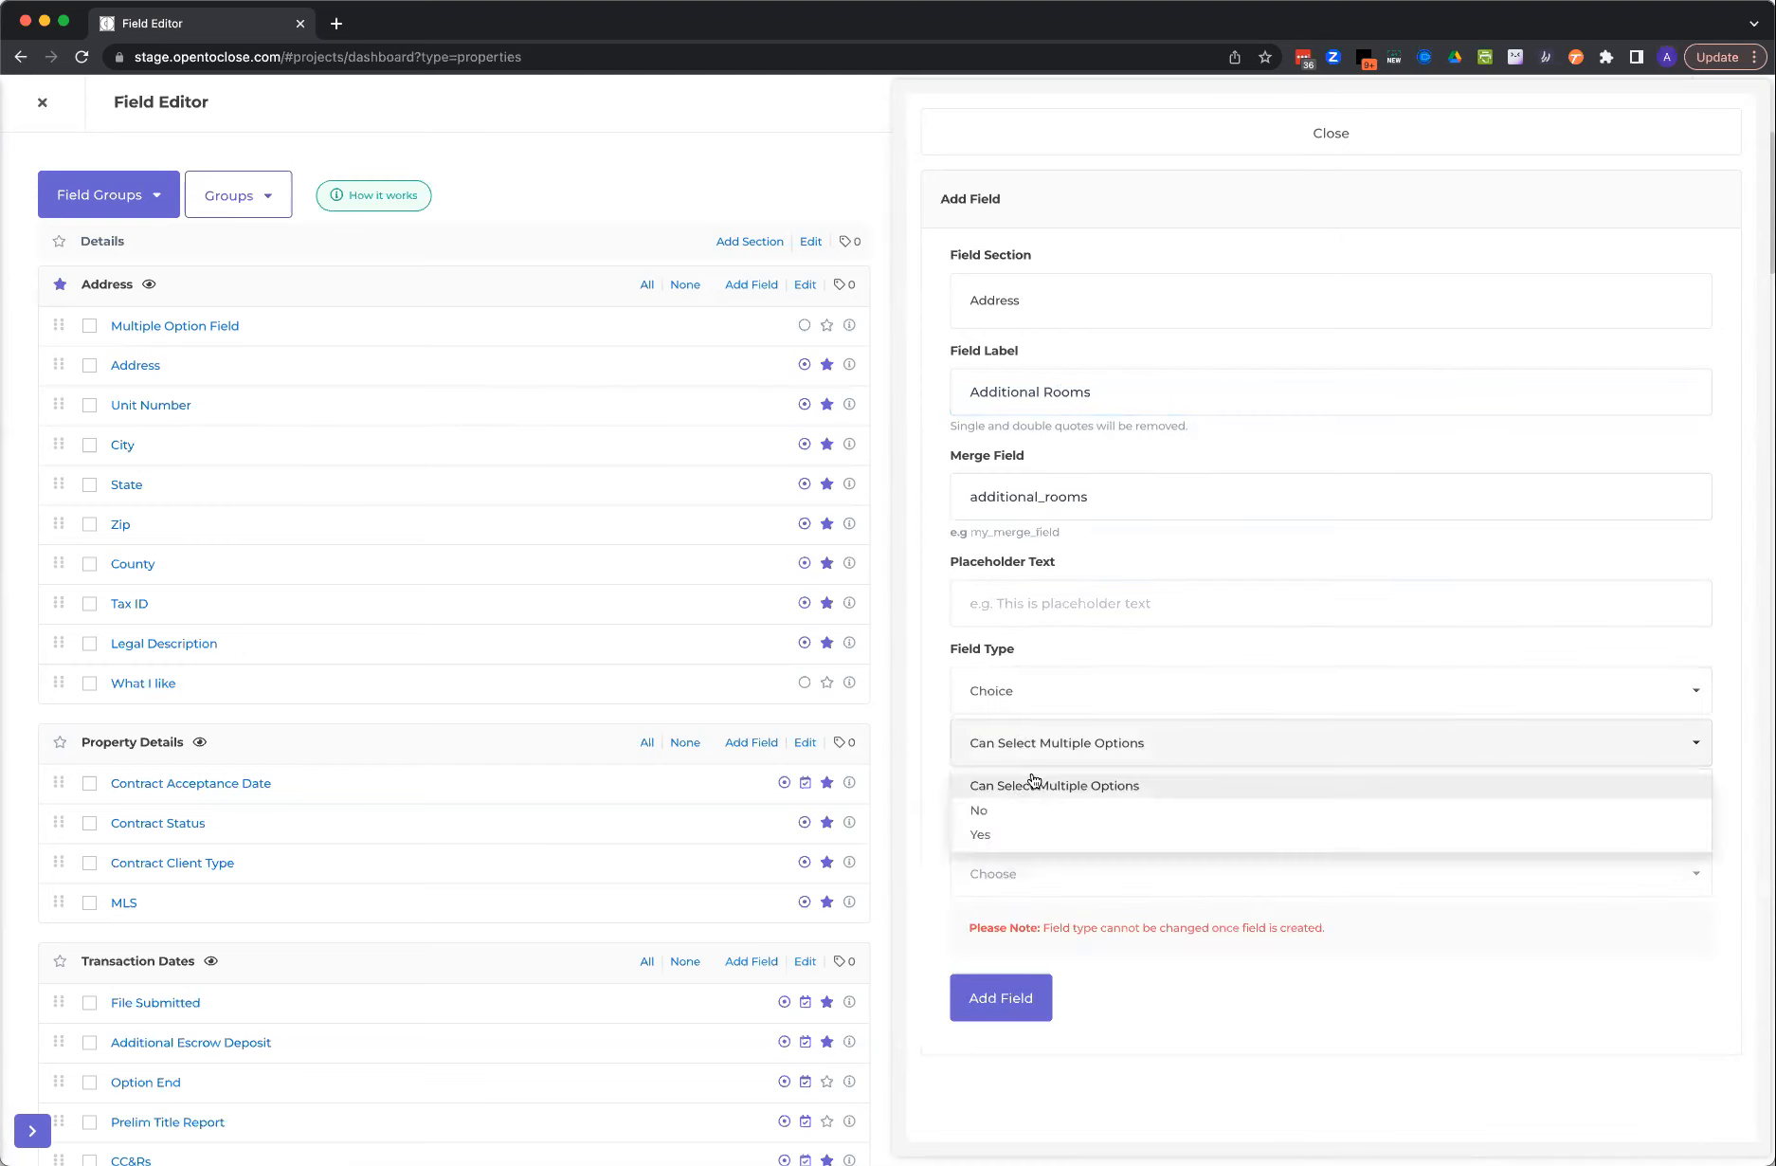
pyautogui.click(996, 833)
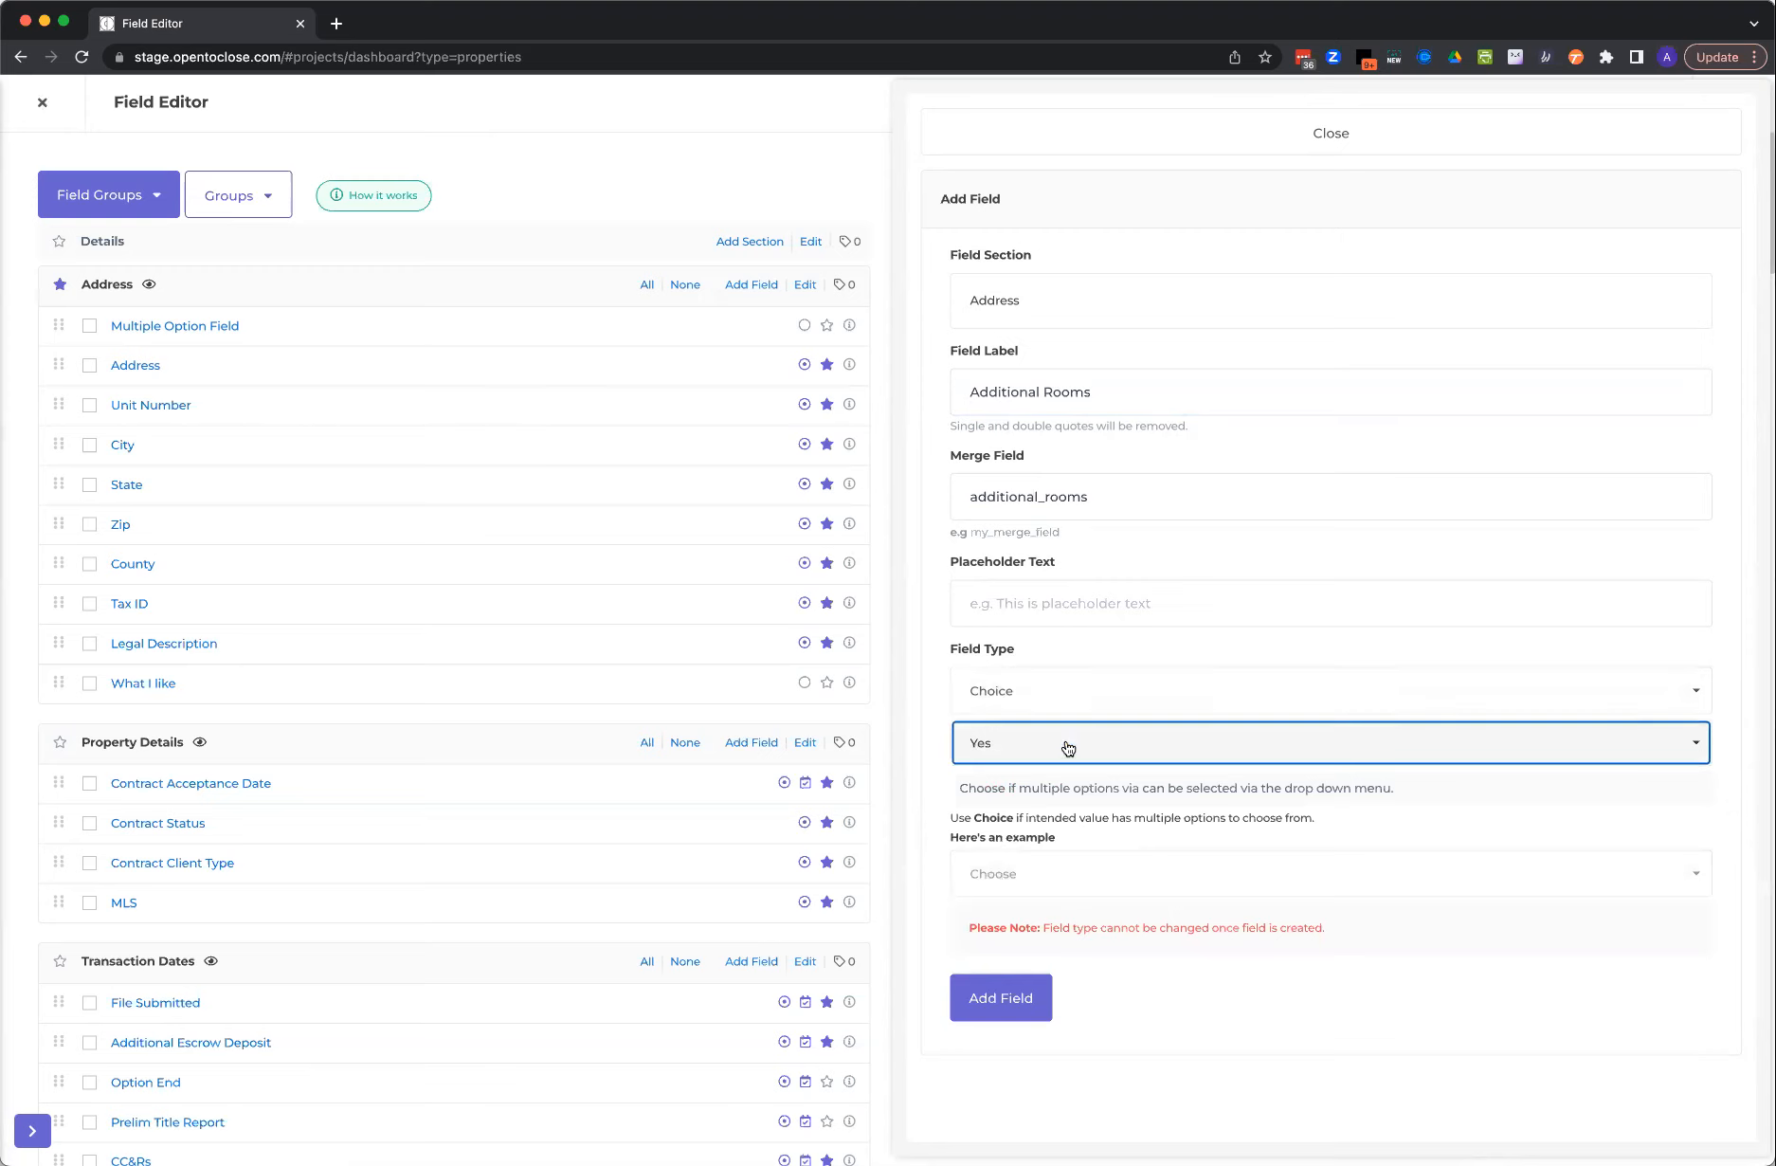
pyautogui.click(1029, 889)
pyautogui.click(1028, 888)
pyautogui.click(1022, 998)
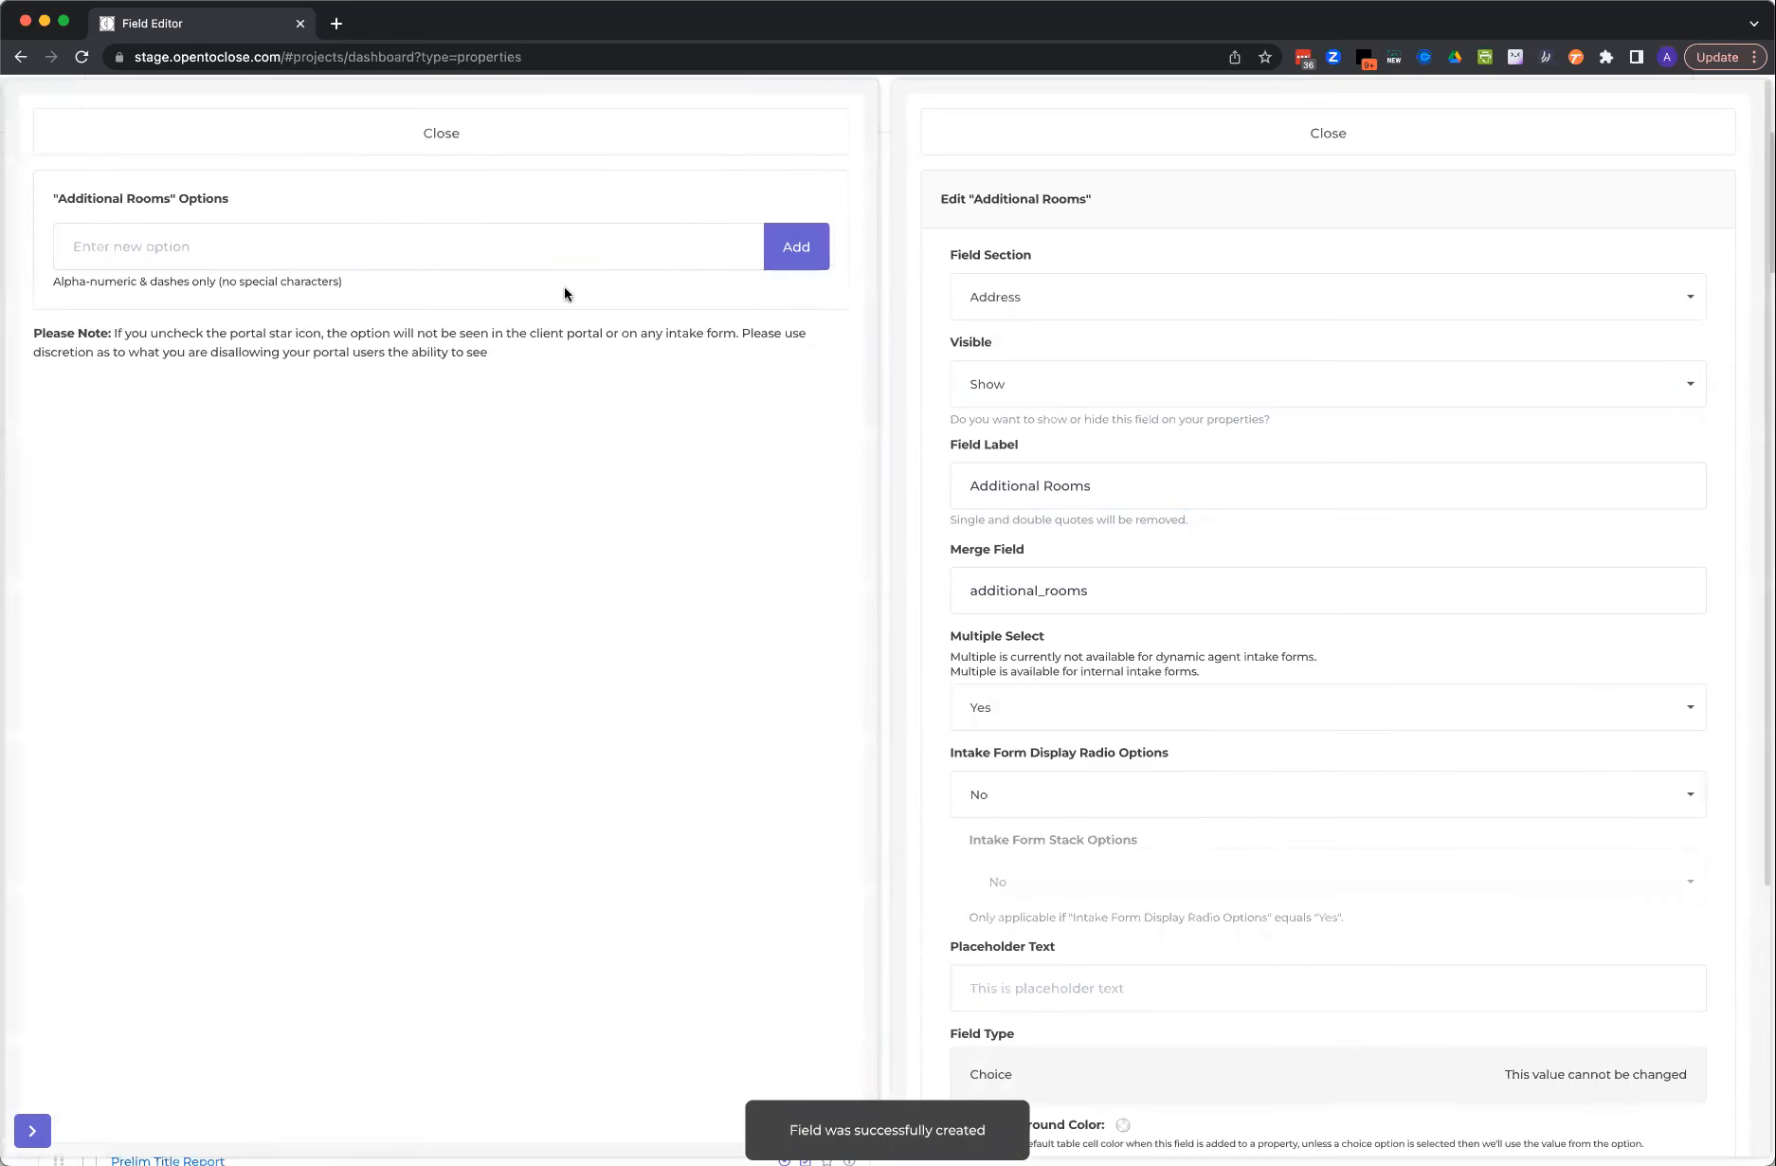
# - Add the options den and indoor pool to the Additional Rooms field and close the Field Editor
pyautogui.click(214, 244)
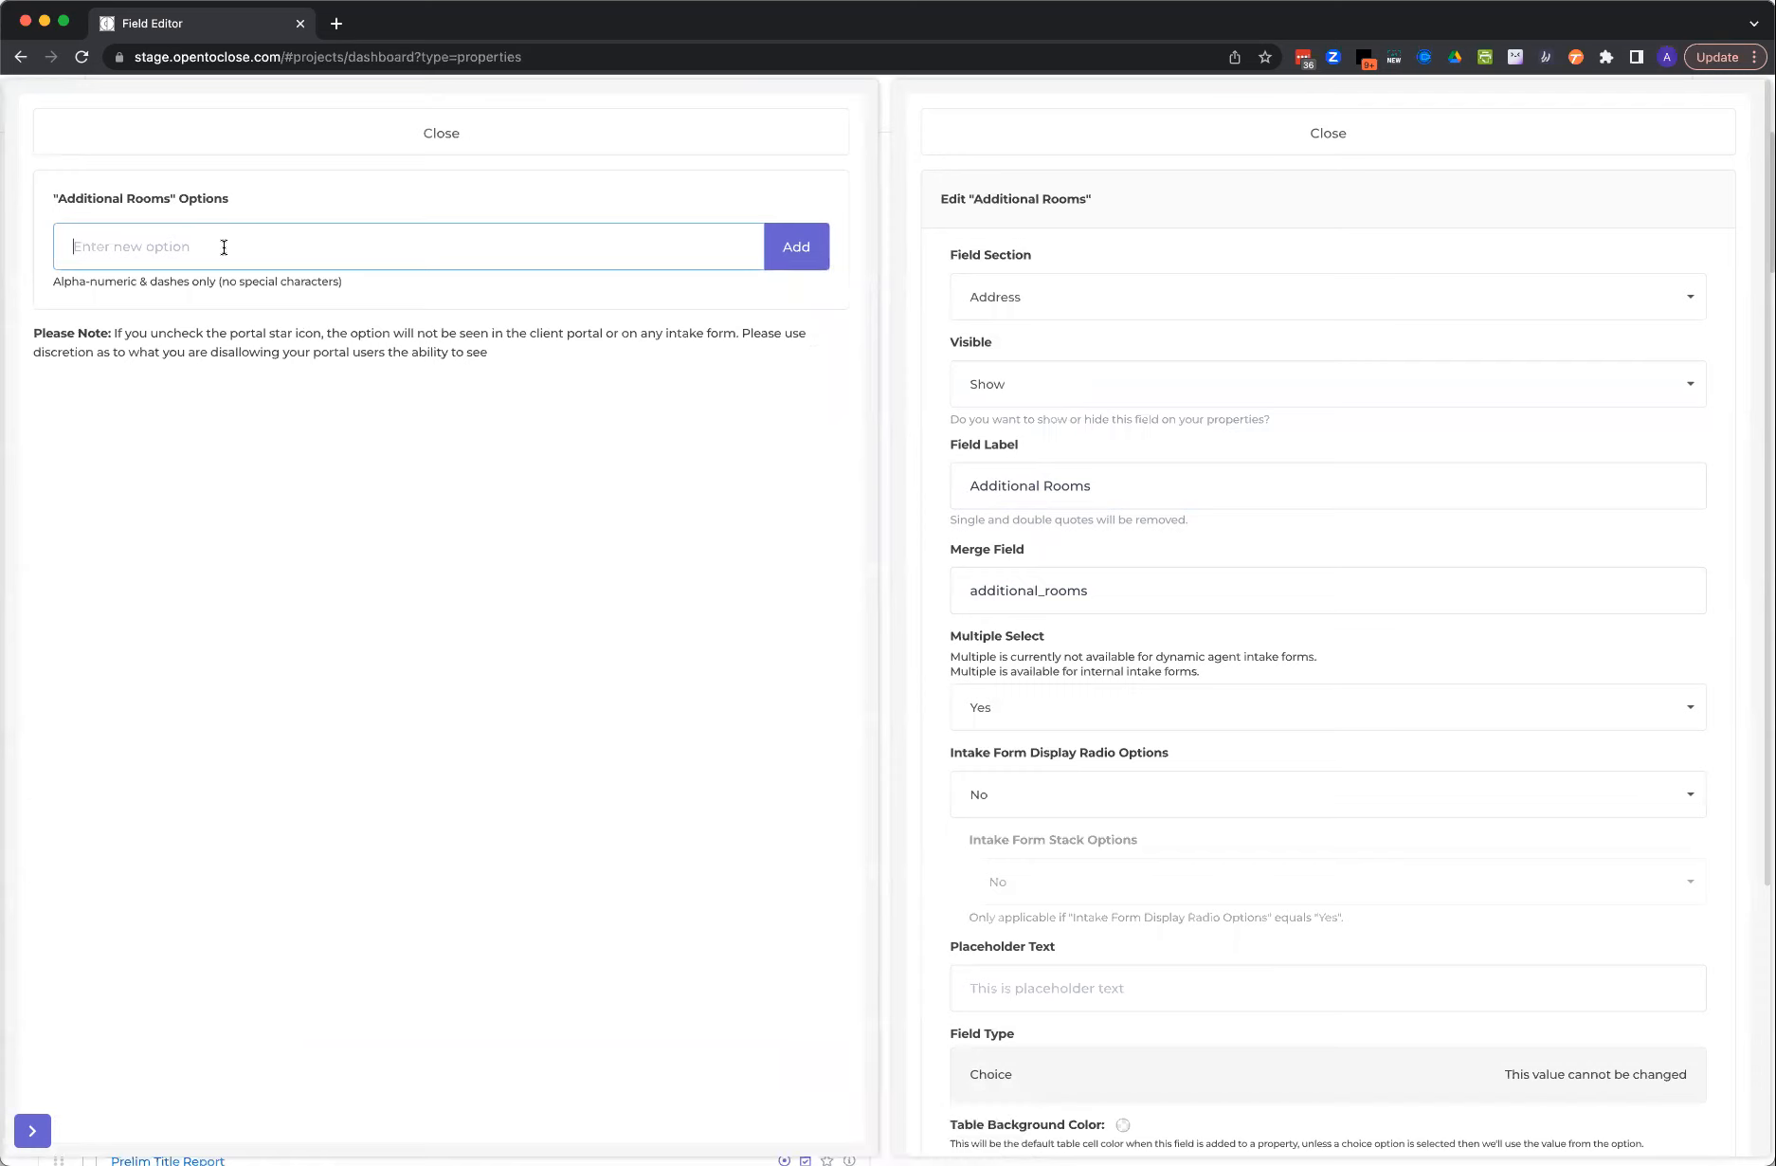
pyautogui.write('den')
pyautogui.press('Return')
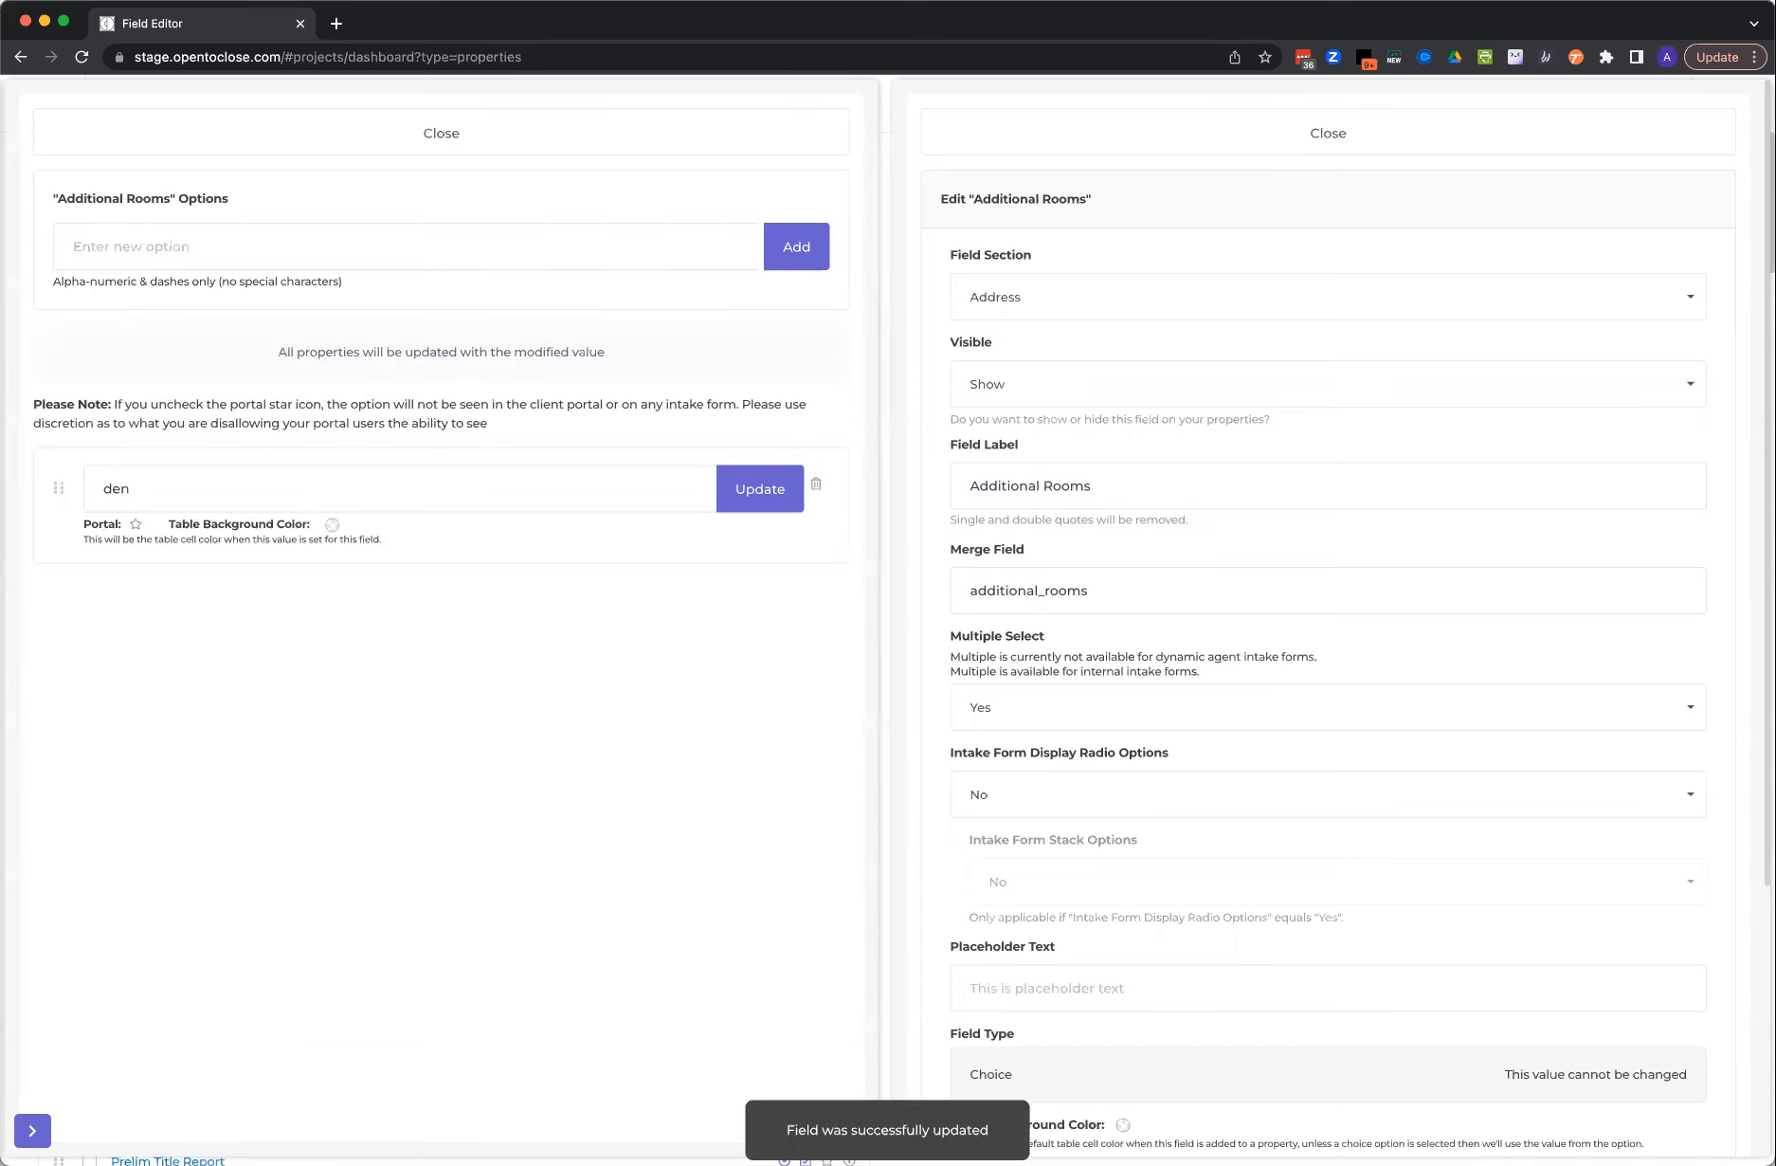
pyautogui.click(203, 253)
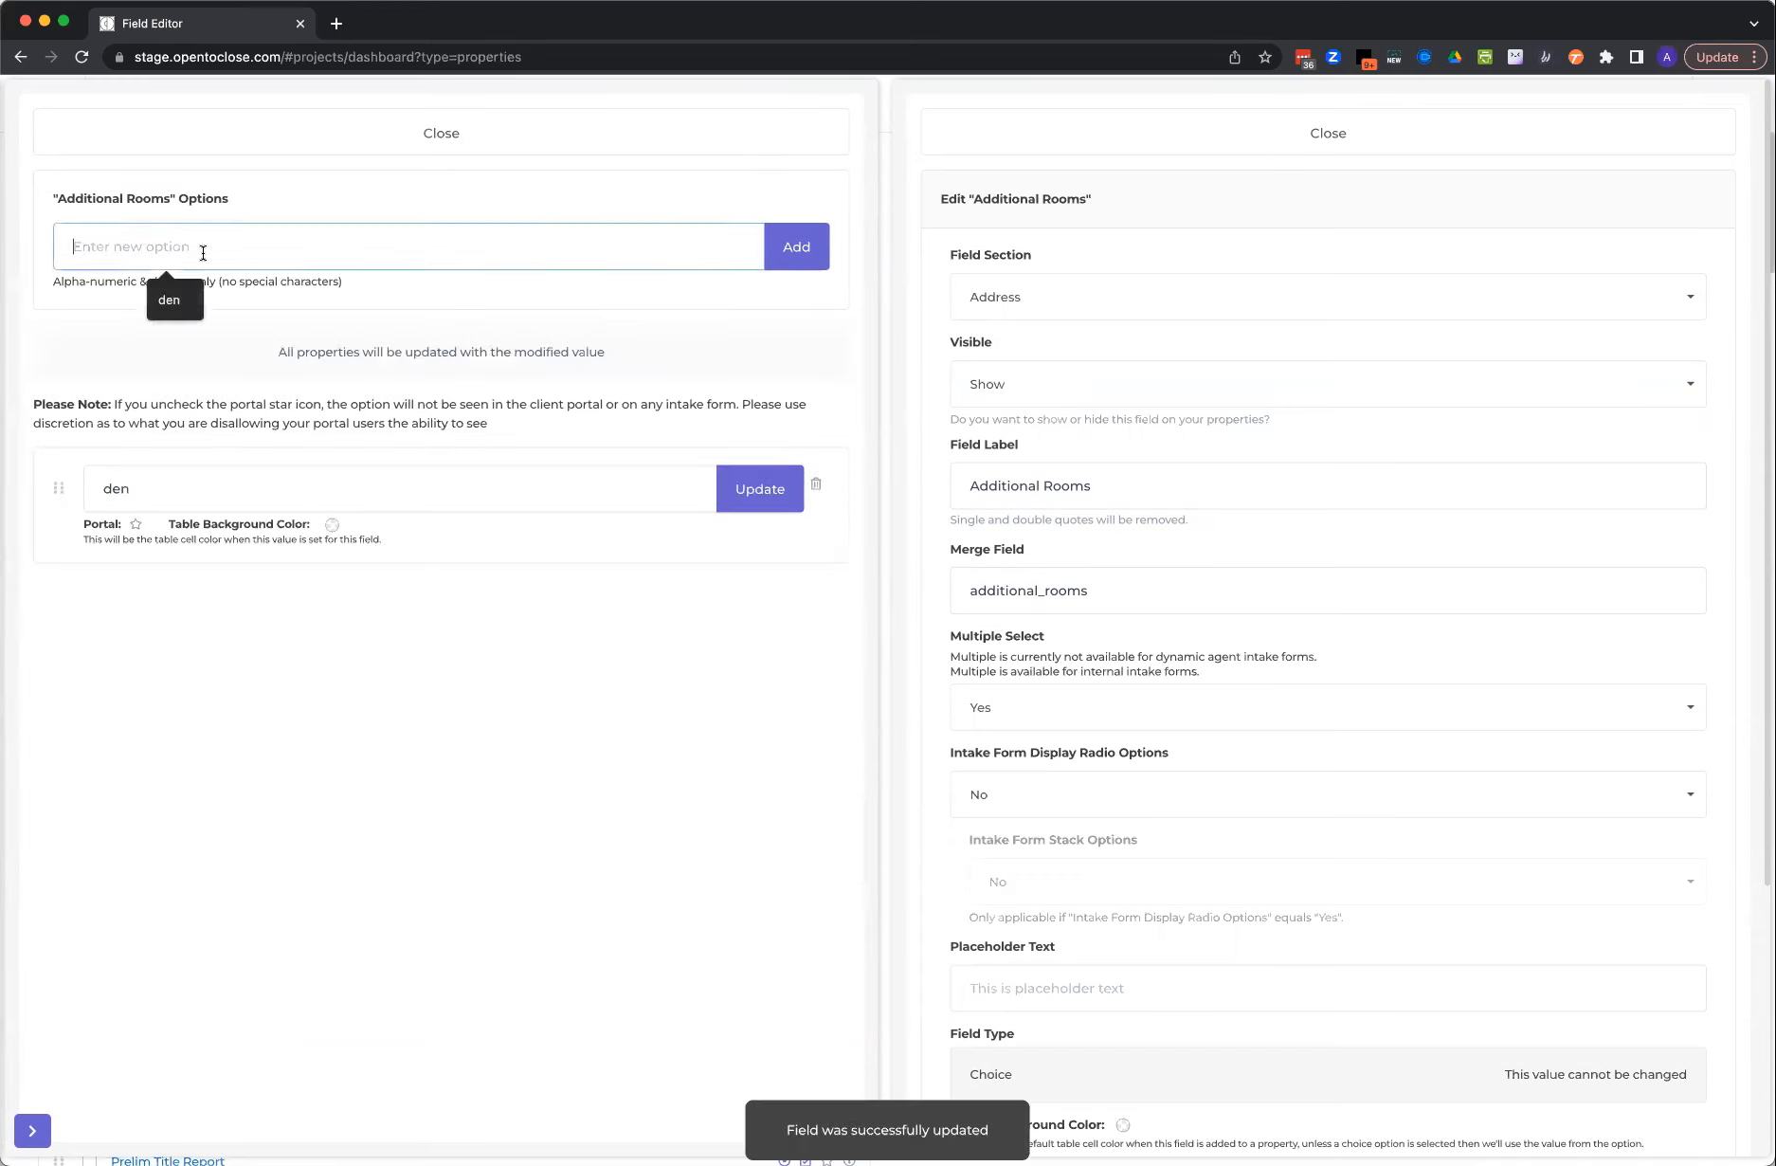
pyautogui.write('in')
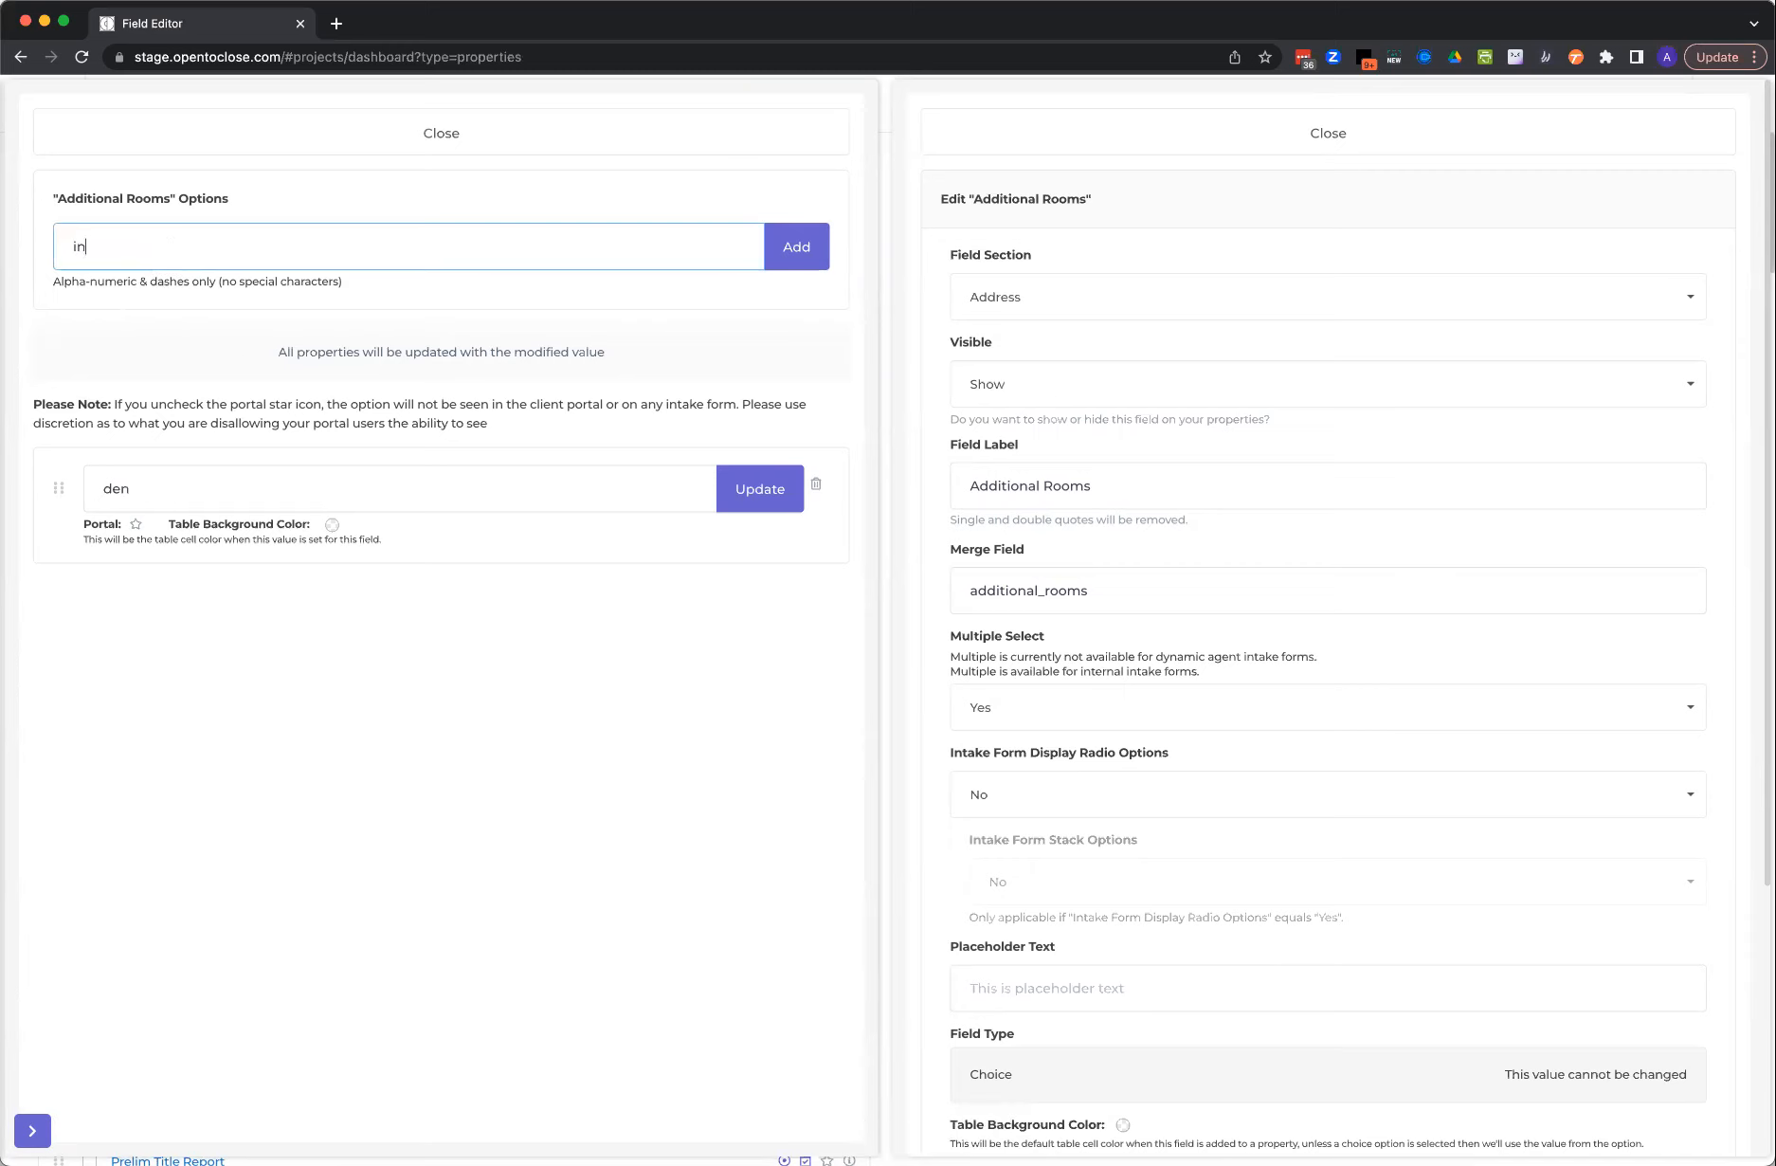
pyautogui.write('door pool')
pyautogui.press('Return')
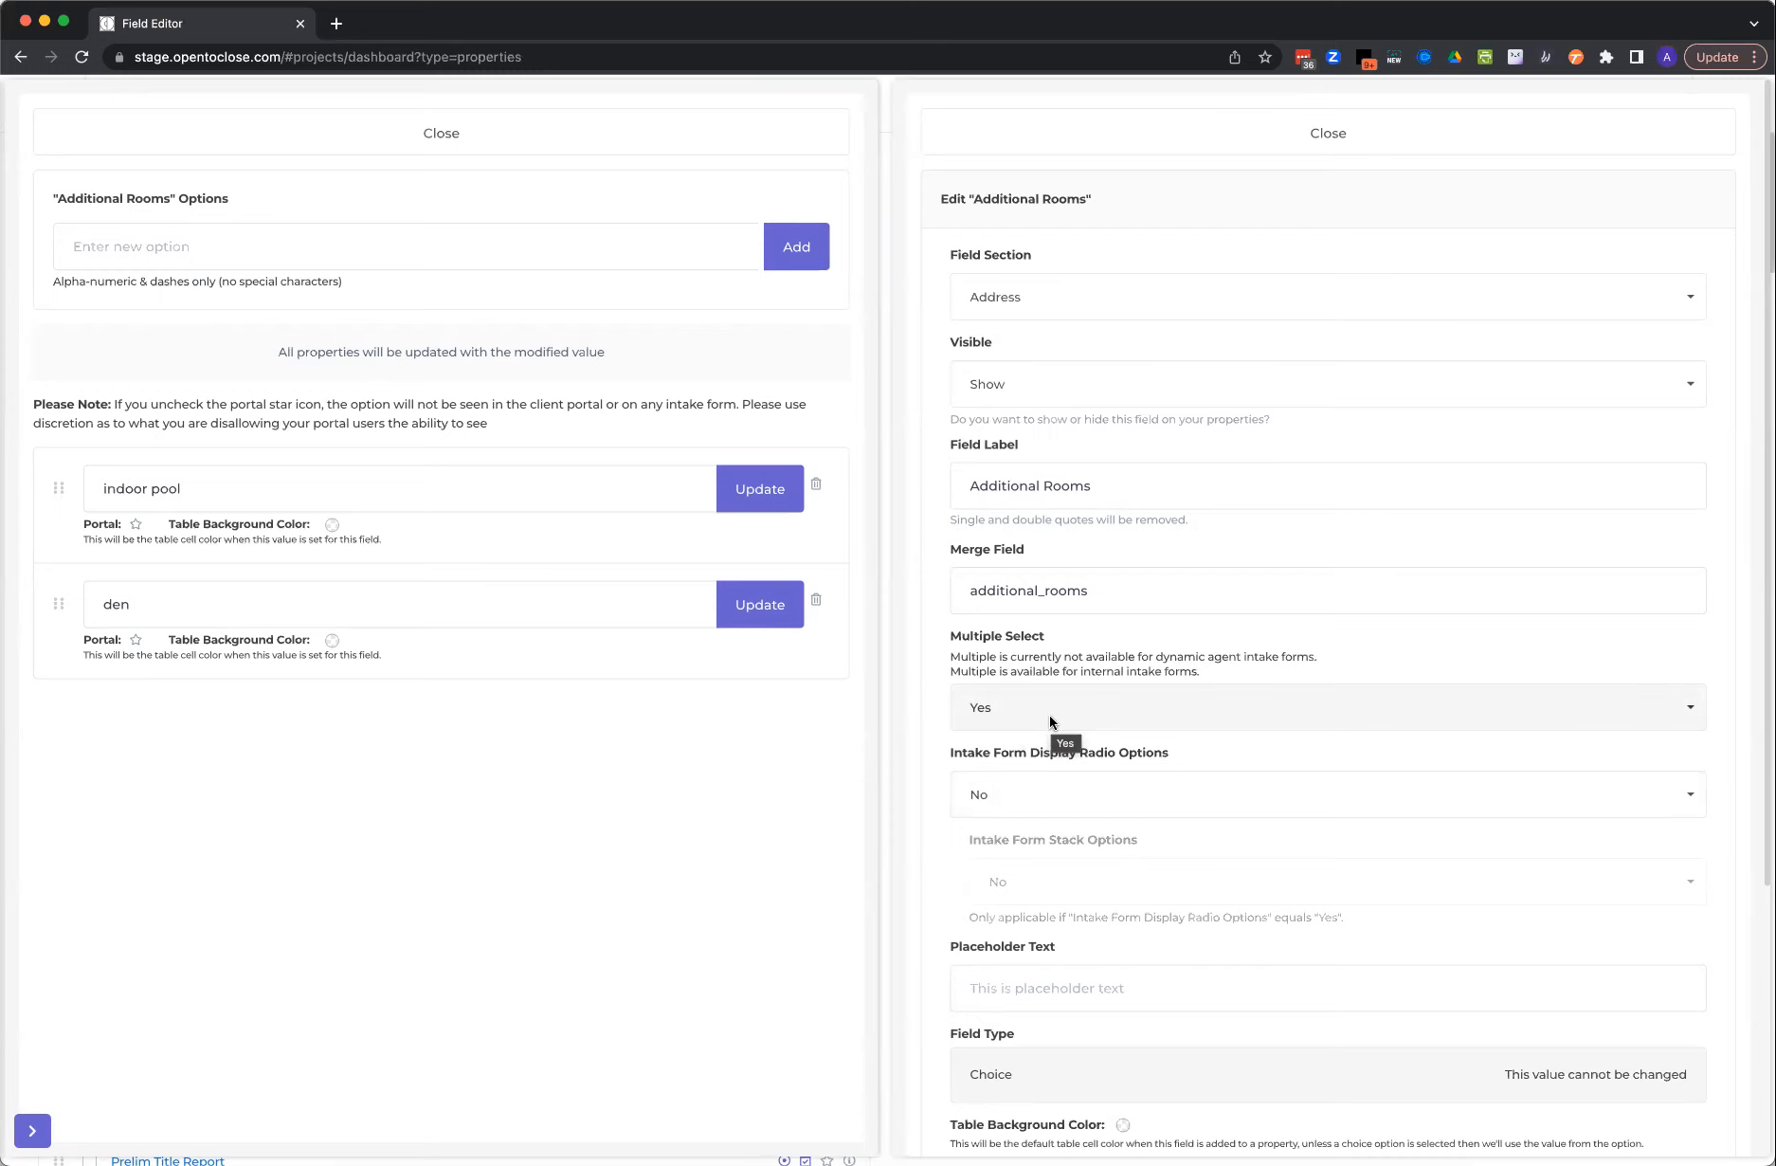
pyautogui.click(1138, 148)
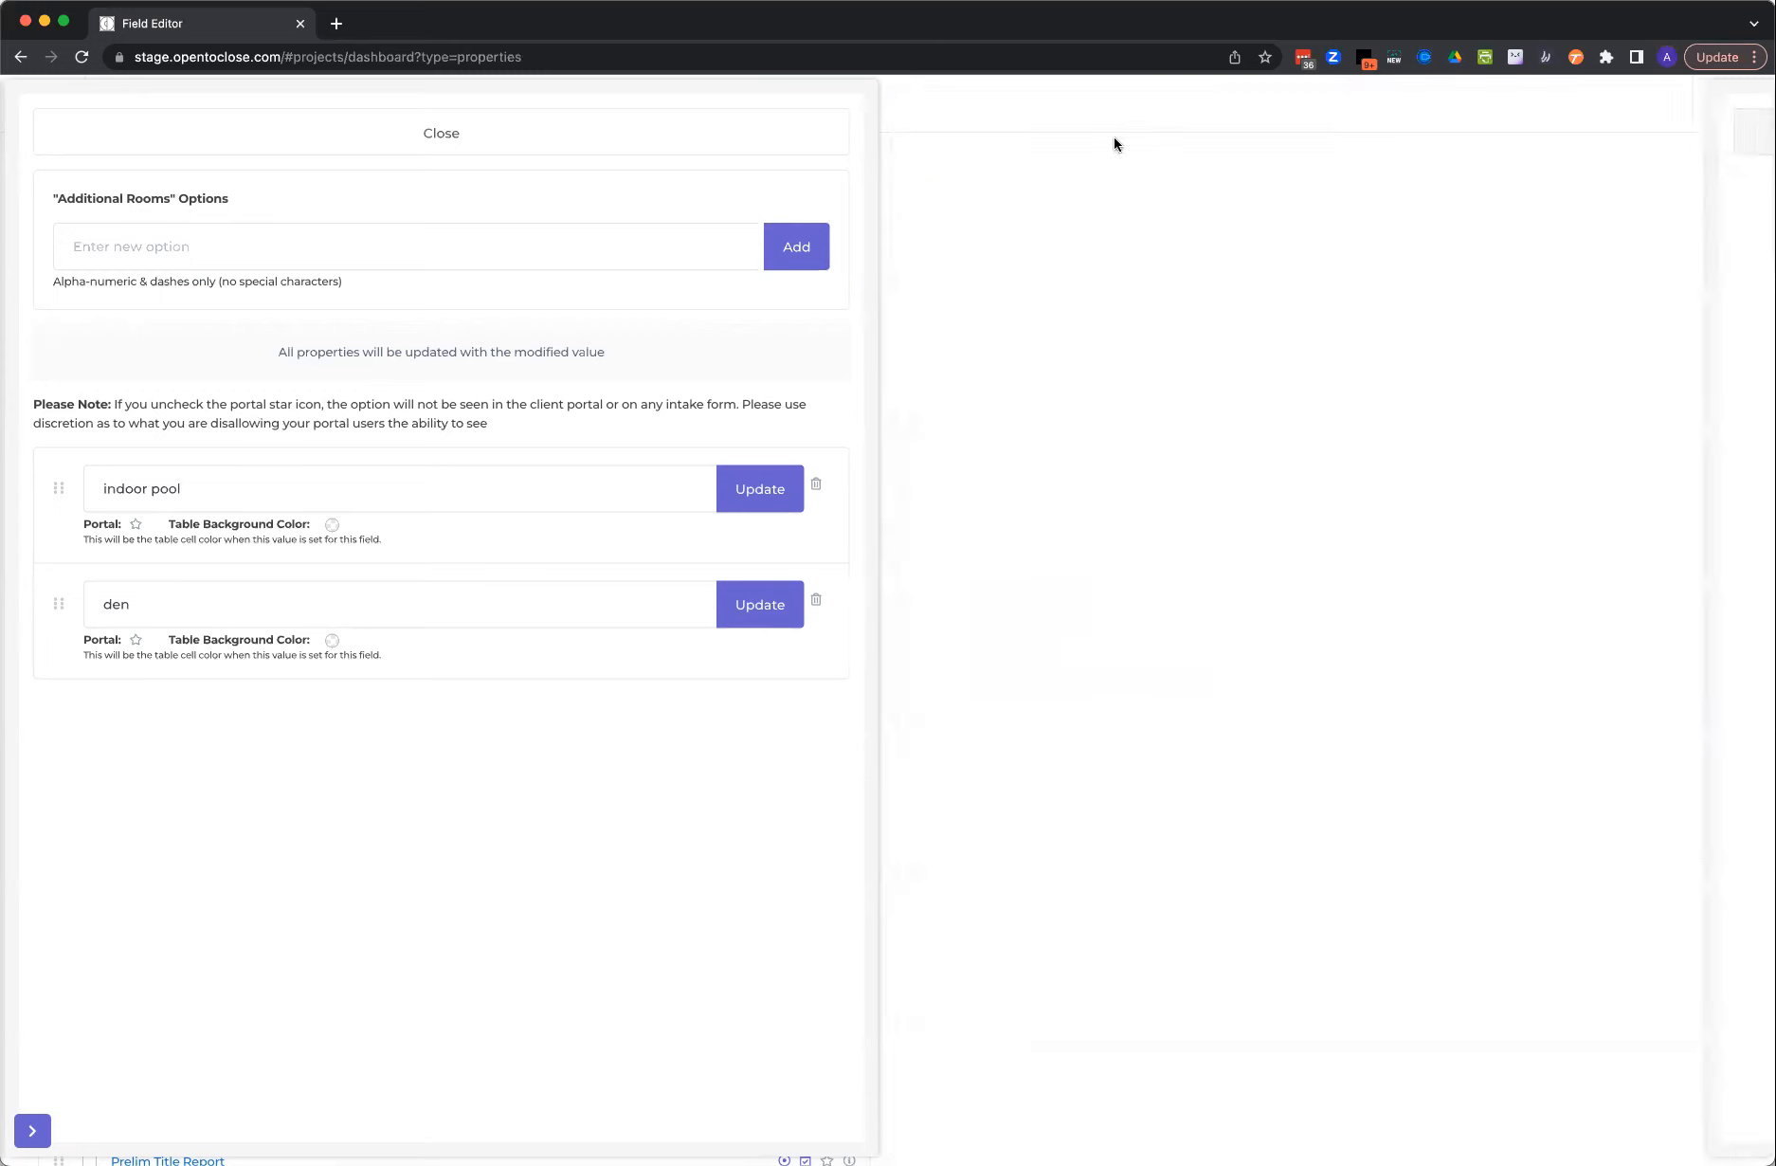
pyautogui.click(670, 152)
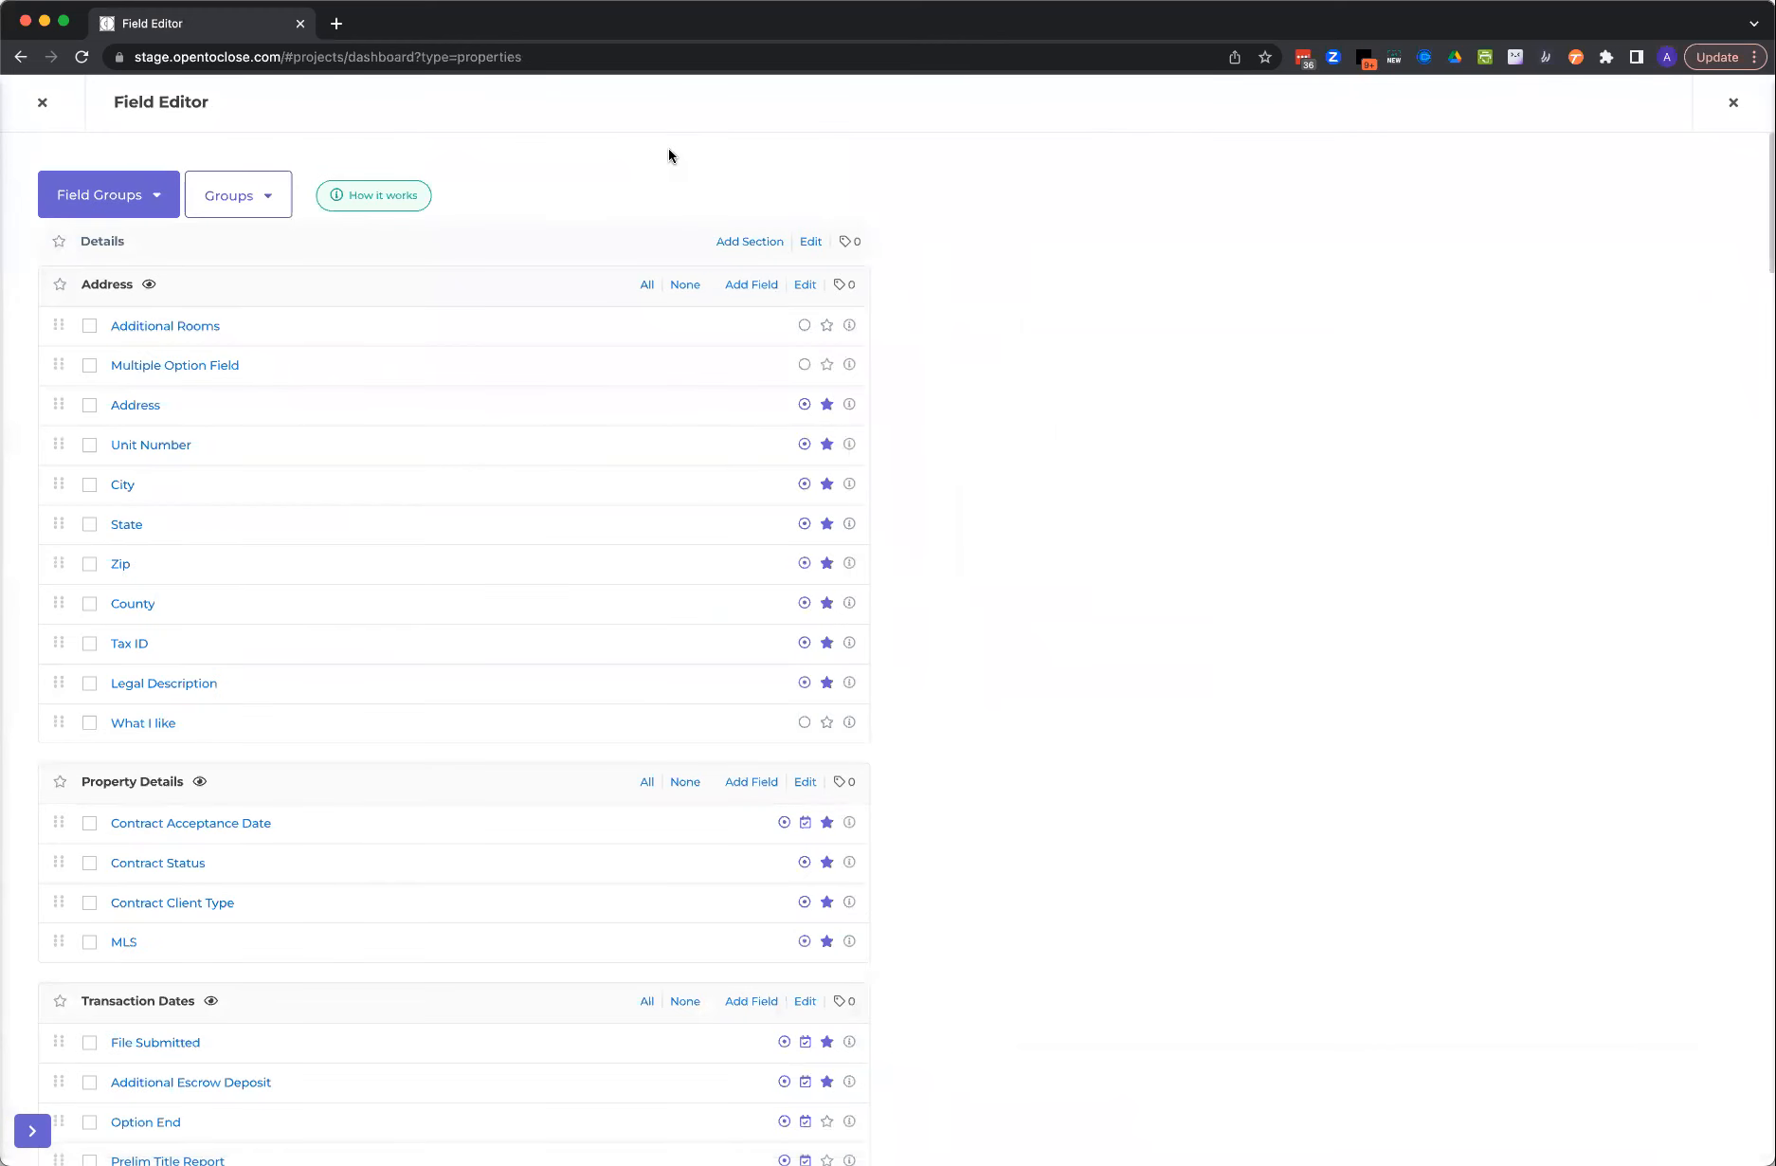
pyautogui.click(42, 105)
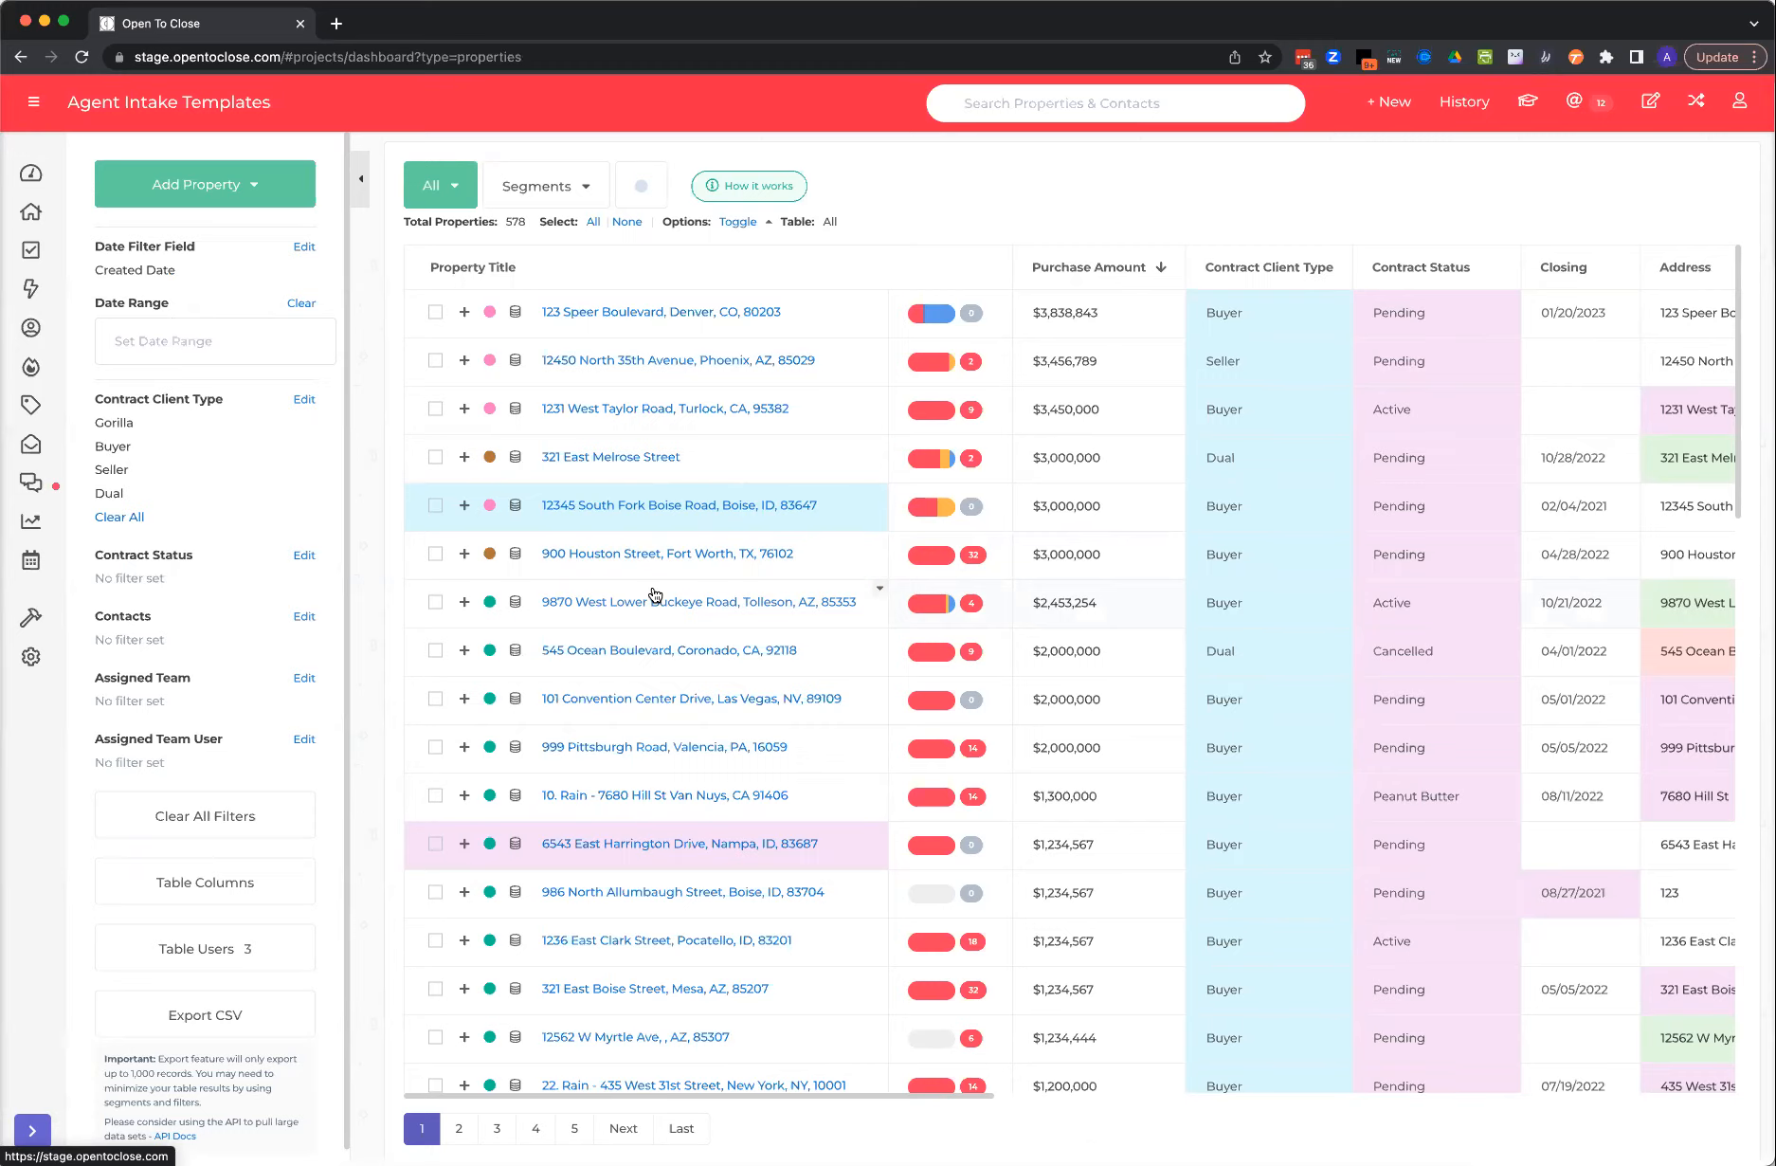
# - Open followupboss.com in a new browser tab and log in to Follow Up Boss with the prefilled credentials
pyautogui.click(335, 23)
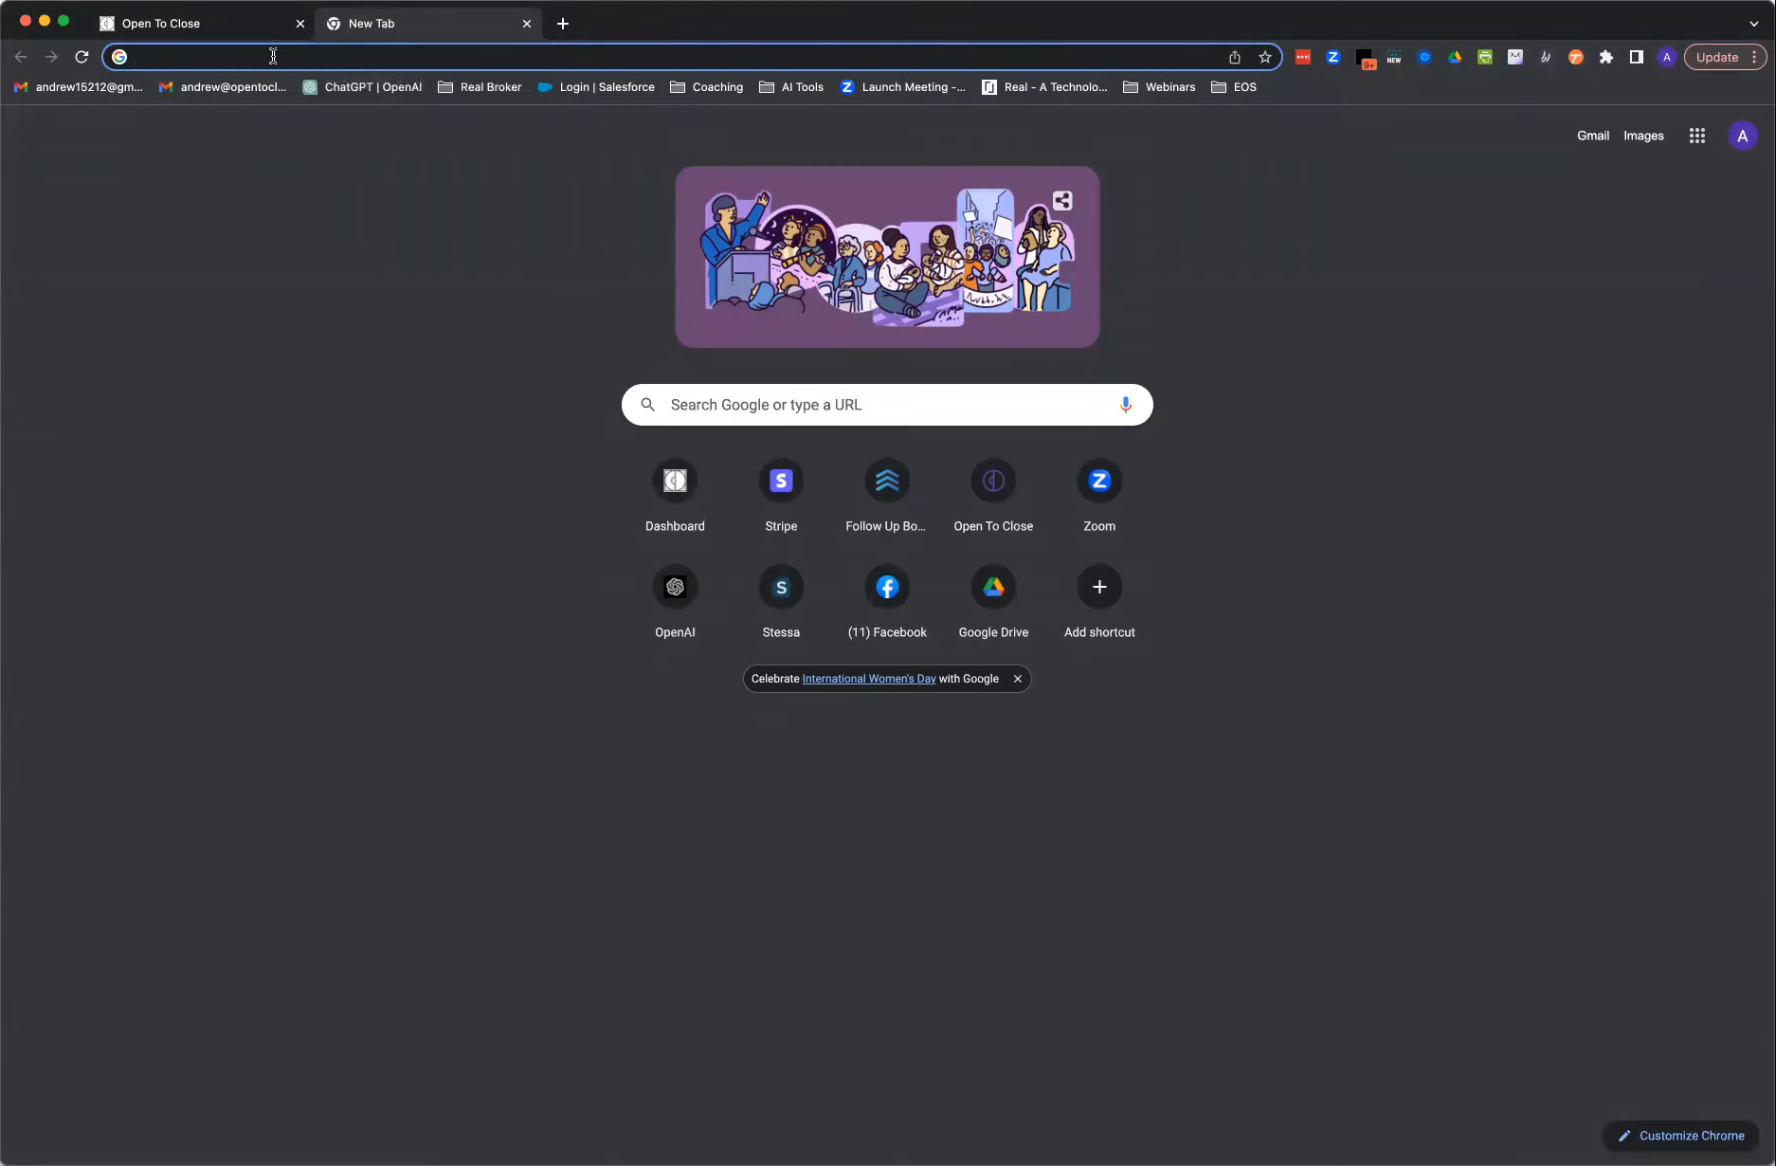
pyautogui.write('follow')
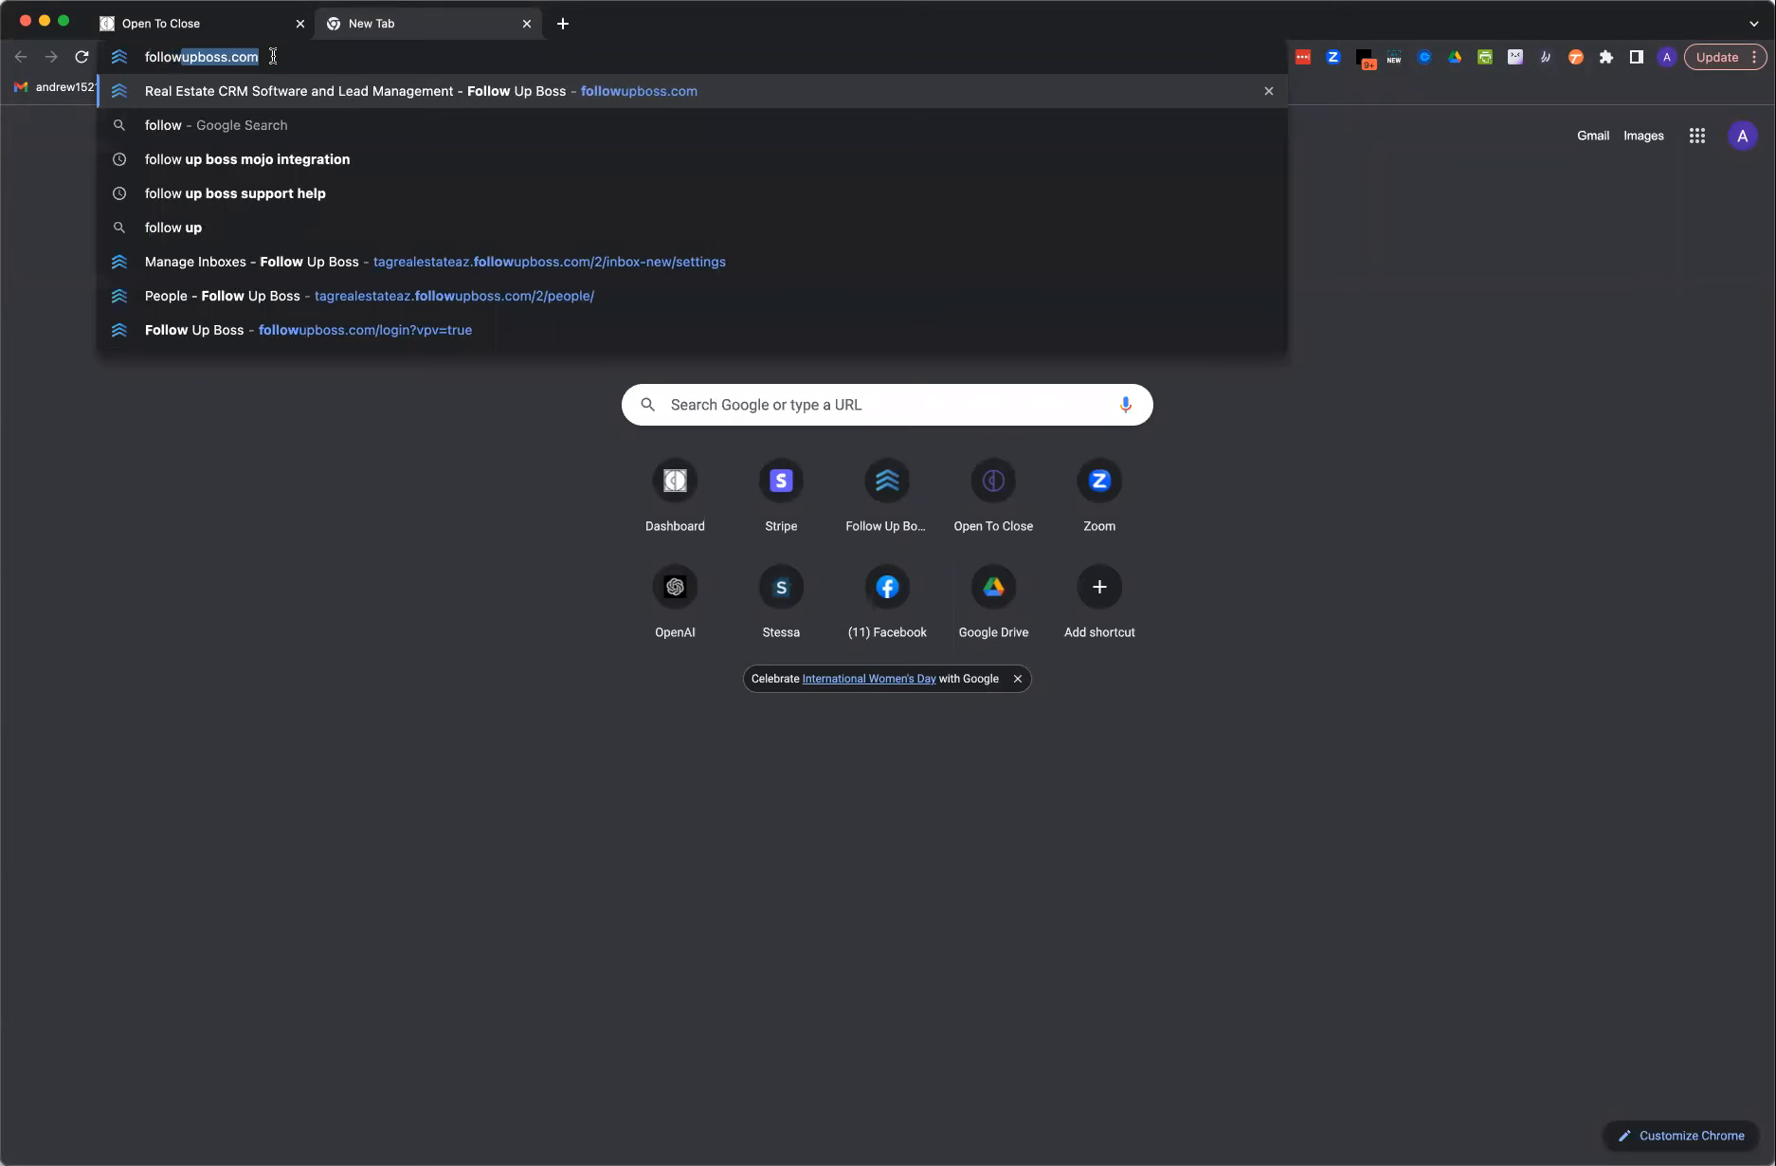
pyautogui.press('Return')
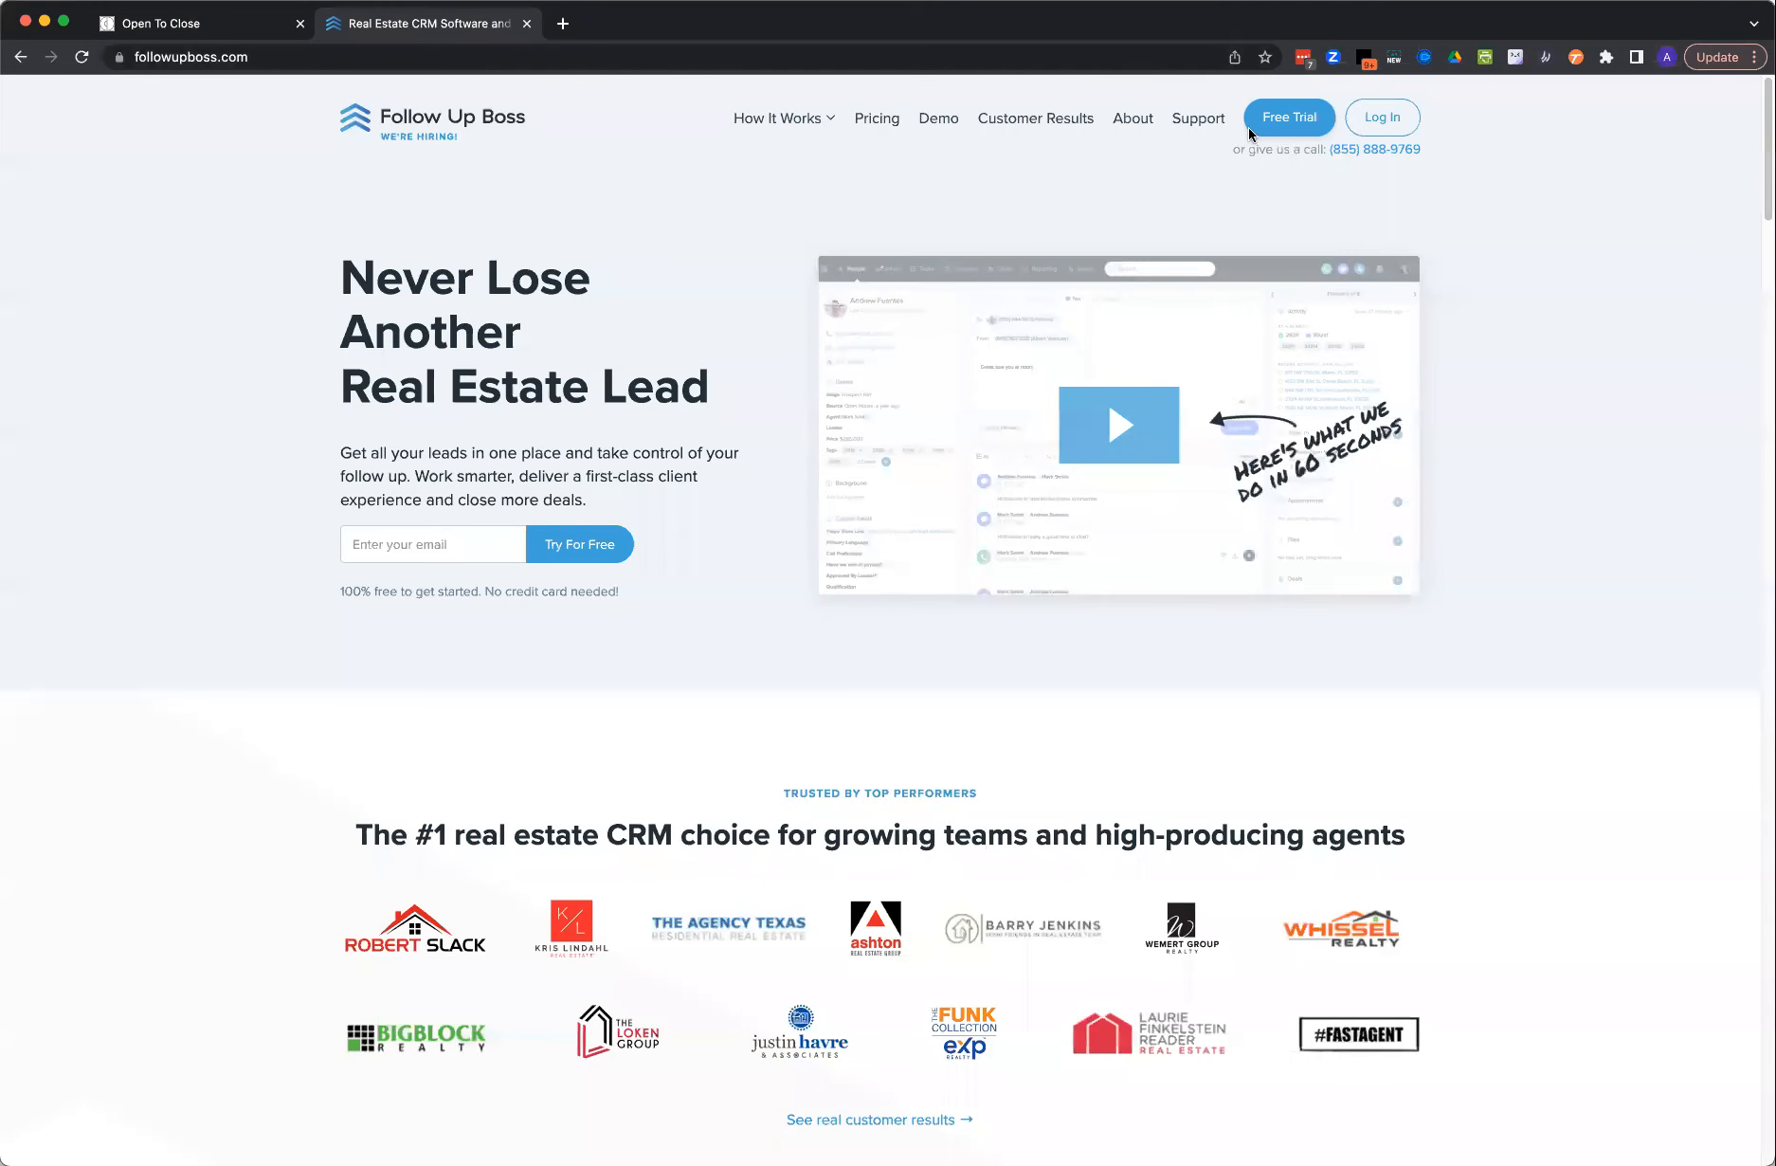
pyautogui.click(1387, 120)
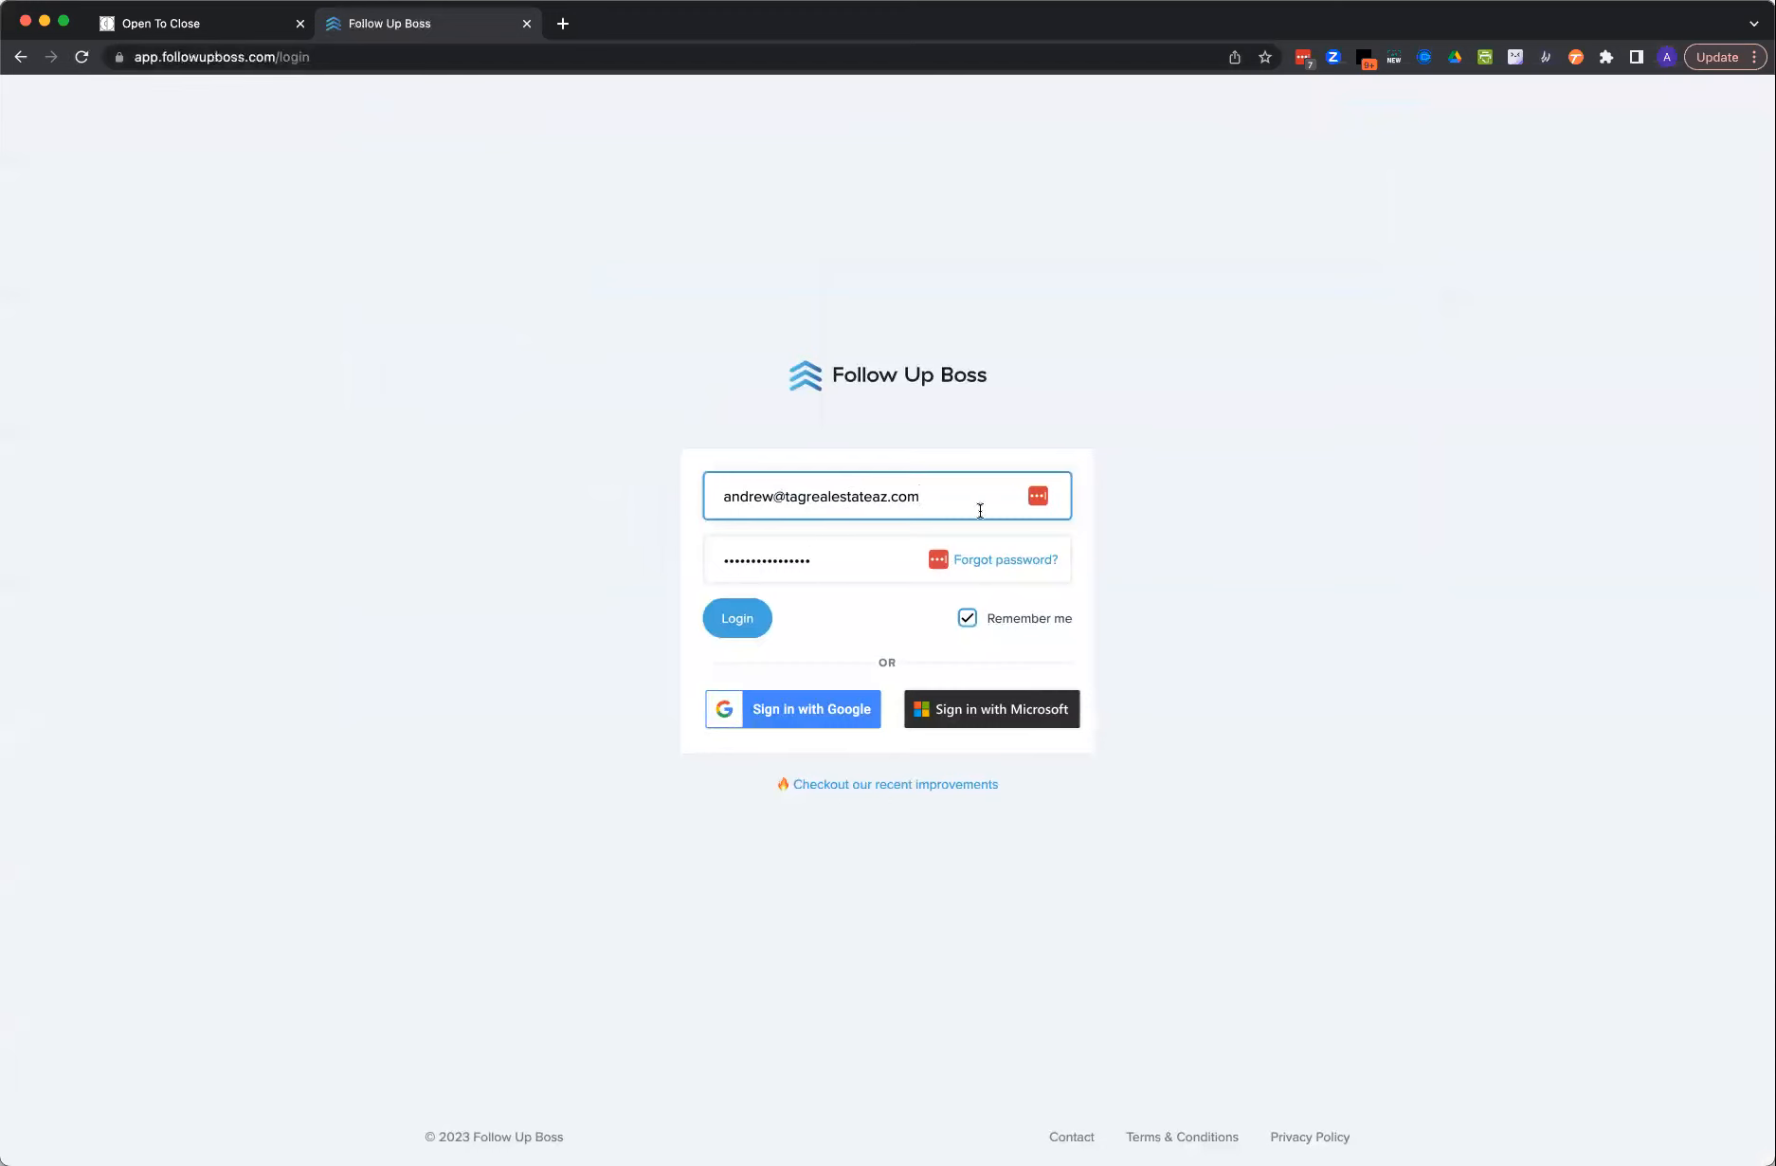
pyautogui.click(739, 617)
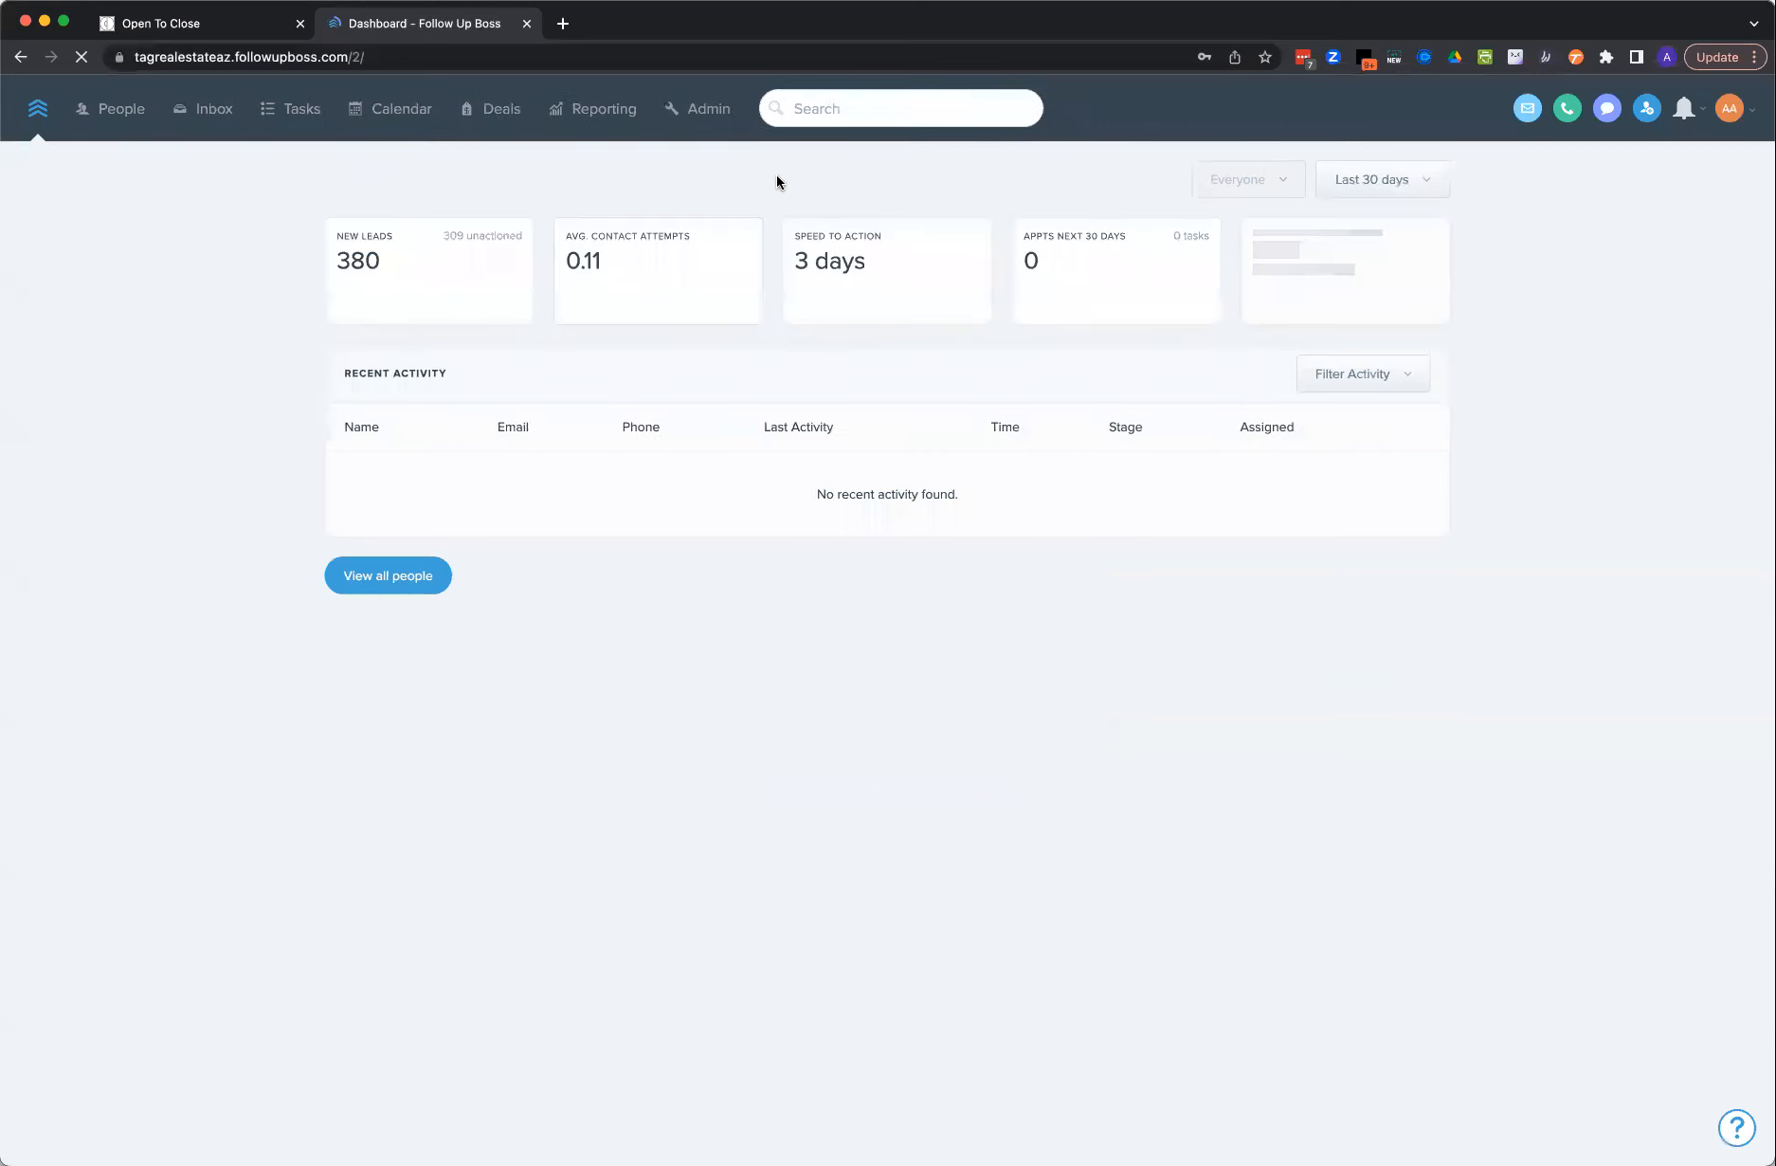
# - Search Follow Up Boss for the demo contact by first name and open the matching contact record
pyautogui.click(825, 108)
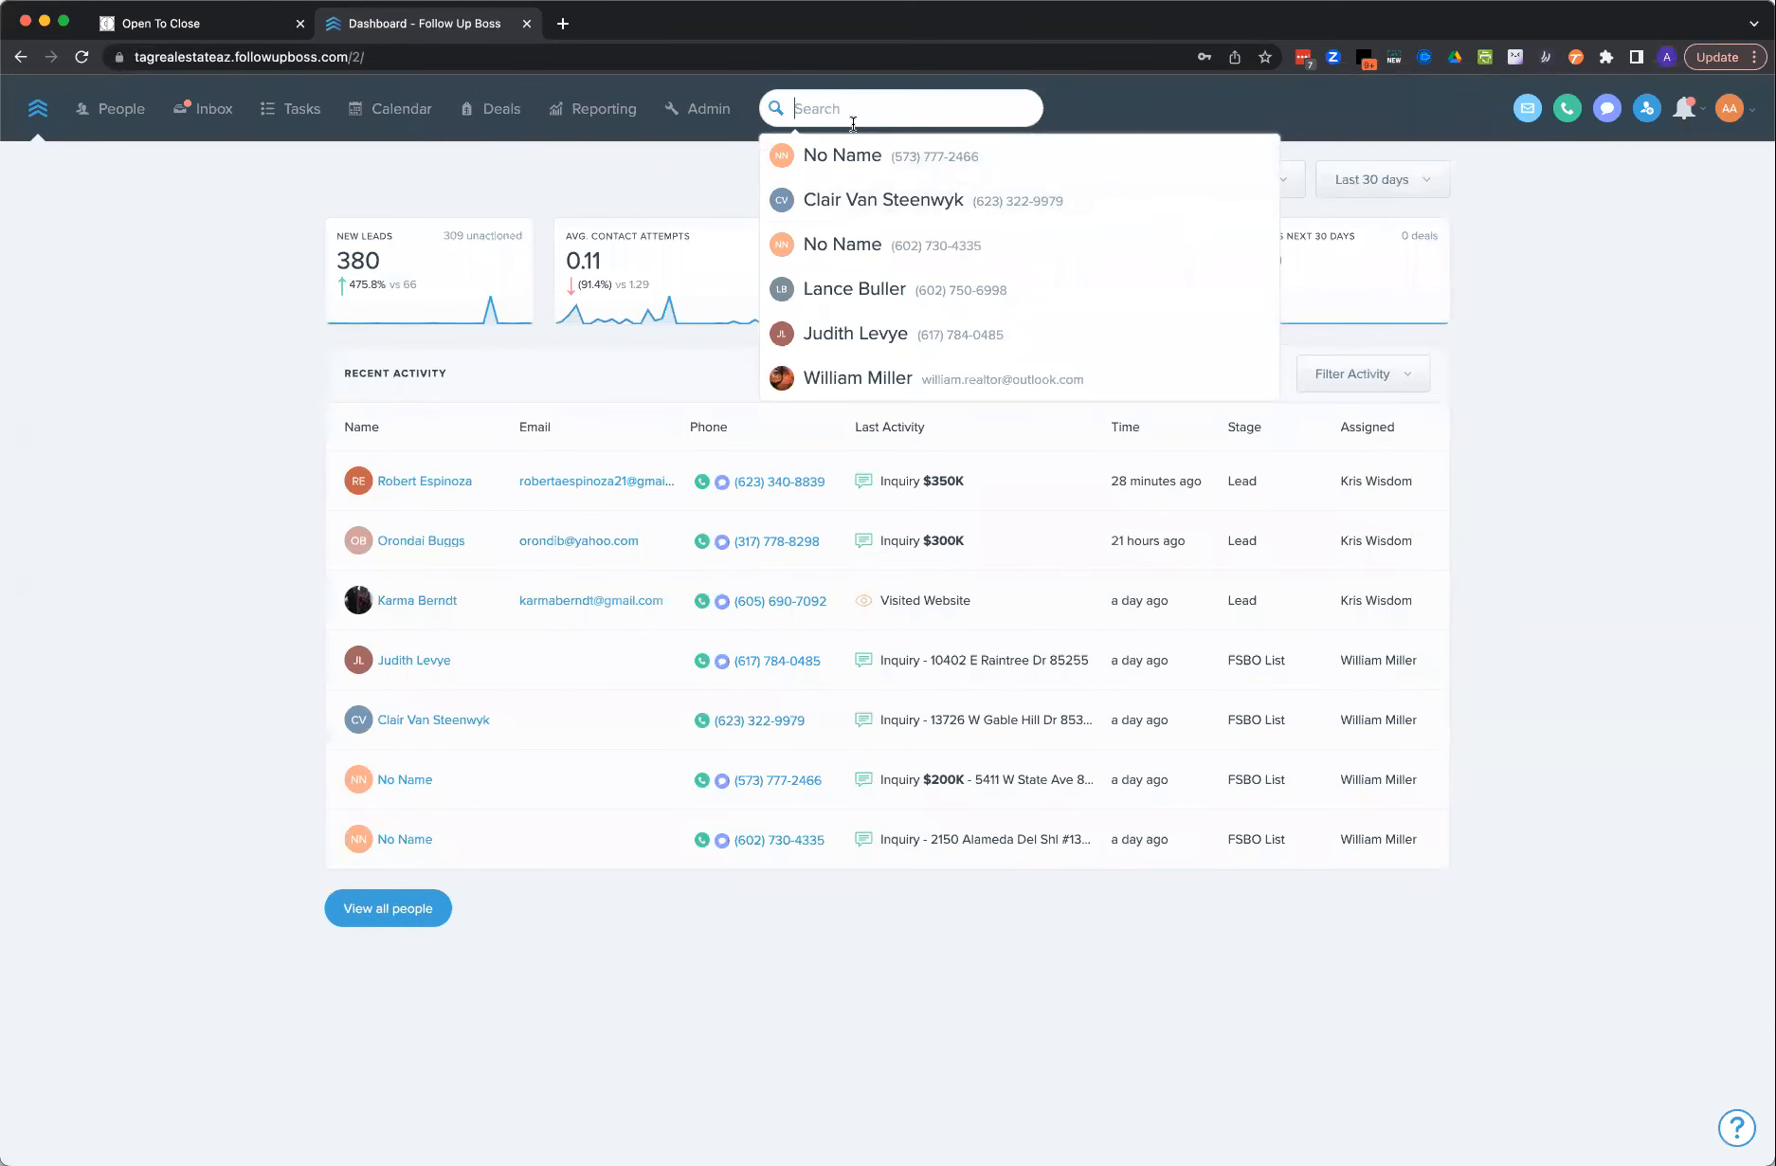
pyautogui.write('cha')
pyautogui.press('BackSpace')
pyautogui.press('BackSpace')
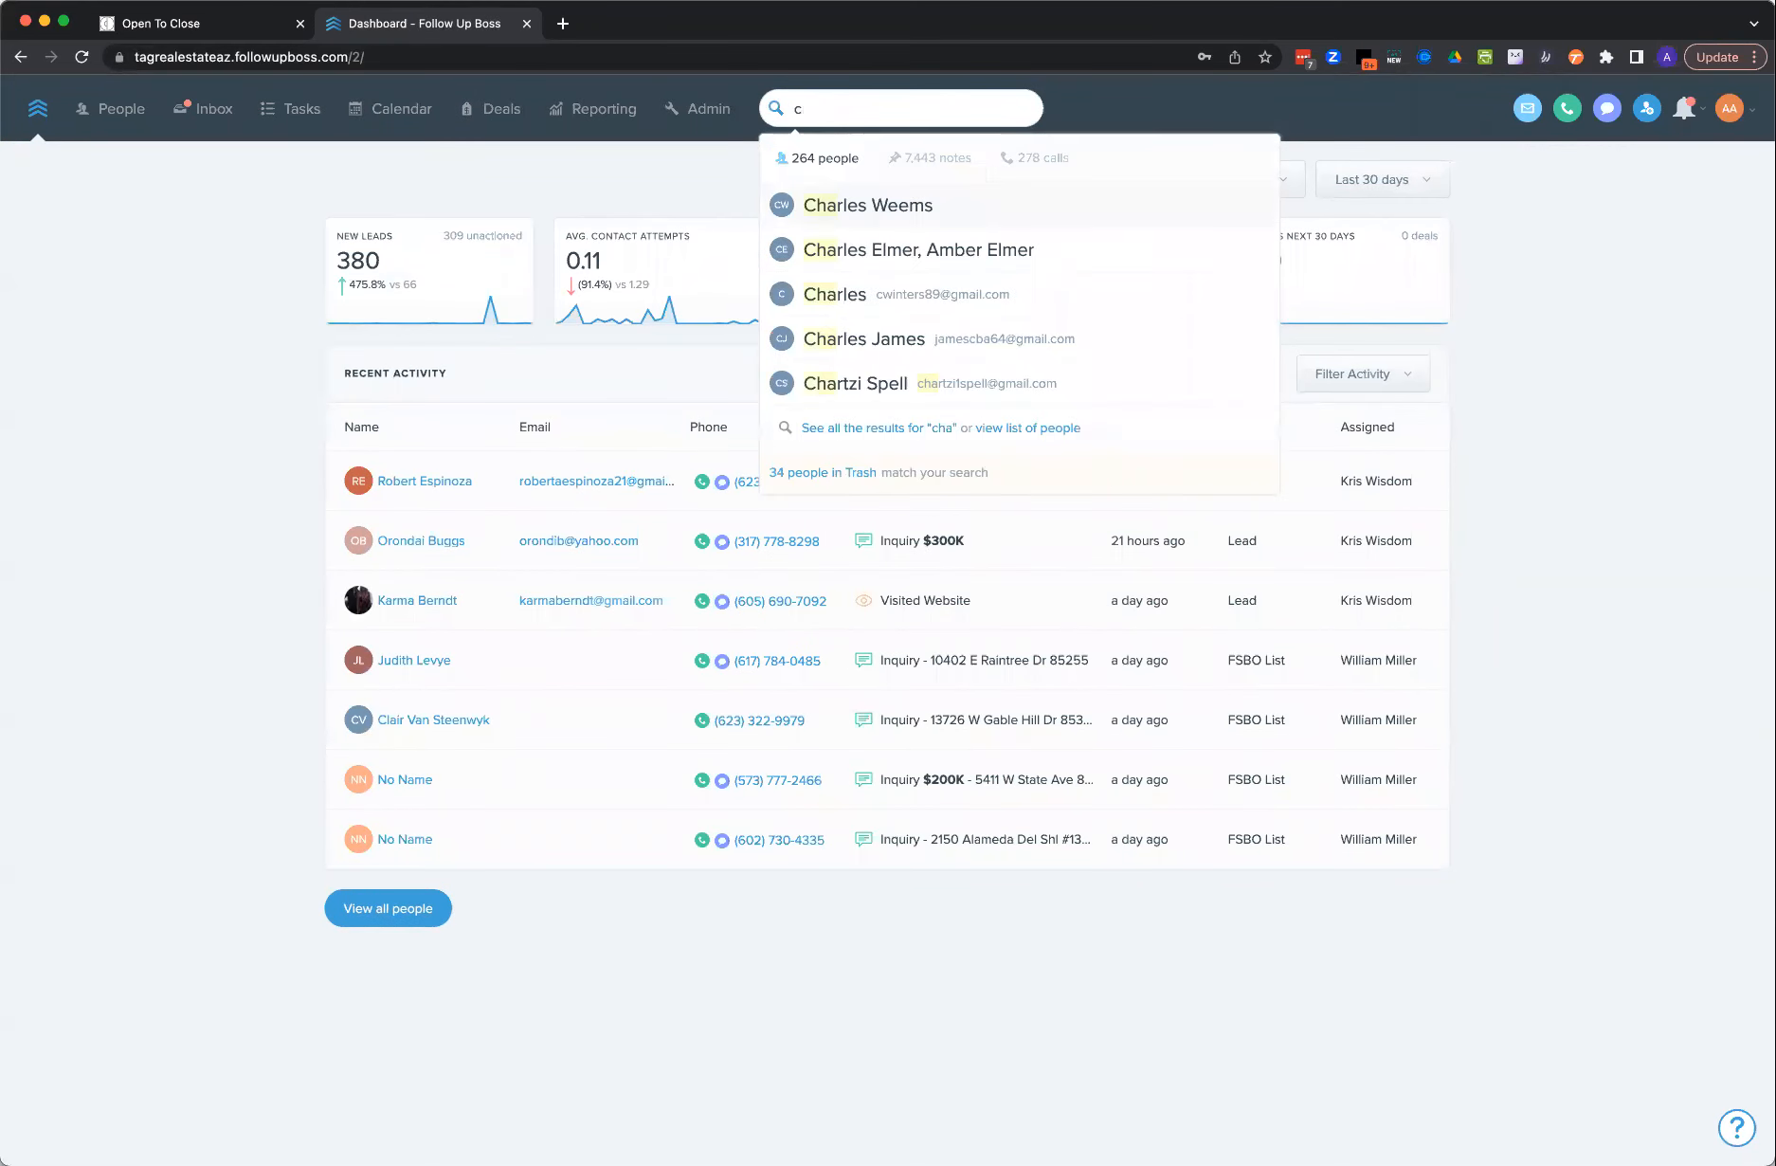
pyautogui.write('huckie')
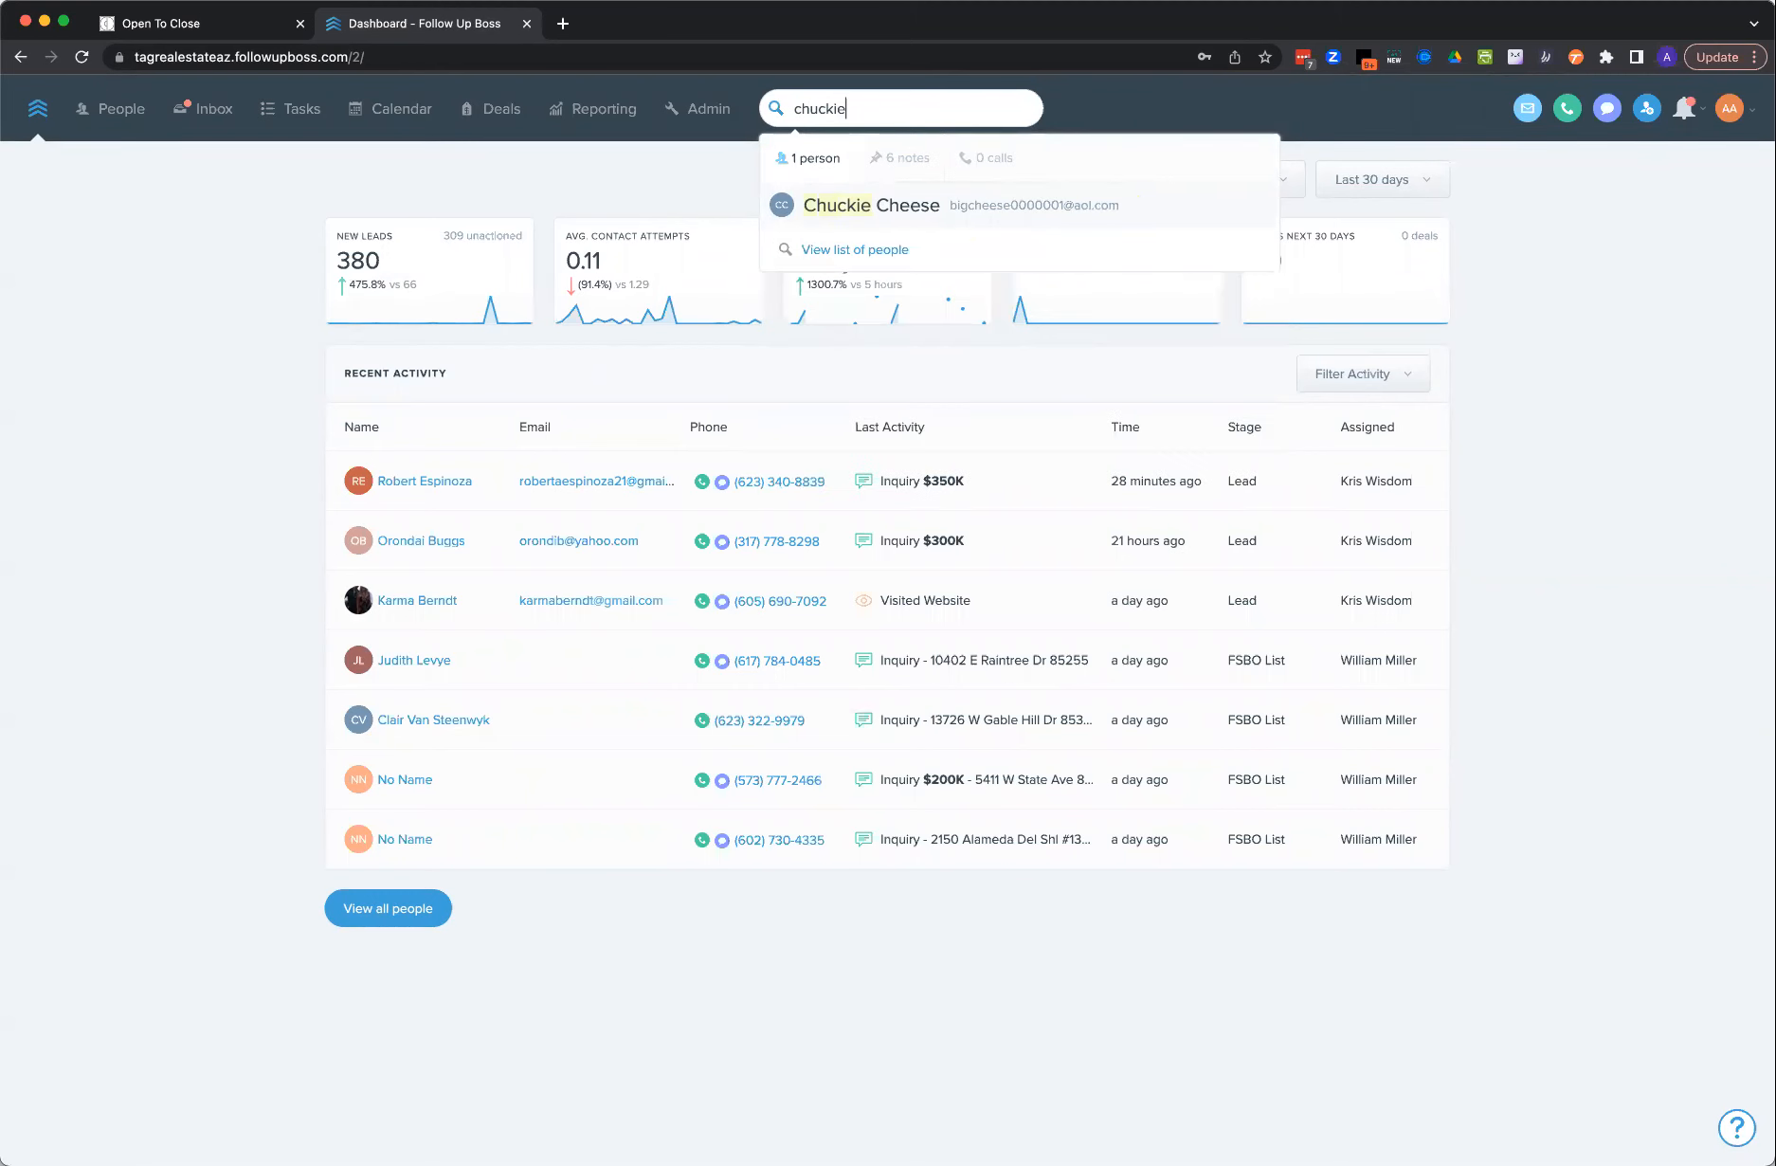
pyautogui.click(886, 206)
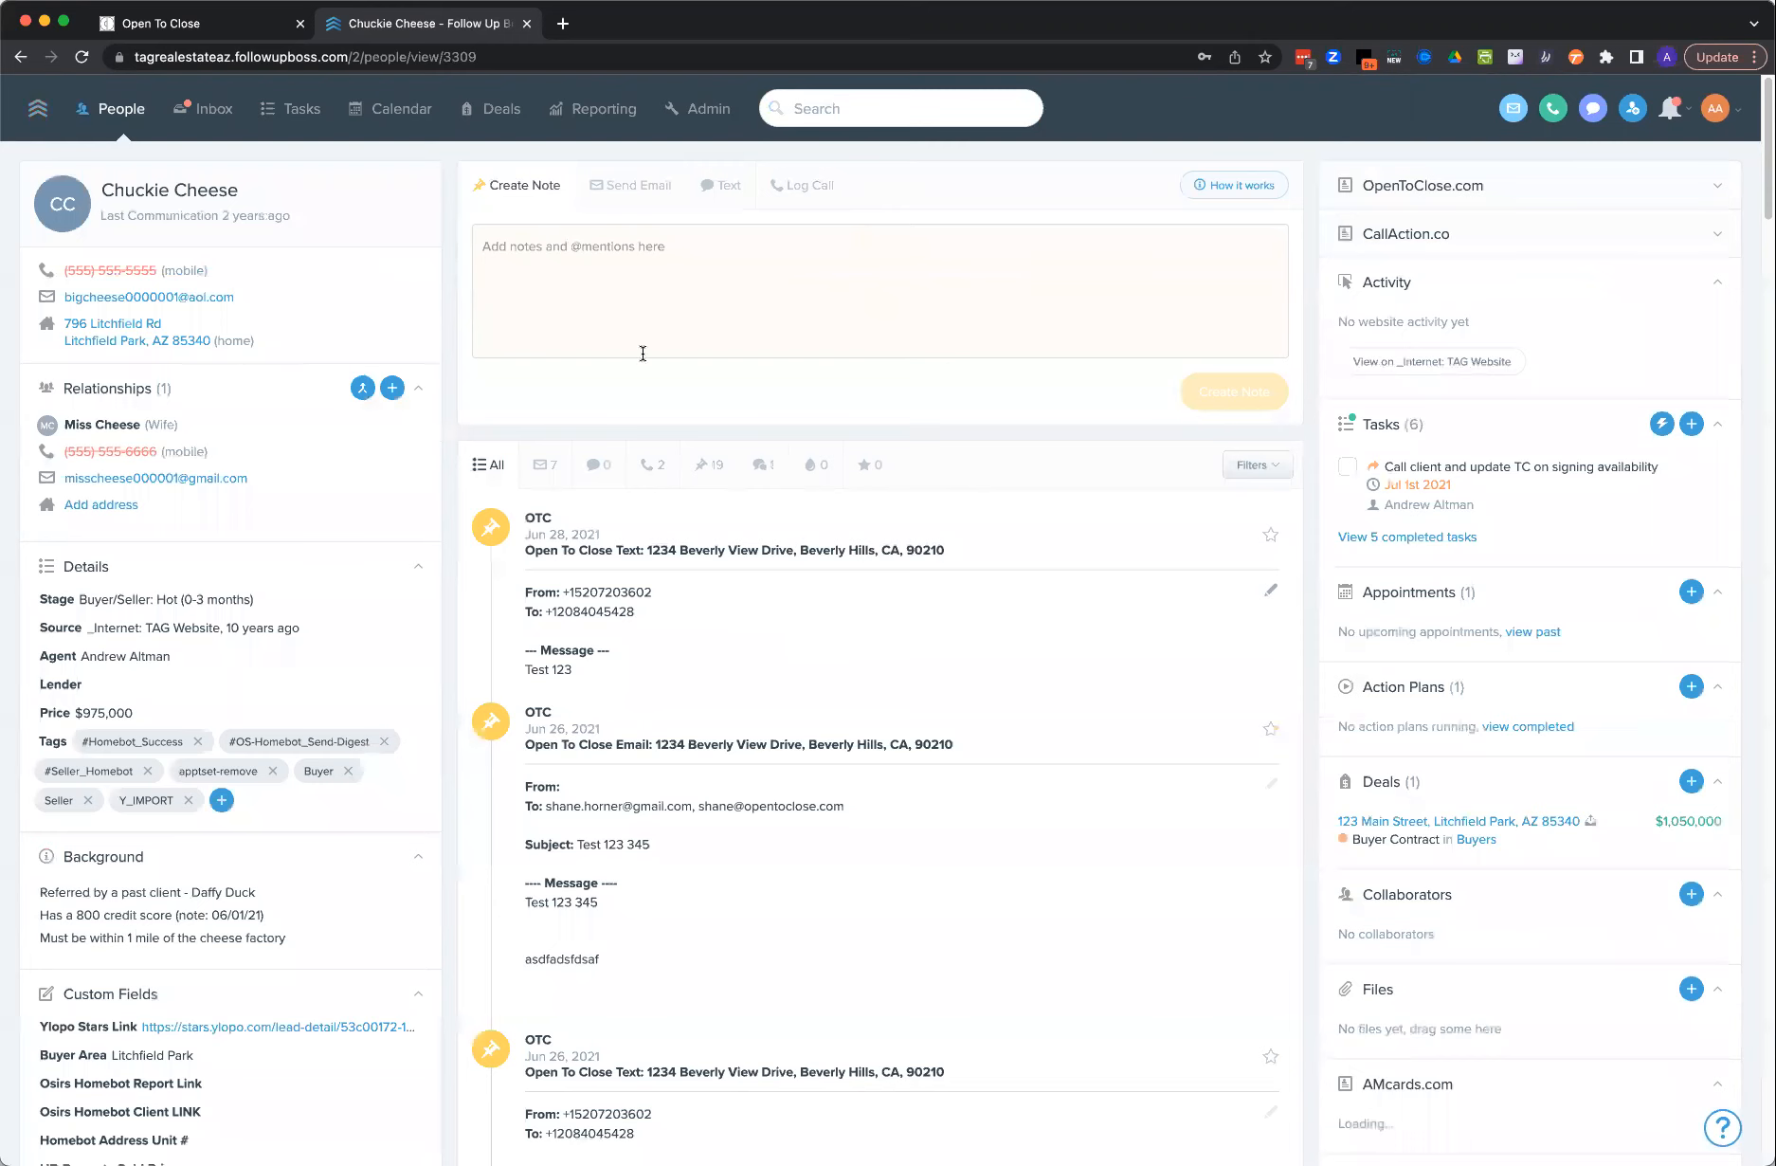
# - Switch back to Open To Close and open the Beverly Hills property from the recently viewed properties
pyautogui.click(176, 25)
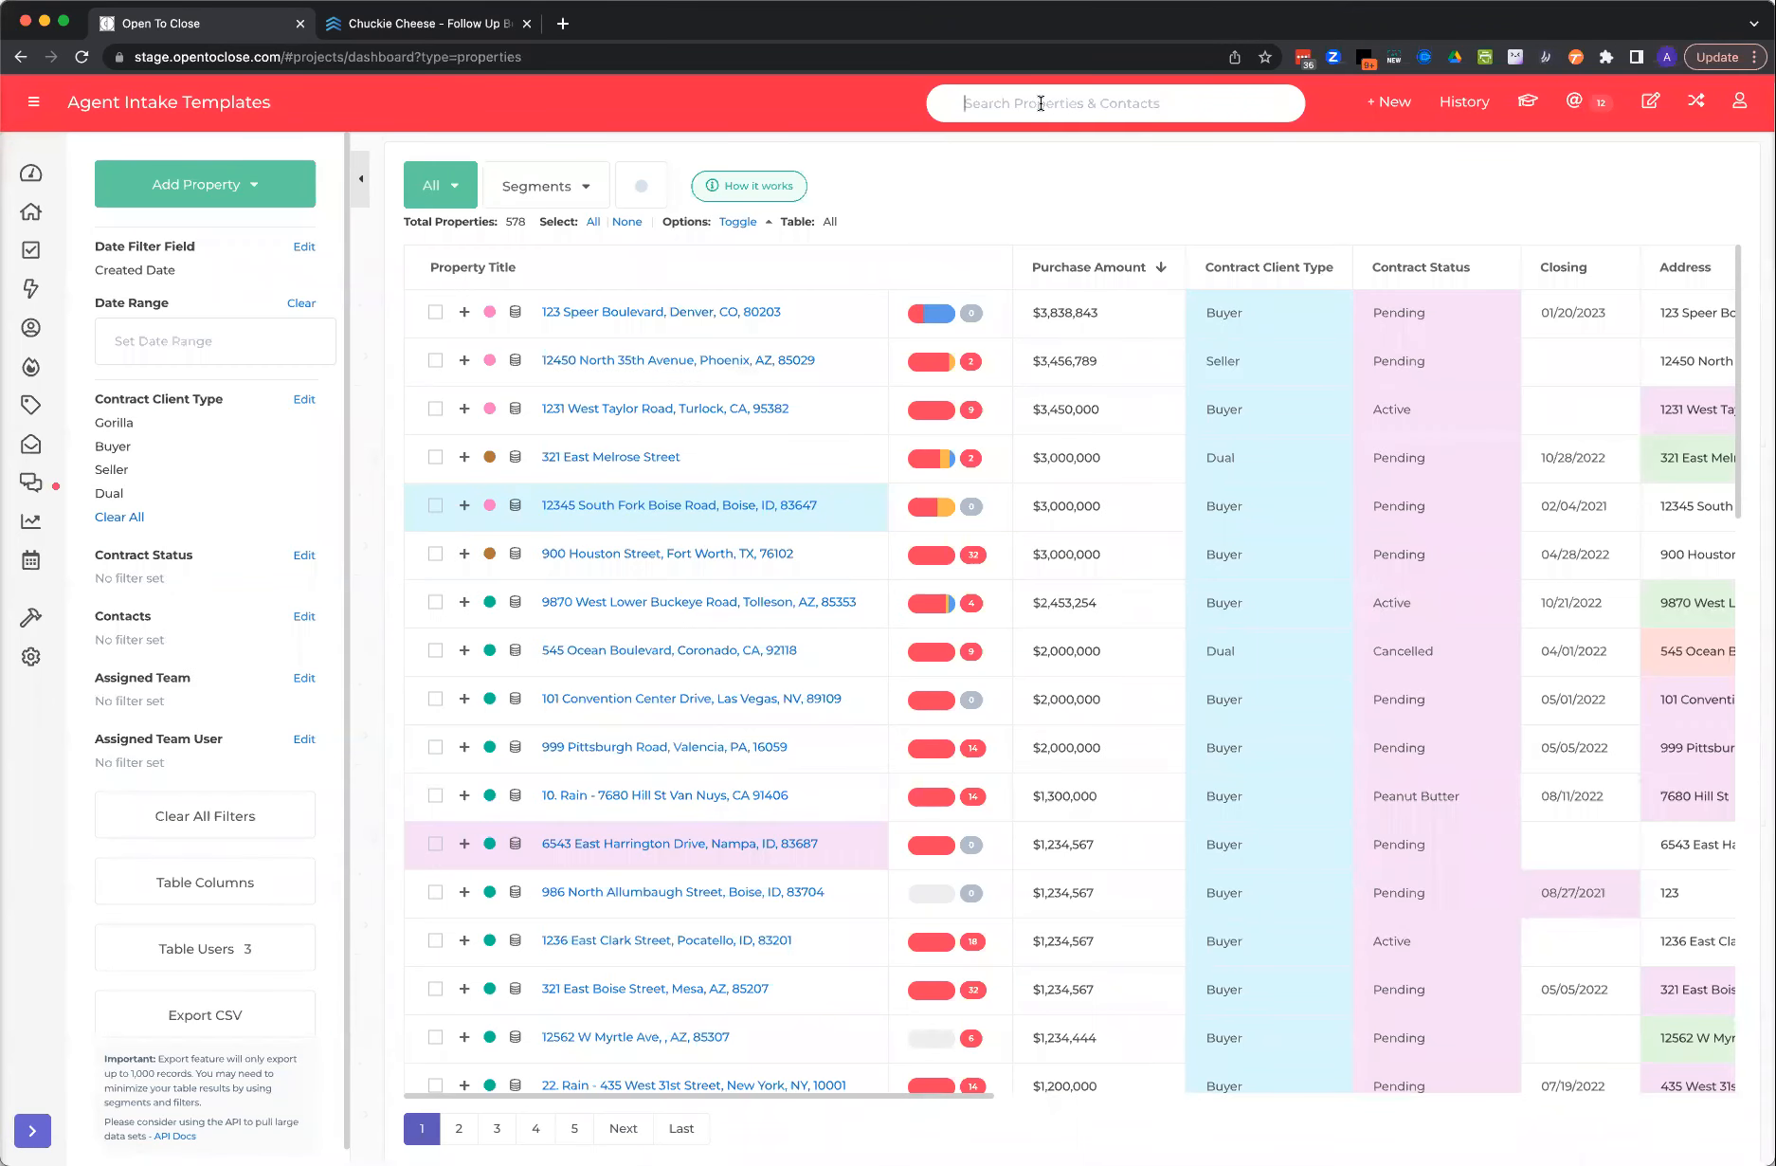
pyautogui.click(1485, 104)
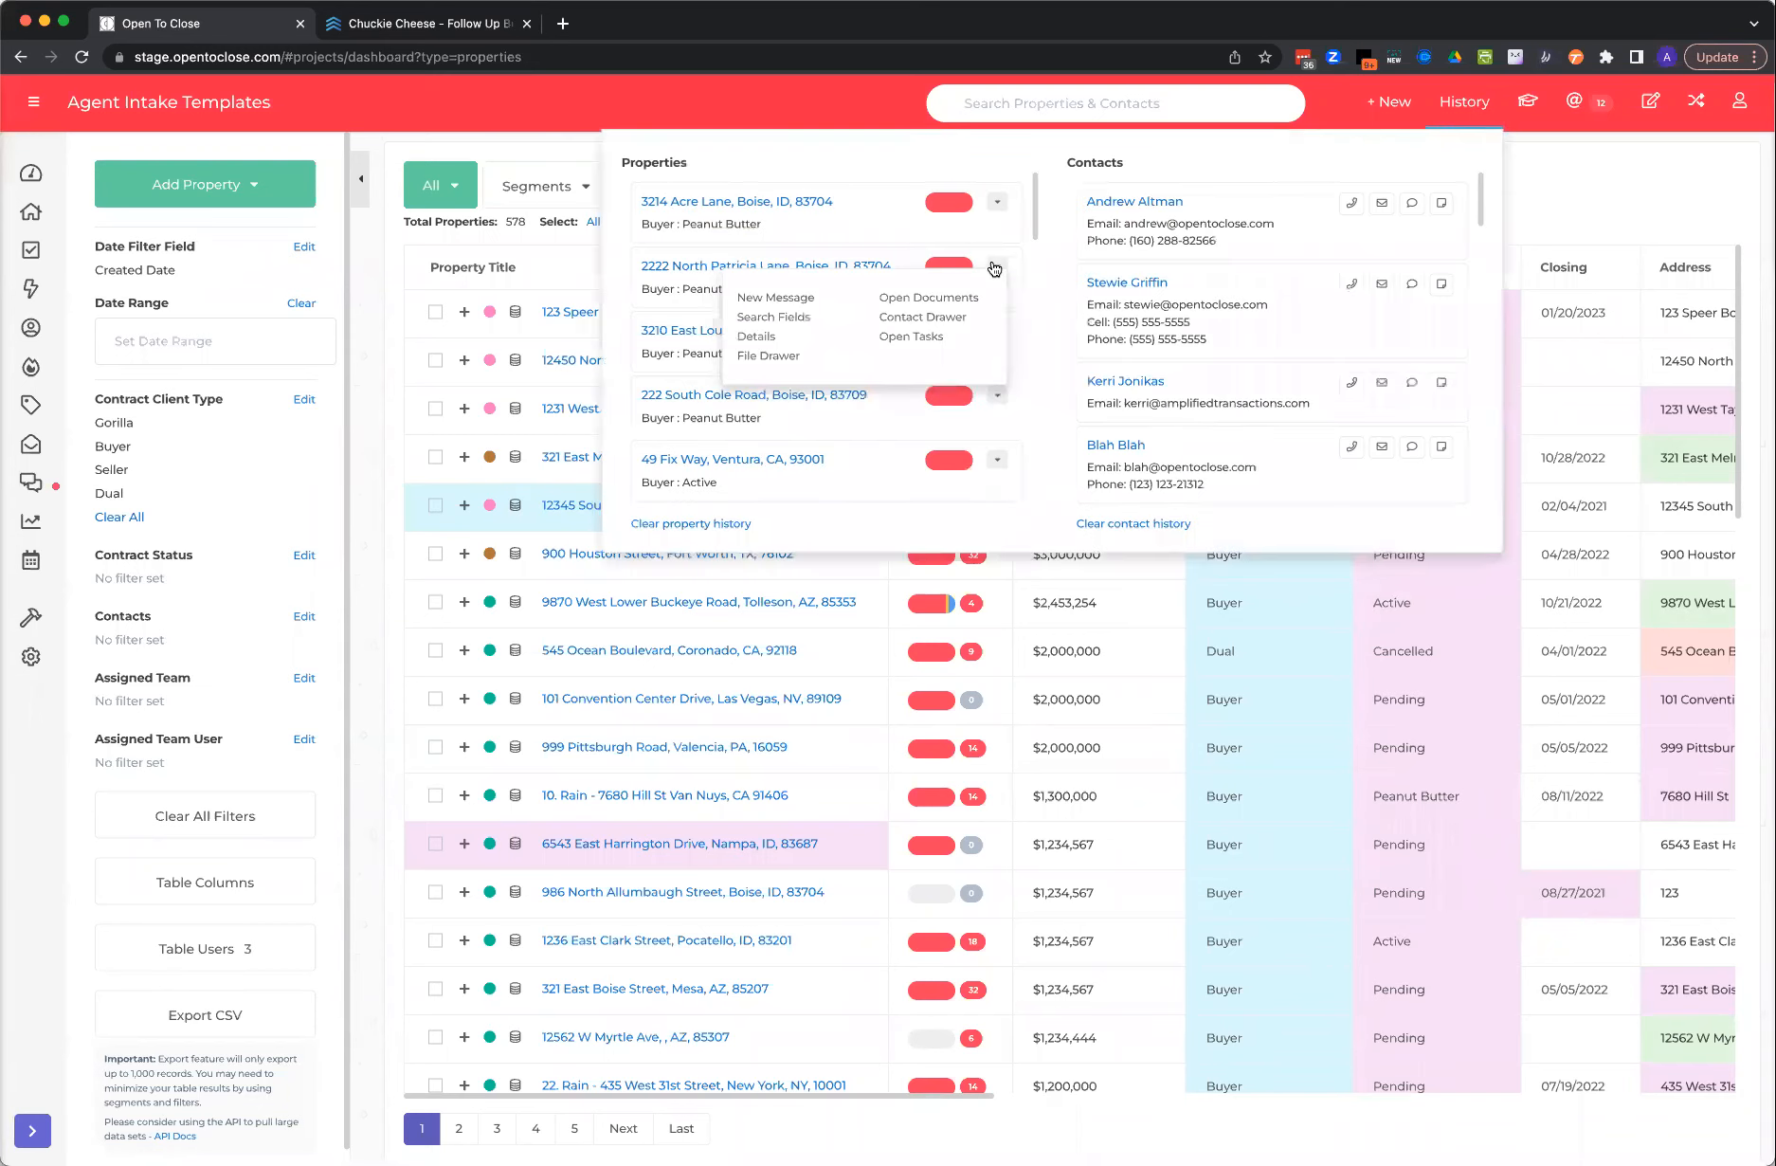
pyautogui.scroll(-5, 751, 446)
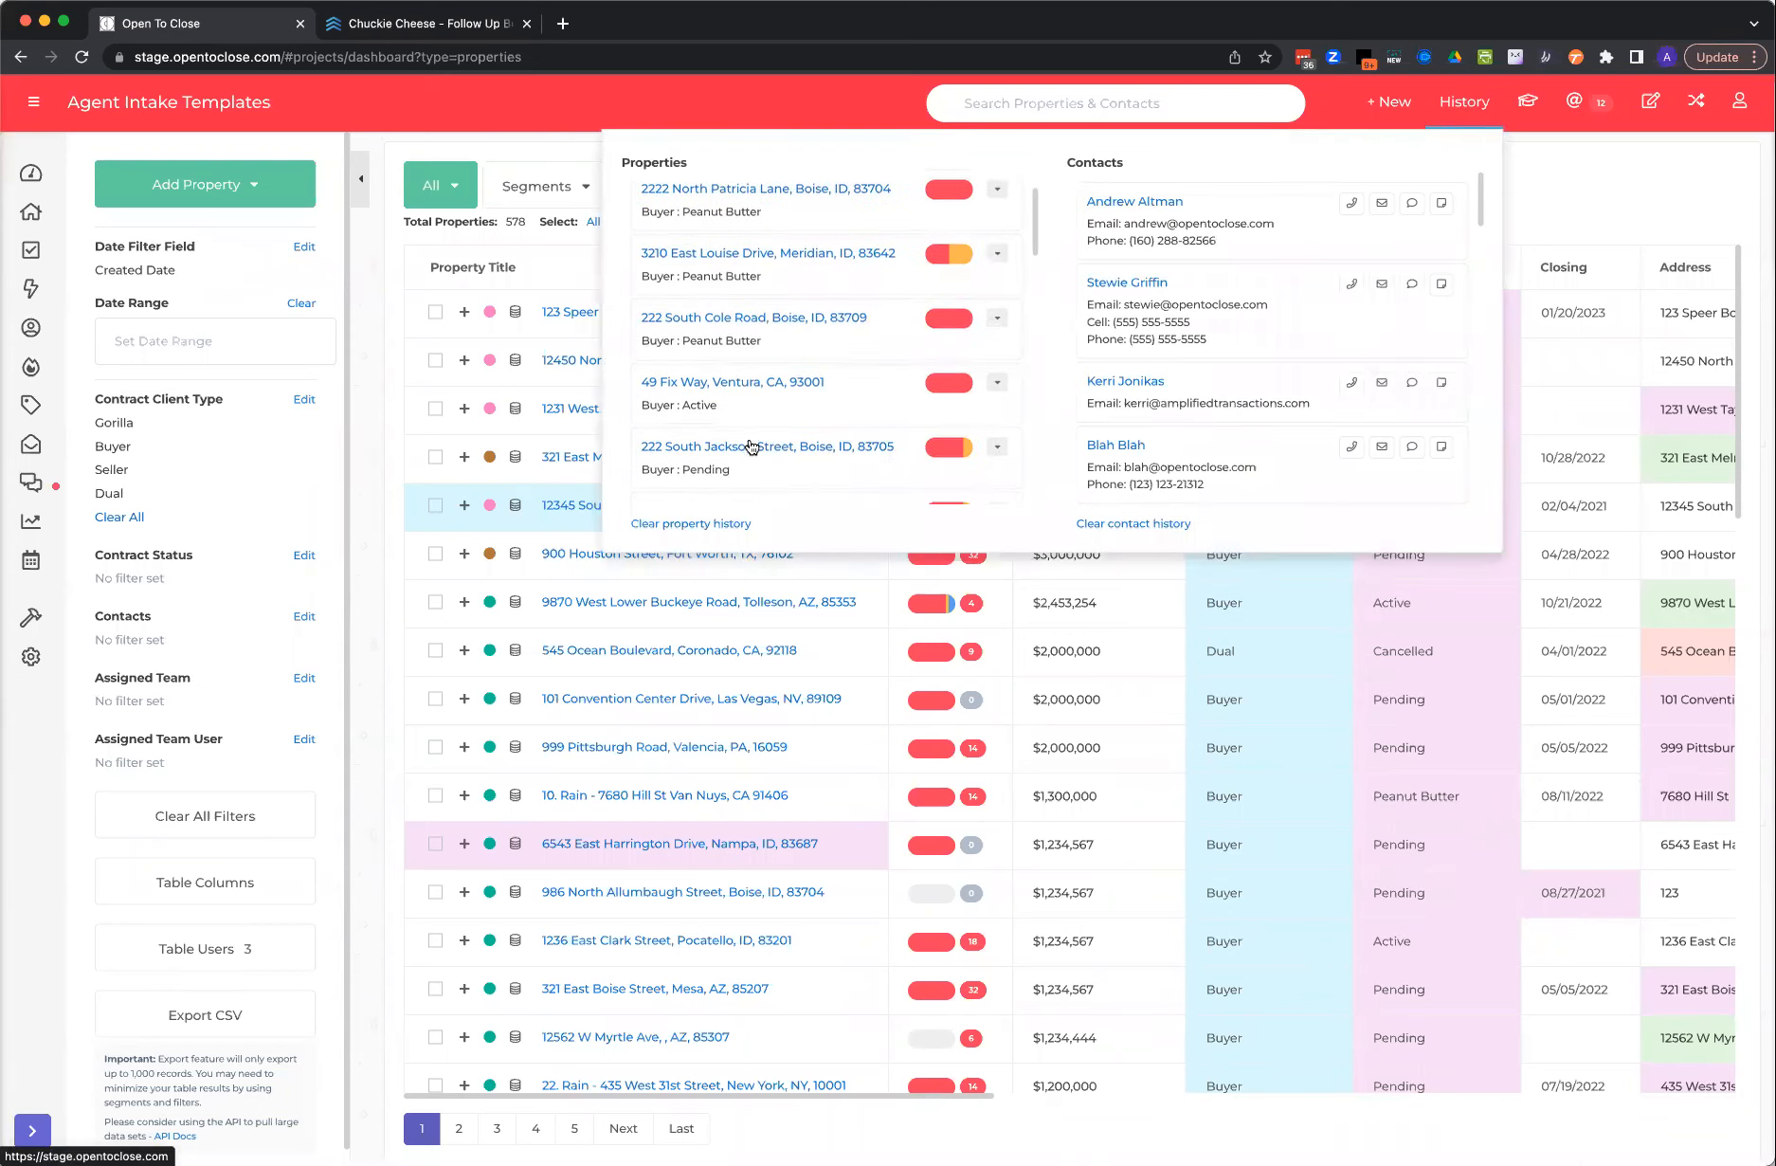
pyautogui.scroll(-7, 751, 445)
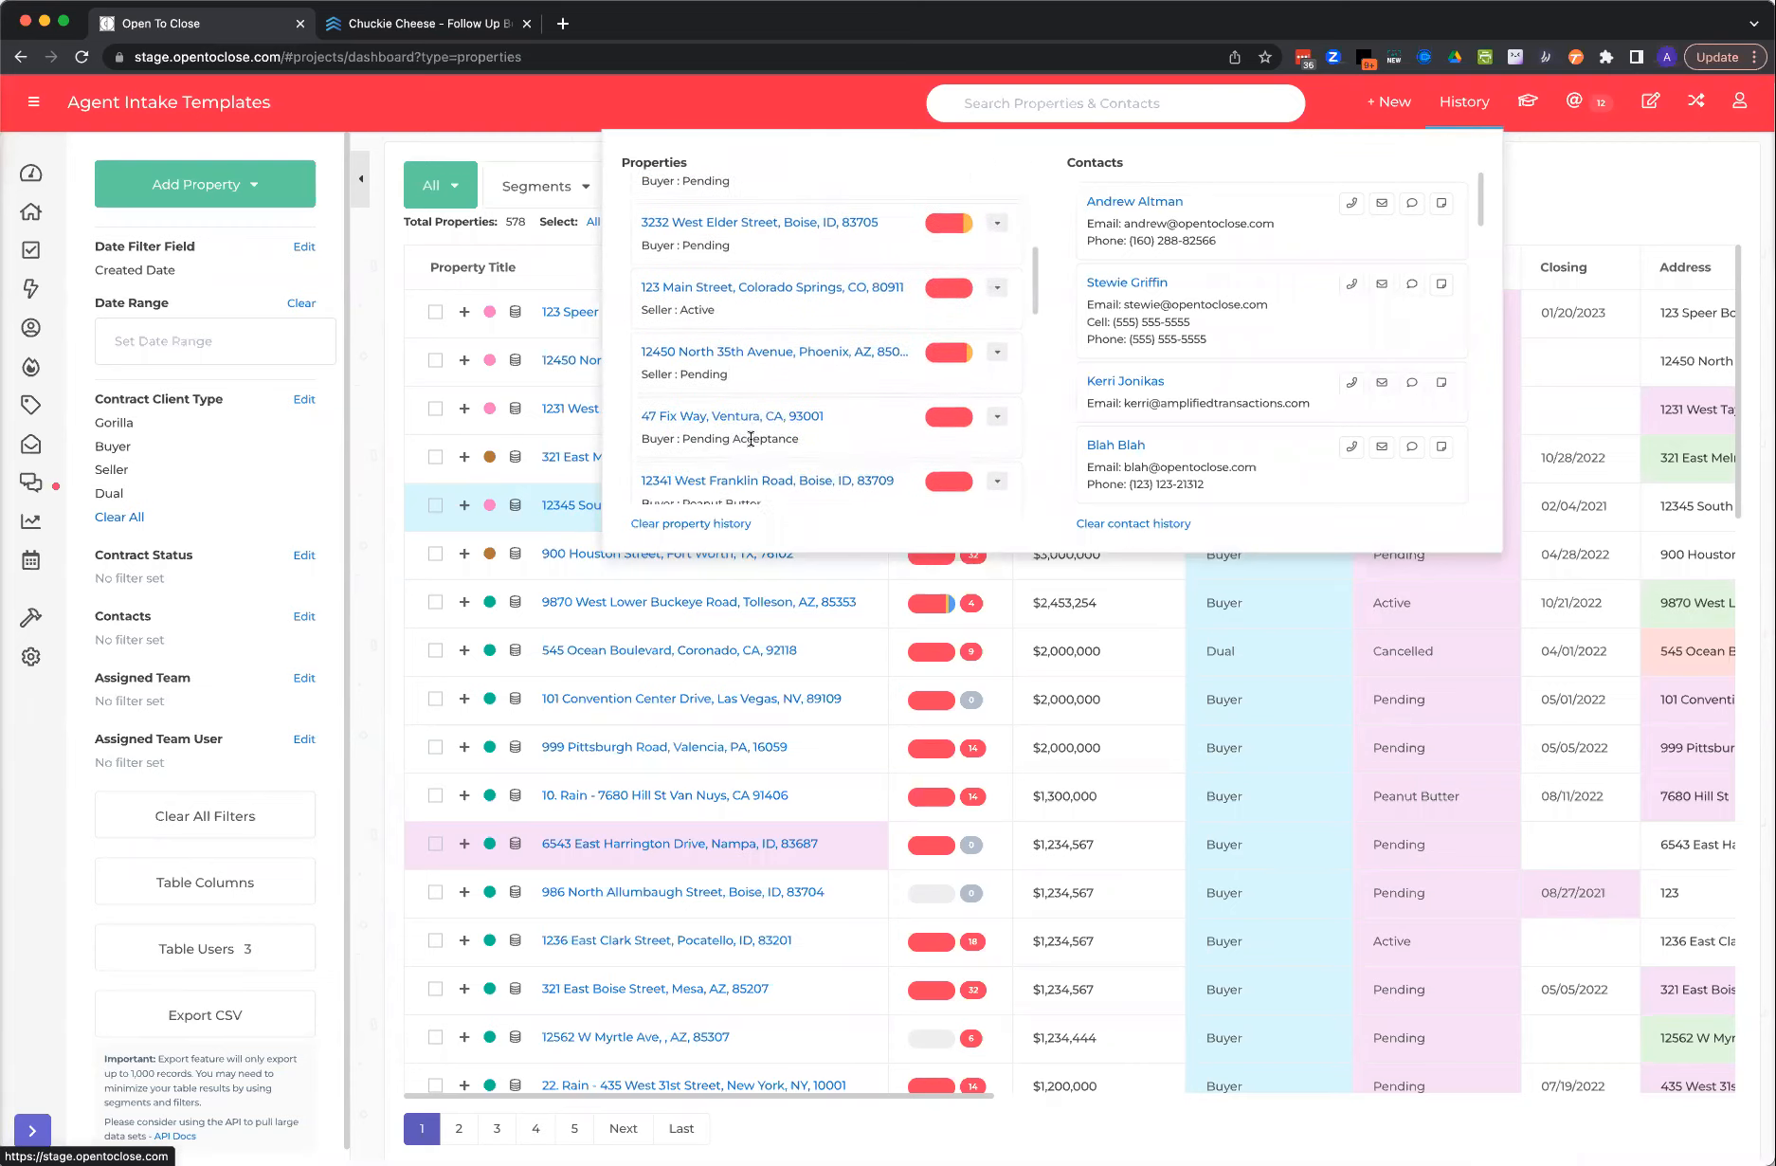
pyautogui.click(762, 311)
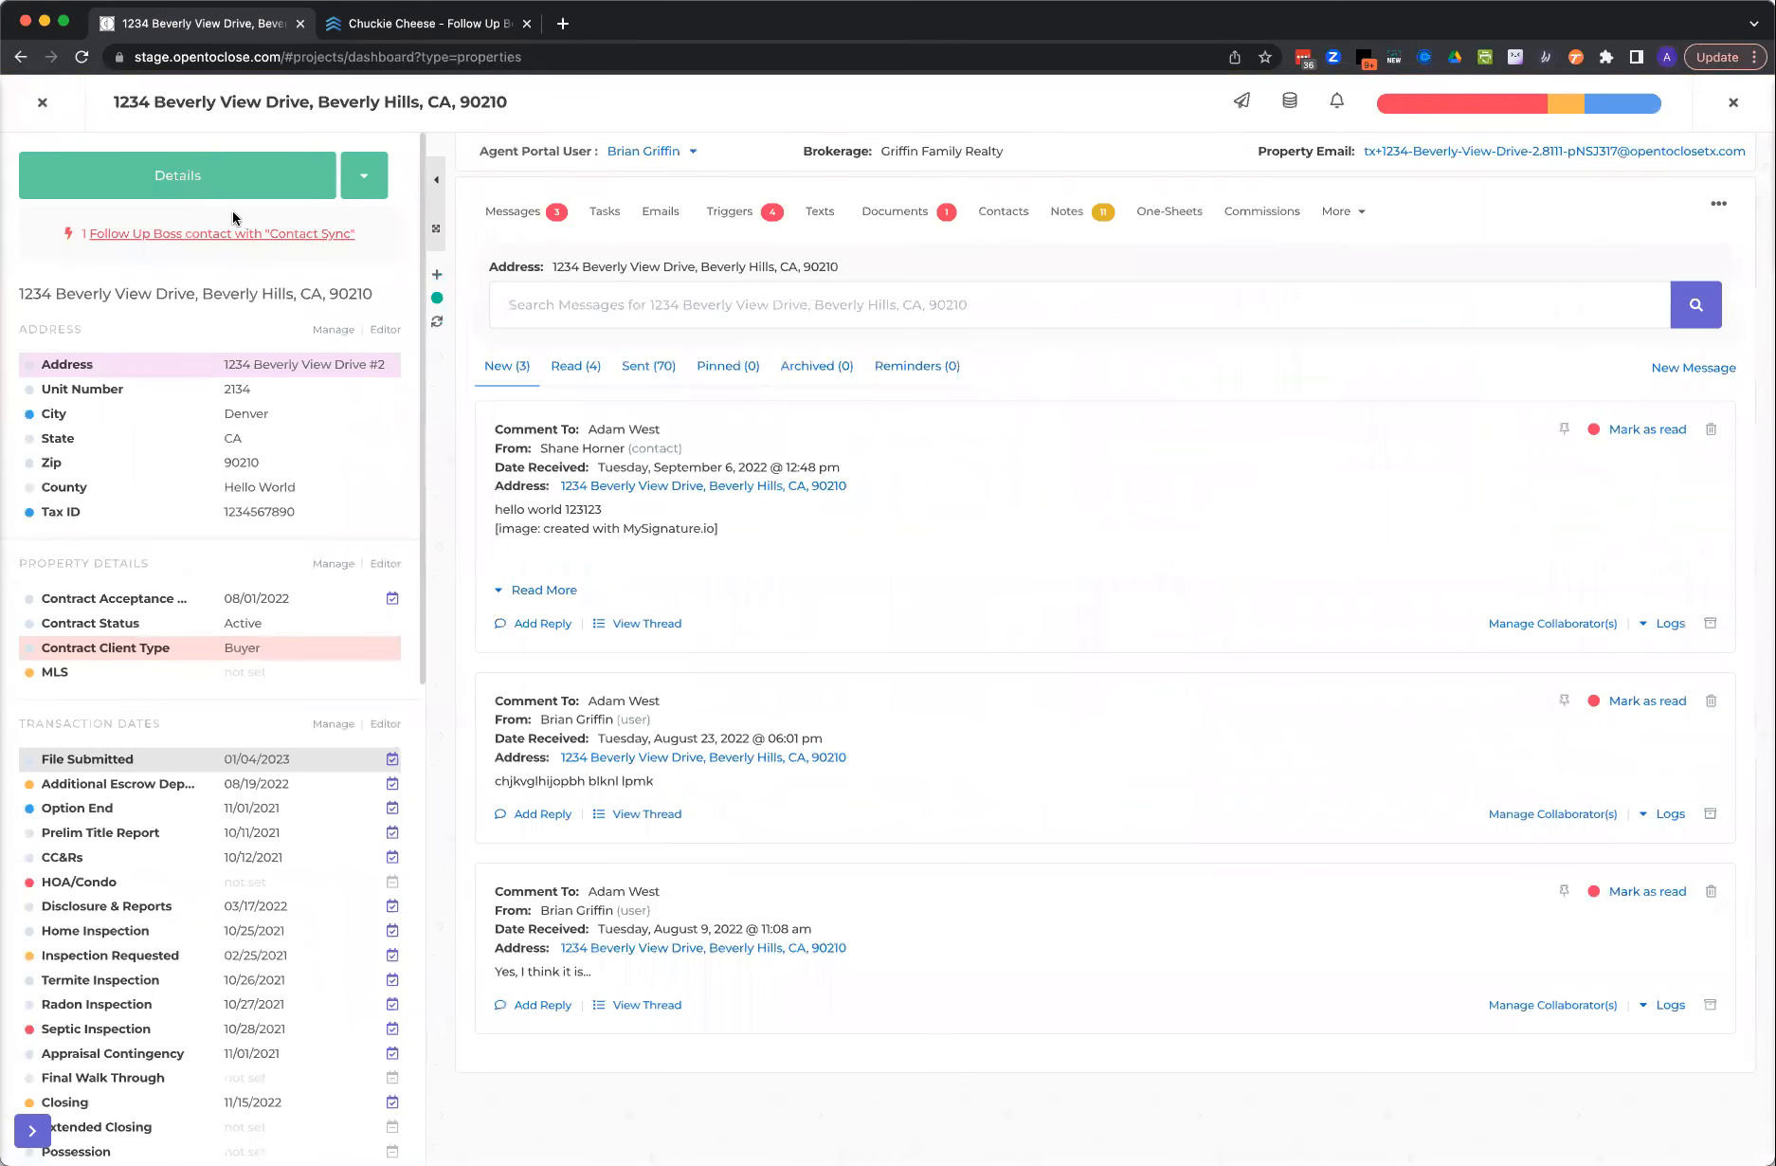
# - Leave the property, review the connected apps including Follow Up Boss under Apps & API's, and close the page
pyautogui.click(41, 101)
pyautogui.moveTo(38, 621)
pyautogui.moveTo(31, 655)
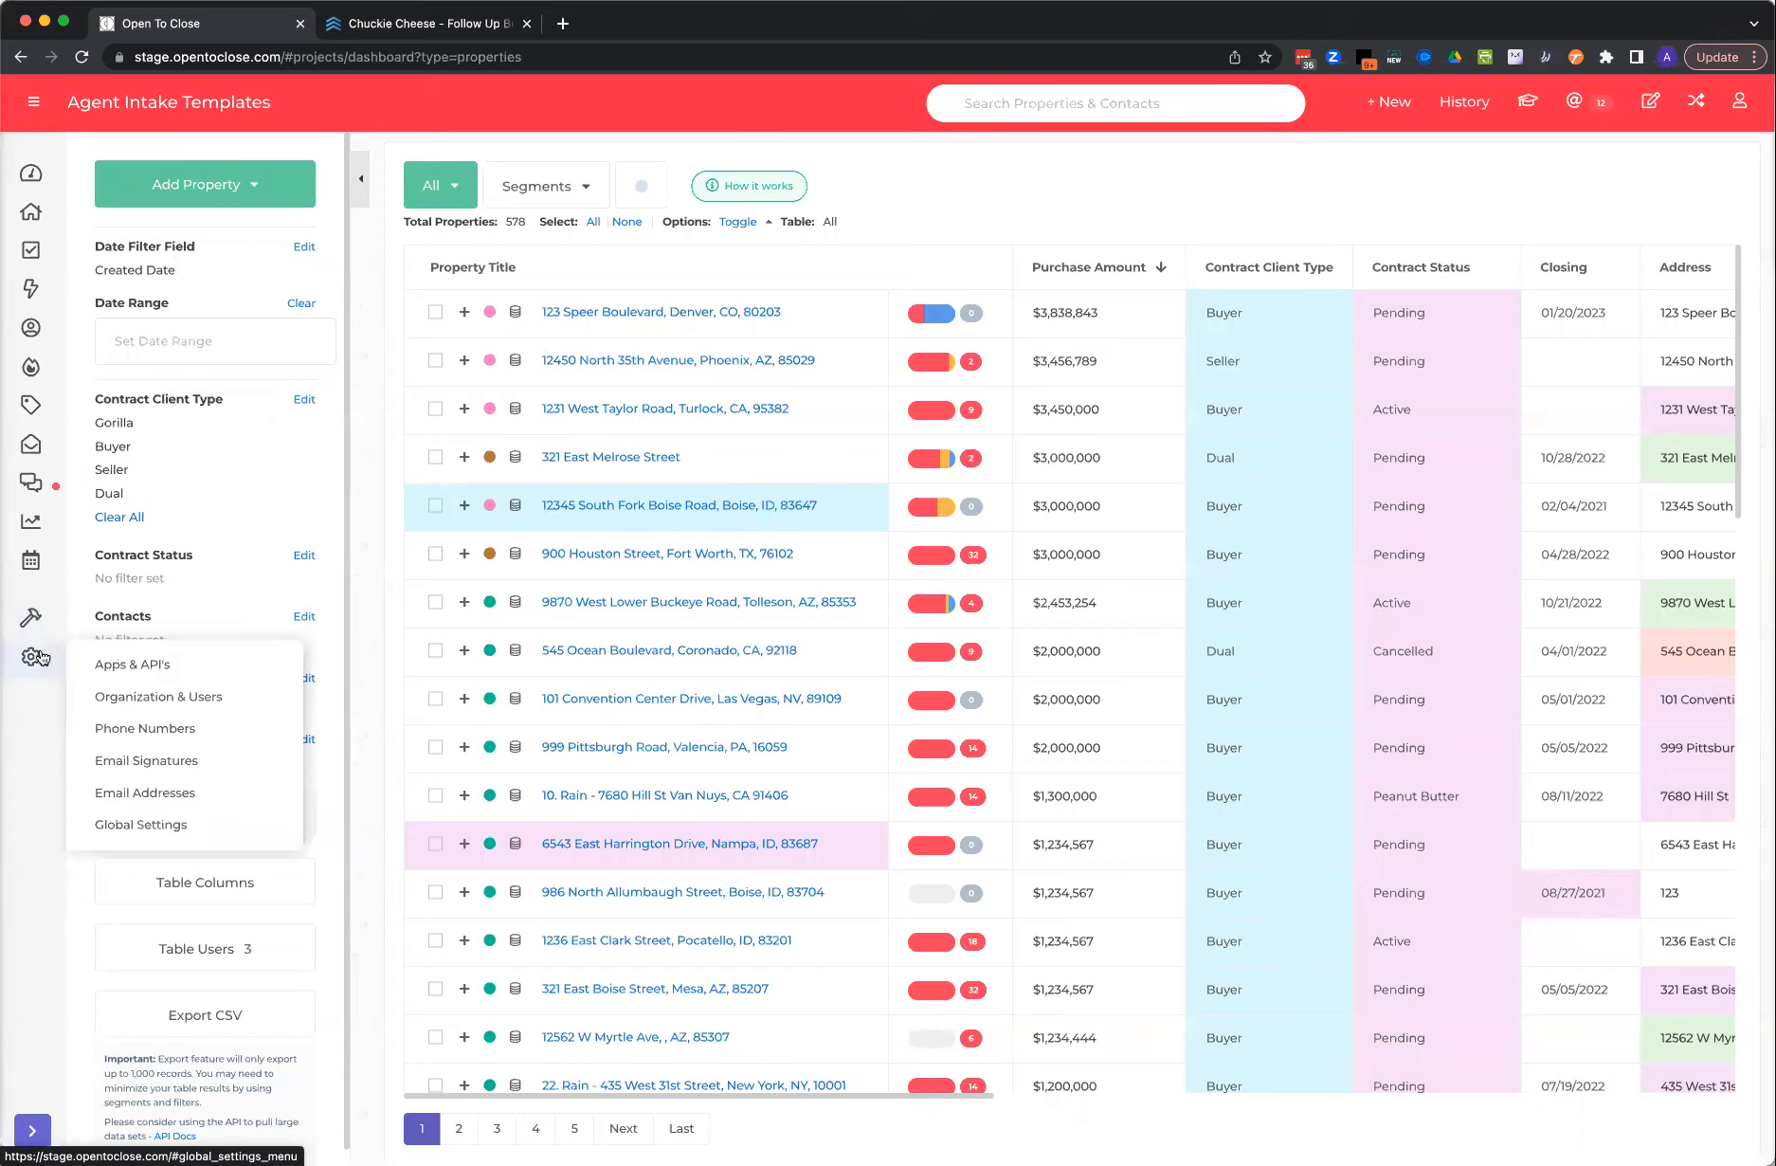
pyautogui.click(119, 666)
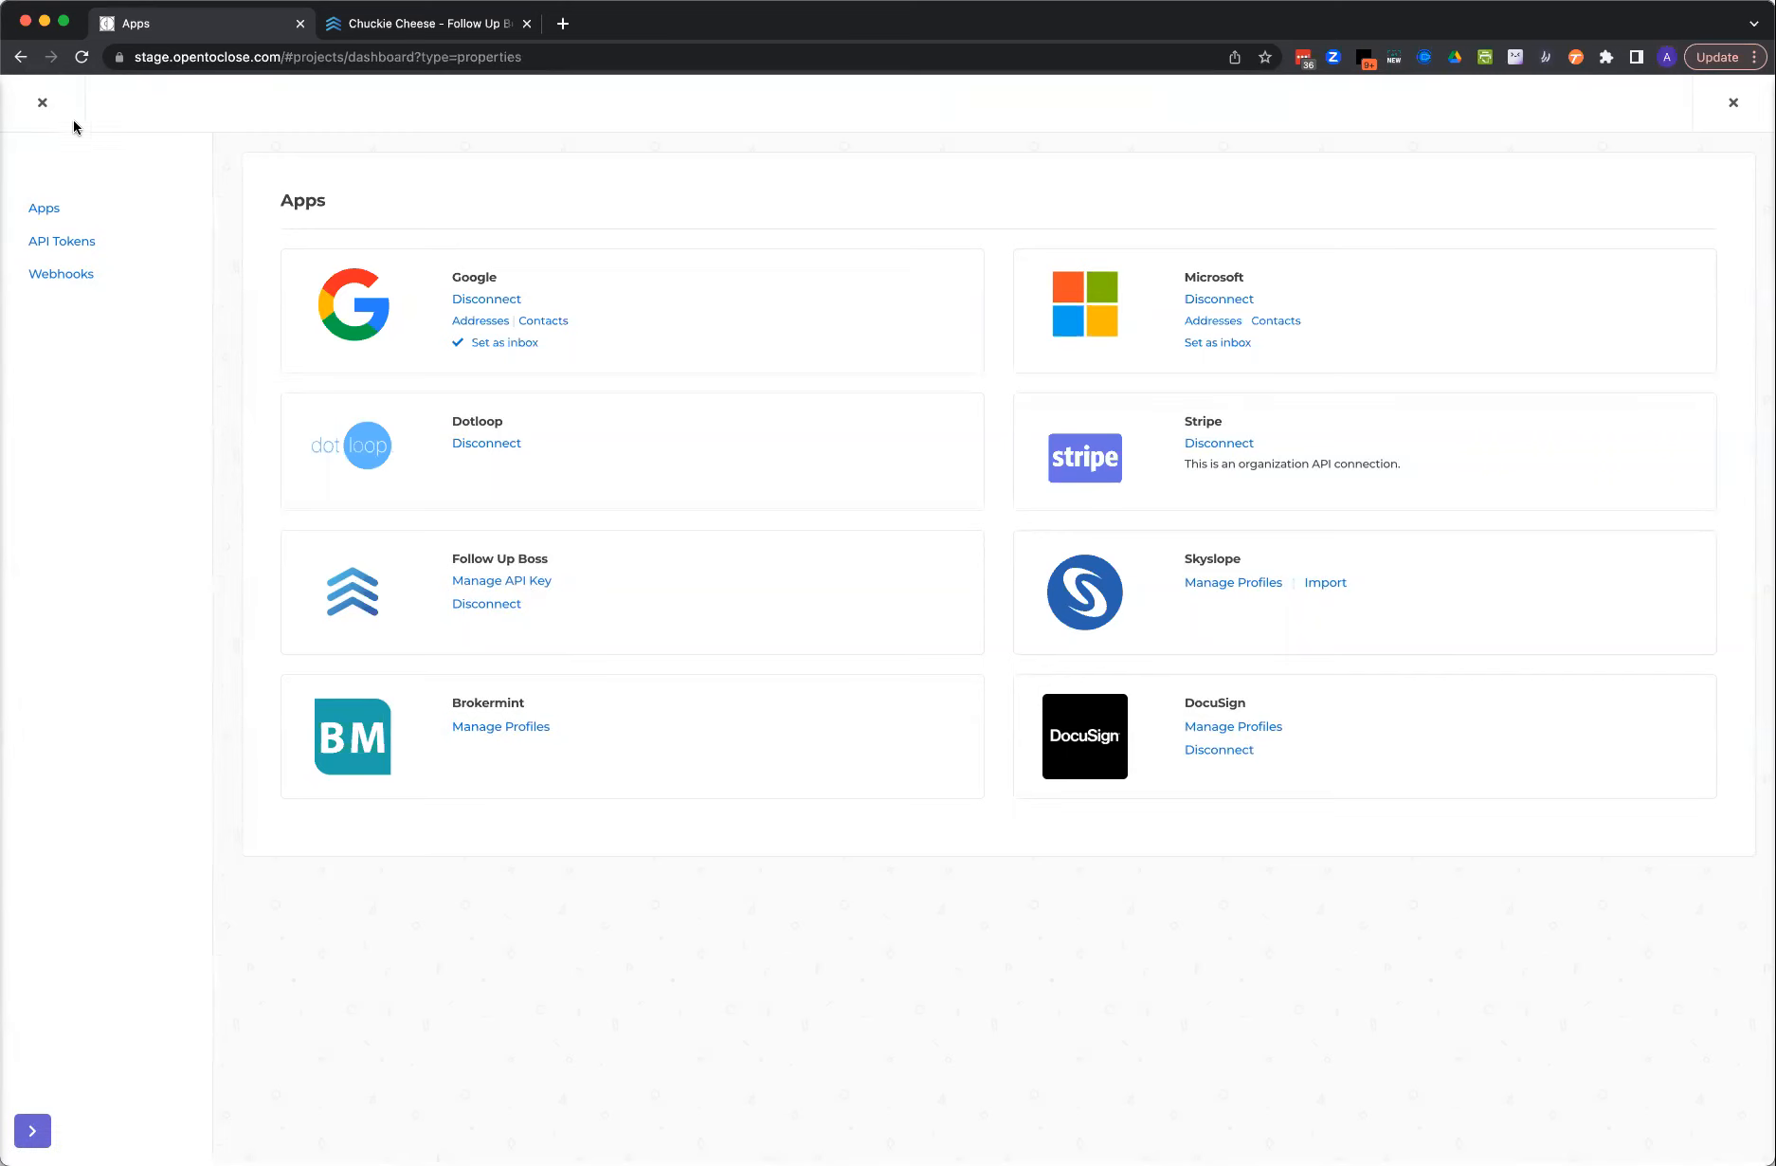
pyautogui.click(41, 103)
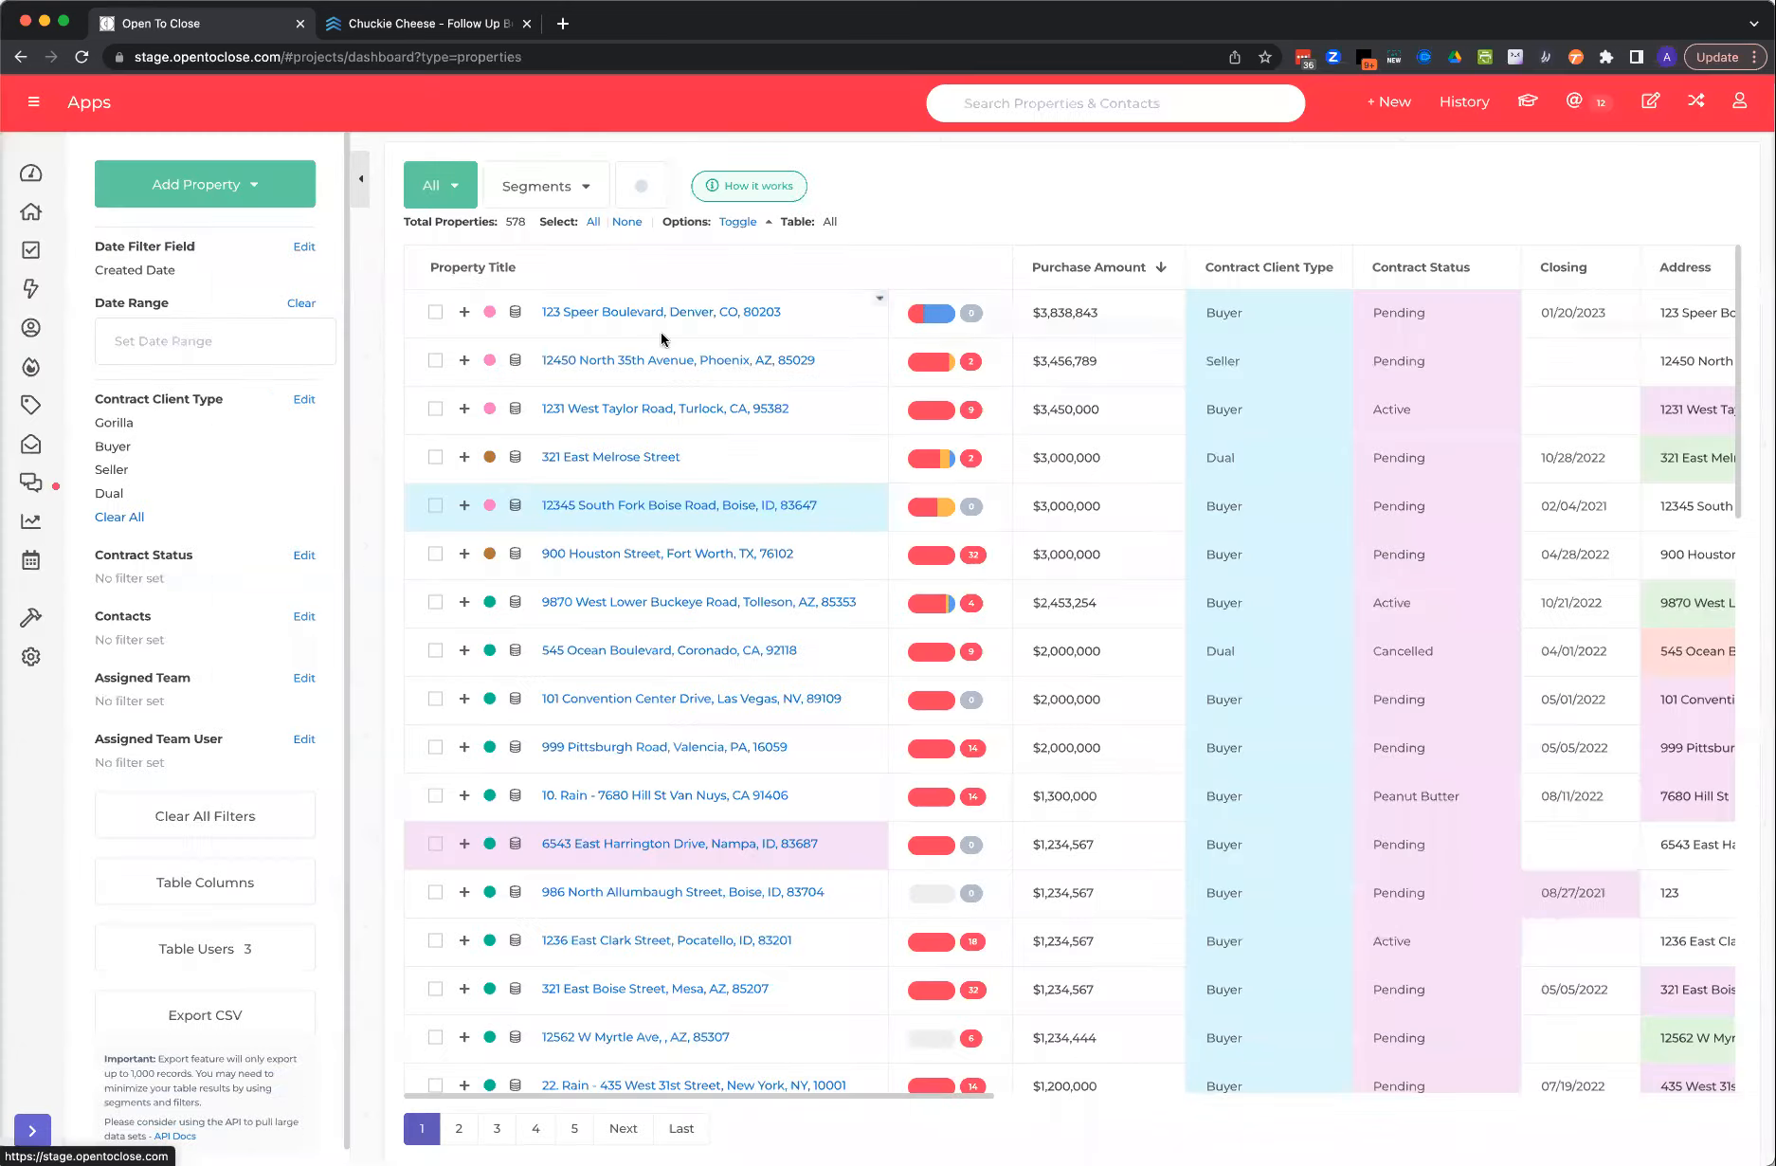
# - Reopen the Beverly Hills property from the history and show its Follow Up Boss API sync settings
pyautogui.click(1451, 113)
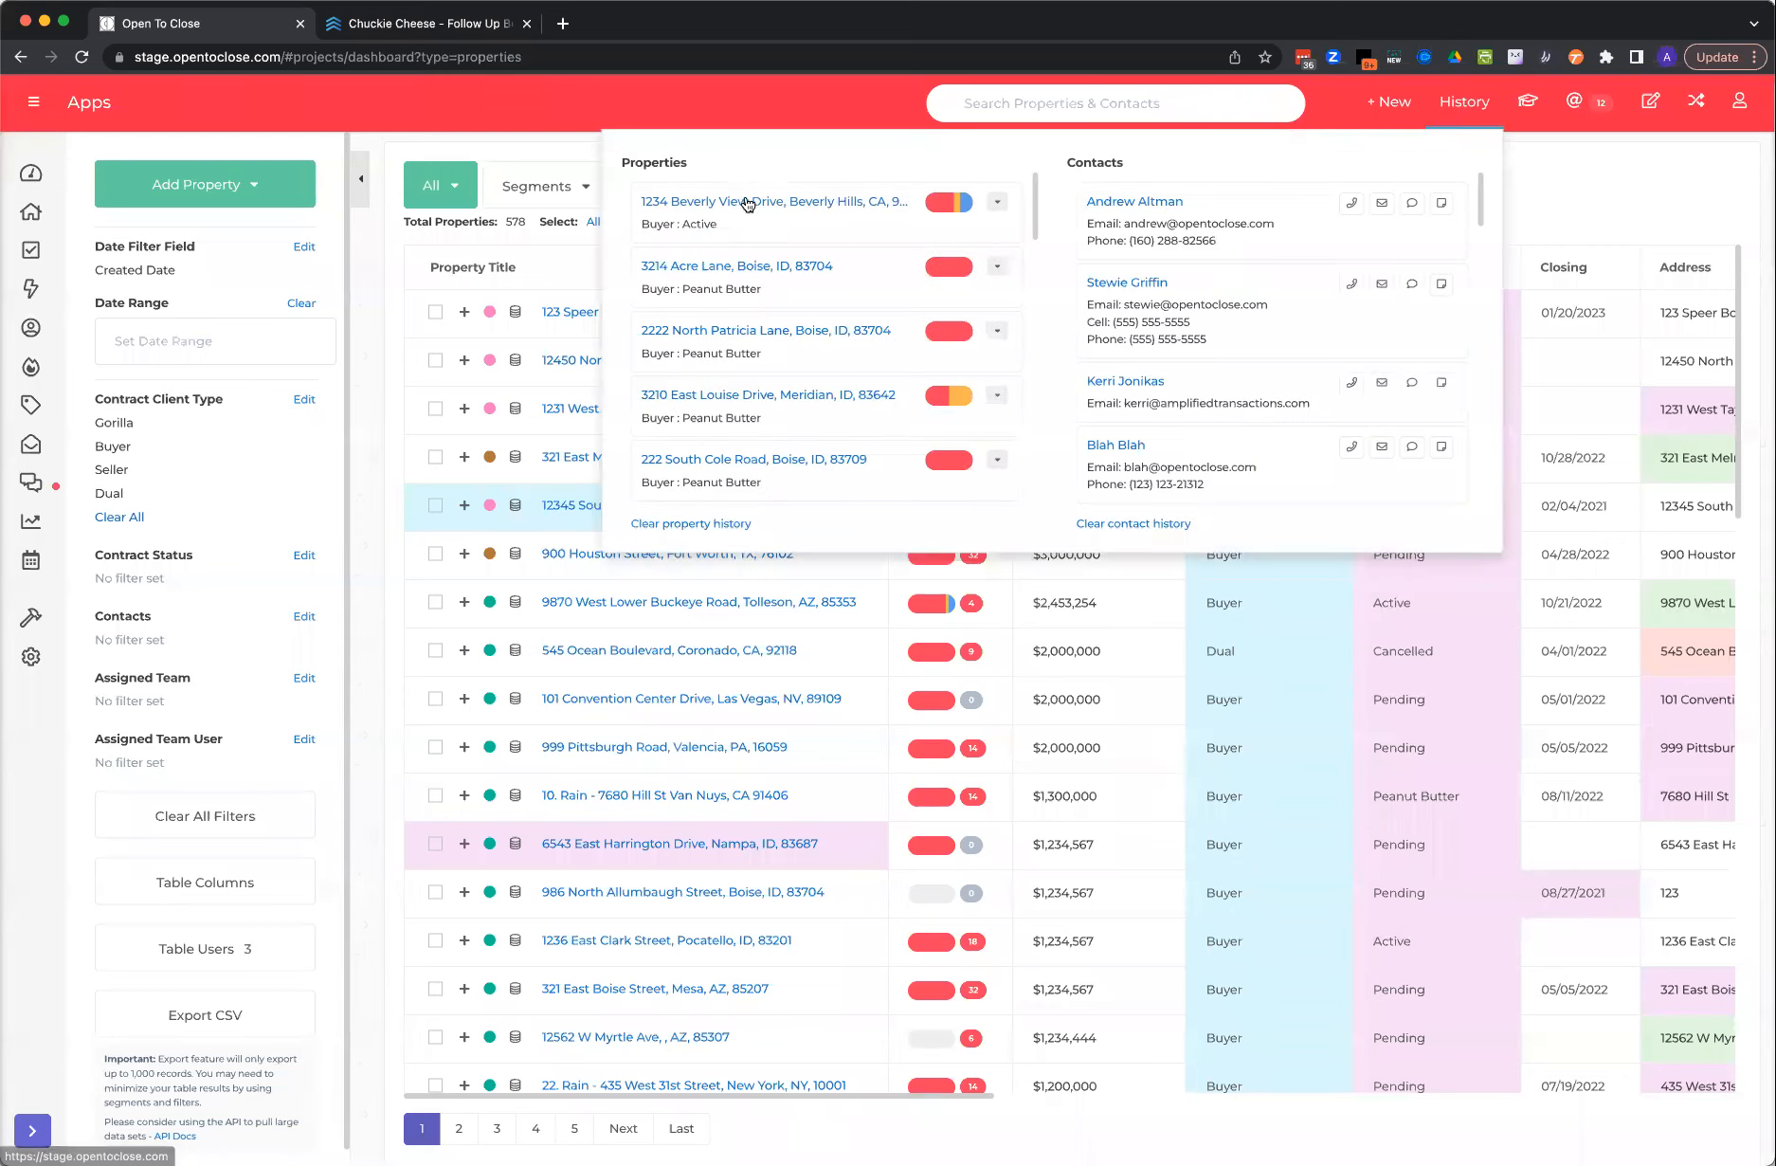
pyautogui.click(745, 202)
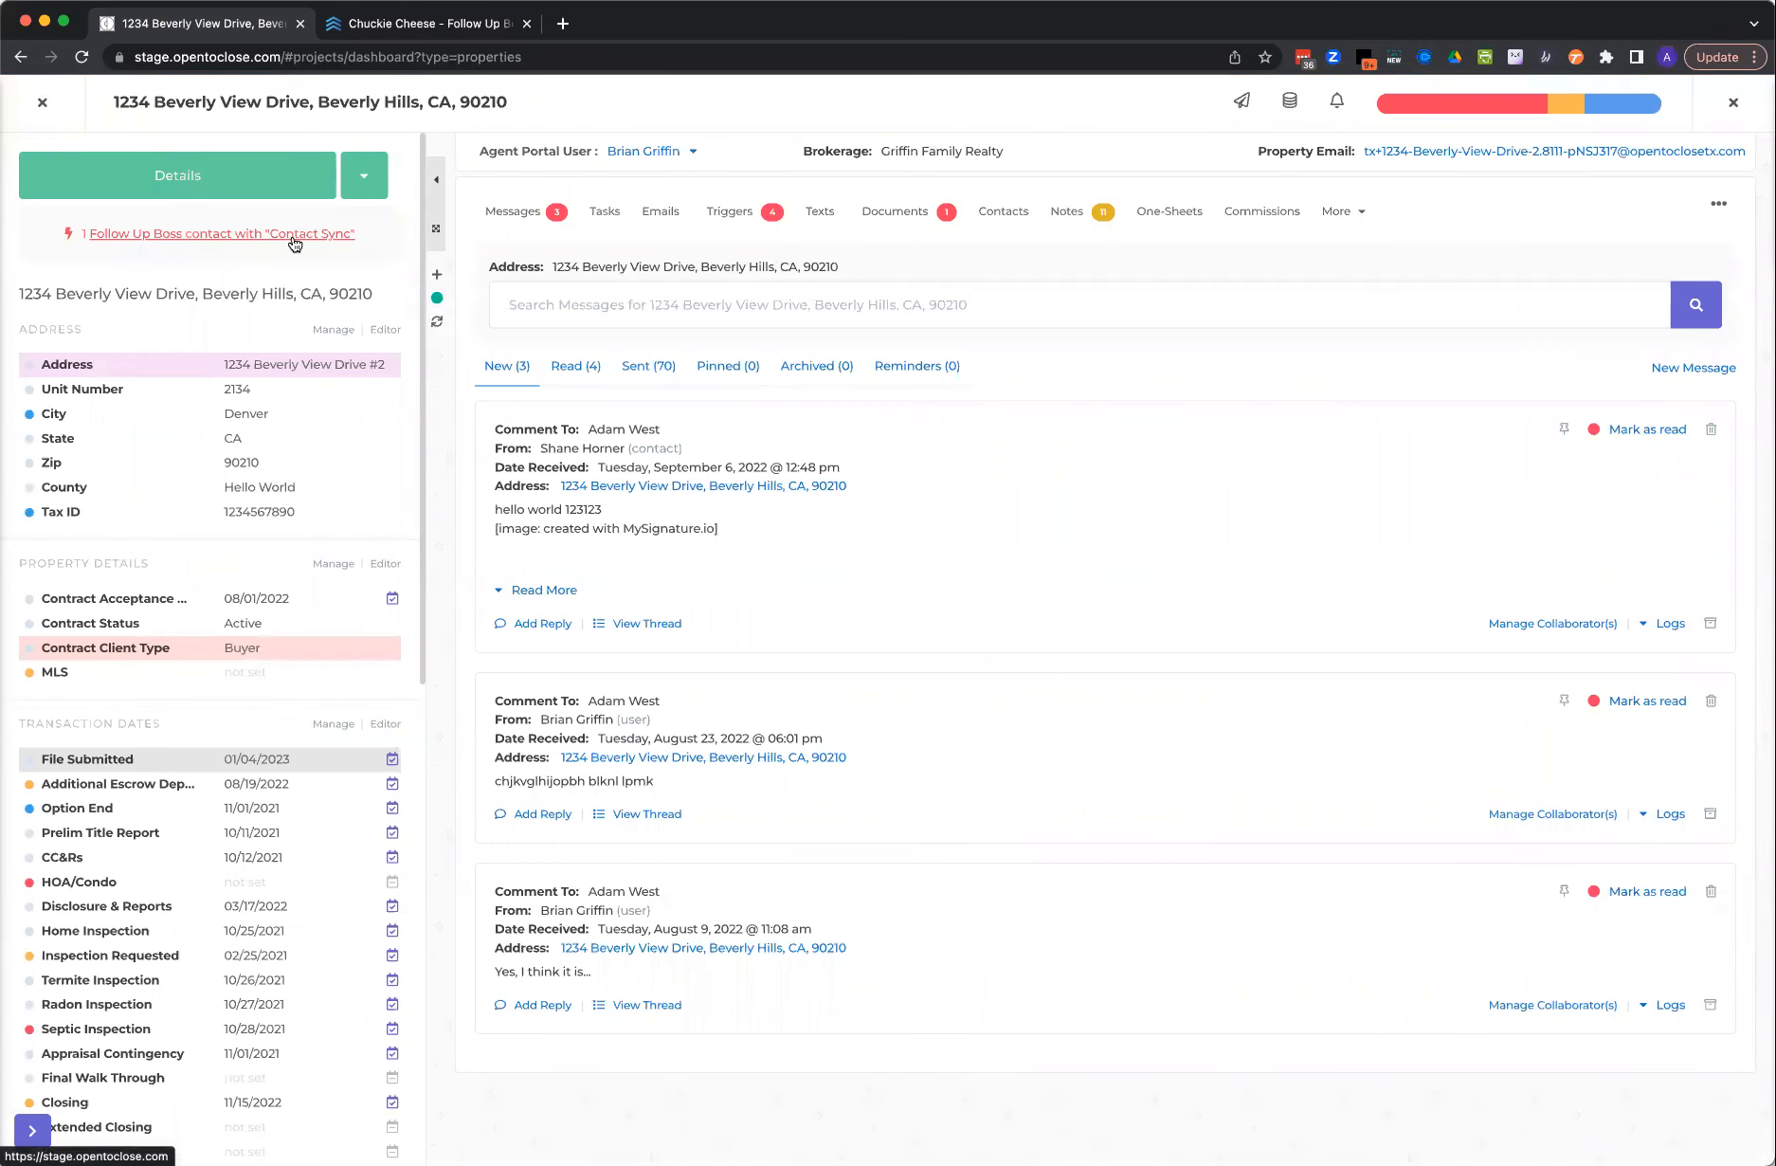
pyautogui.click(1337, 212)
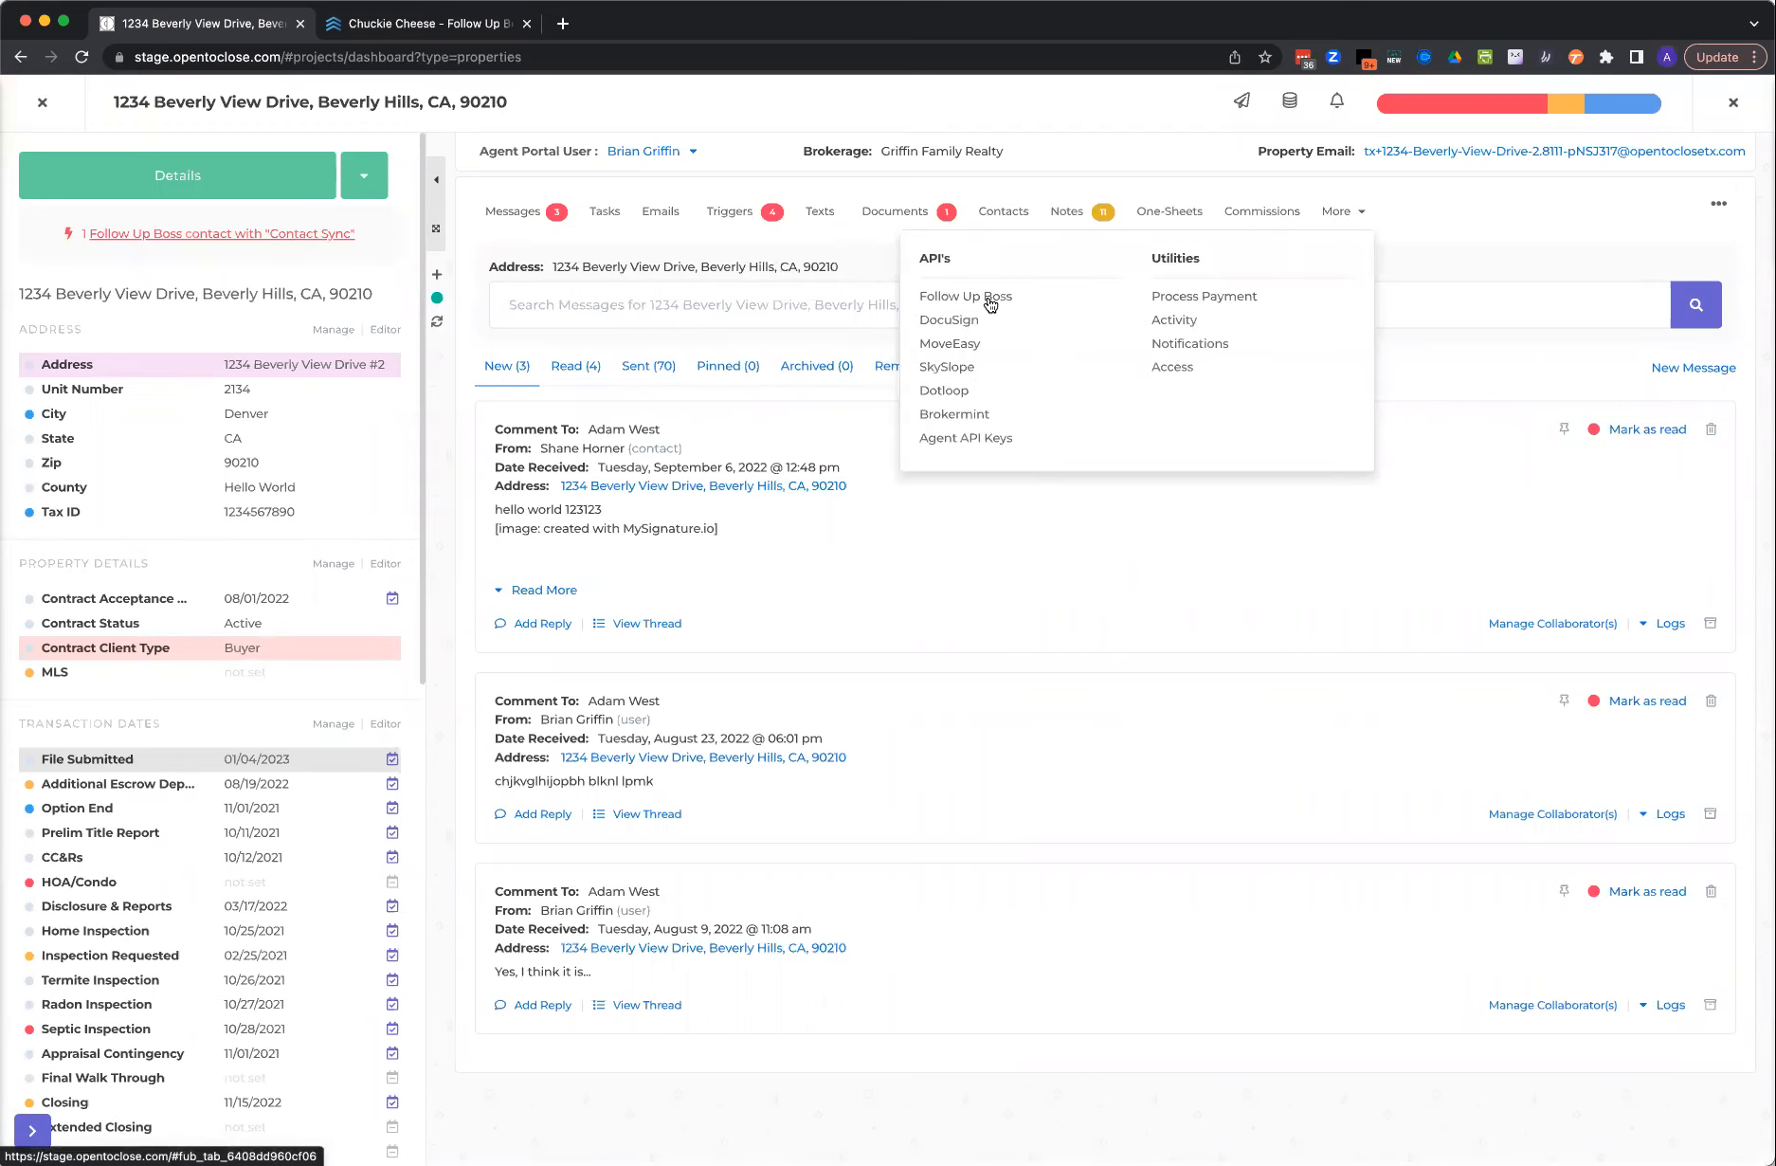
pyautogui.click(991, 302)
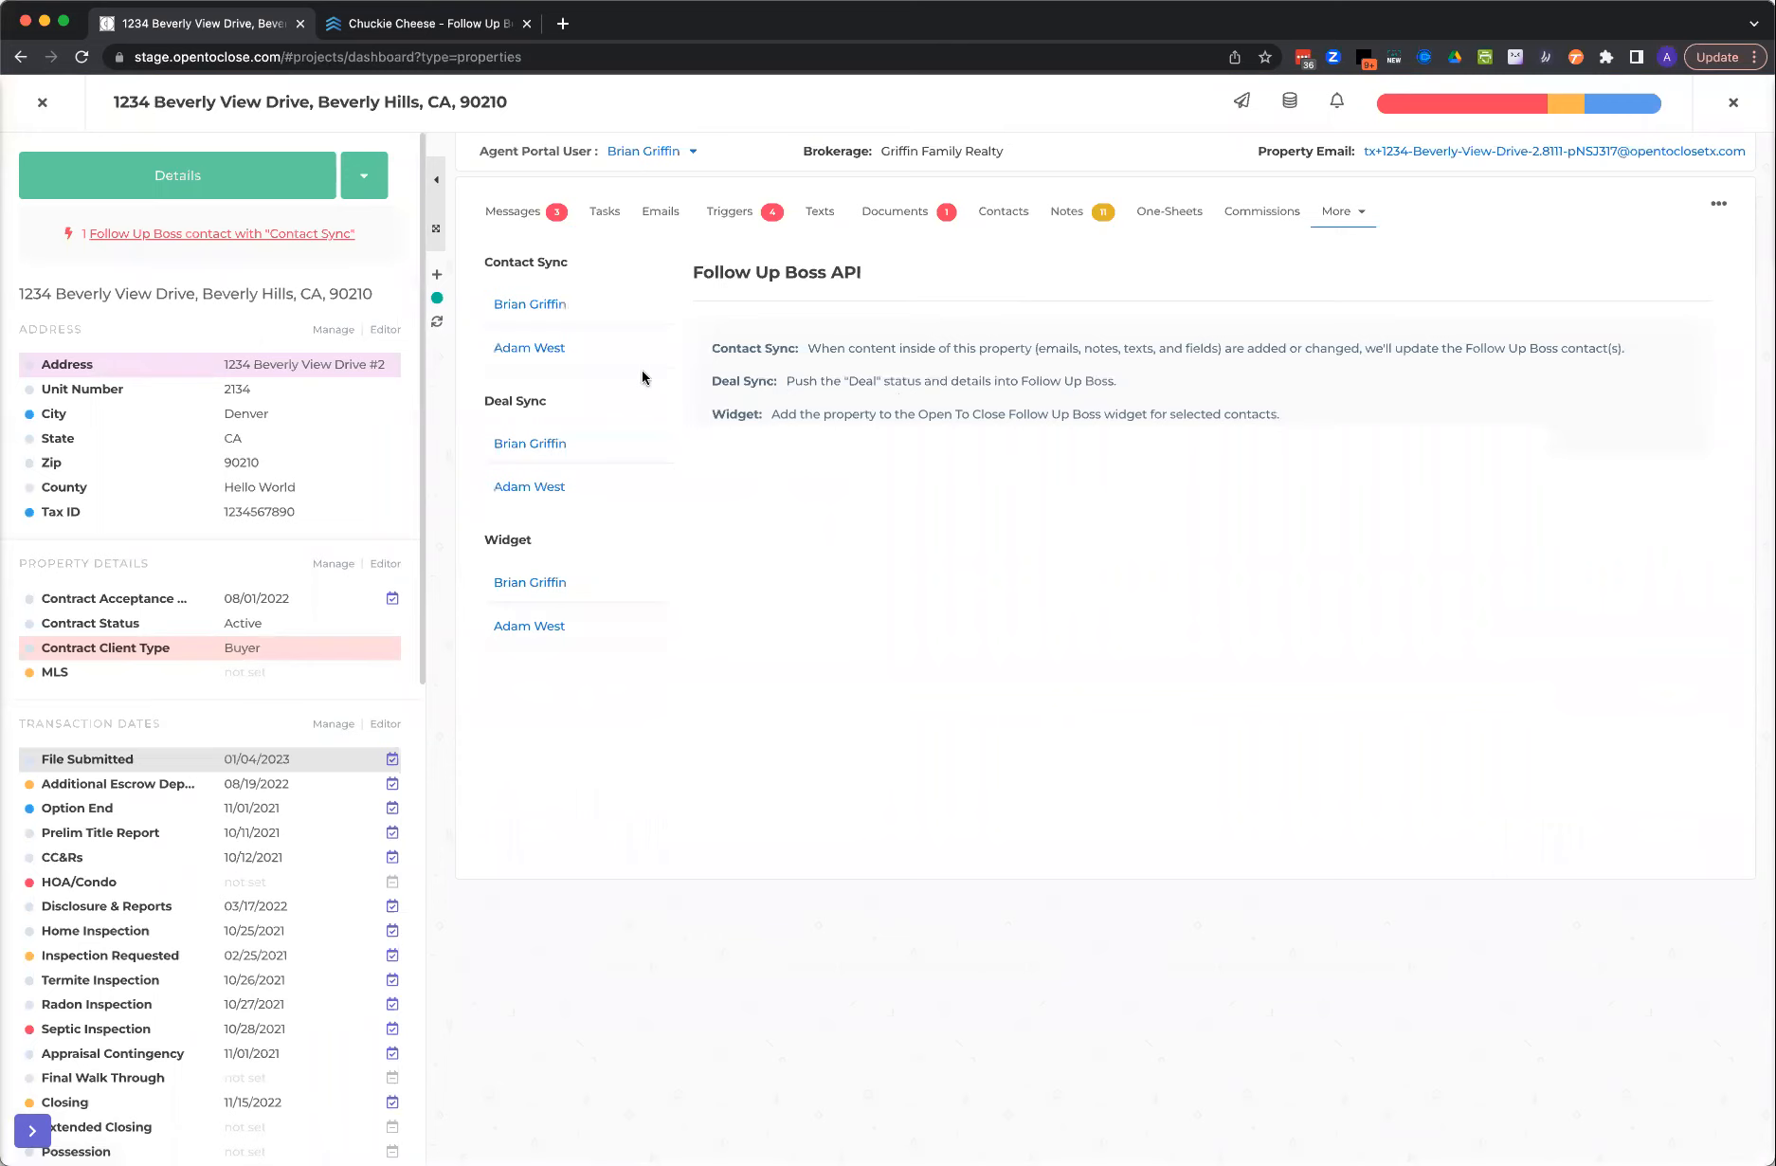
# - Open the first agent's Contact Sync settings, search Follow Up Boss contacts by first name, and add the matching contact
pyautogui.click(549, 305)
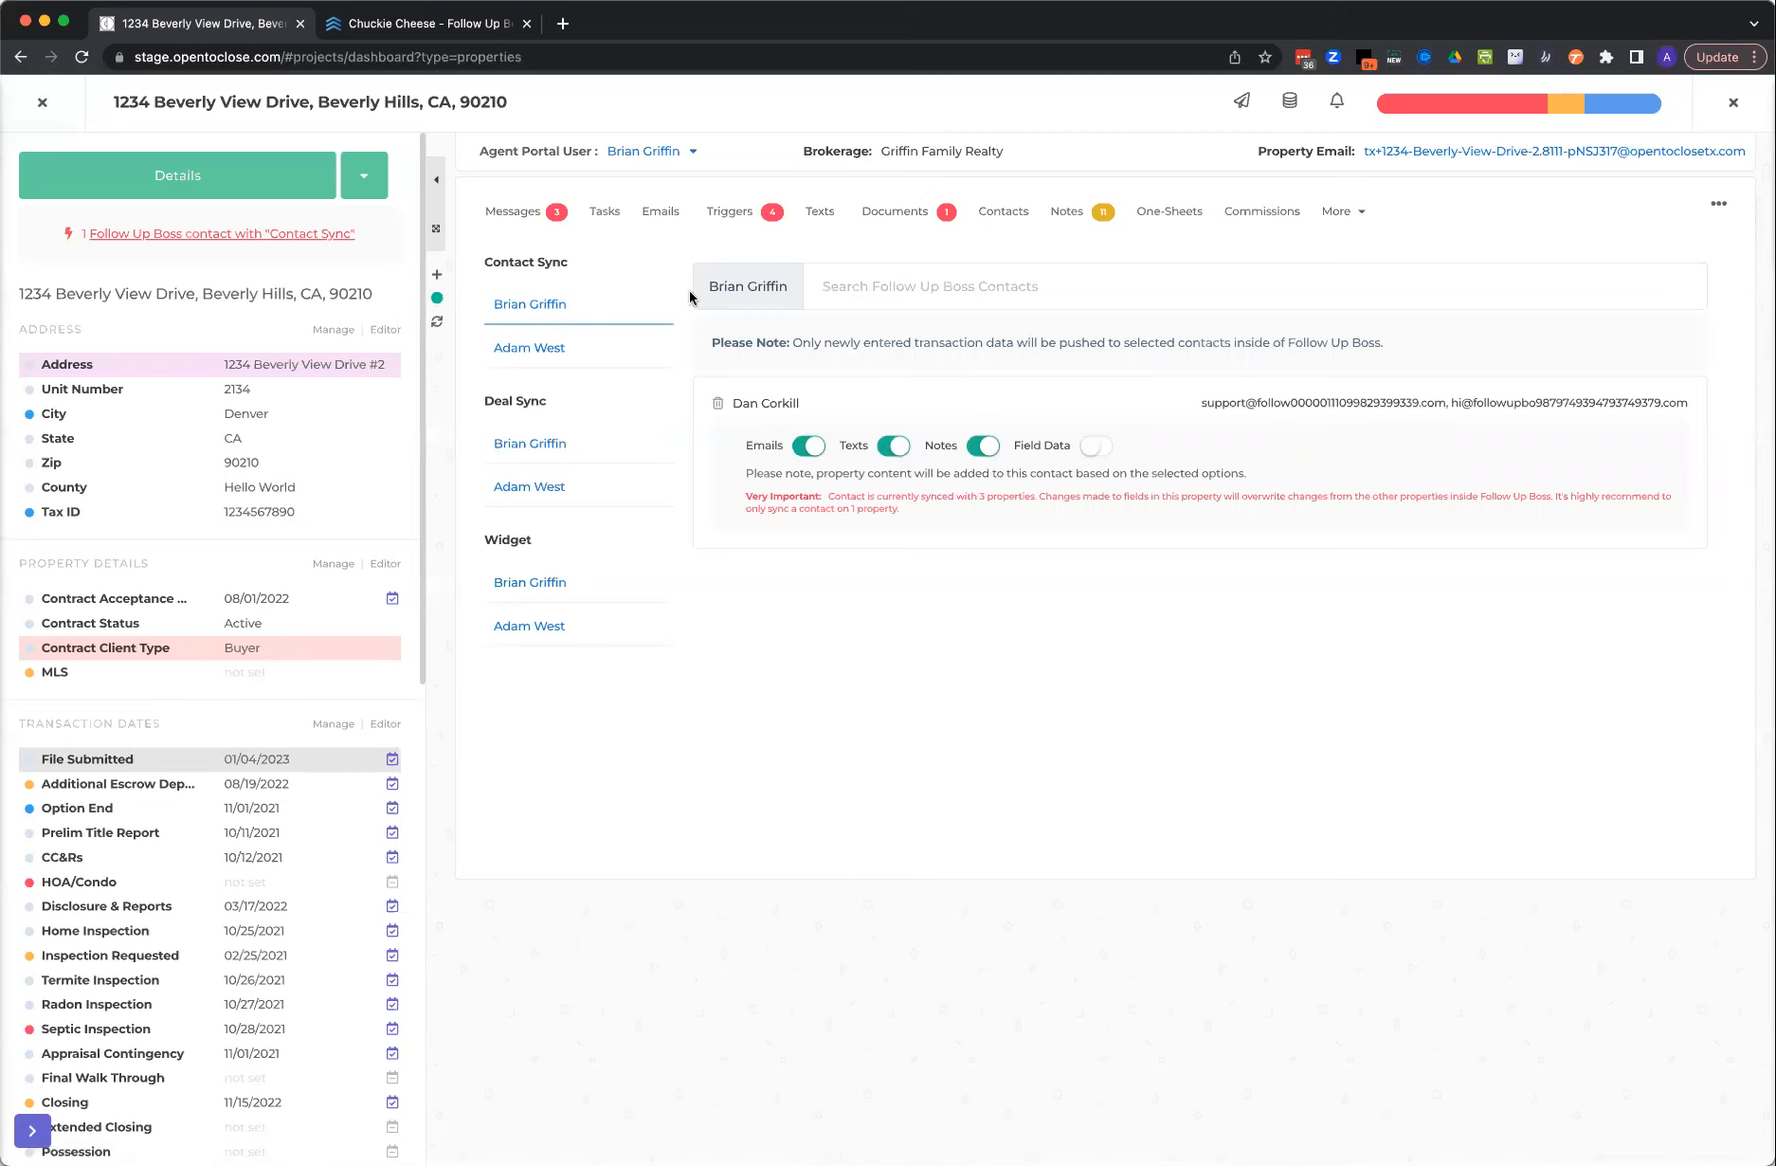
pyautogui.click(913, 281)
pyautogui.write('dan')
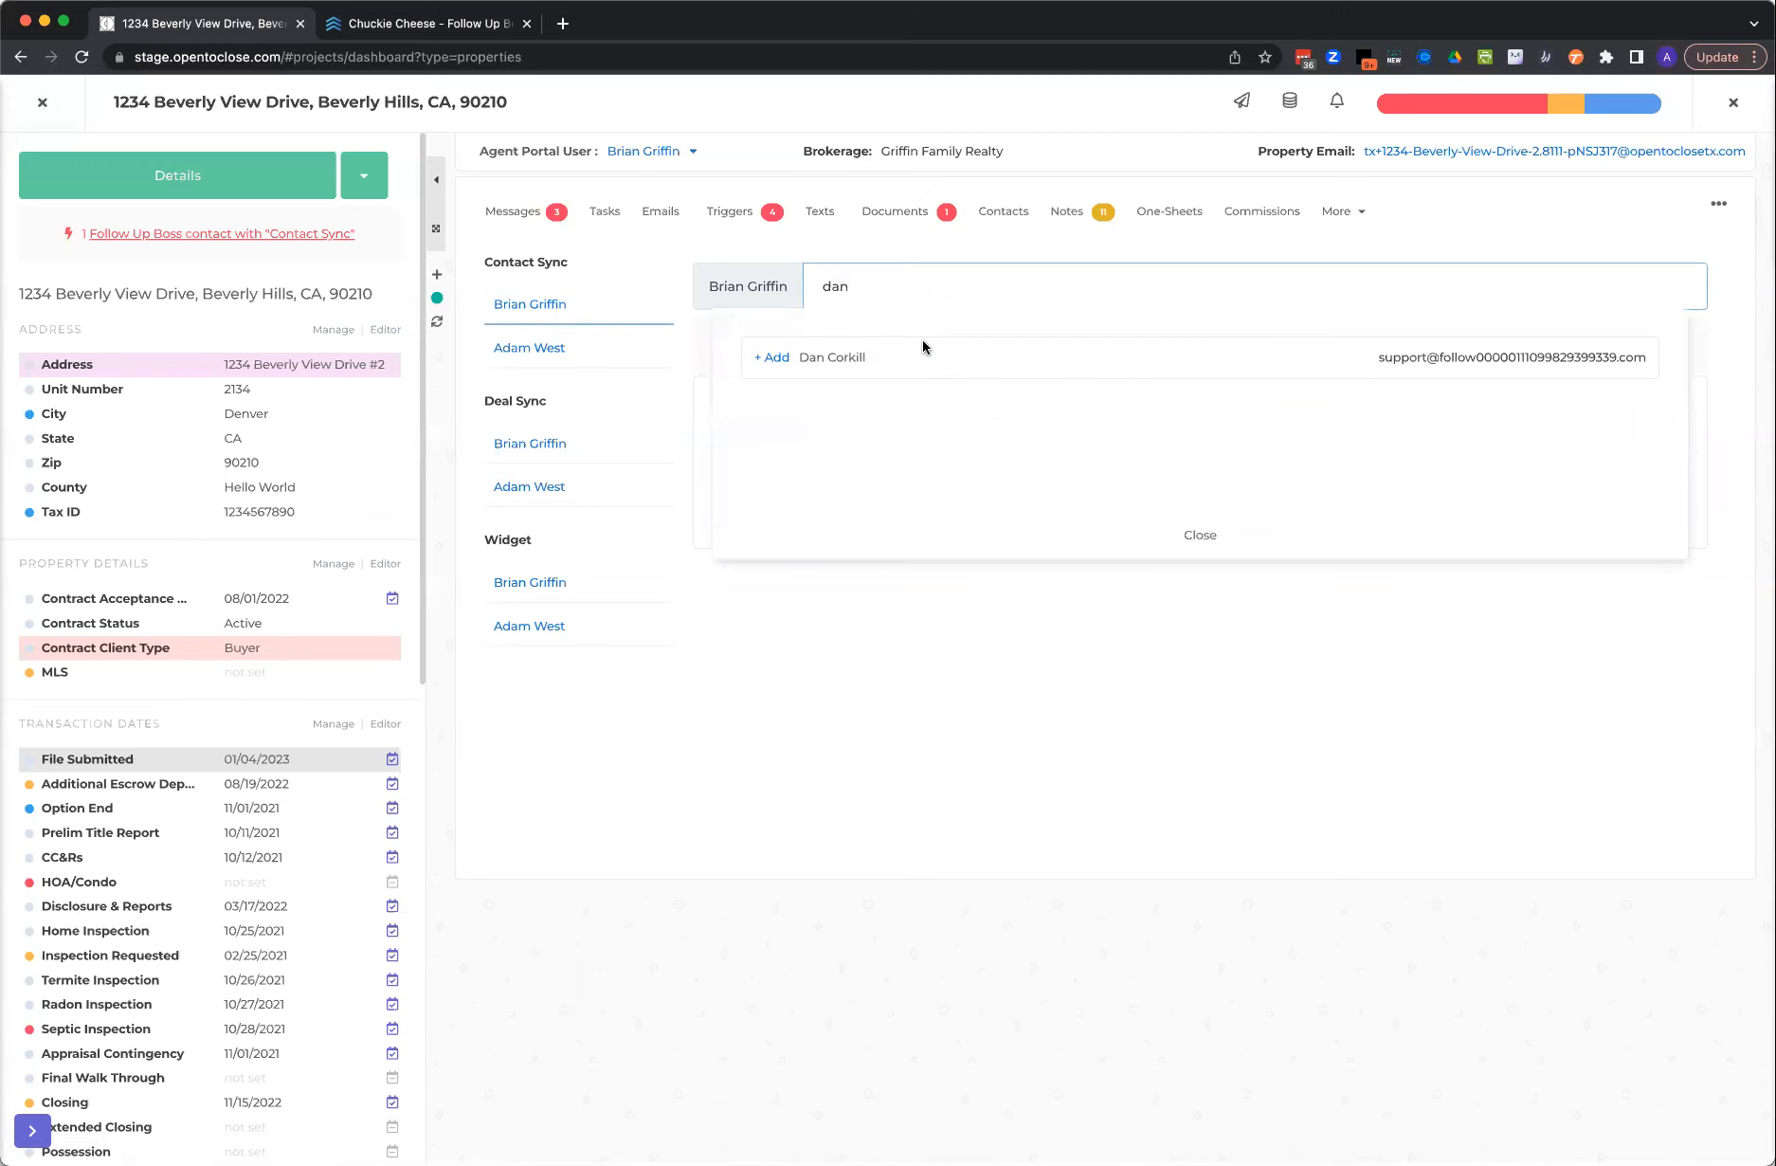
pyautogui.click(785, 368)
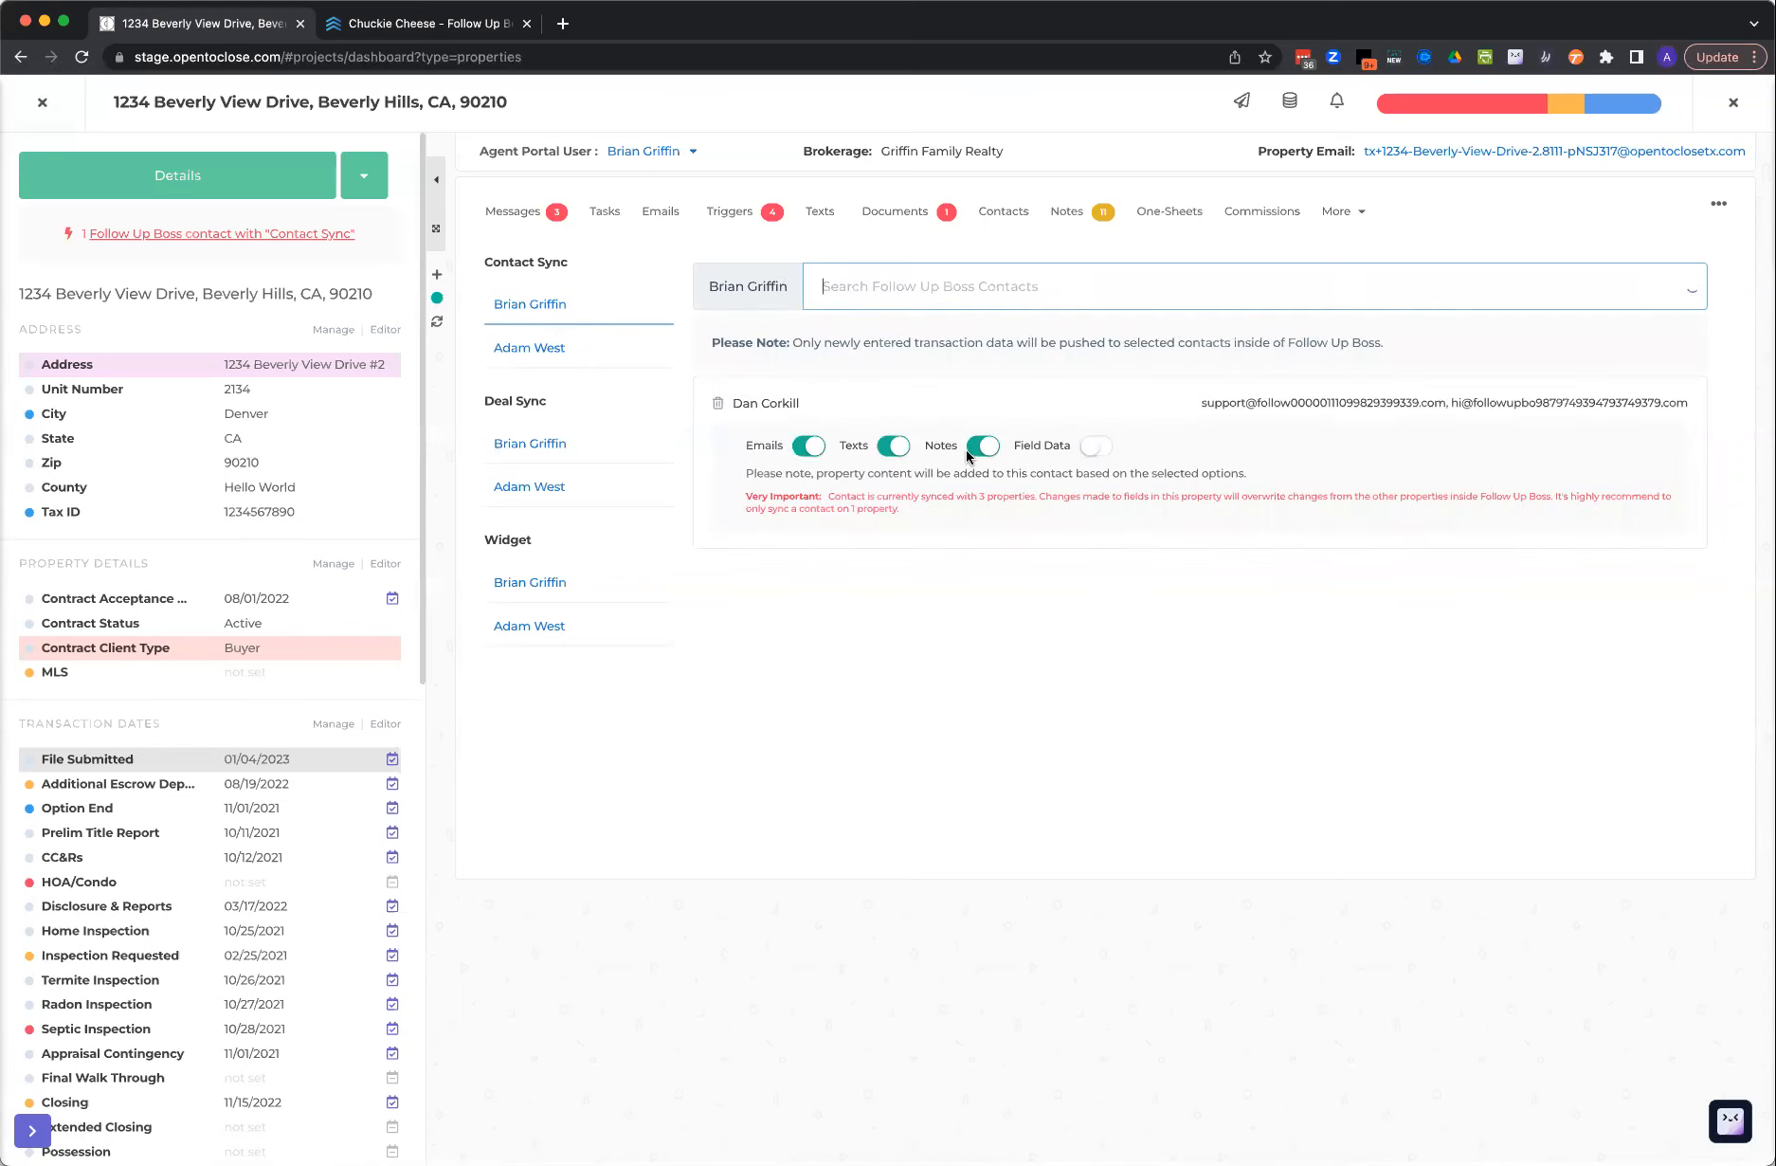
# - Switch to Follow Up Boss and examine the Open To Close text and email notes in the contact's activity history
pyautogui.click(455, 28)
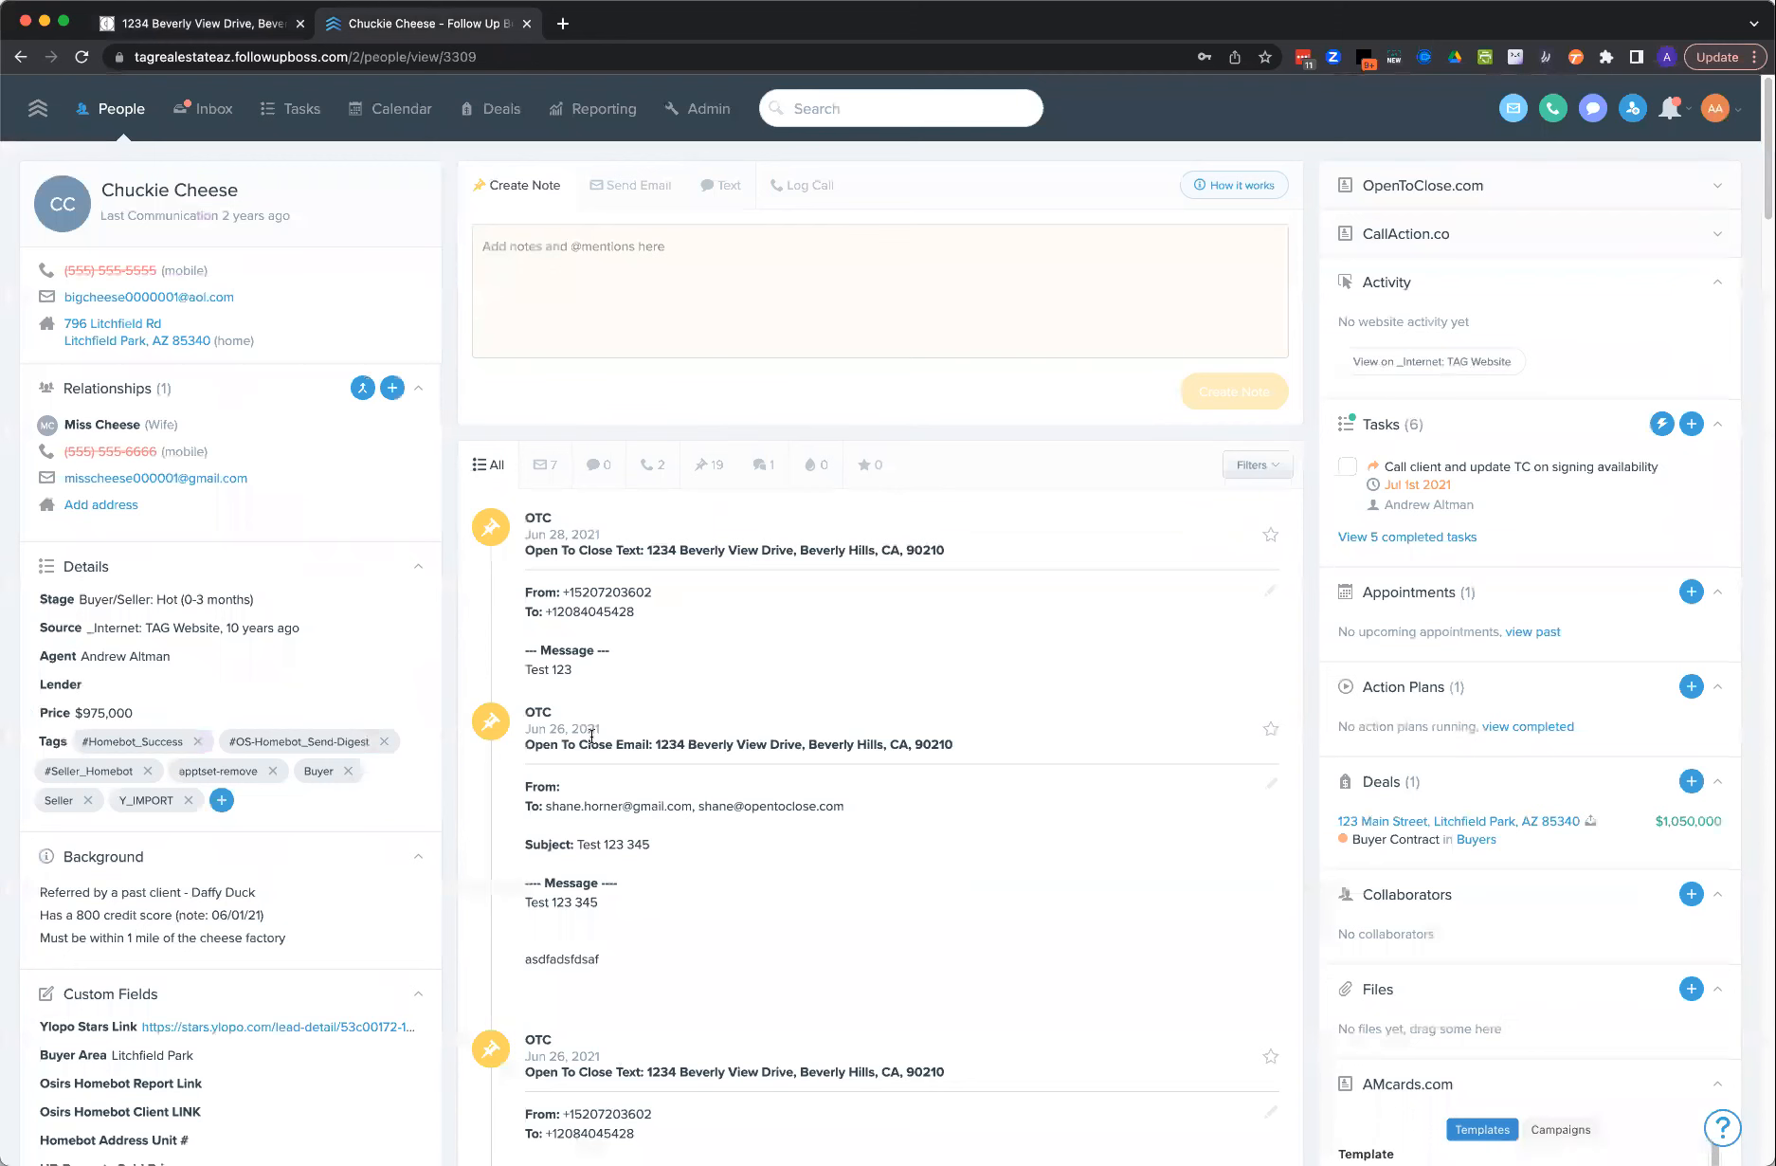
pyautogui.scroll(-3, 631, 446)
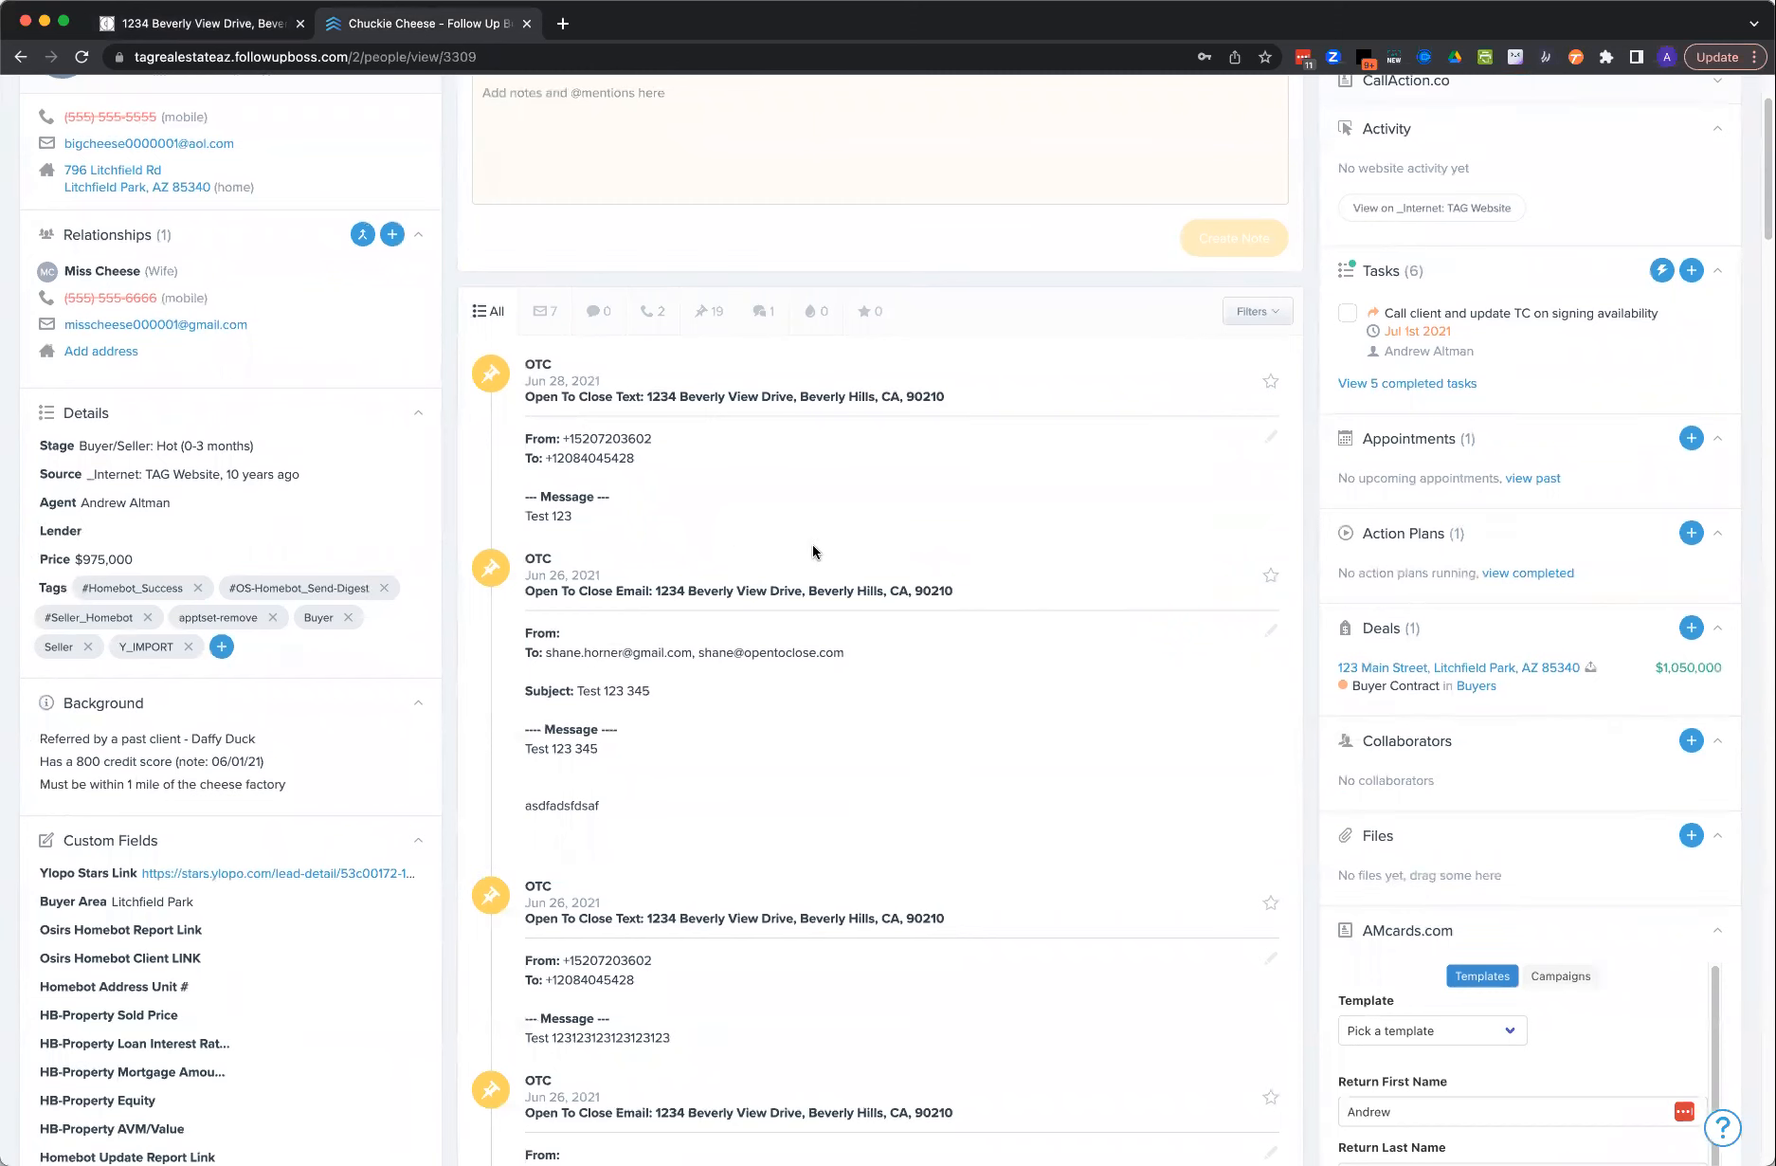
pyautogui.moveTo(618, 441); pyautogui.dragTo(634, 460)
pyautogui.moveTo(583, 443); pyautogui.dragTo(627, 462)
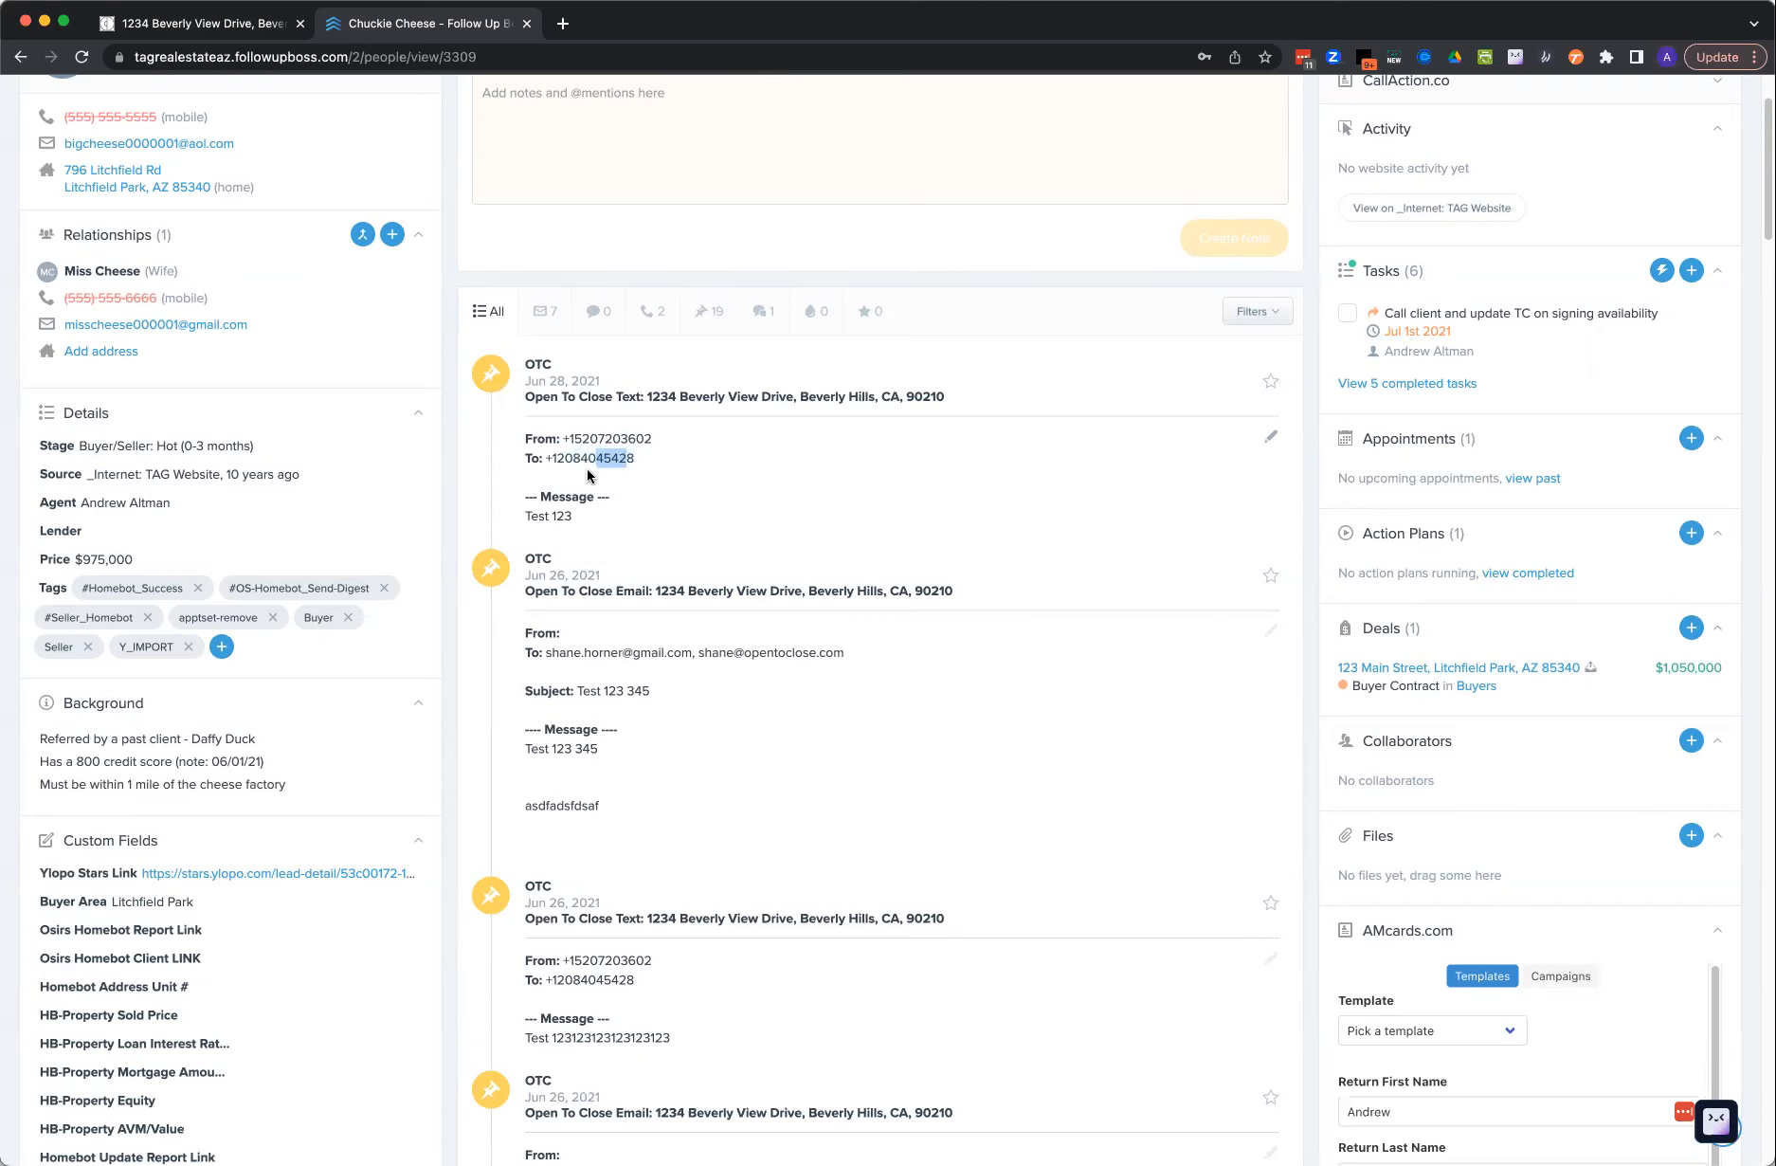
pyautogui.moveTo(584, 653); pyautogui.dragTo(732, 652)
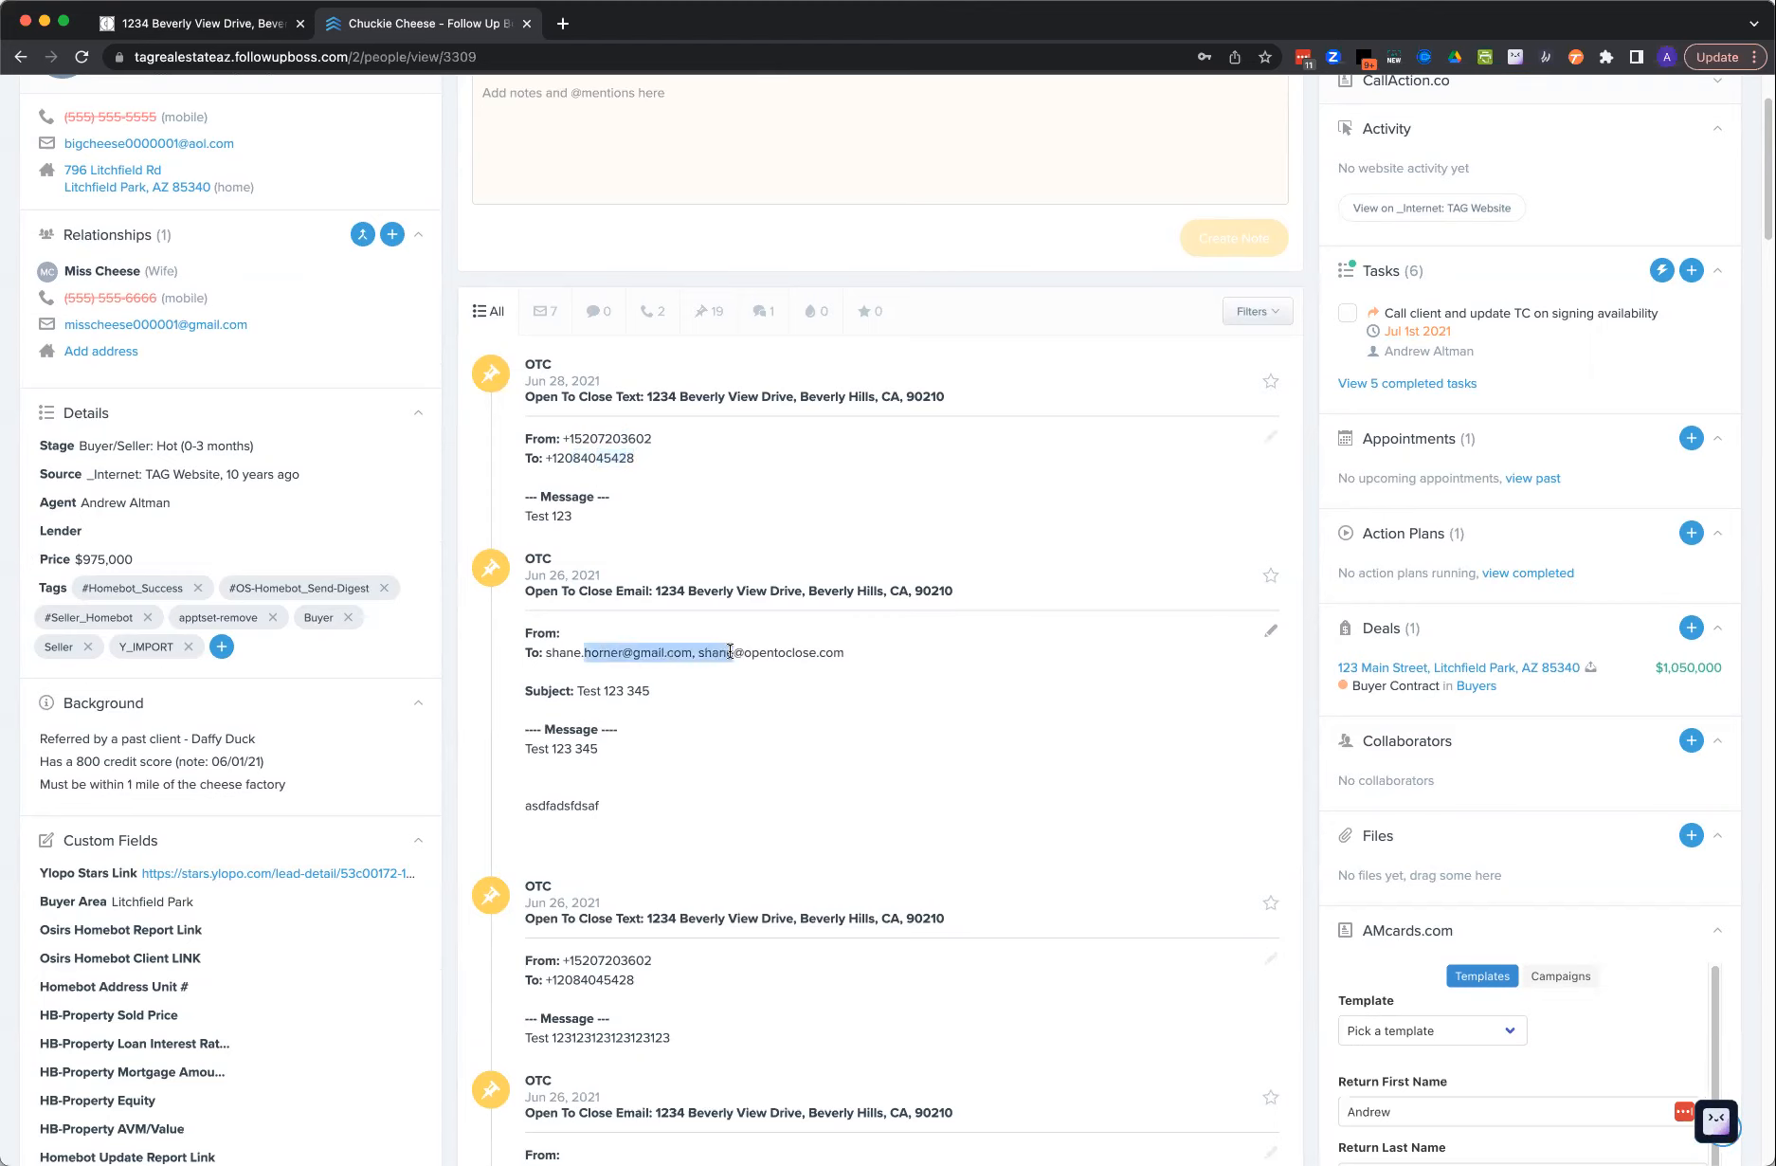
pyautogui.scroll(-5, 667, 647)
pyautogui.scroll(-6, 666, 687)
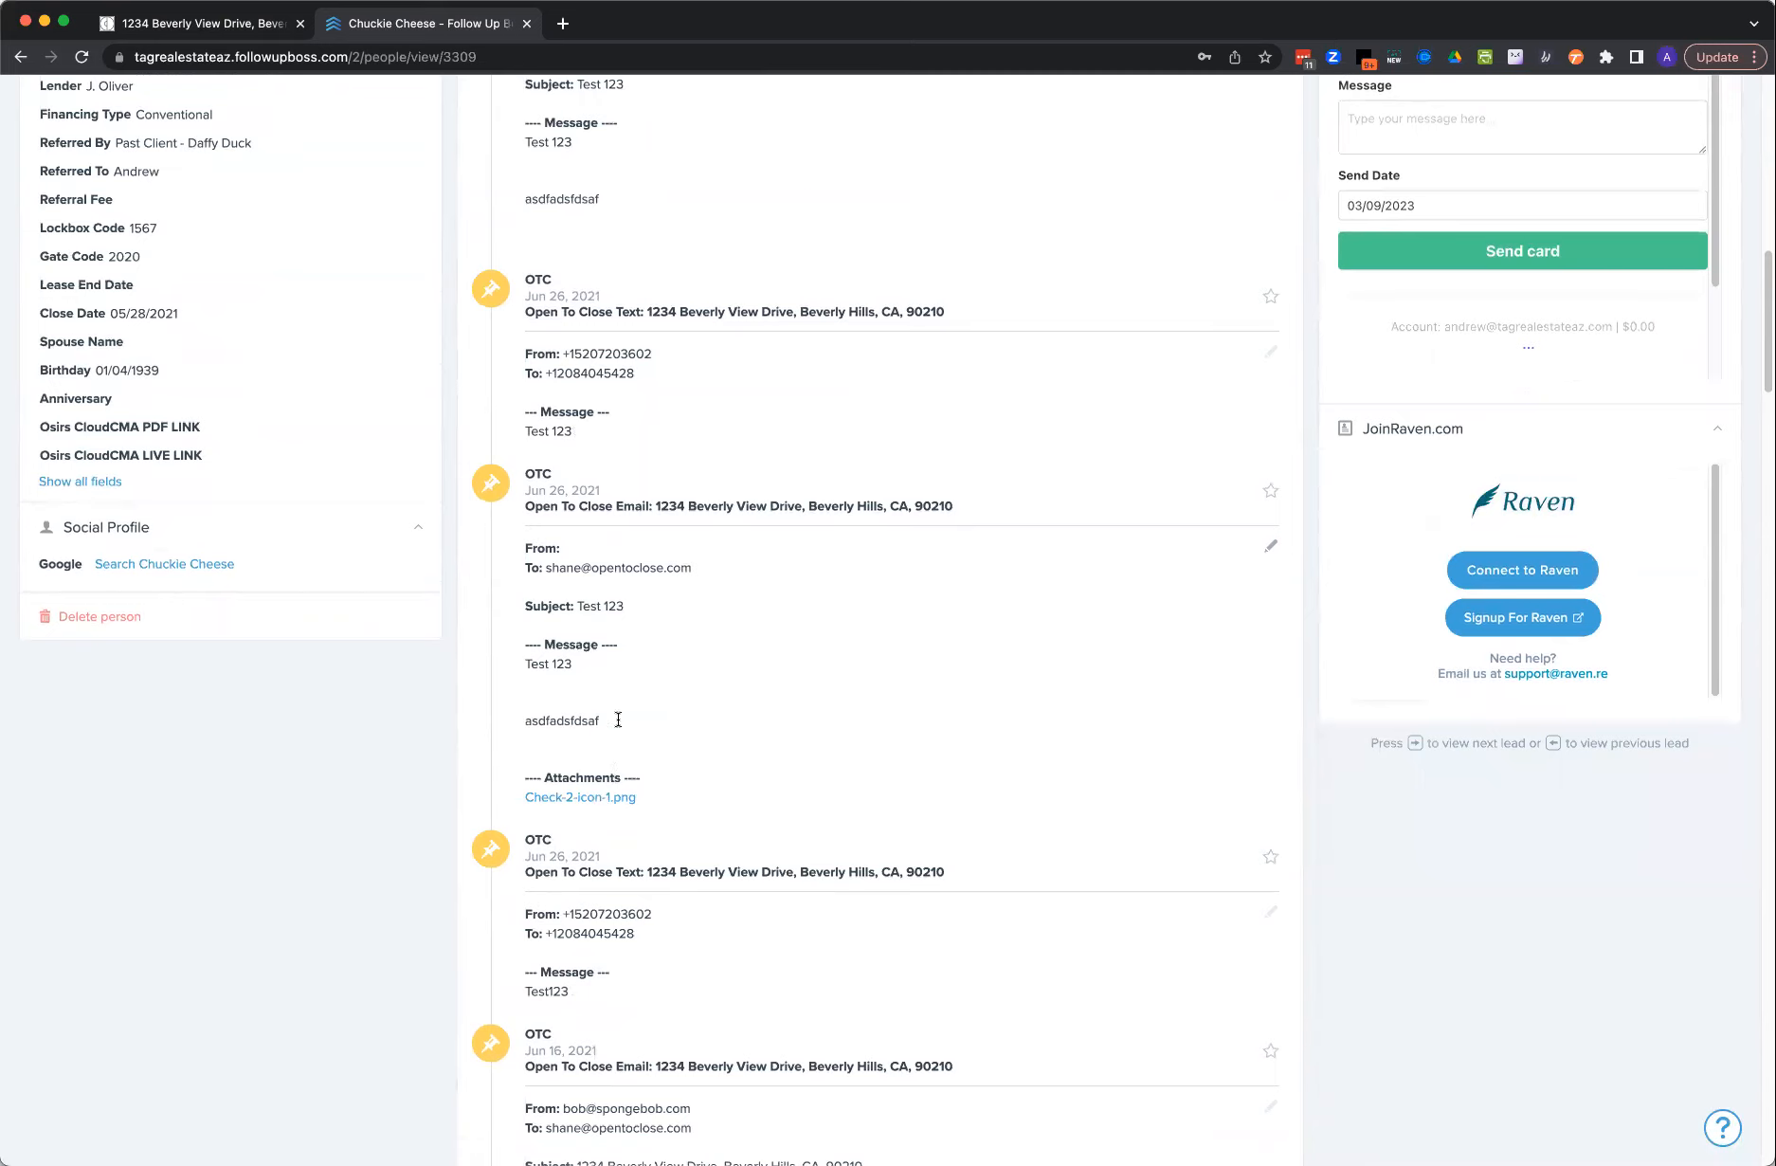
pyautogui.scroll(12, 618, 720)
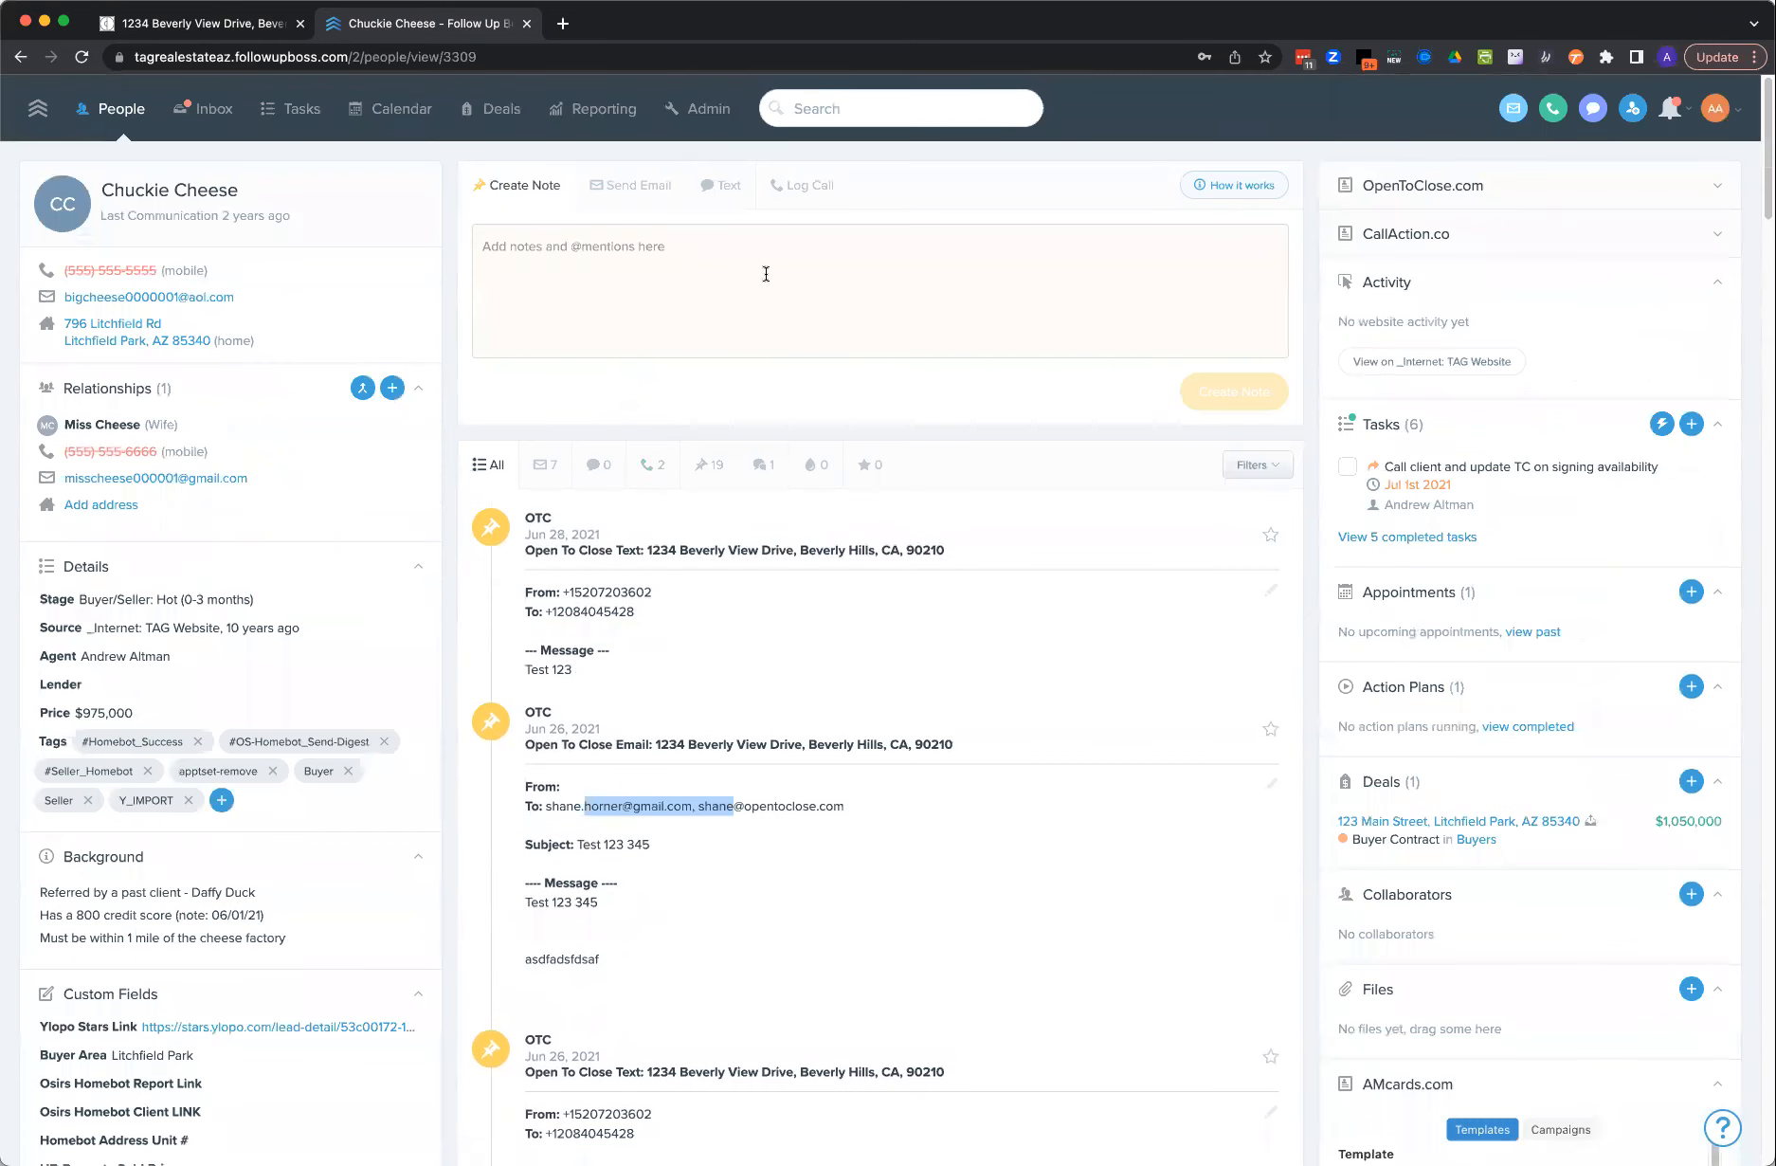
# - Check the Field Data sync option in Open To Close, then switch back to Follow Up Boss and review the contact's custom fields
pyautogui.click(216, 32)
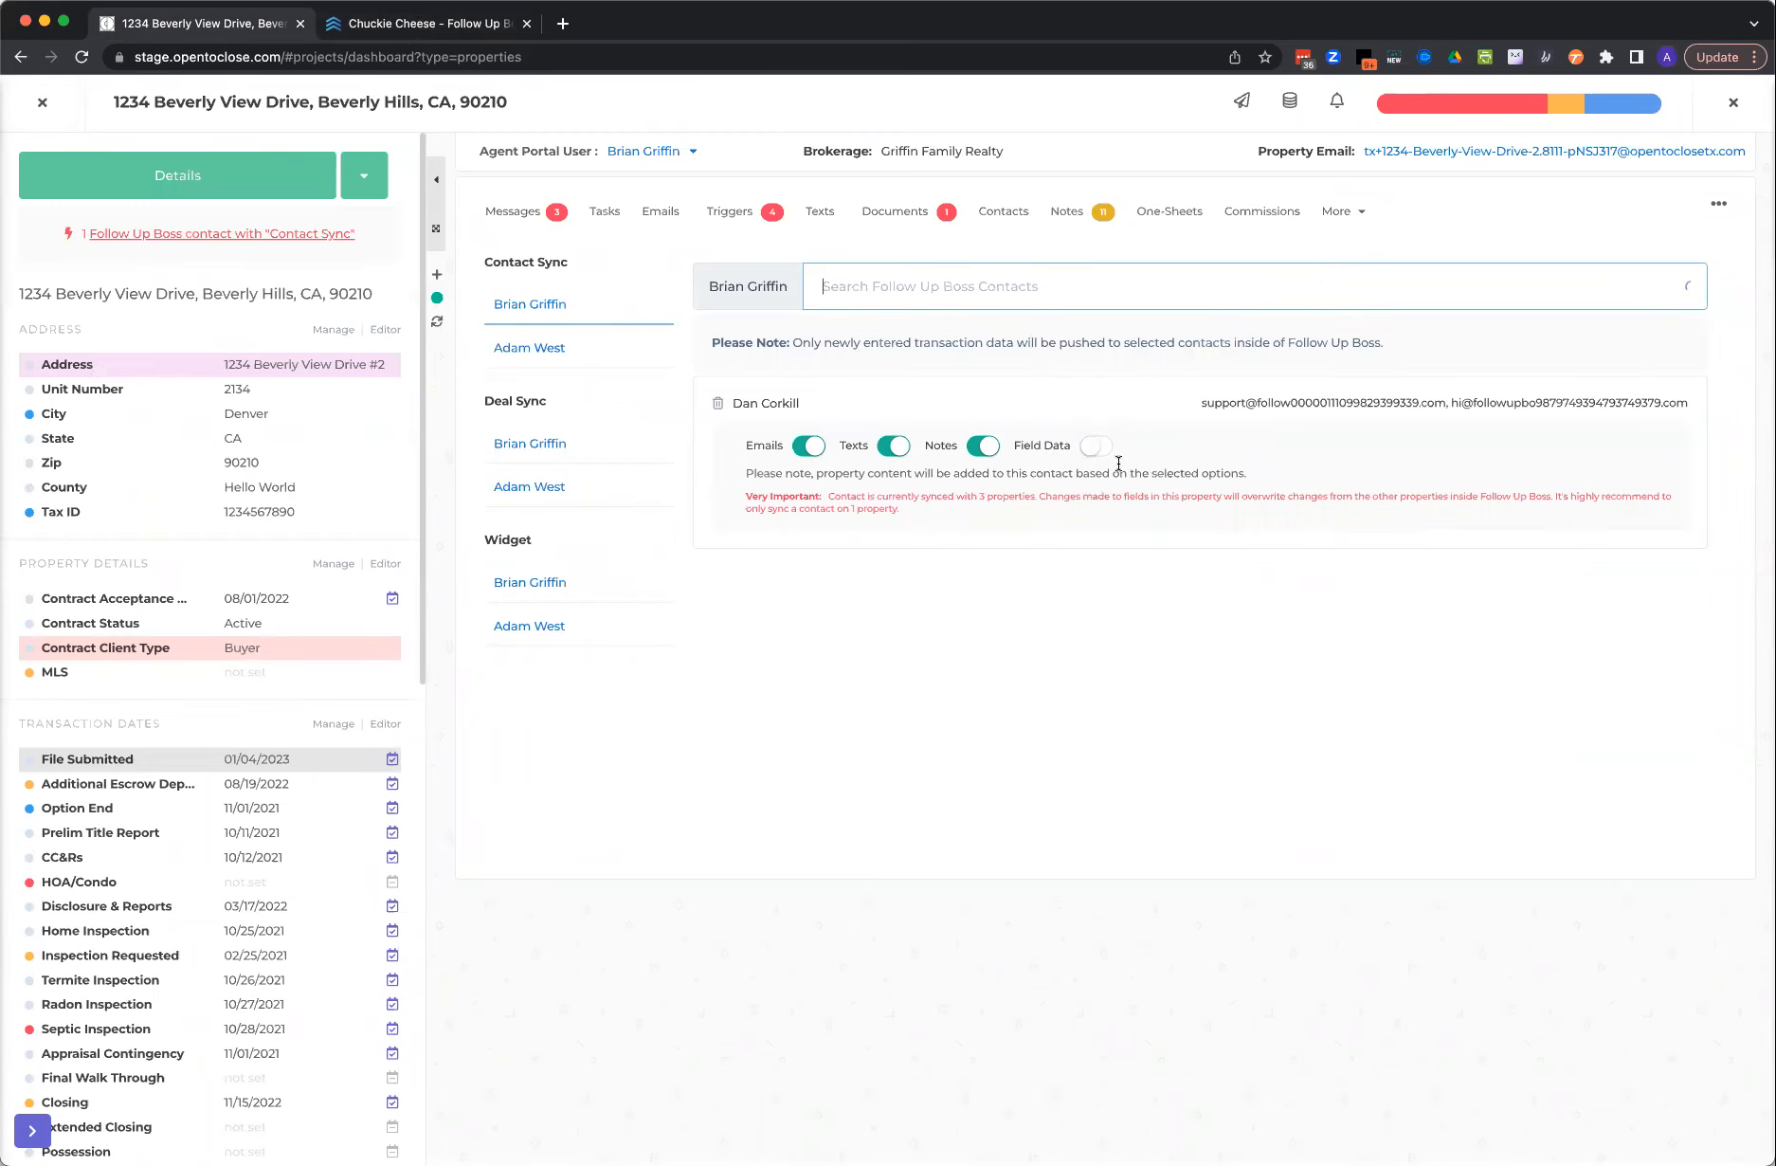
pyautogui.click(465, 23)
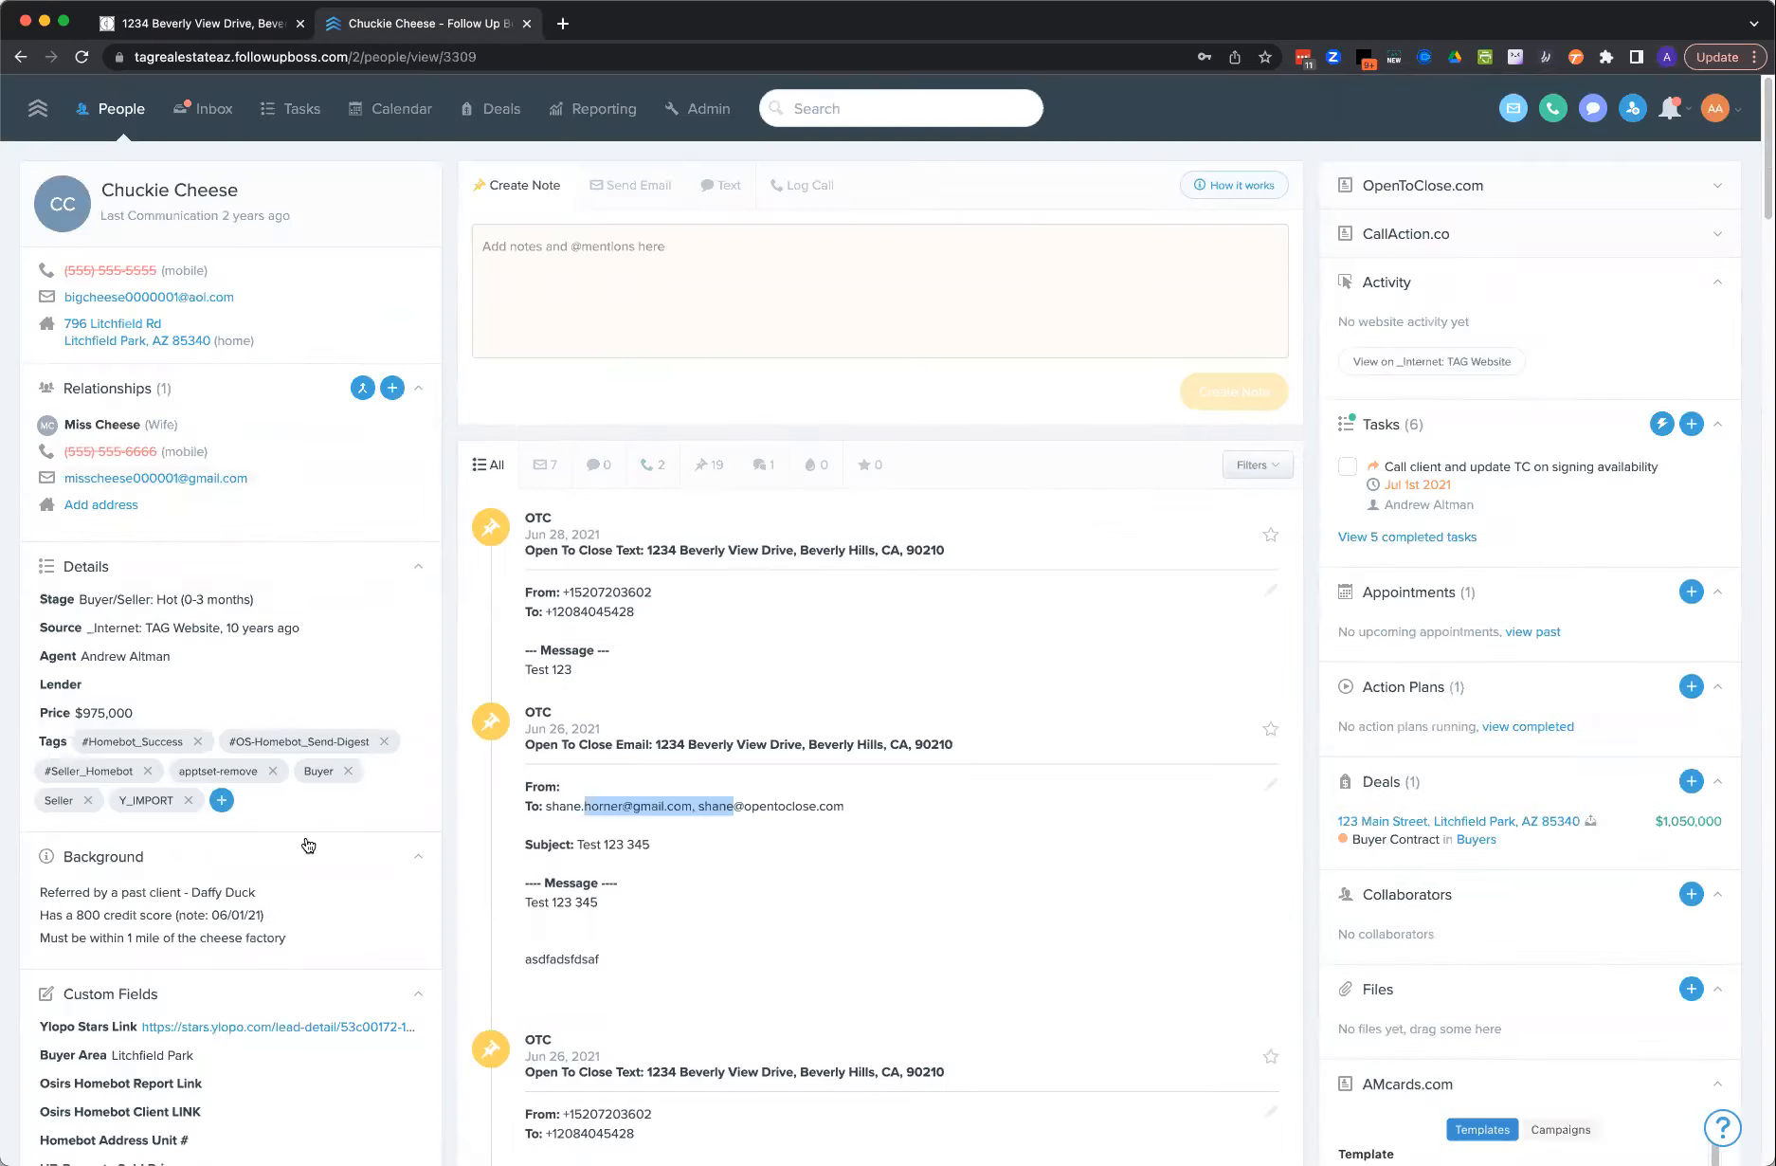
pyautogui.scroll(-10, 237, 664)
pyautogui.scroll(-3, 277, 673)
pyautogui.scroll(15, 273, 676)
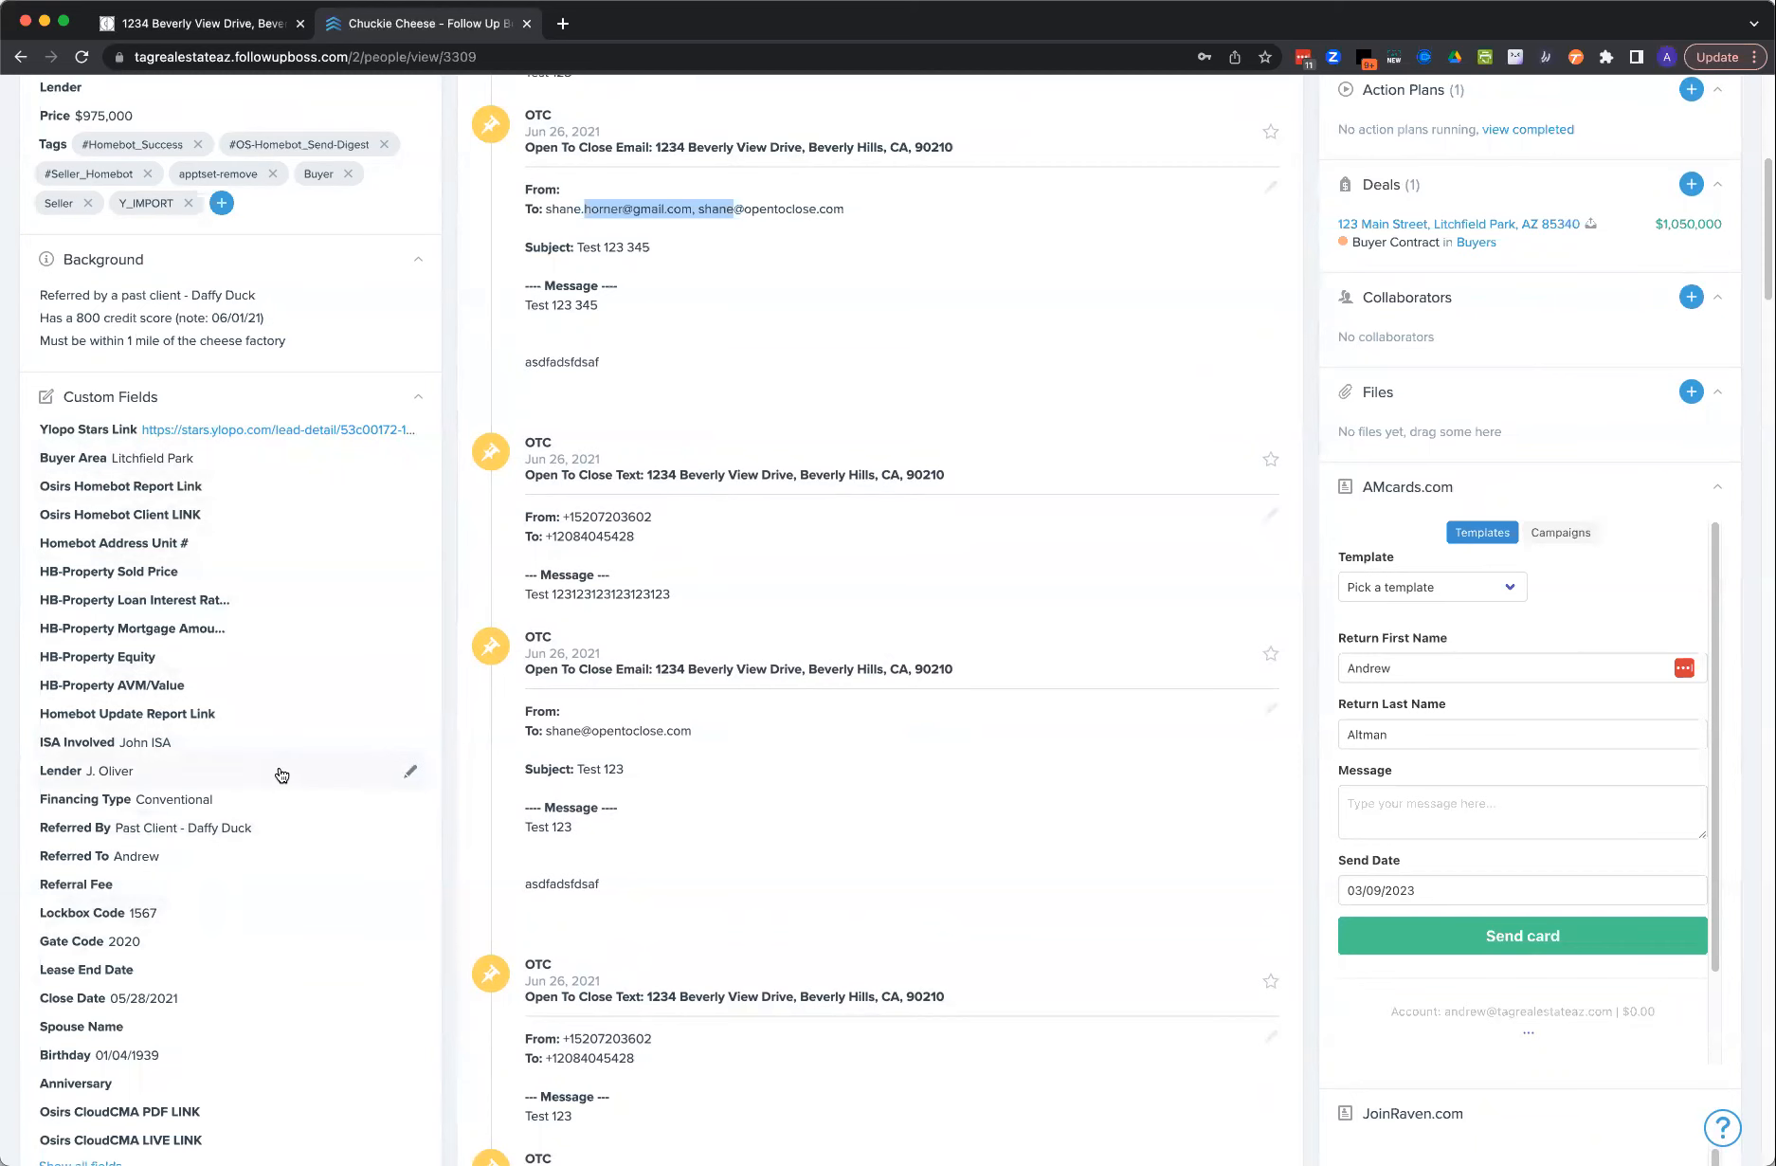
pyautogui.scroll(3, 282, 775)
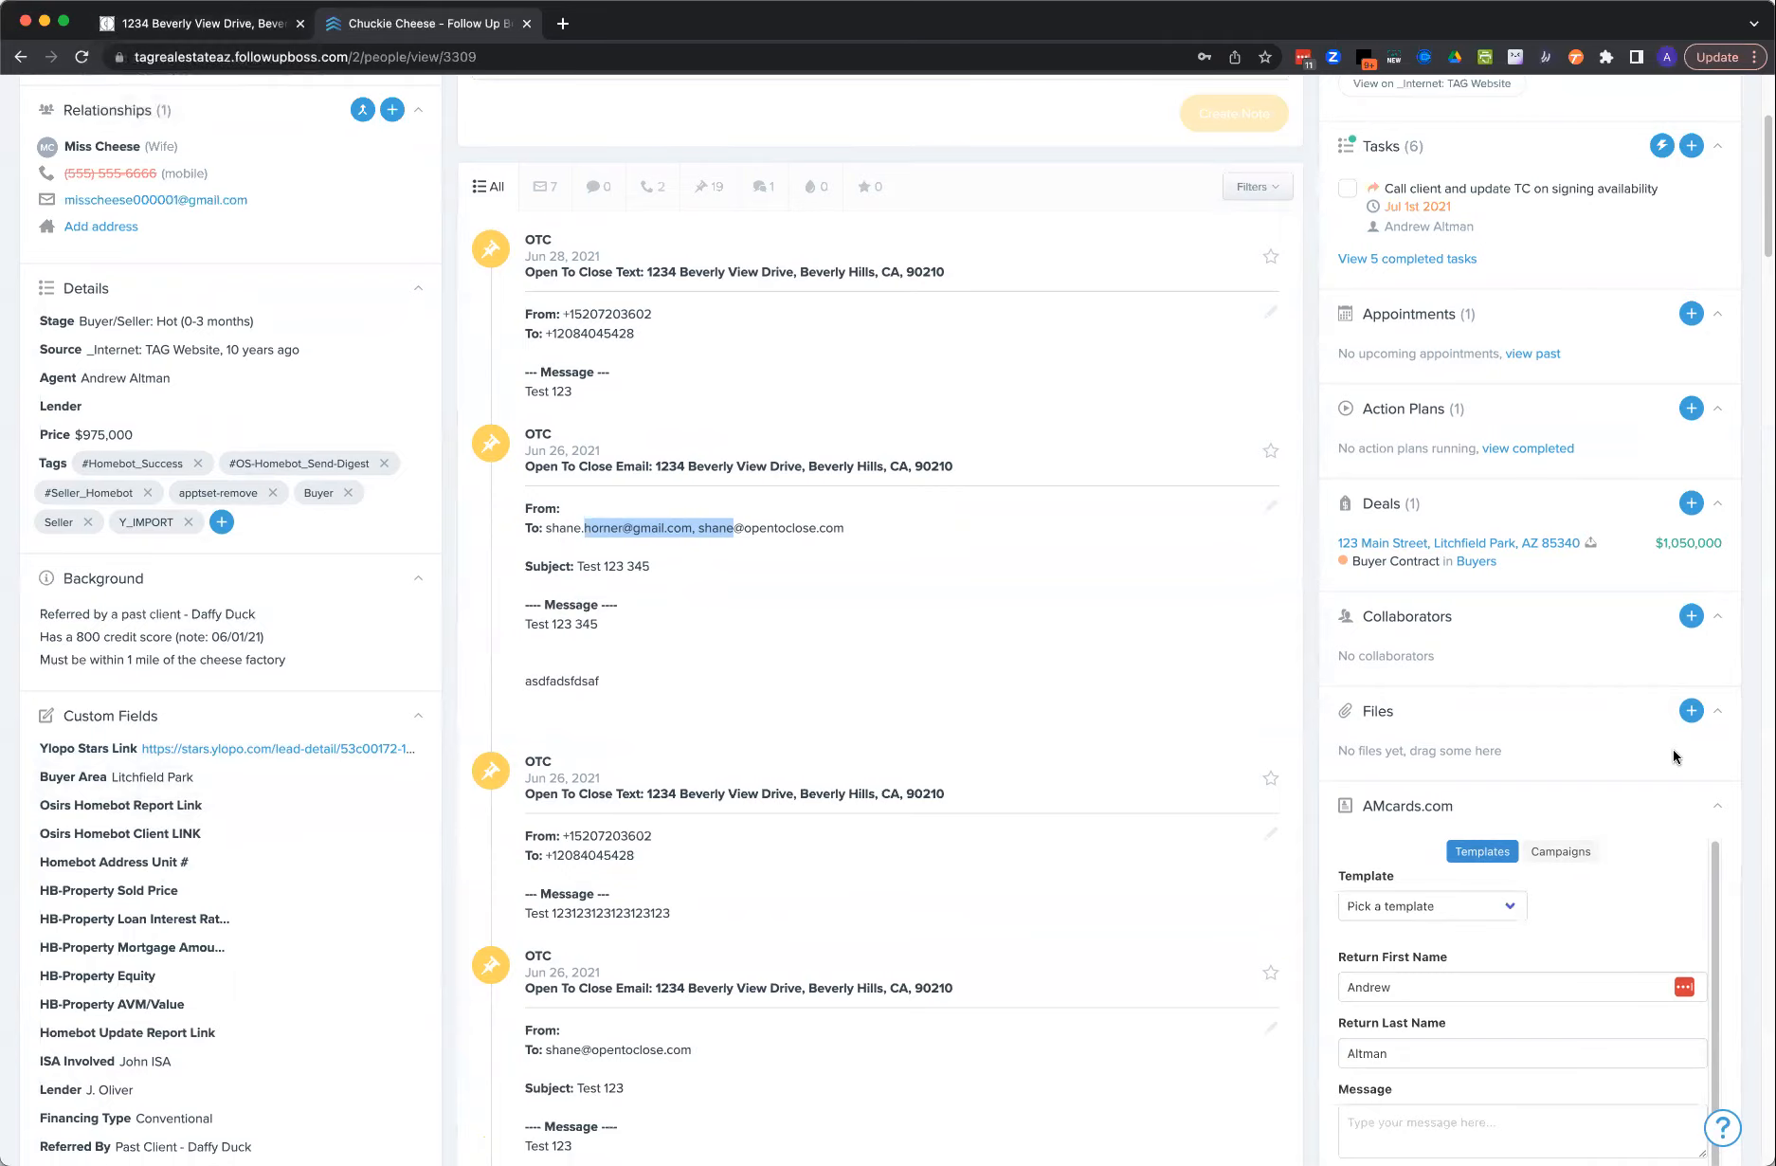
pyautogui.scroll(-4, 1617, 758)
pyautogui.scroll(-8, 1617, 759)
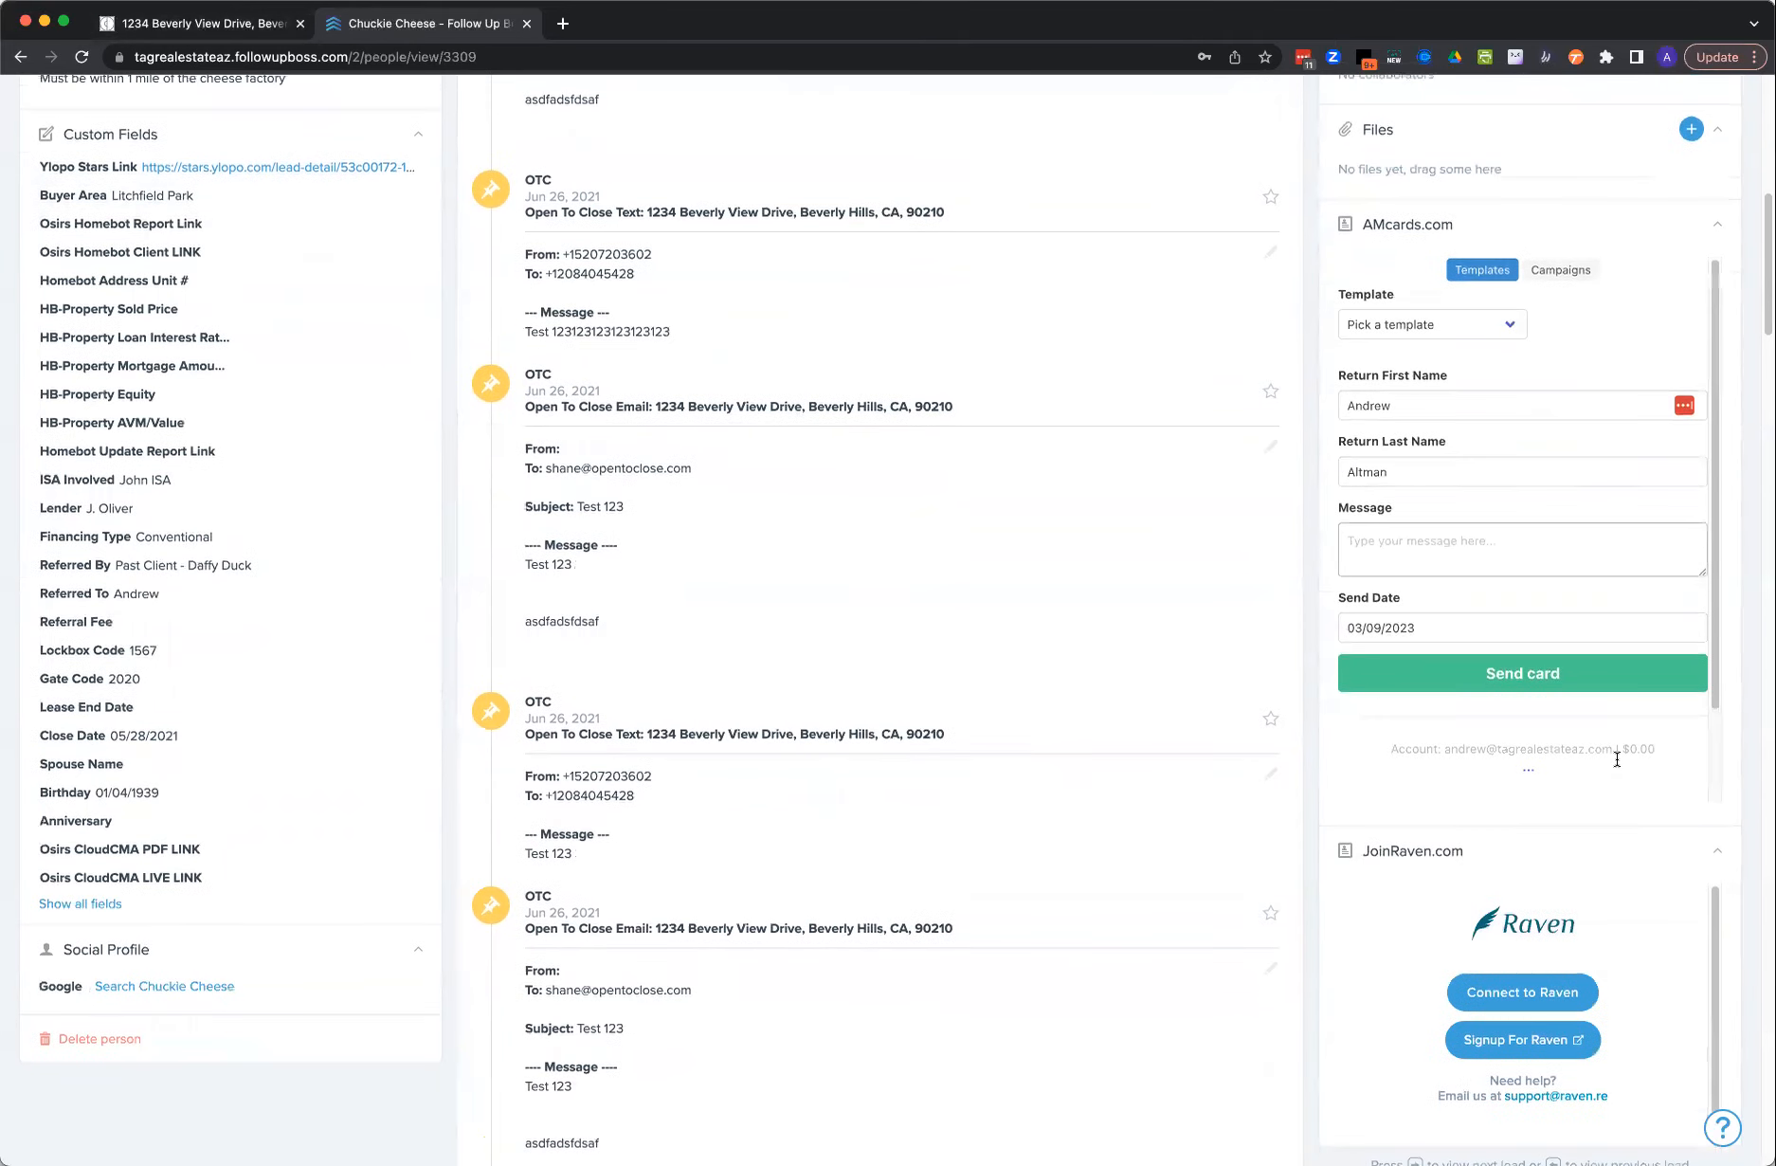
pyautogui.scroll(6, 1618, 758)
pyautogui.scroll(8, 1617, 757)
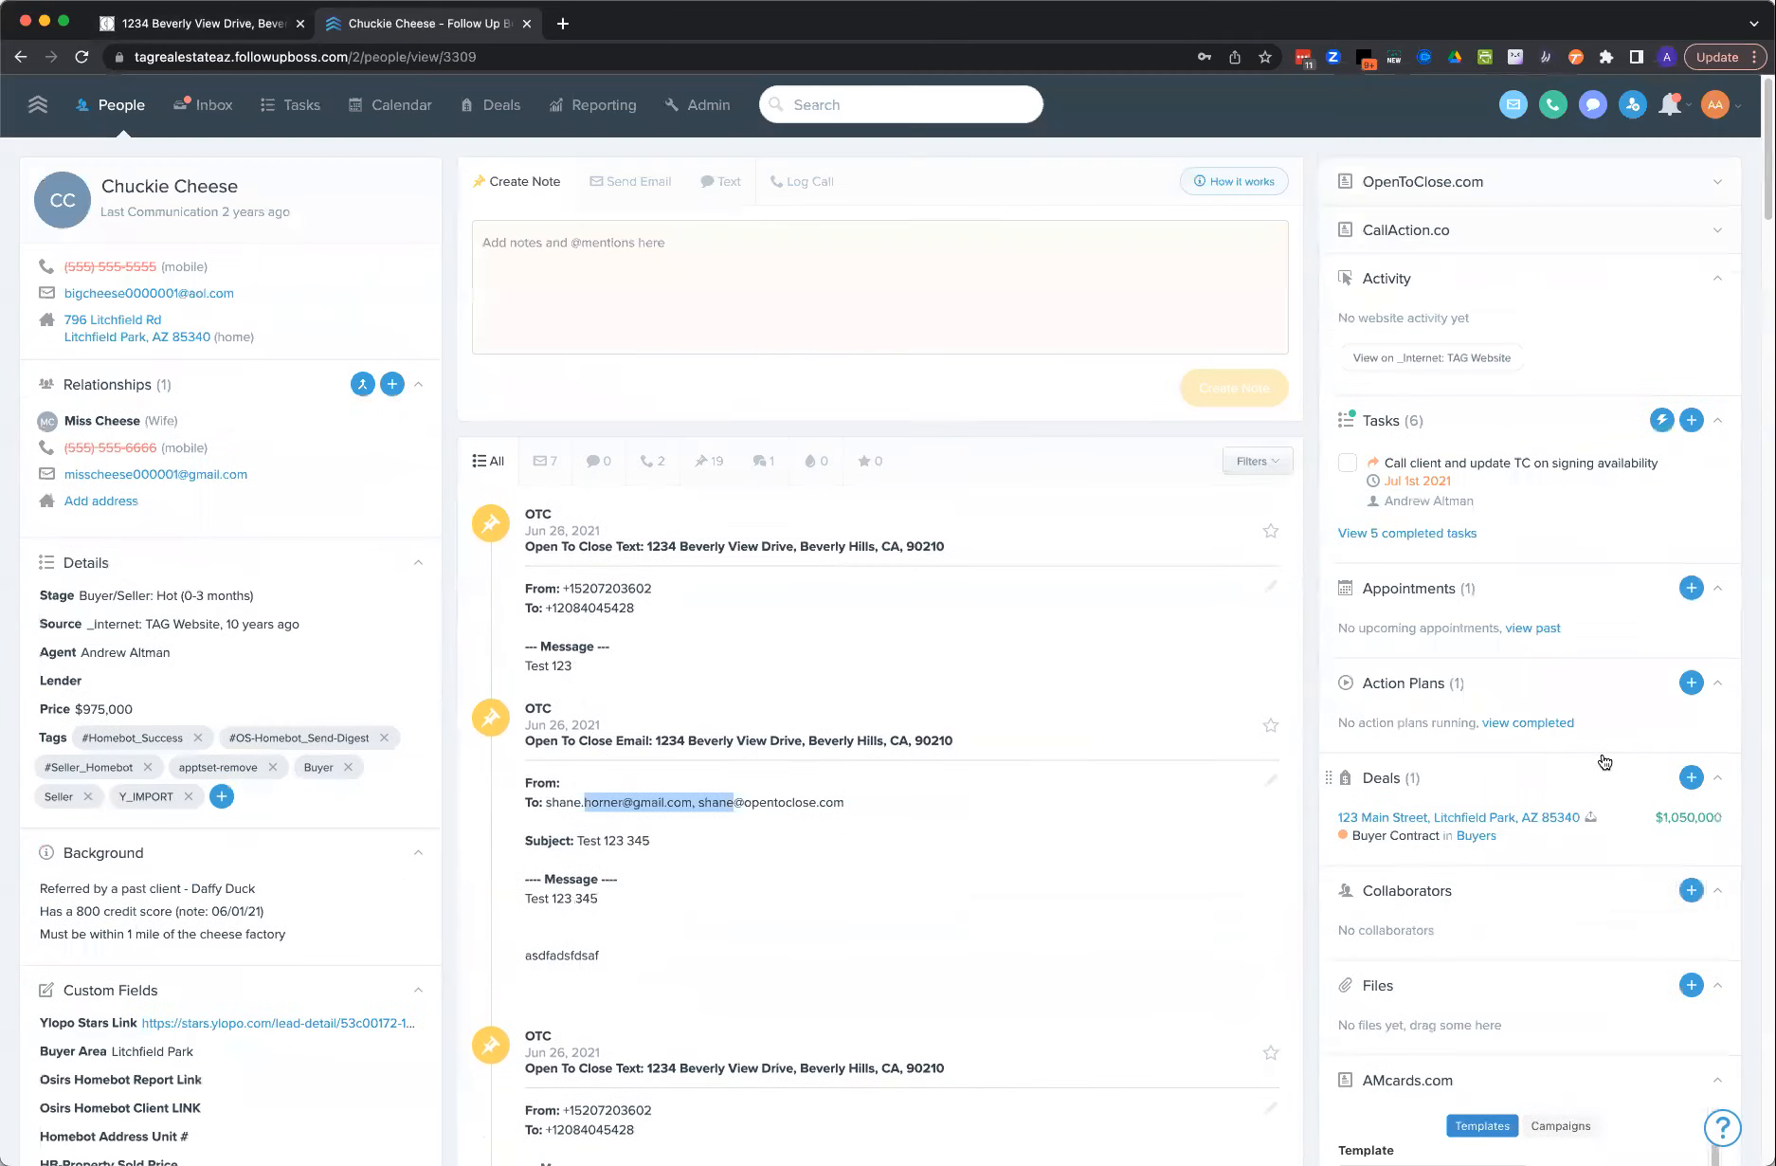
# - View and close the contact's Litchfield Park deal, then open the pipeline and custom field settings for Deals
pyautogui.click(1460, 817)
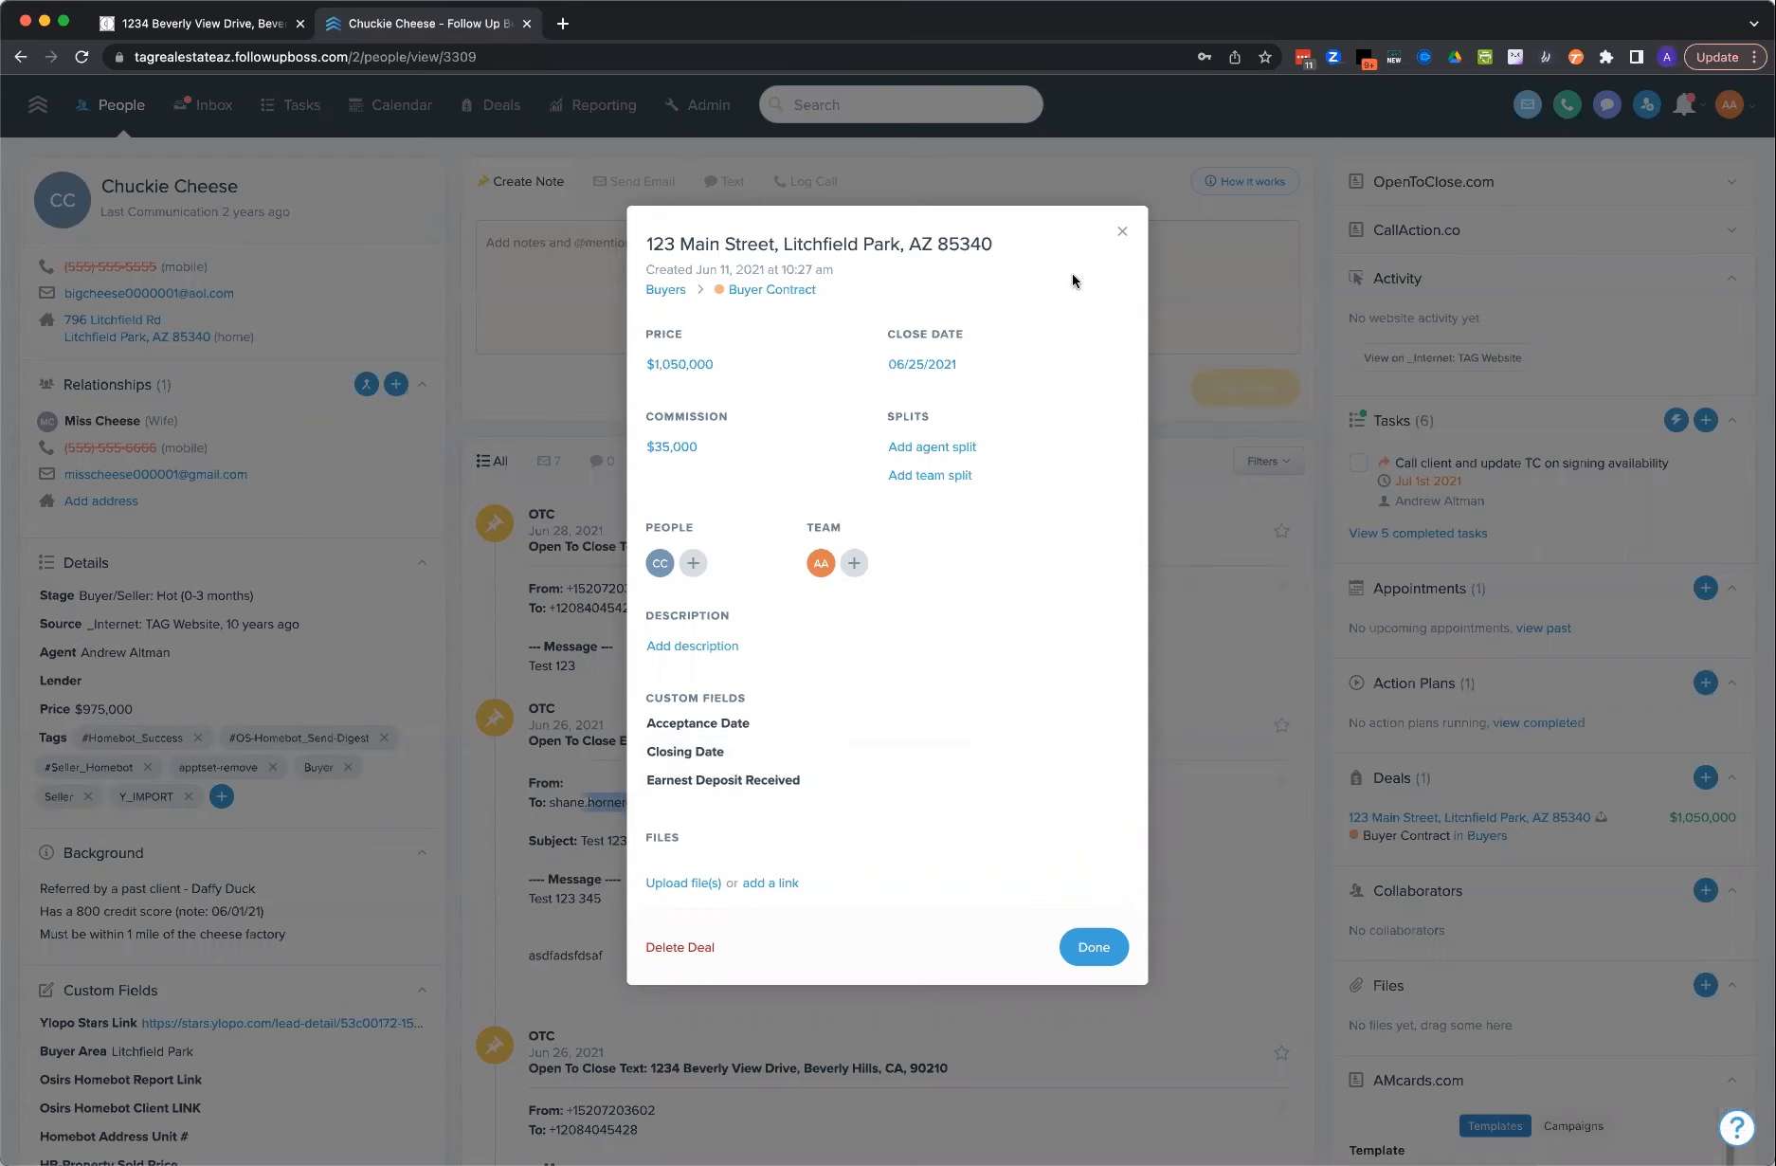
pyautogui.click(1123, 233)
pyautogui.click(489, 106)
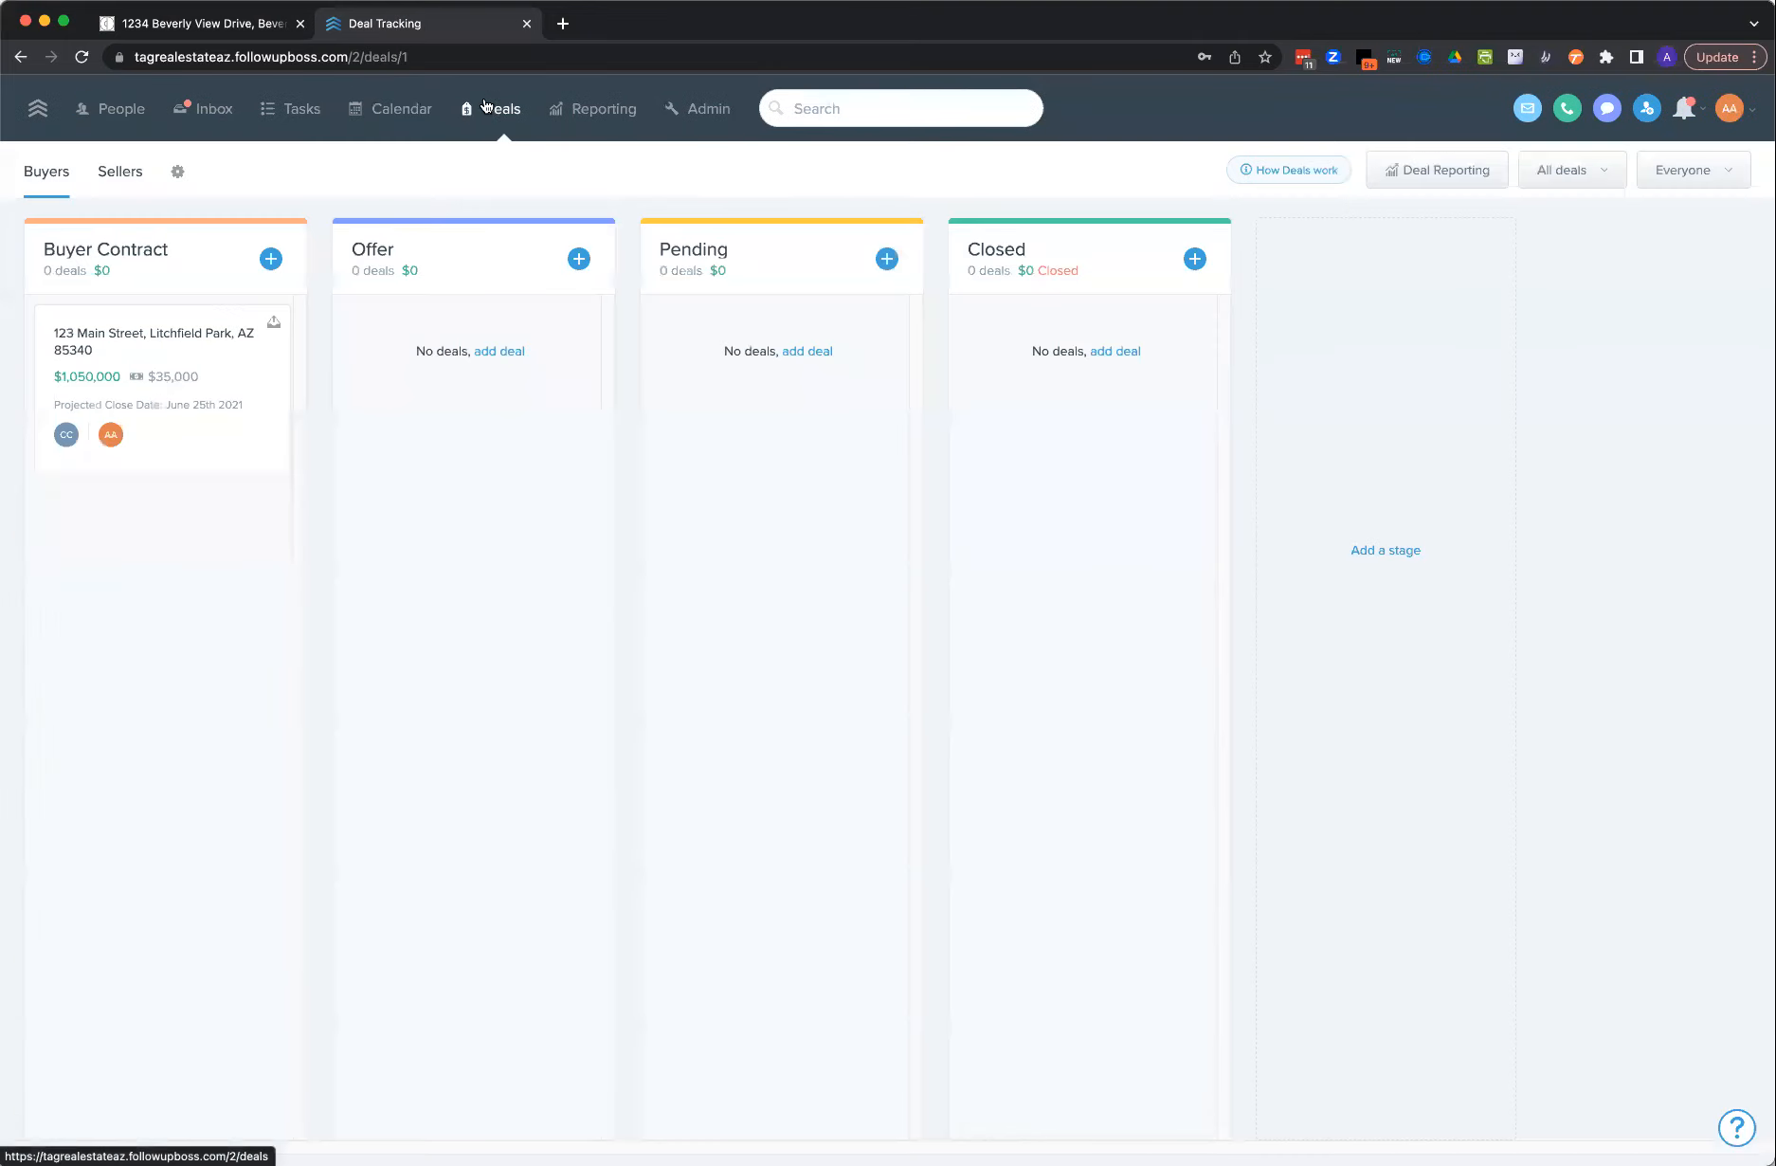
pyautogui.click(177, 174)
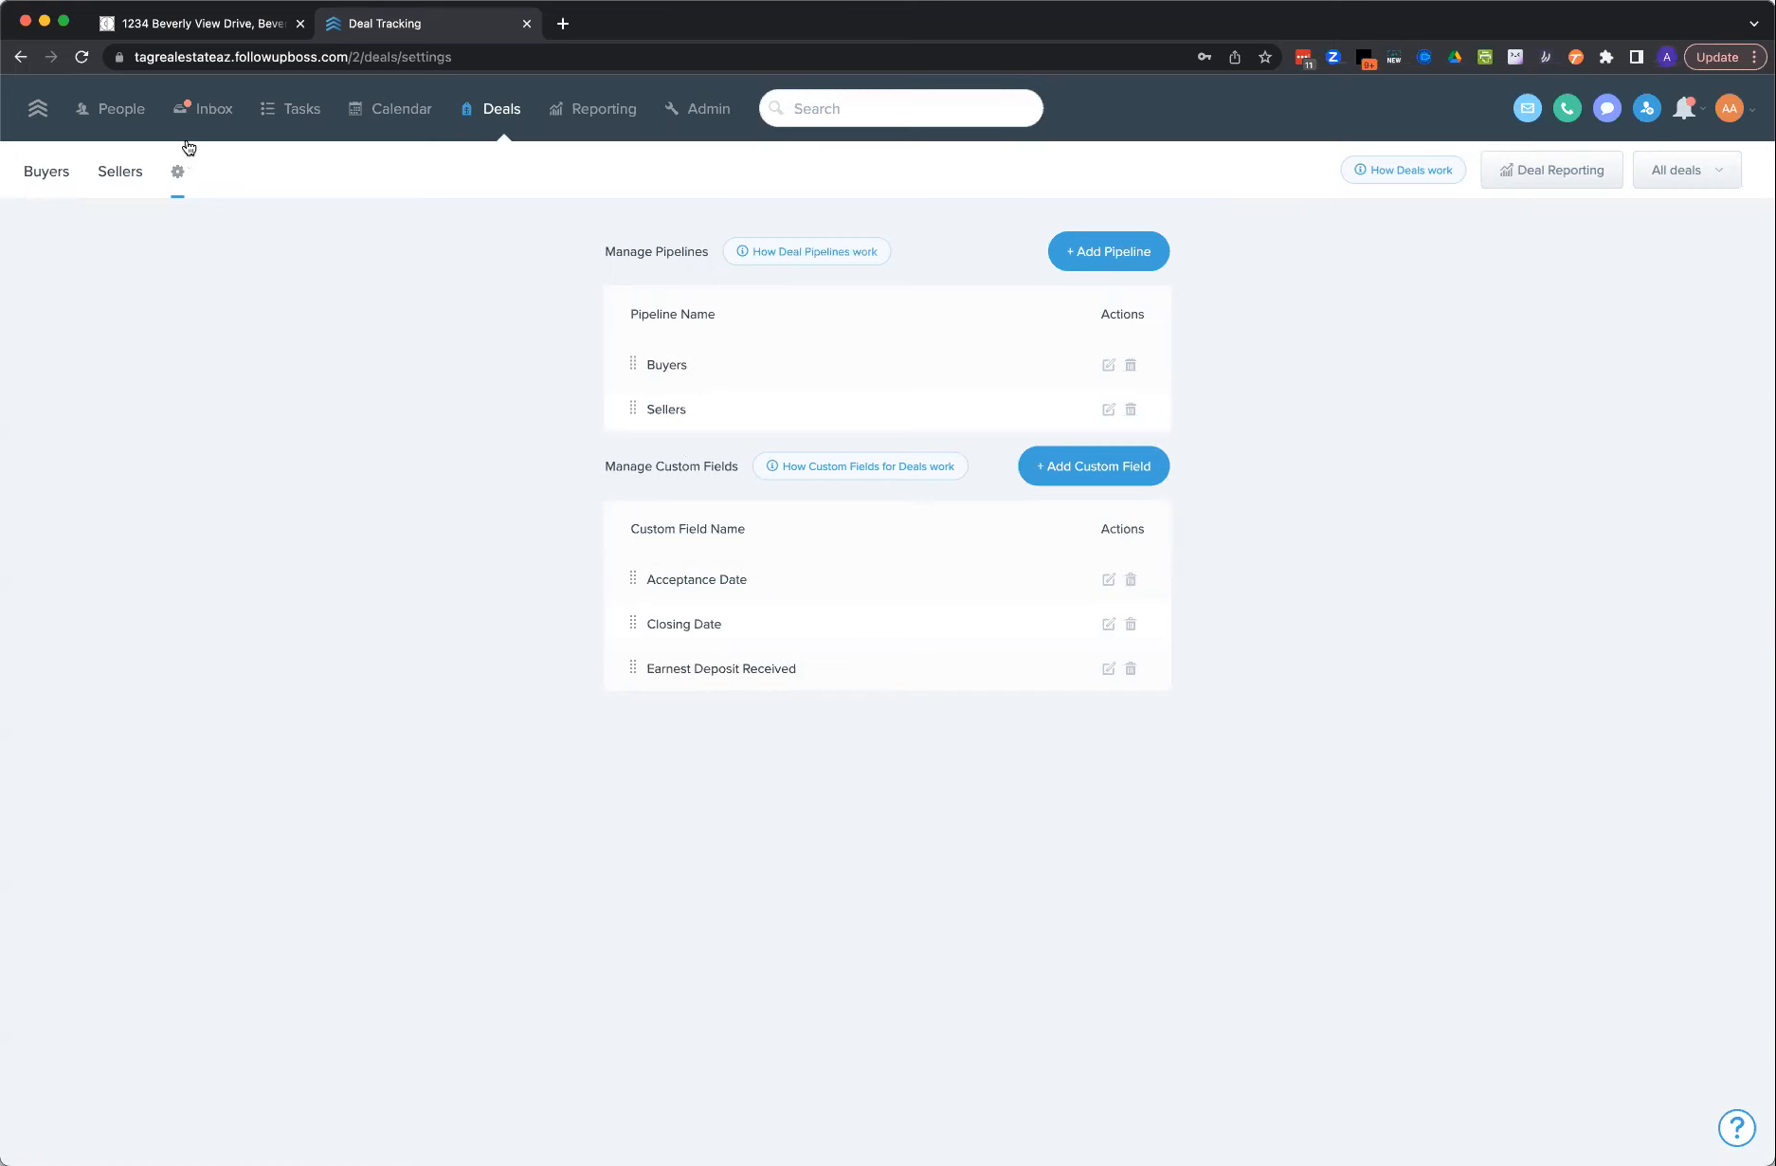
# - Return to the demo contact from the recent search entries, view the Litchfield Park deal's custom fields, and close the deal
pyautogui.click(843, 107)
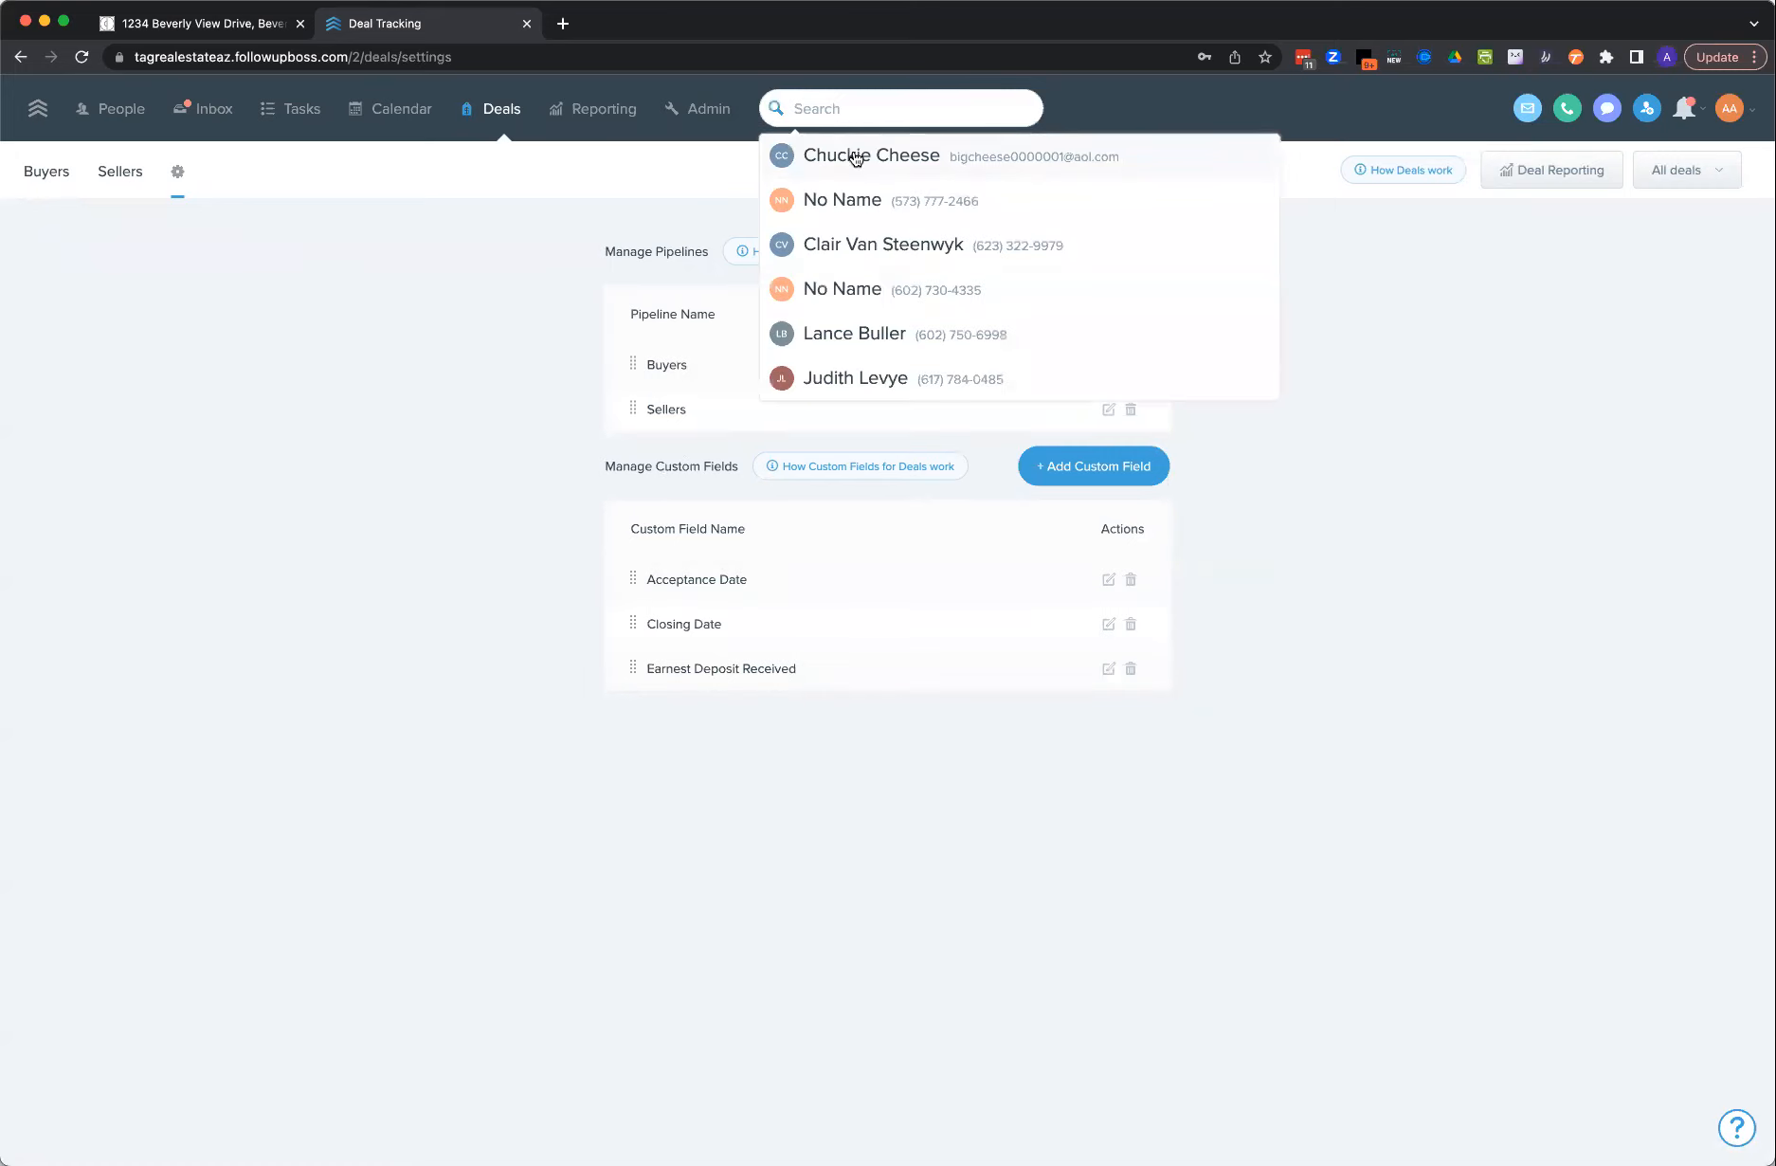
pyautogui.click(852, 156)
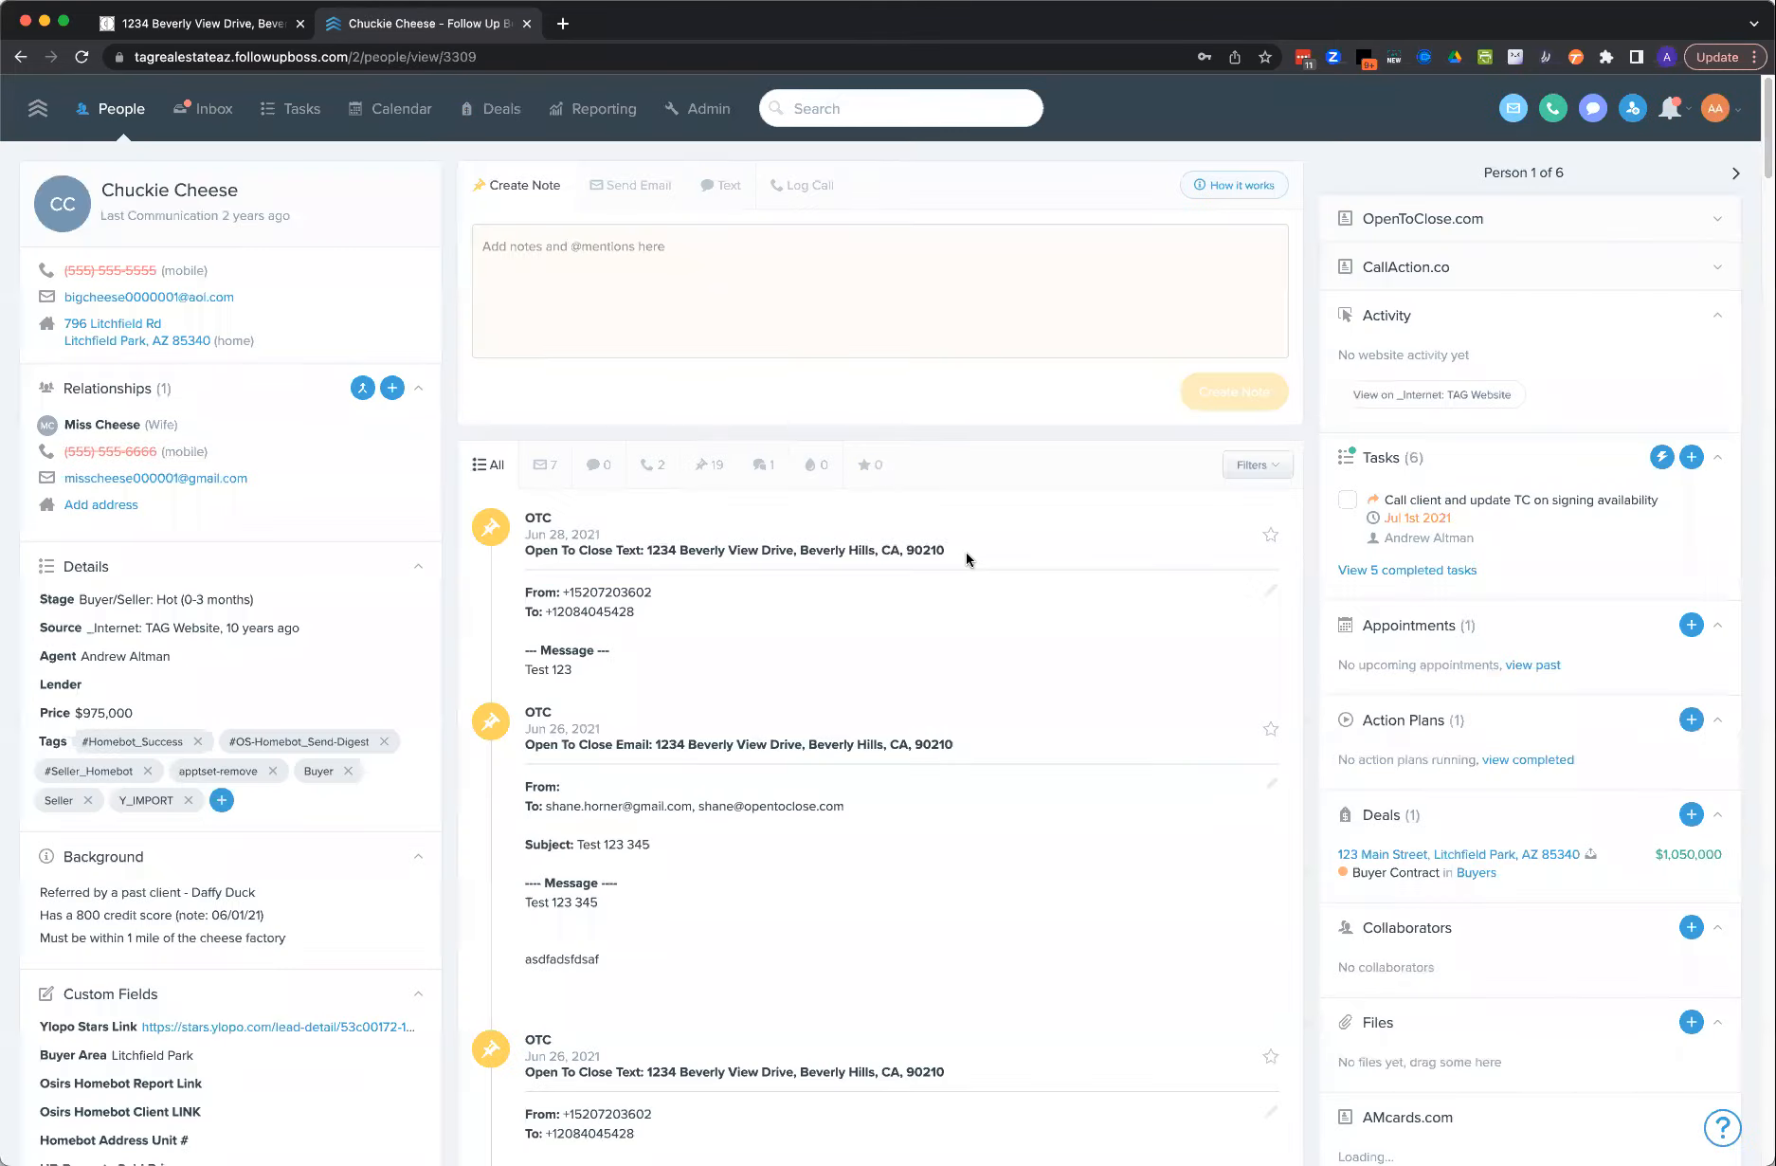
pyautogui.click(1494, 854)
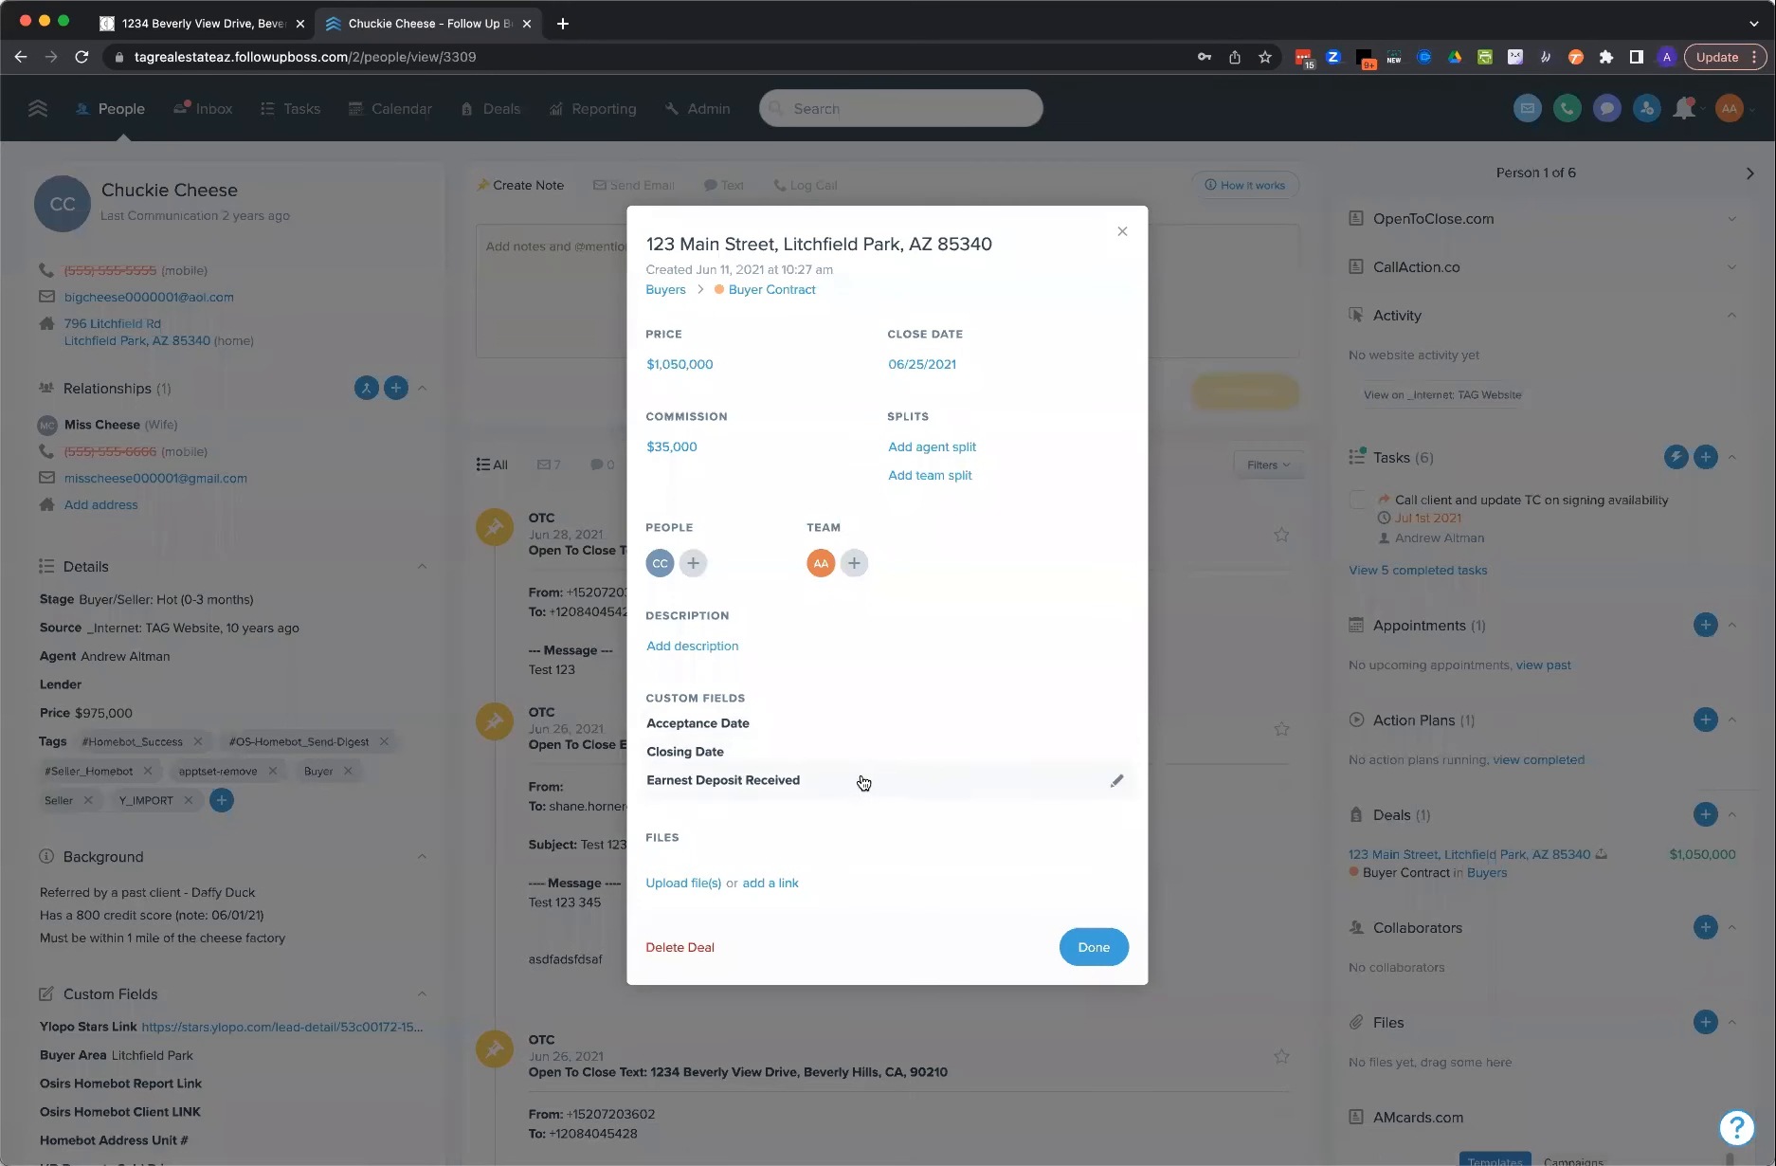
pyautogui.click(1123, 235)
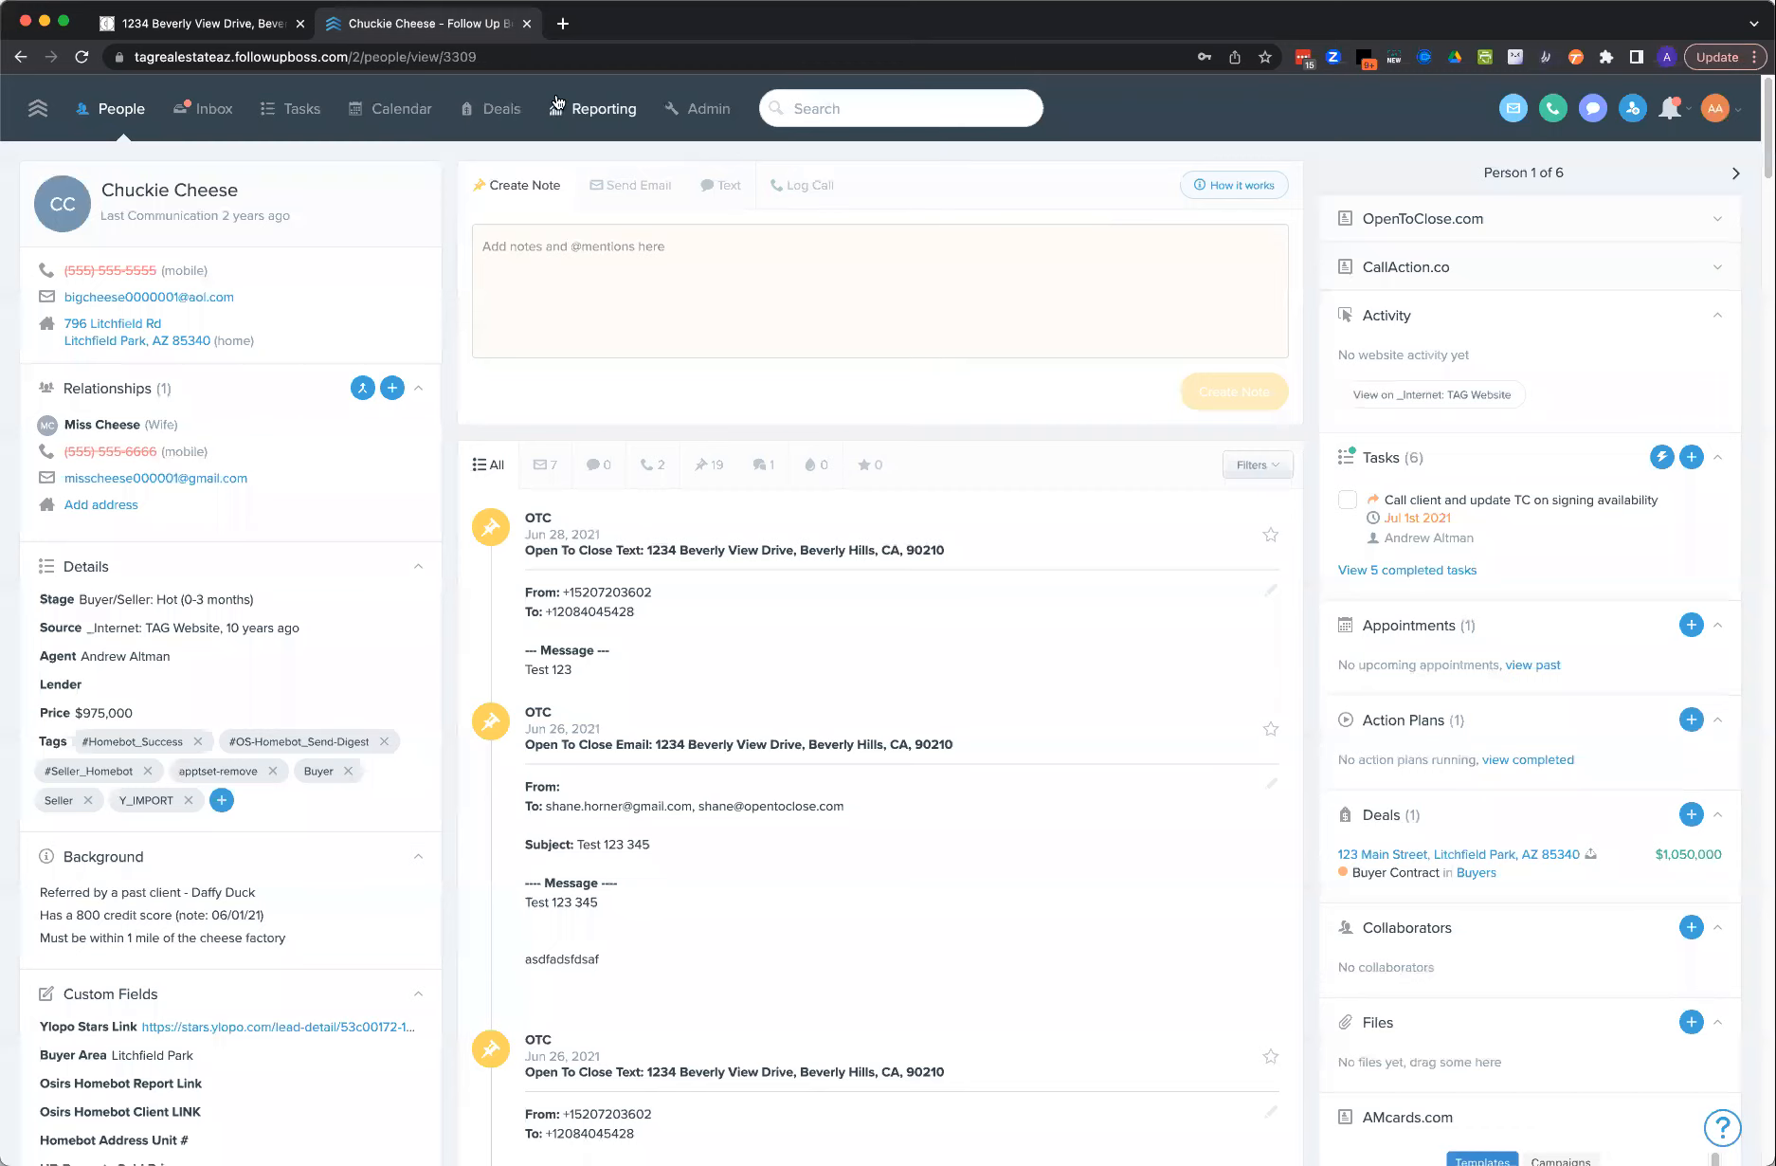
# - Switch to Open To Close, open the first agent's Deal Sync settings, and view the property values selectable for Projected Close Date and Price
pyautogui.click(247, 26)
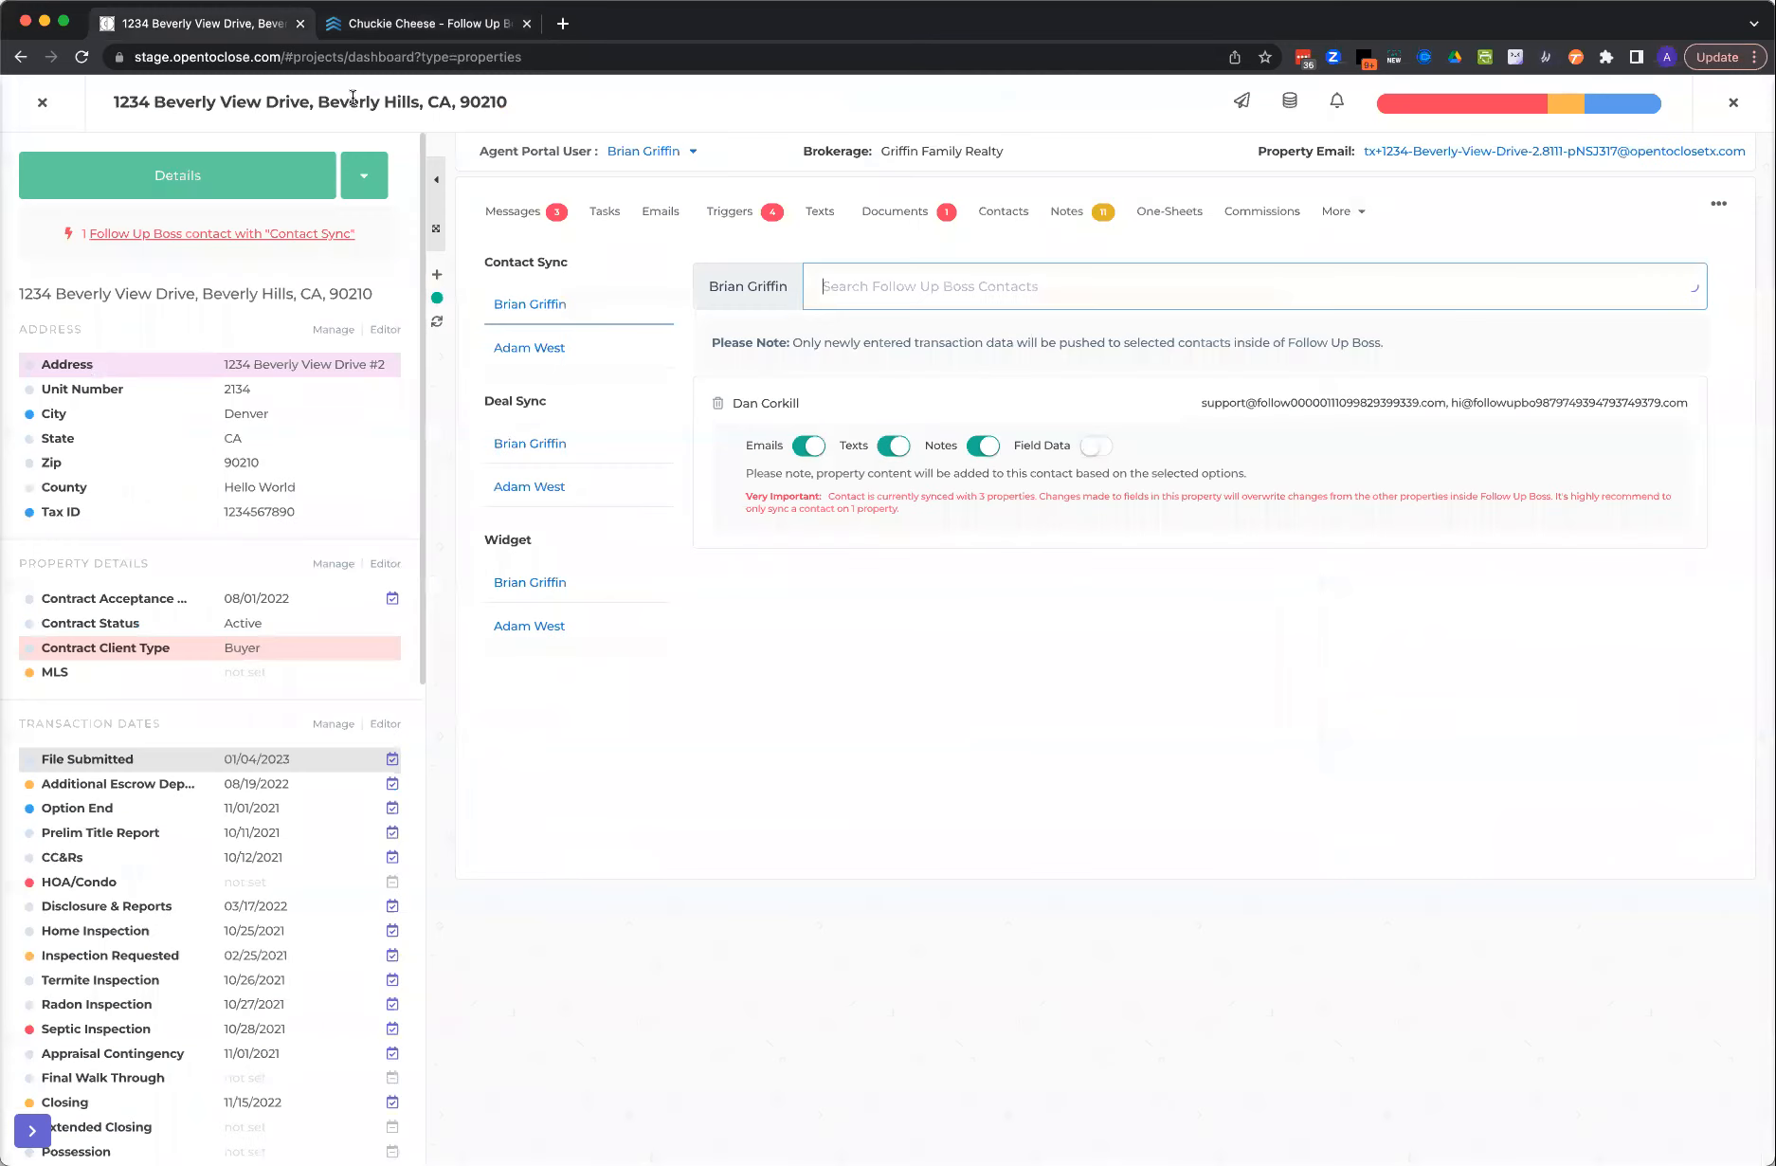
pyautogui.click(517, 444)
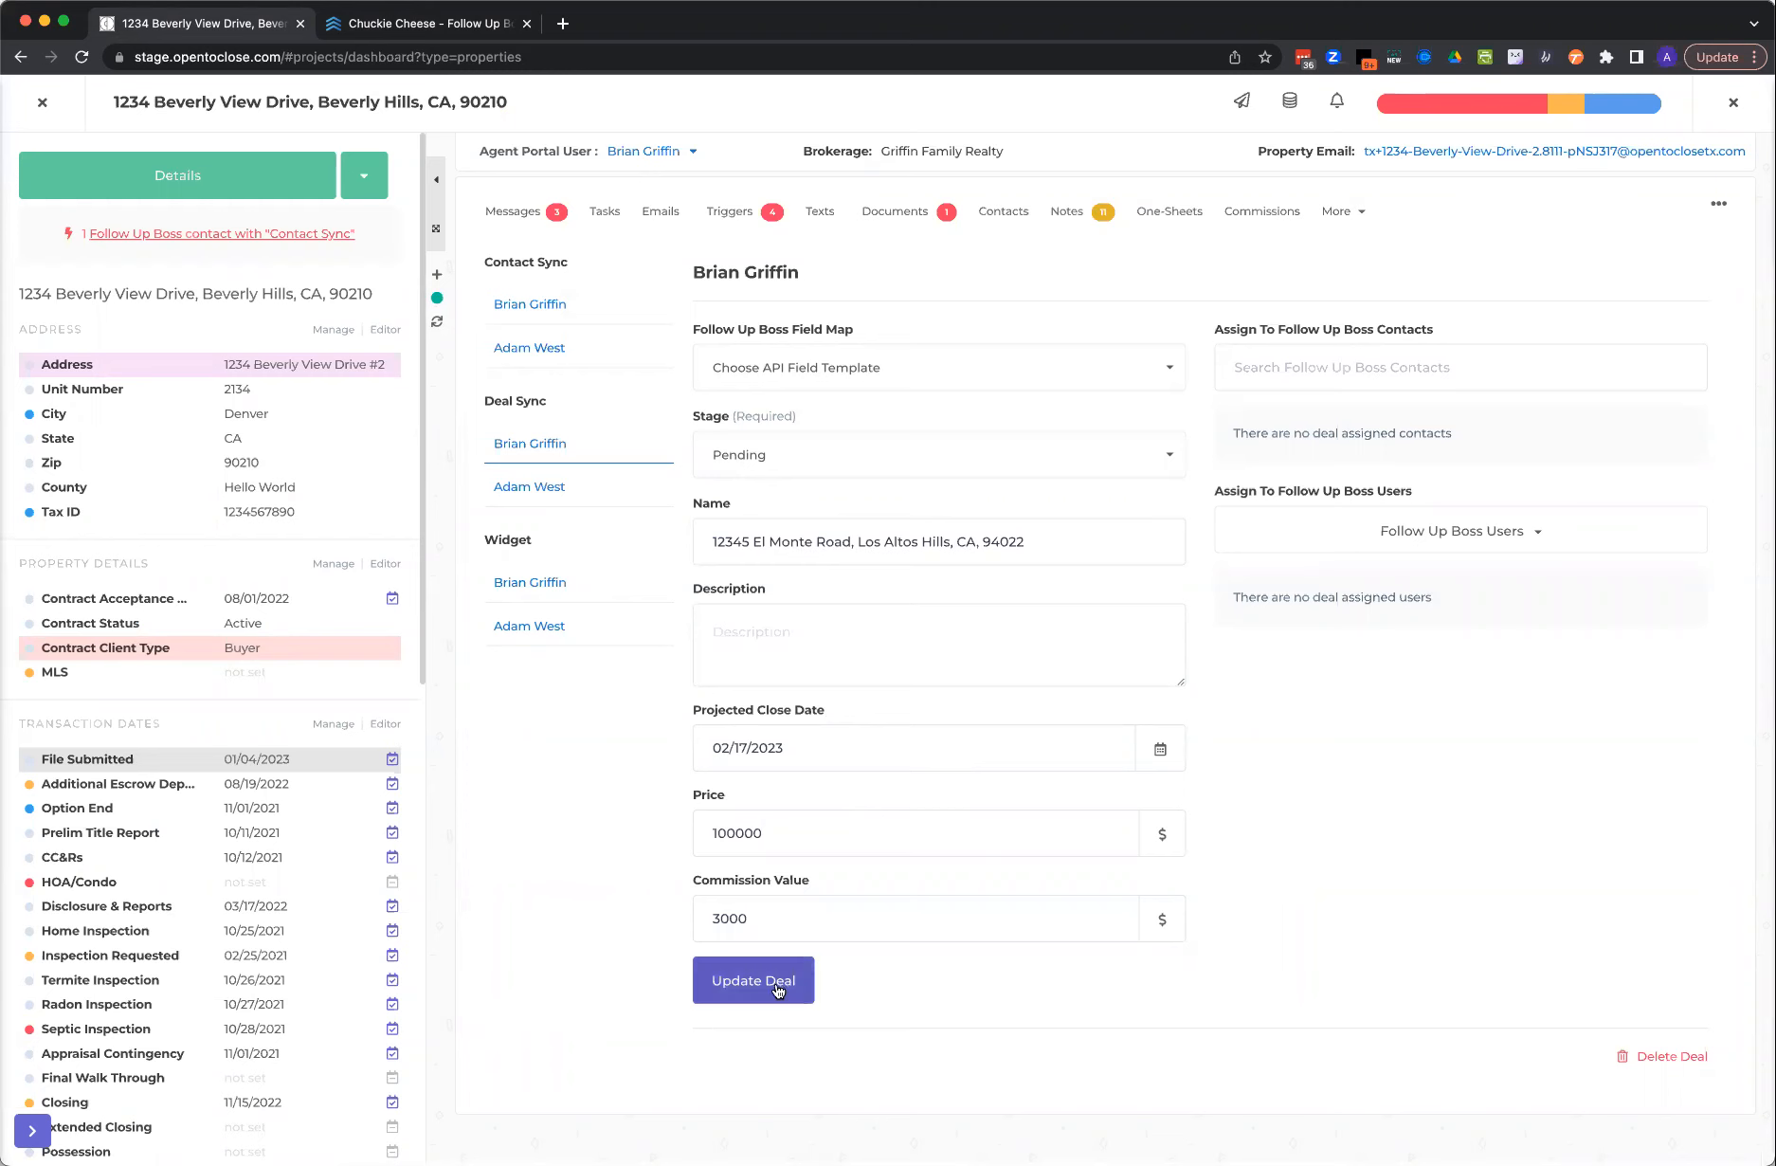
pyautogui.click(1161, 752)
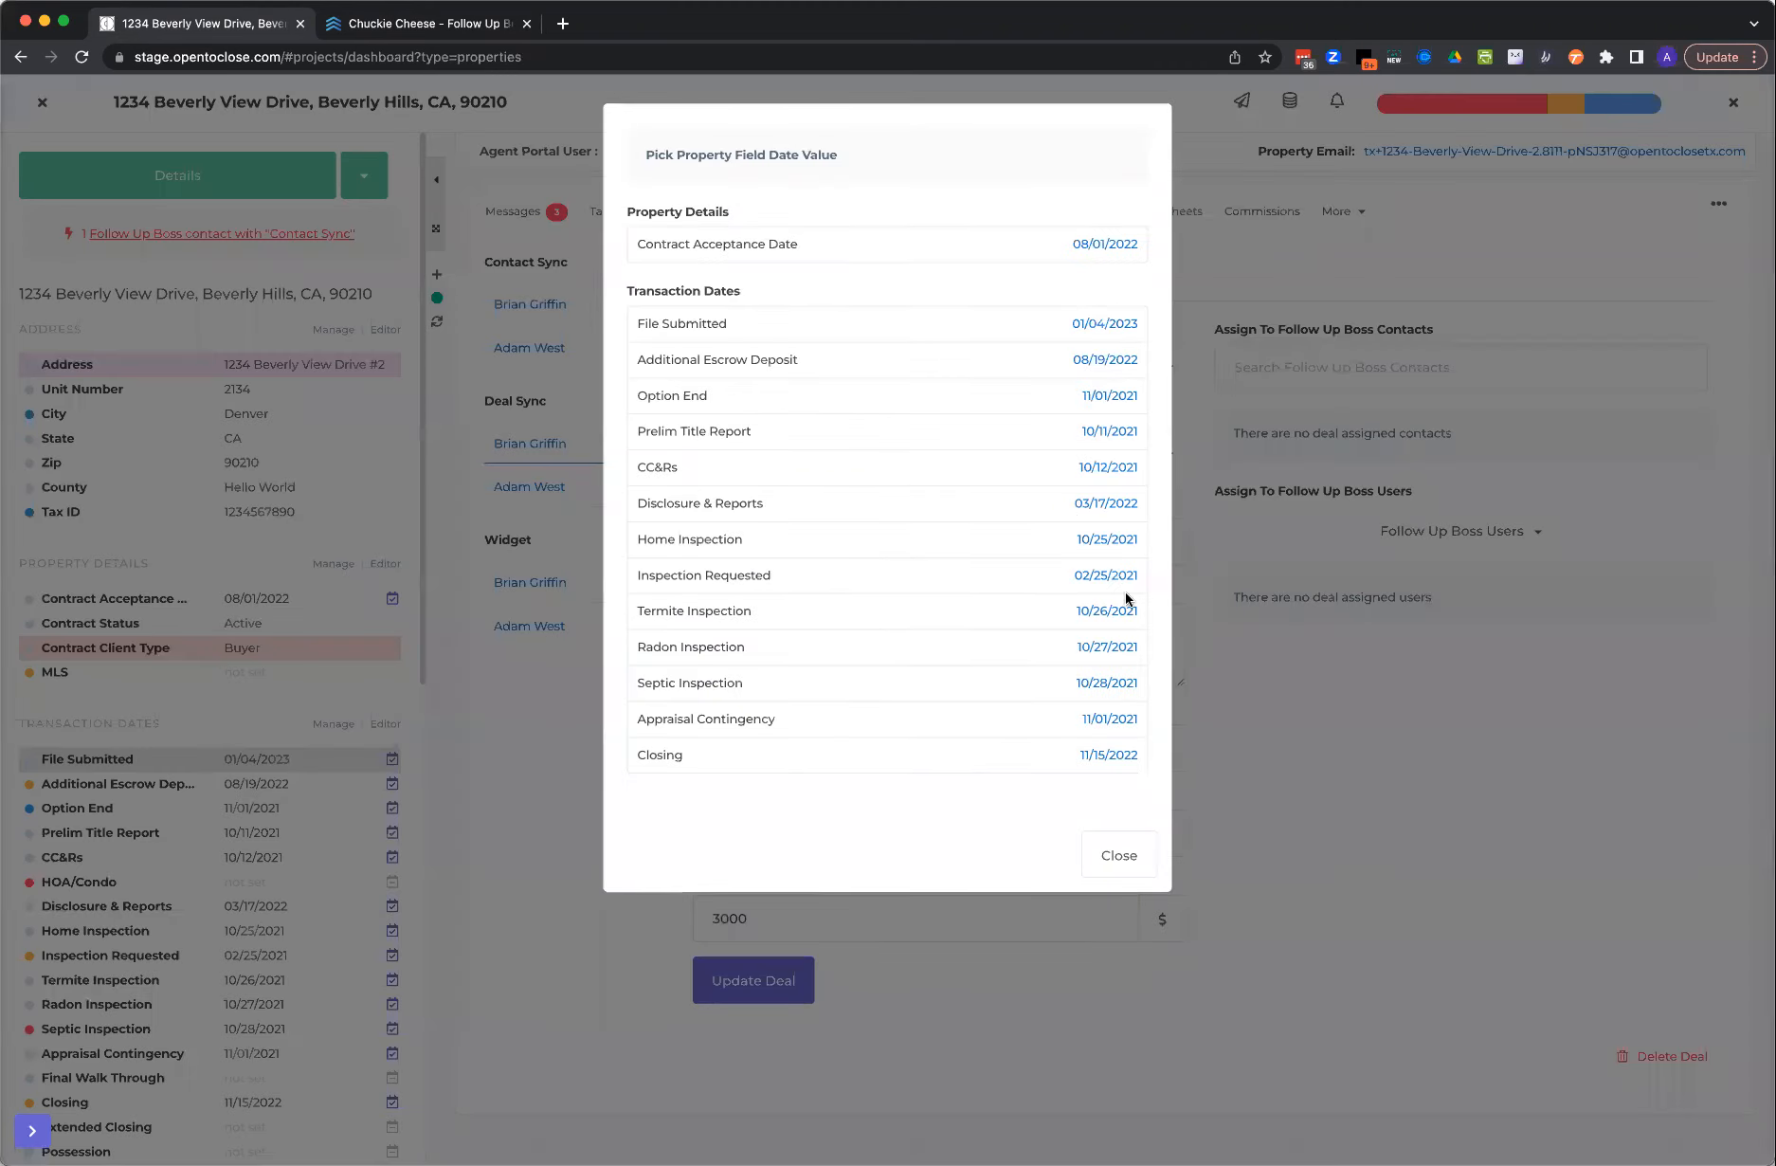
pyautogui.click(1117, 850)
pyautogui.click(1162, 838)
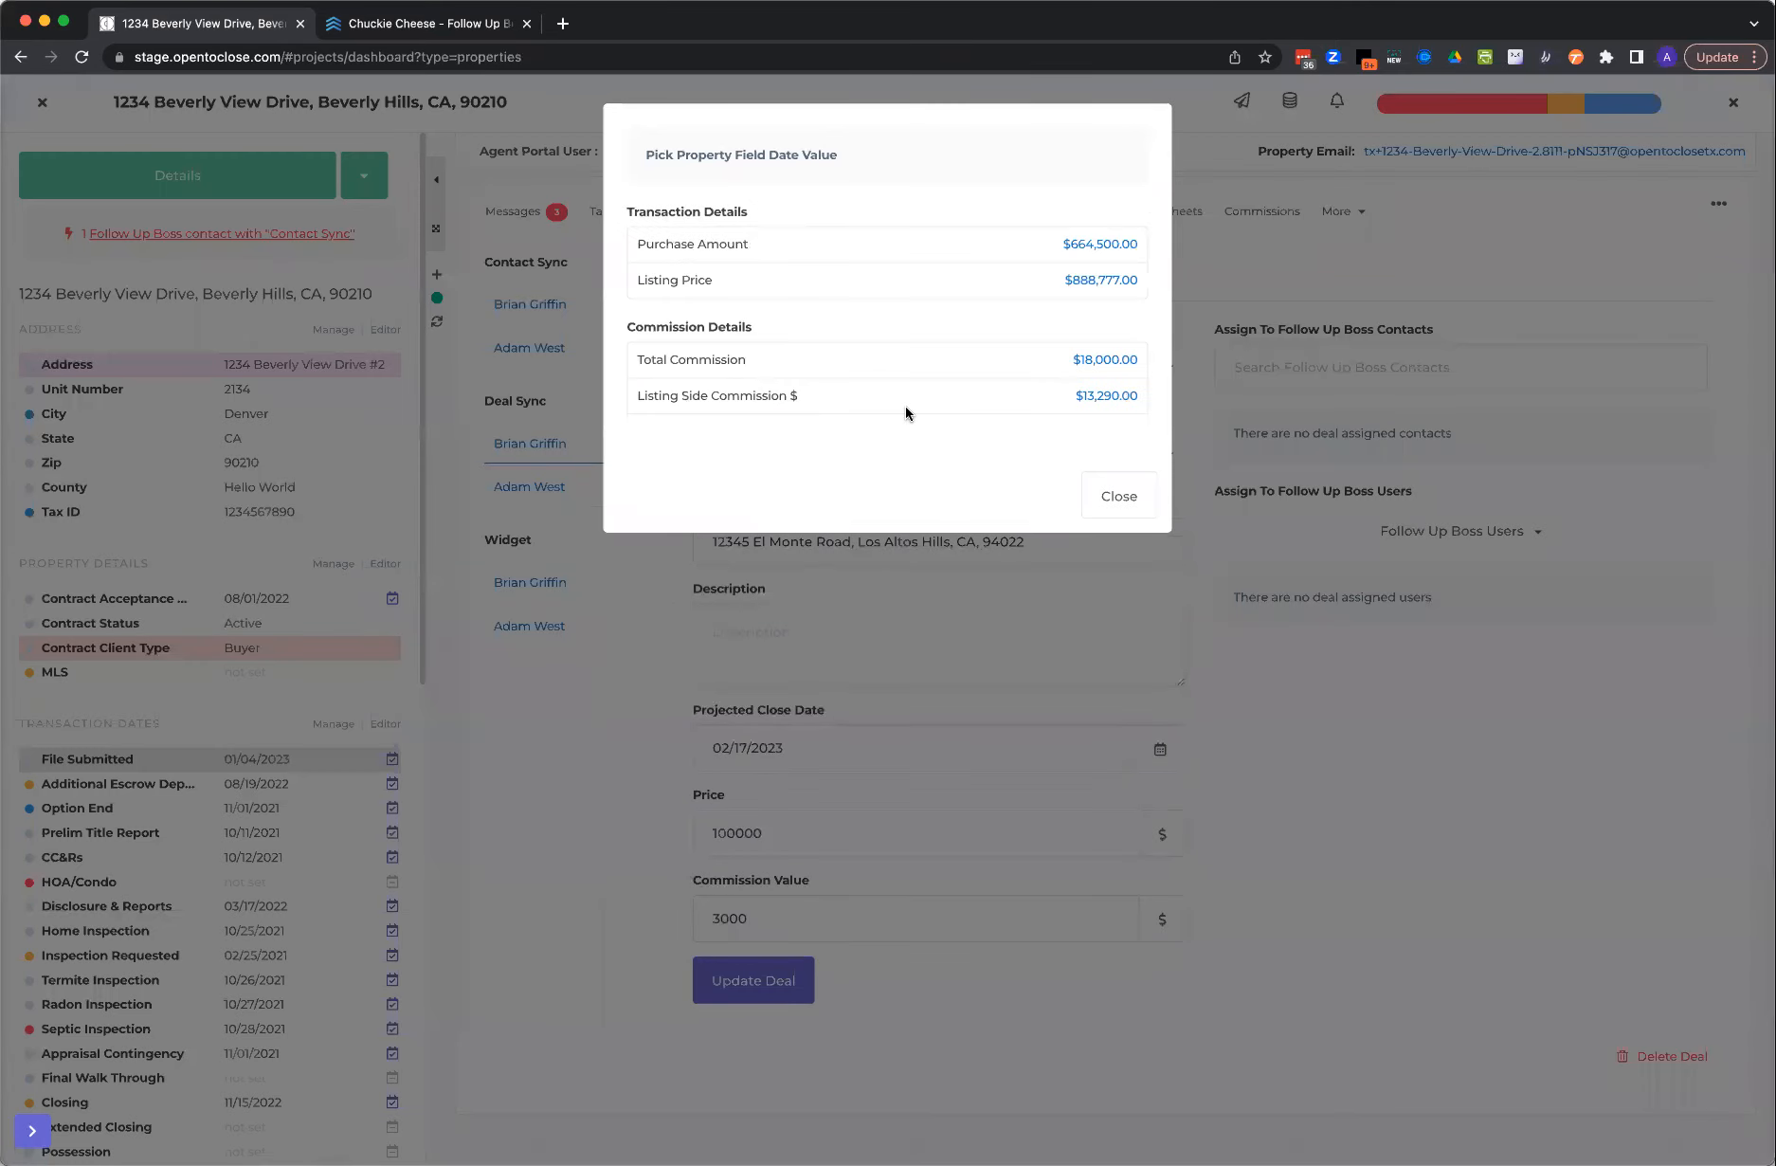
pyautogui.click(1116, 496)
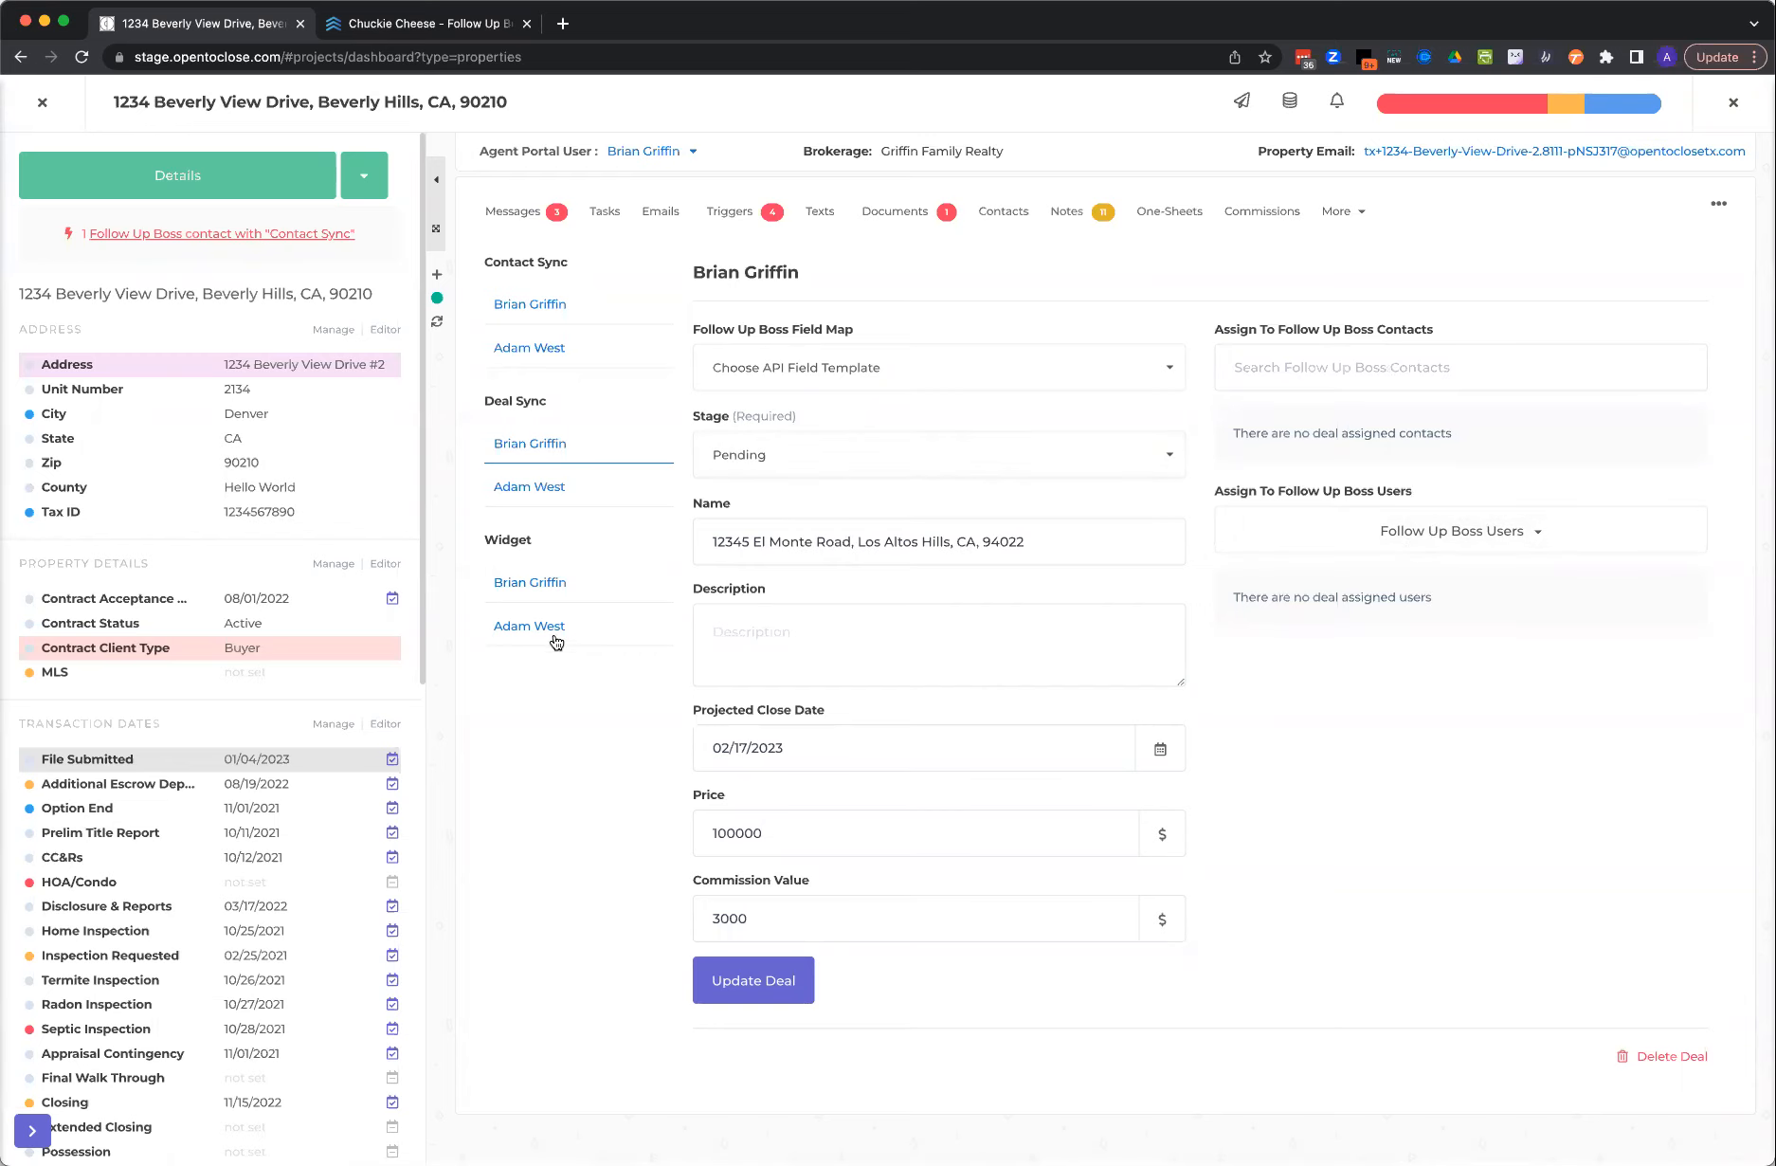
# - Open the first agent's Widget settings, then switch to Follow Up Boss and expand the contact's OpenToClose.com widget
pyautogui.click(536, 590)
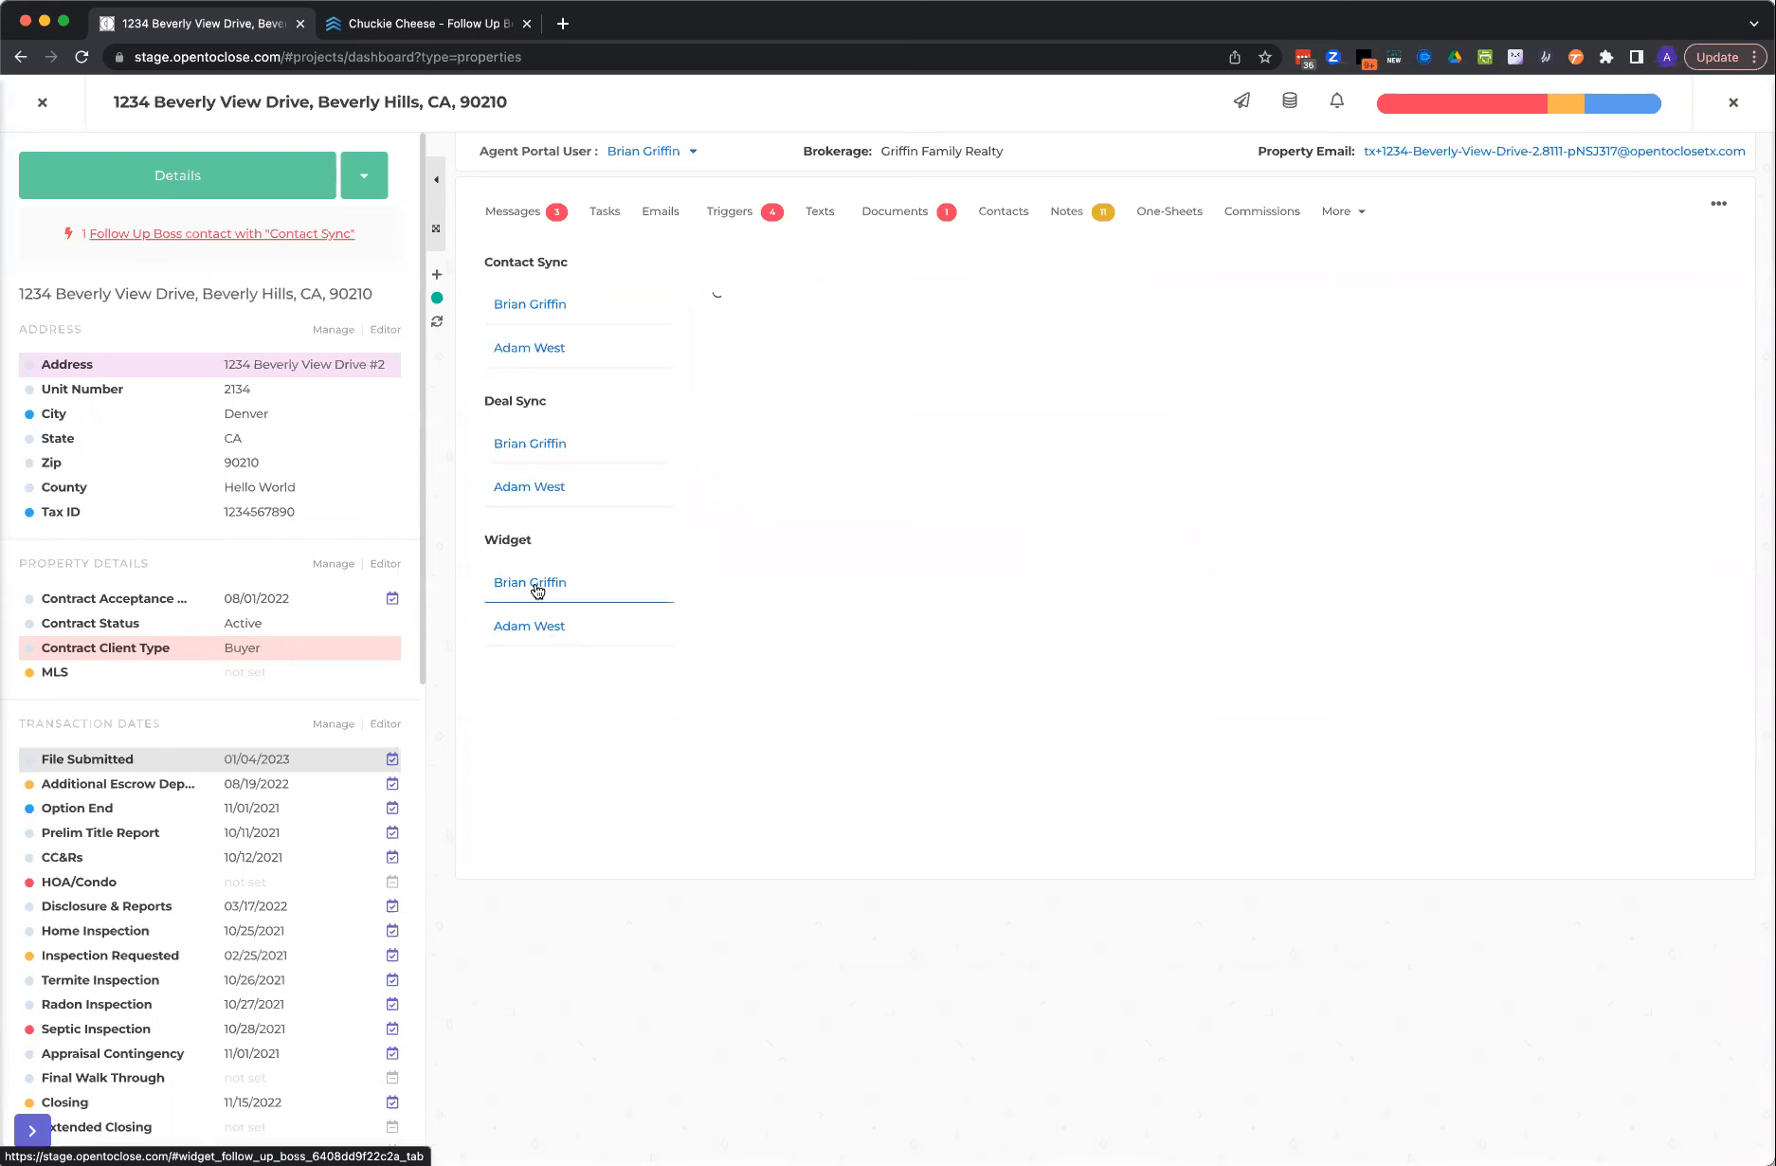
pyautogui.click(415, 25)
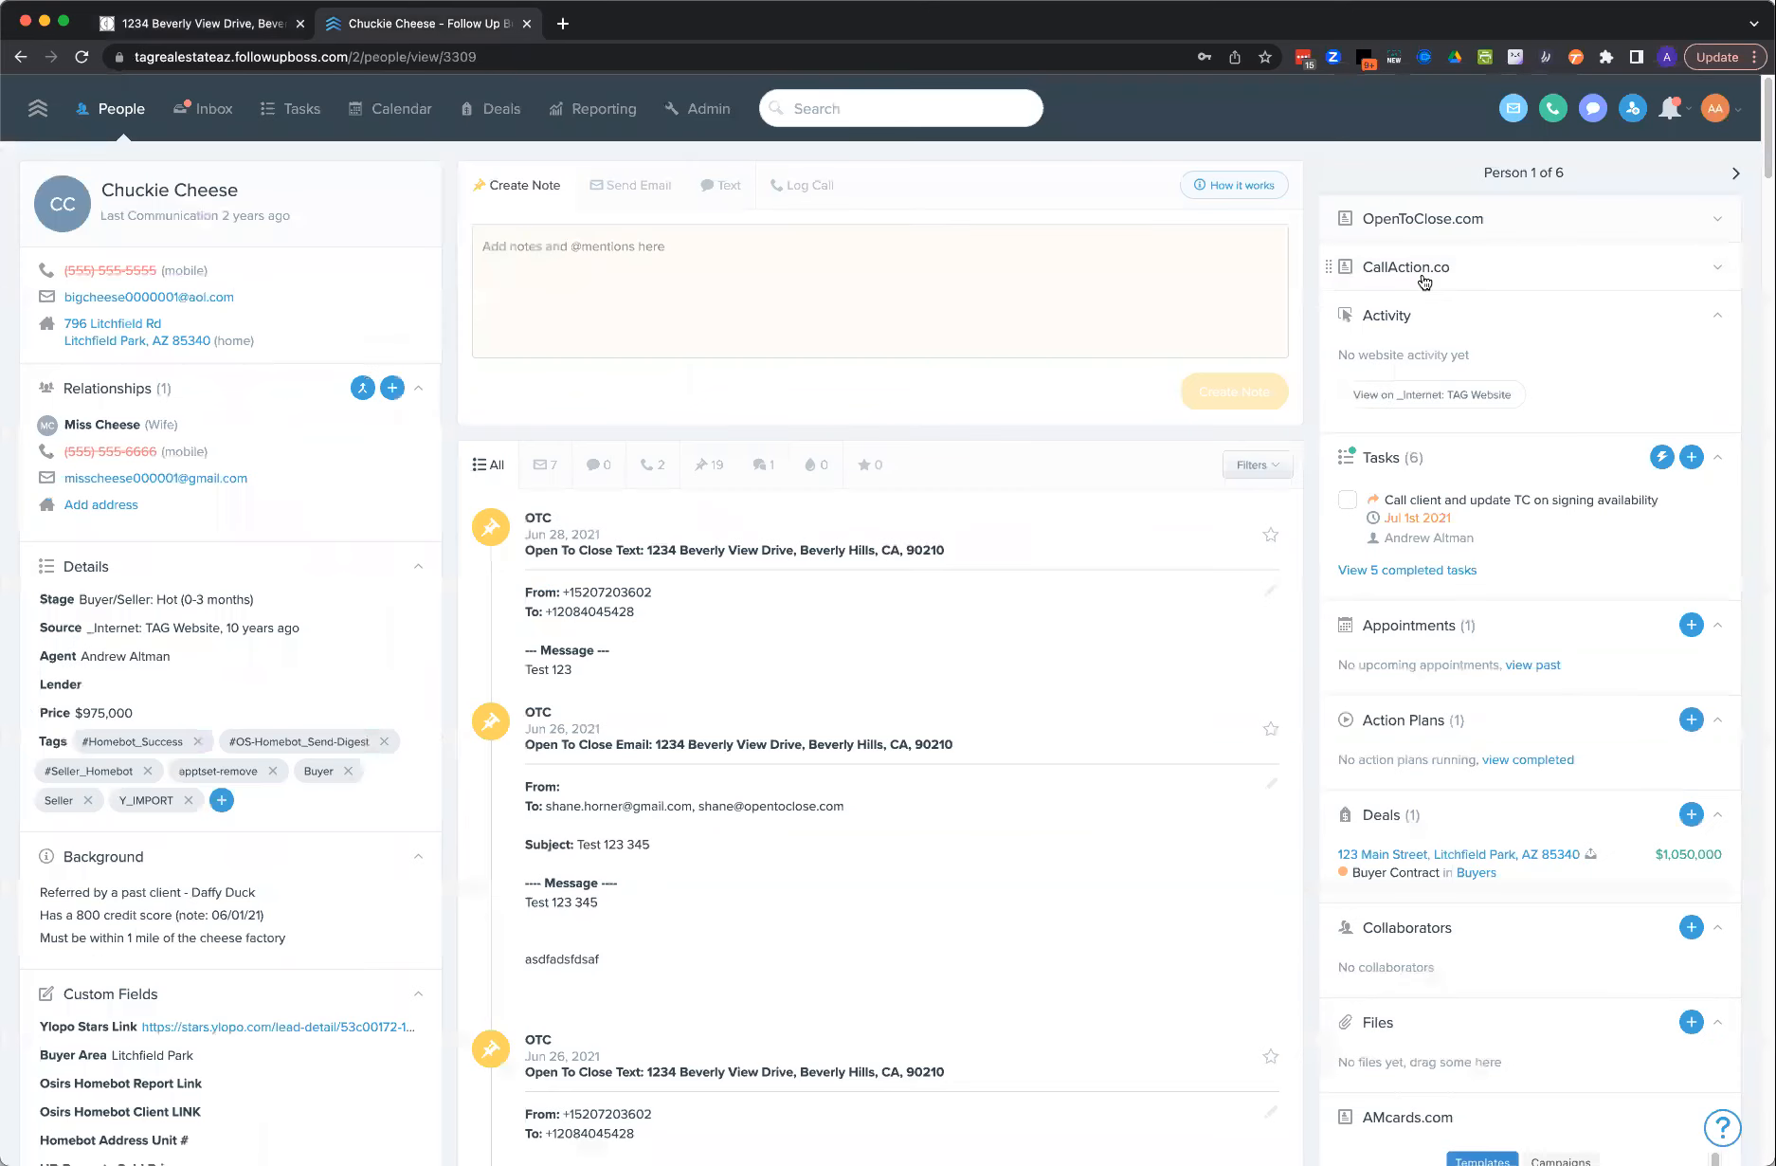
pyautogui.click(1718, 221)
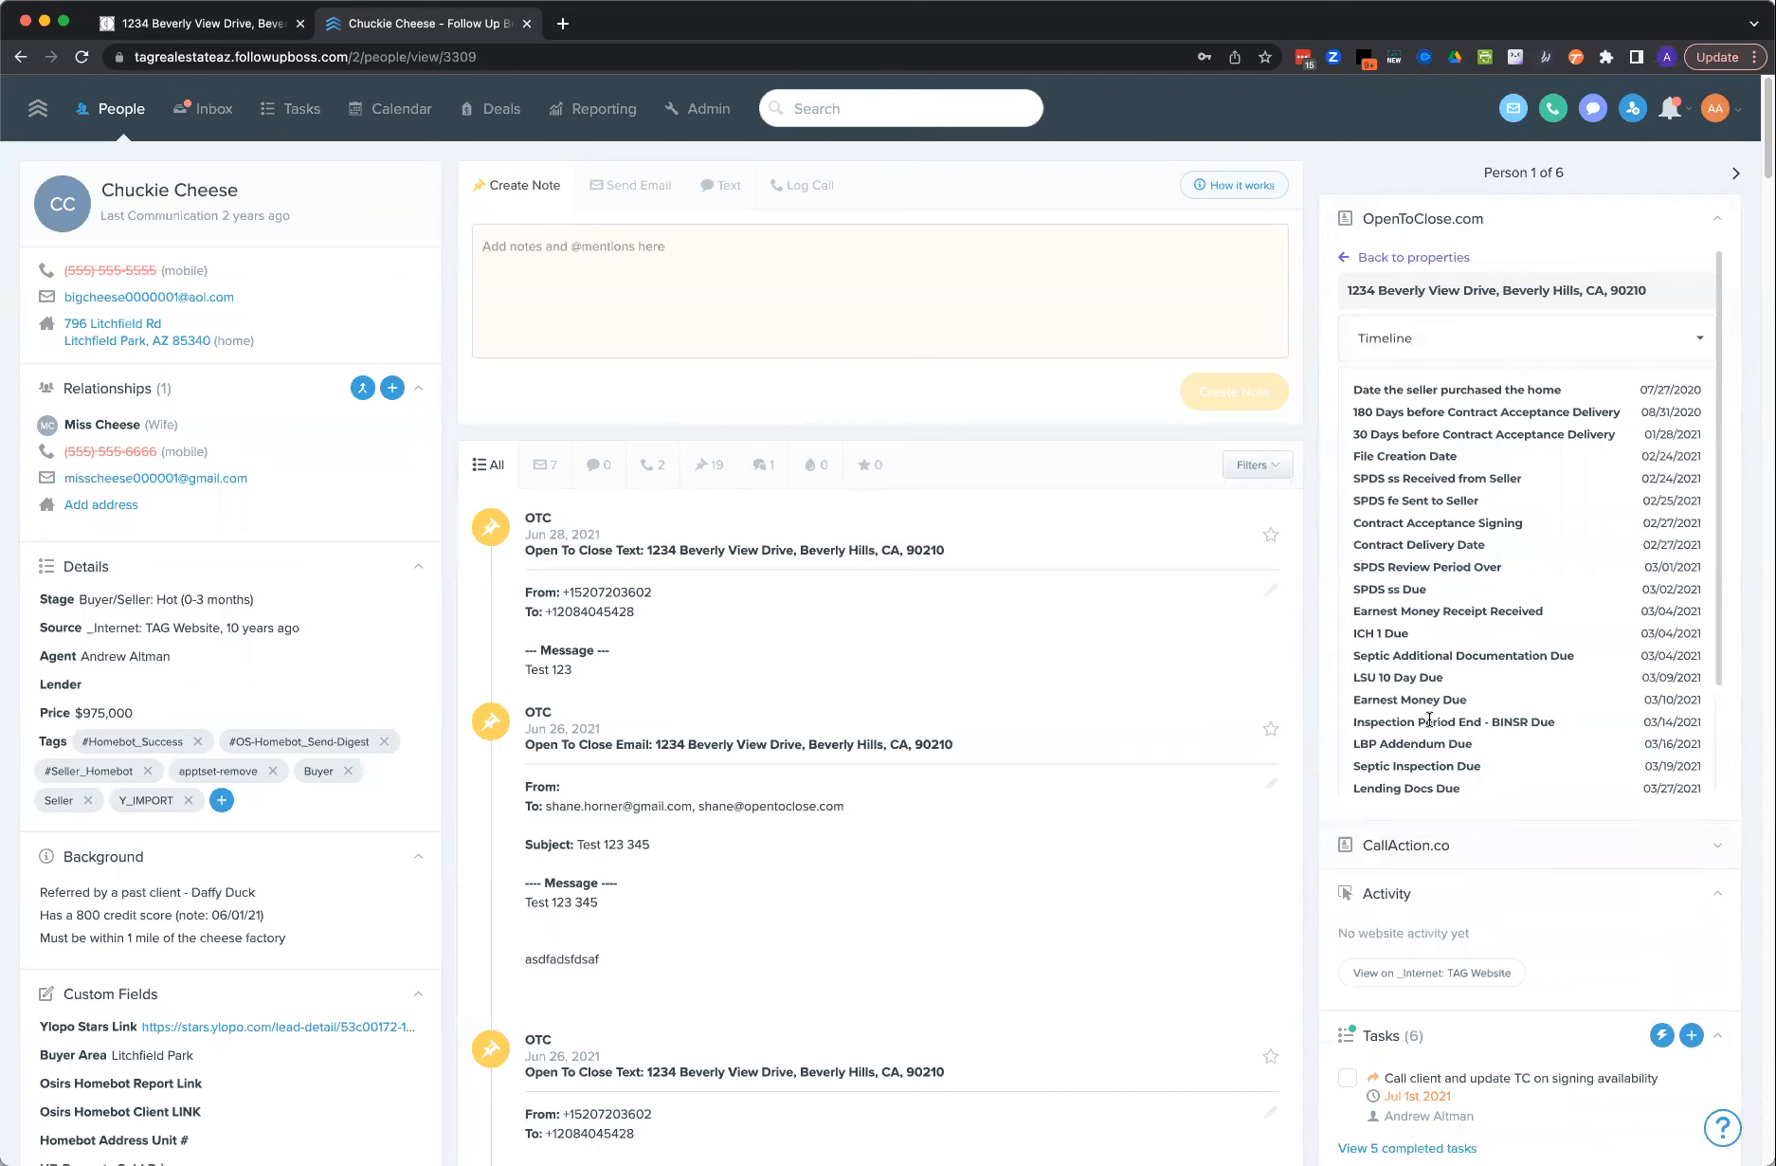
# - Switch the widget's Beverly Hills property to Details and examine its Property Details, Transaction Details and Escrow Details sections
pyautogui.click(1405, 341)
pyautogui.click(1398, 410)
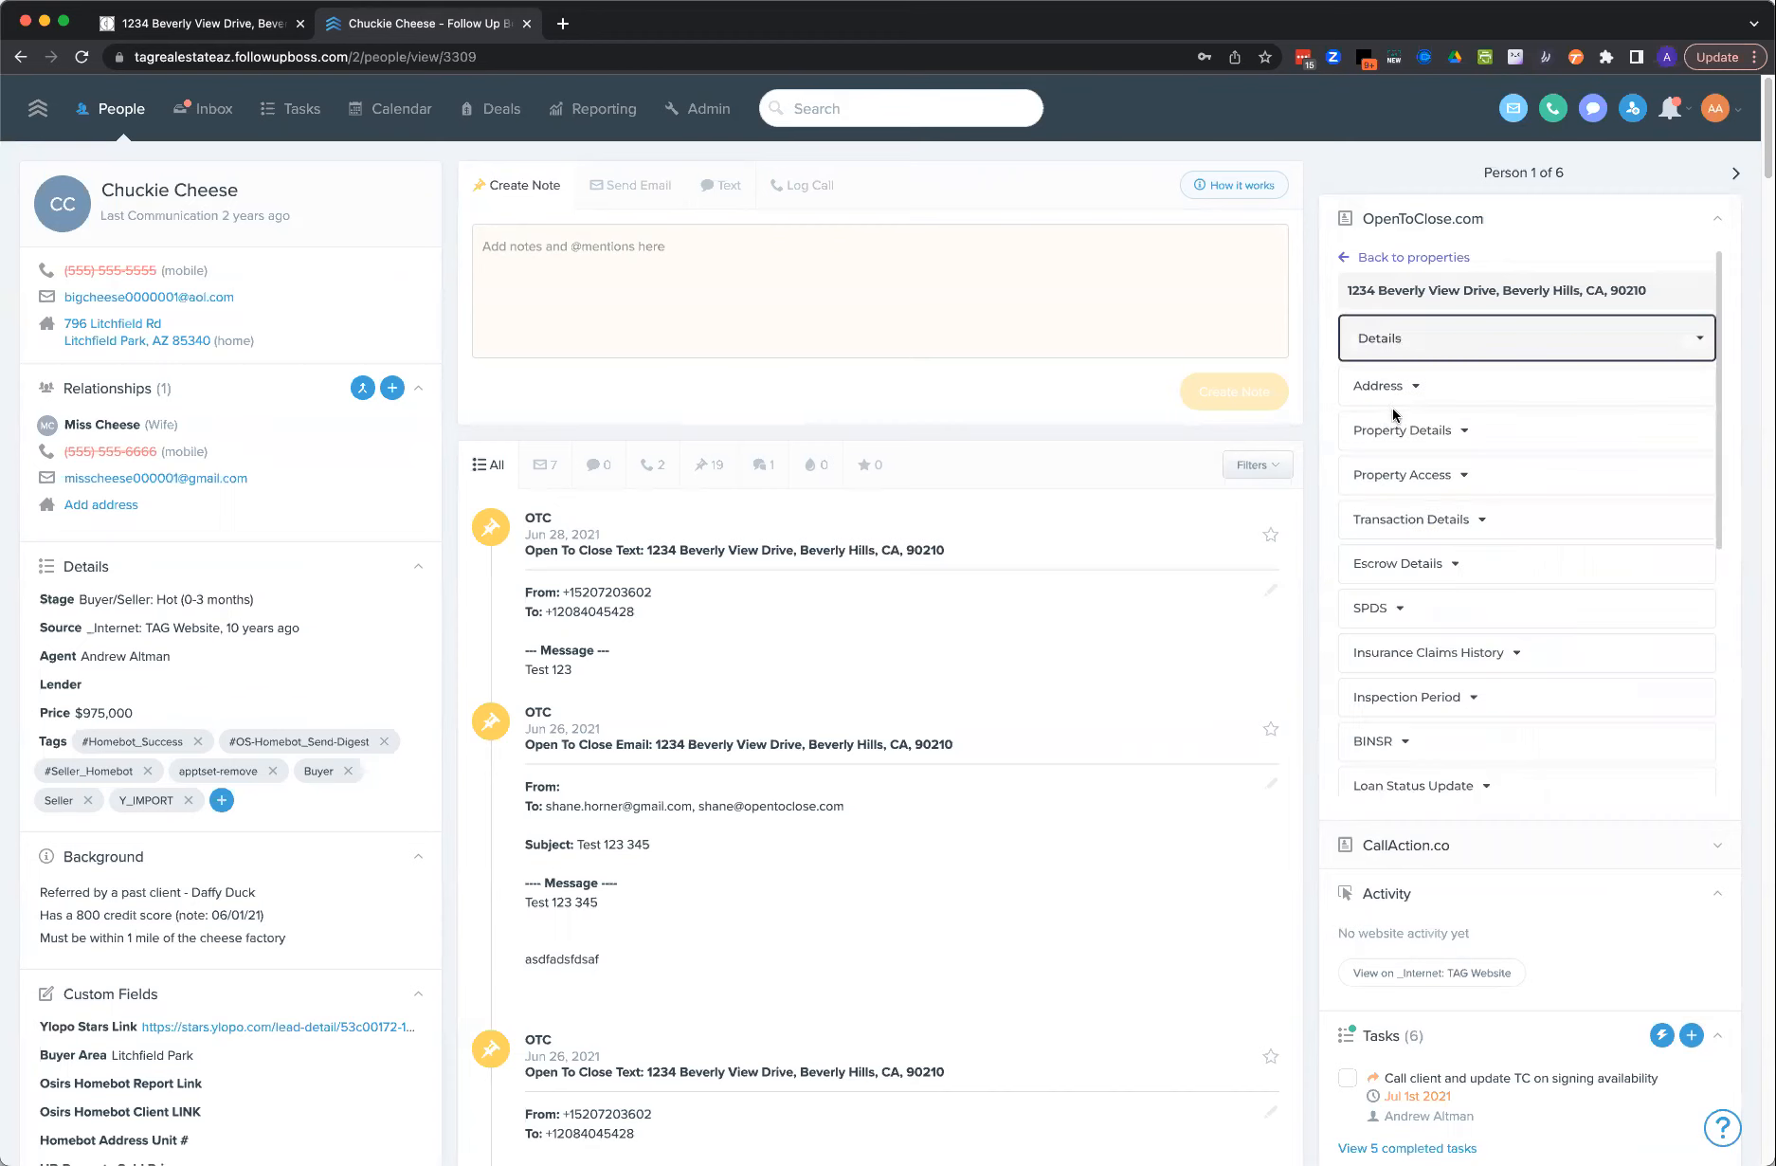
pyautogui.click(1398, 432)
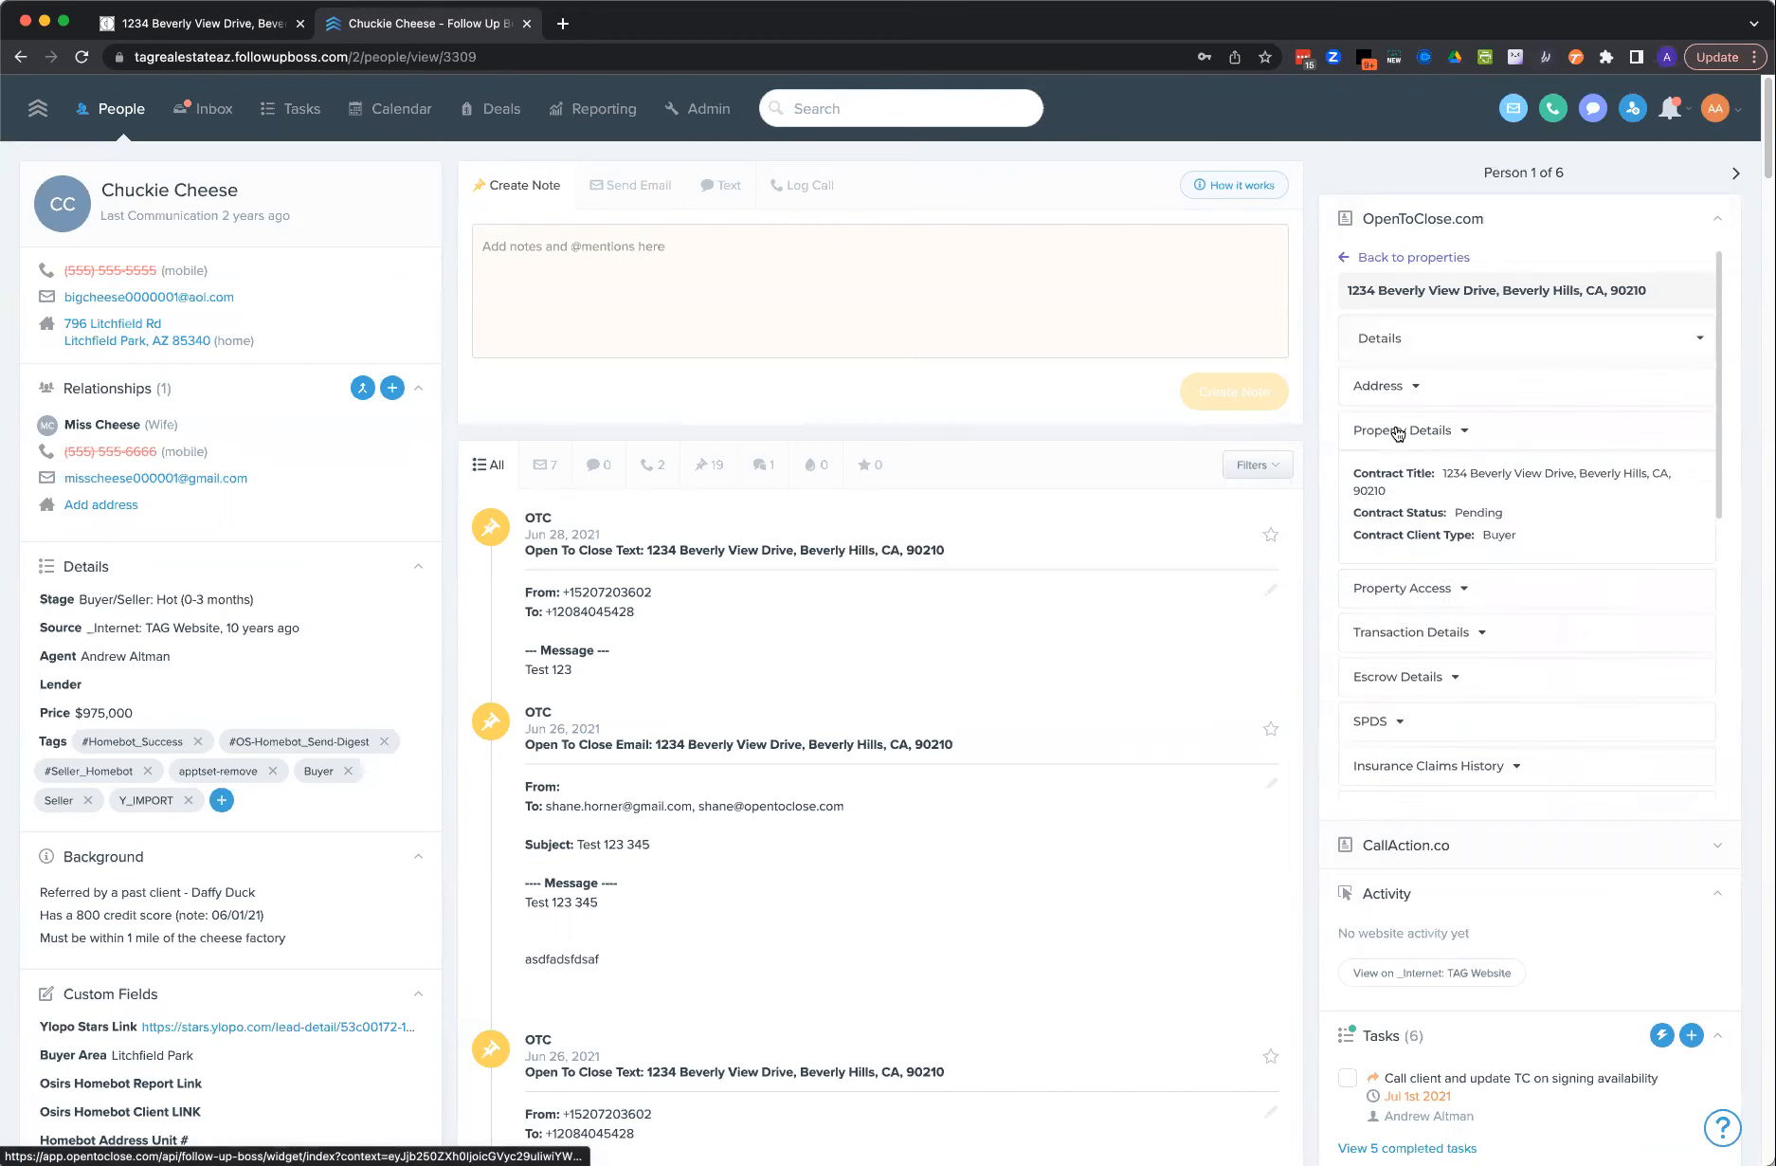
pyautogui.click(1408, 585)
pyautogui.click(1410, 618)
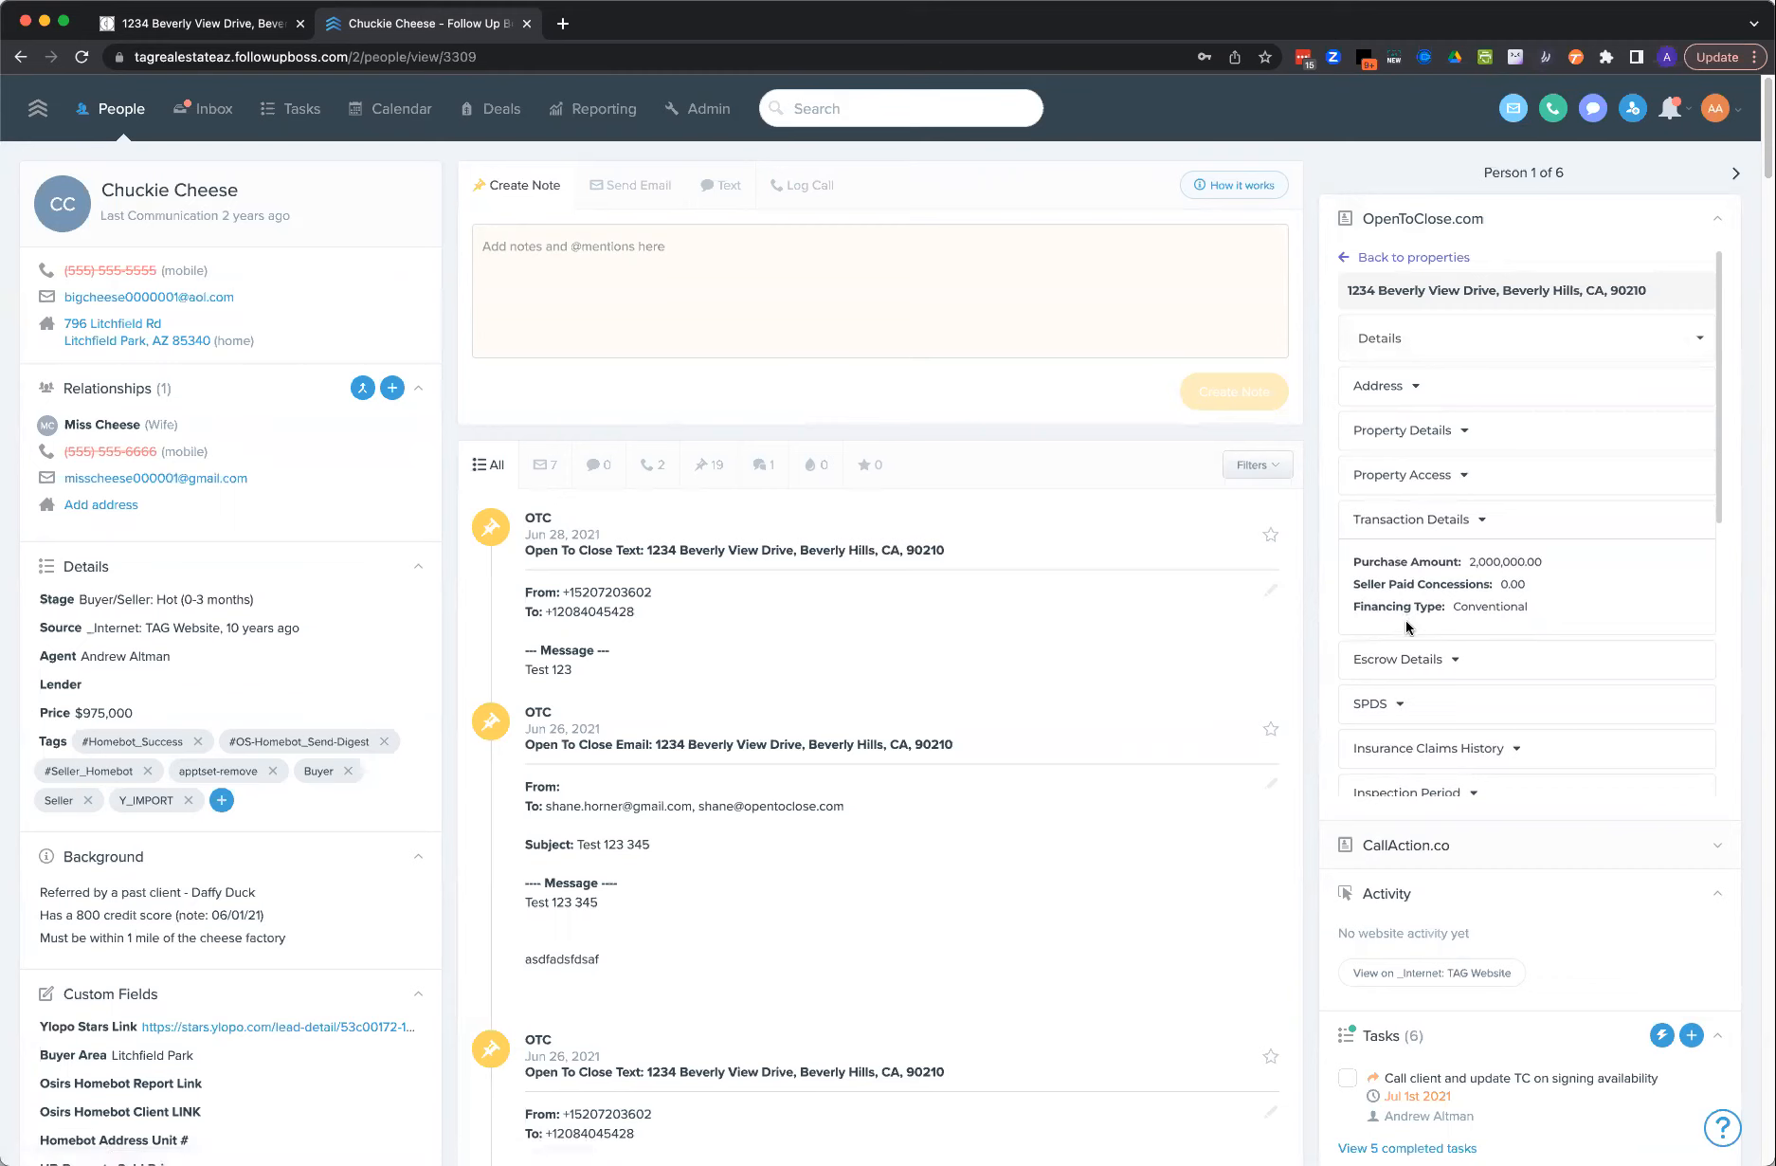
pyautogui.click(1406, 663)
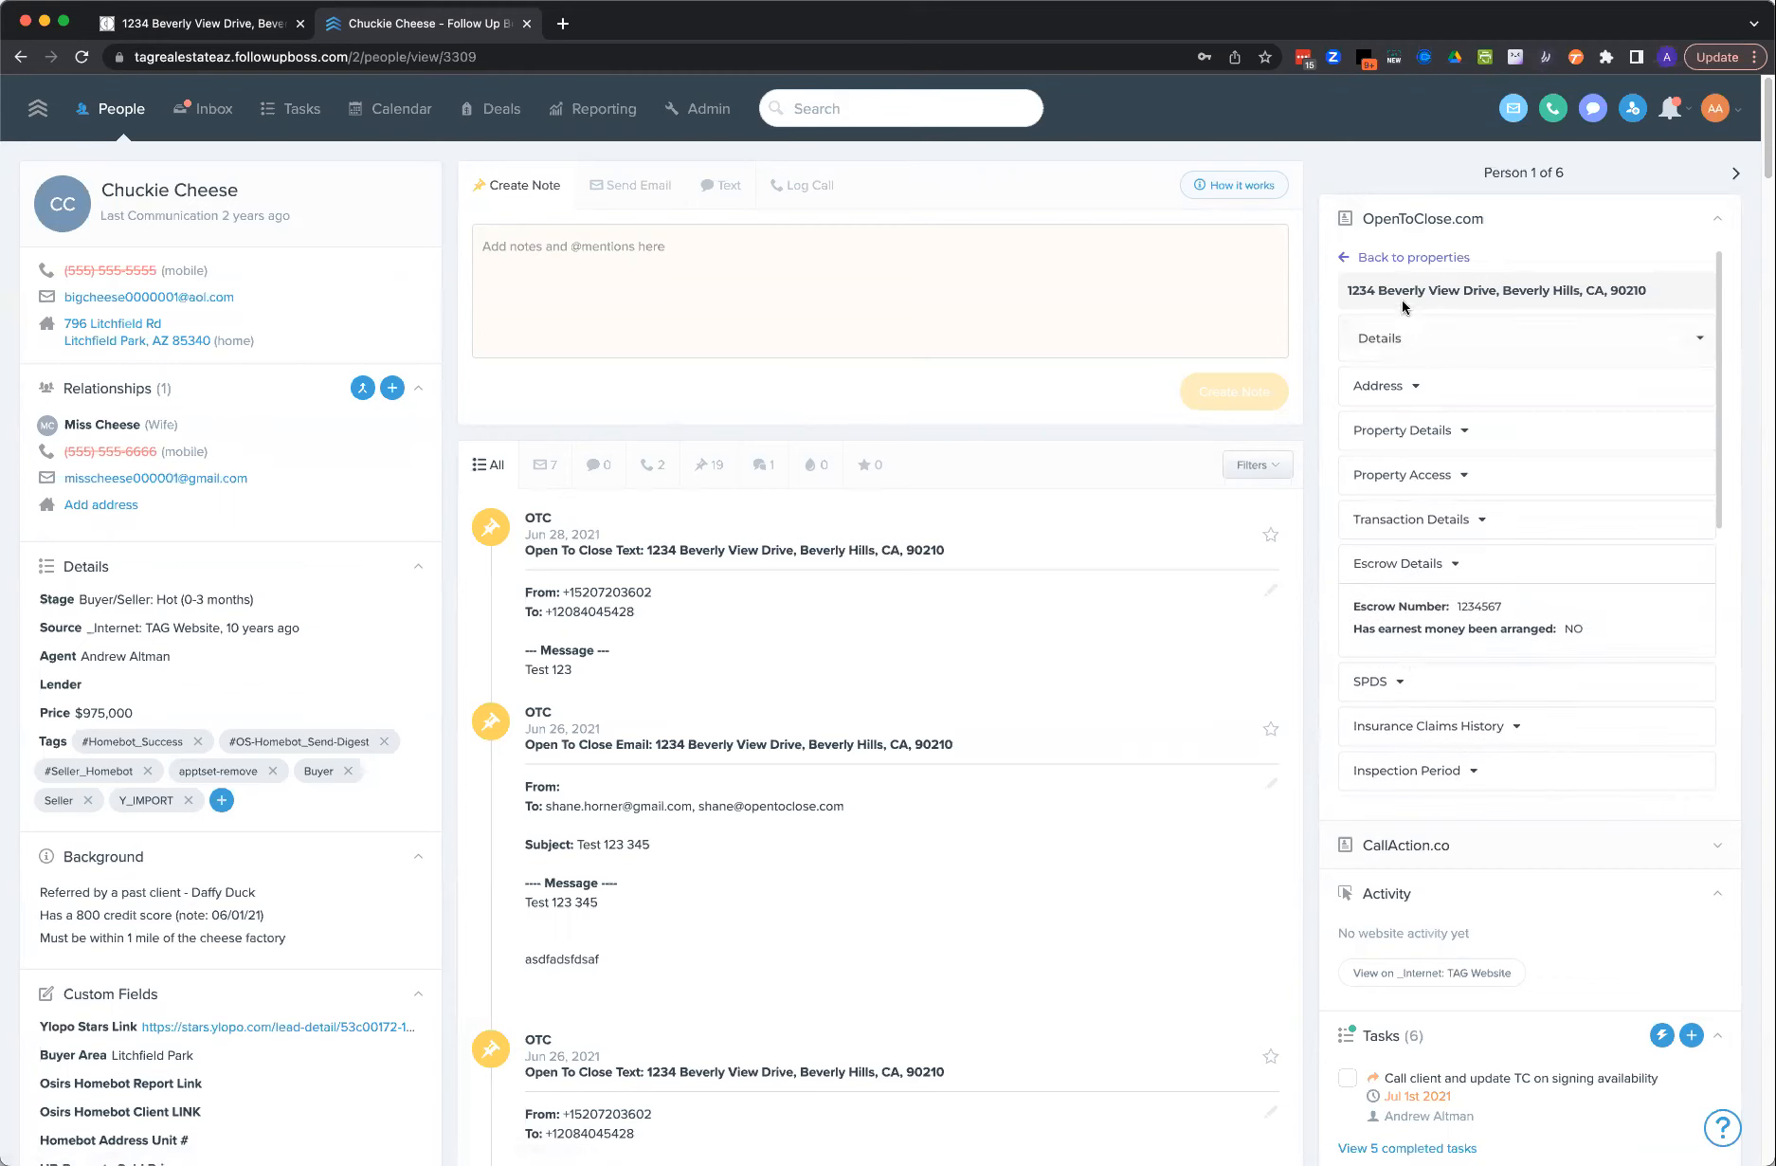
# - Switch the widget's Beverly Hills property to Documents and view the contract documents and the Septic - Onsite Wastewater Addendum folder
pyautogui.click(1384, 346)
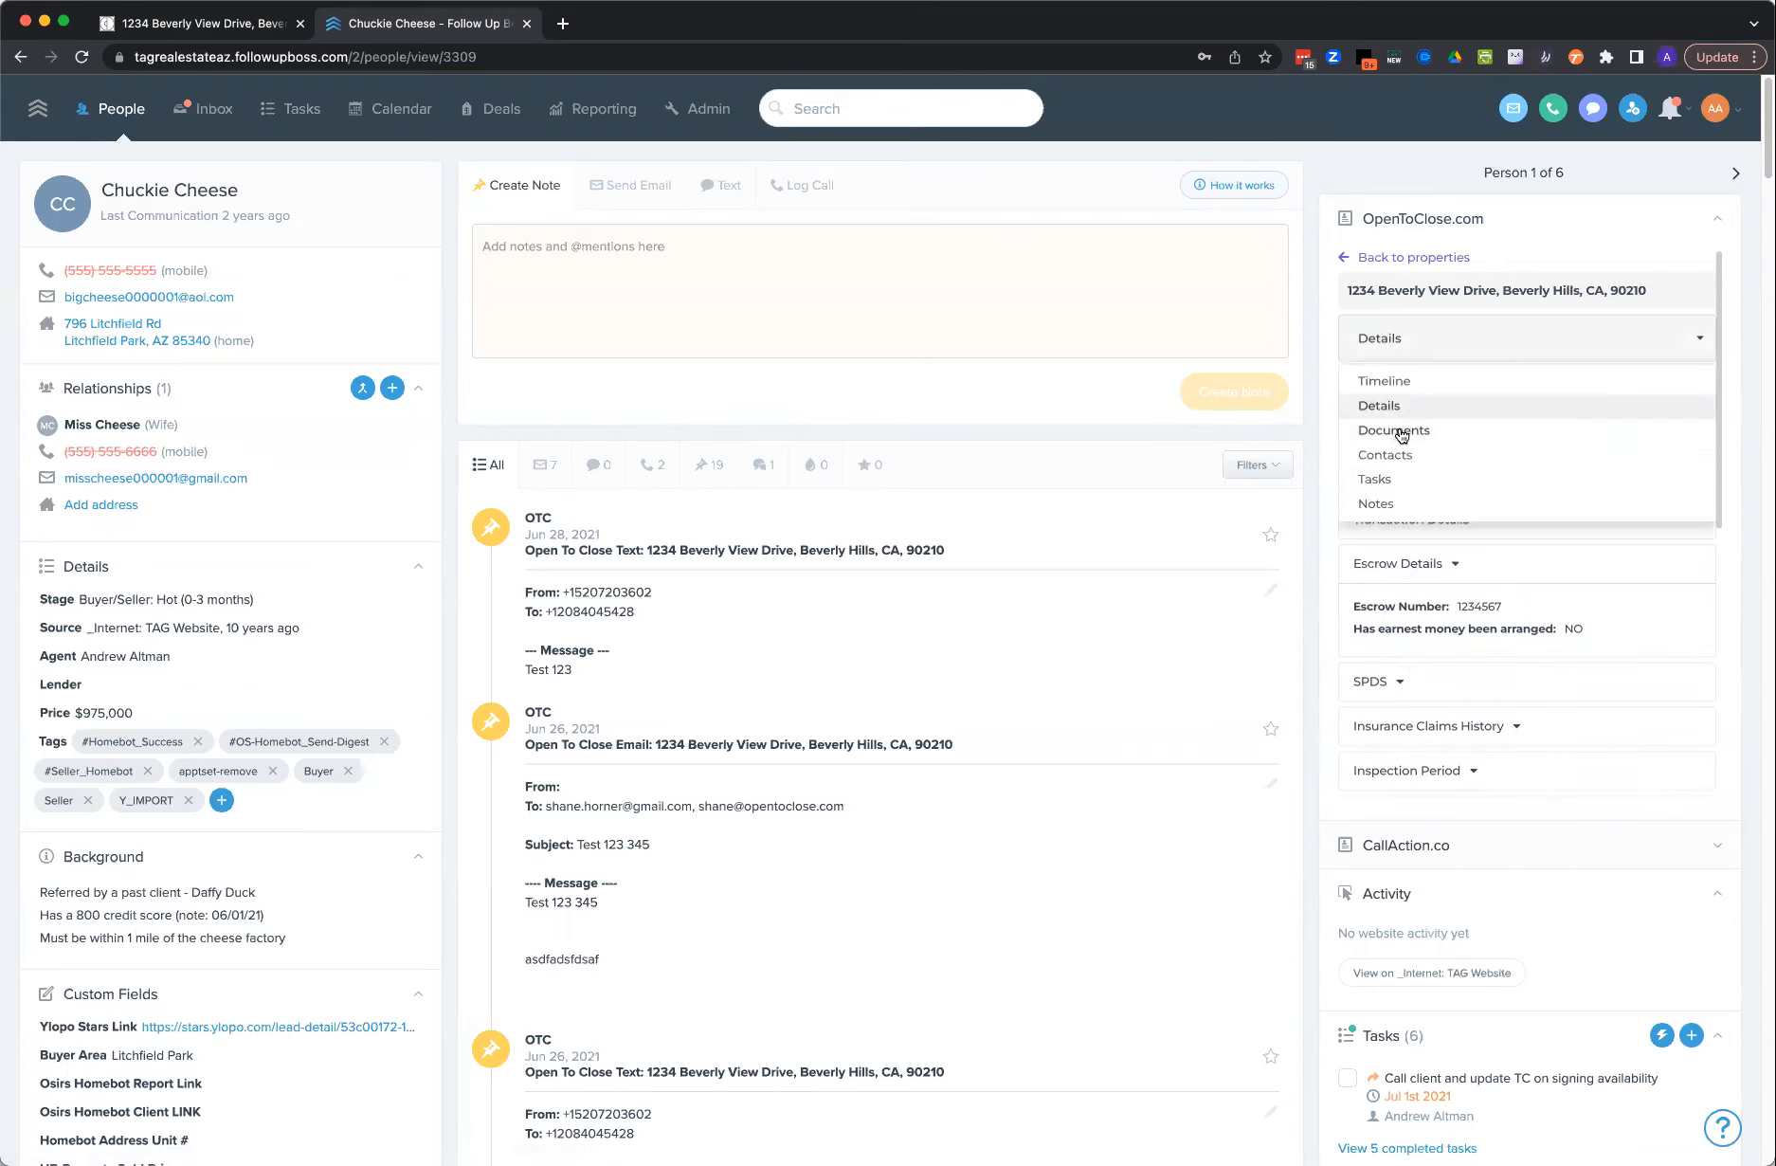
pyautogui.click(1402, 434)
pyautogui.click(1409, 386)
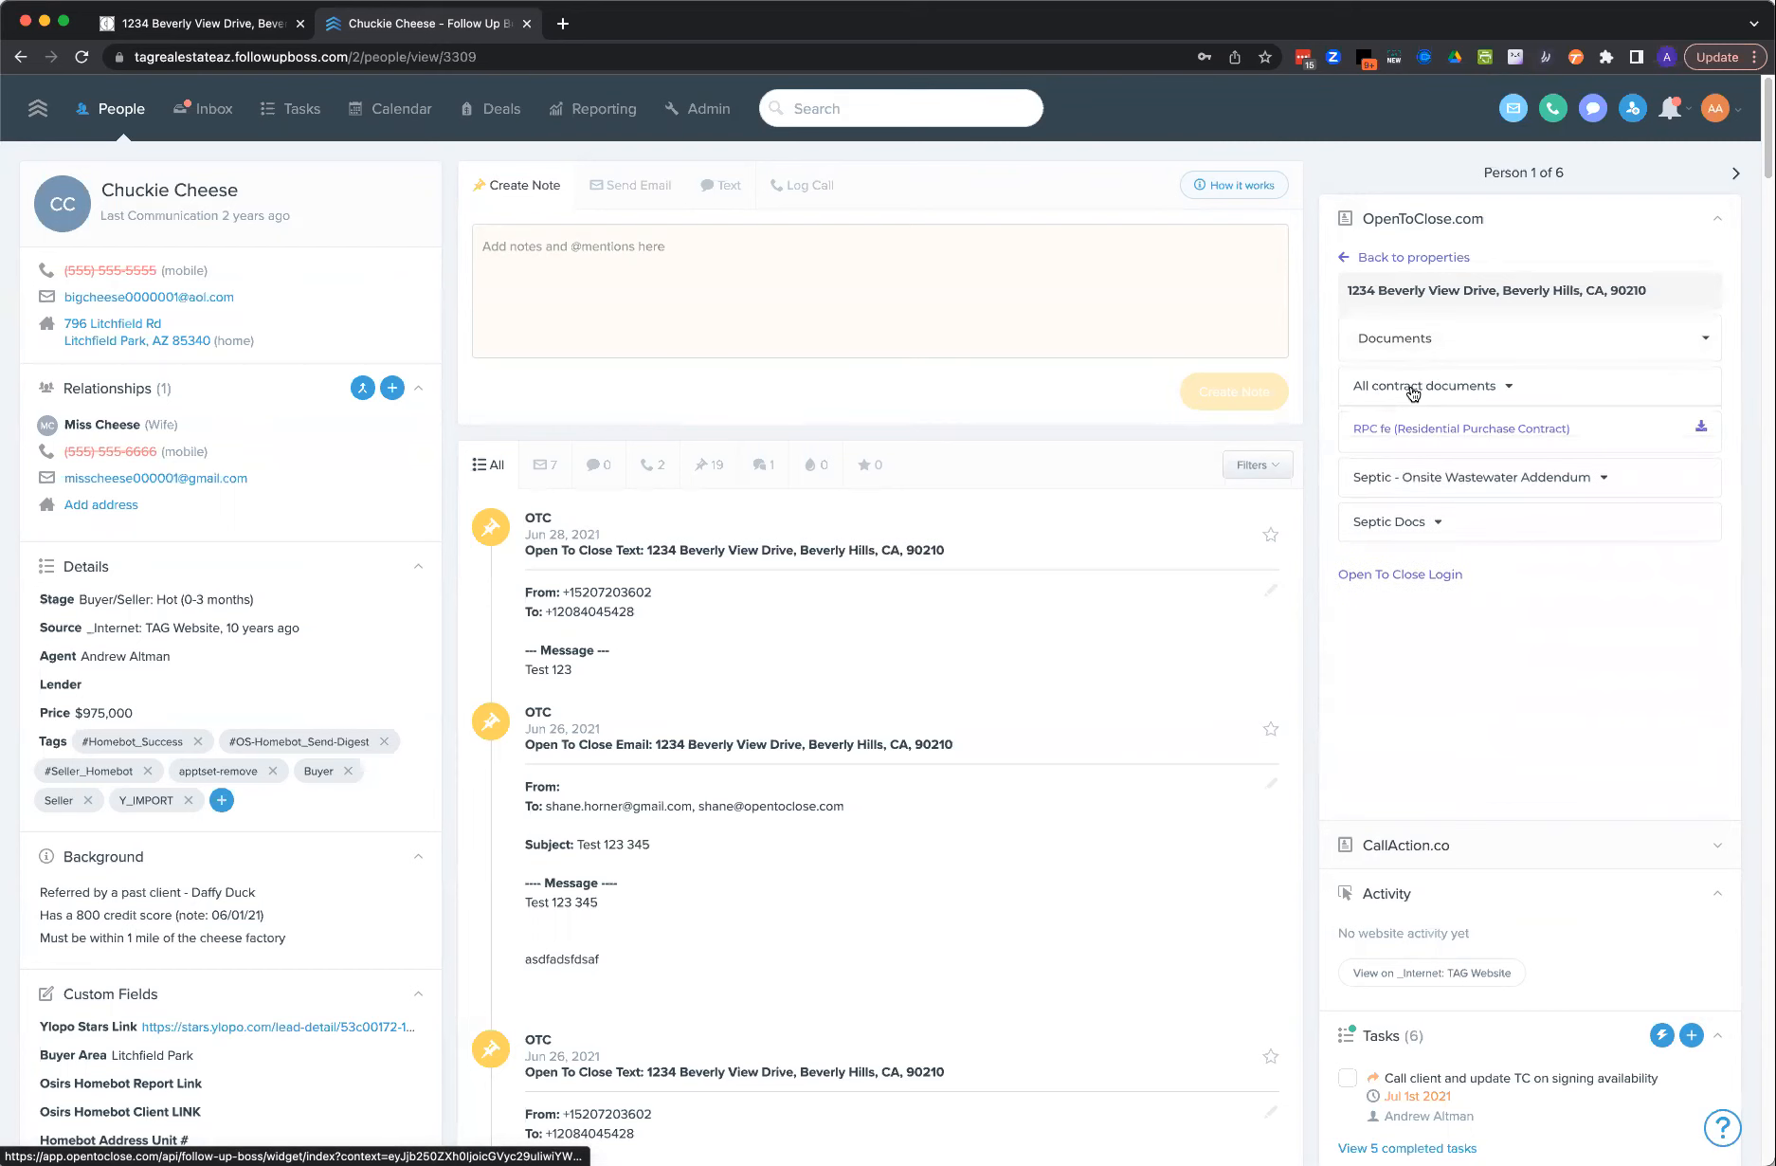
pyautogui.scroll(-5, 1493, 871)
pyautogui.scroll(-3, 1491, 870)
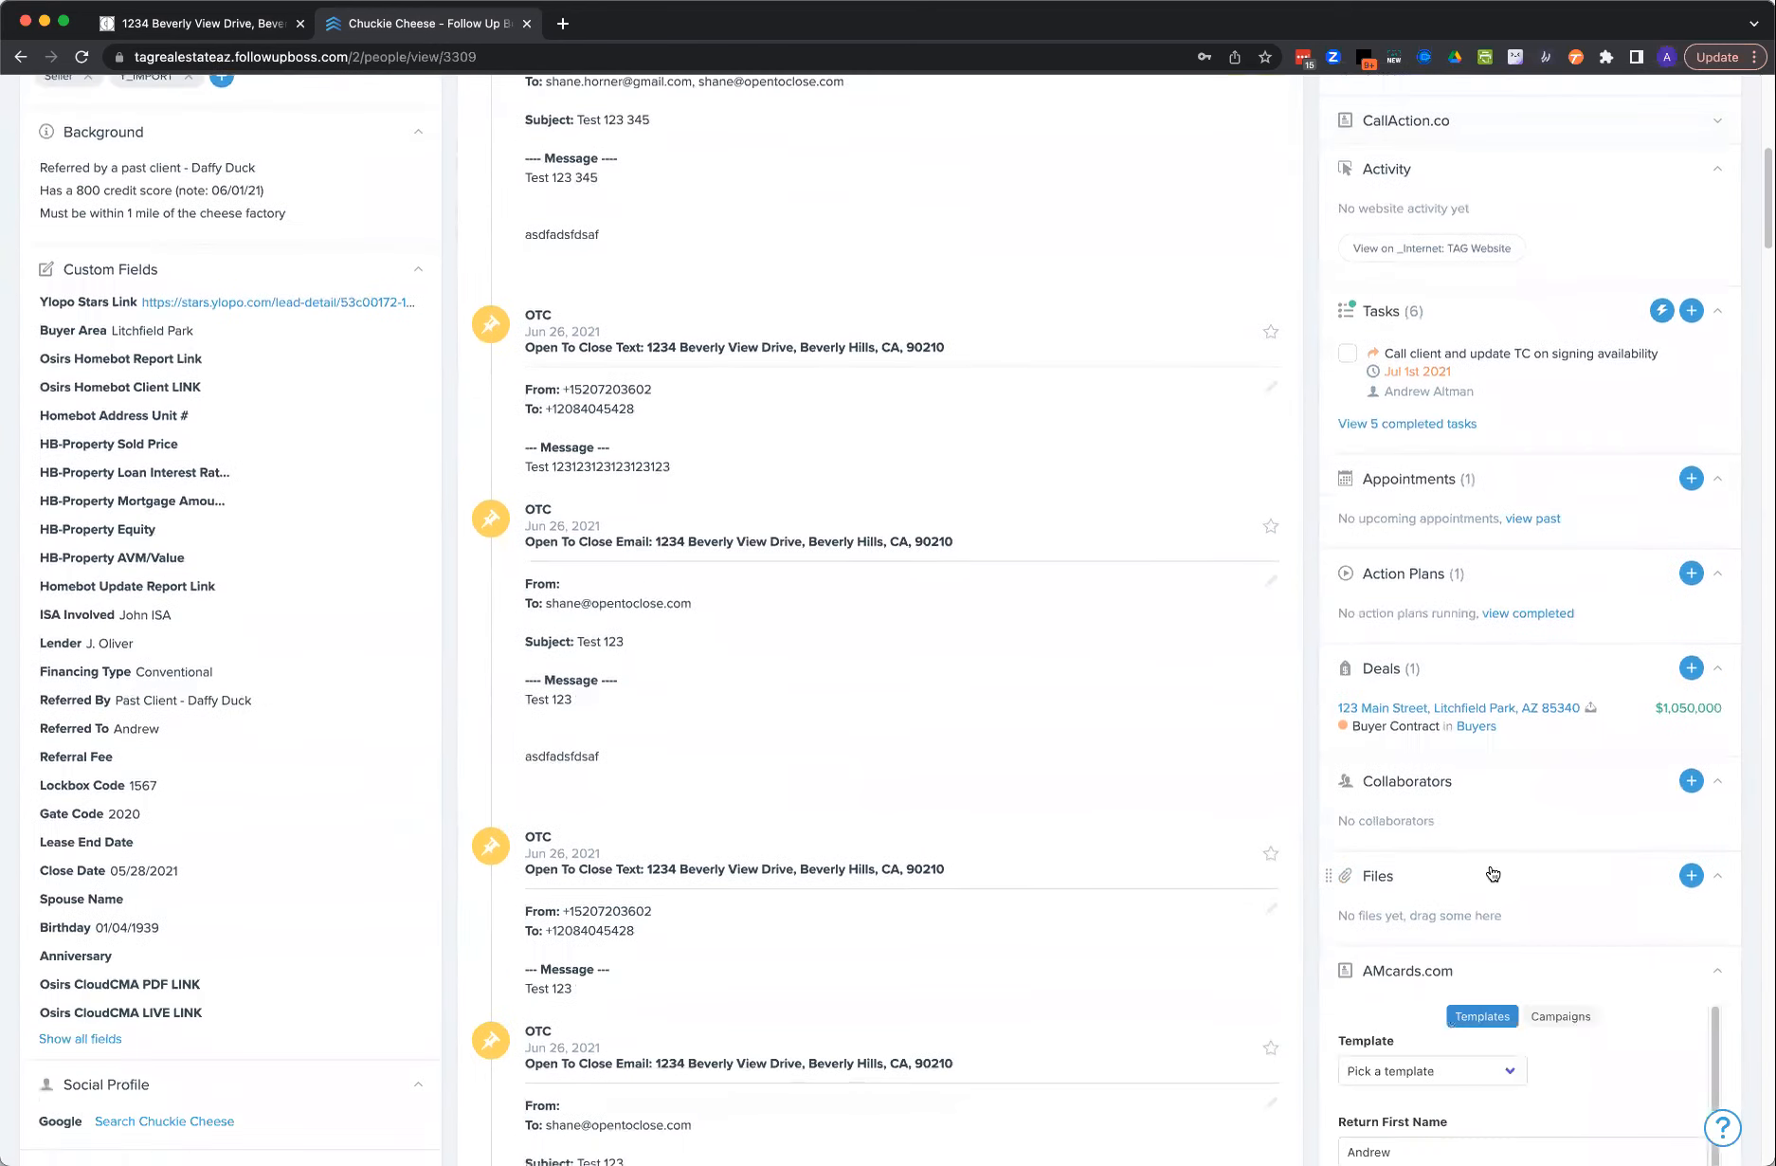
pyautogui.scroll(10, 1450, 891)
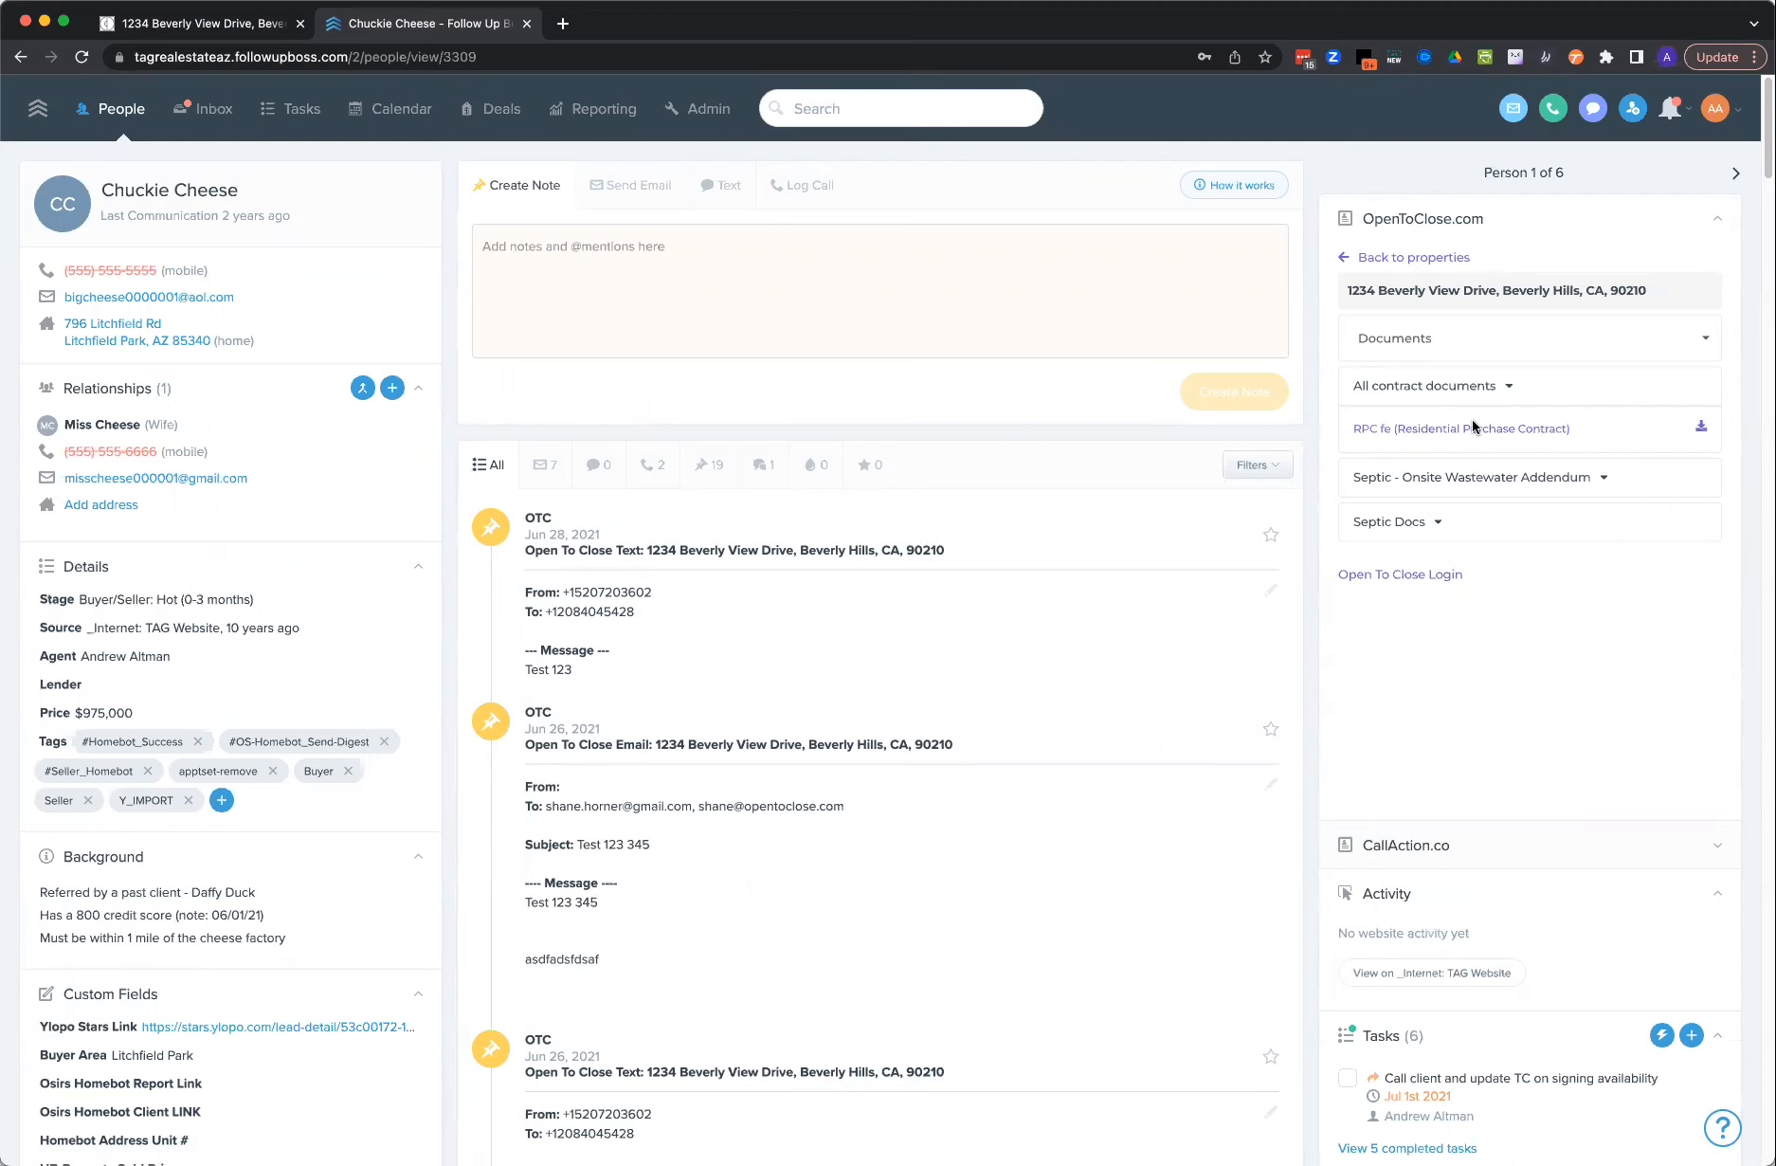
pyautogui.click(1470, 477)
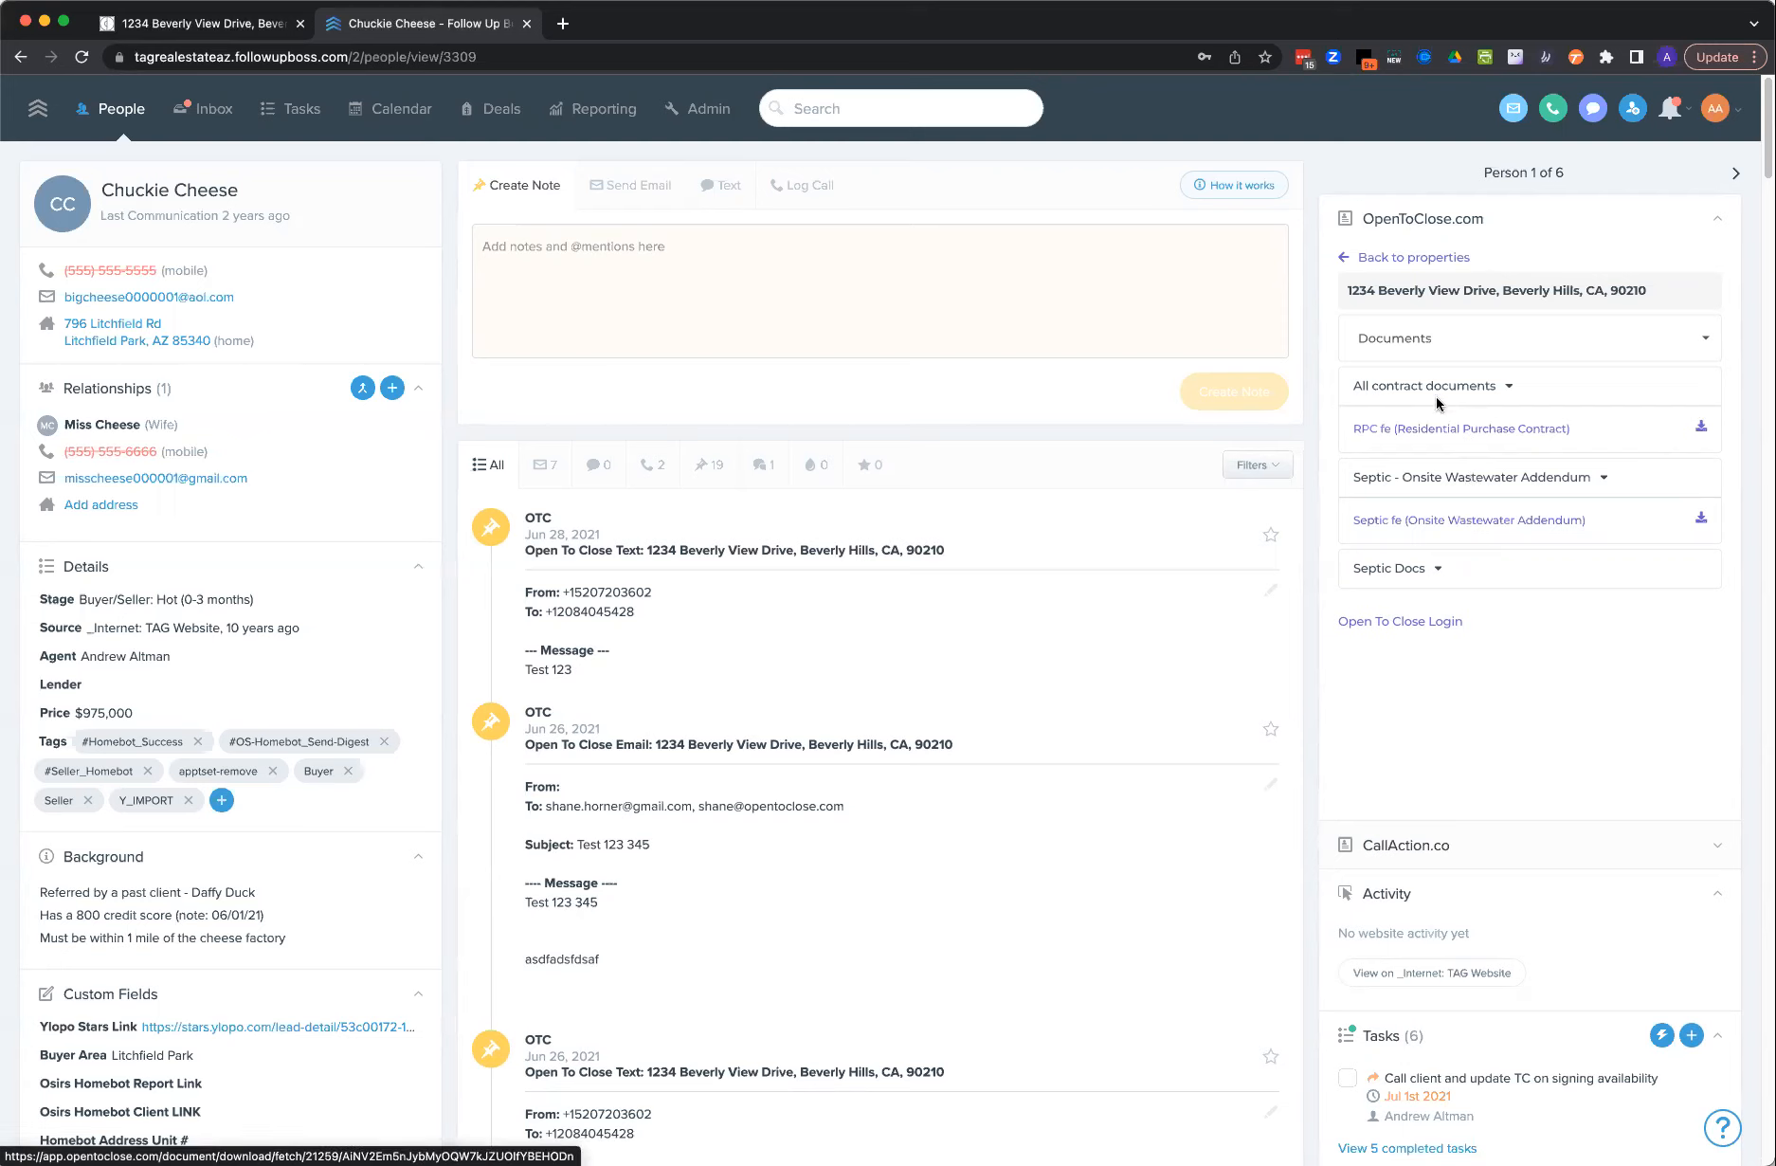
pyautogui.click(1419, 342)
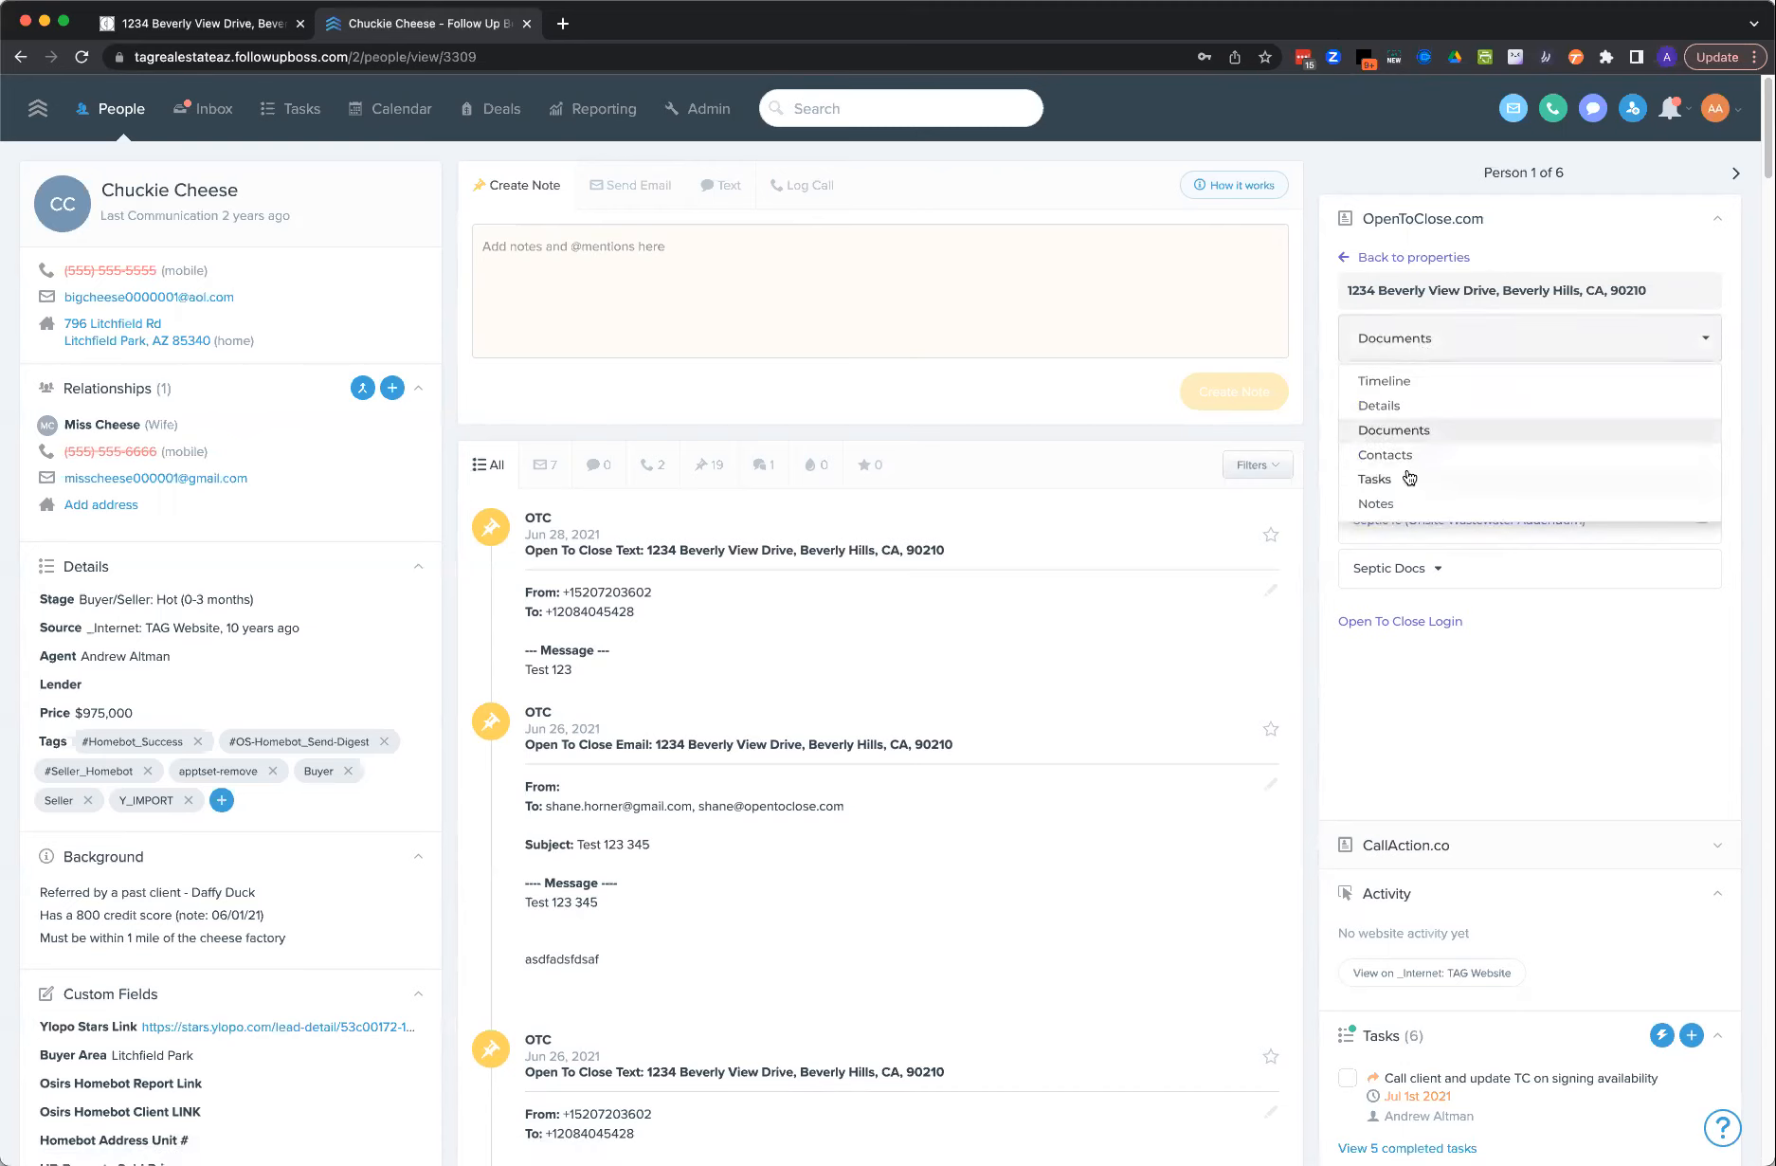
pyautogui.click(1422, 359)
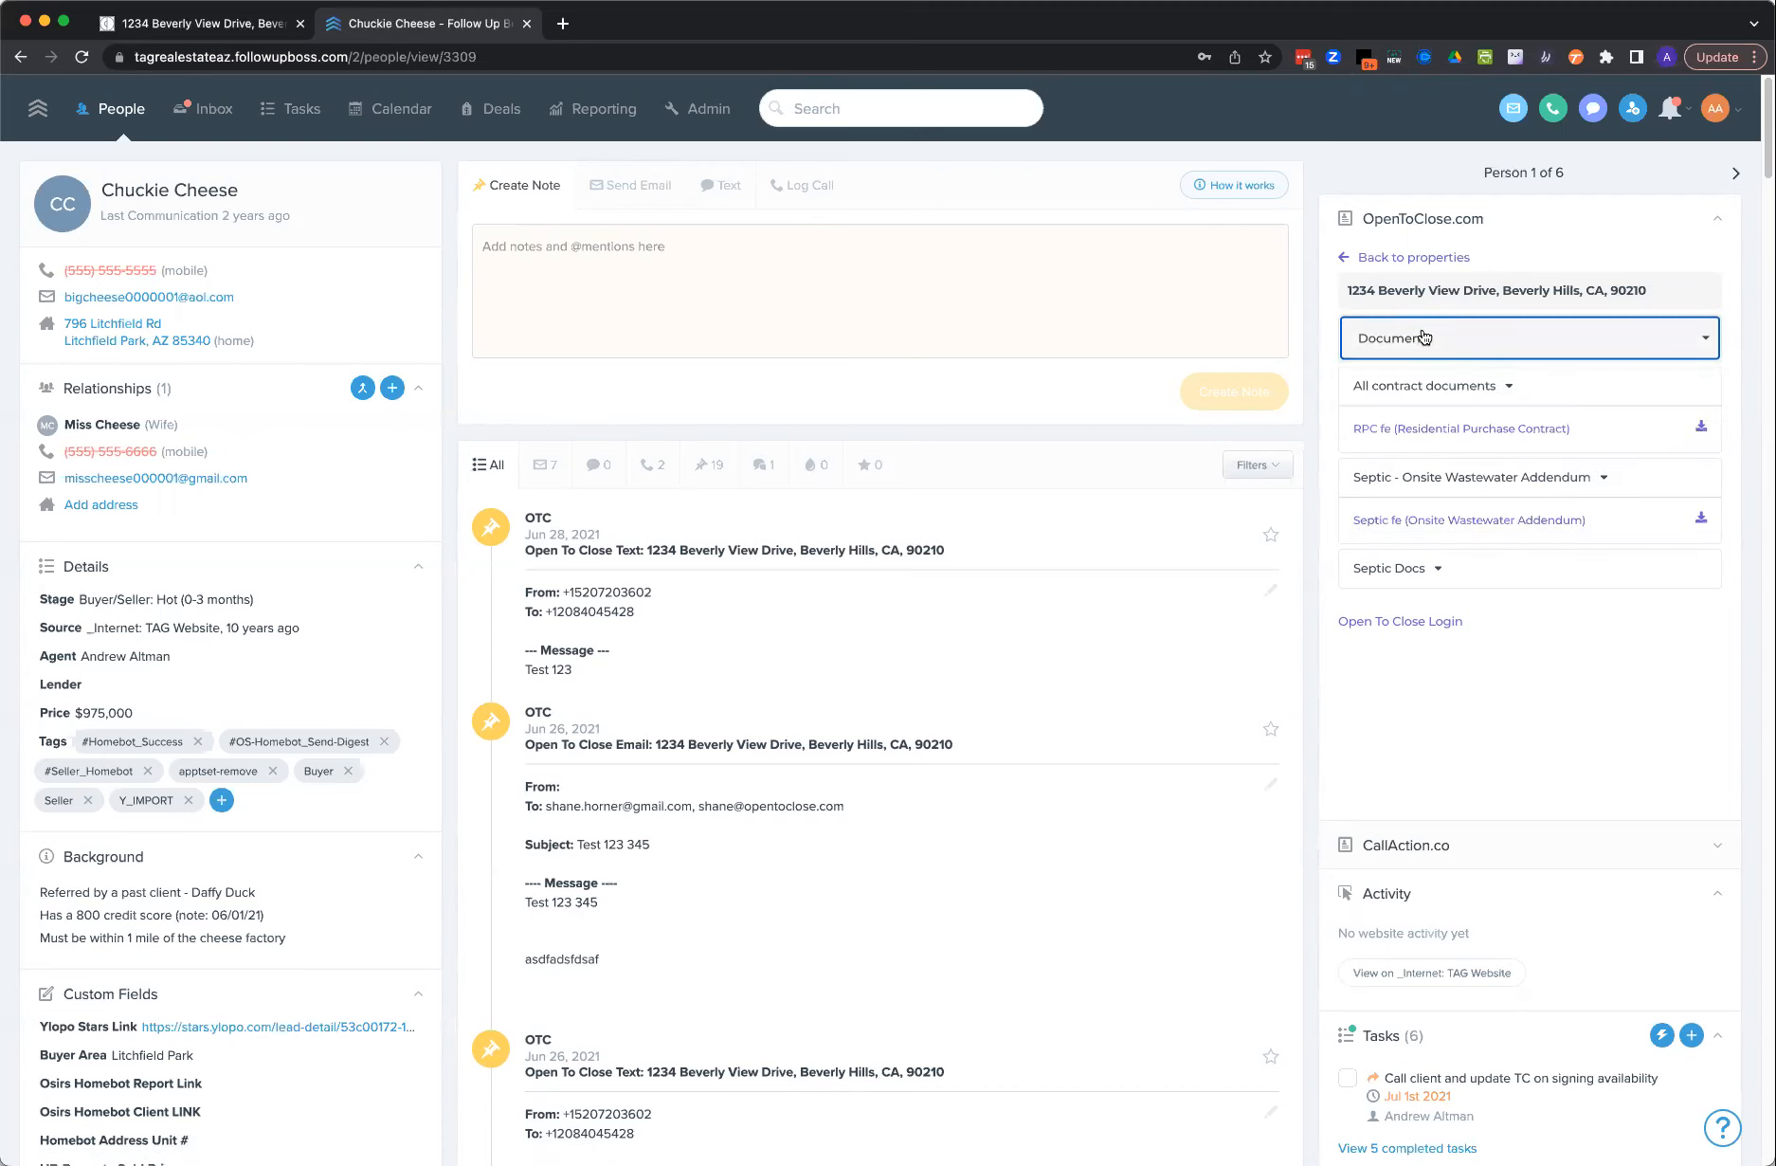
# - Switch to Open To Close, view the property's Documents with their role permission tags, and return to Follow Up Boss
pyautogui.click(206, 30)
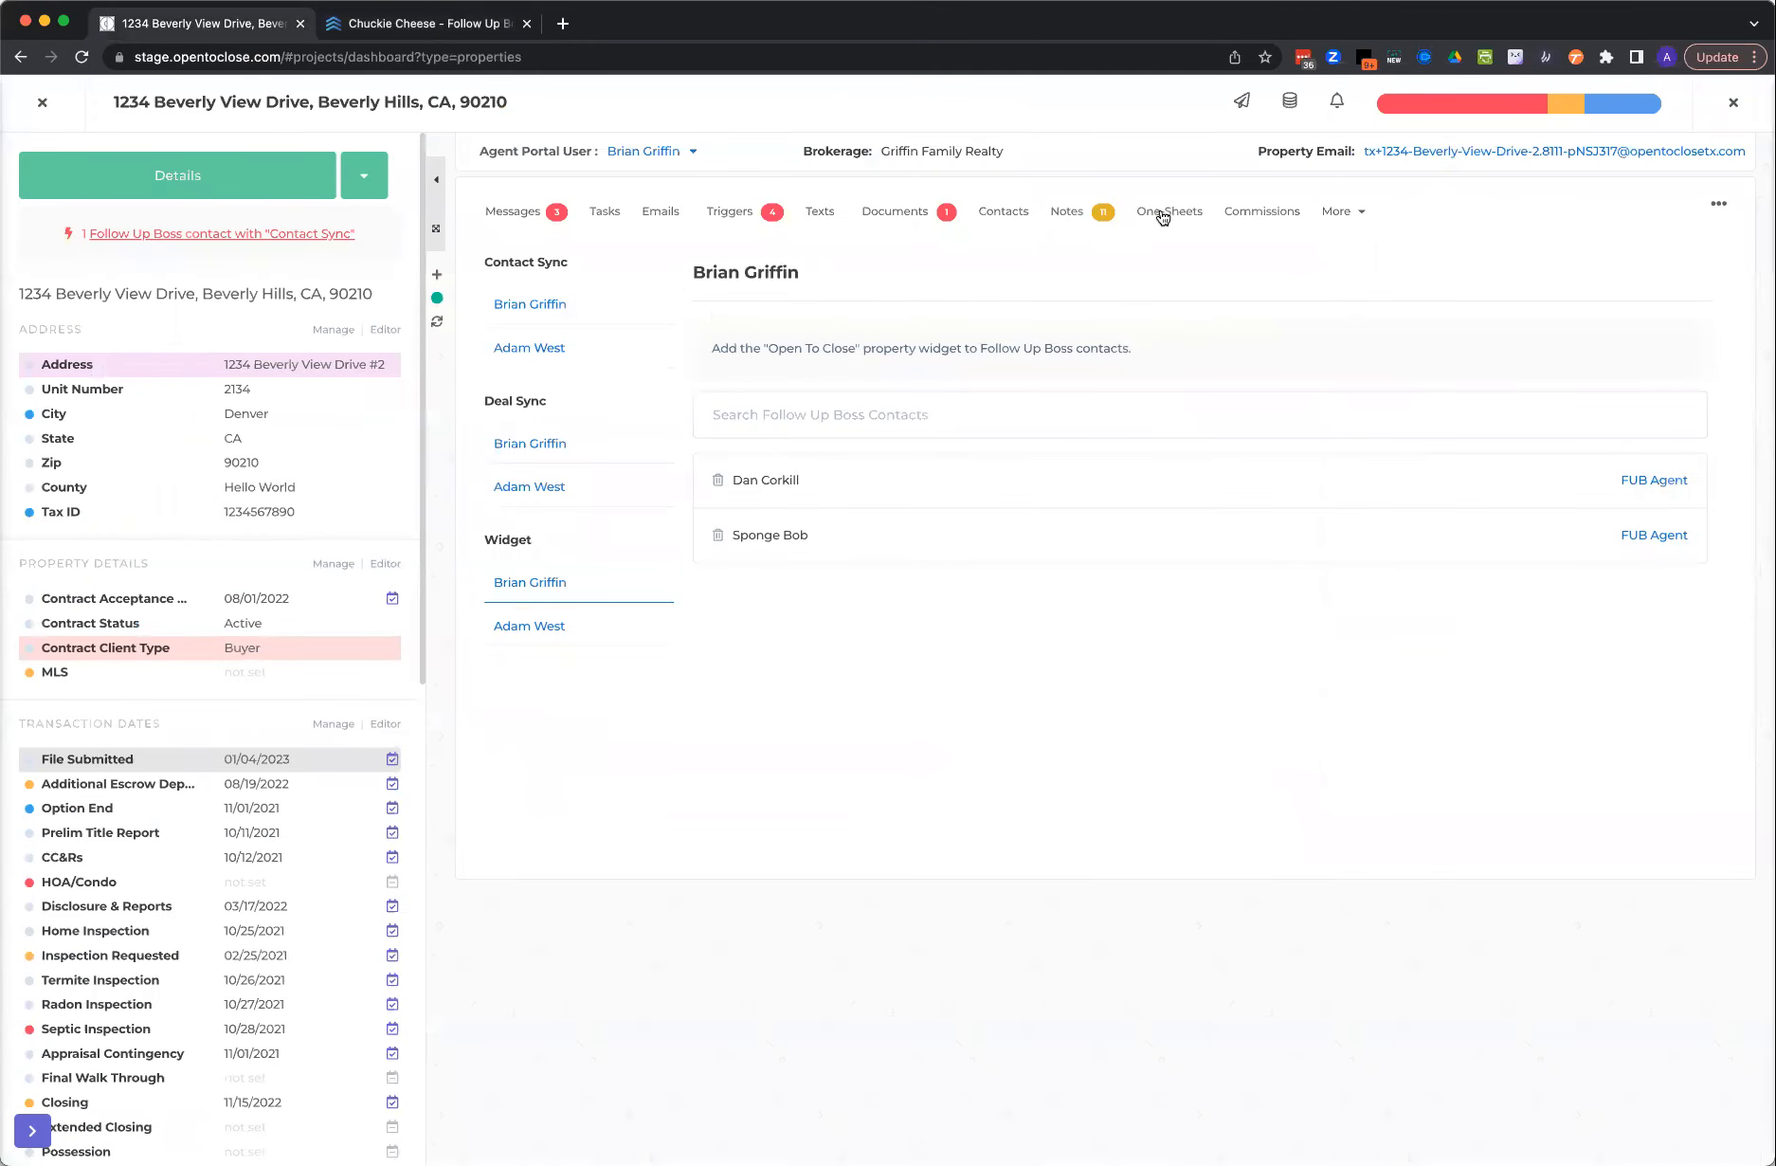
pyautogui.click(885, 213)
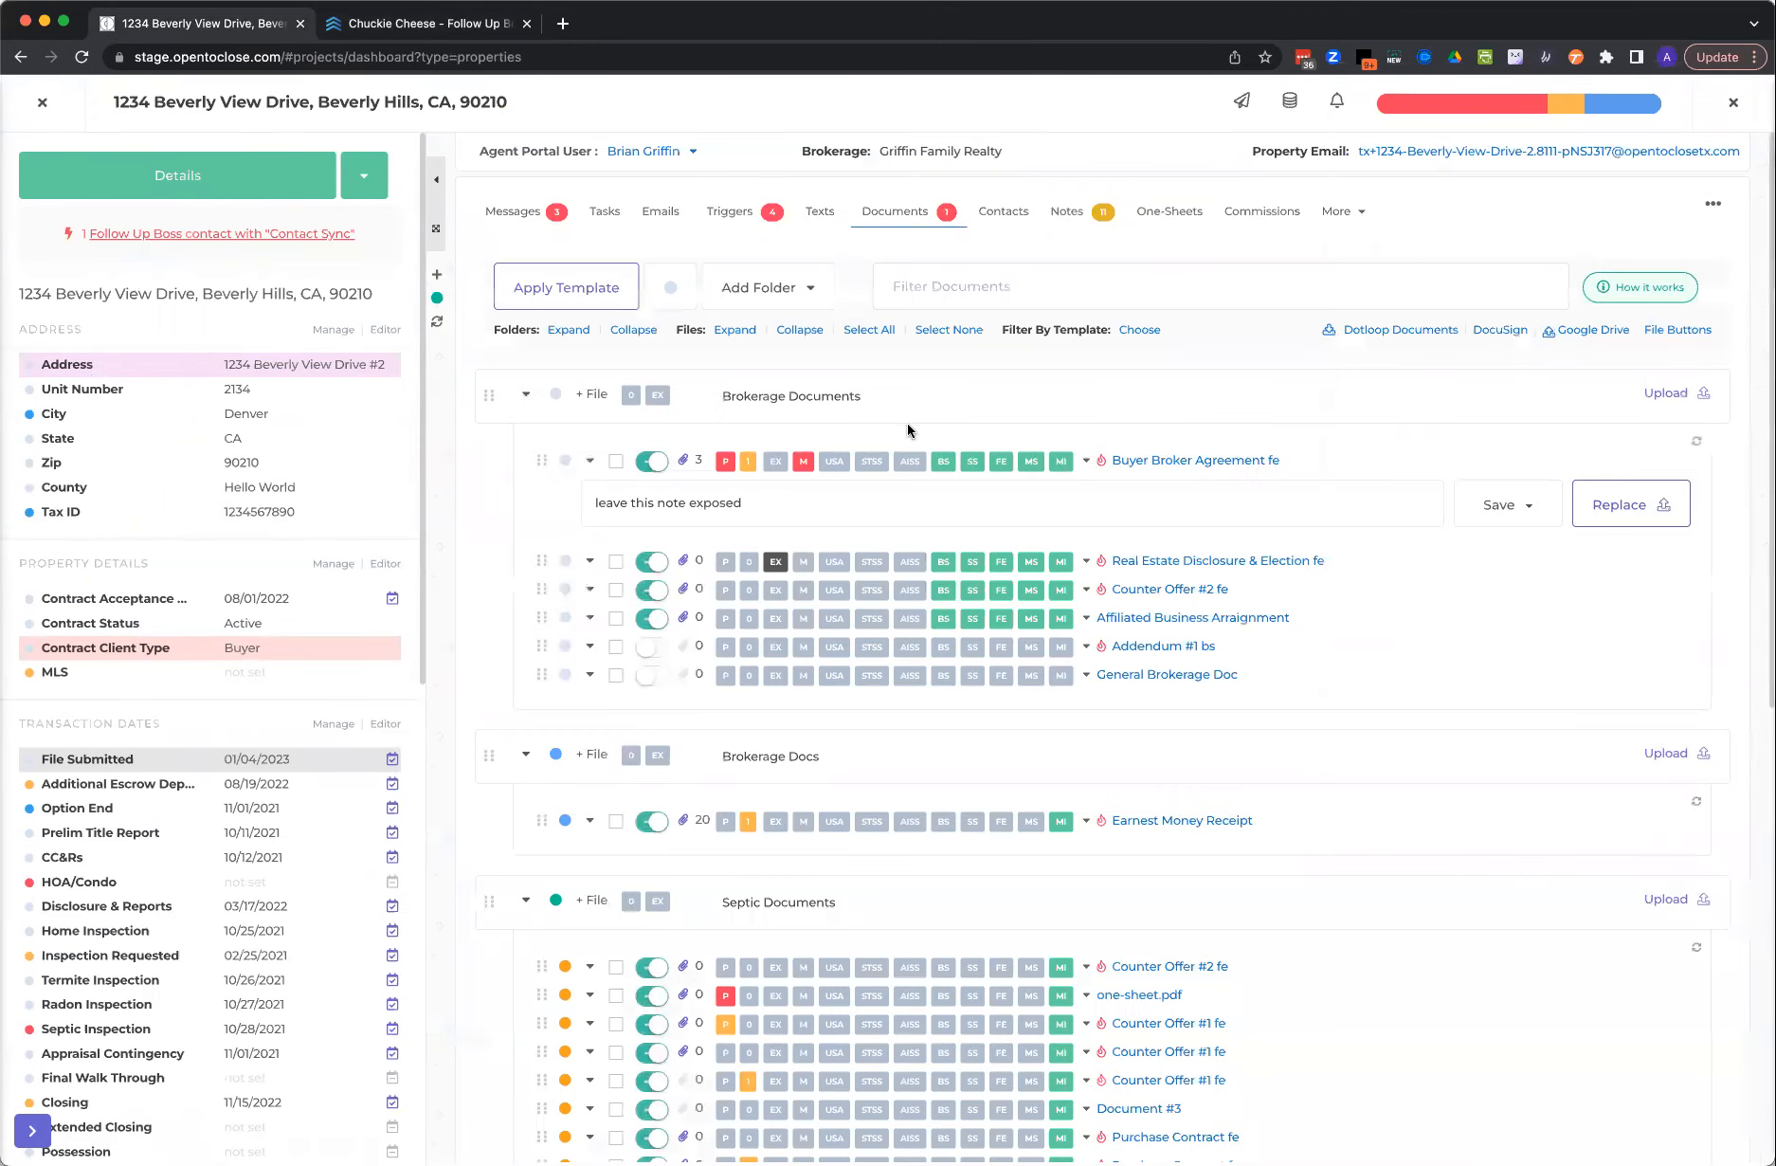
pyautogui.click(780, 466)
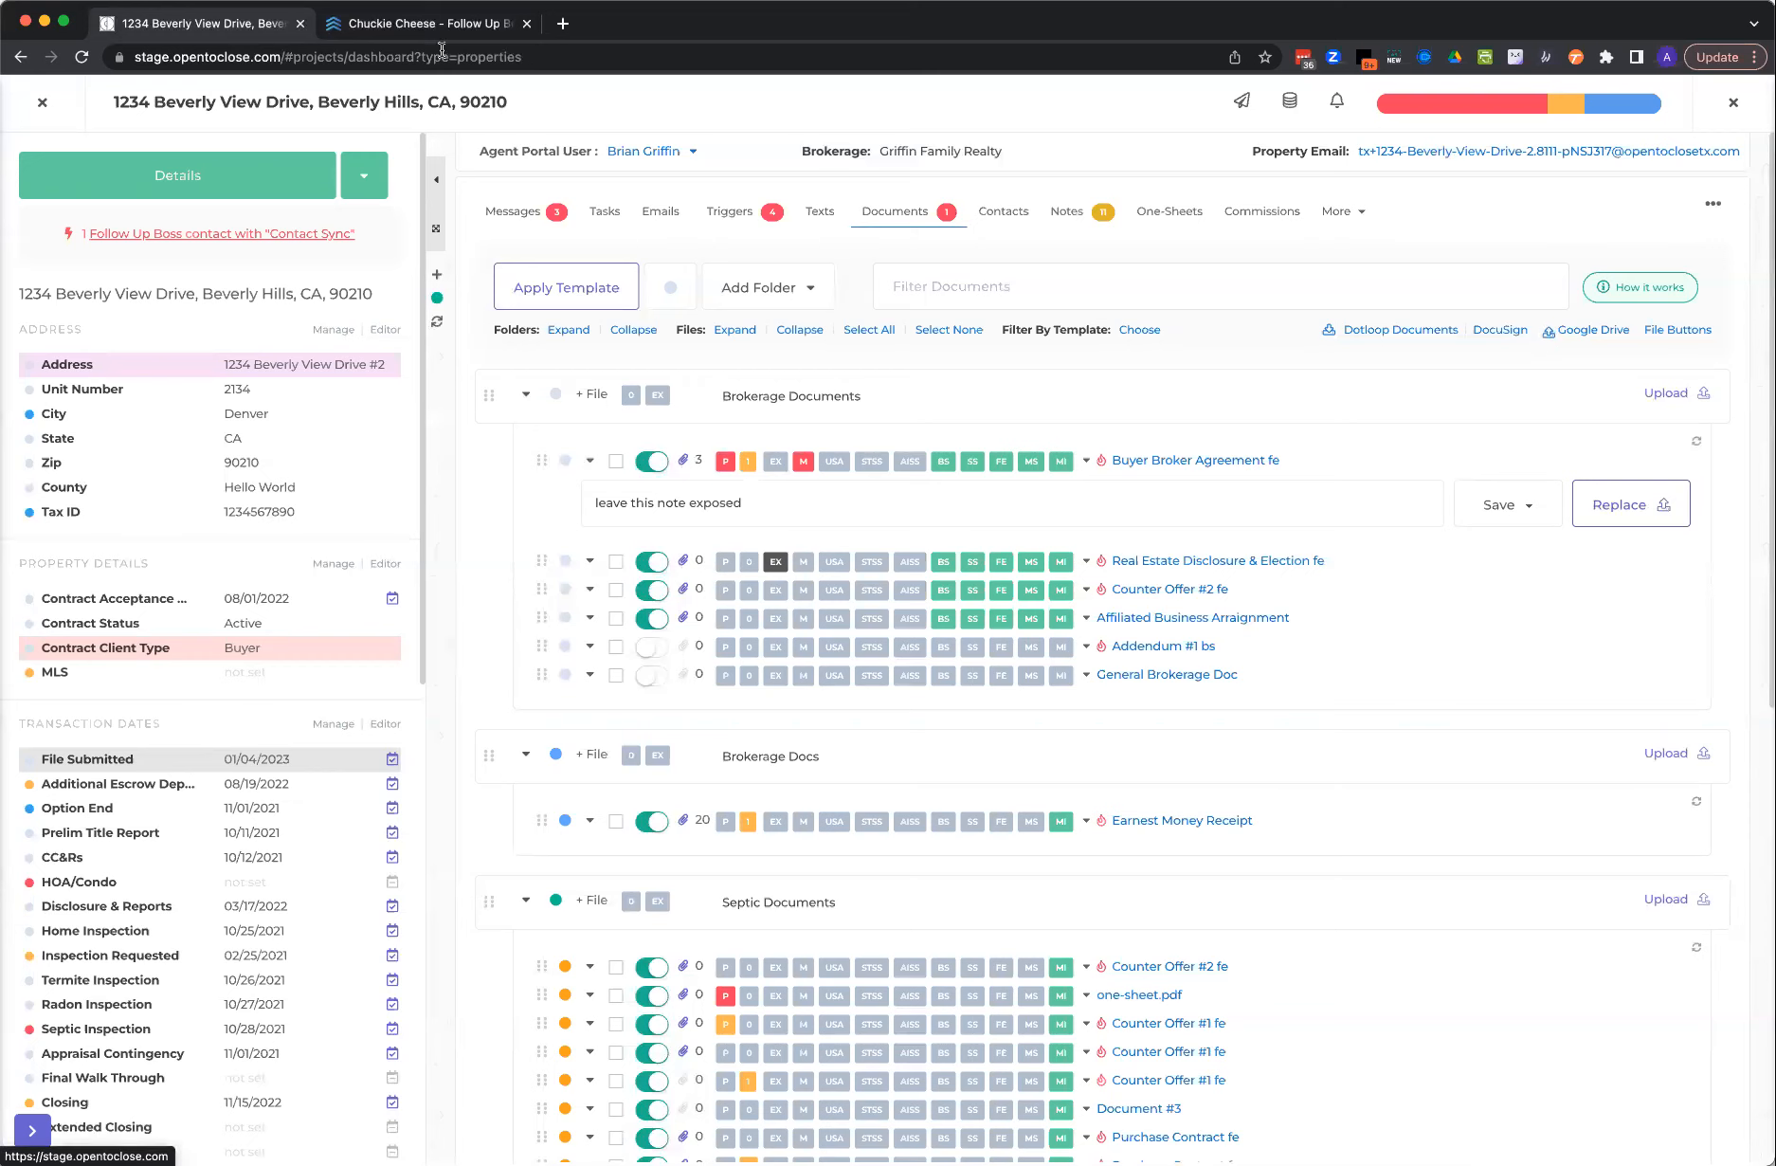
pyautogui.click(418, 30)
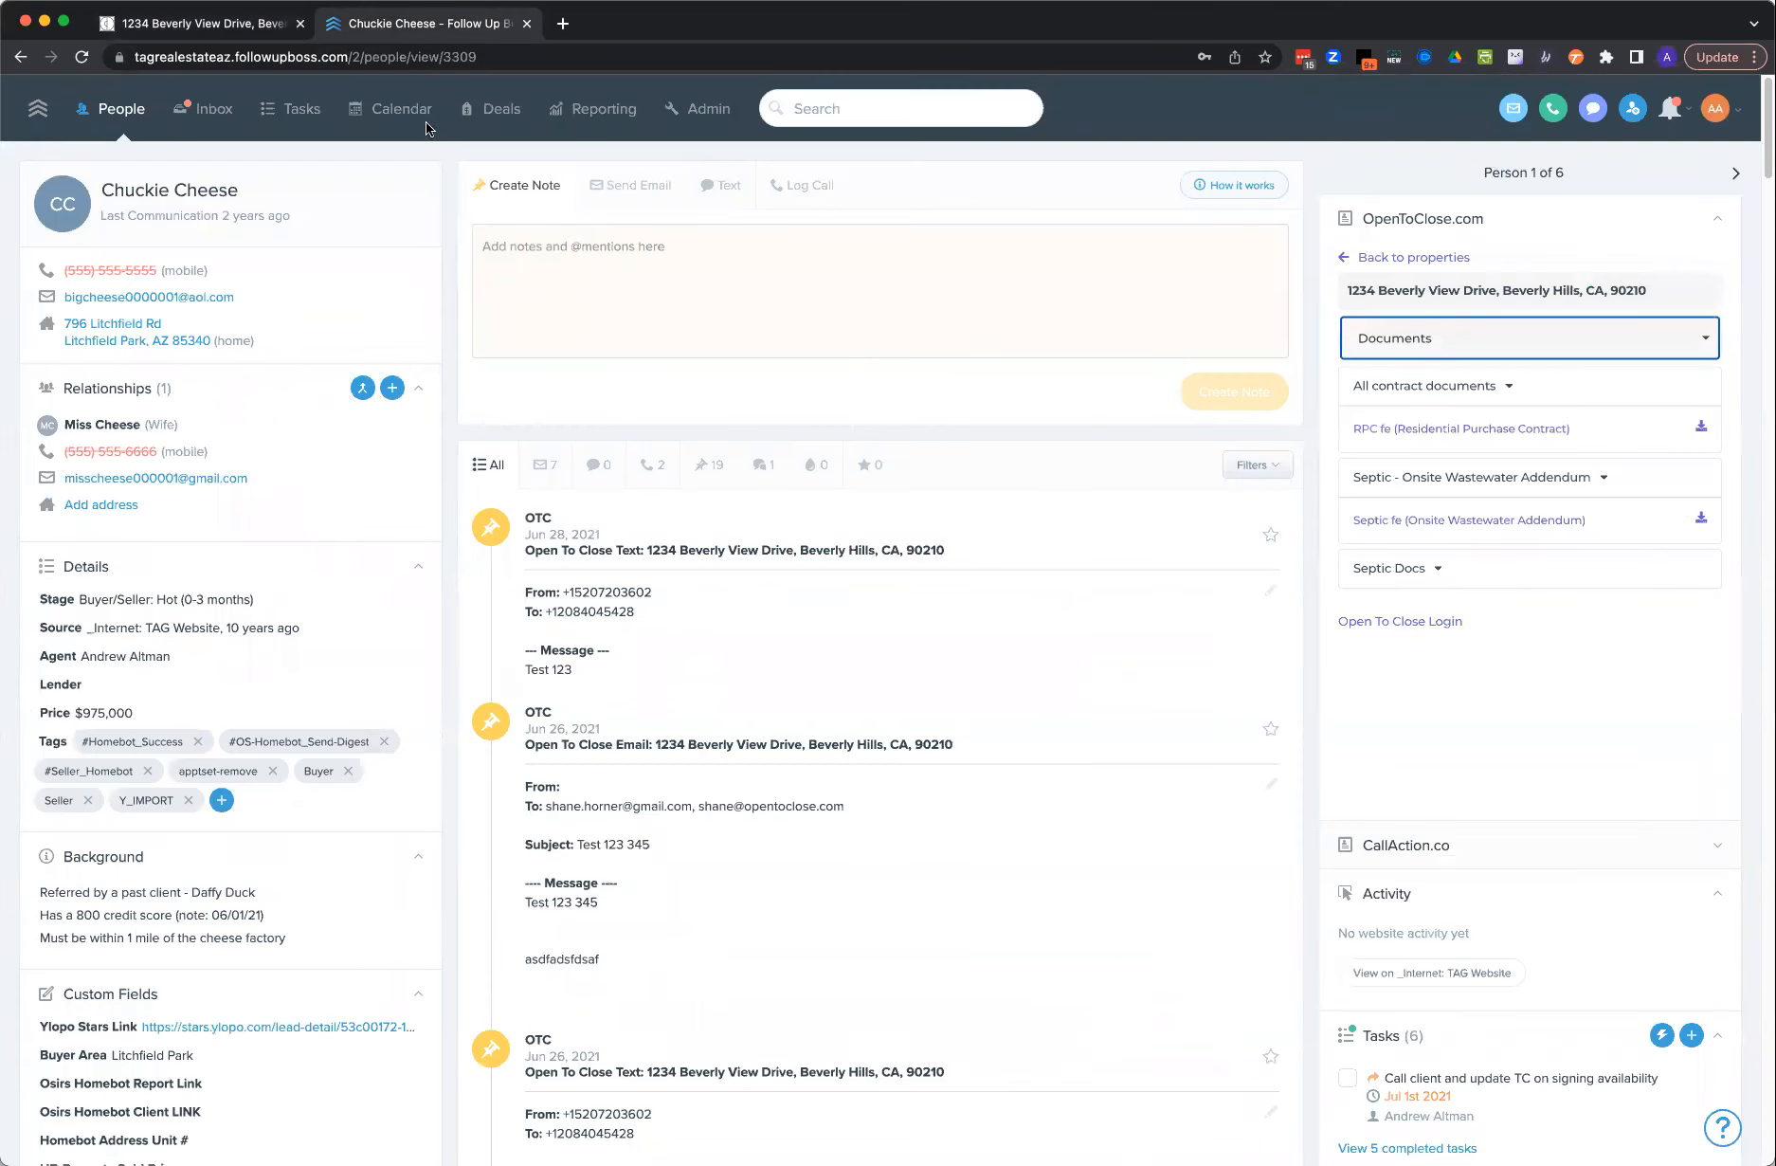
# - Return to Open To Close and open the first agent's Widget settings in the property's Follow Up Boss integration
pyautogui.click(236, 28)
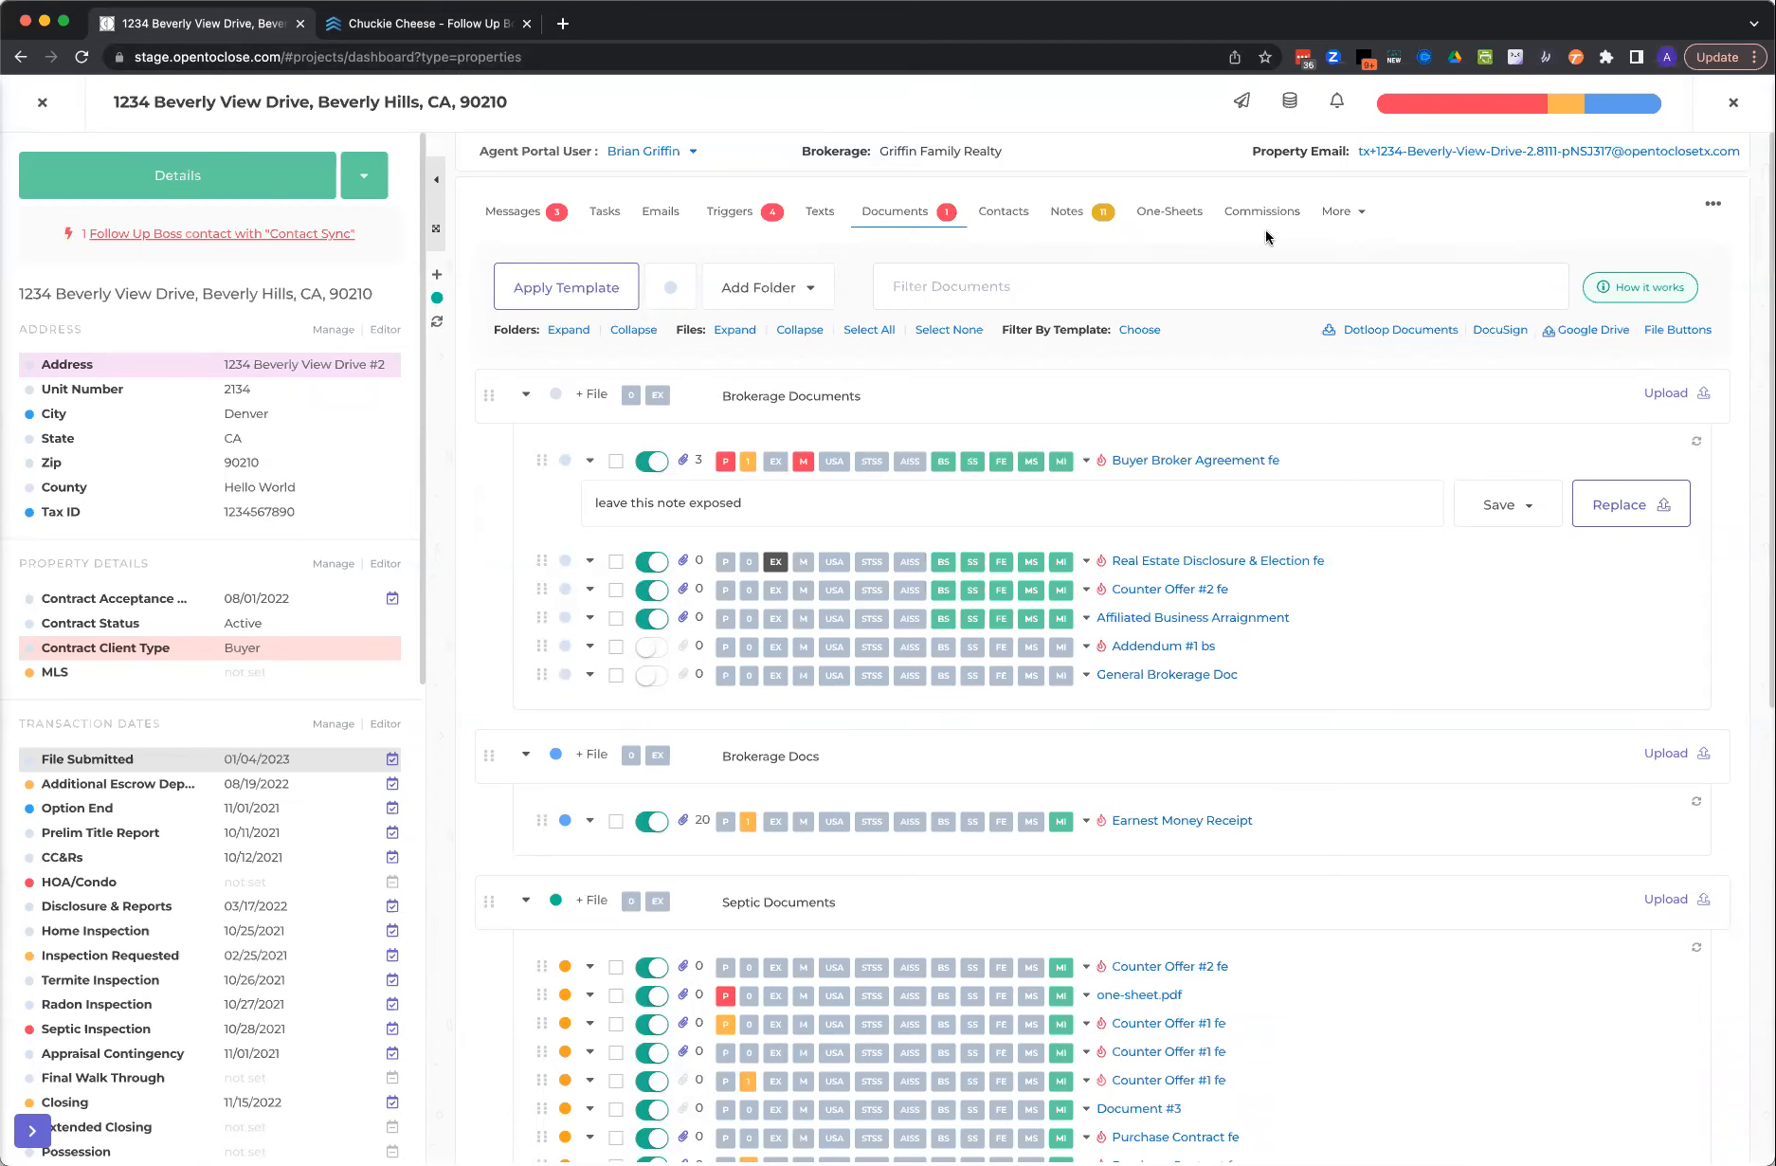
pyautogui.click(200, 244)
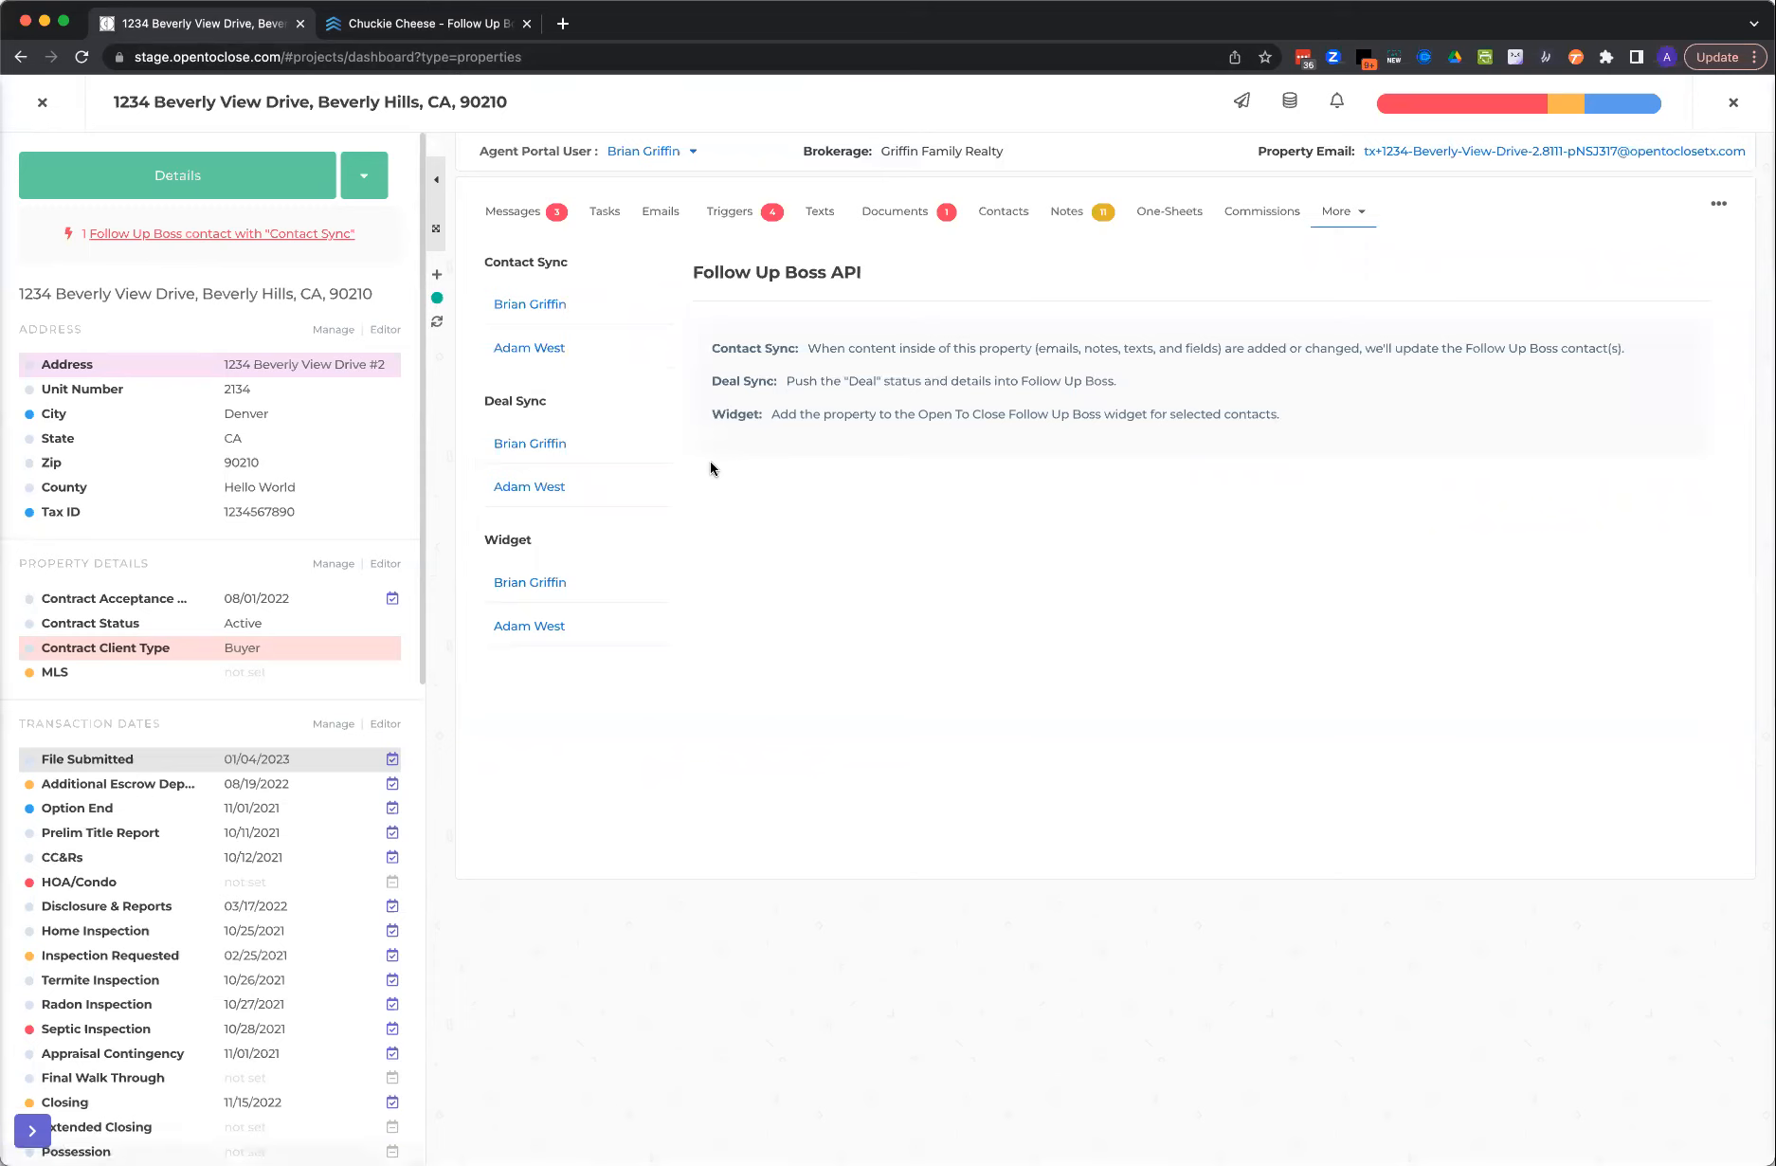
pyautogui.click(552, 583)
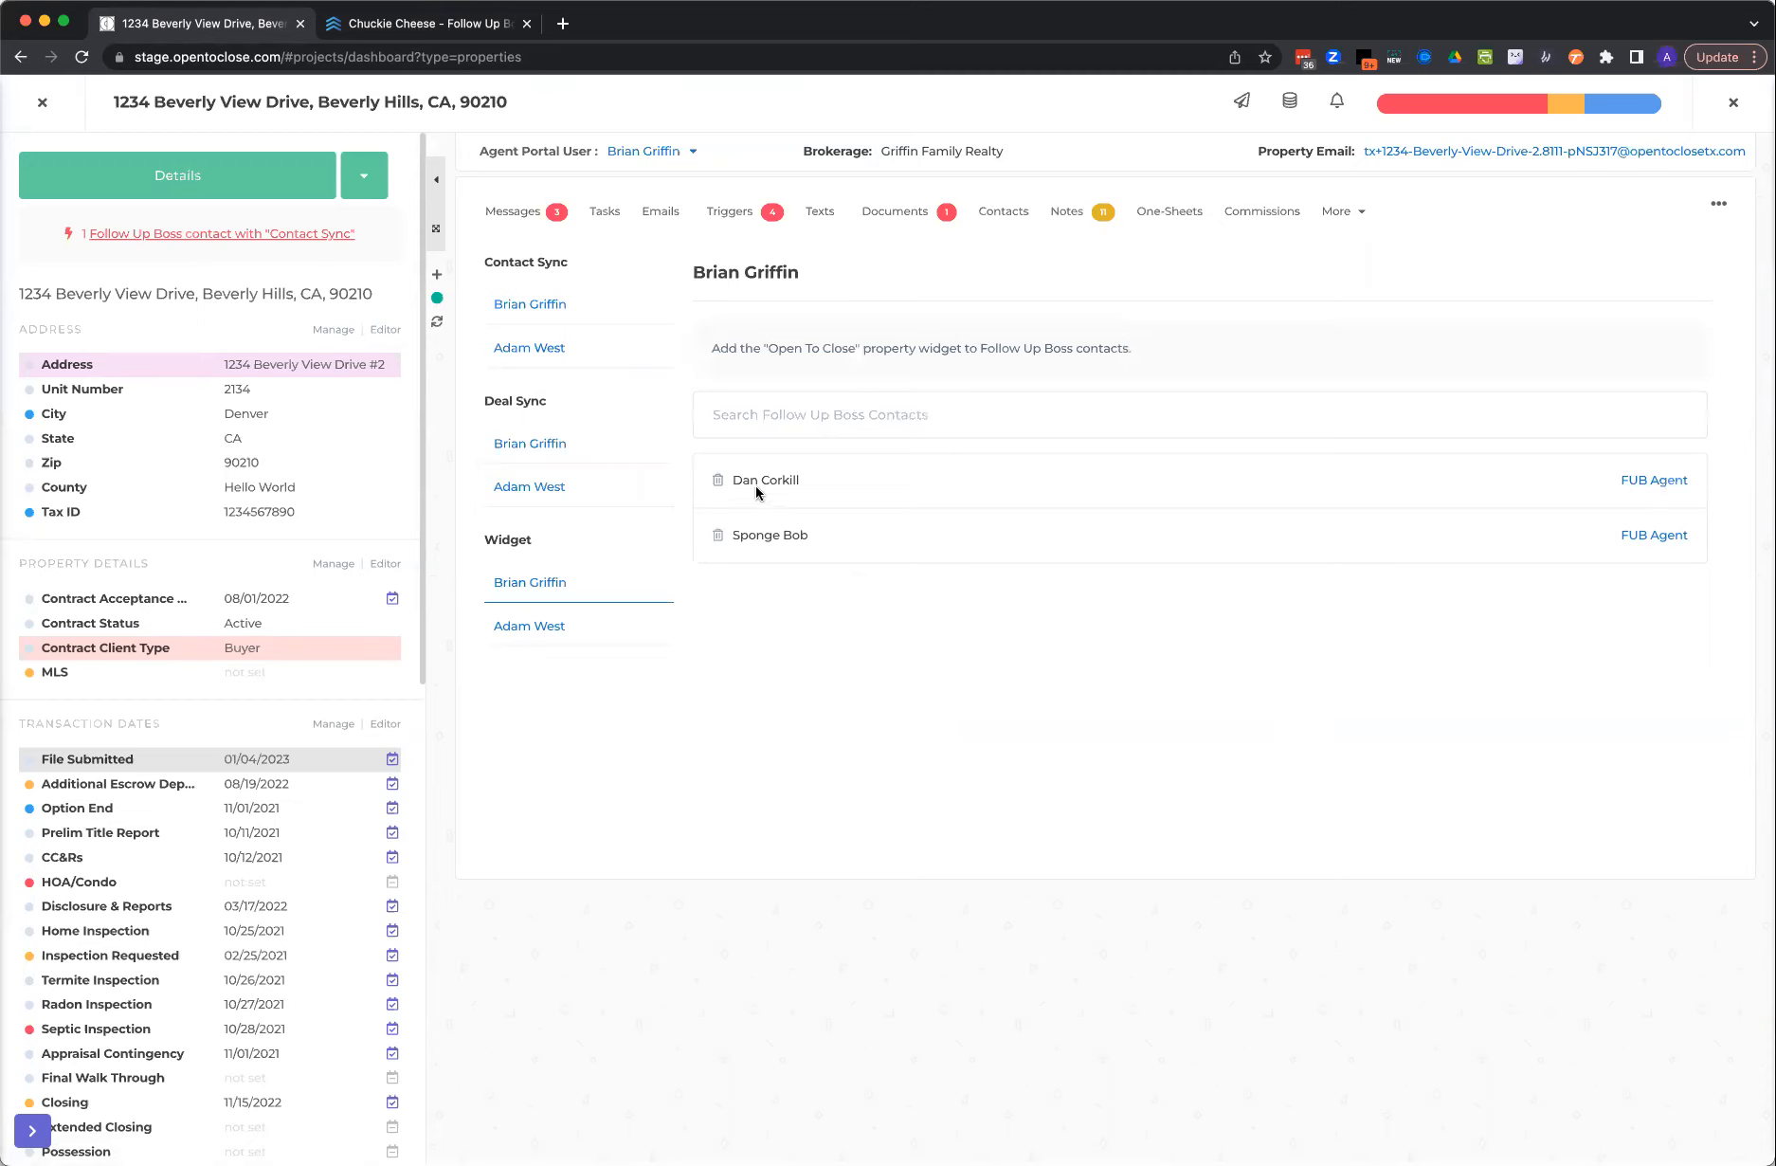
# - In Follow Up Boss, return to the widget's property list, choose the Beverly Hills property again, and view its Timeline
pyautogui.click(444, 37)
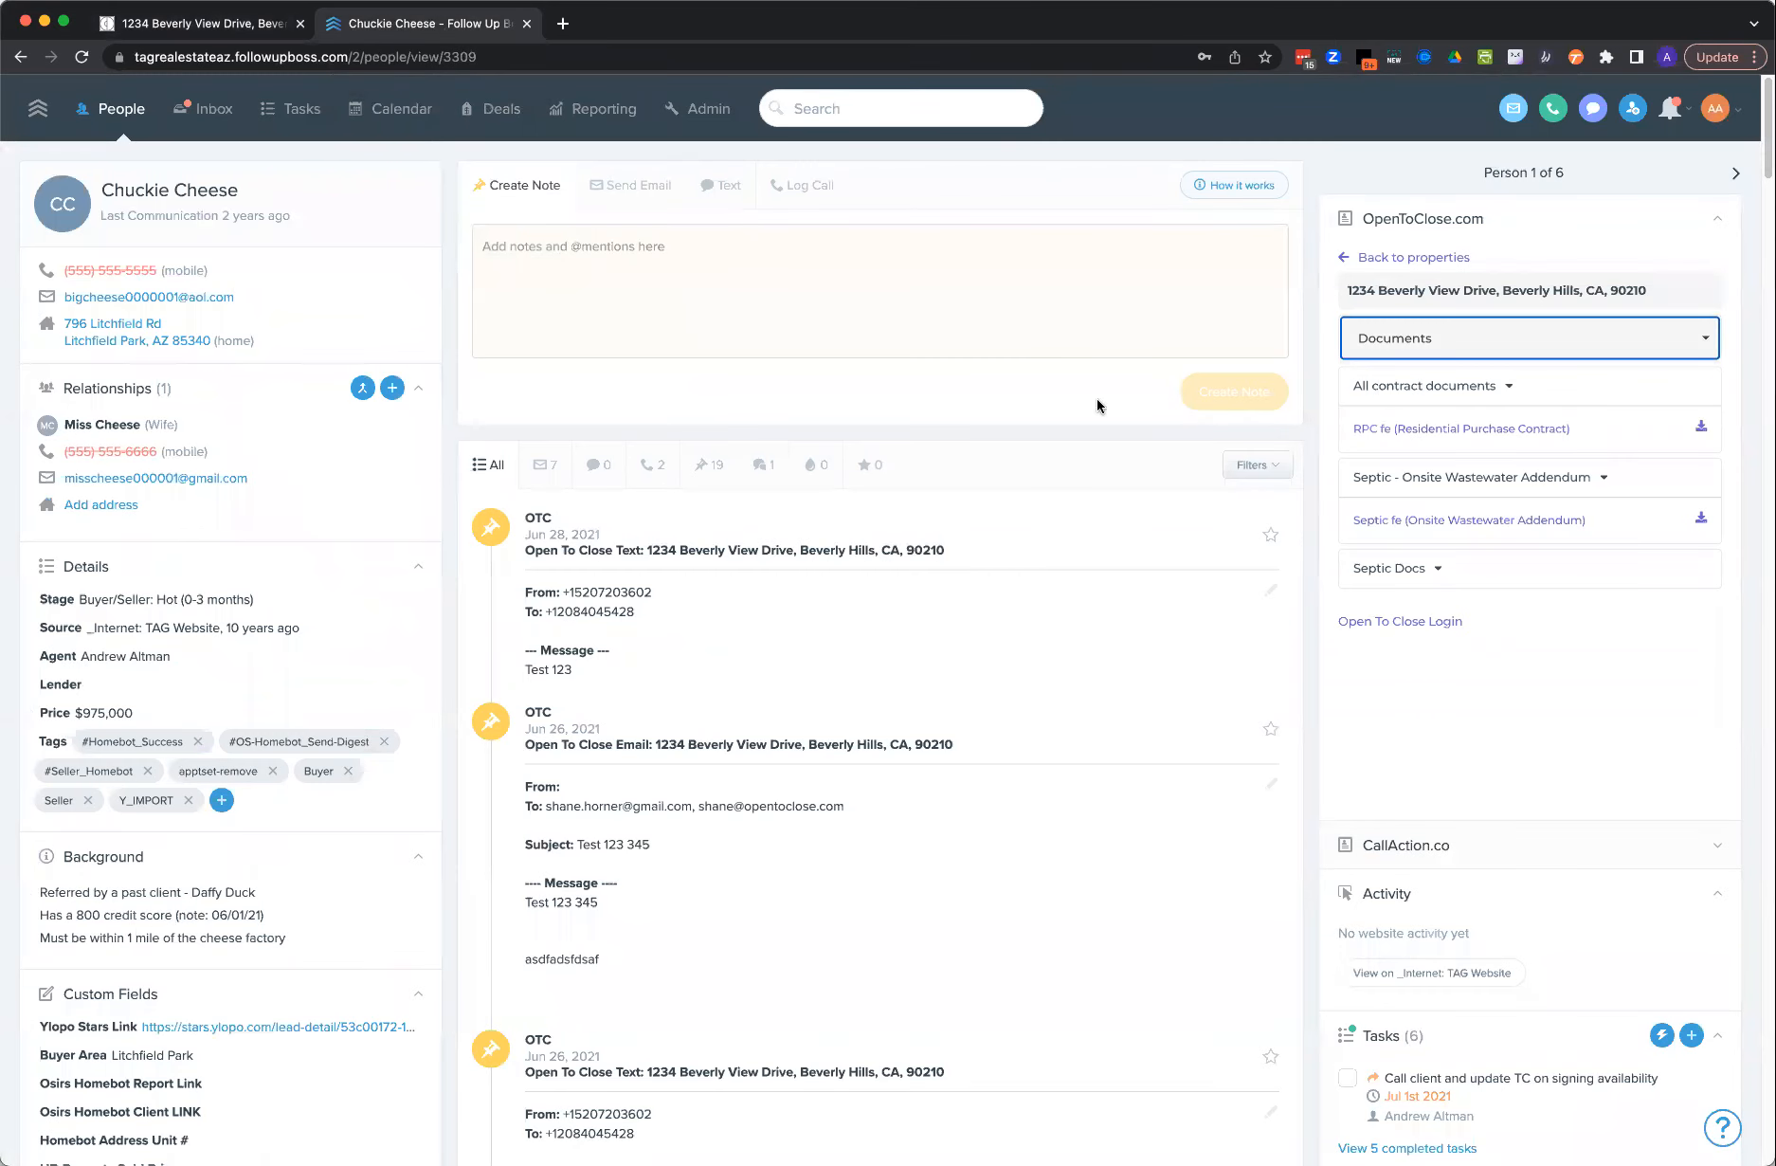
pyautogui.click(1364, 265)
pyautogui.click(1378, 276)
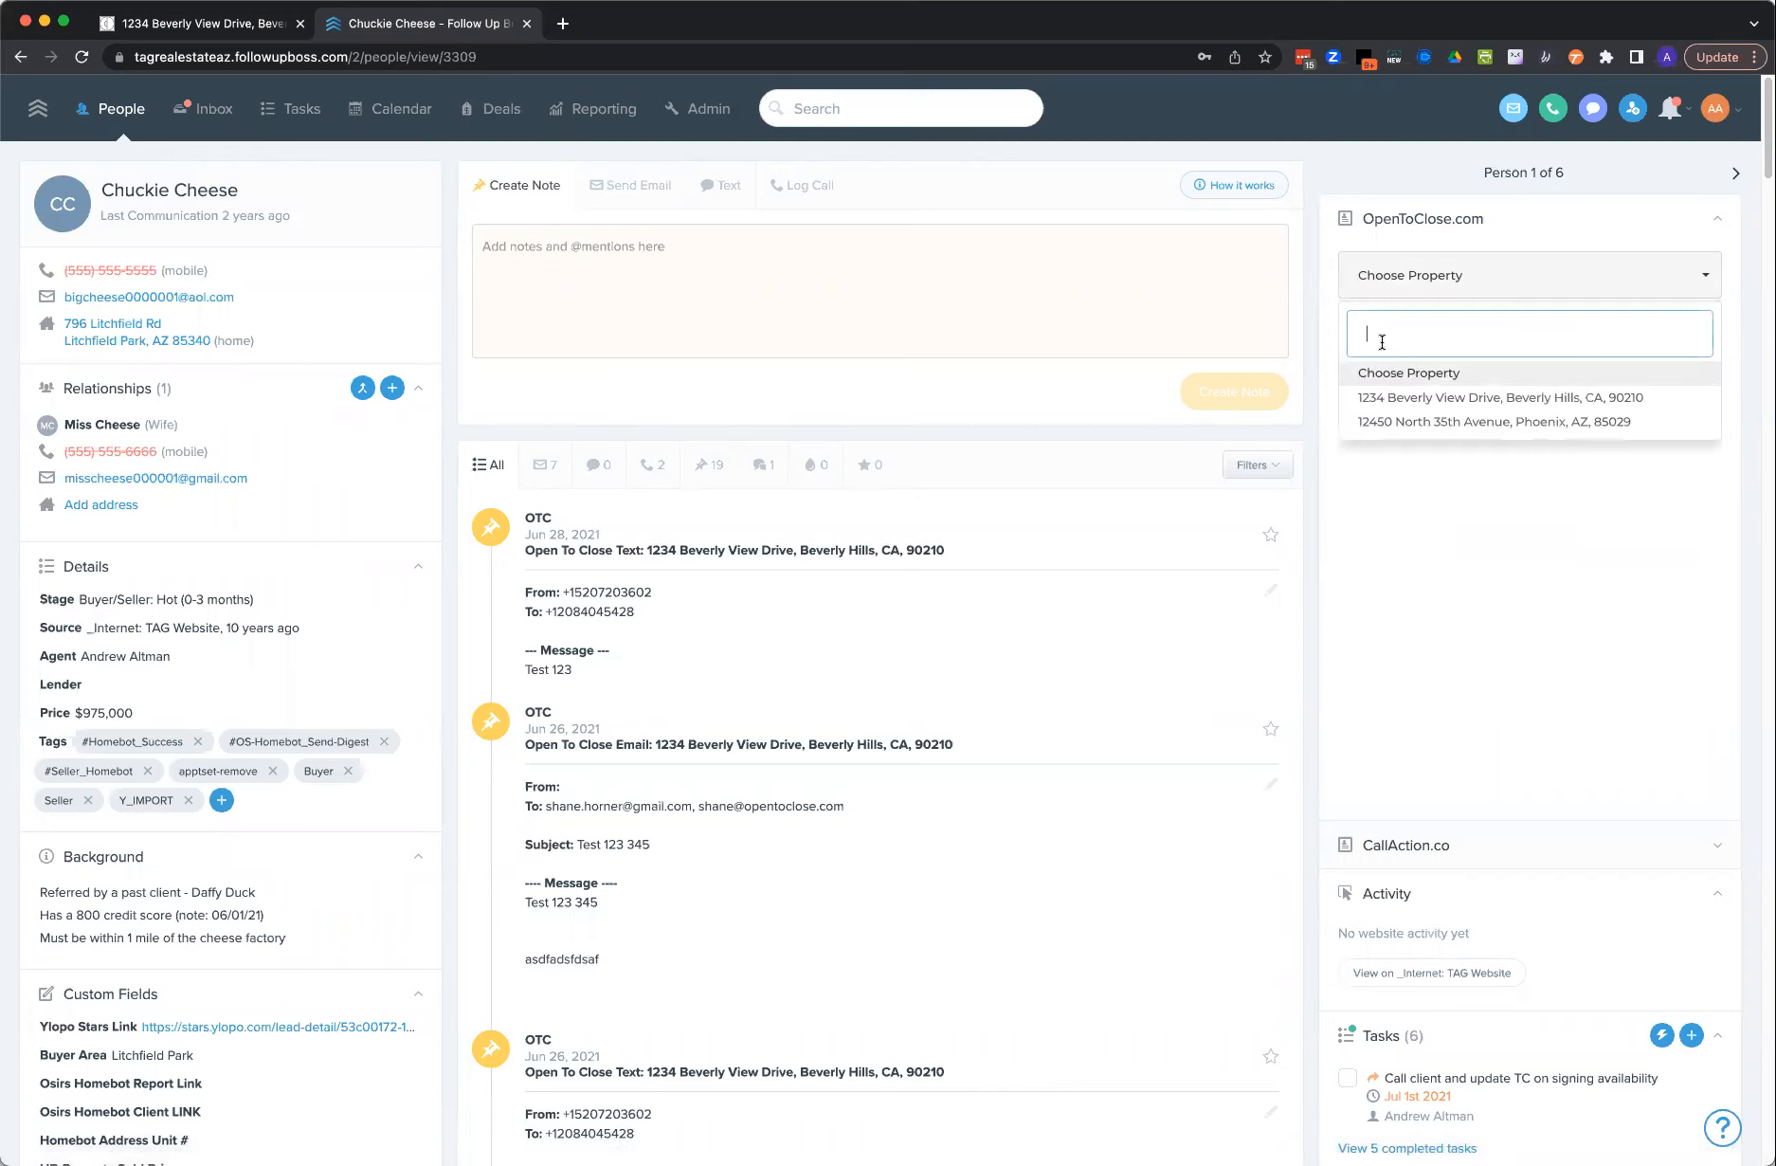
pyautogui.click(1408, 398)
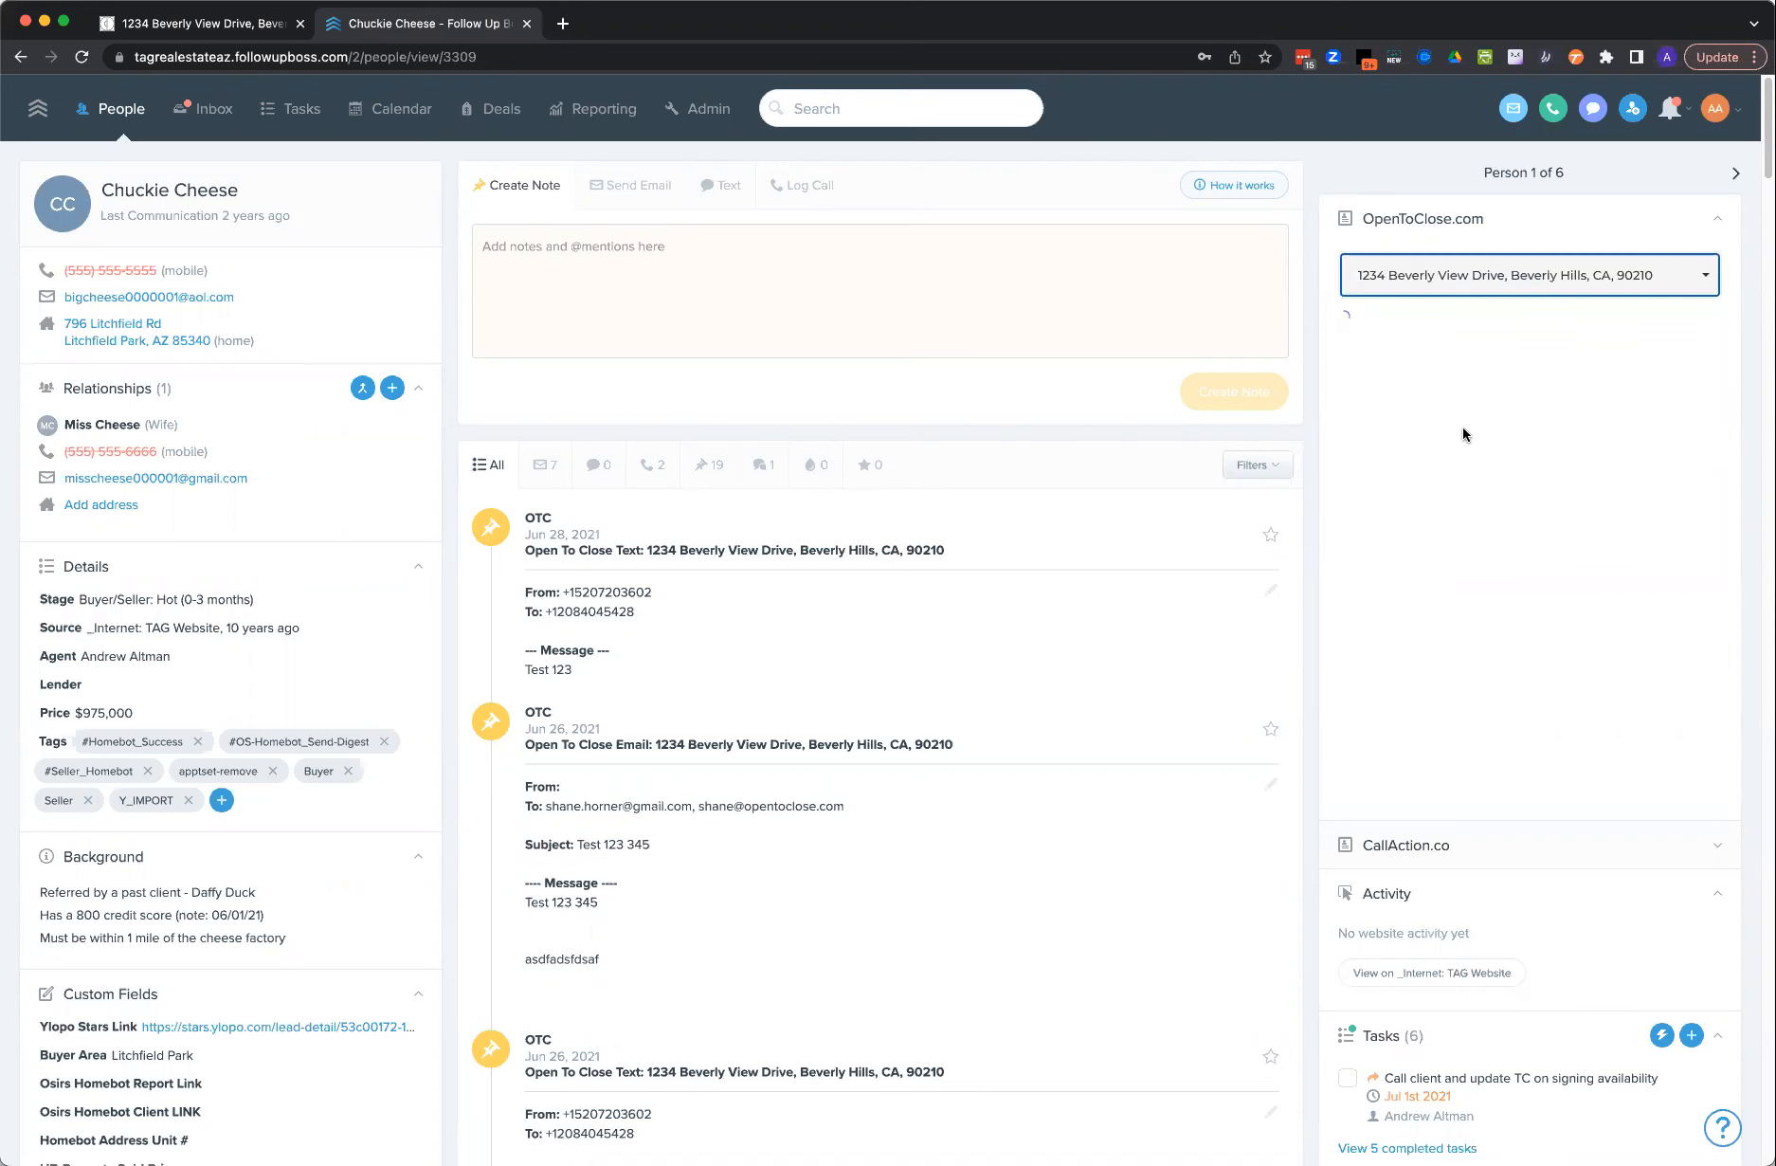
pyautogui.click(254, 28)
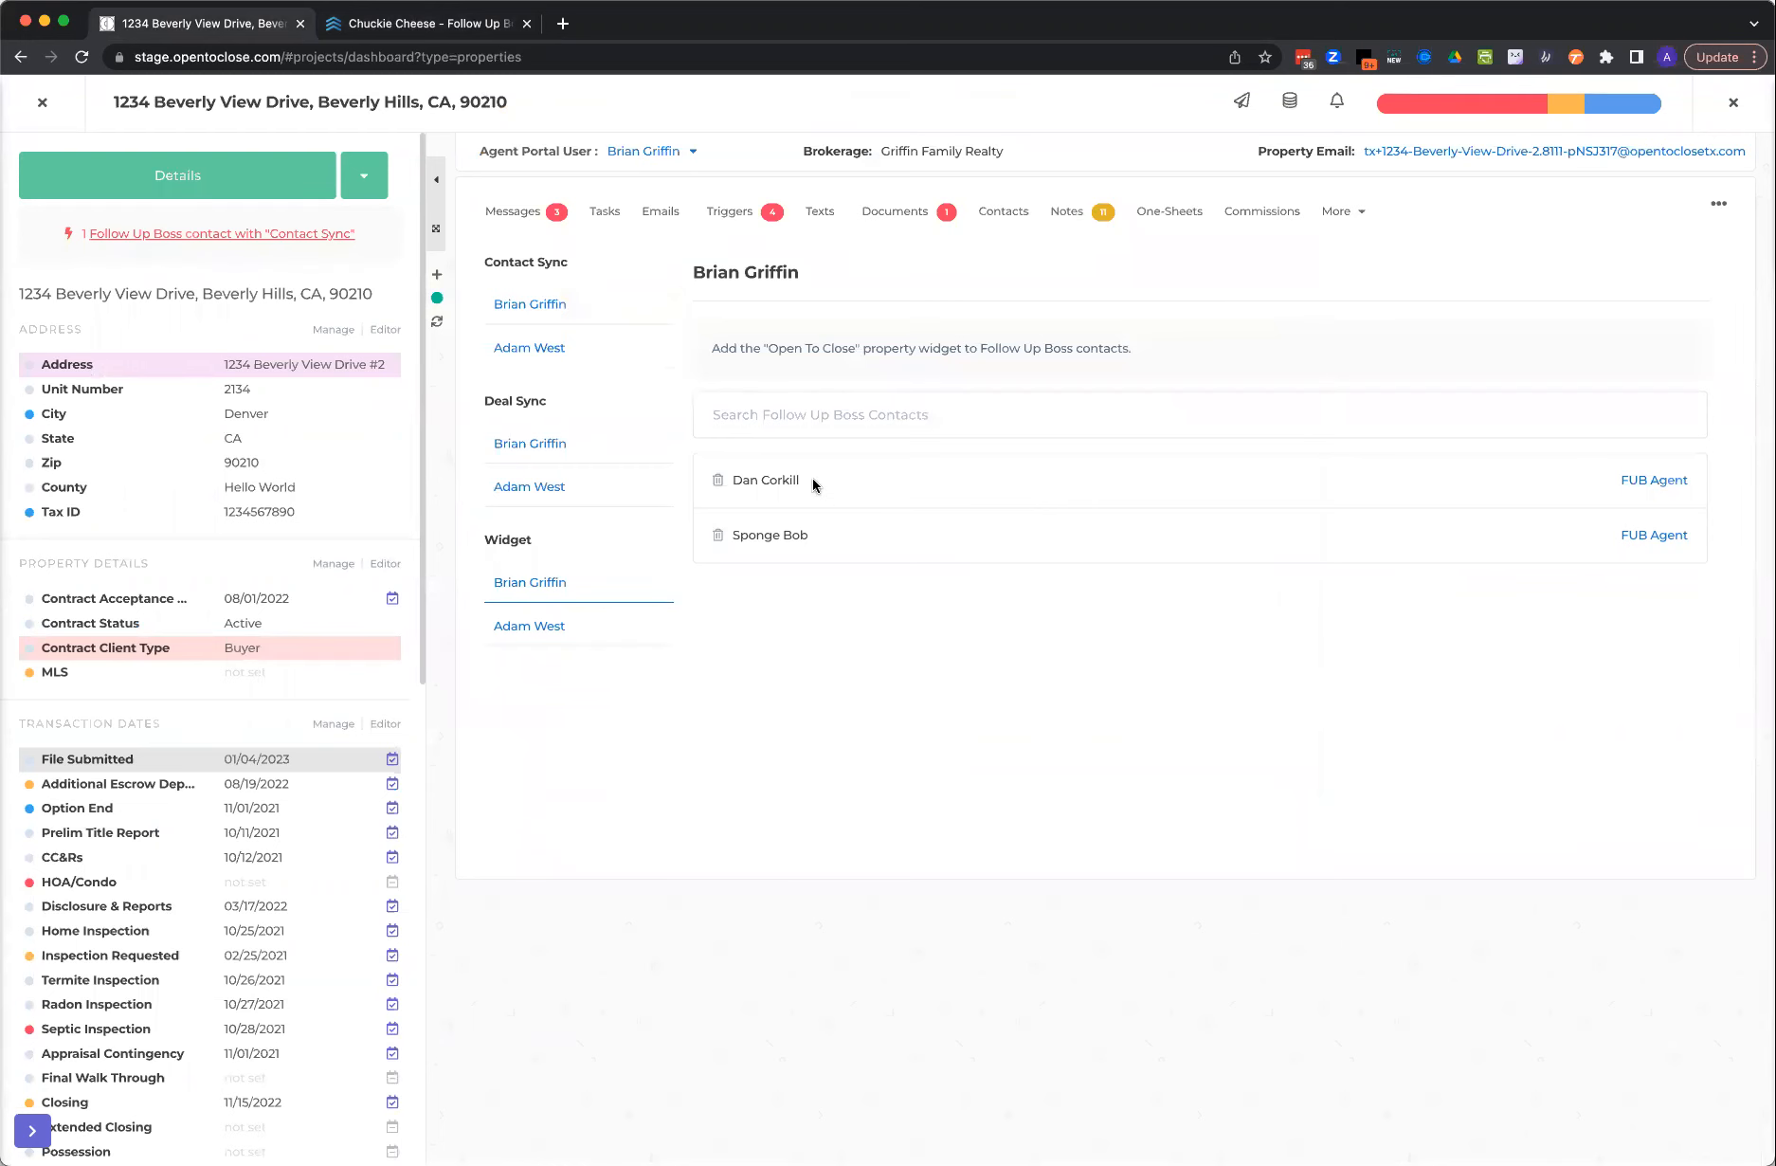
pyautogui.click(431, 24)
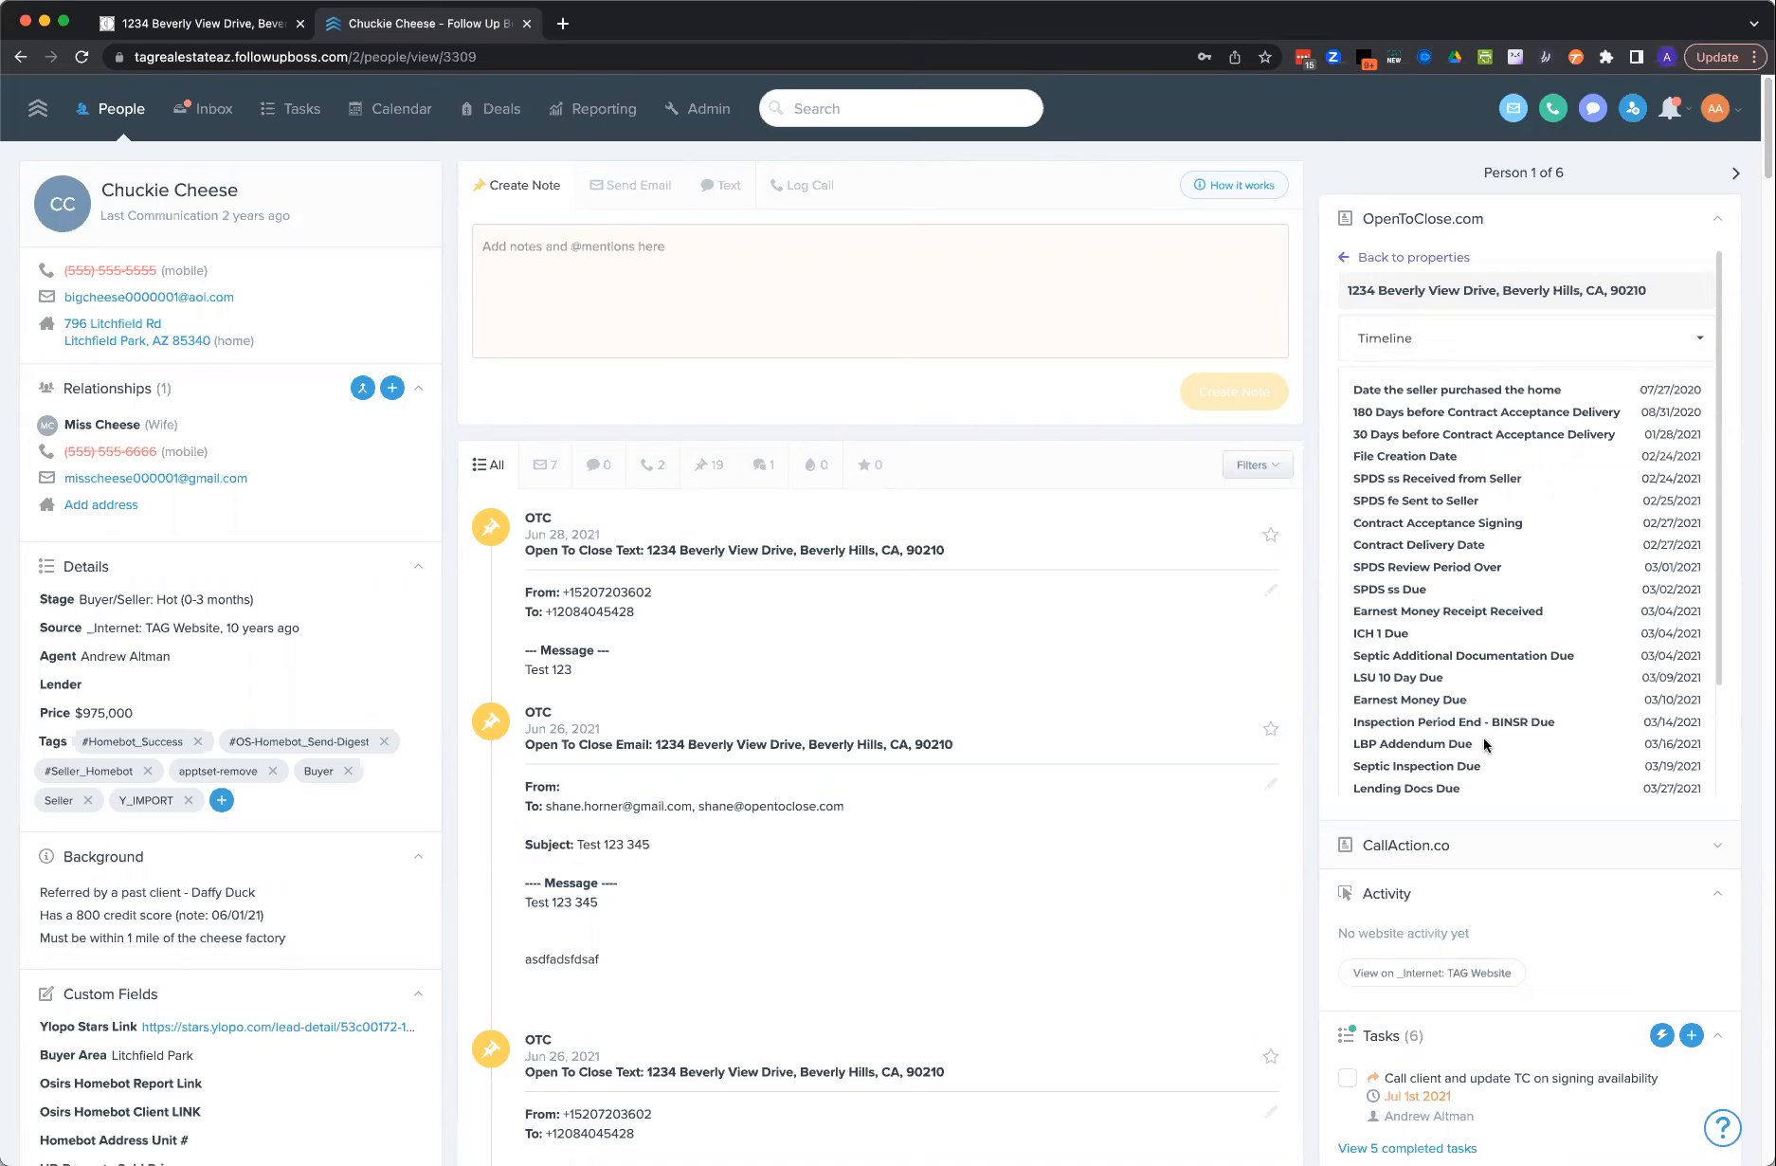
# - In Open To Close, open role management from the first widget contact's role and view the FUB Agent permissions
pyautogui.click(228, 24)
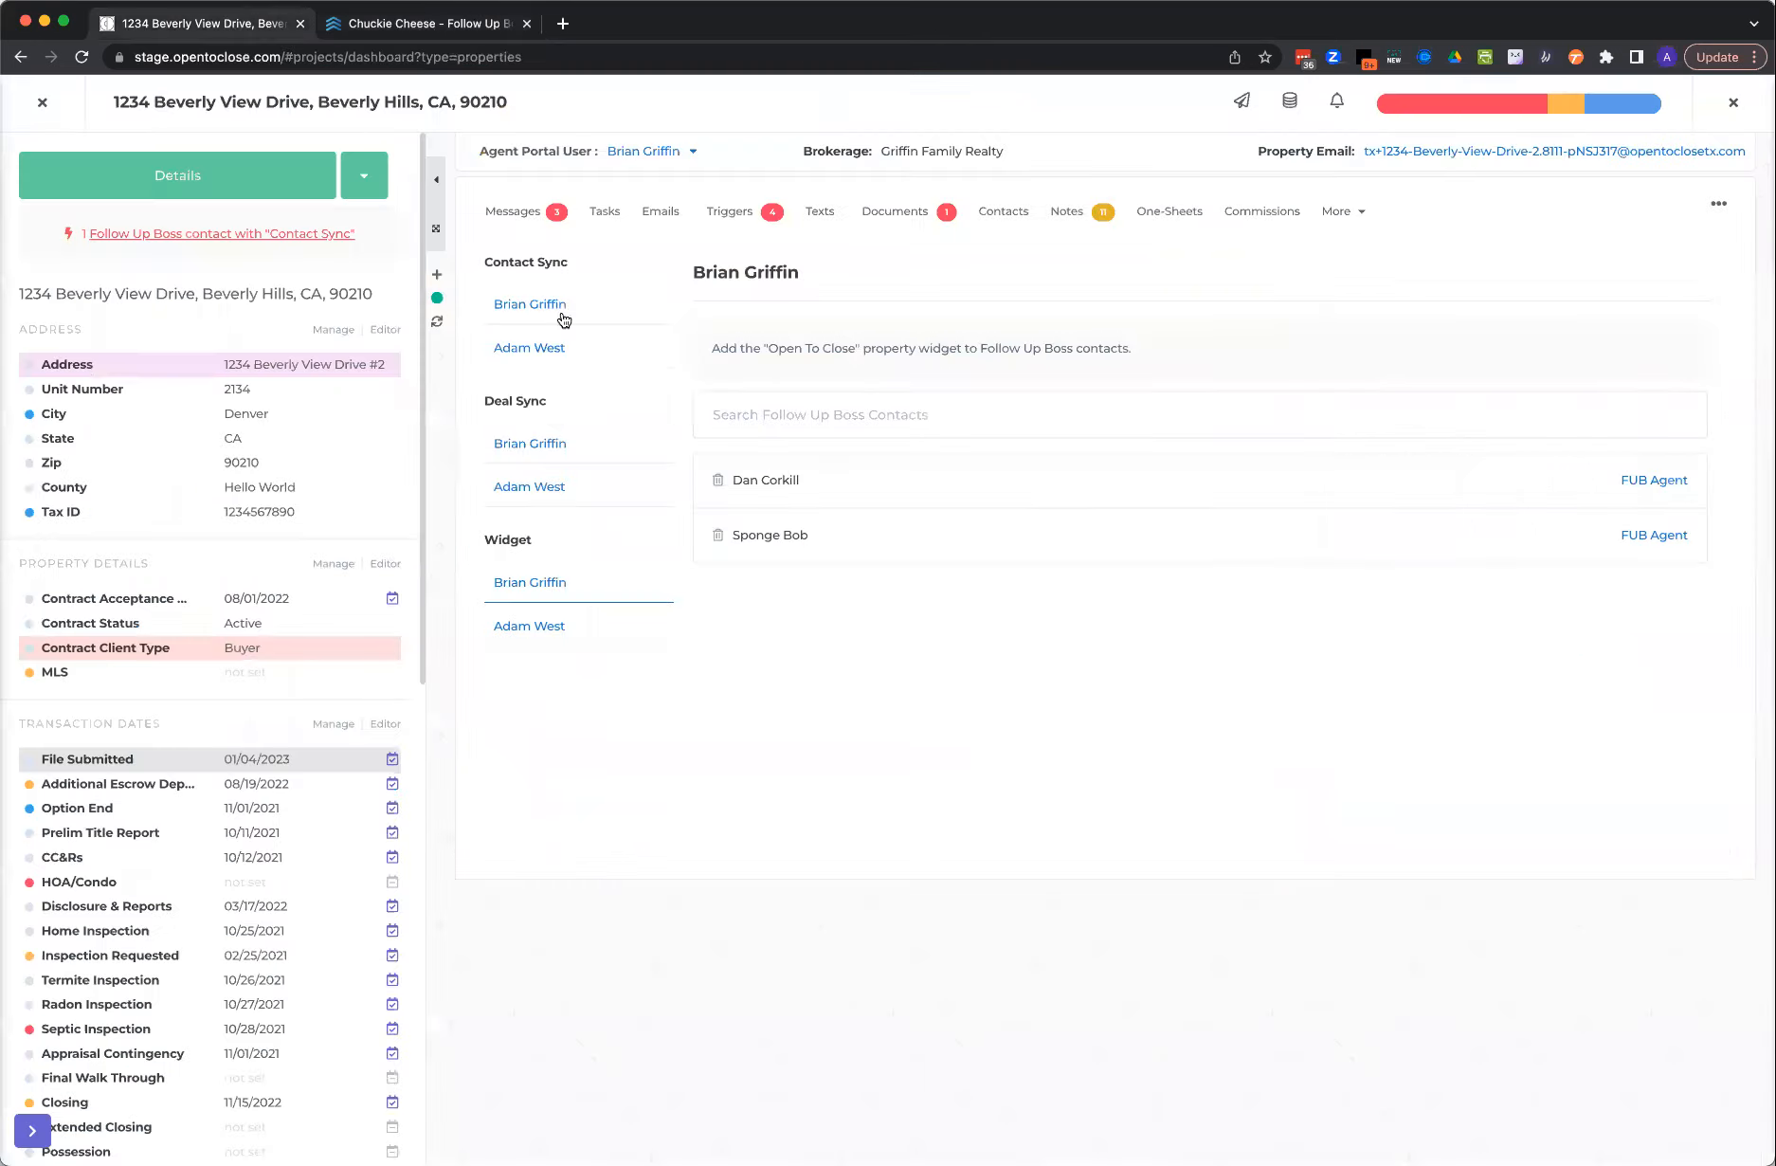
pyautogui.click(1637, 487)
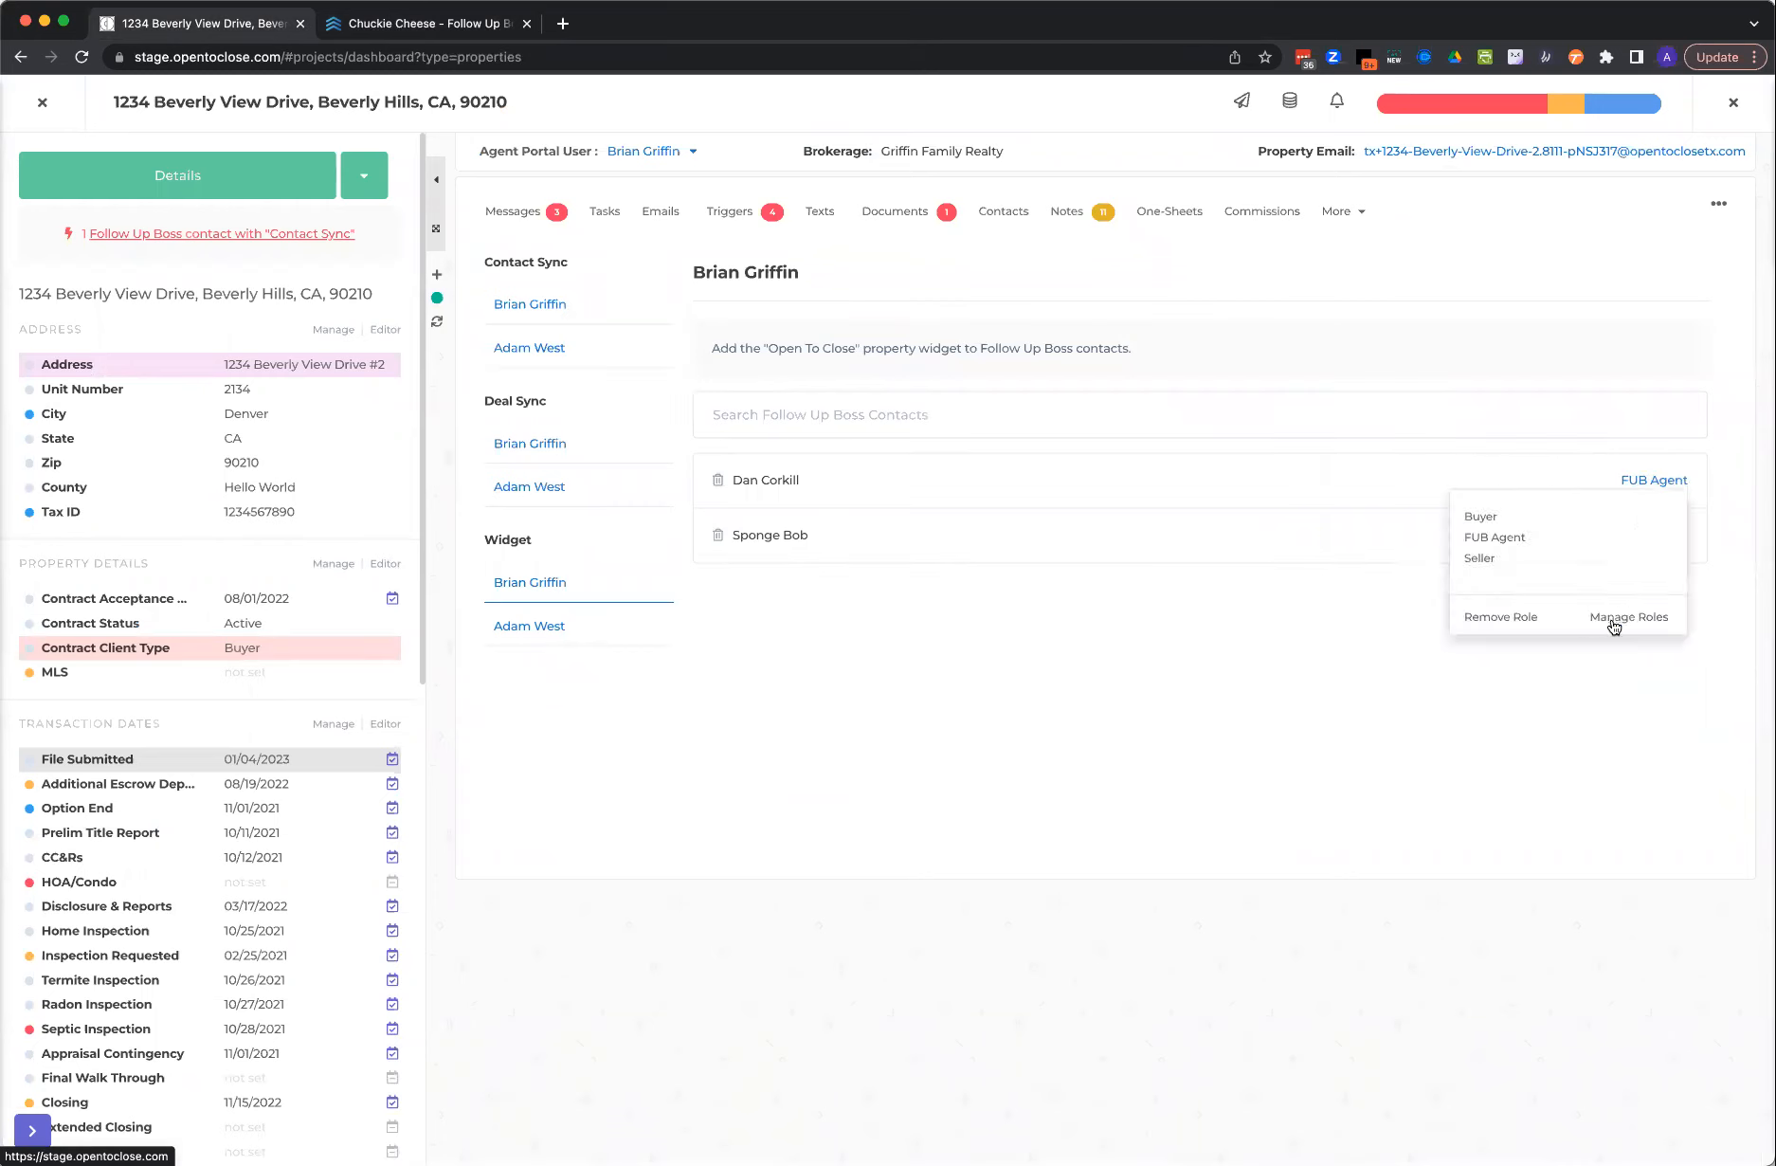
pyautogui.click(1611, 618)
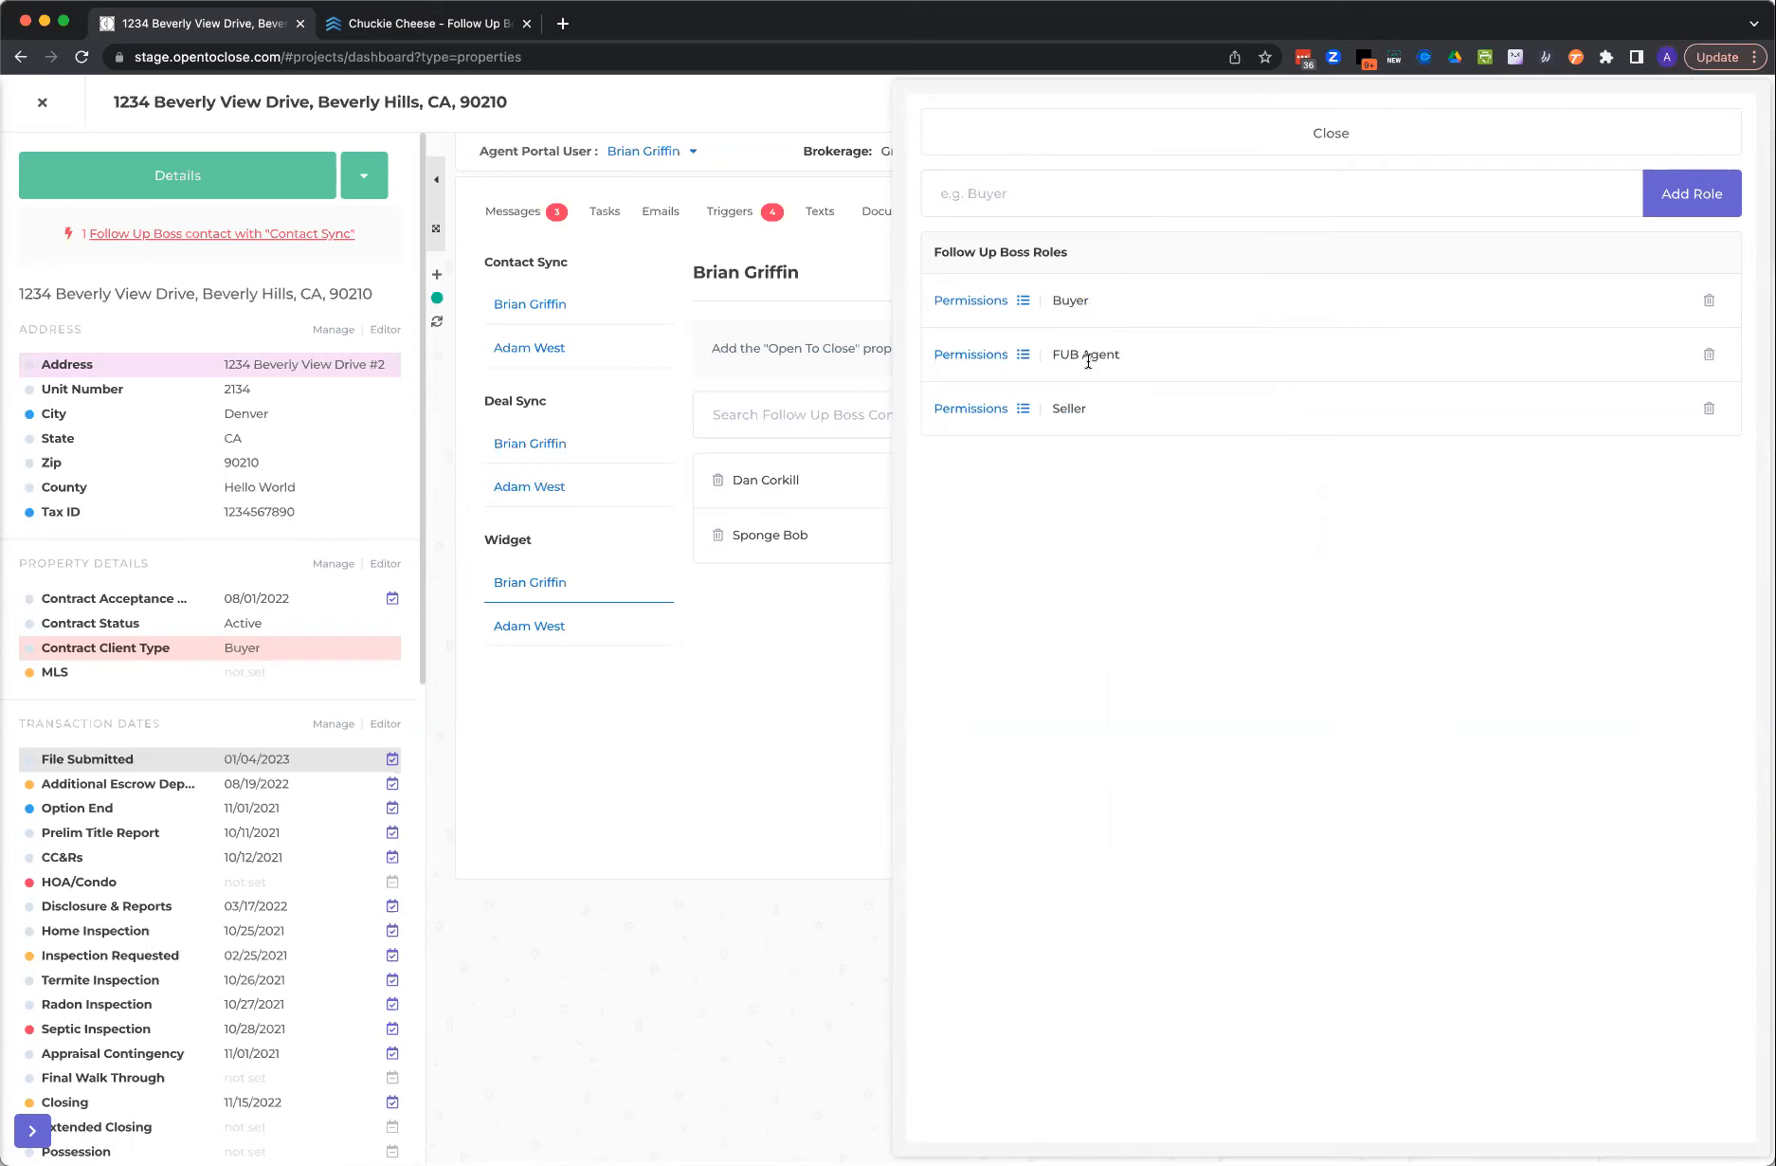
pyautogui.click(1014, 361)
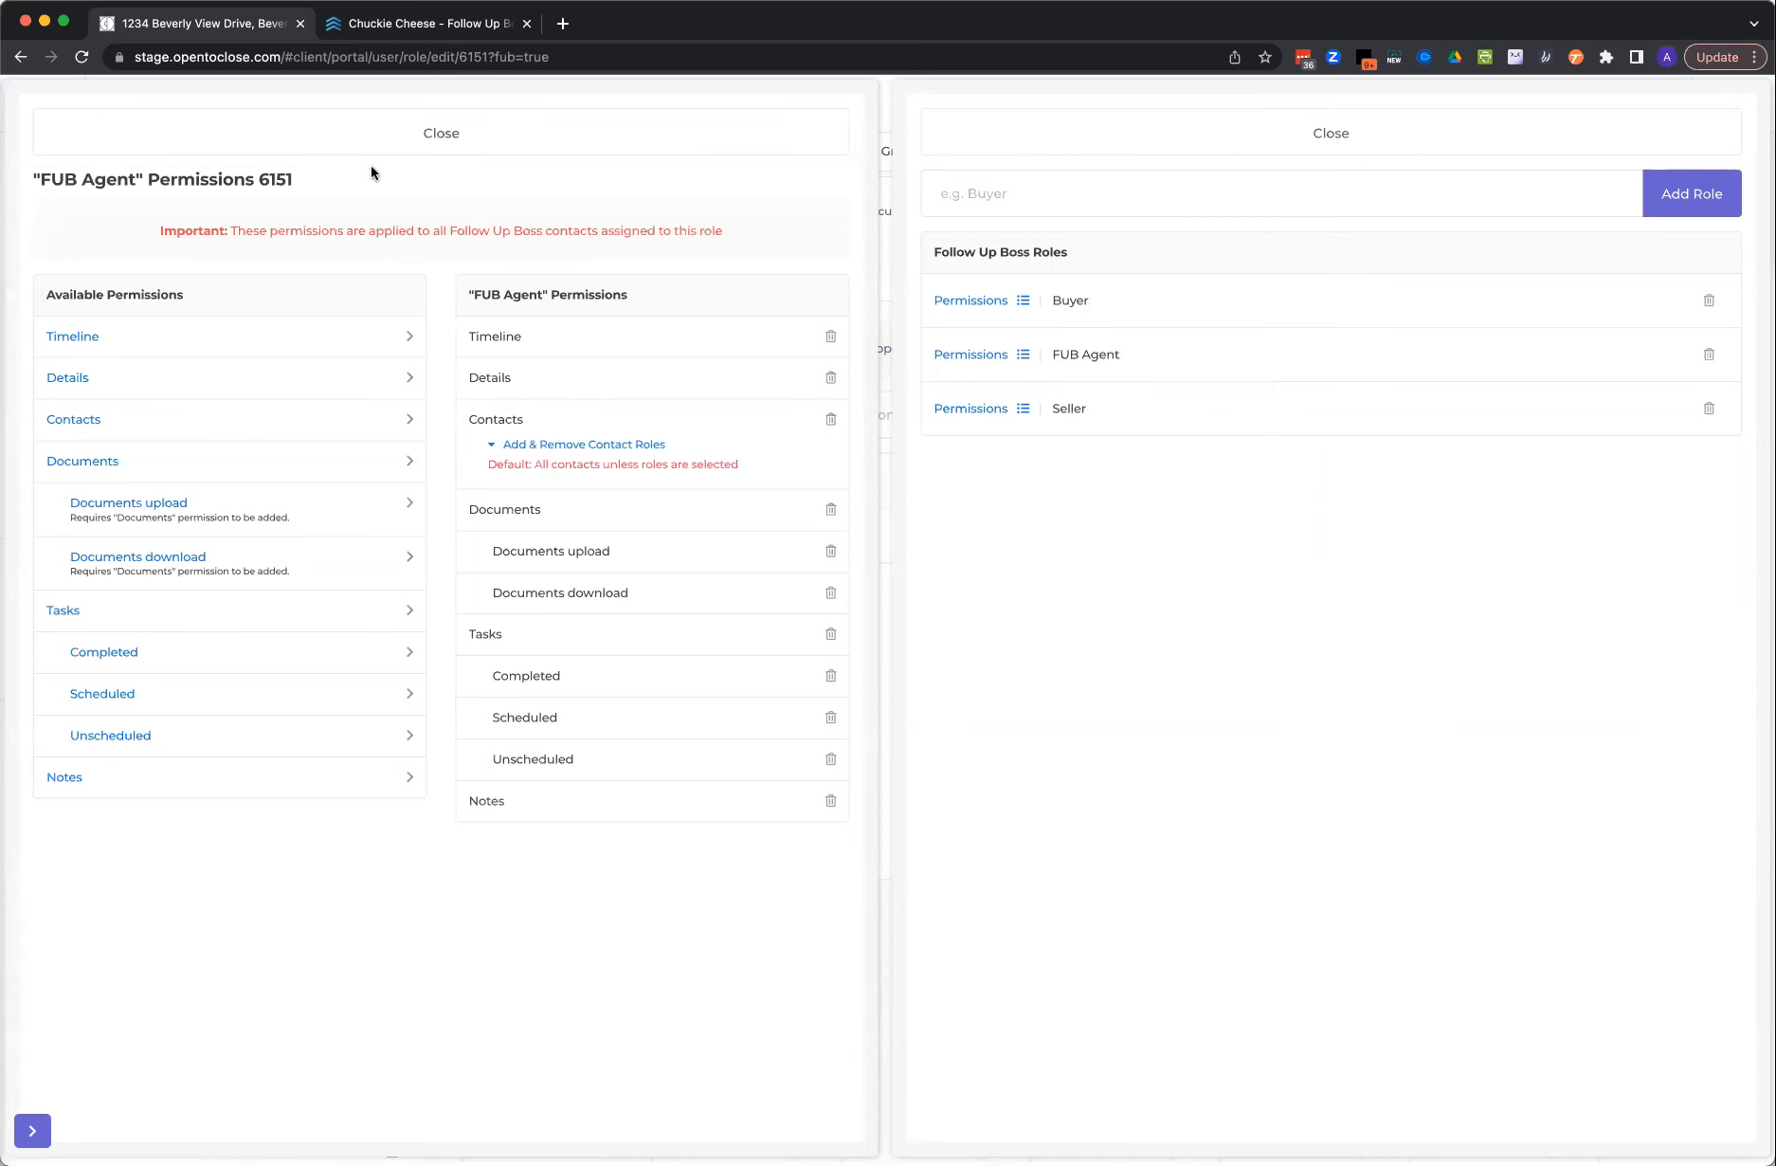
pyautogui.click(408, 142)
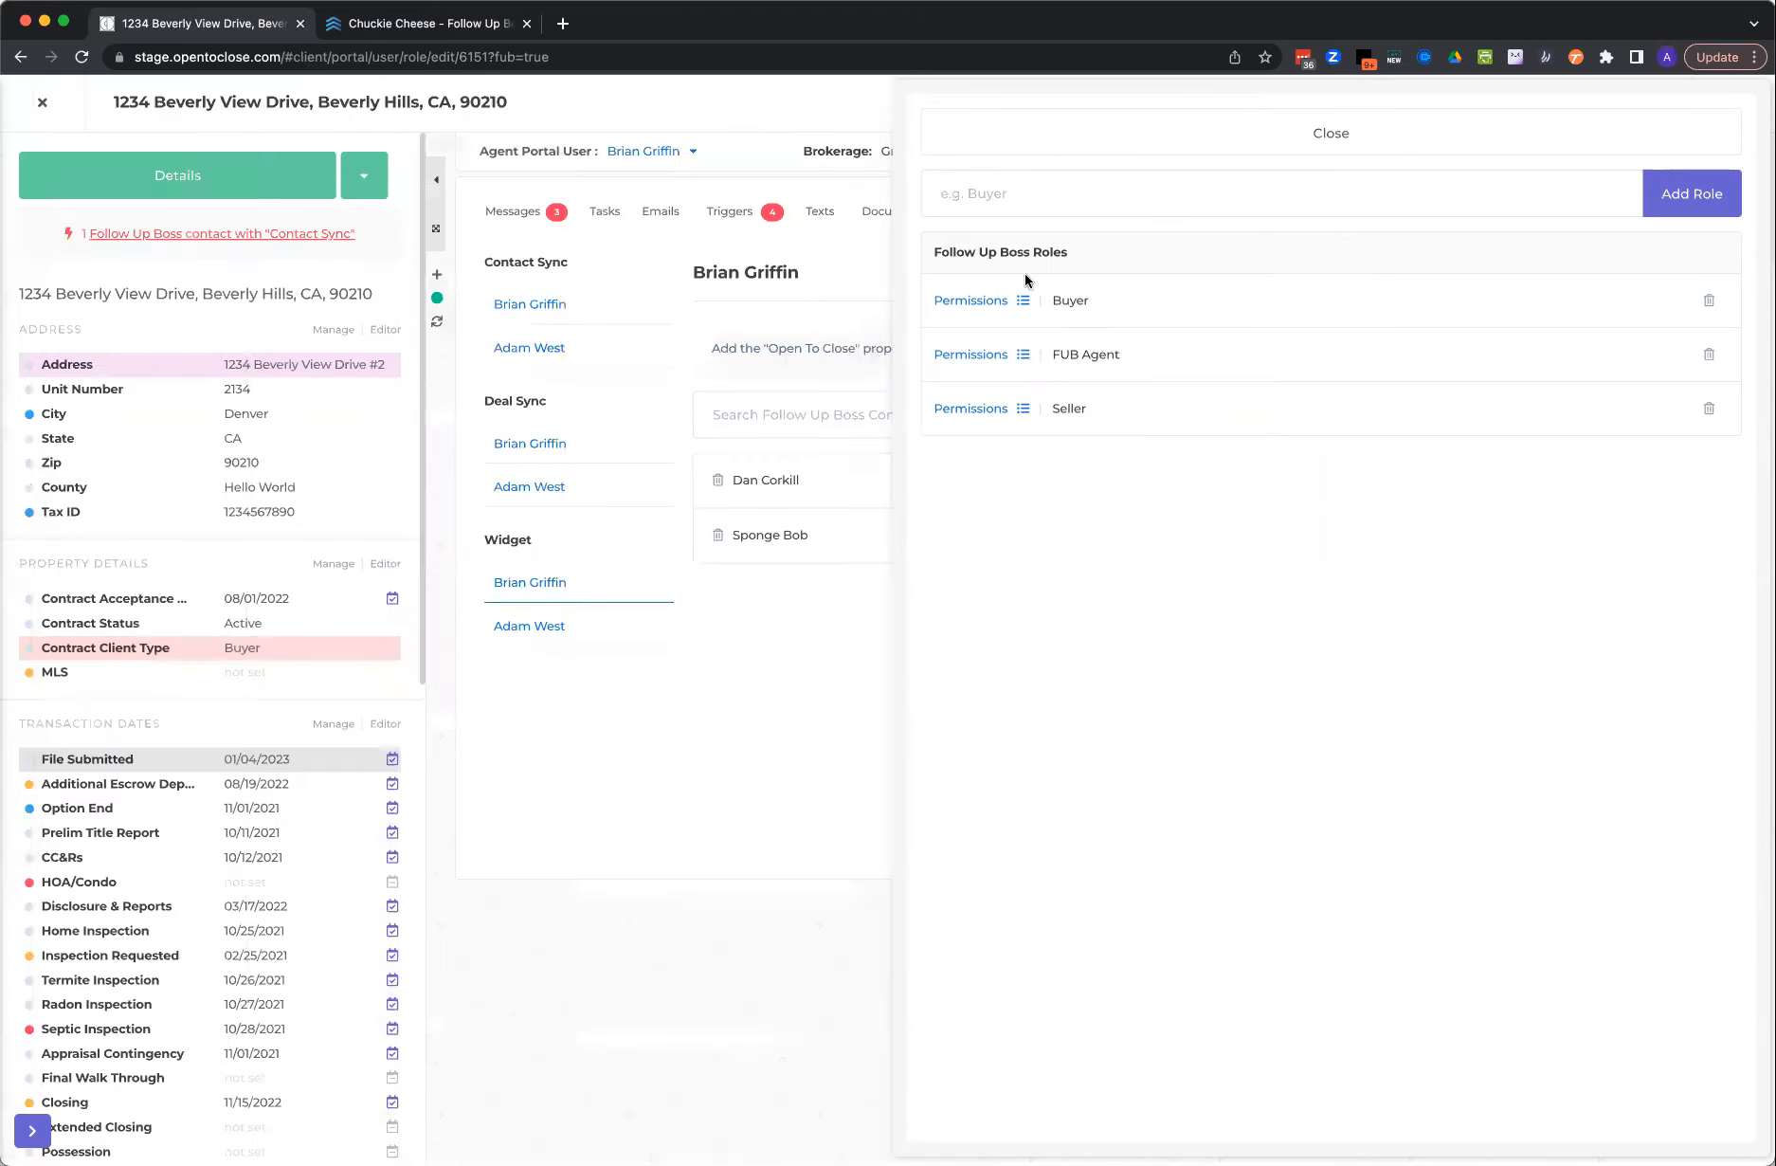
# - View the Buyer and Seller role permissions, including the contact roles selectable for Seller, and close role management
pyautogui.click(1011, 302)
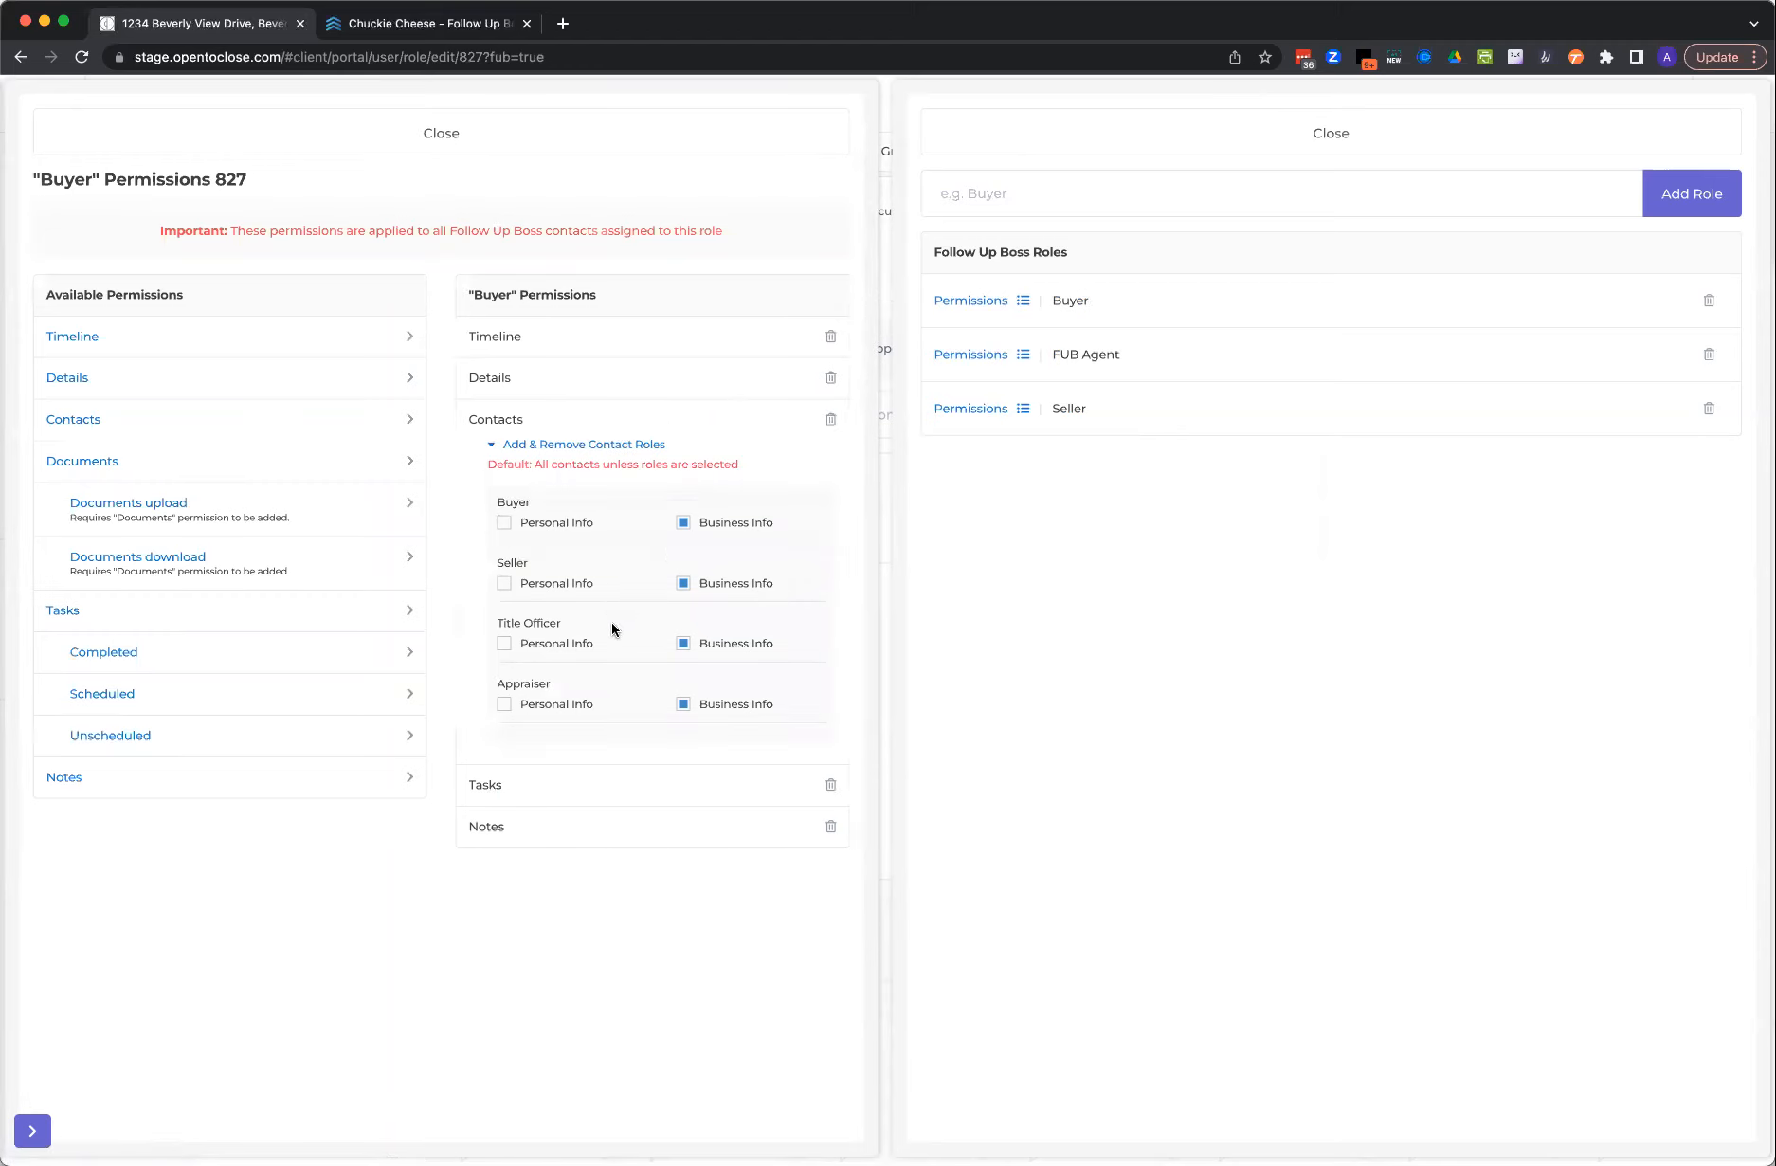
pyautogui.click(686, 586)
pyautogui.click(979, 409)
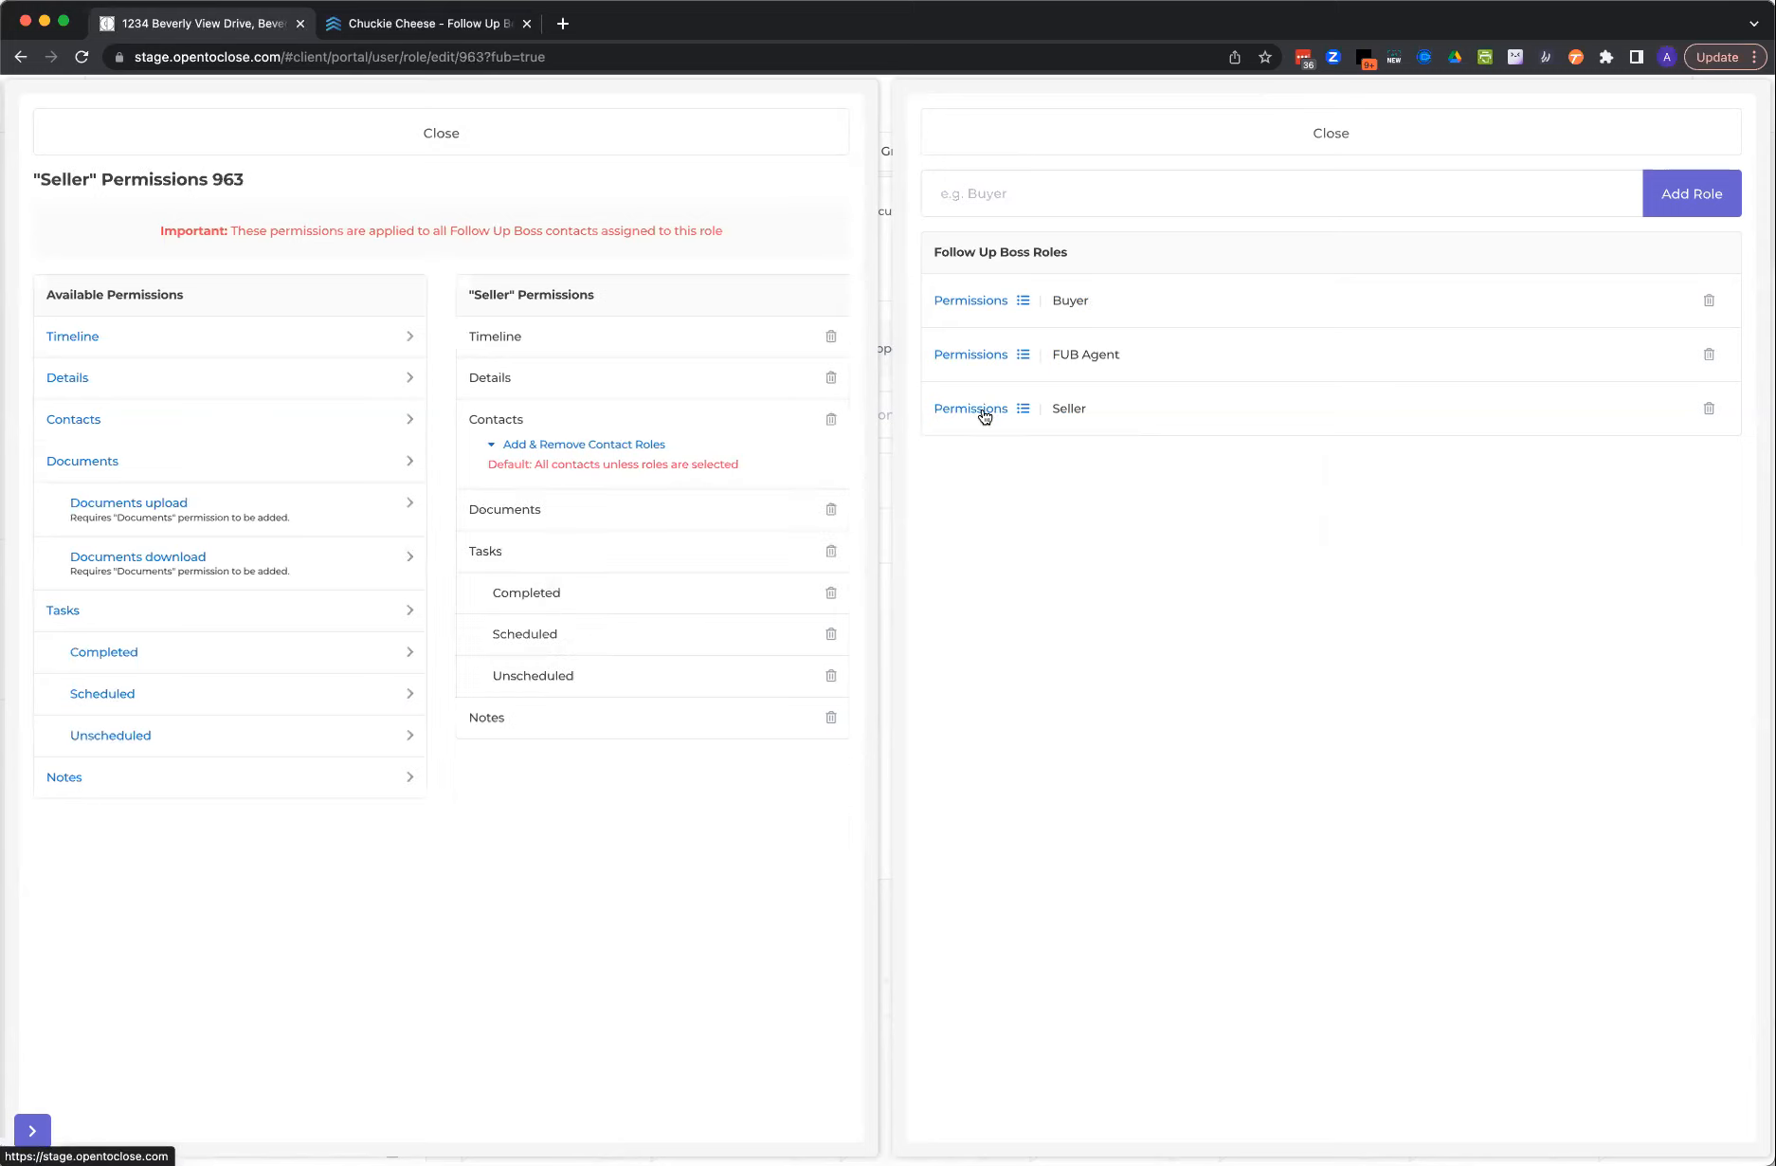
pyautogui.click(496, 446)
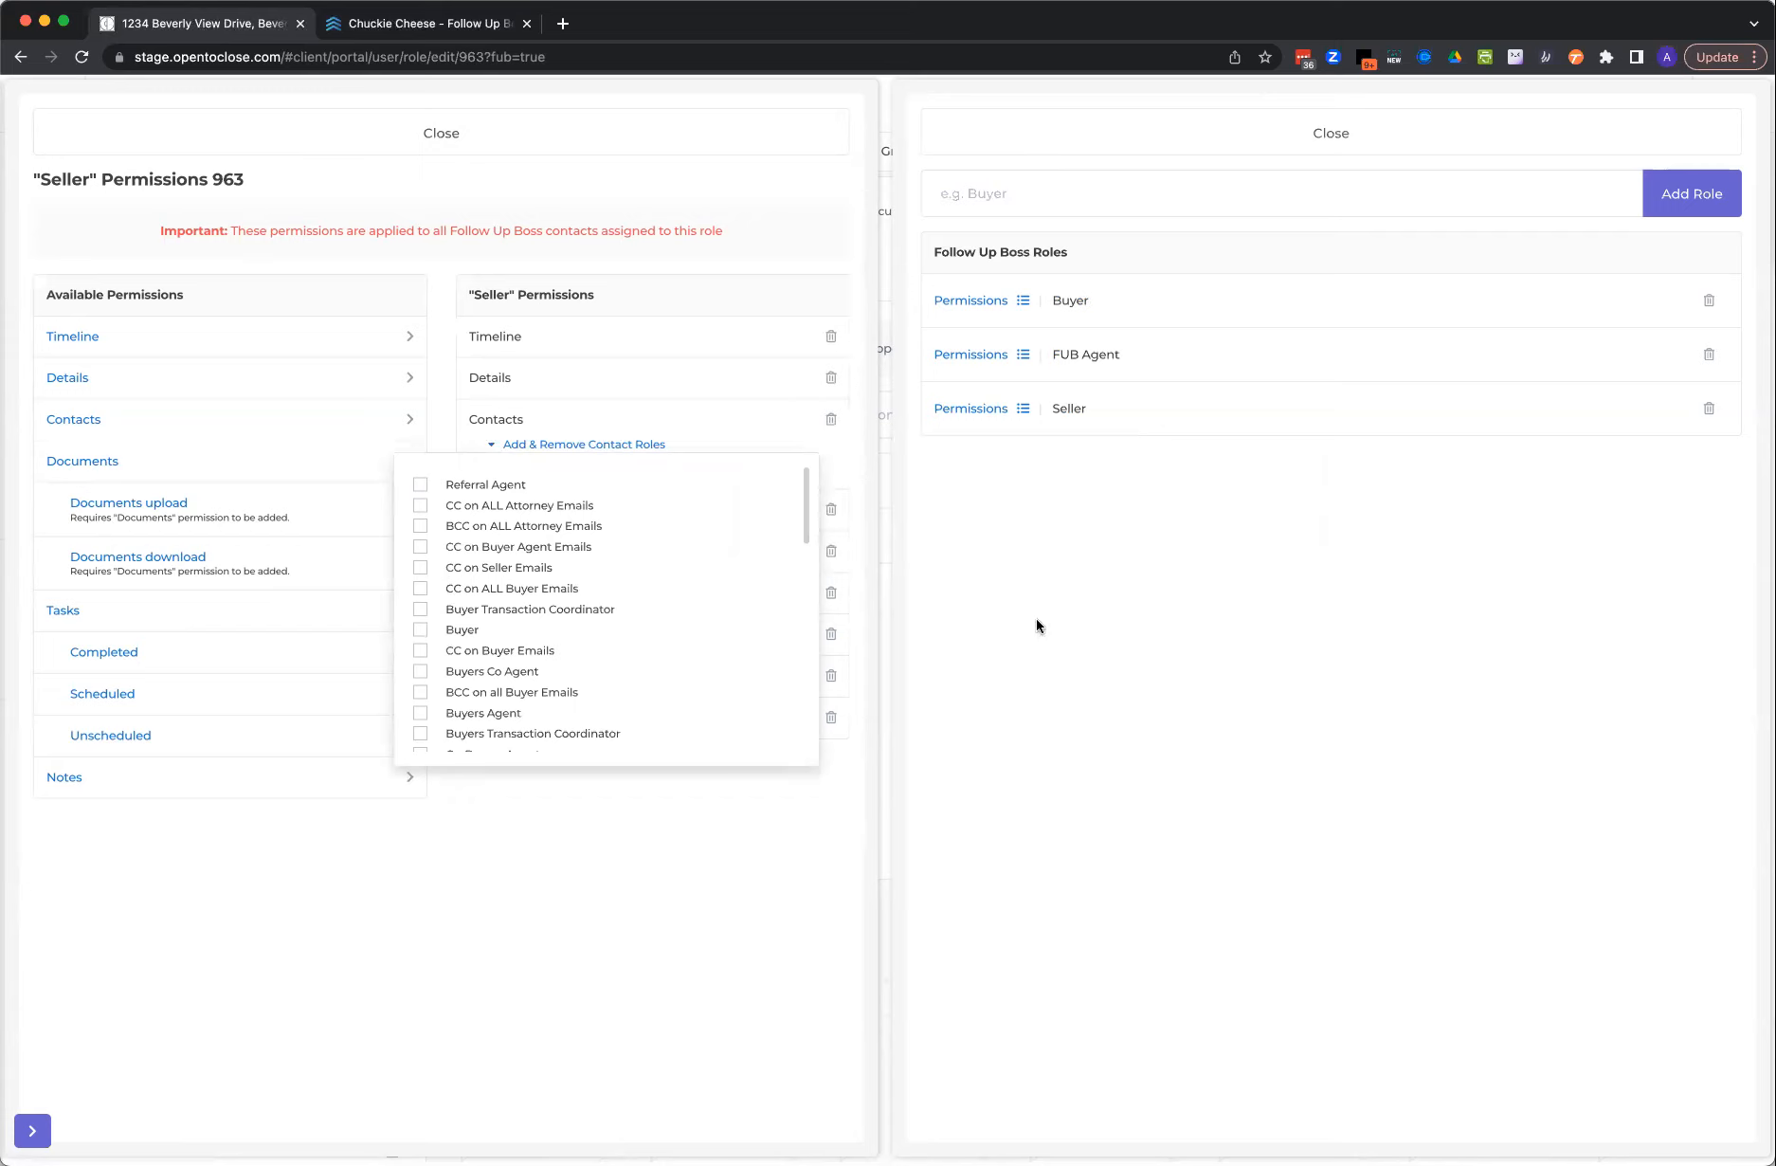
pyautogui.click(1068, 630)
pyautogui.click(786, 151)
pyautogui.click(967, 140)
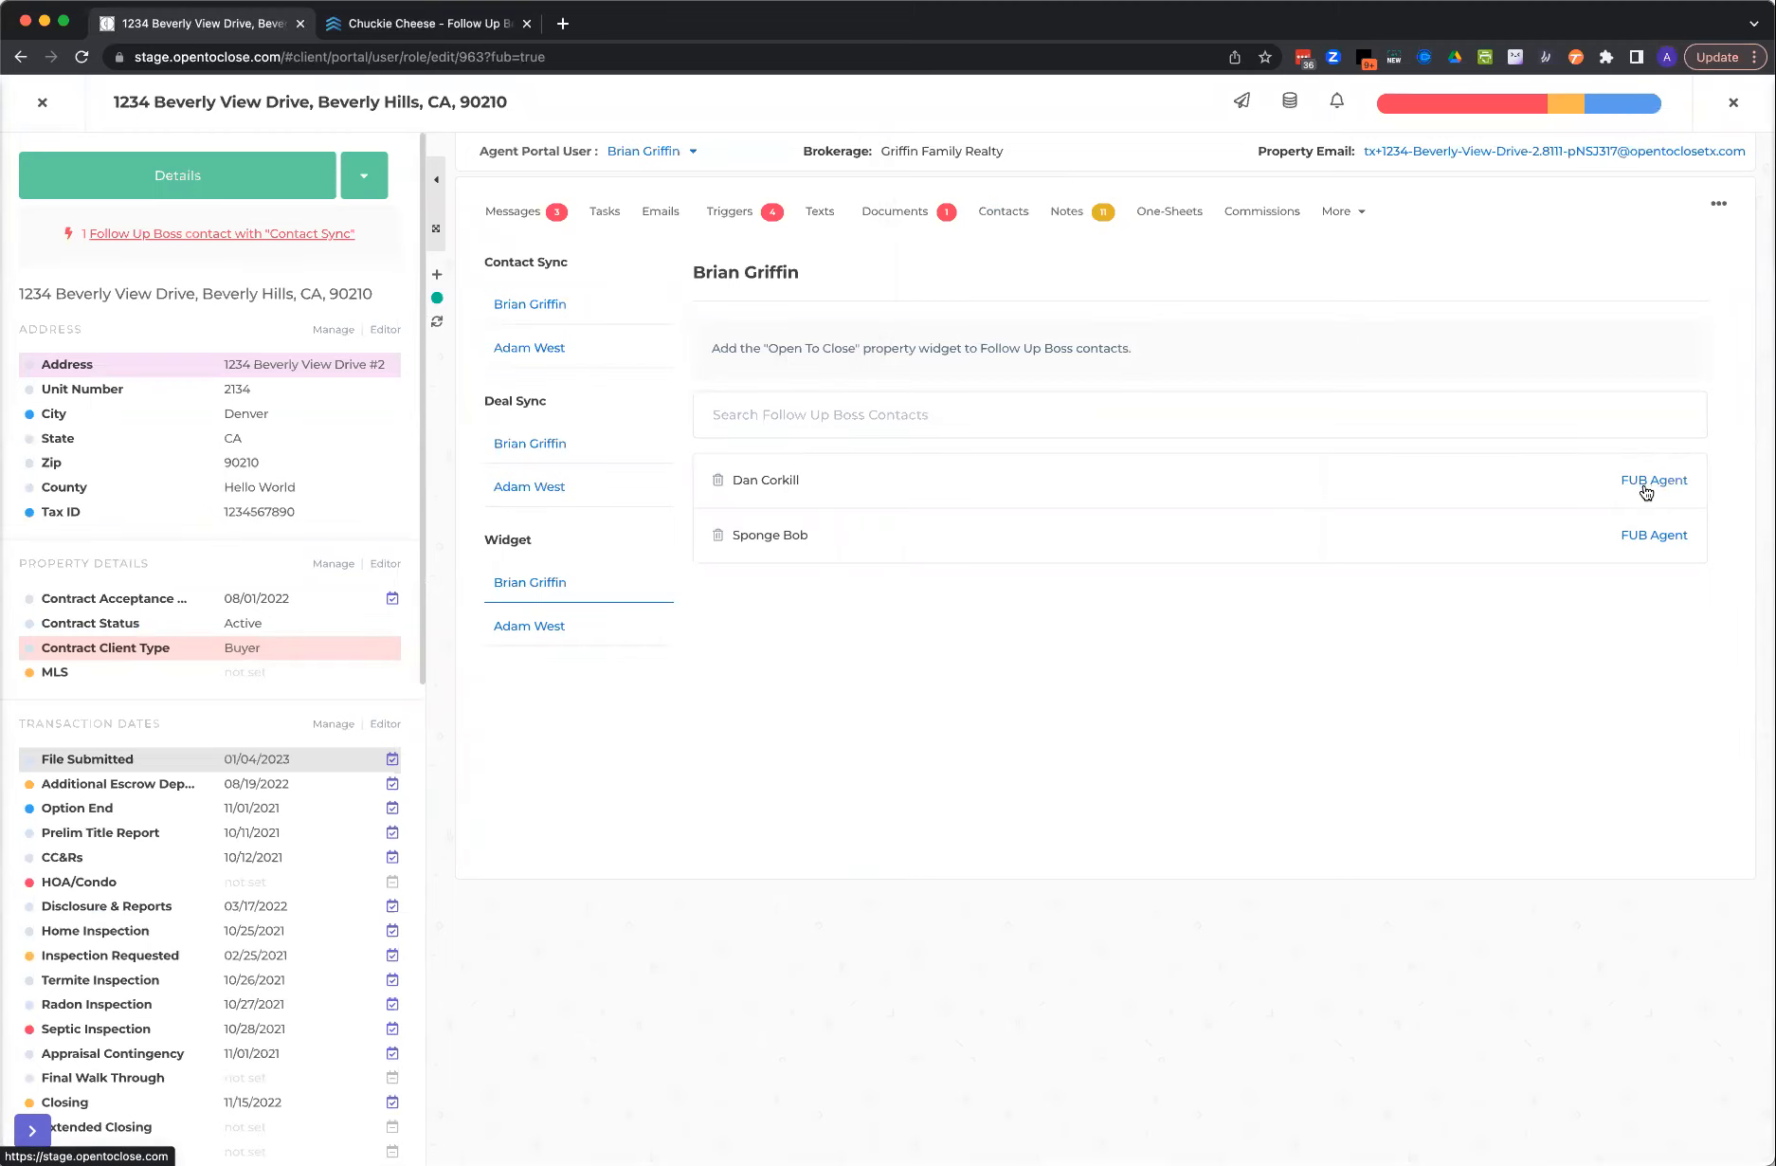
# - Switch to Follow Up Boss, look through the contact record's custom fields, notes and widget Timeline, and open the Litchfield Park deal
pyautogui.click(379, 36)
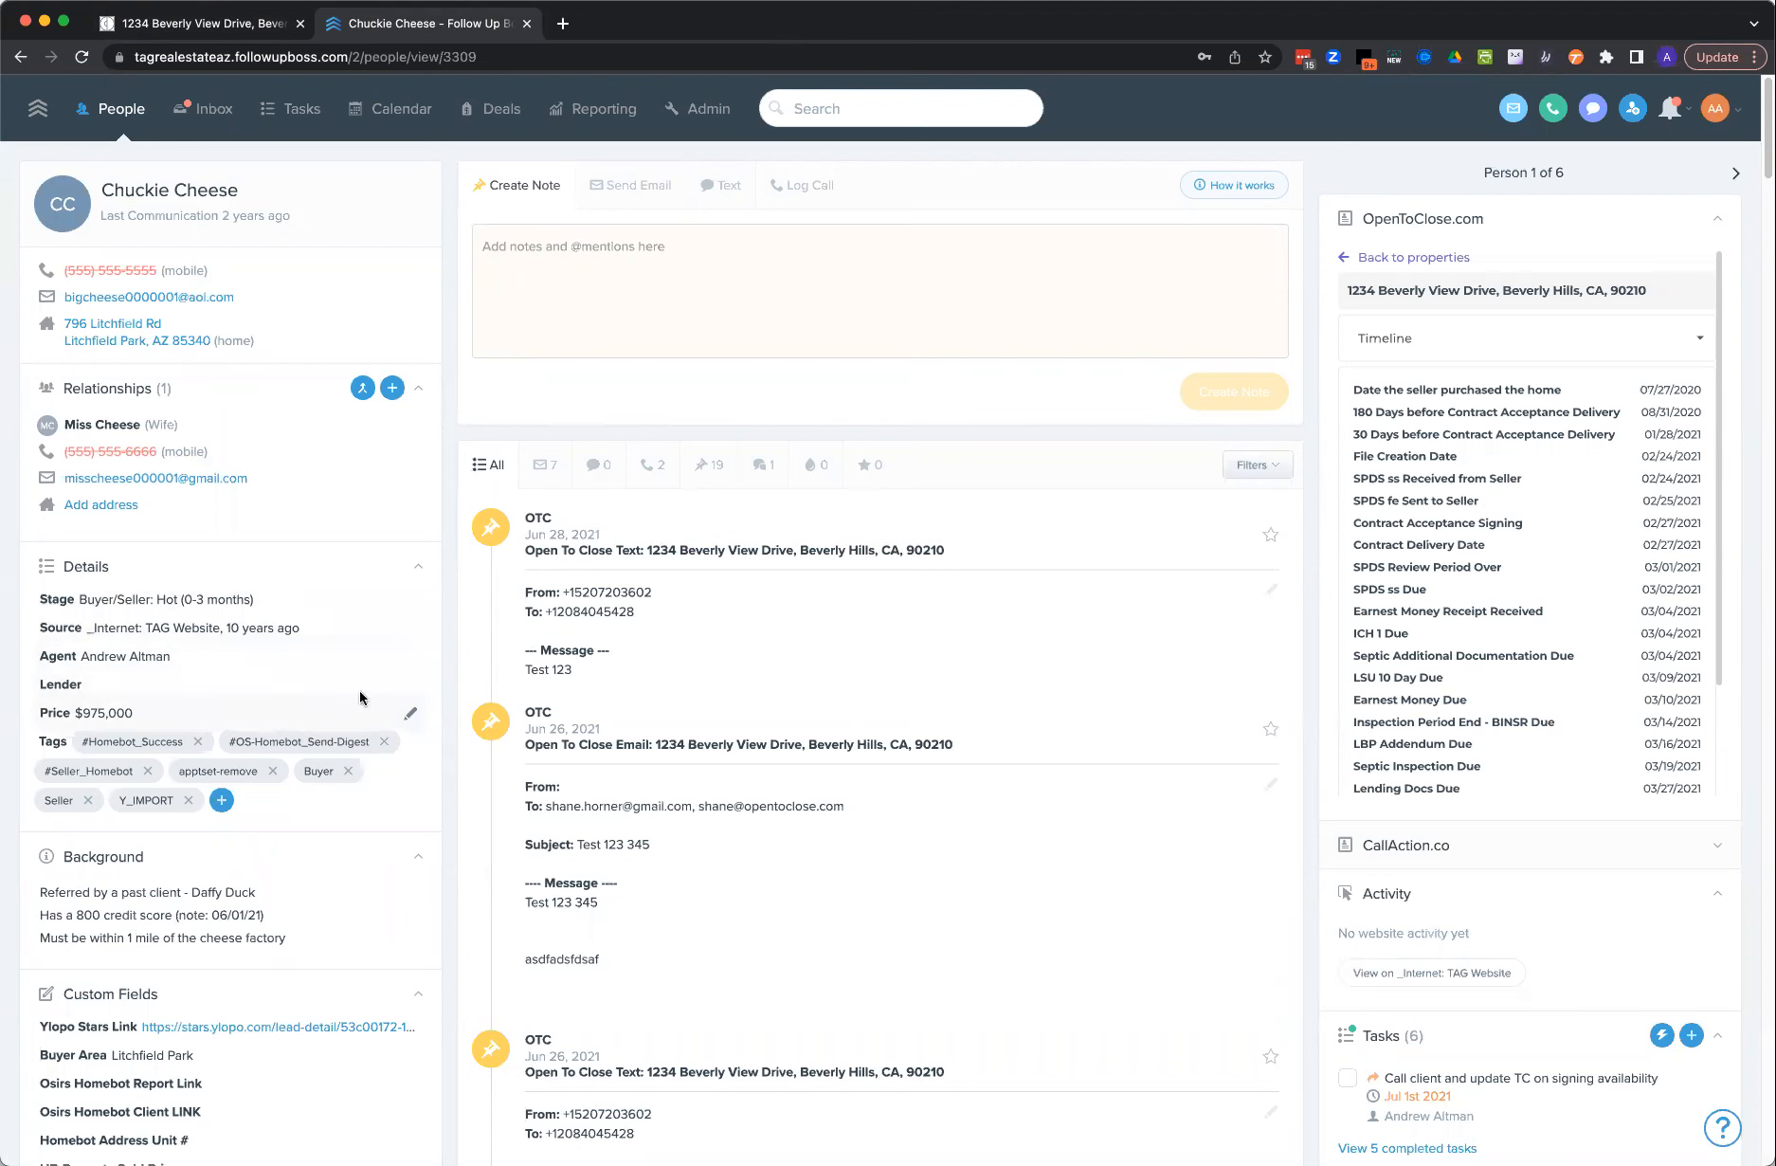
pyautogui.scroll(-3, 802, 667)
pyautogui.scroll(-2, 802, 668)
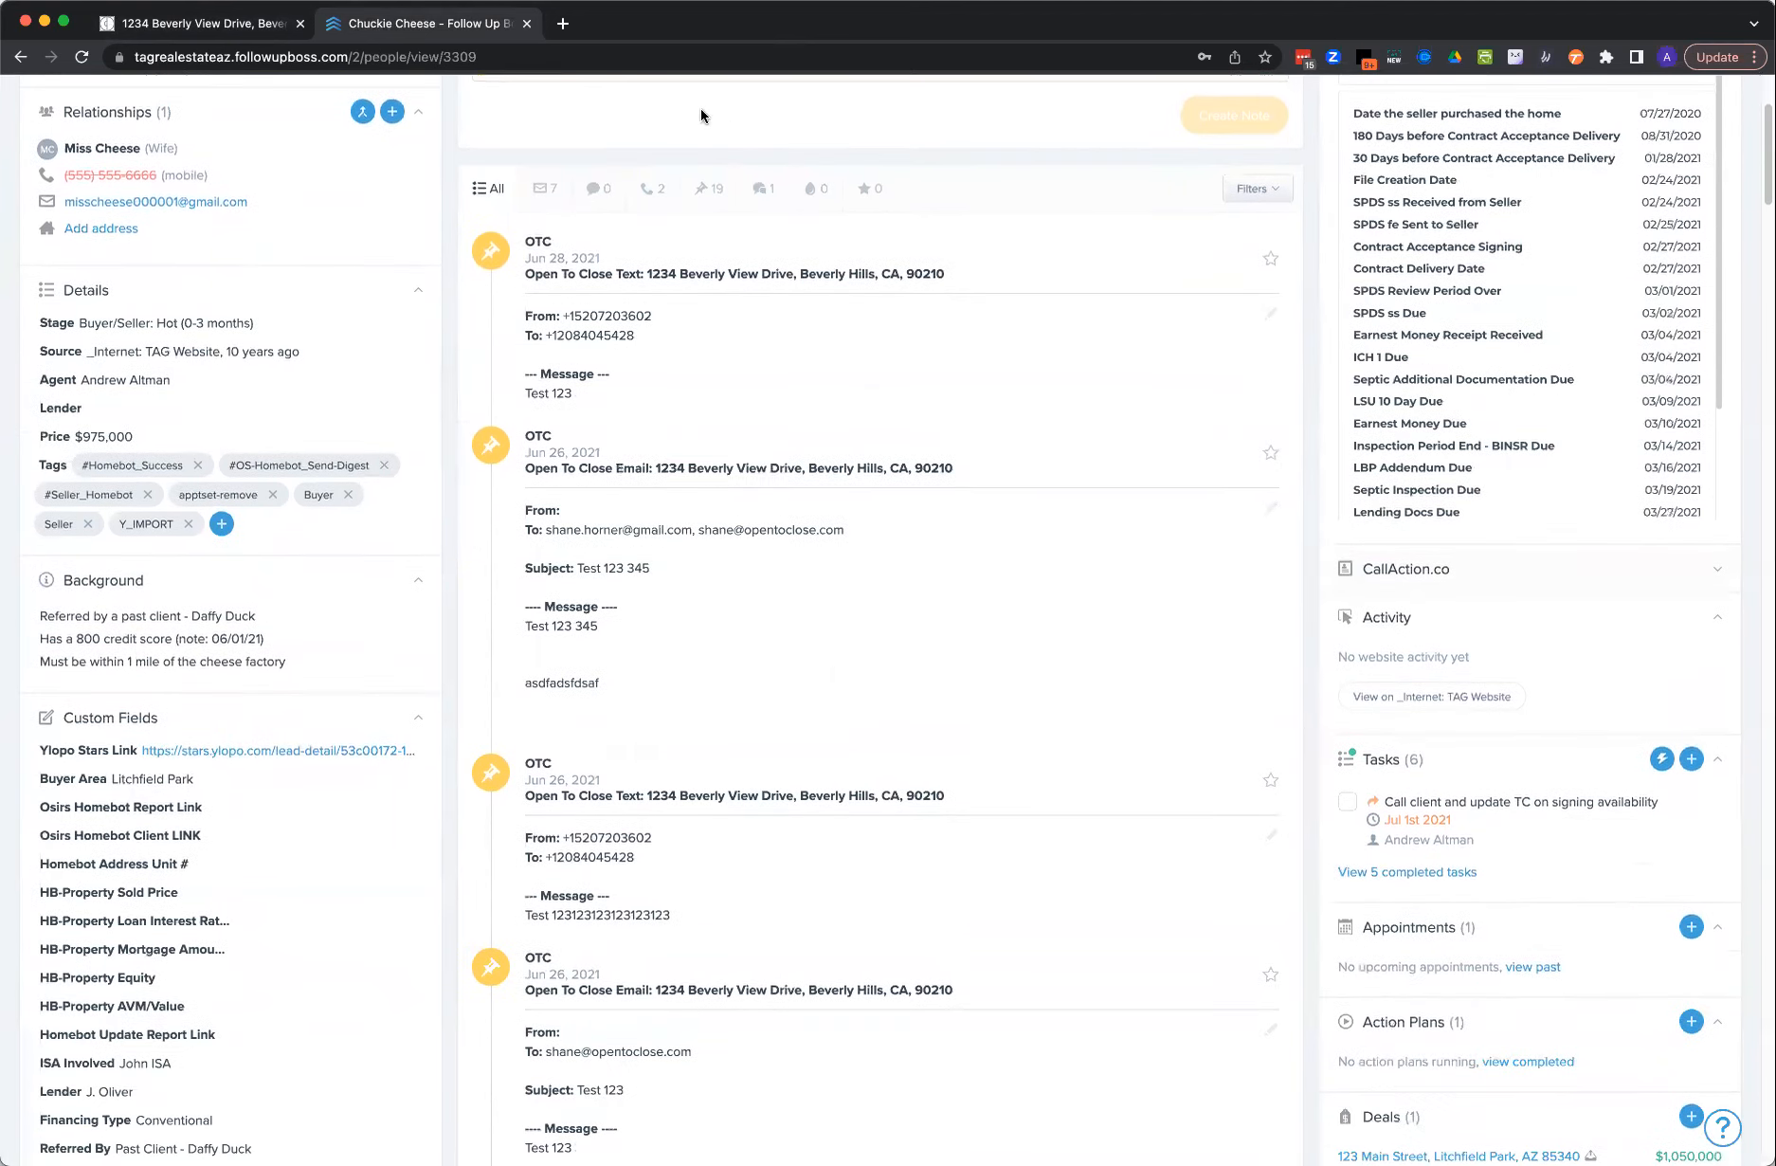
pyautogui.scroll(-3, 1455, 787)
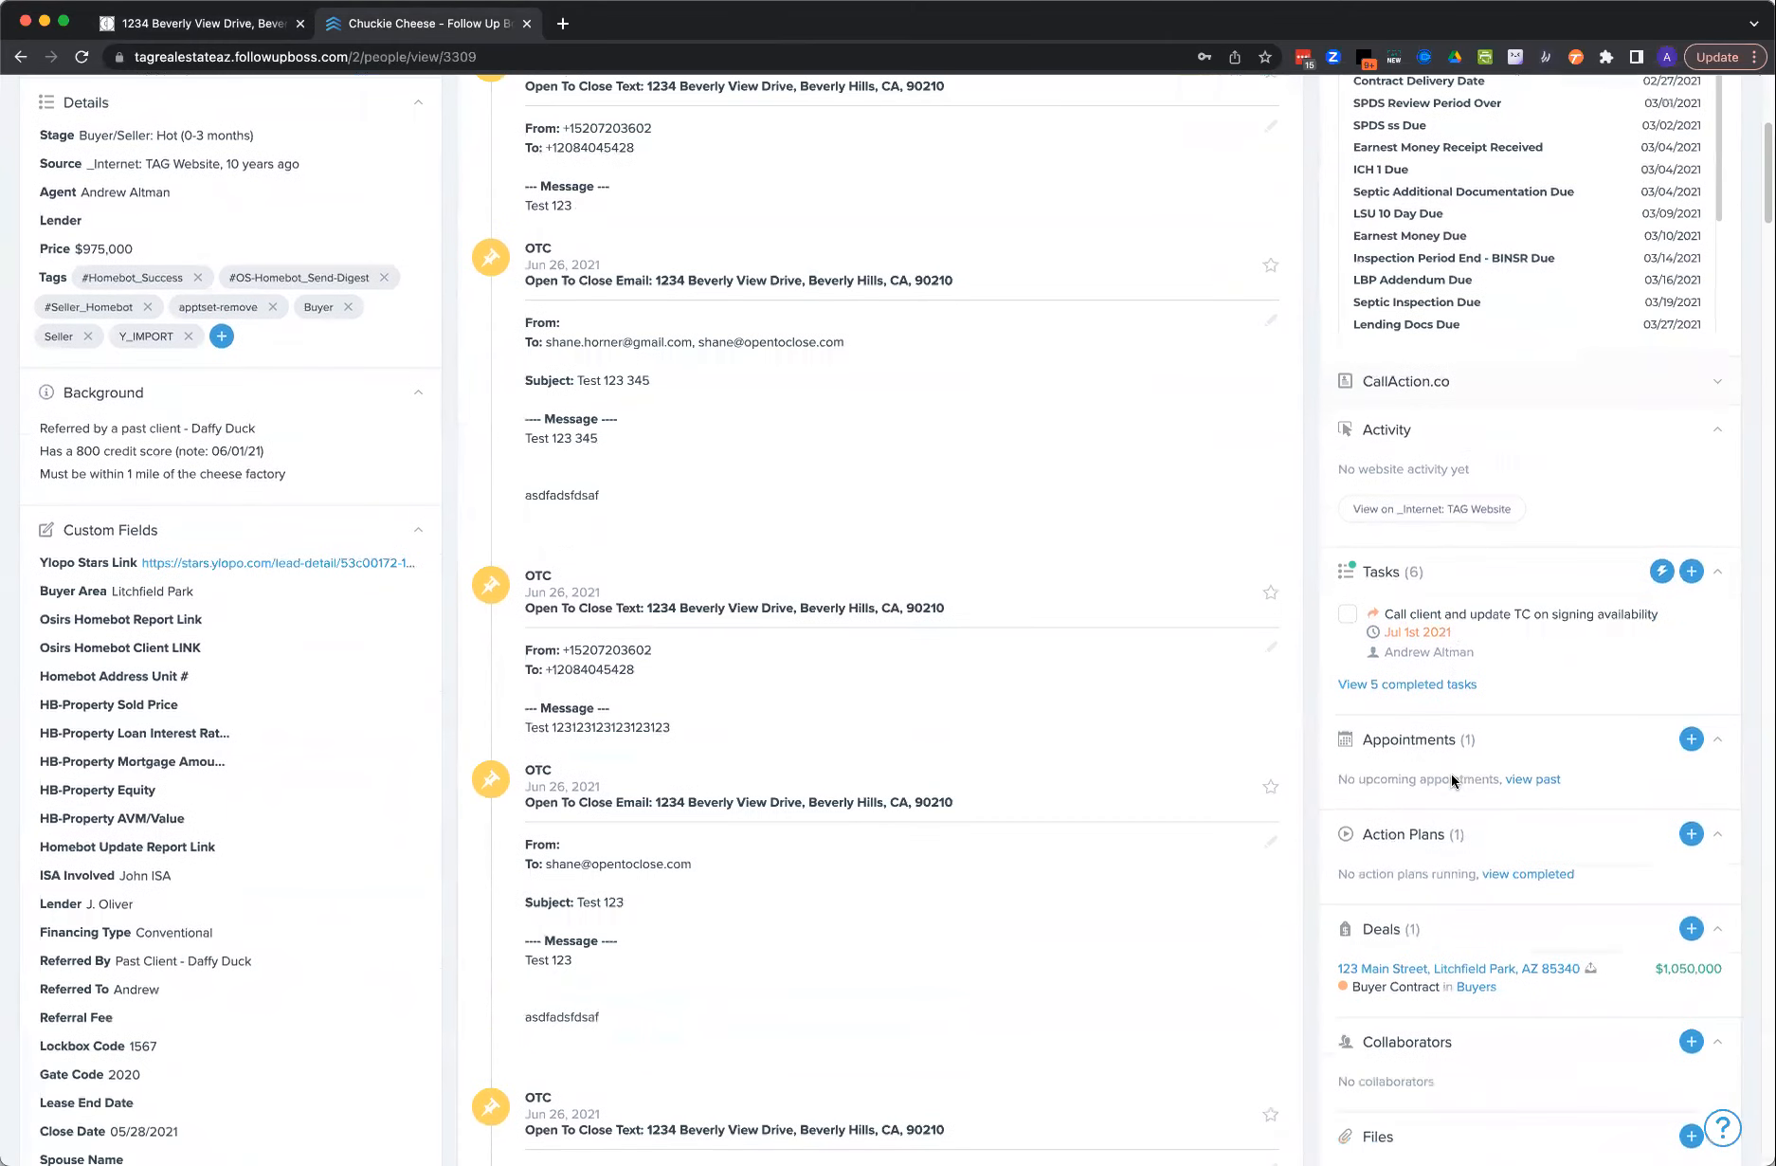
pyautogui.scroll(-1, 1450, 797)
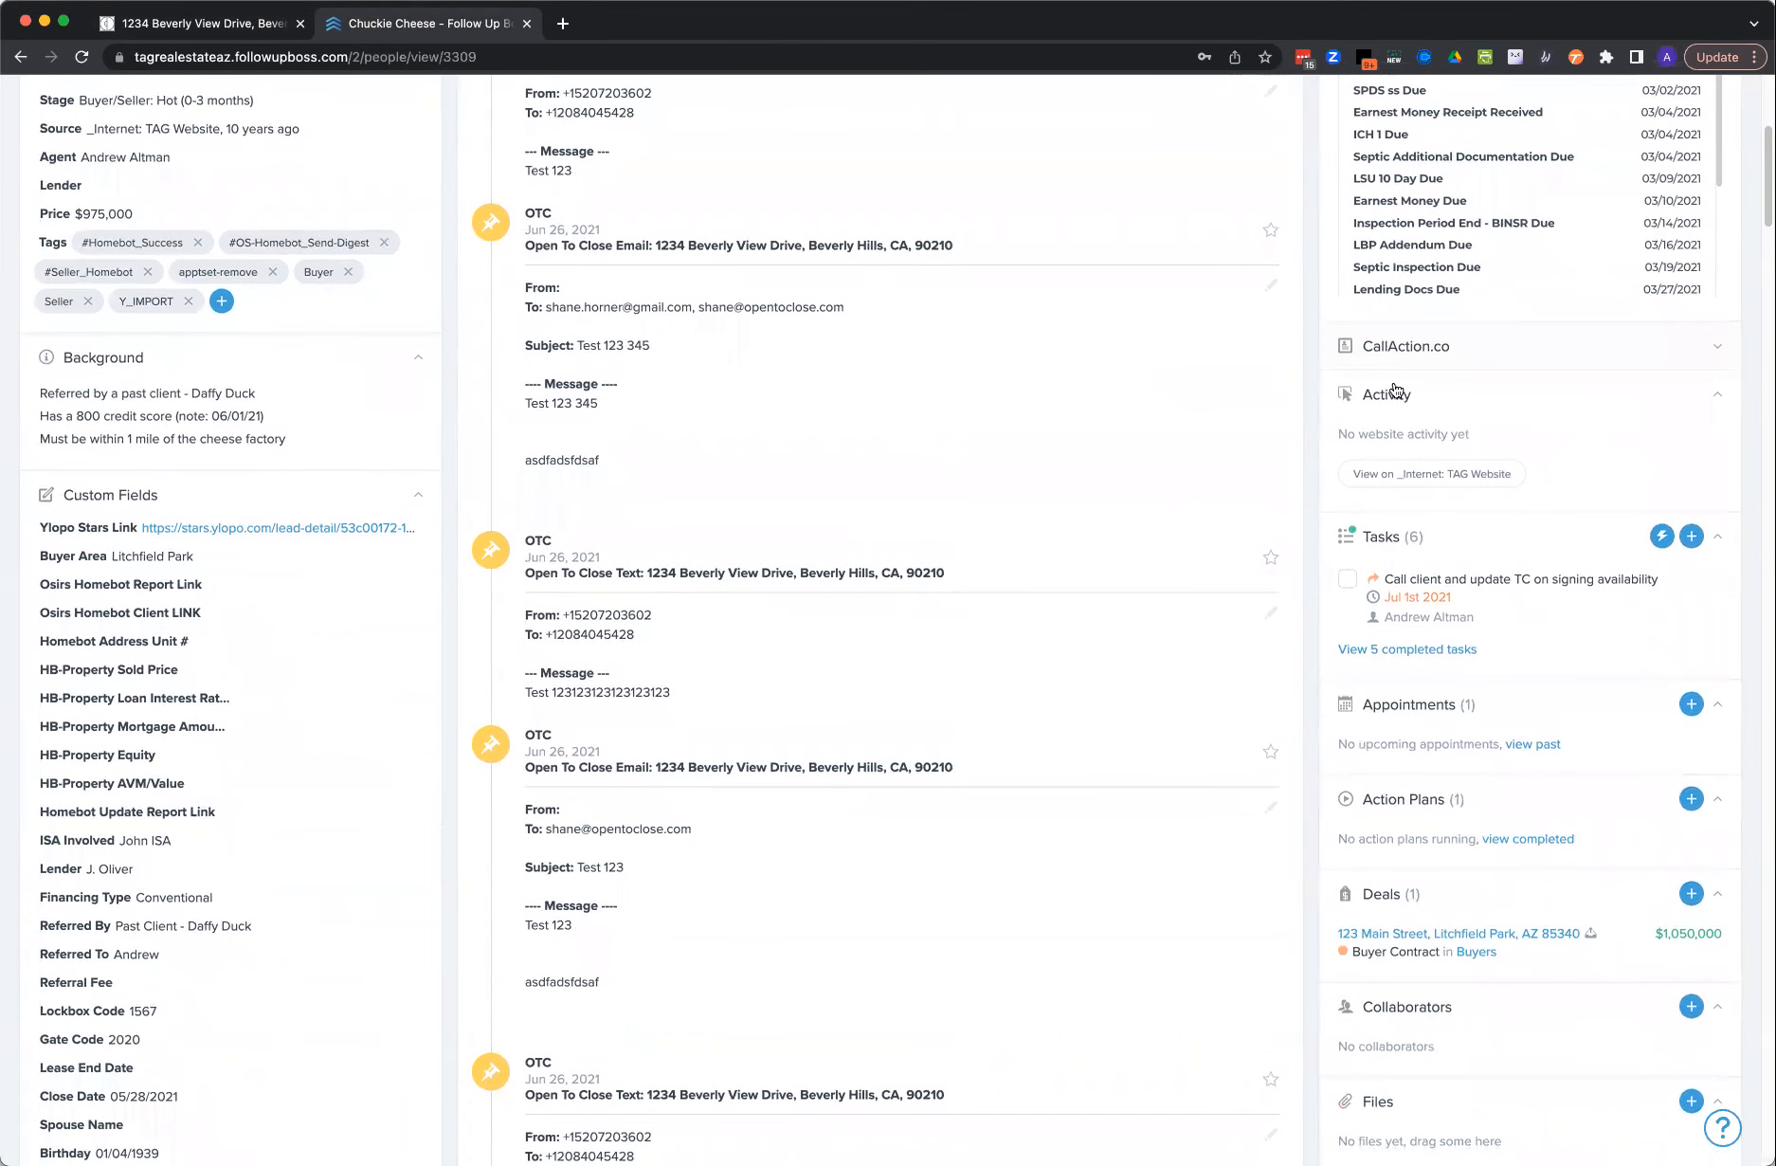
pyautogui.scroll(5, 1429, 217)
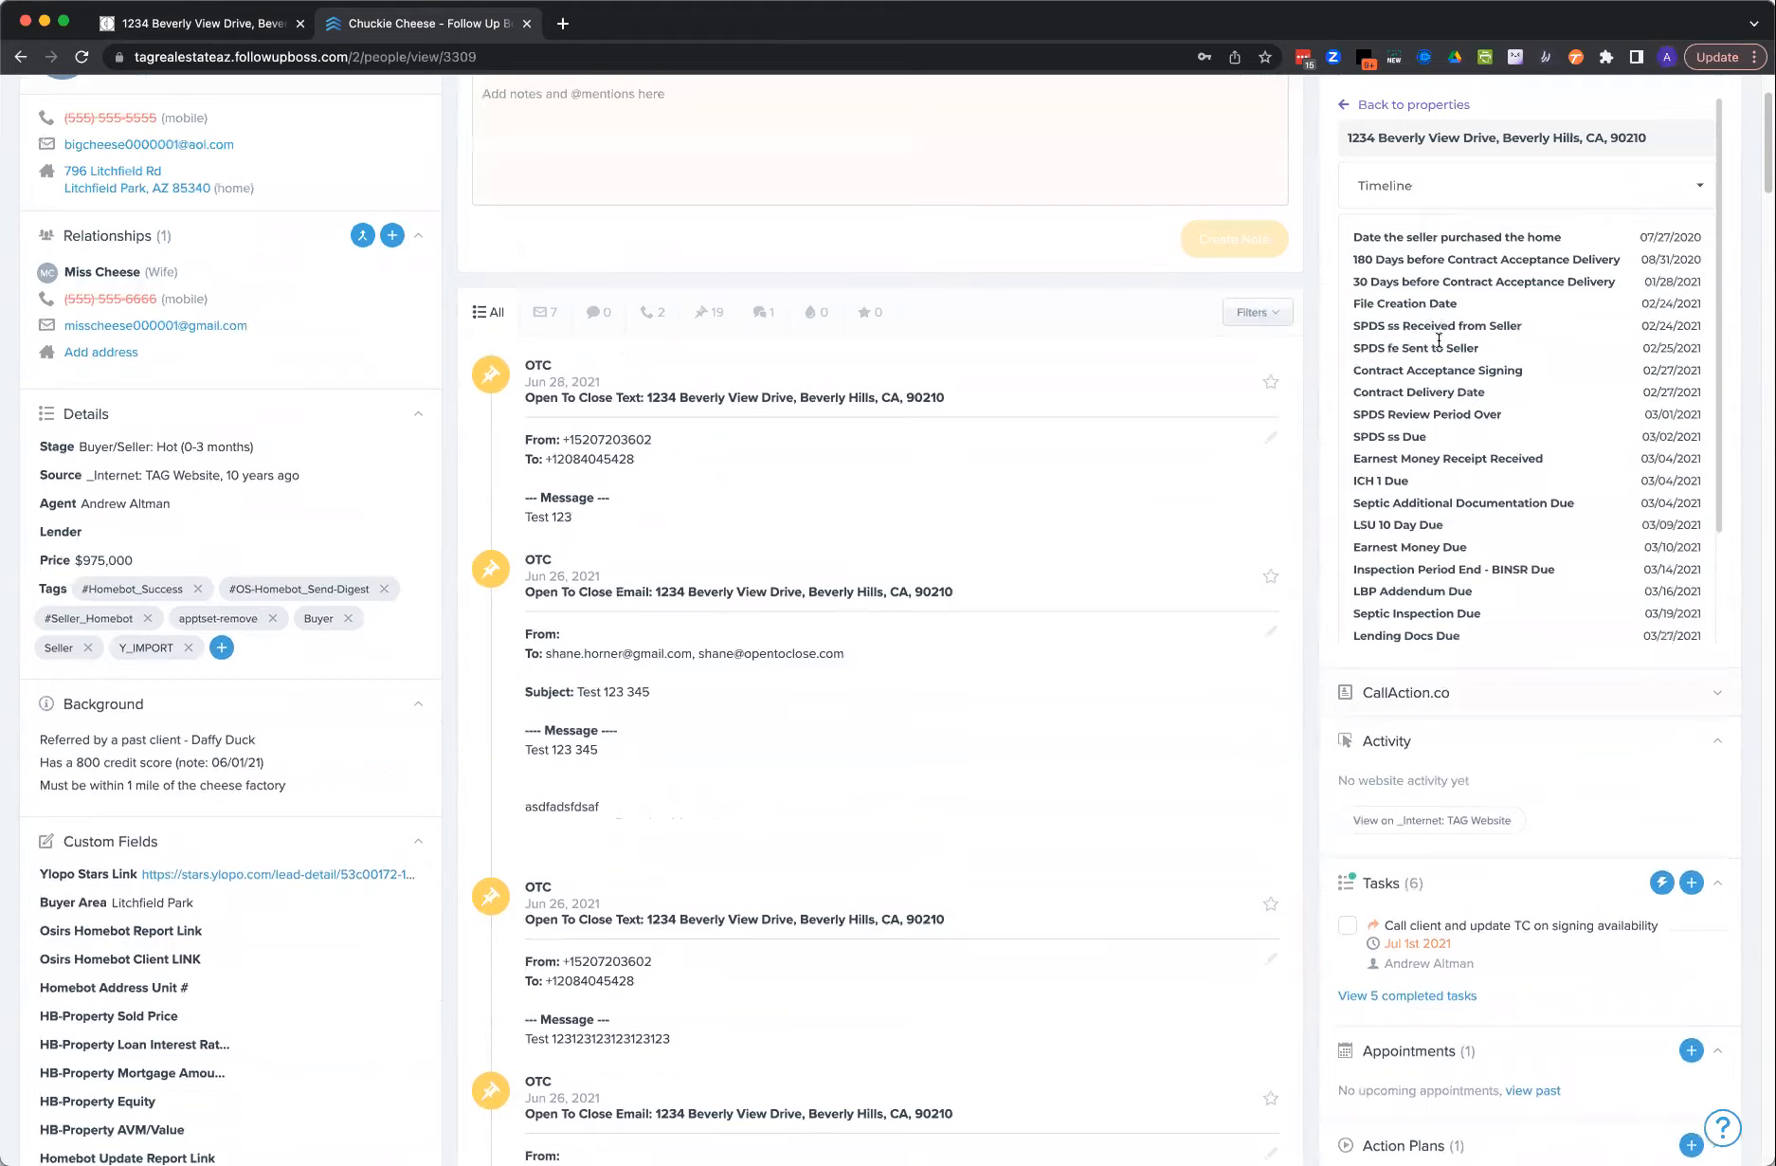
pyautogui.scroll(-3, 1439, 339)
pyautogui.scroll(-5, 1478, 674)
pyautogui.scroll(-3, 1479, 680)
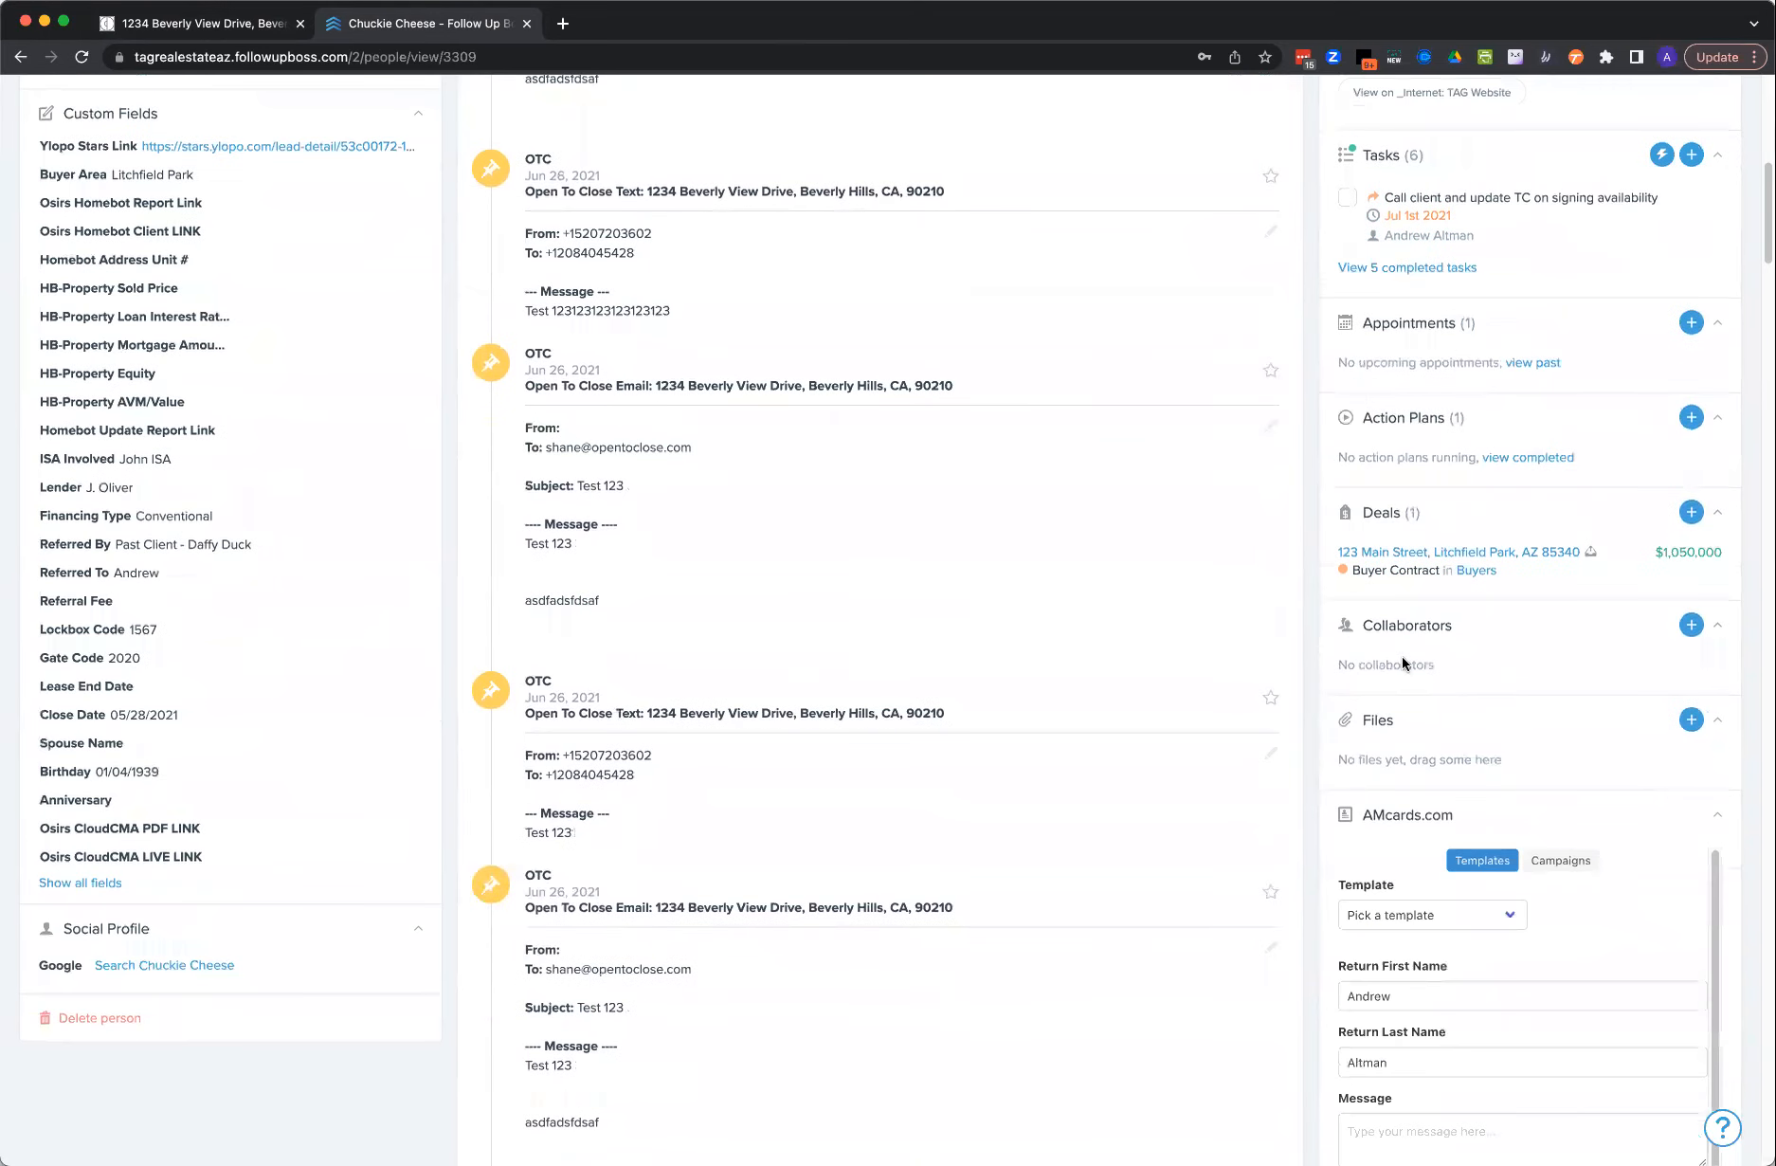
pyautogui.click(1402, 556)
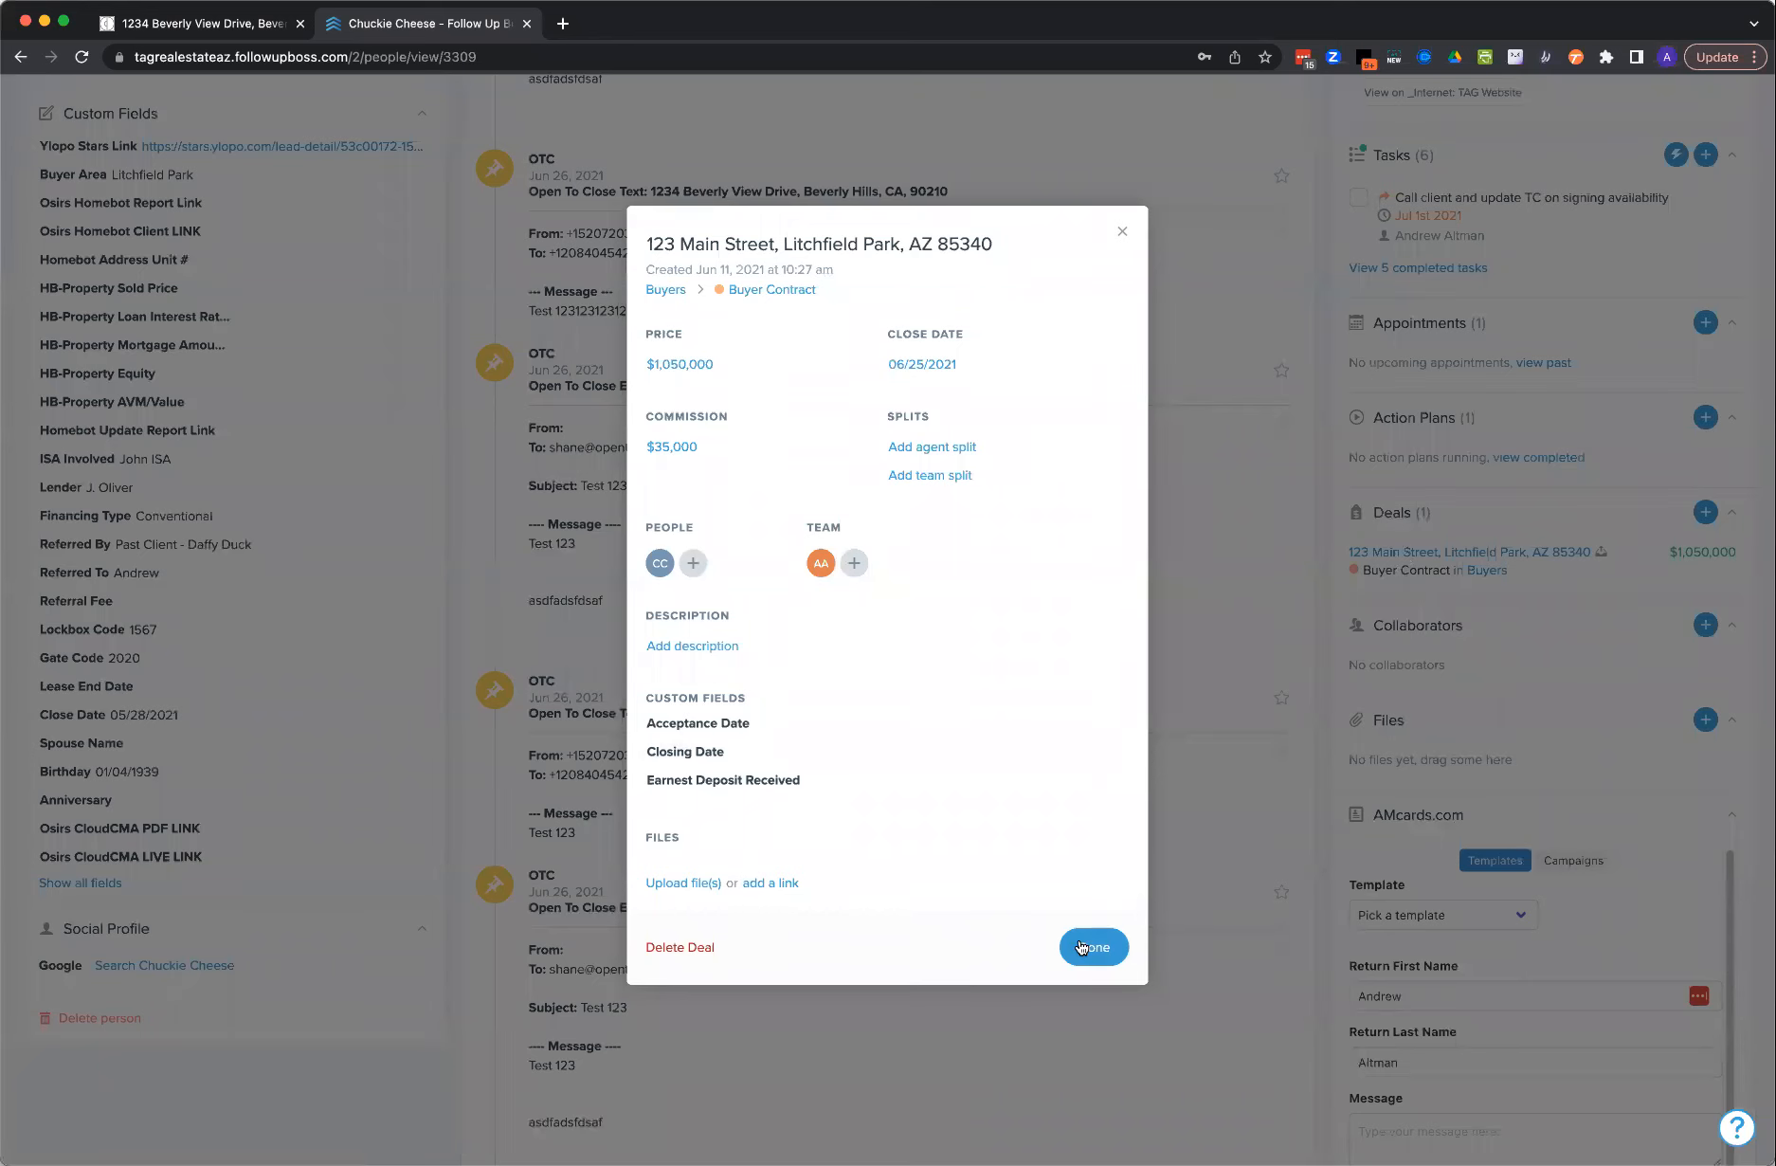
# - Close the Litchfield Park deal, reopen it to review its price, dates and custom fields, and close it again
pyautogui.click(1085, 946)
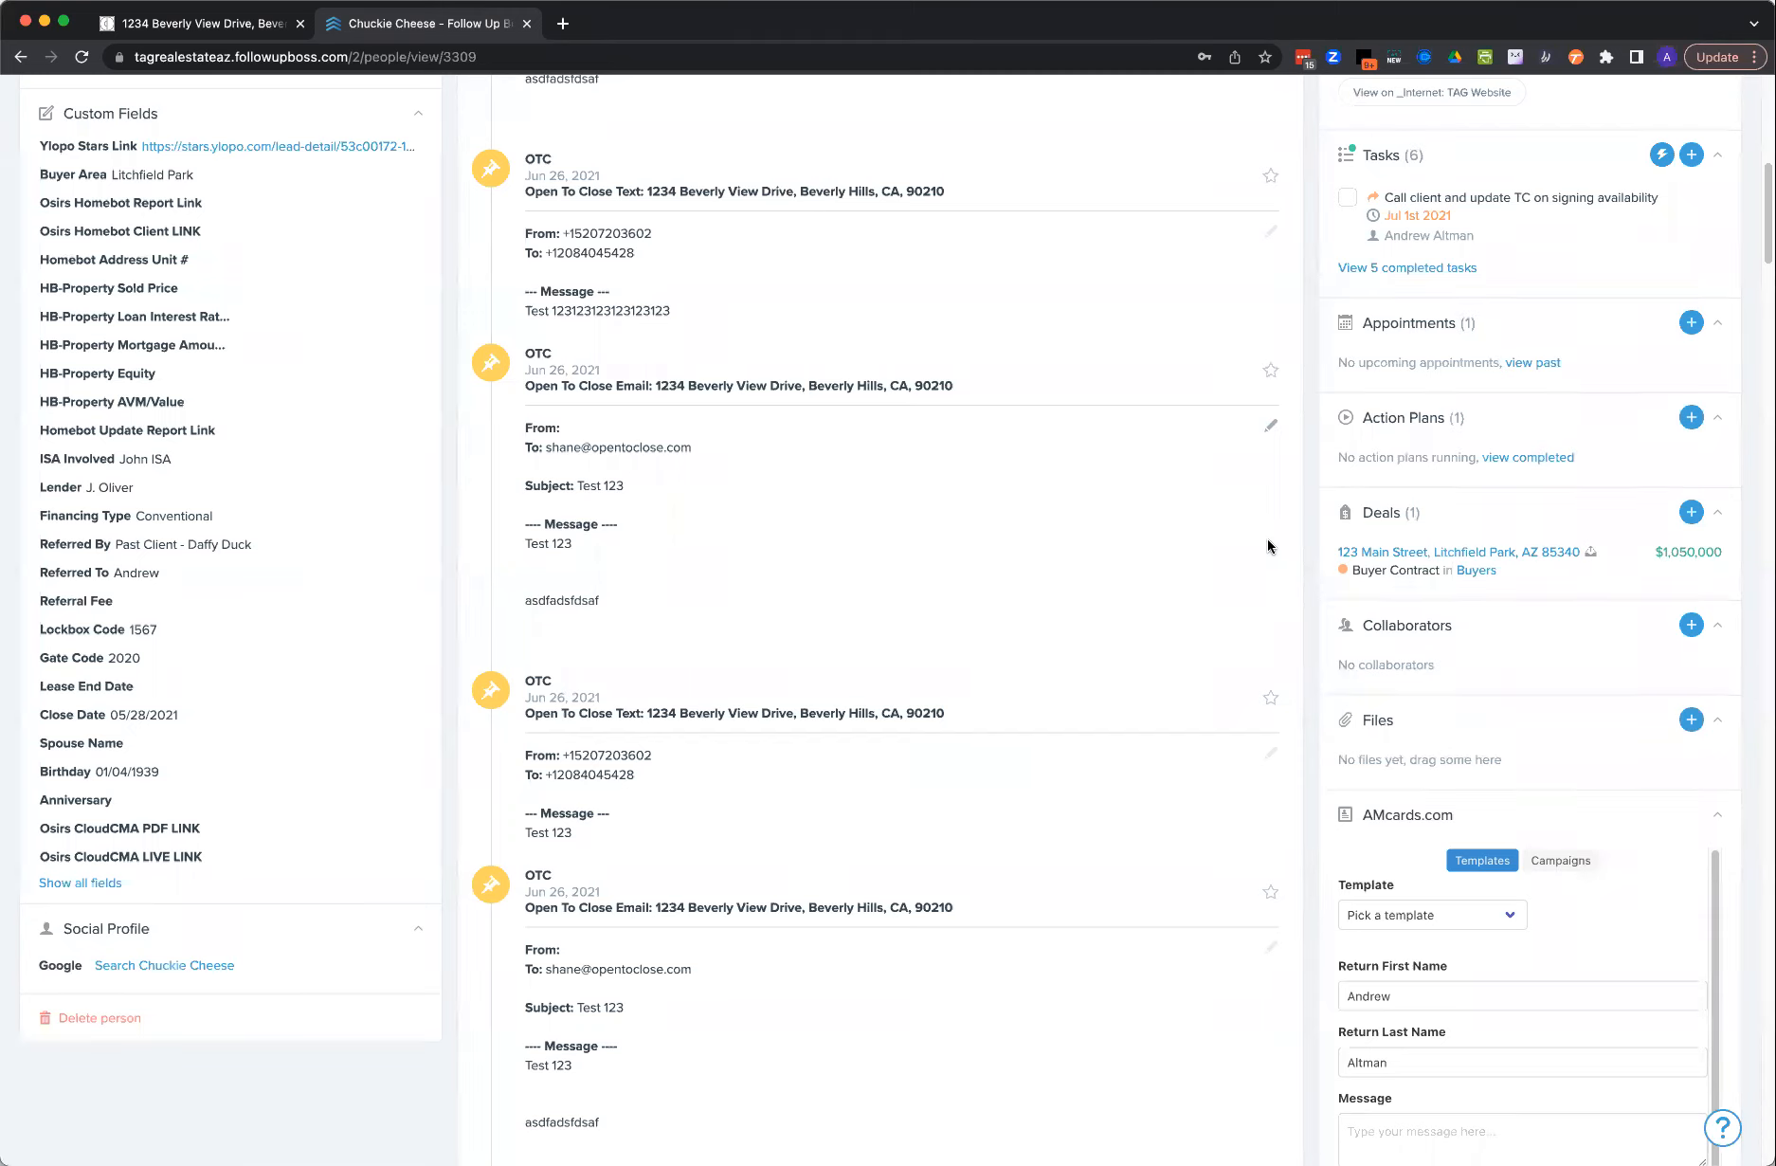
pyautogui.click(1438, 553)
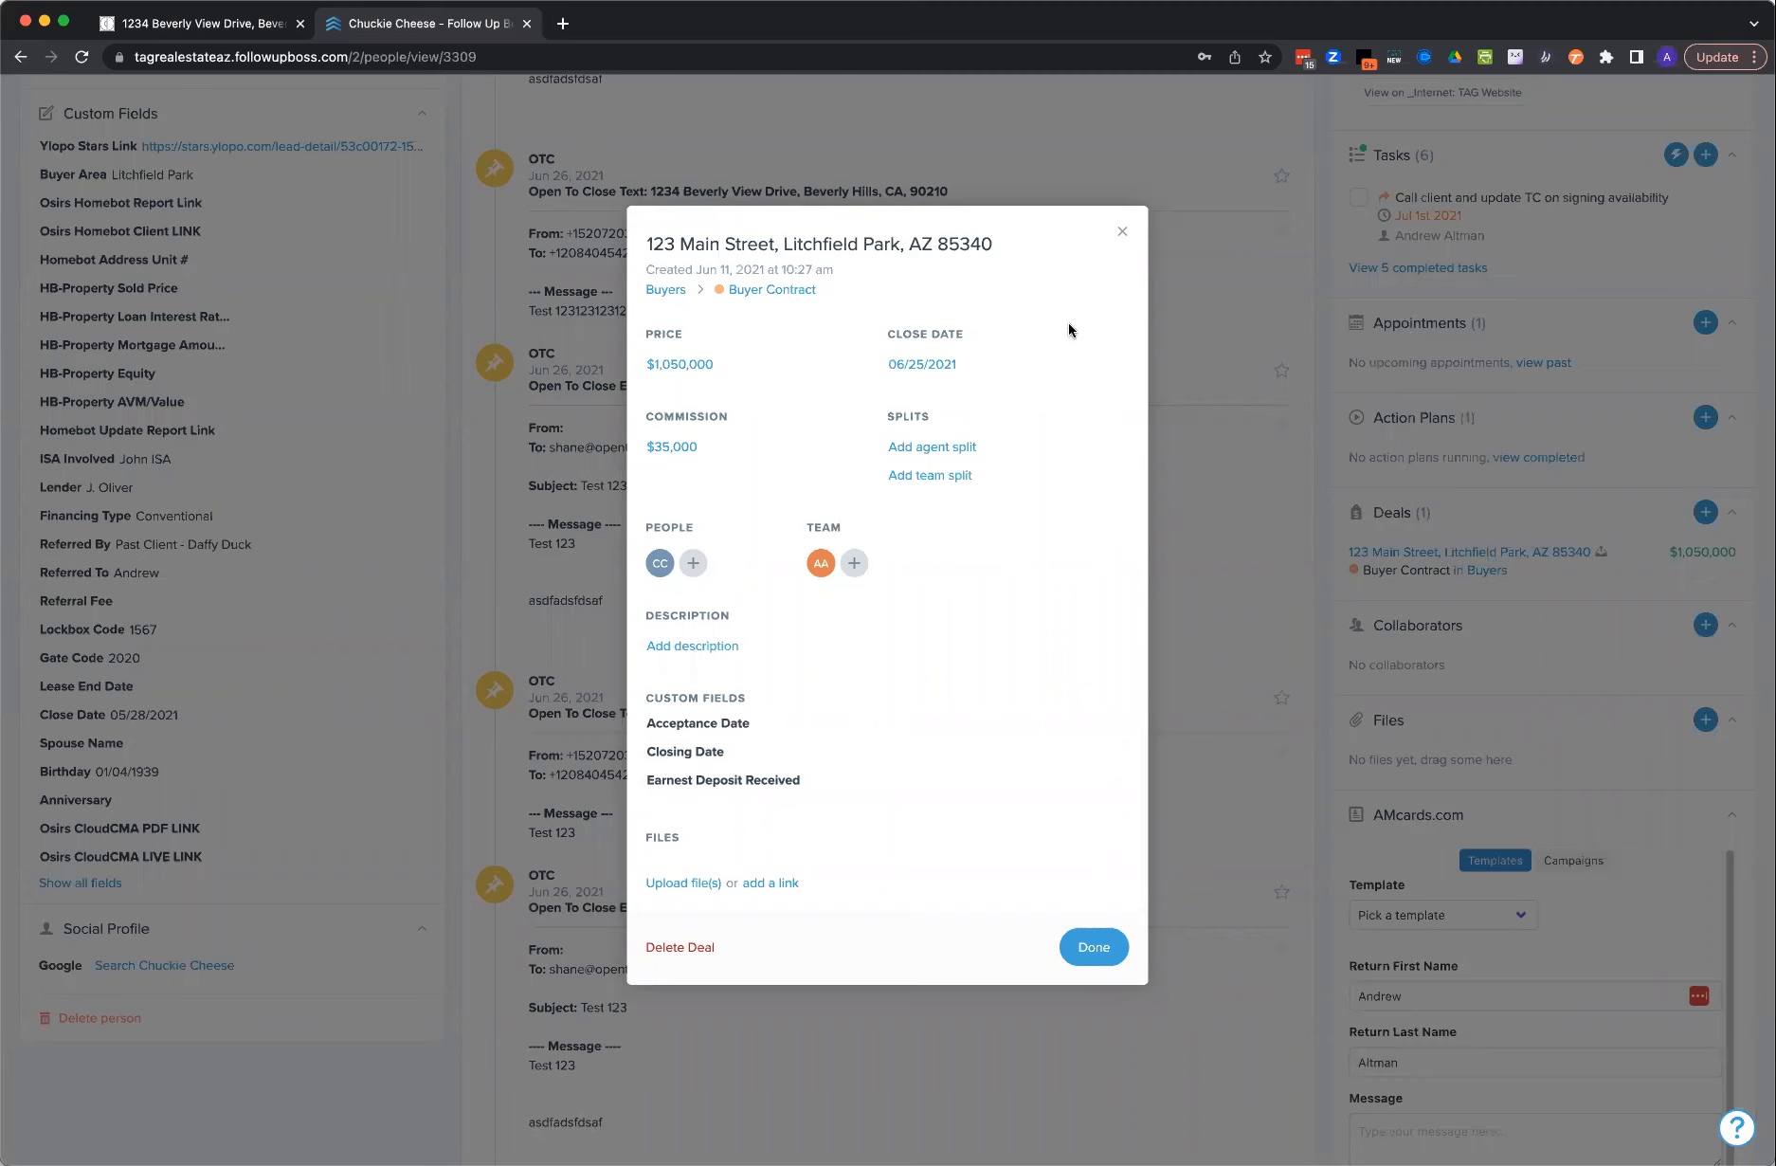
pyautogui.click(1095, 947)
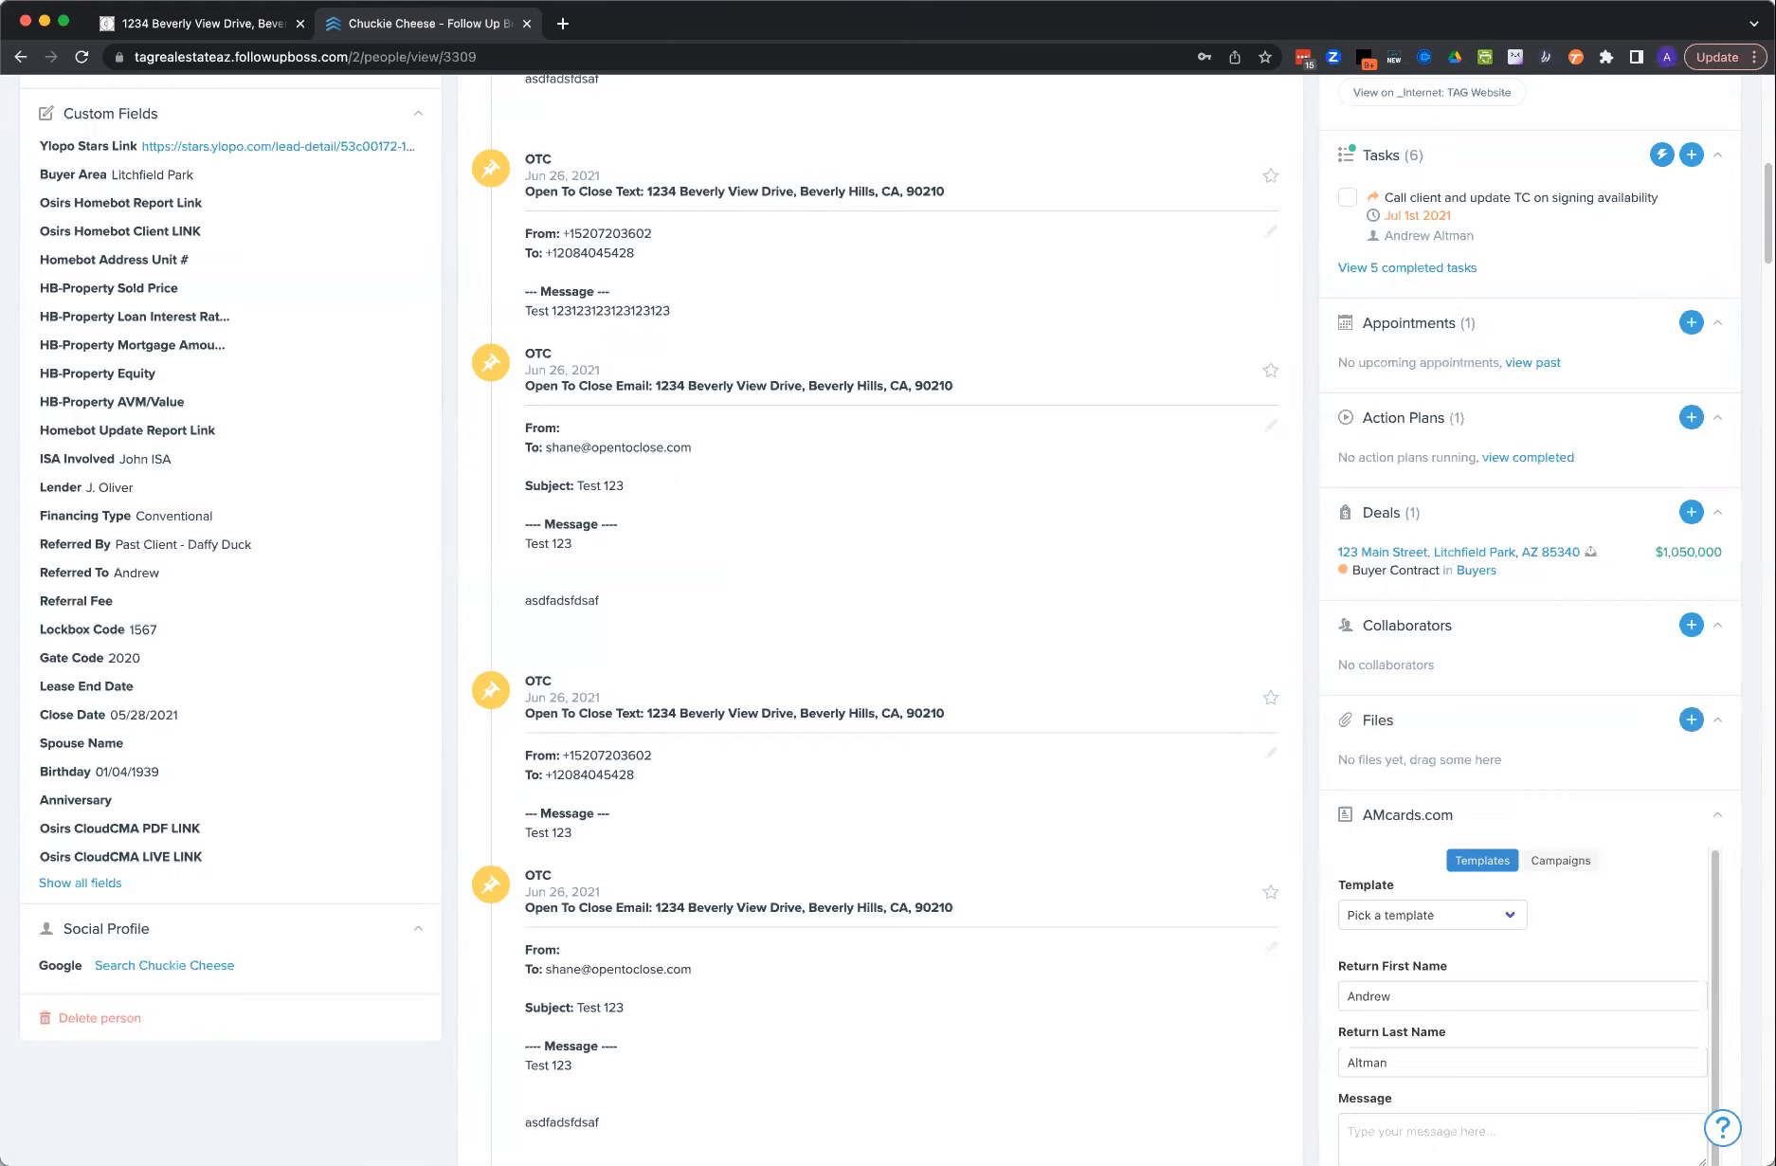
# - Switch to Open To Close, close the Beverly Hills property, and open the Webinars collection in the support site
pyautogui.click(254, 24)
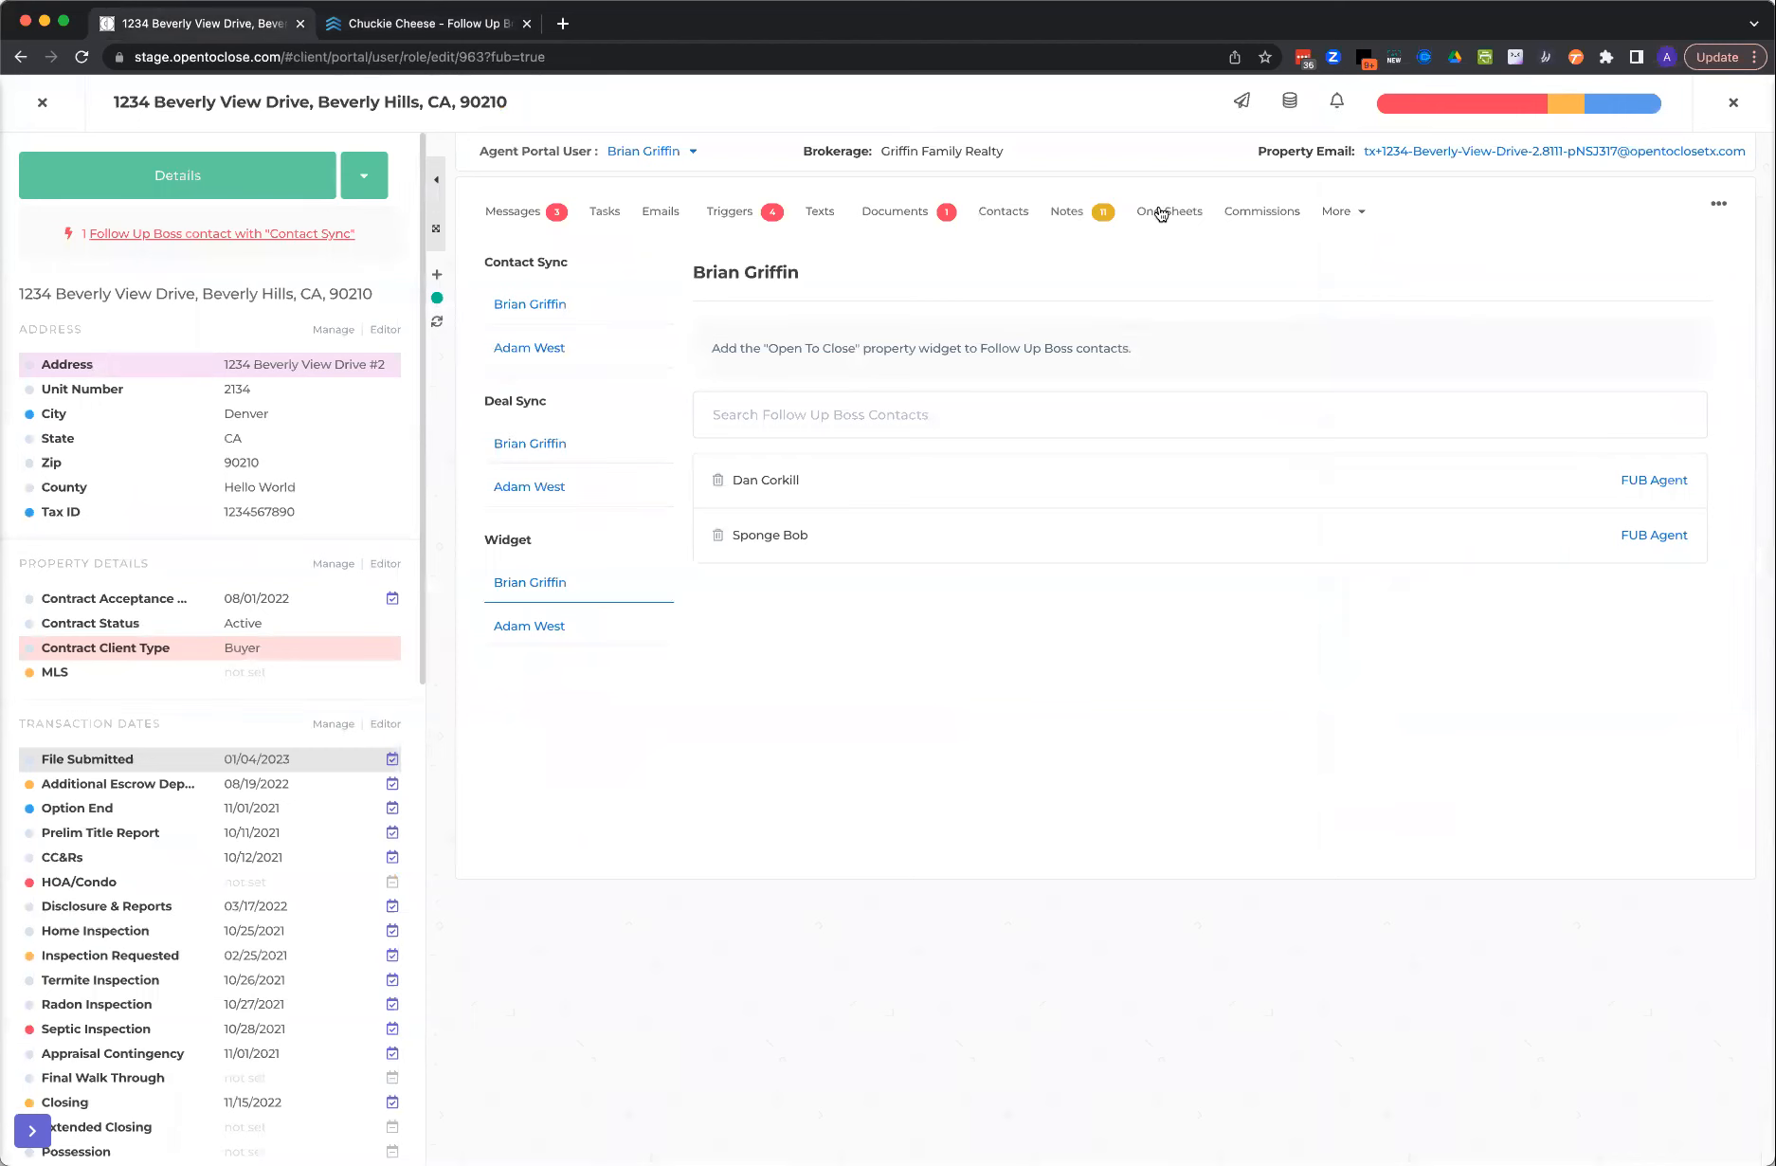
pyautogui.click(1734, 103)
pyautogui.click(1740, 105)
pyautogui.click(1654, 244)
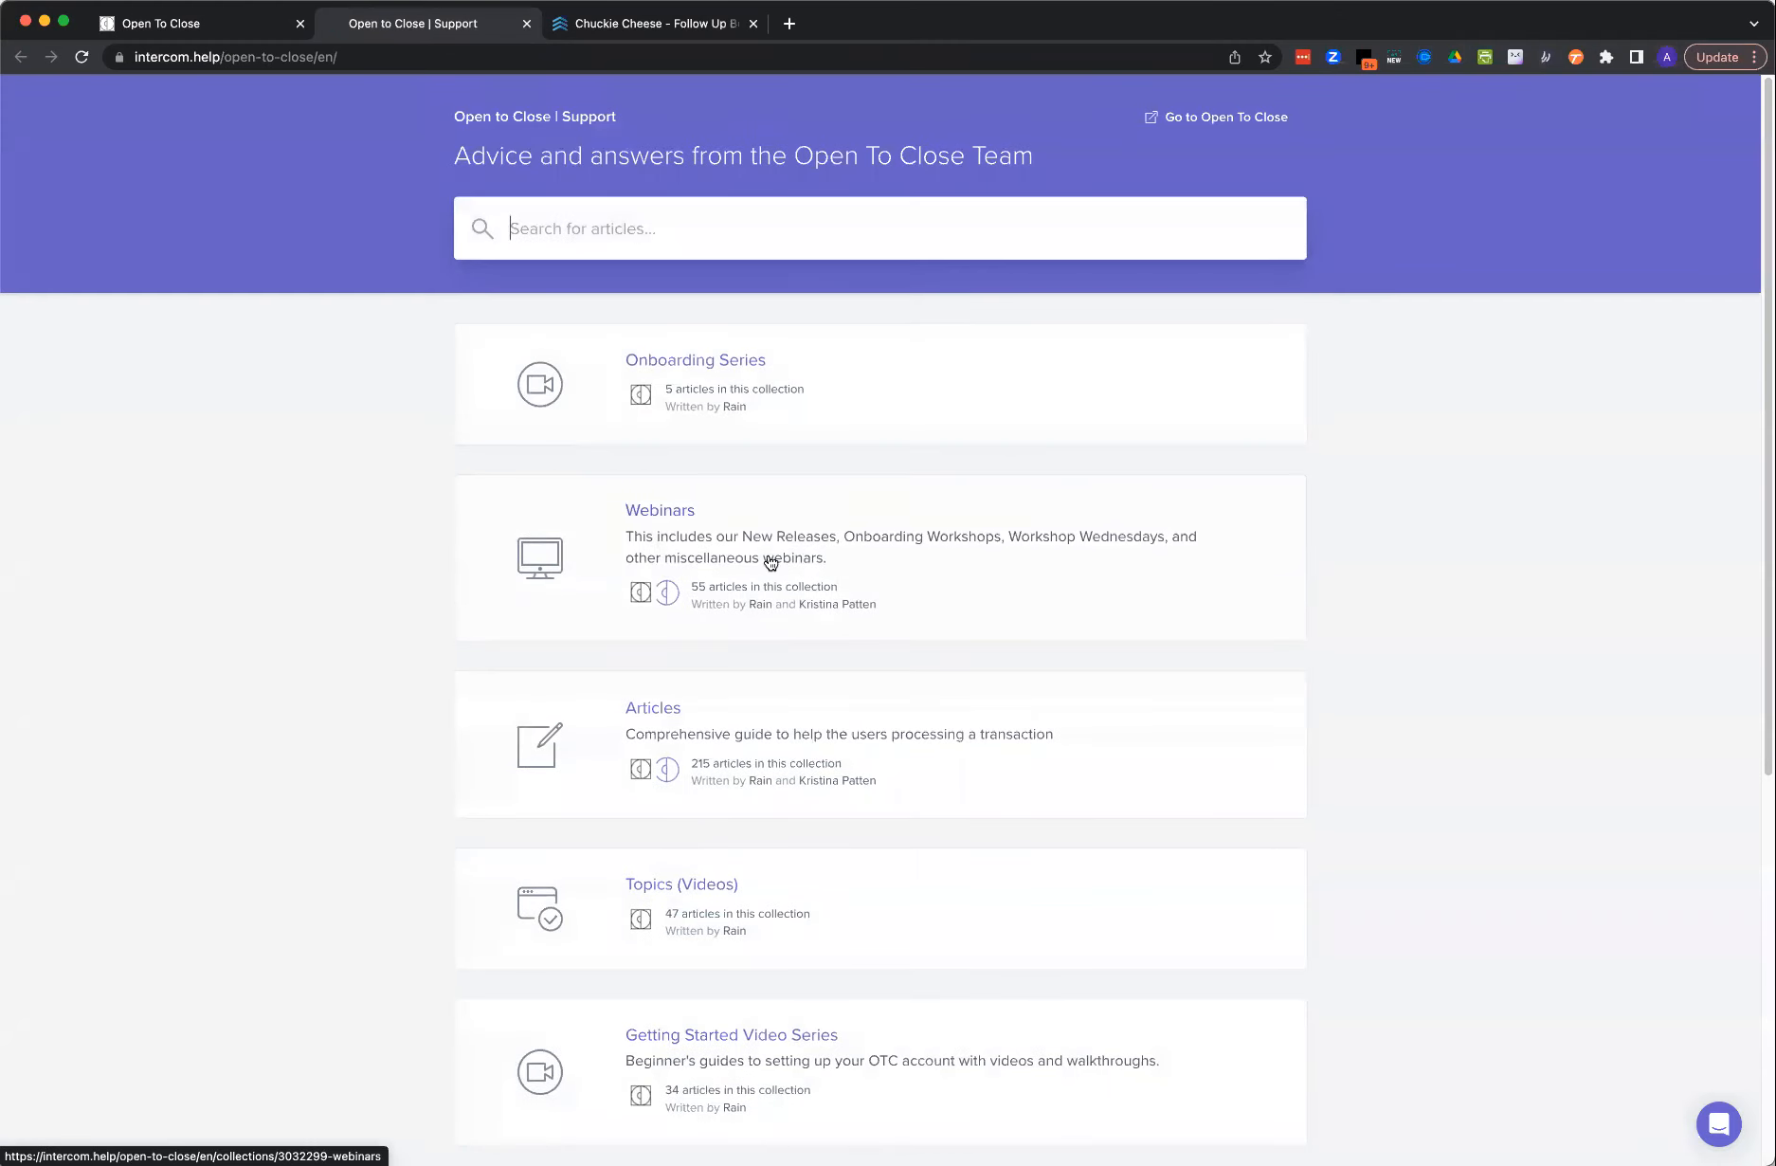
pyautogui.scroll(-1, 739, 550)
pyautogui.click(678, 508)
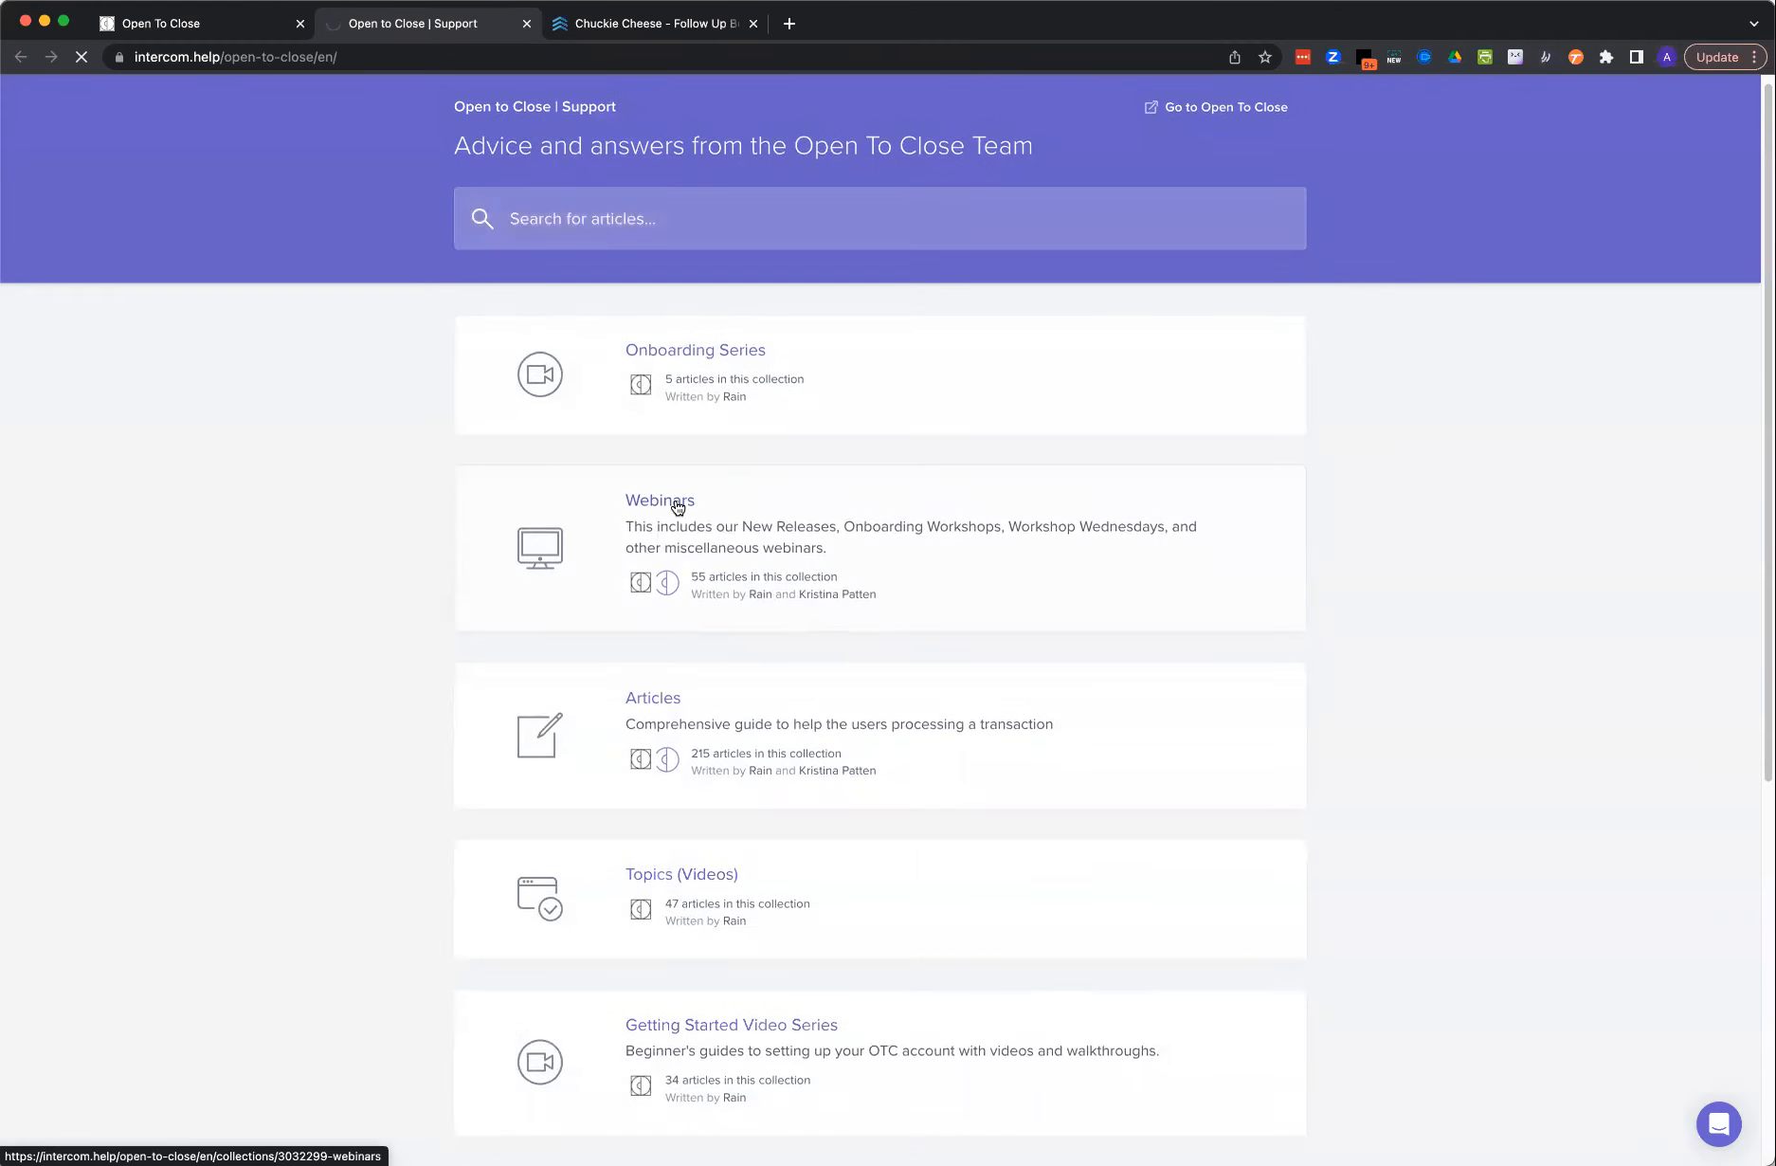
# - Open the "Workshop Wednesday - February 22, 2023" article, play its recording, and close the support site
pyautogui.scroll(-4, 679, 511)
pyautogui.scroll(-16, 679, 514)
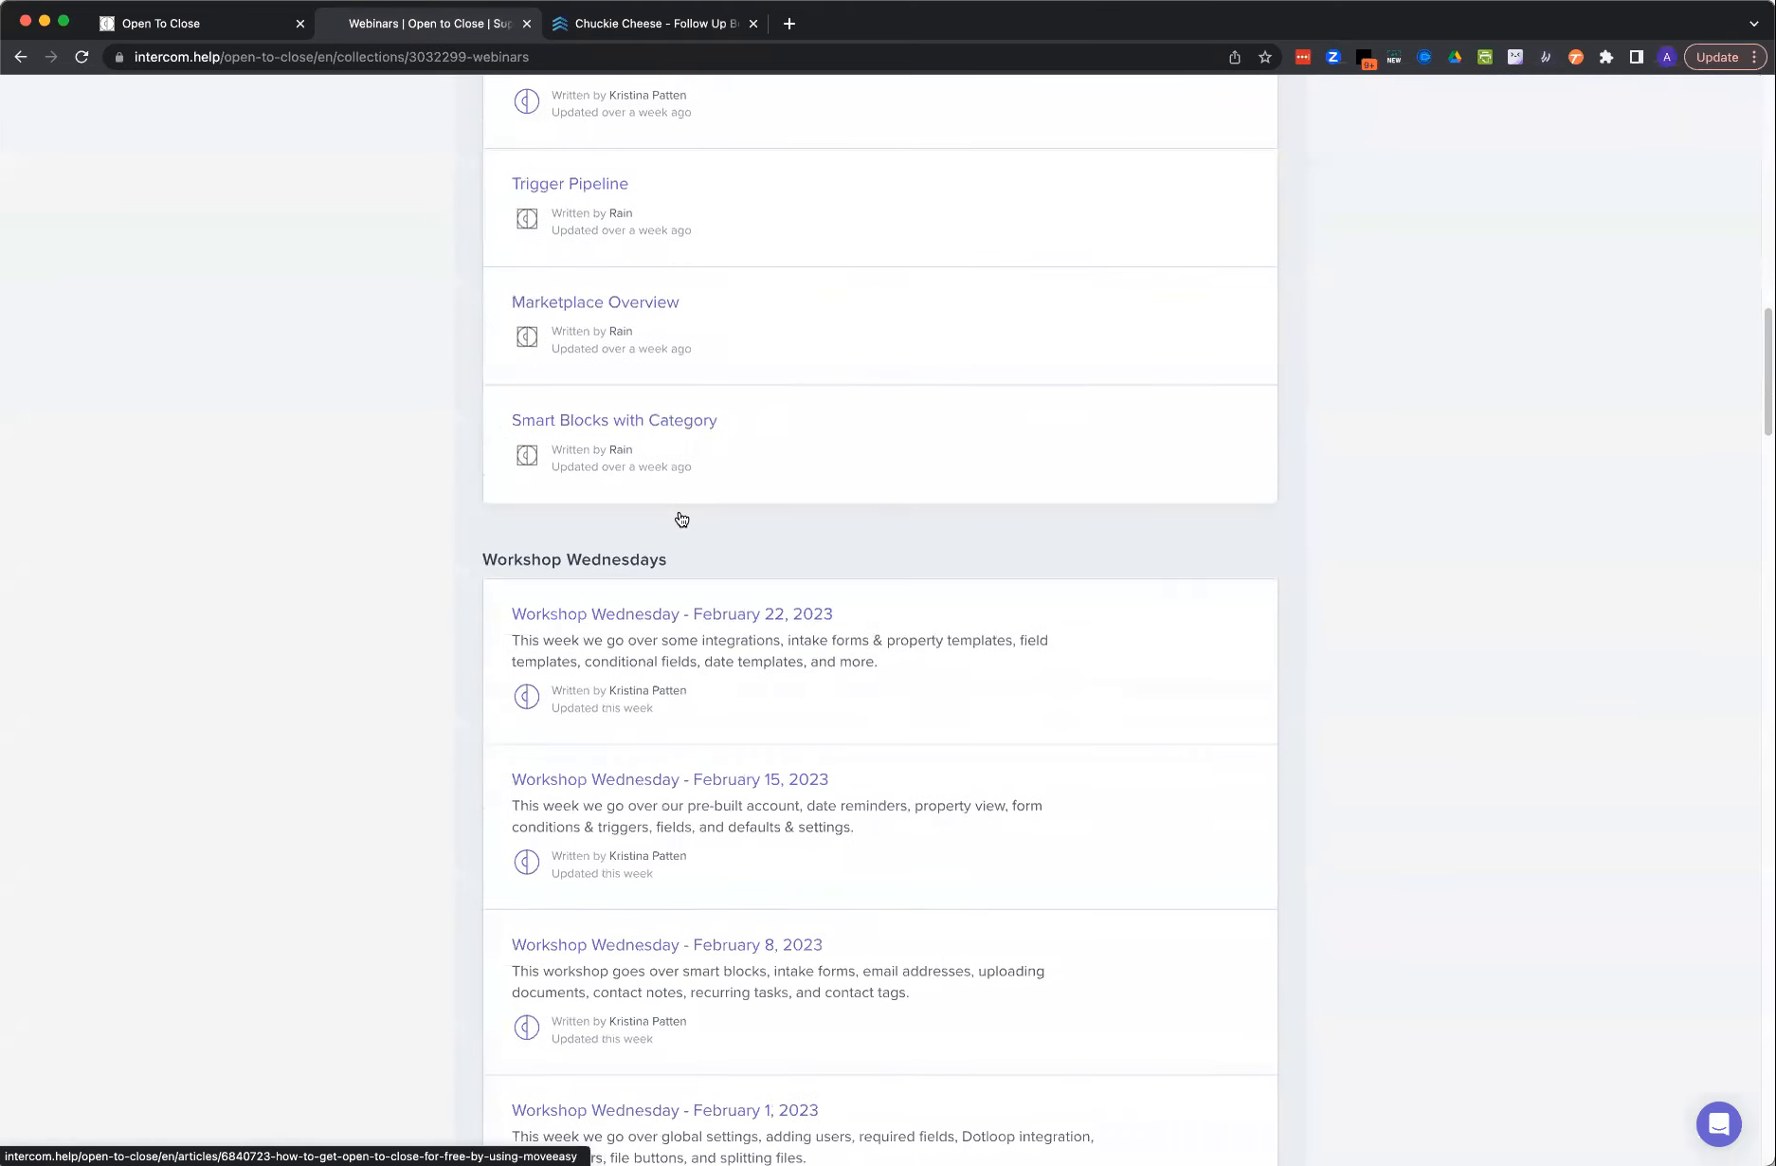
pyautogui.scroll(-3, 749, 598)
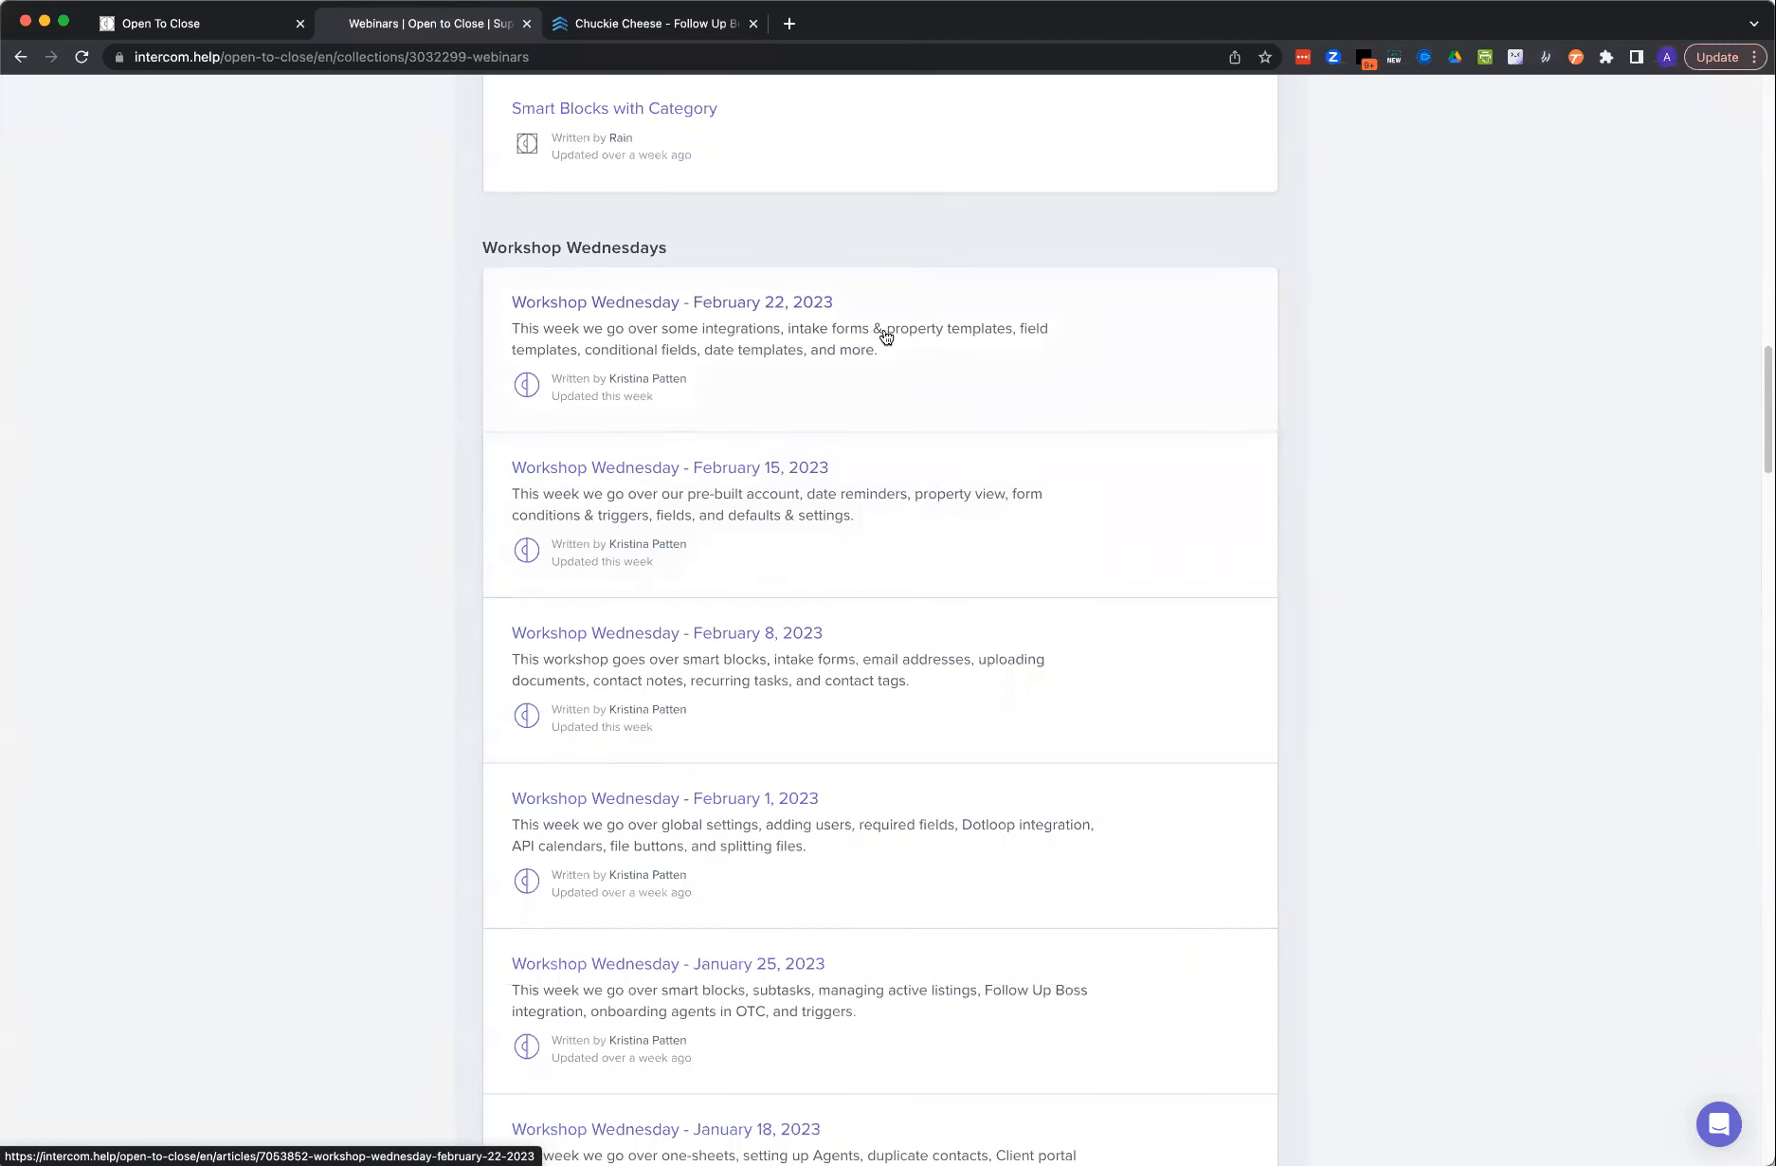
pyautogui.click(727, 315)
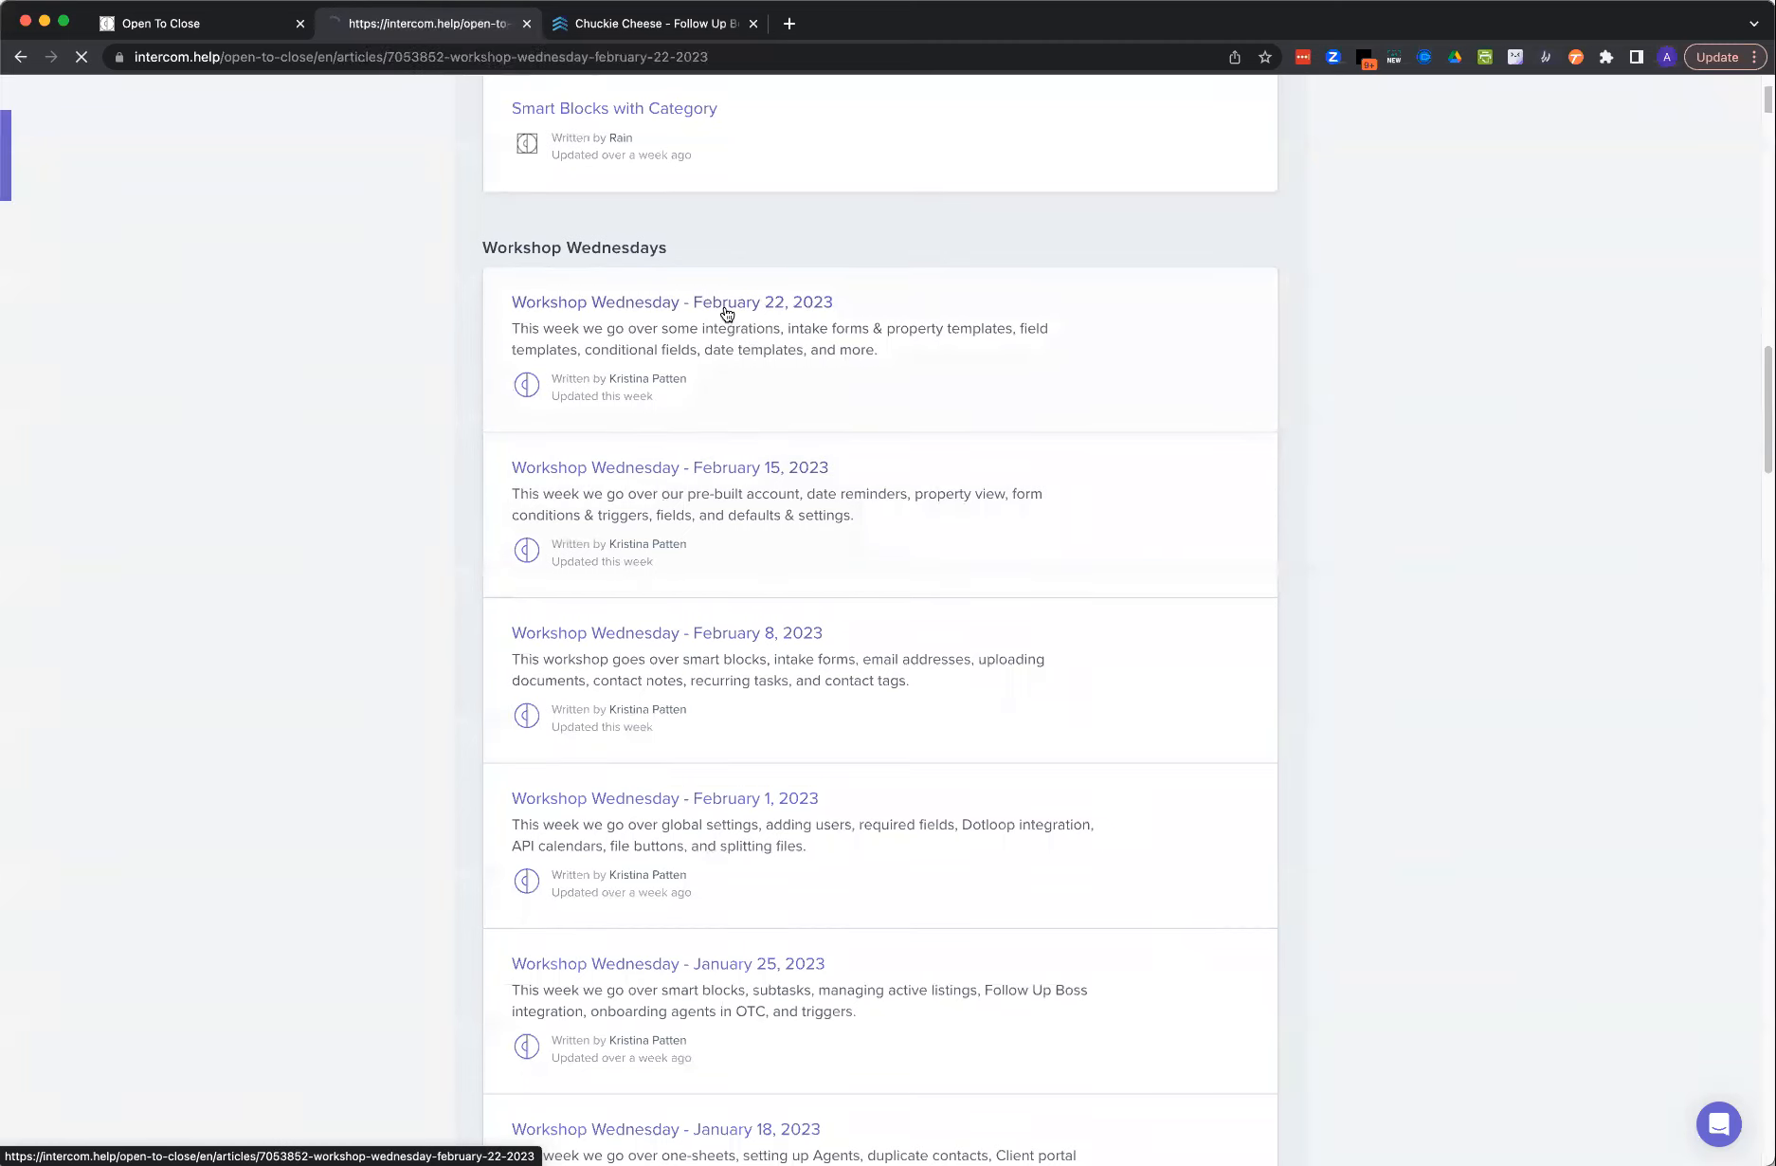
pyautogui.scroll(-2, 809, 497)
pyautogui.click(881, 550)
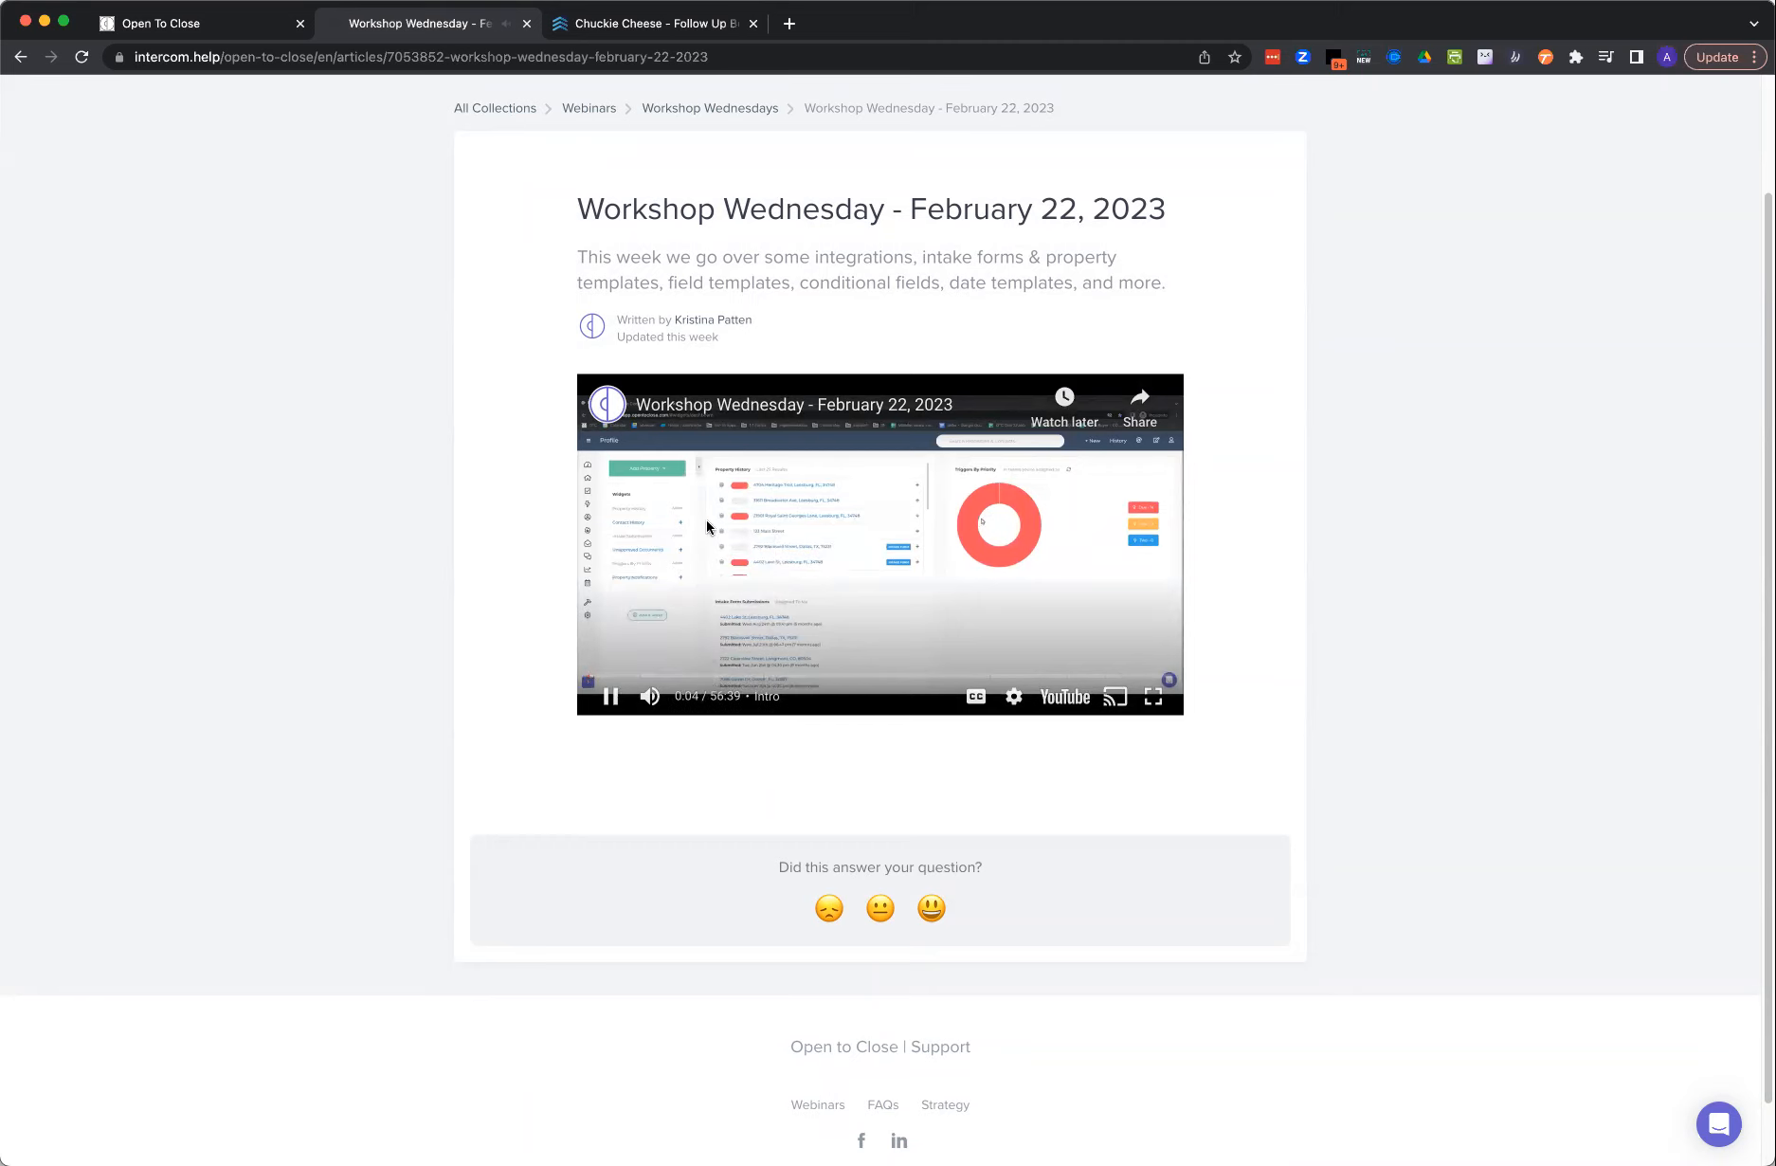
pyautogui.click(527, 24)
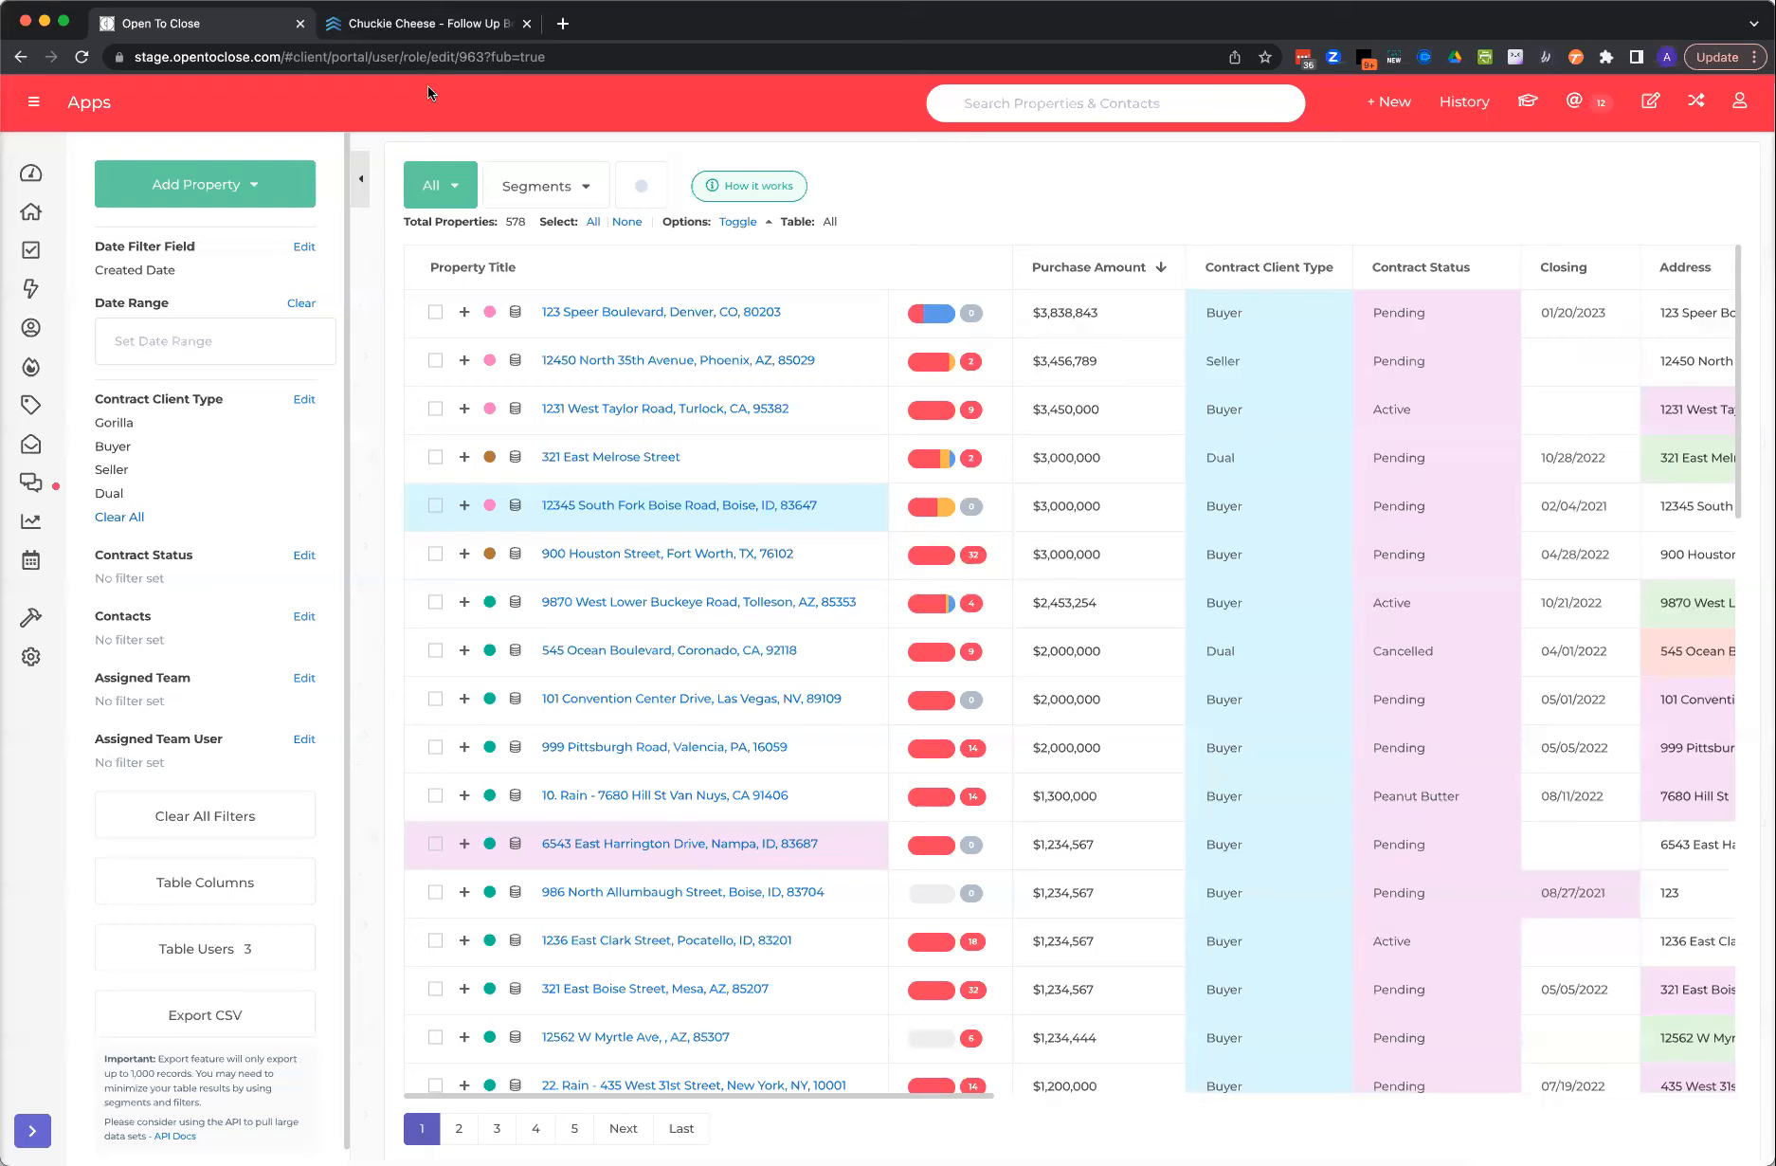
# - Switch to Follow Up Boss and view the property widget's Documents, expanding the contract, Septic addendum and Septic Docs groups
pyautogui.click(417, 26)
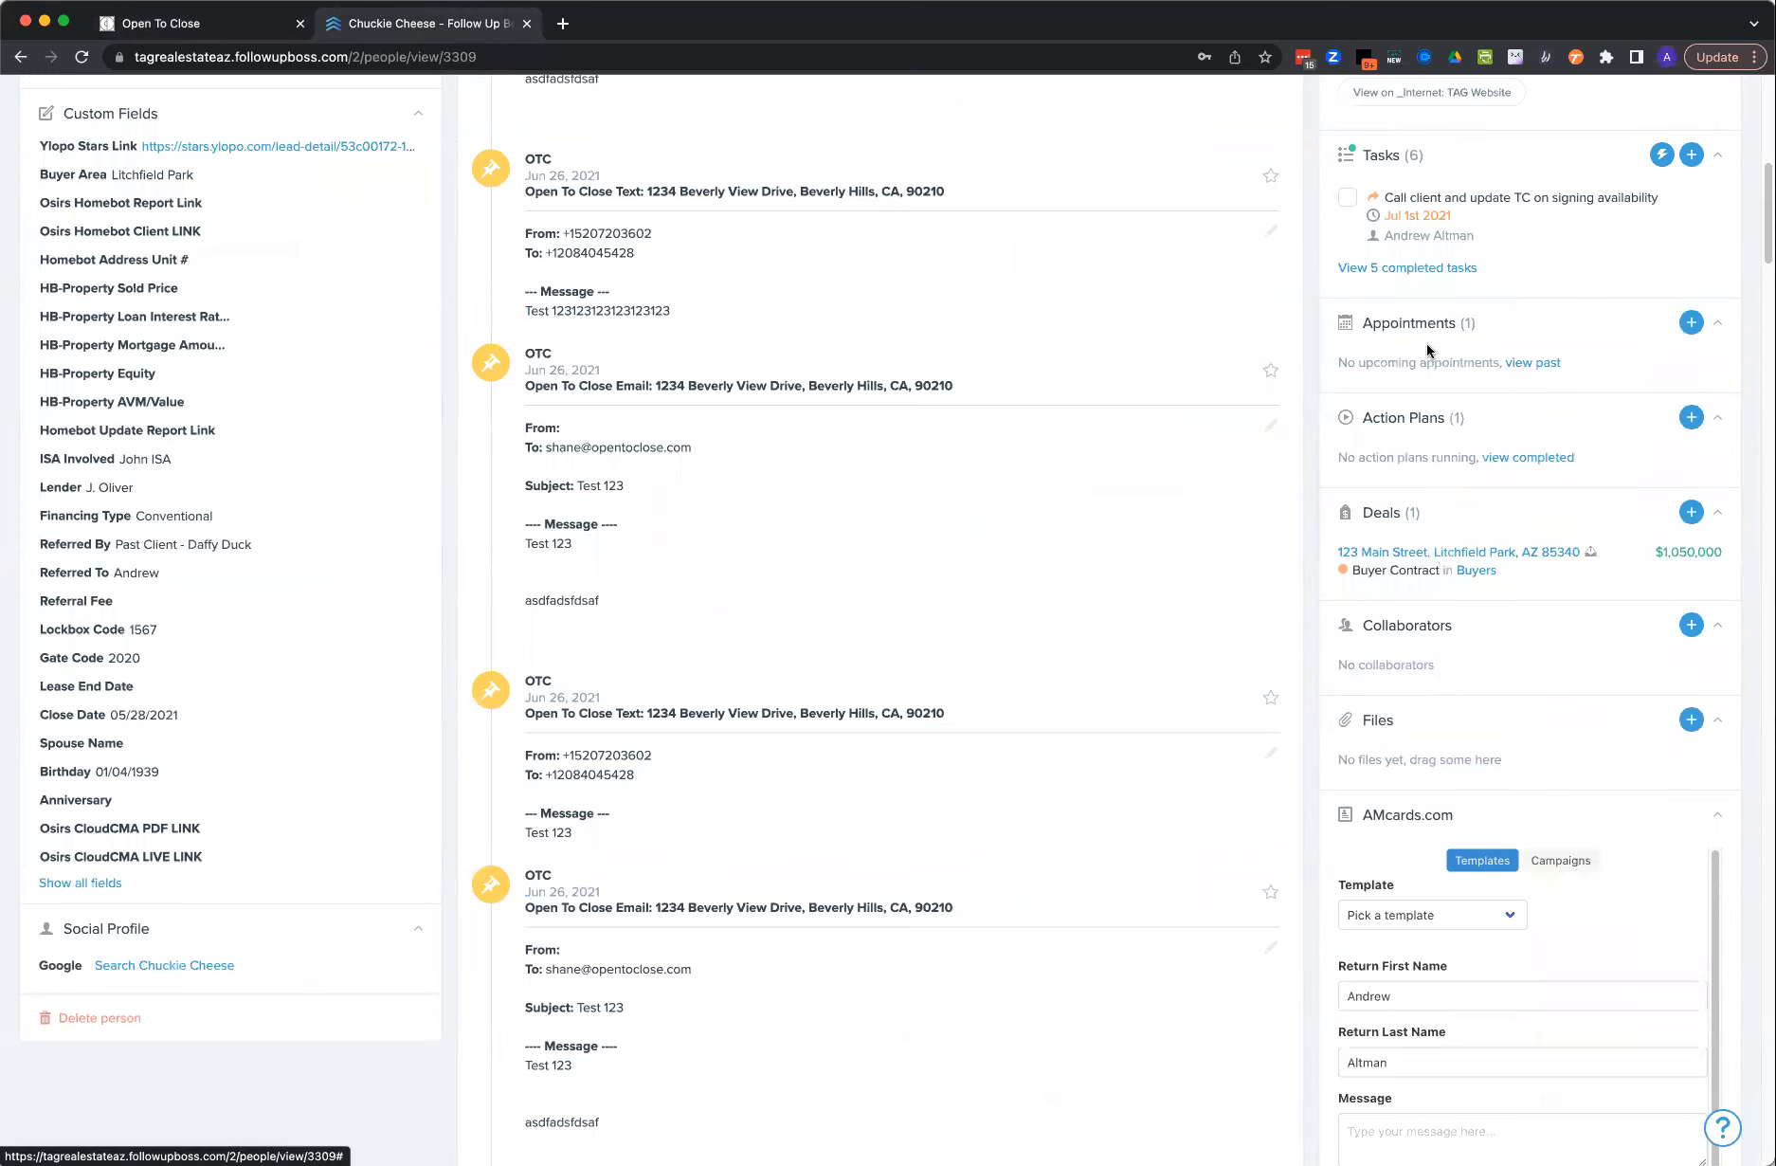
pyautogui.scroll(6, 1428, 348)
pyautogui.scroll(3, 1468, 286)
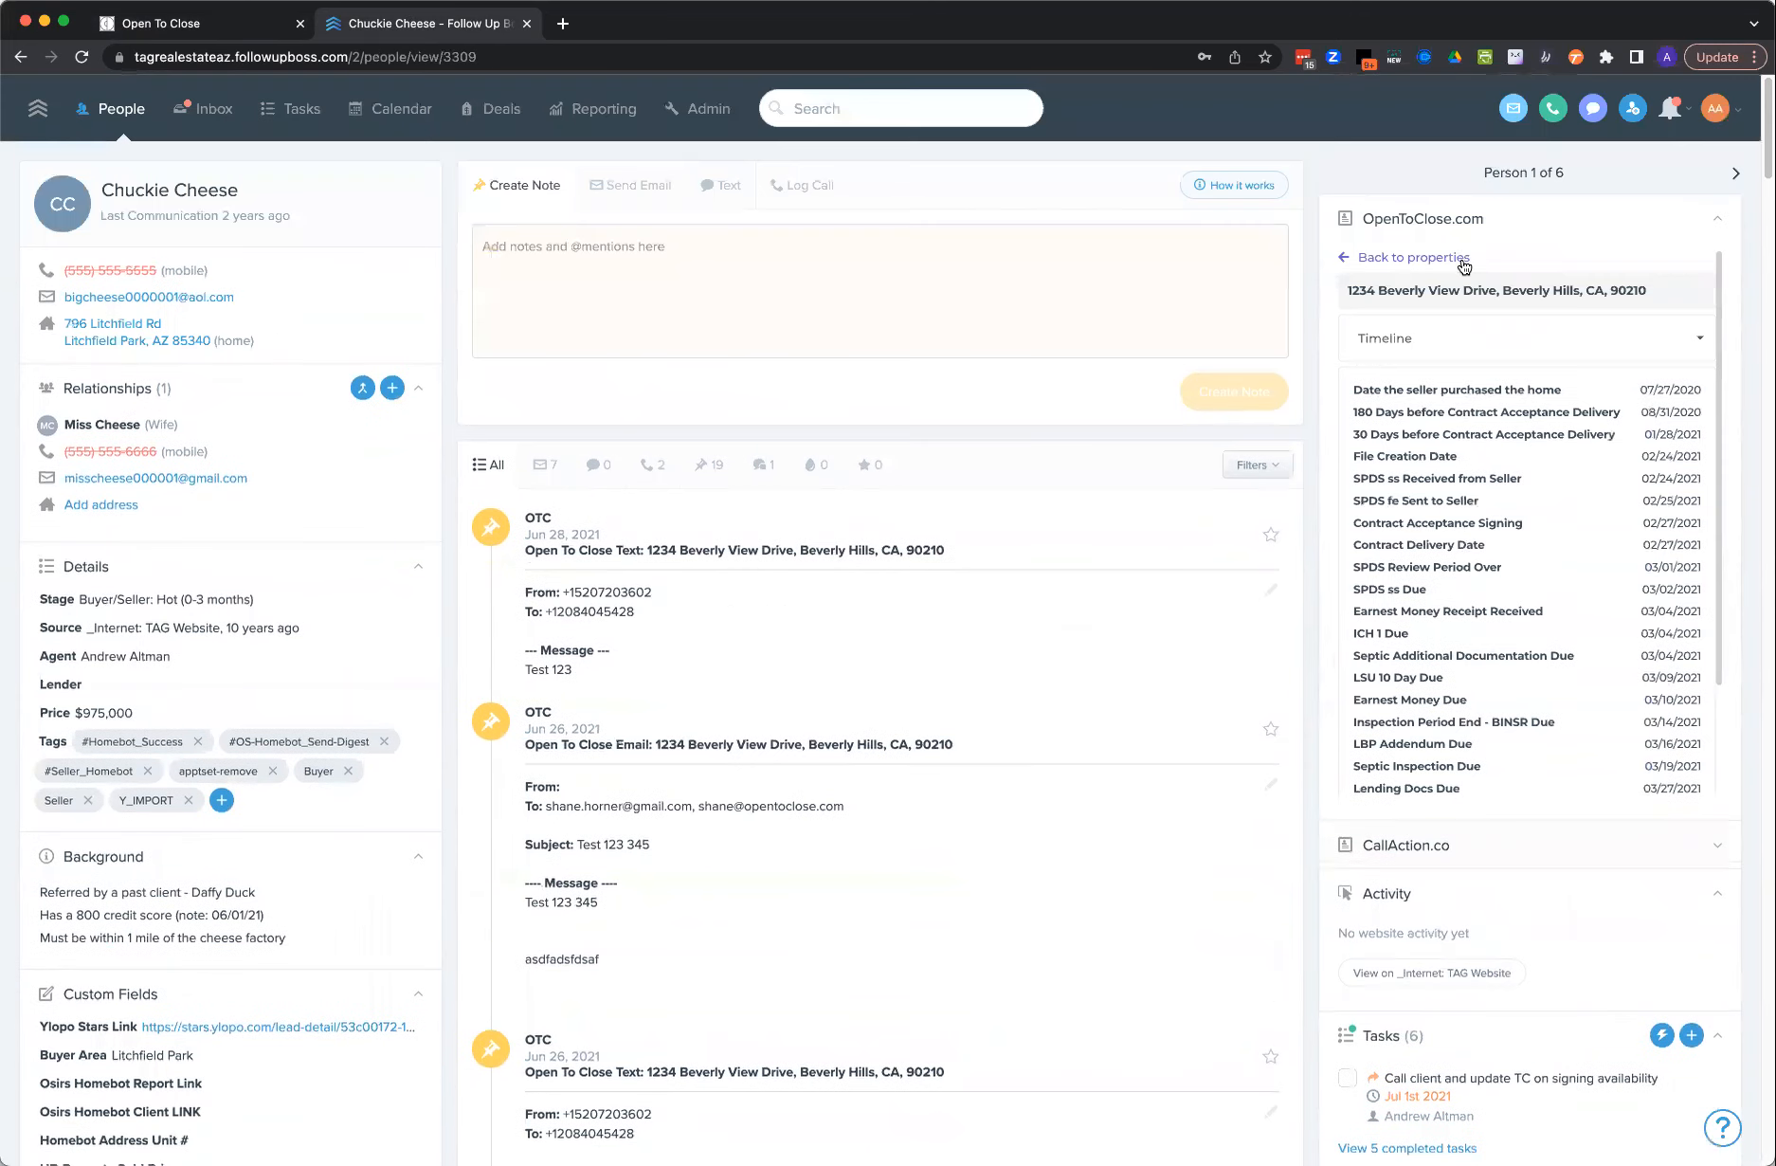
pyautogui.click(1463, 336)
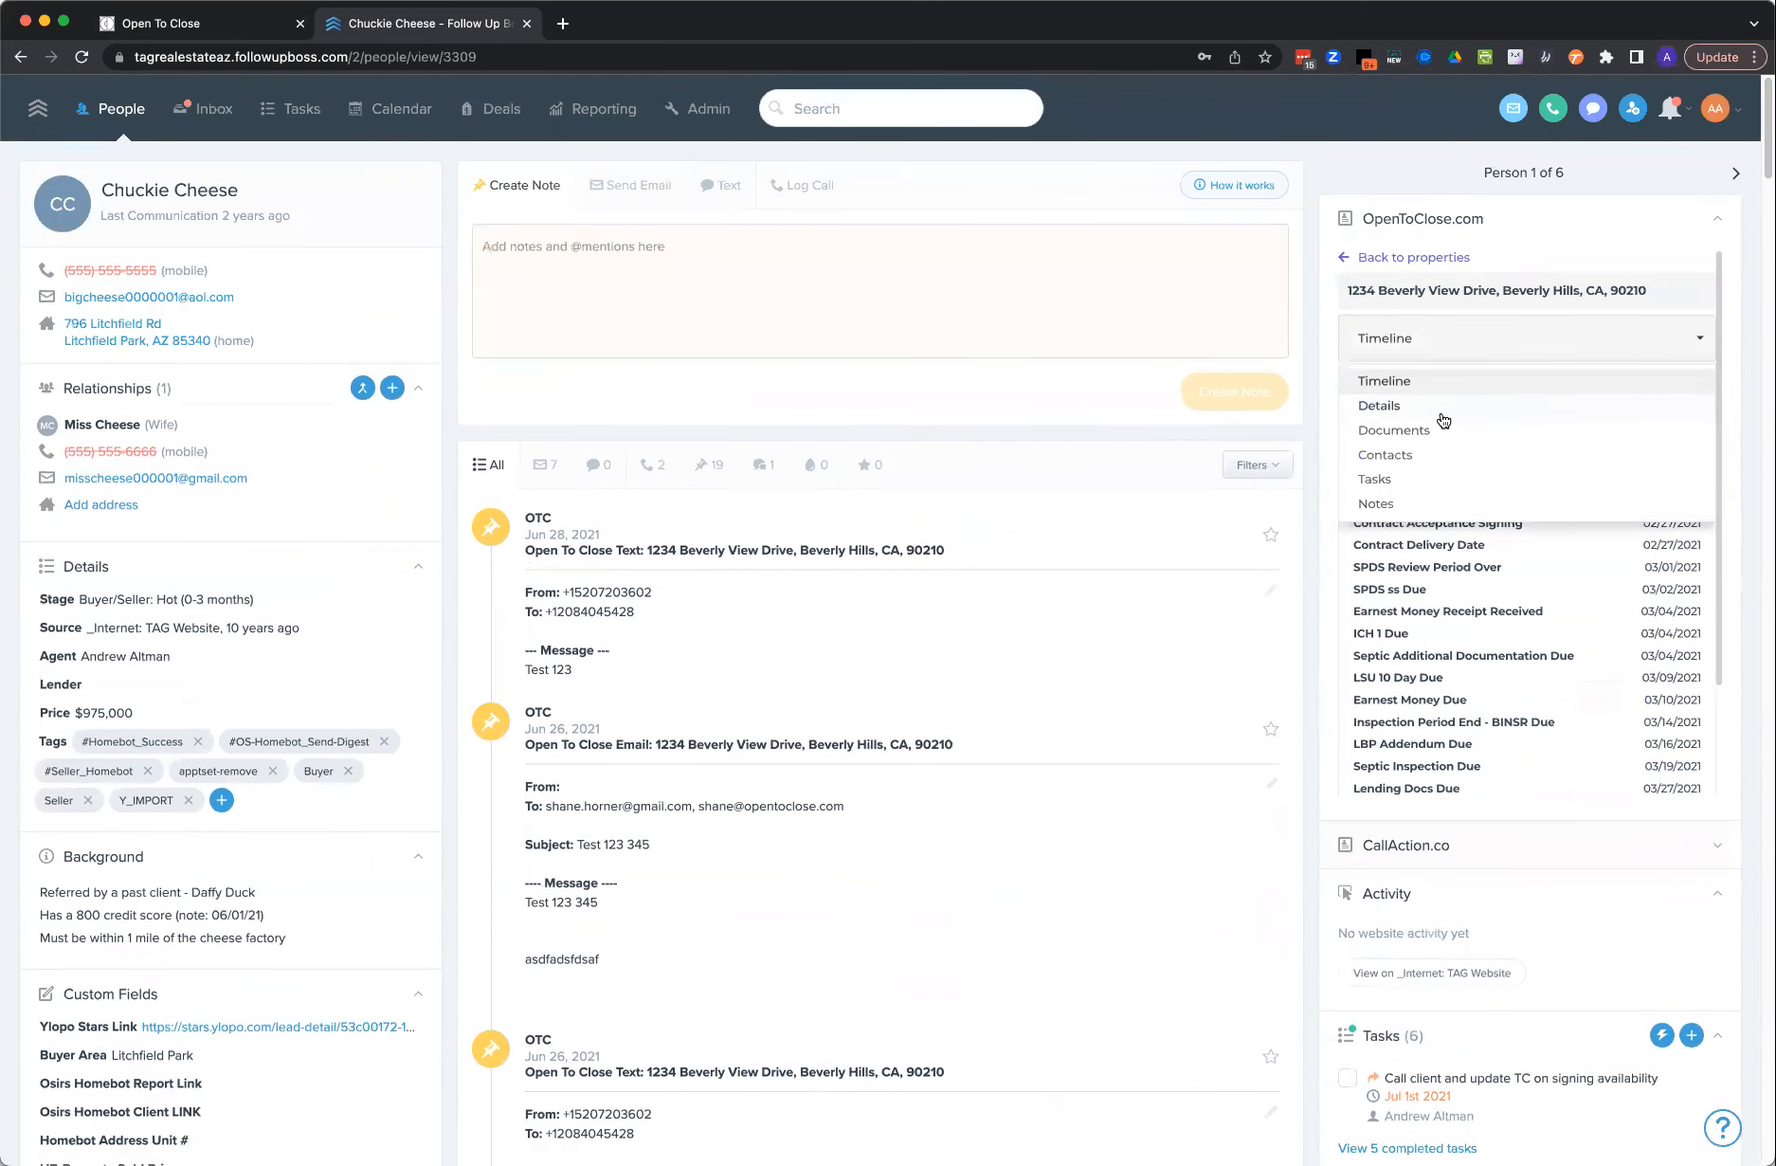
pyautogui.click(1425, 437)
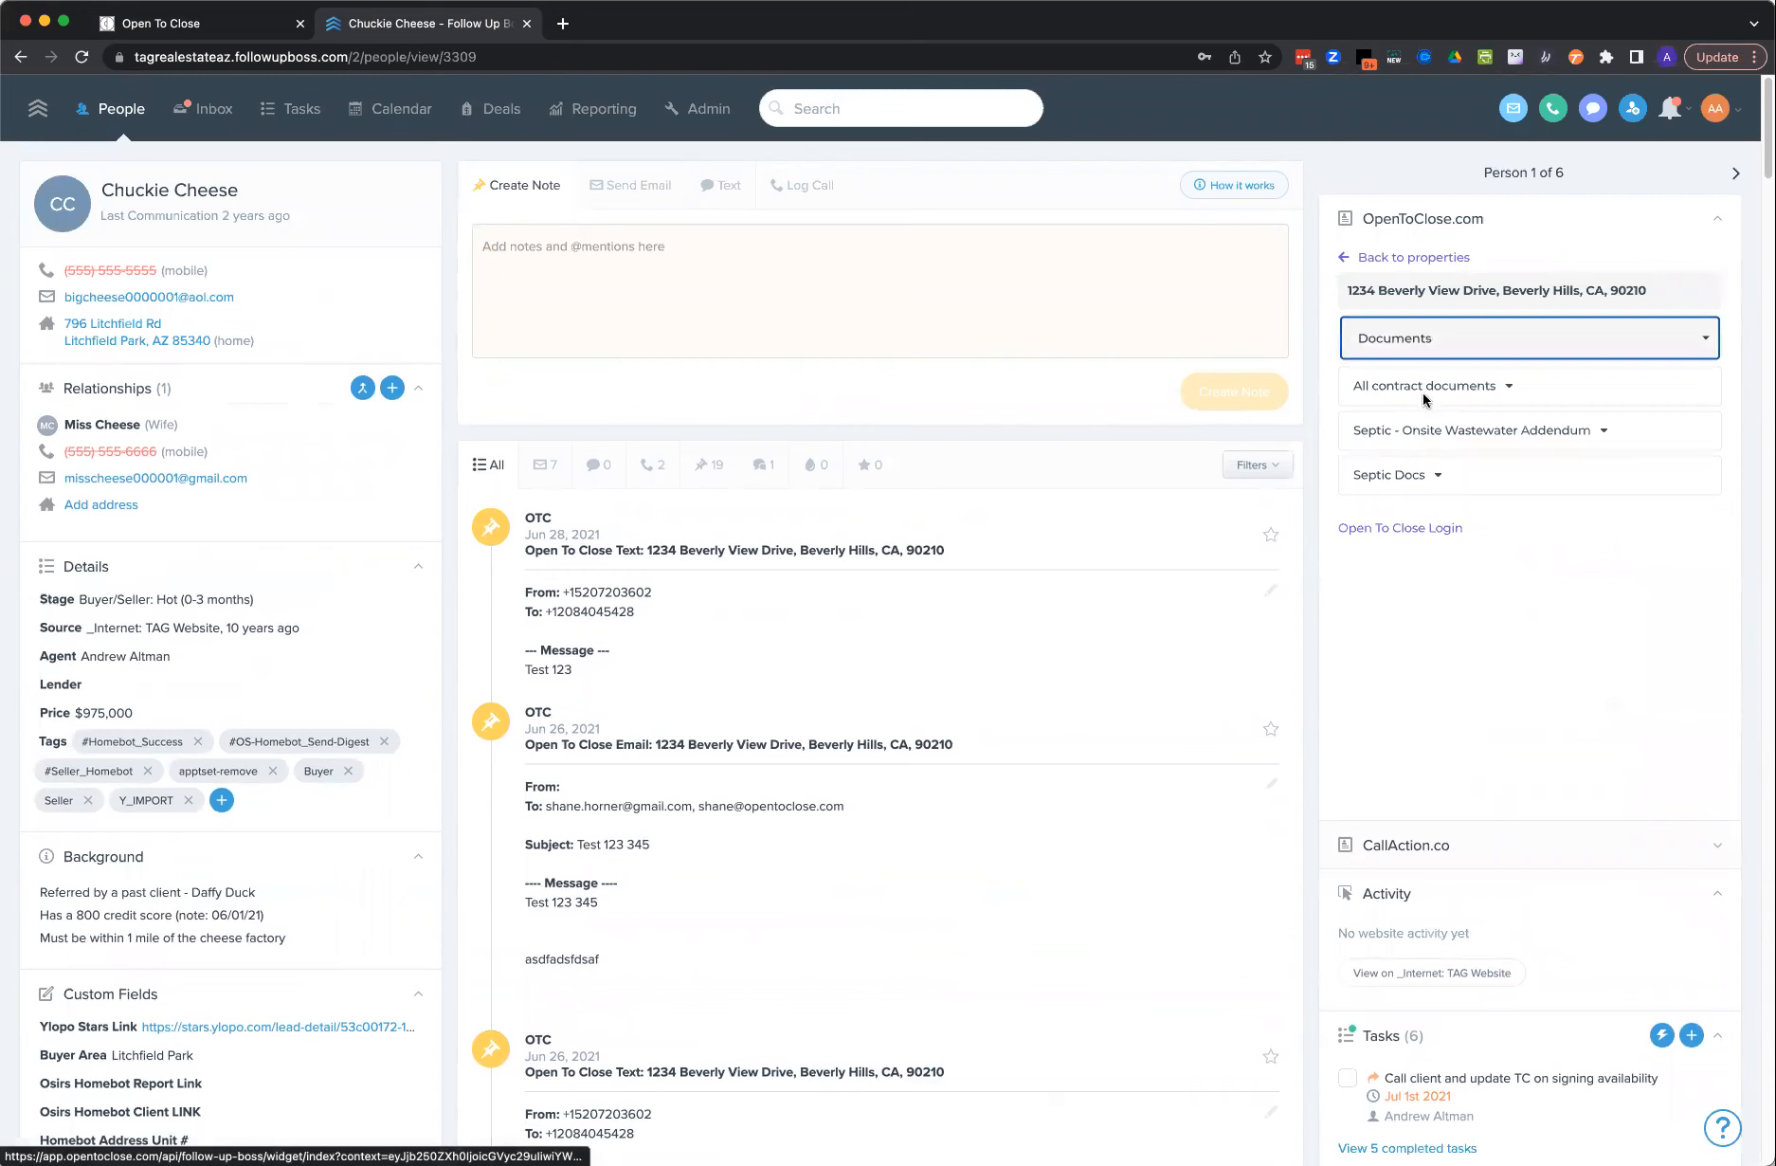
pyautogui.click(1427, 391)
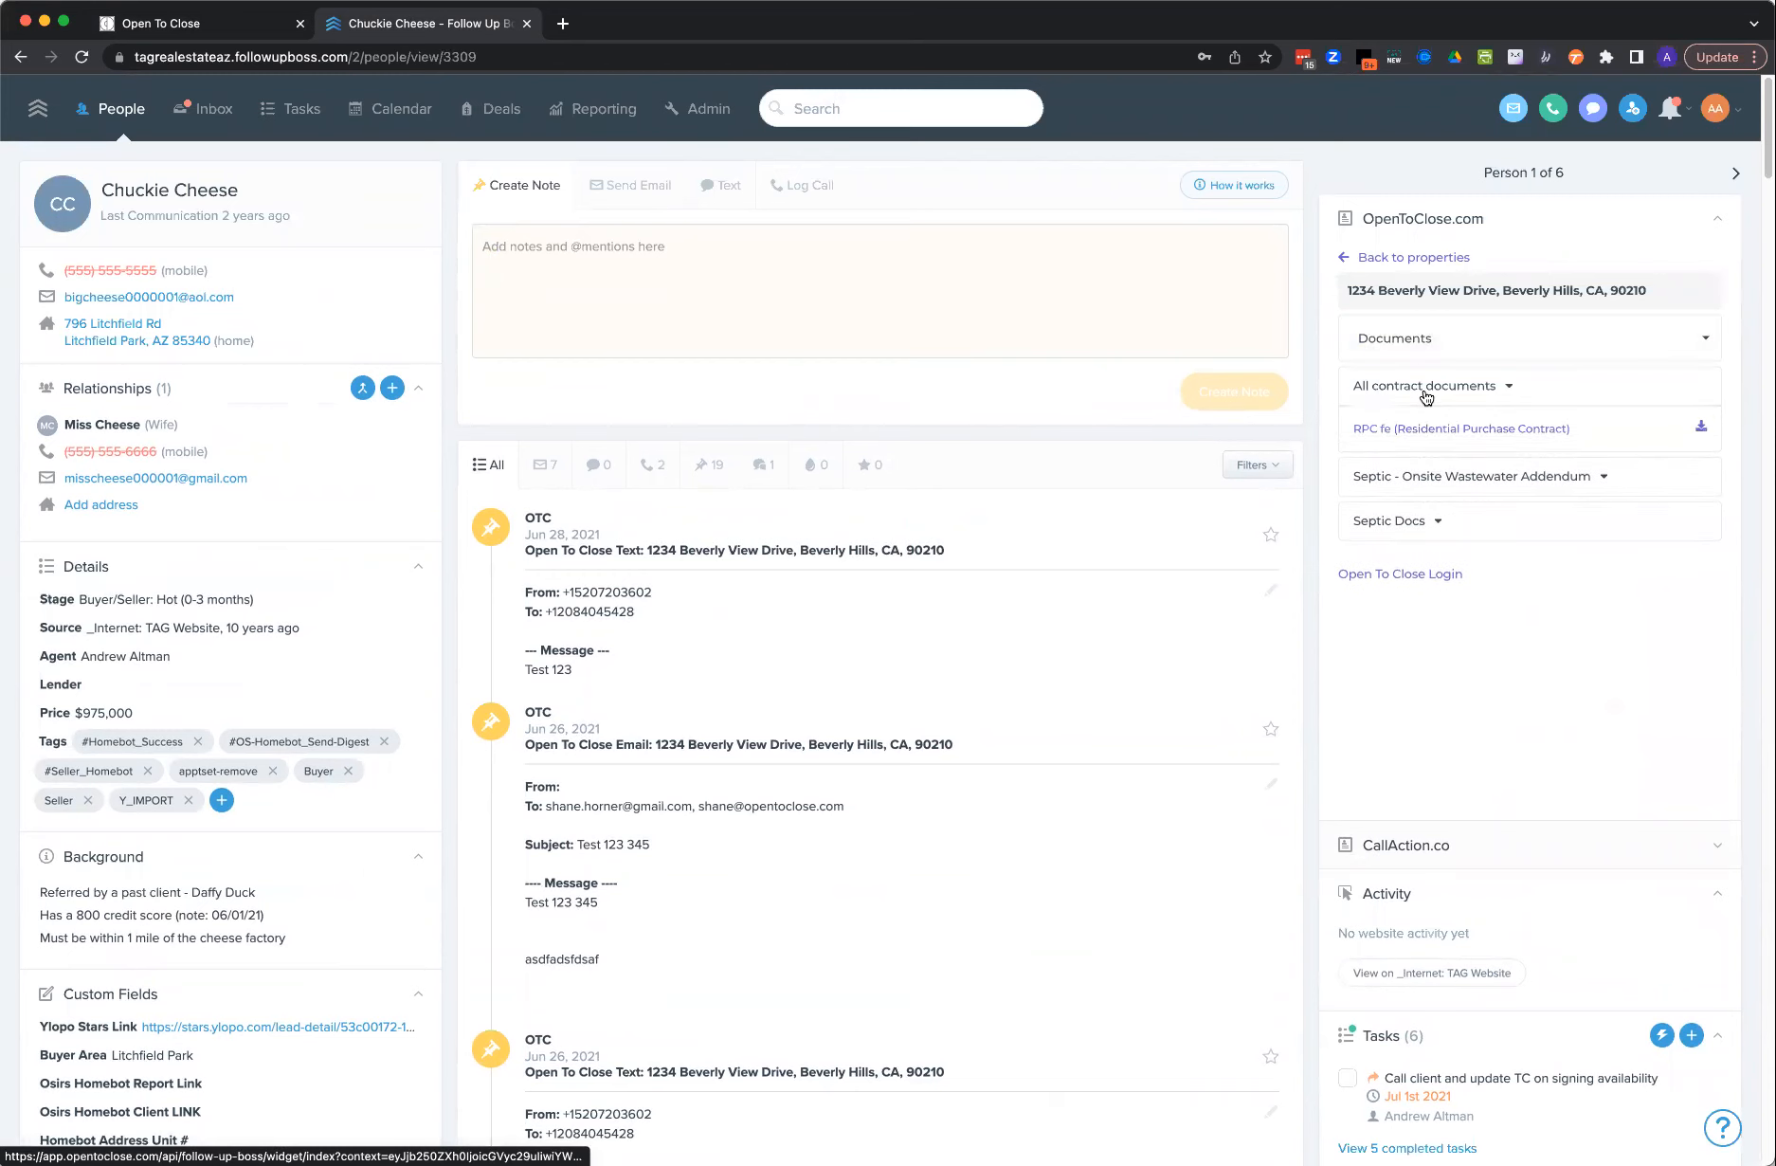
pyautogui.click(1436, 481)
pyautogui.click(1427, 569)
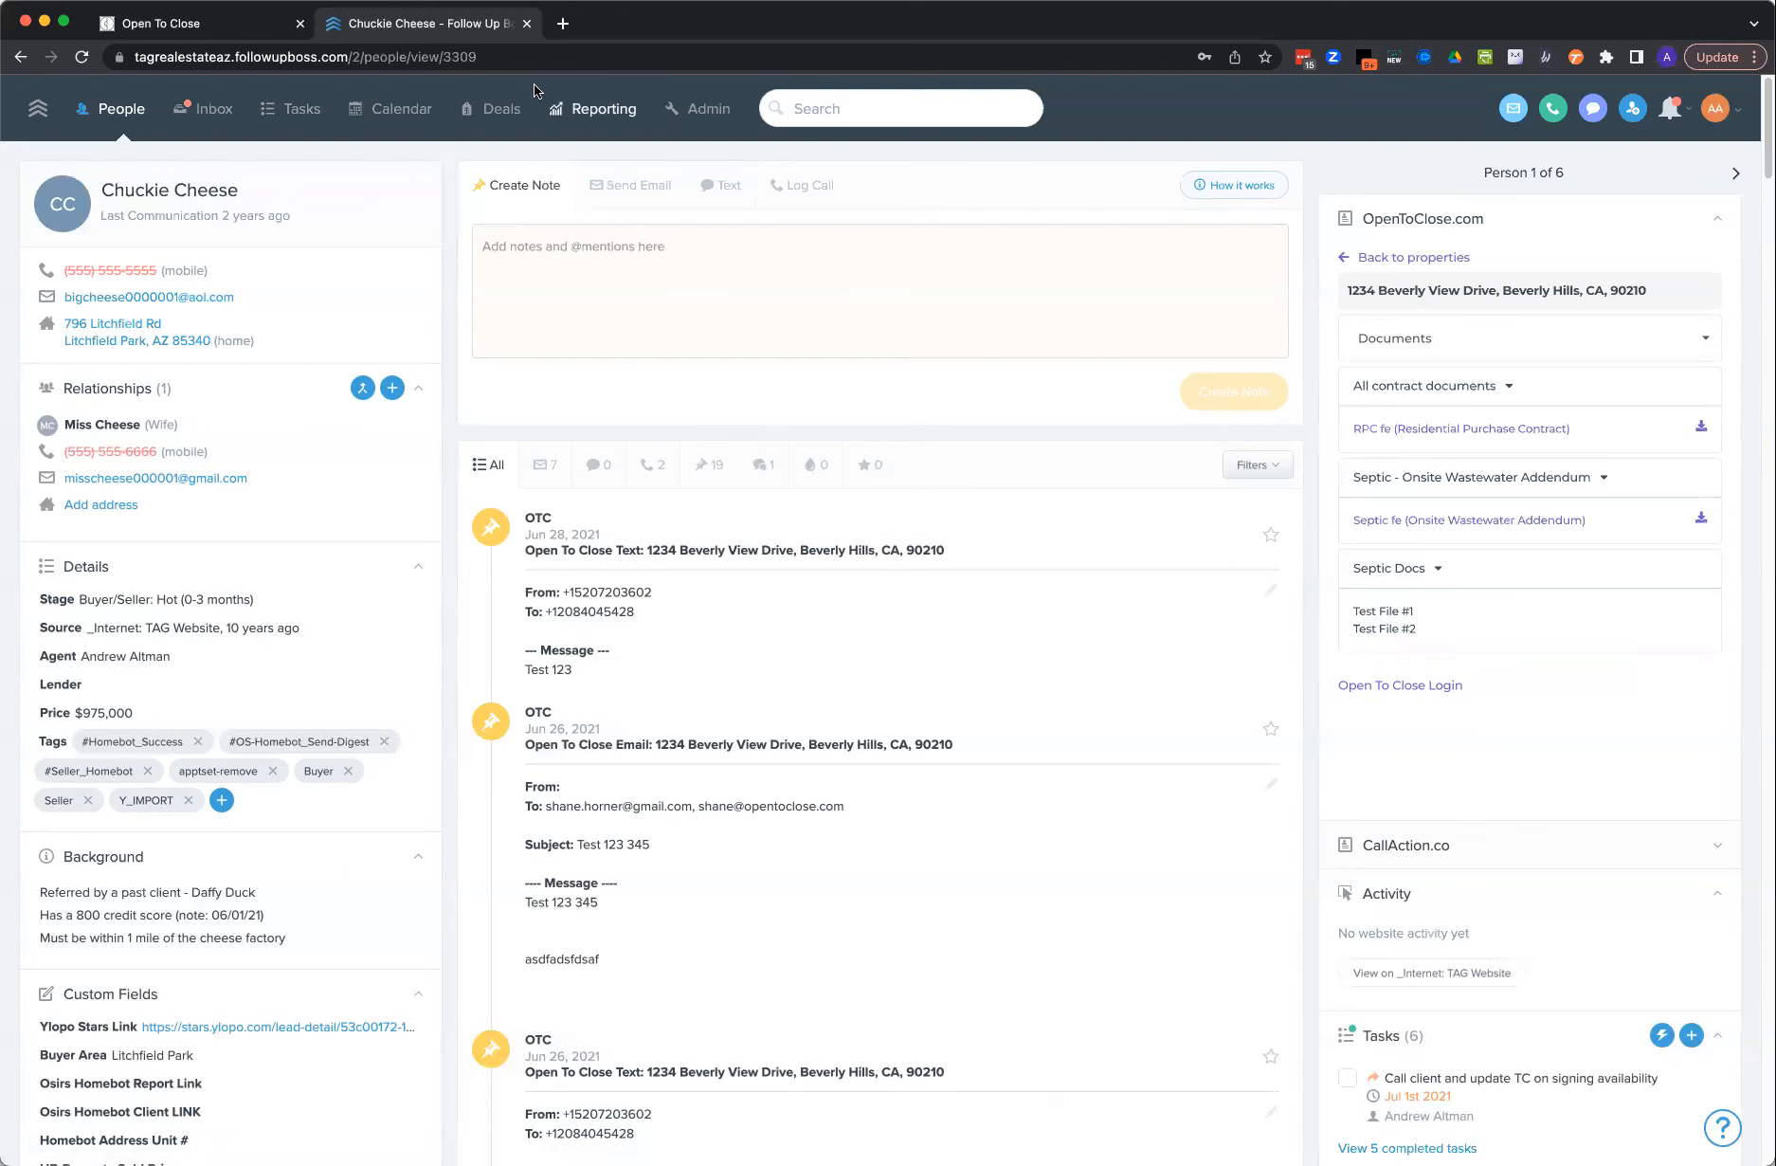
# - Switch to Open To Close, reopen 1234 Beverly View Drive from the recent history, and view its Notes
pyautogui.click(236, 23)
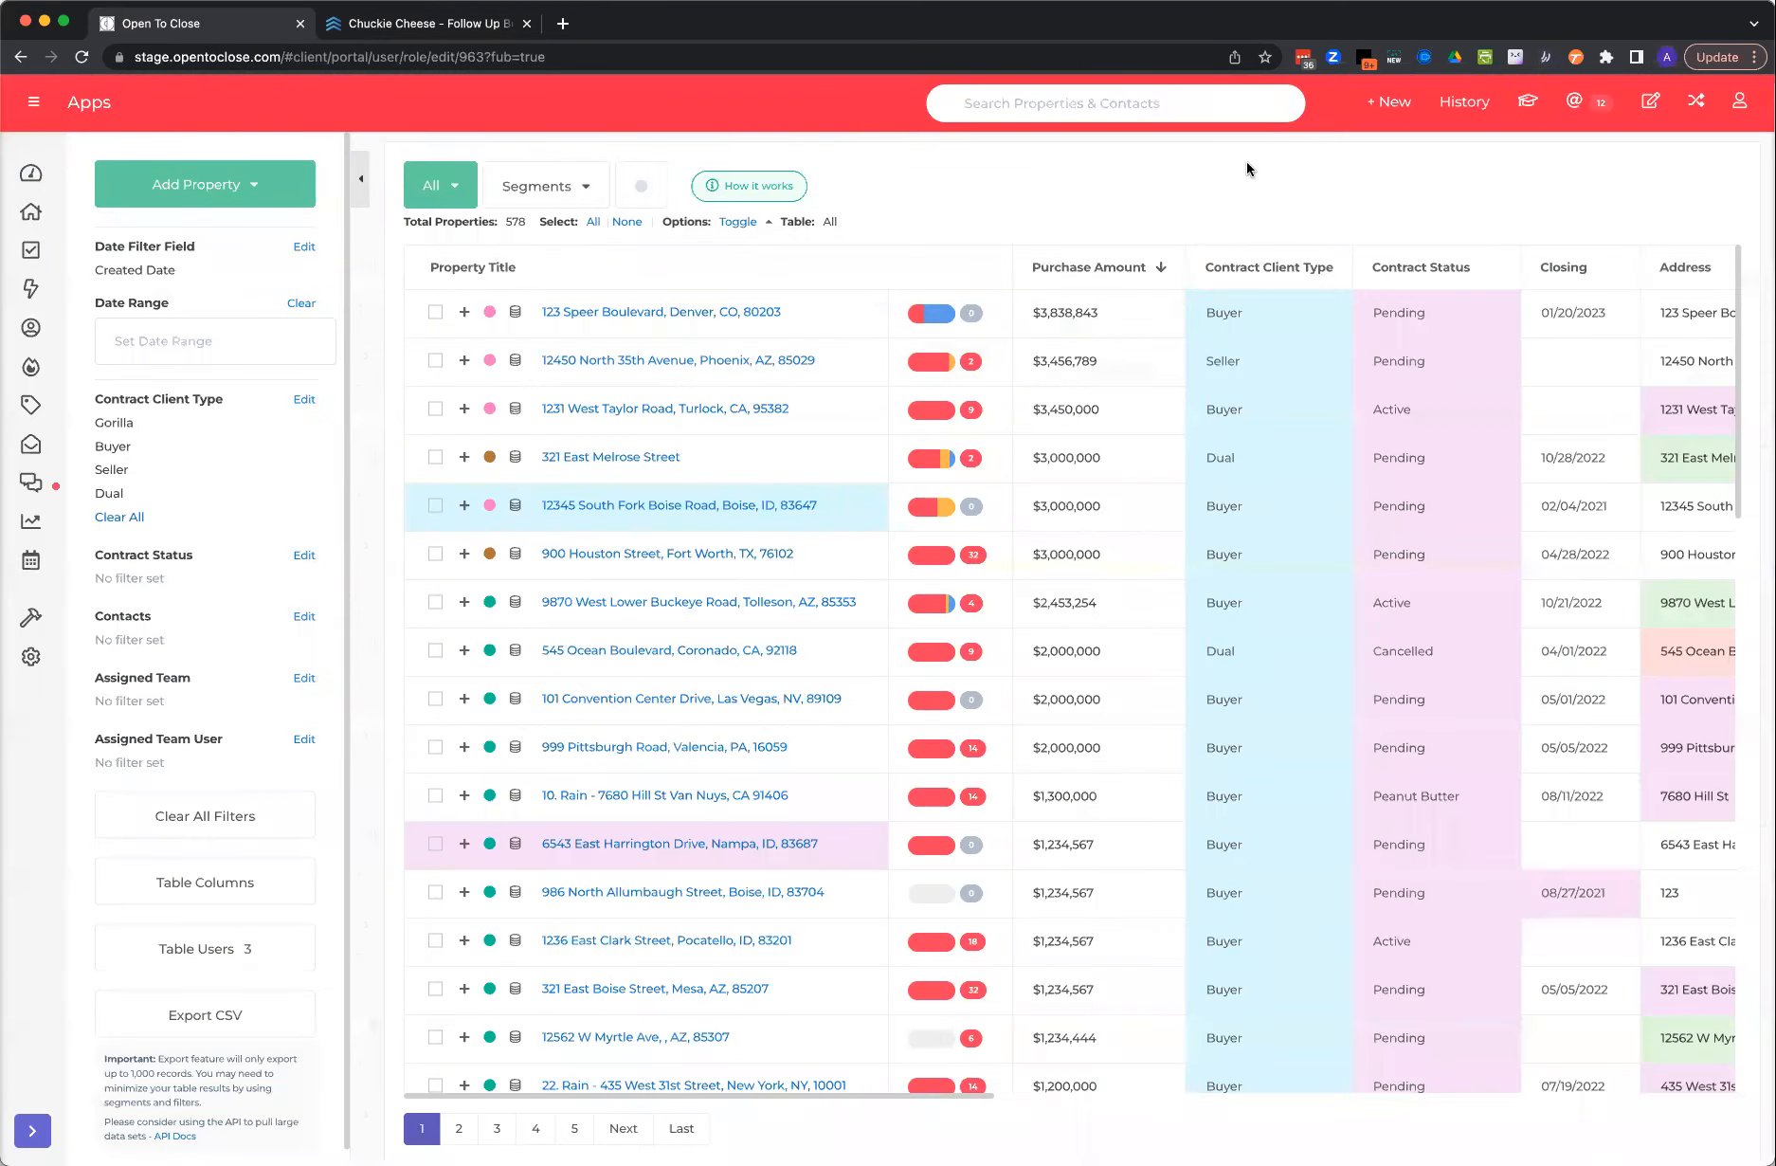
pyautogui.click(1463, 111)
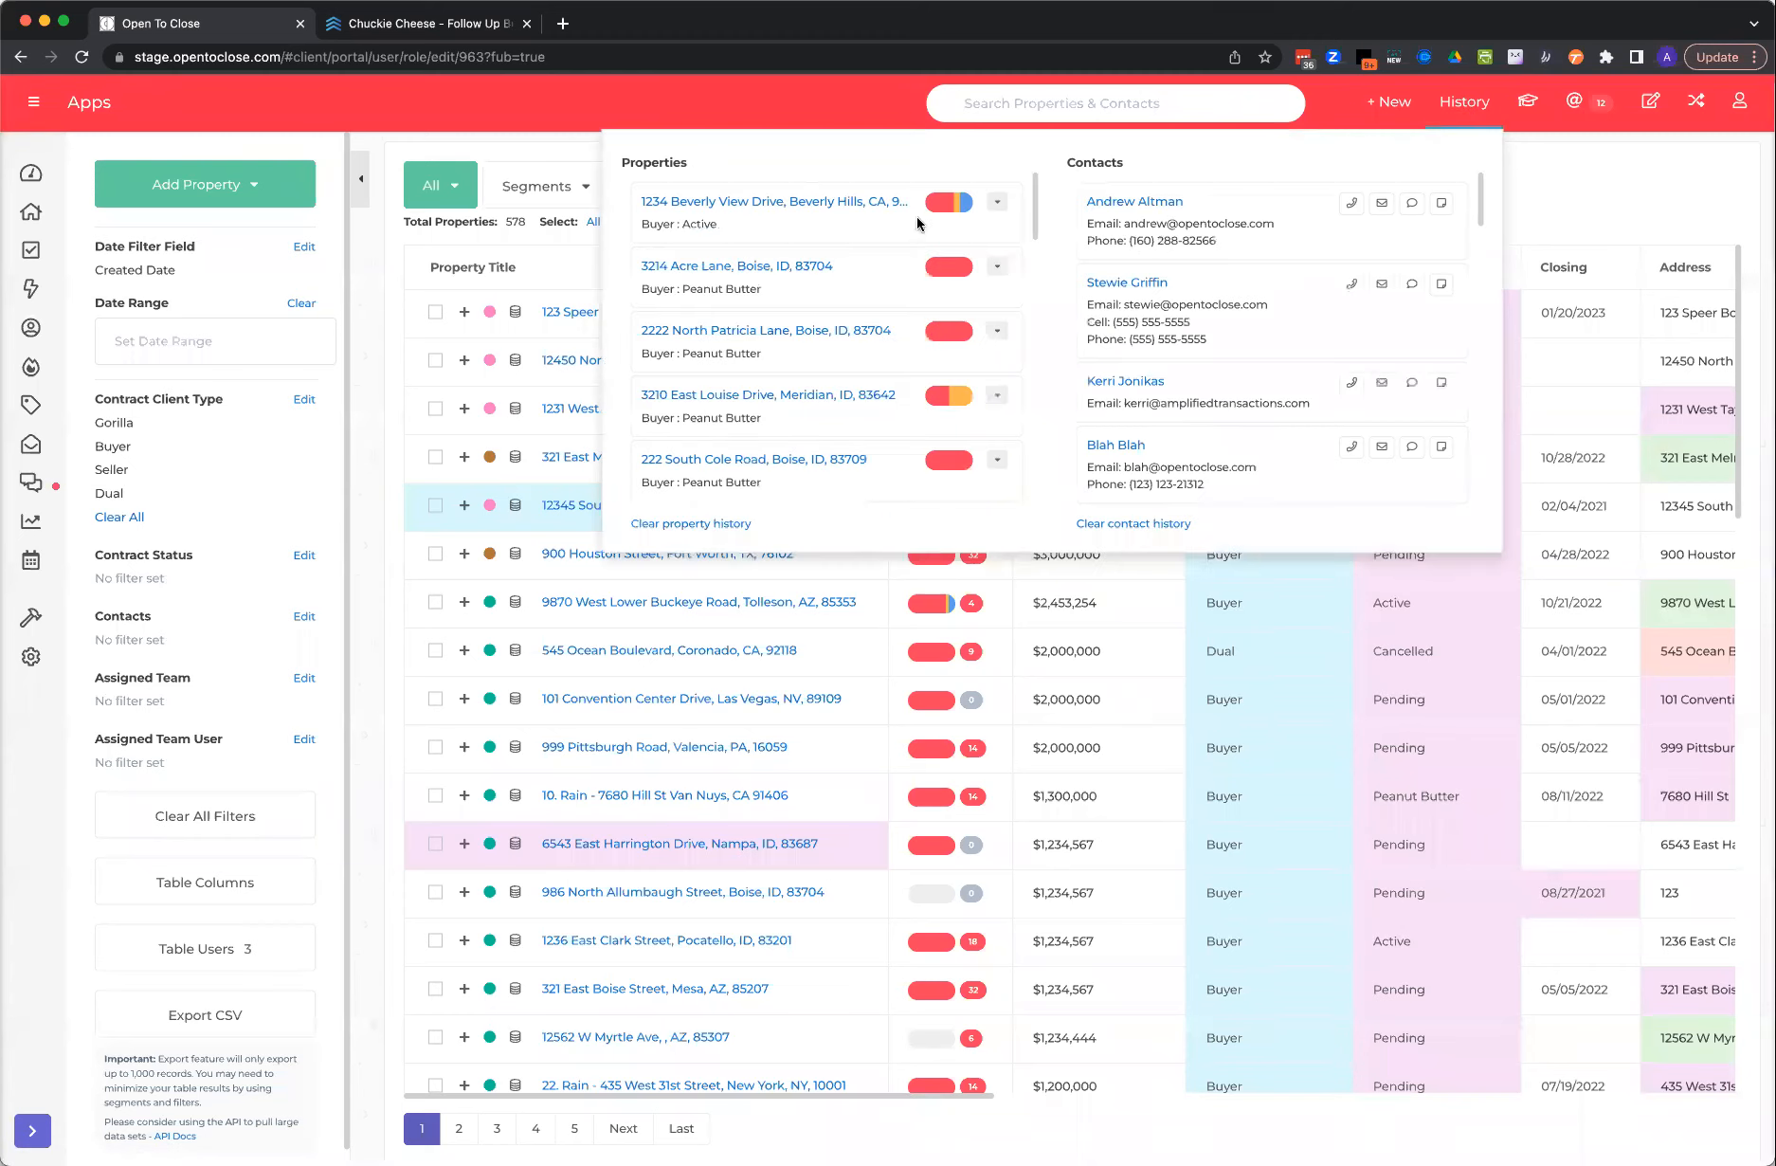
pyautogui.click(994, 202)
pyautogui.click(846, 210)
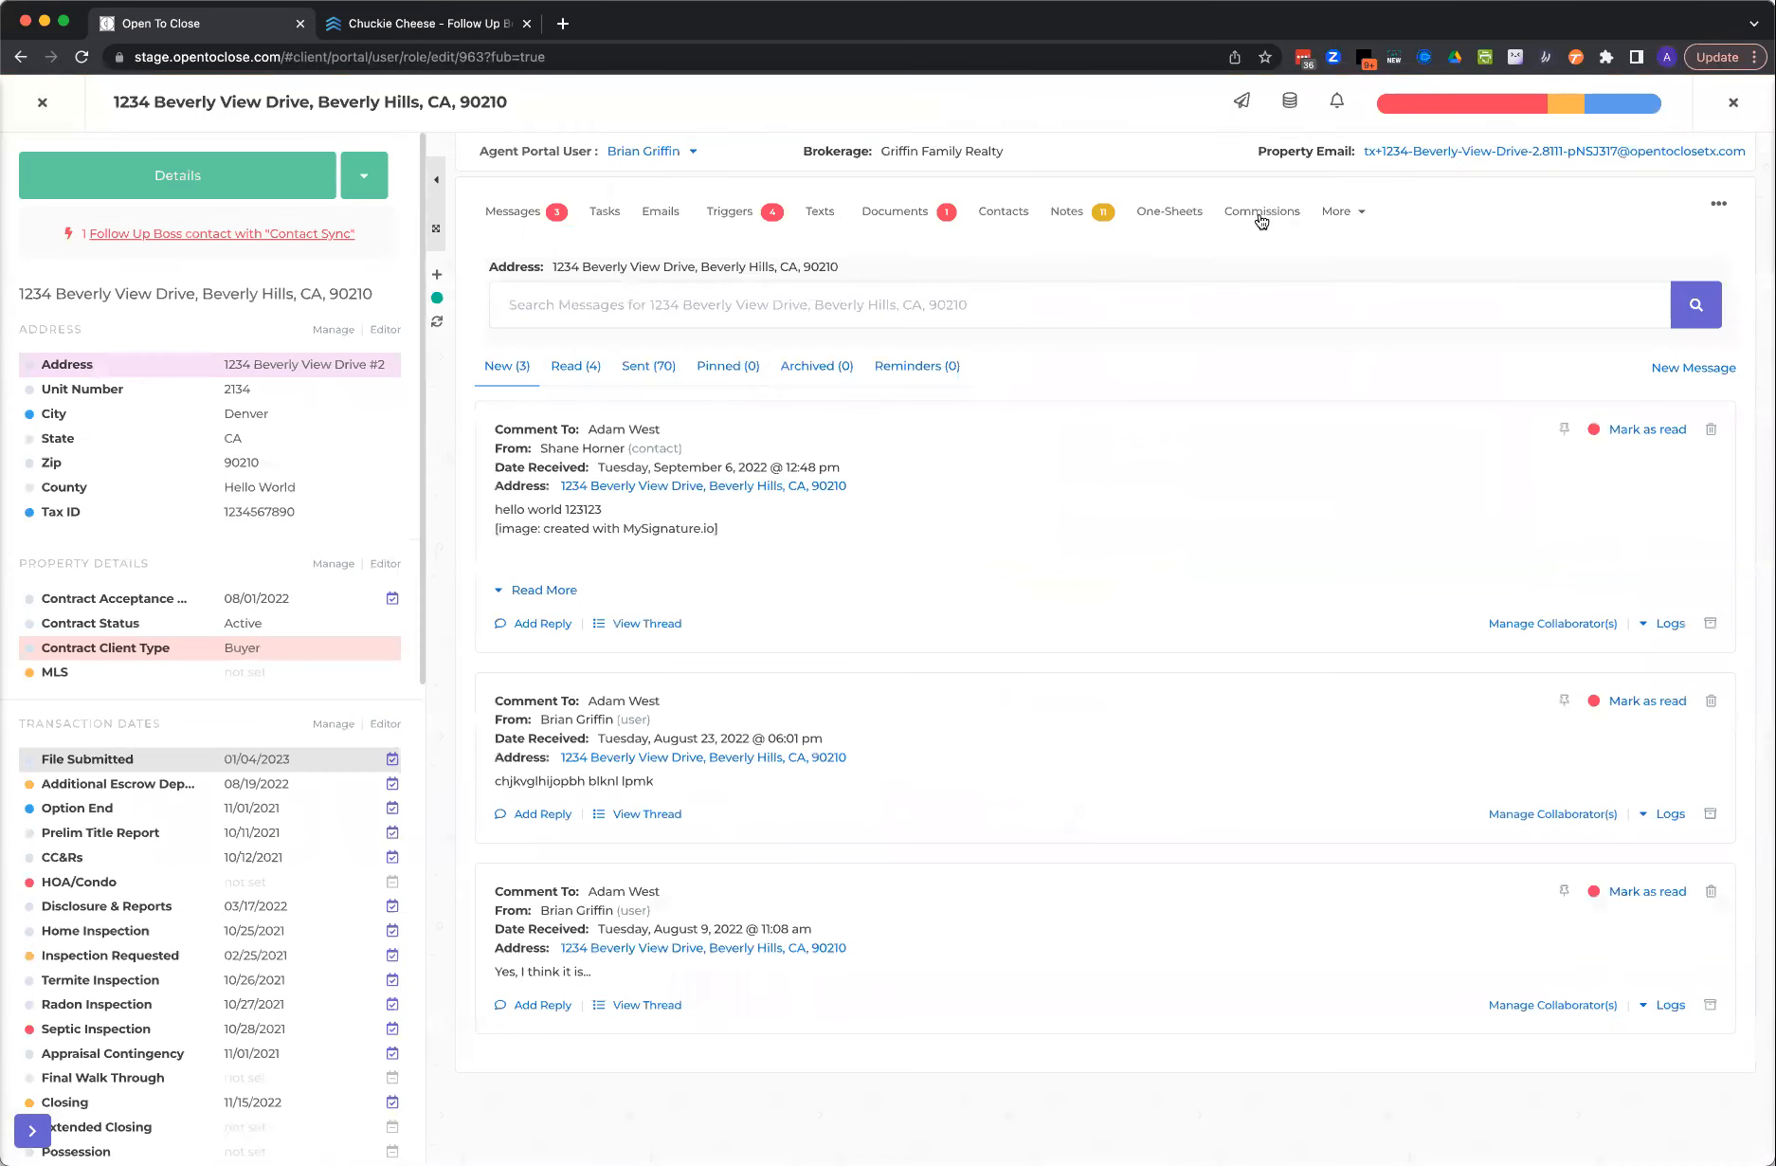
pyautogui.click(1074, 216)
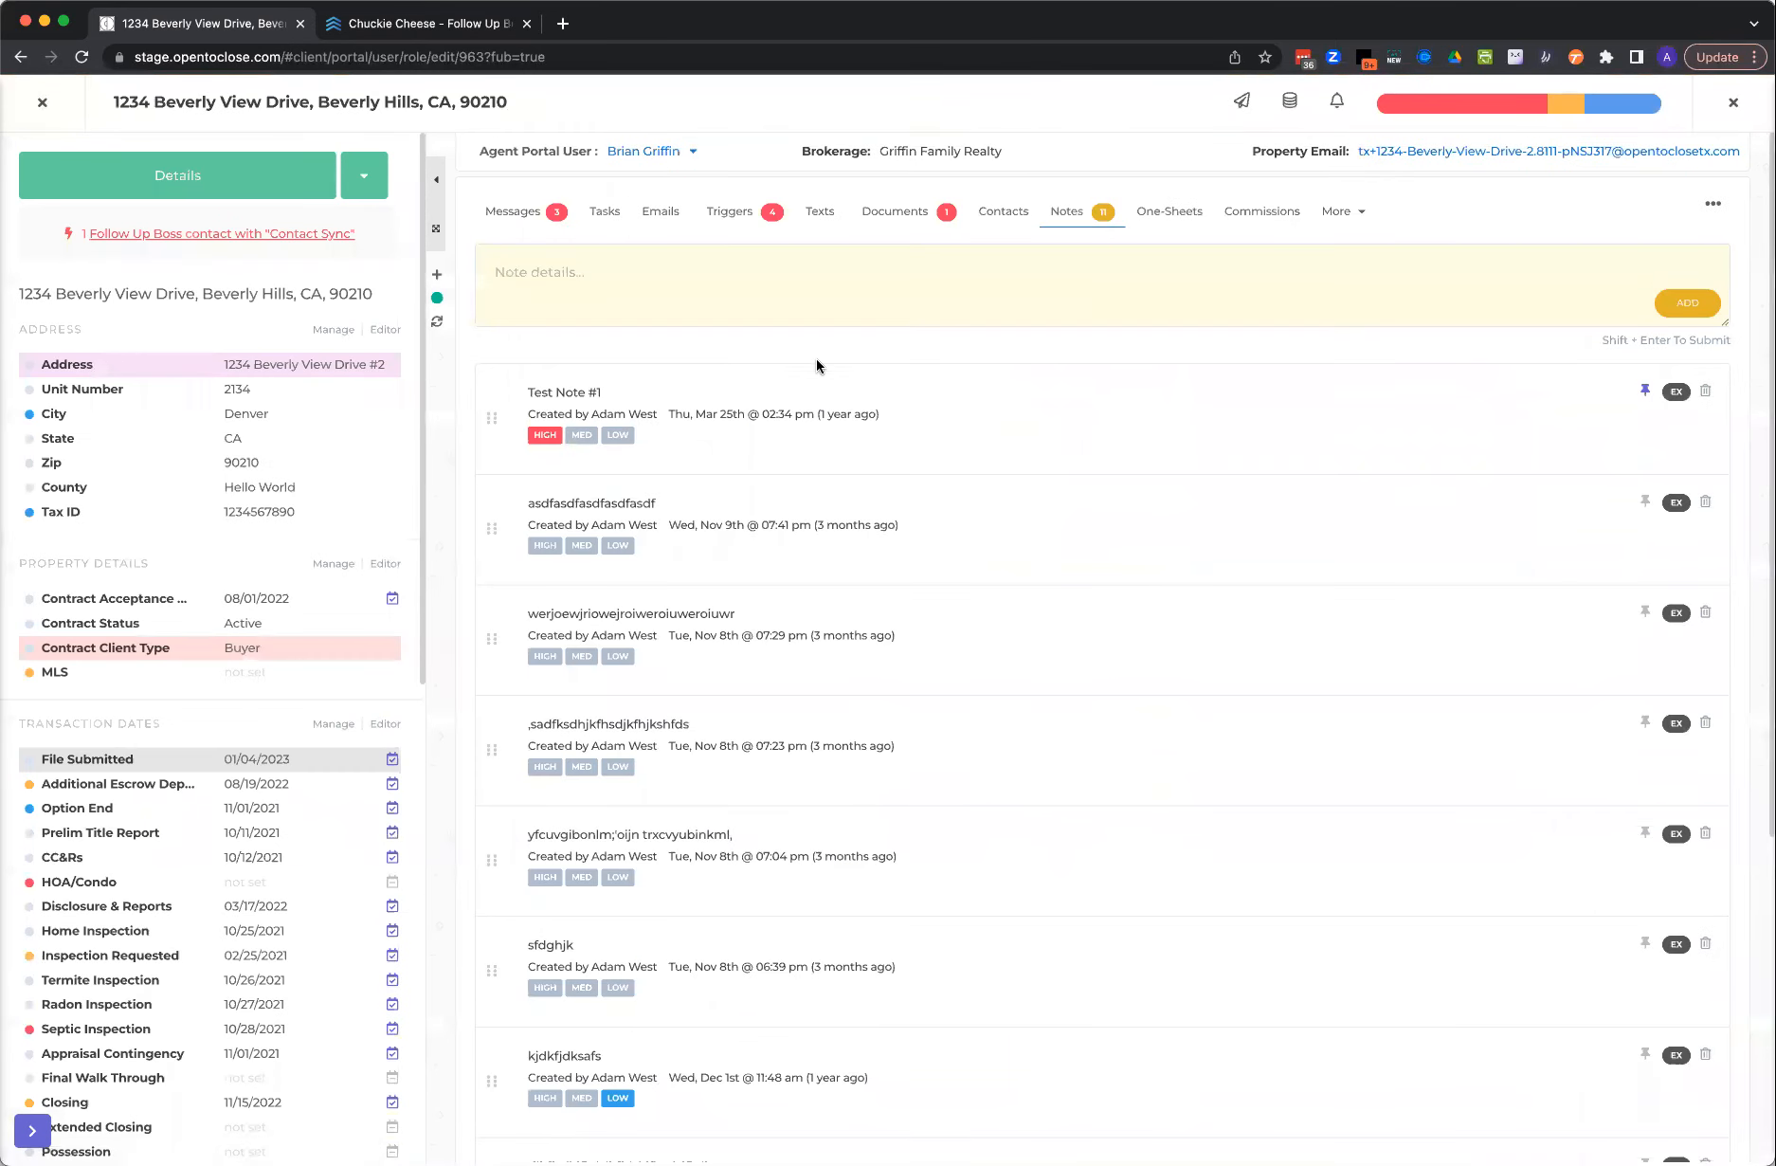
pyautogui.click(642, 290)
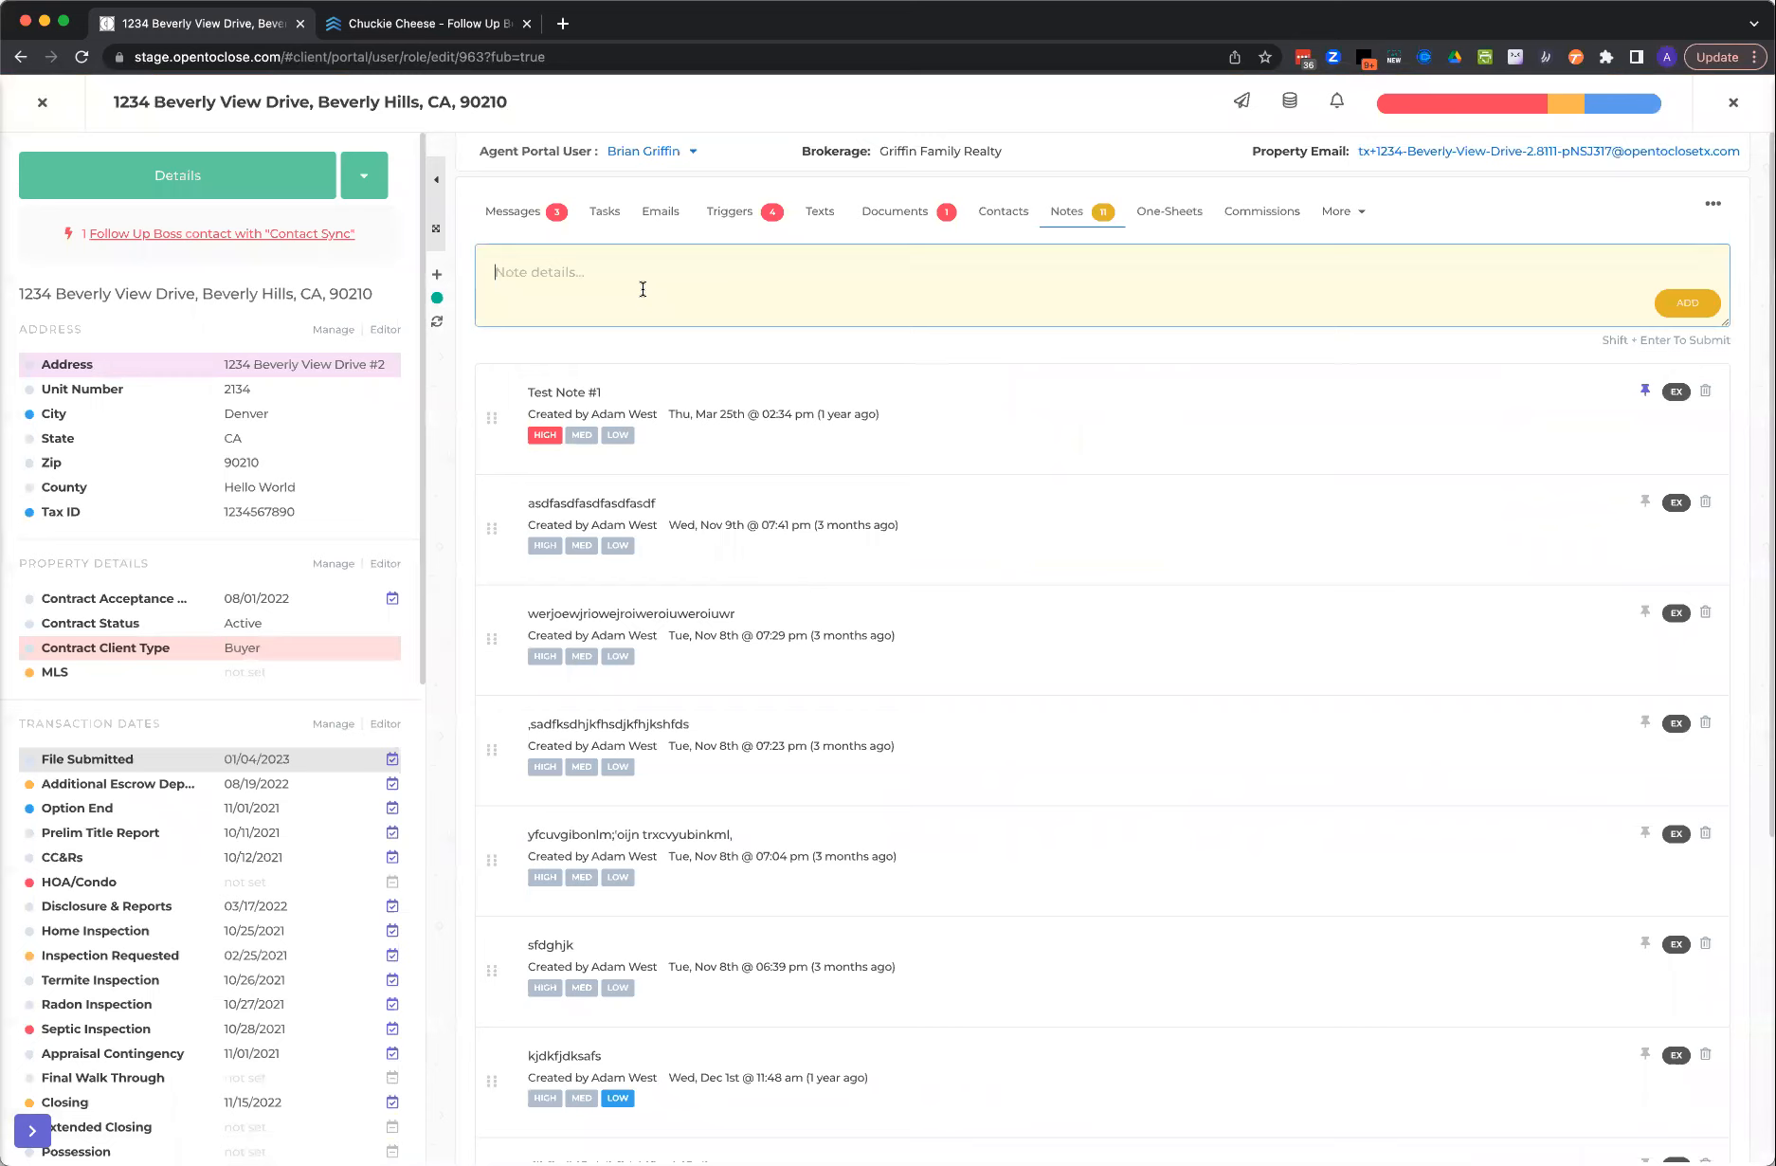
pyautogui.write('Still')
pyautogui.press('BackSpace')
pyautogui.press('BackSpace')
pyautogui.press('BackSpace')
pyautogui.press('BackSpace')
# - View the property's Listeners triggers with their details expanded
pyautogui.click(739, 217)
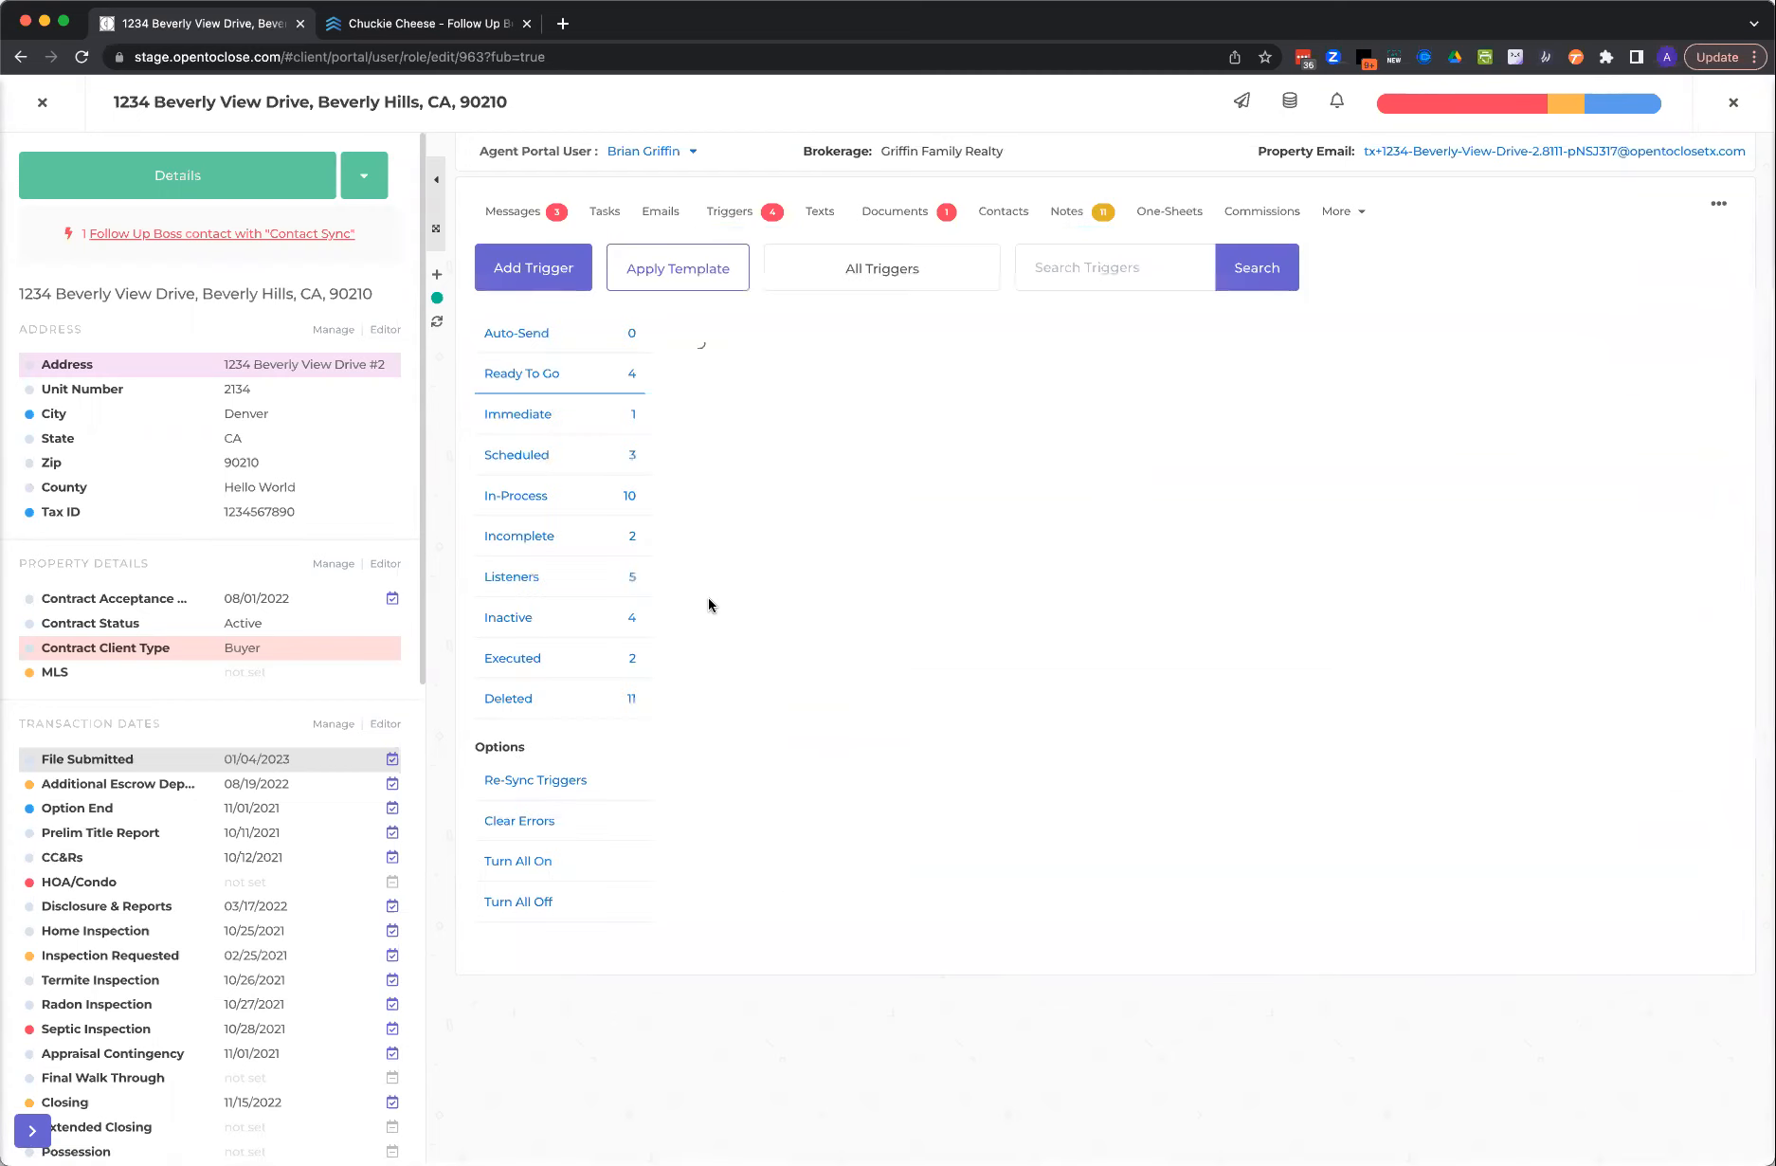
pyautogui.click(524, 578)
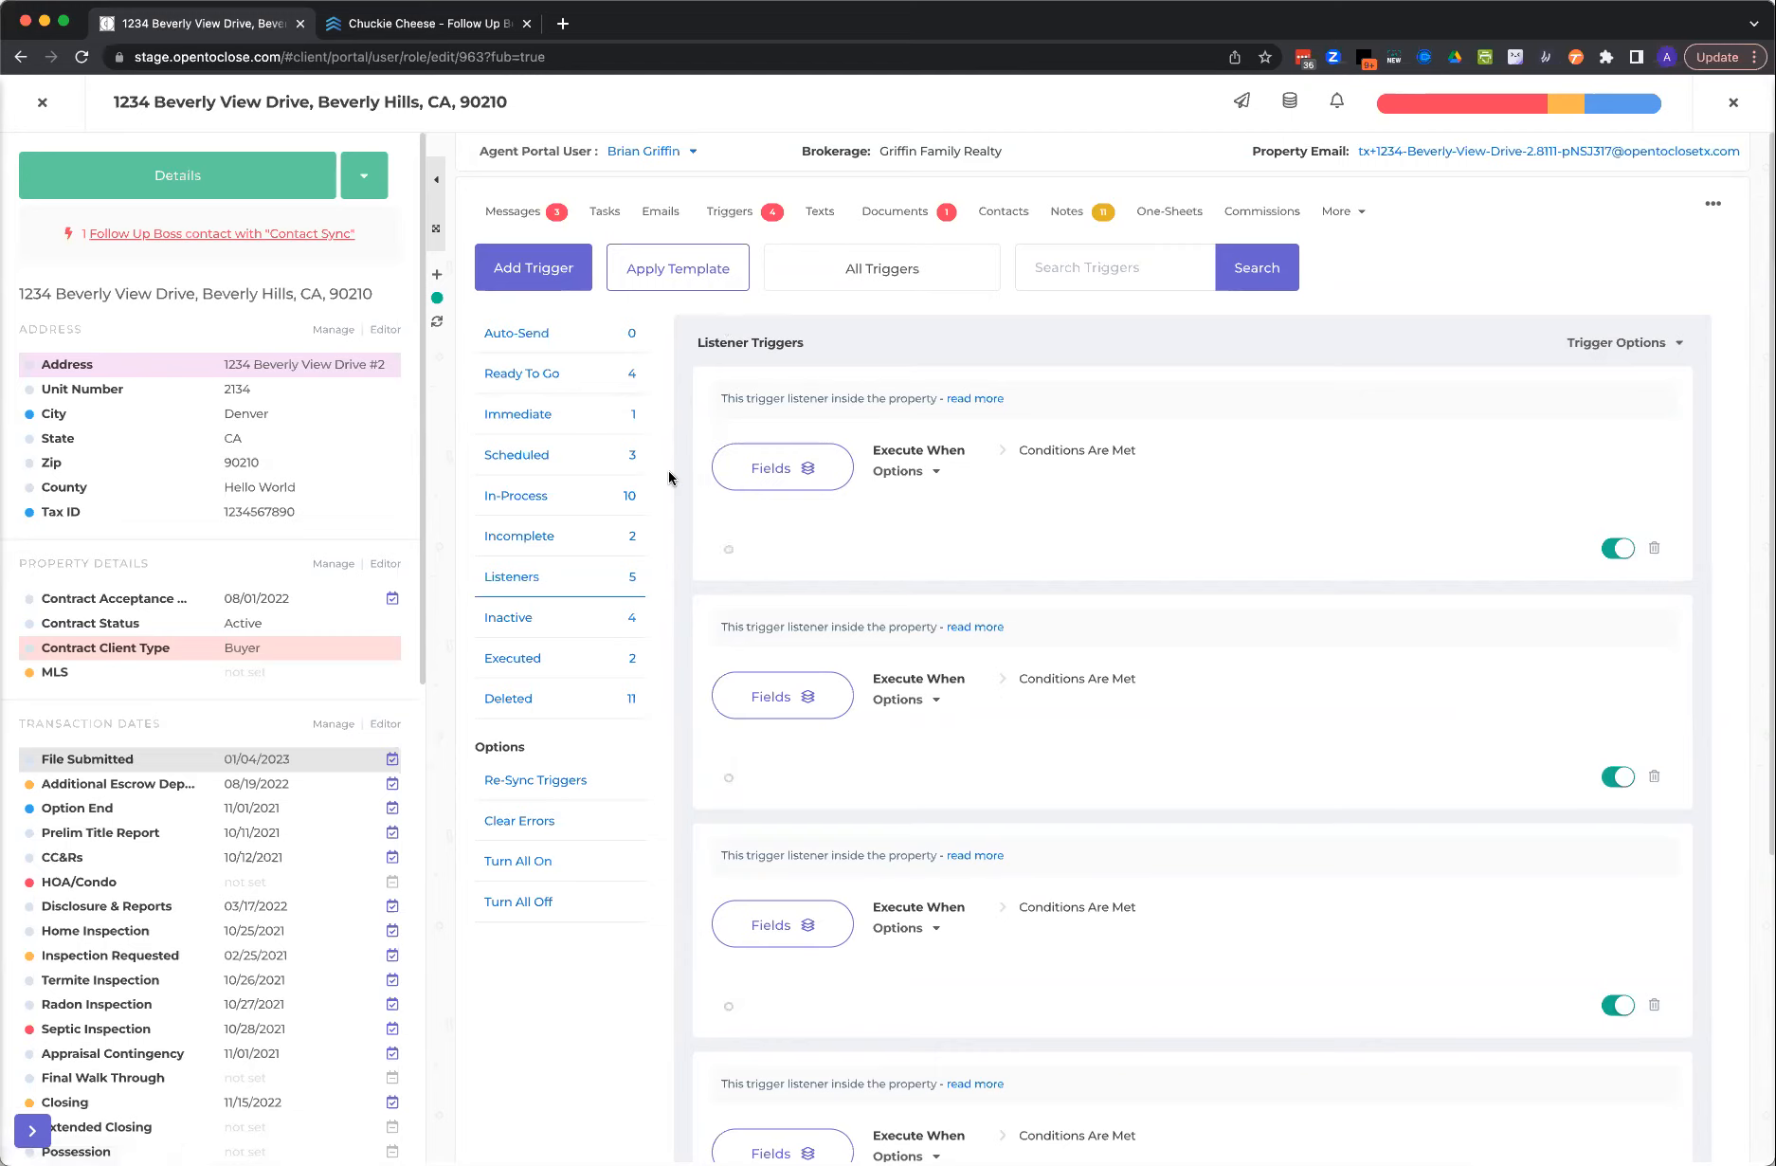
pyautogui.click(1599, 342)
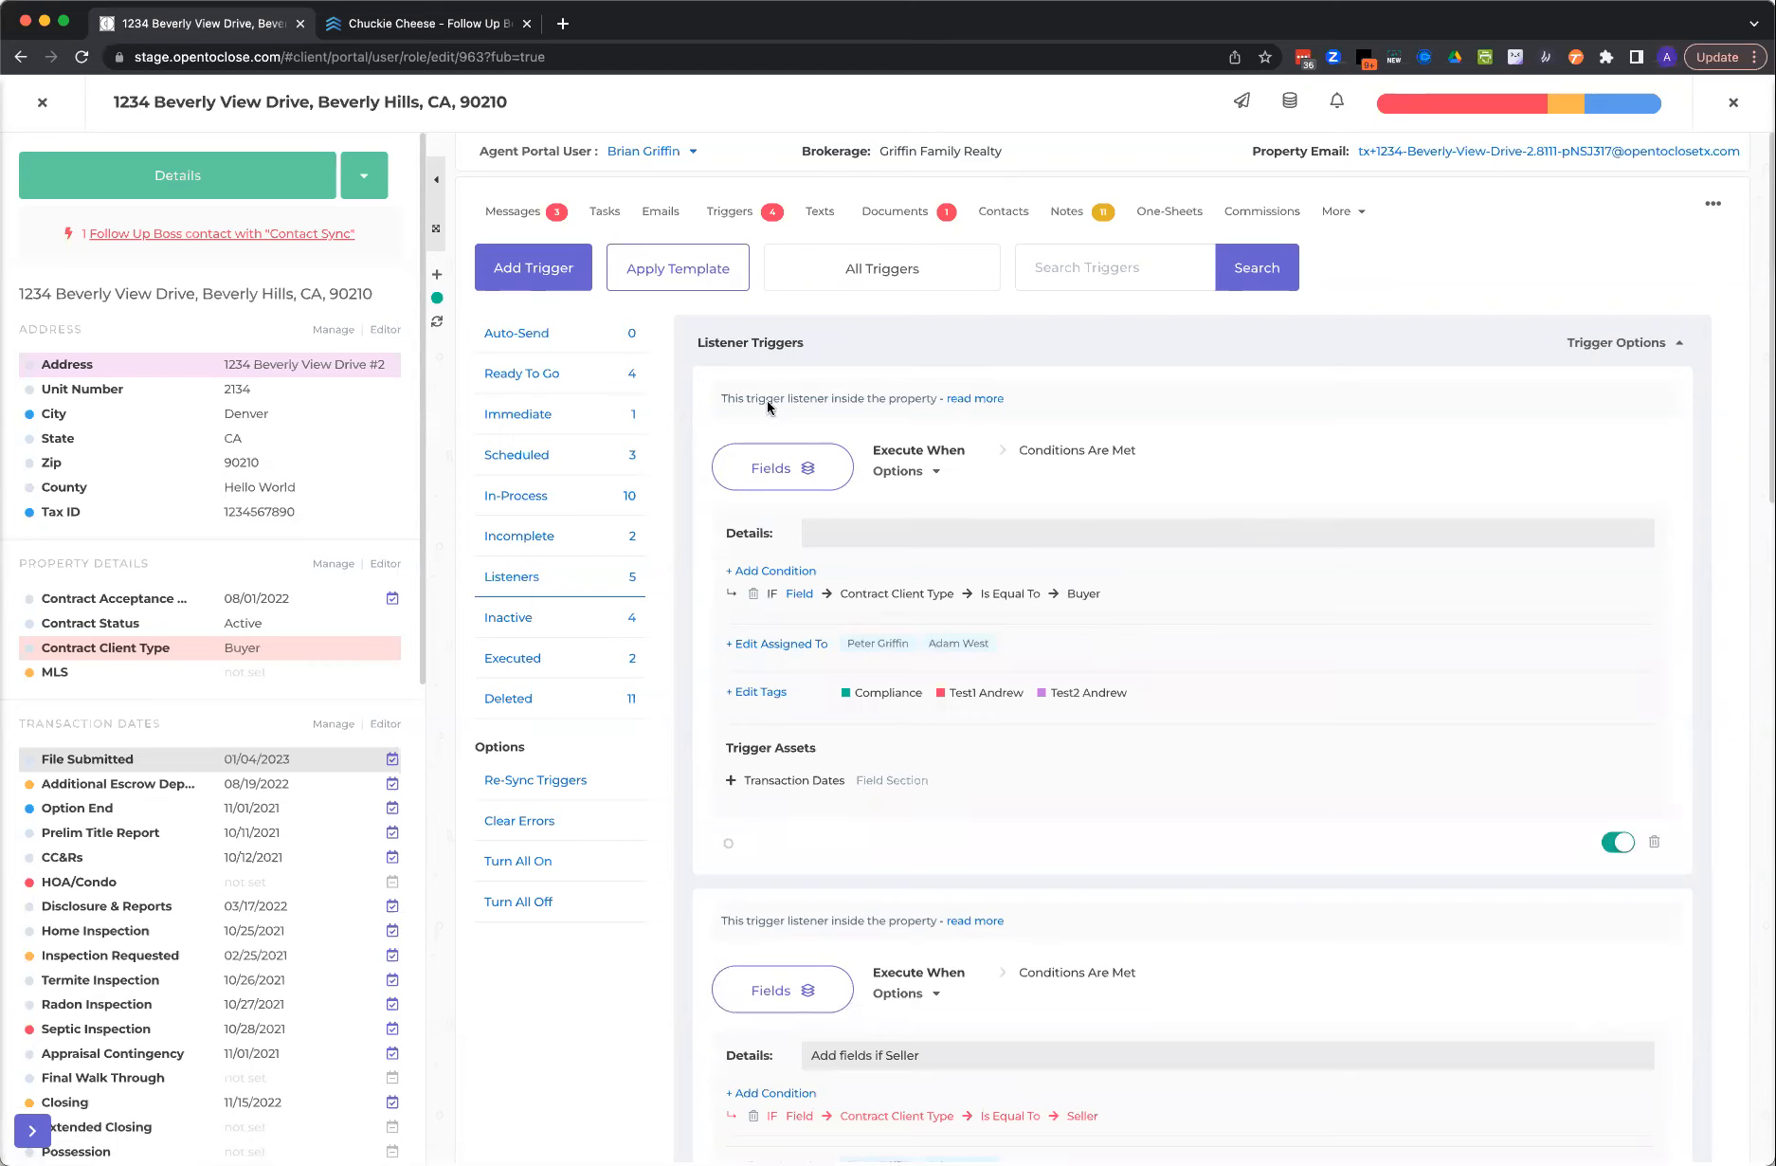
# - Add a property trigger with the function "Add or Remove Field Section"
pyautogui.click(535, 270)
pyautogui.click(572, 365)
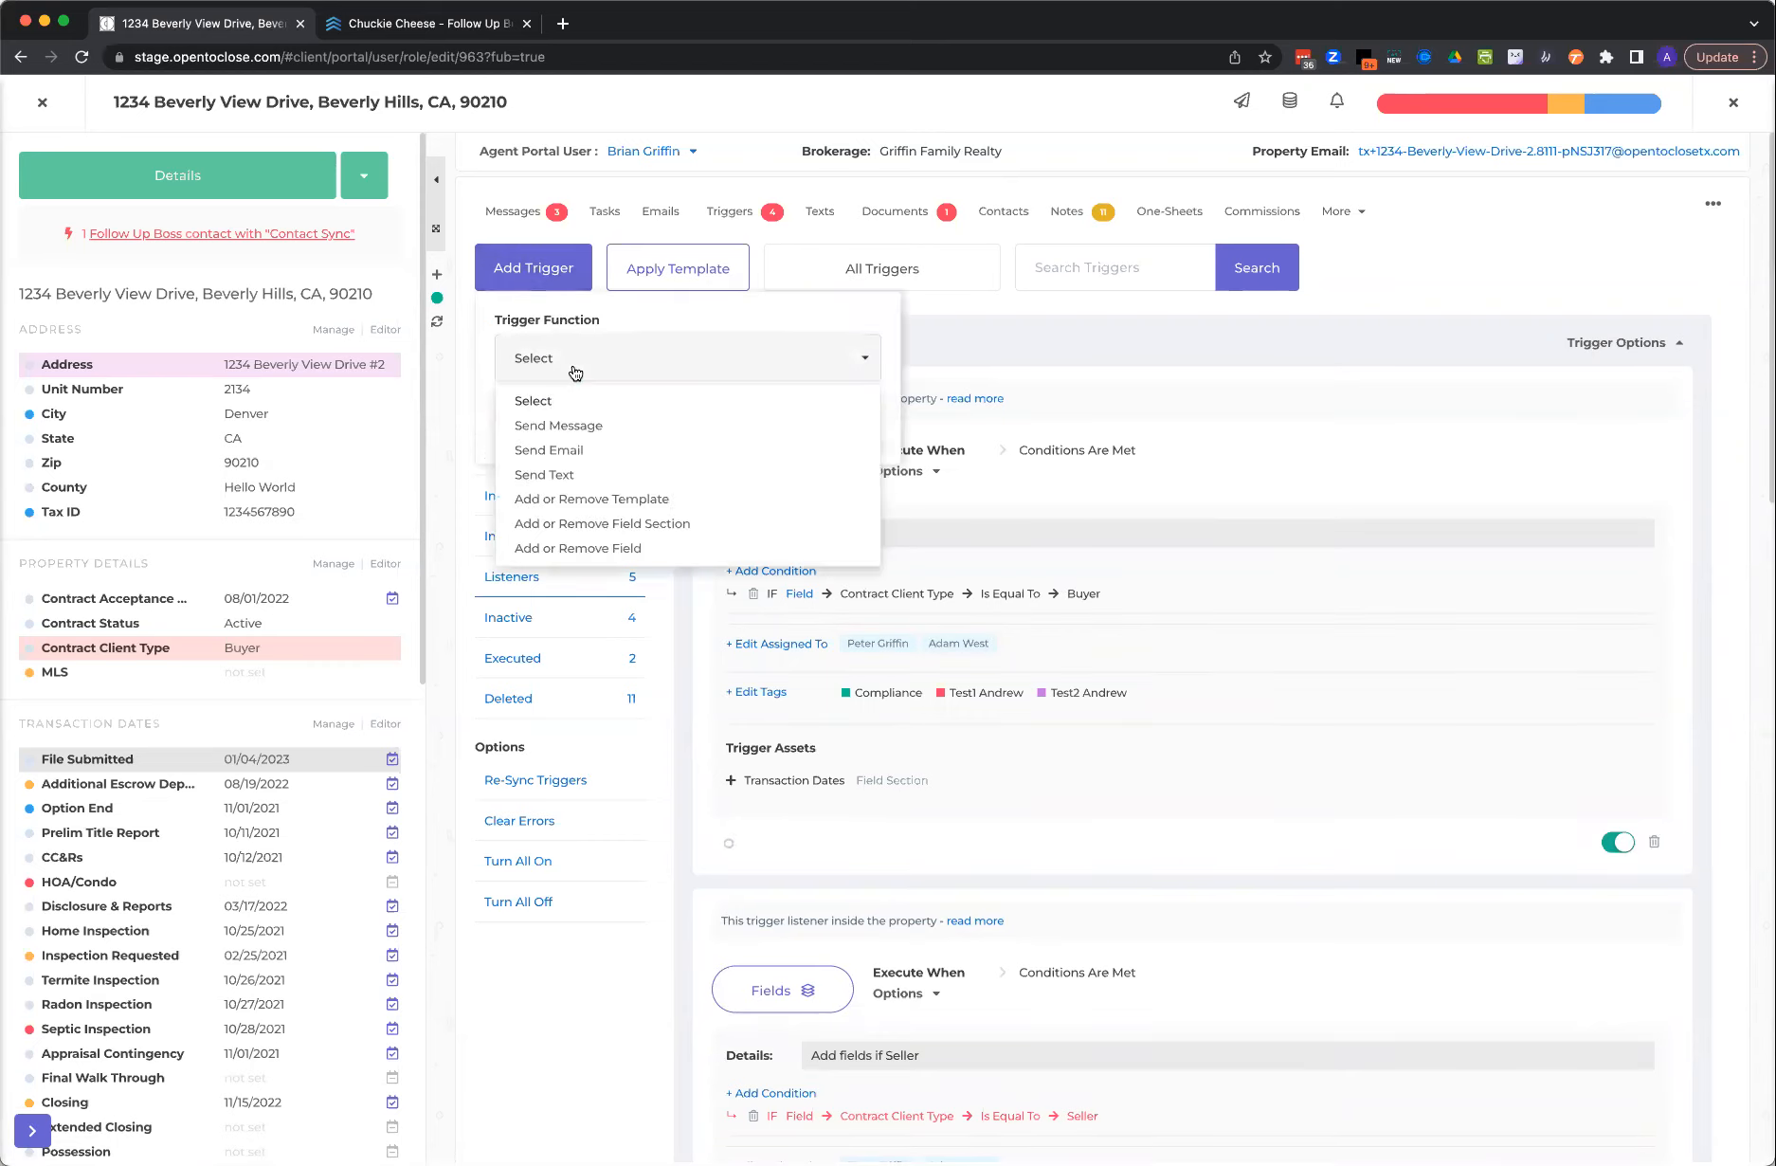
pyautogui.click(601, 524)
pyautogui.click(518, 420)
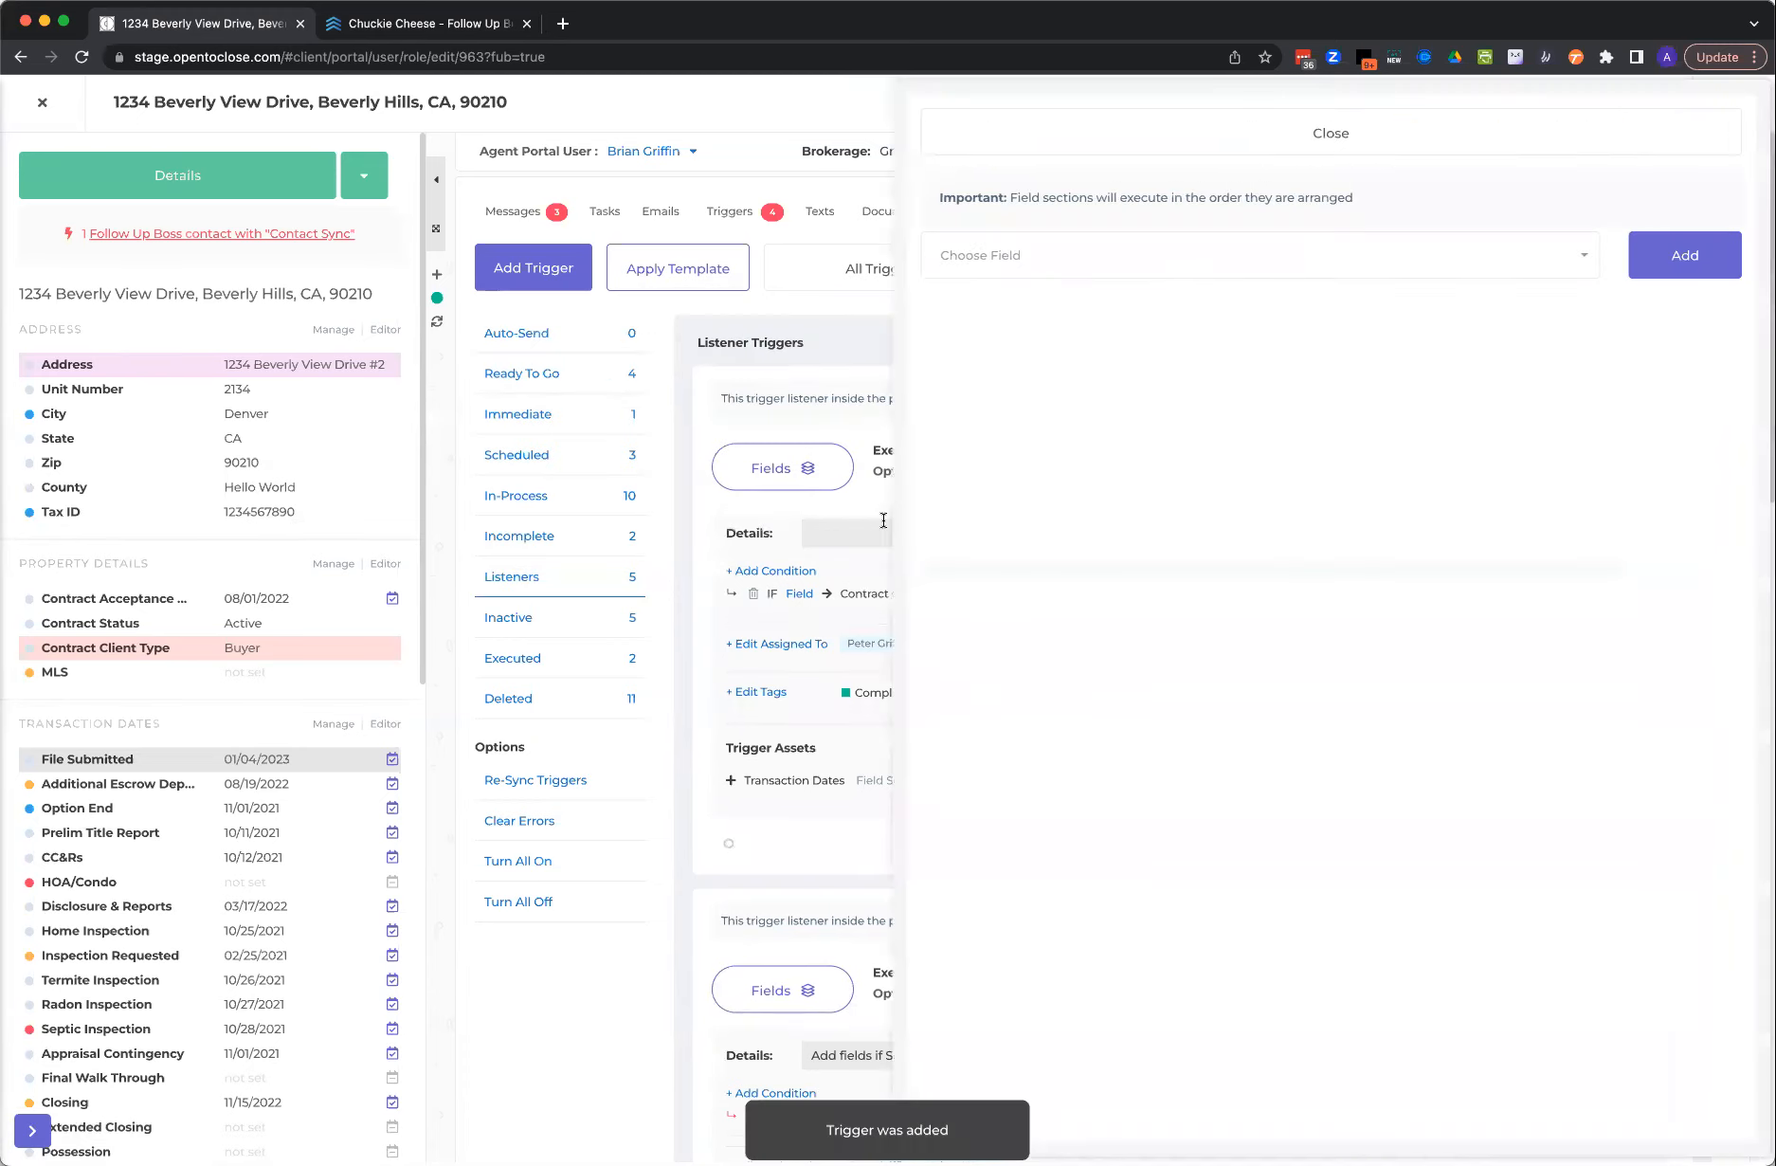
# - Look through the available field sections and add Septic to the new trigger
pyautogui.click(1051, 265)
pyautogui.click(1051, 264)
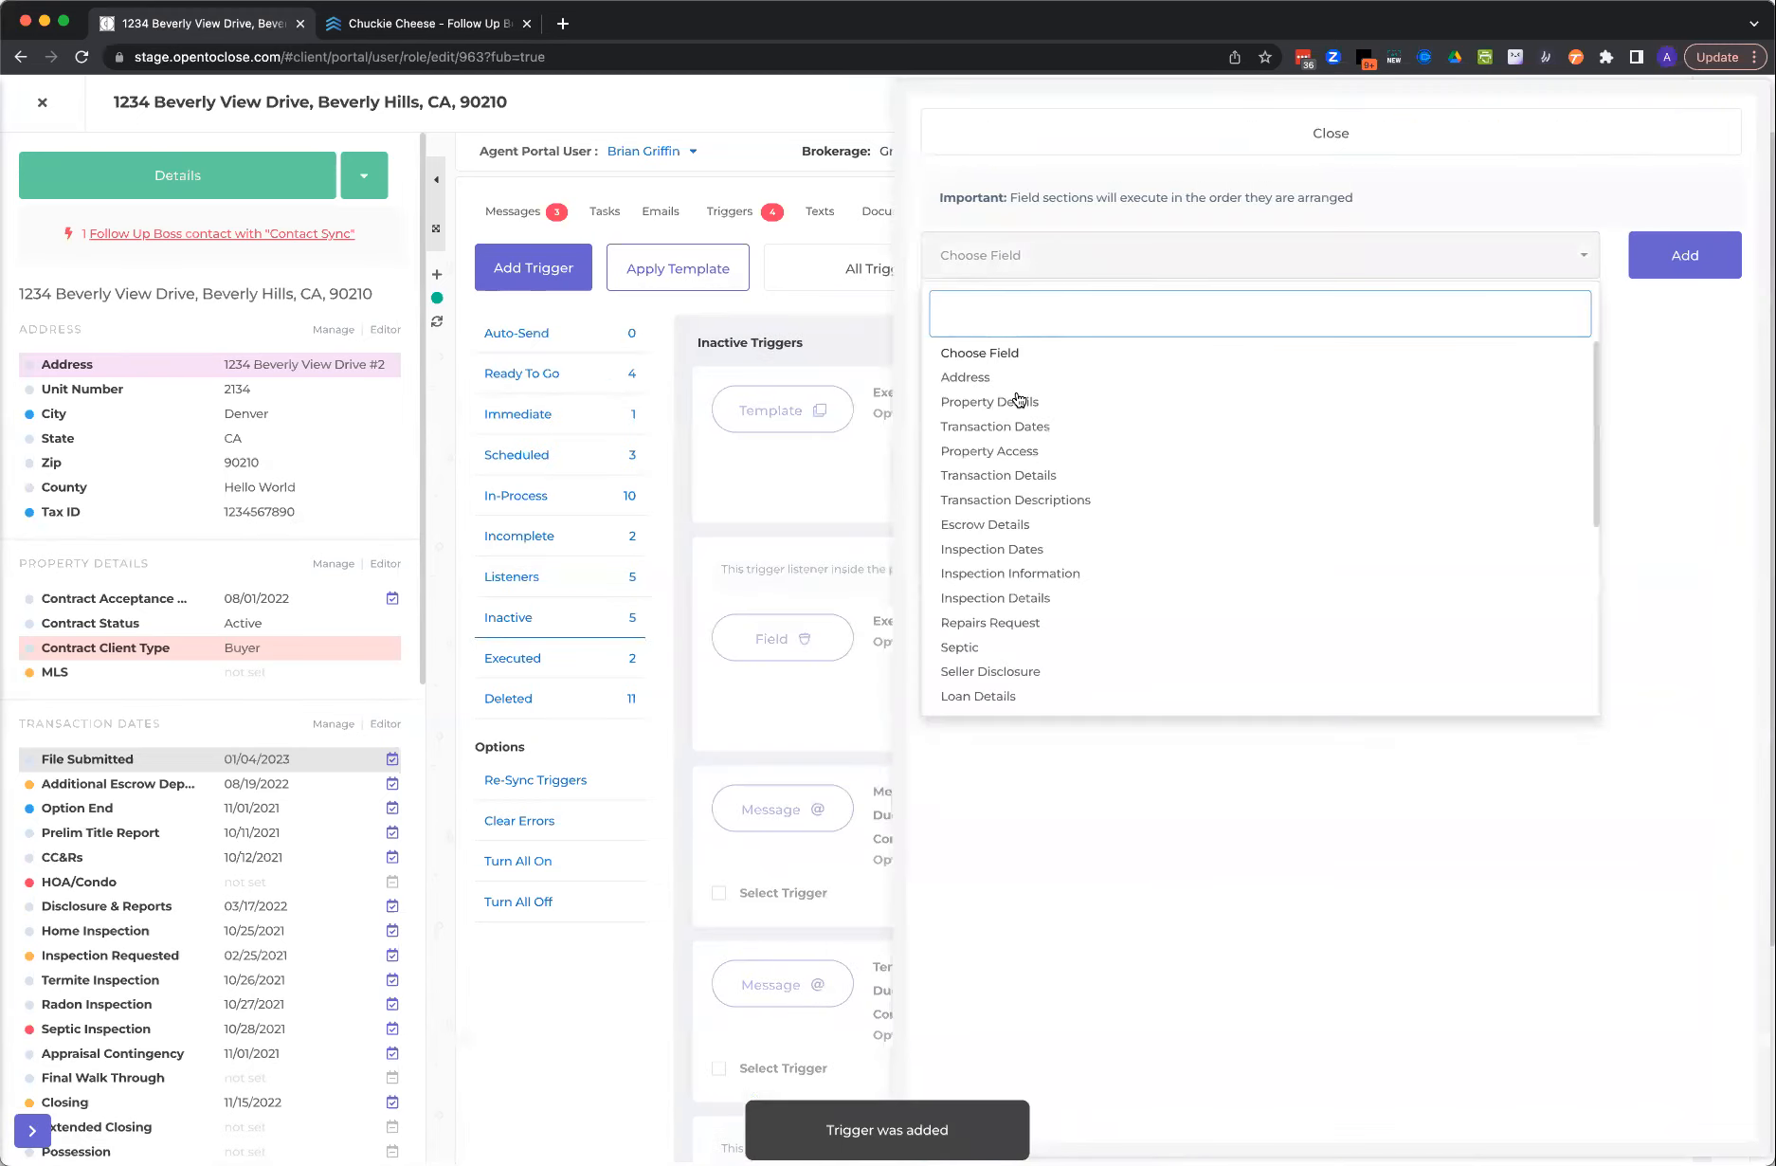
pyautogui.scroll(-8, 1018, 529)
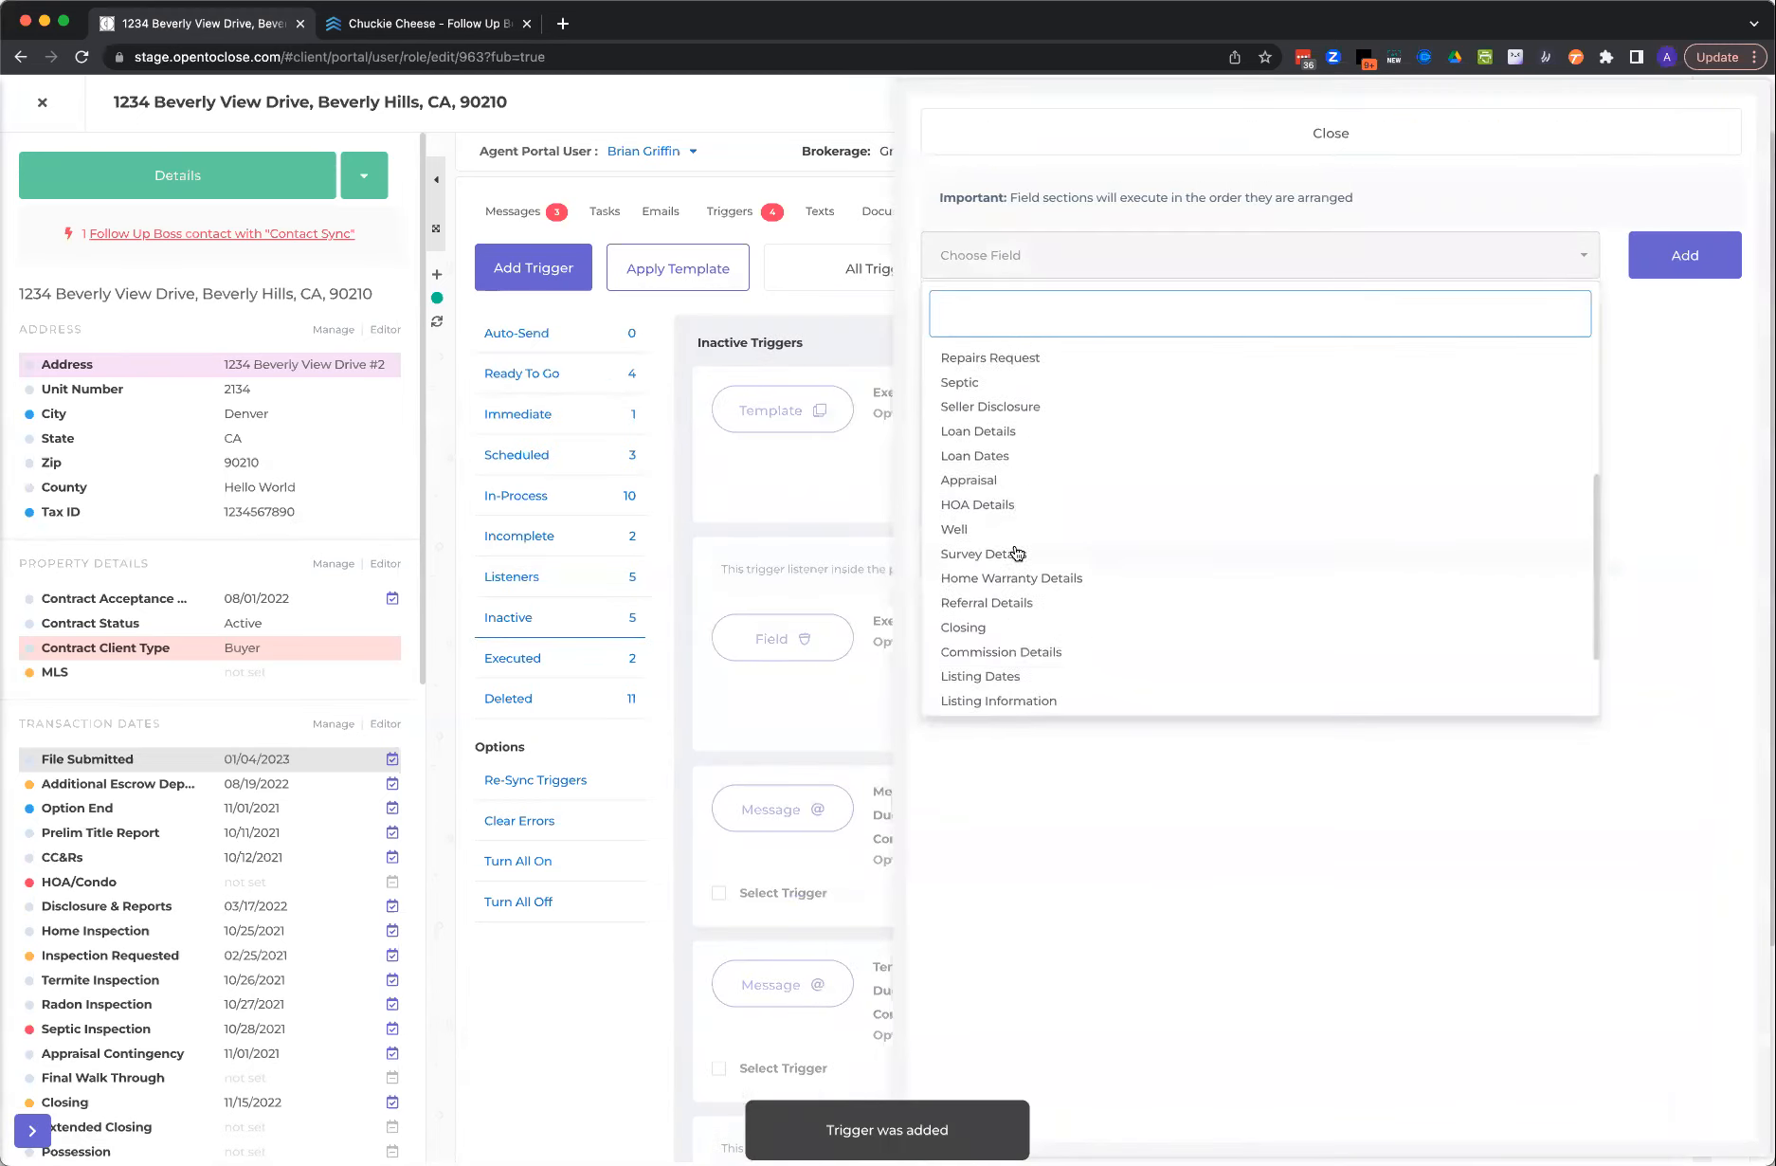
pyautogui.scroll(8, 1017, 560)
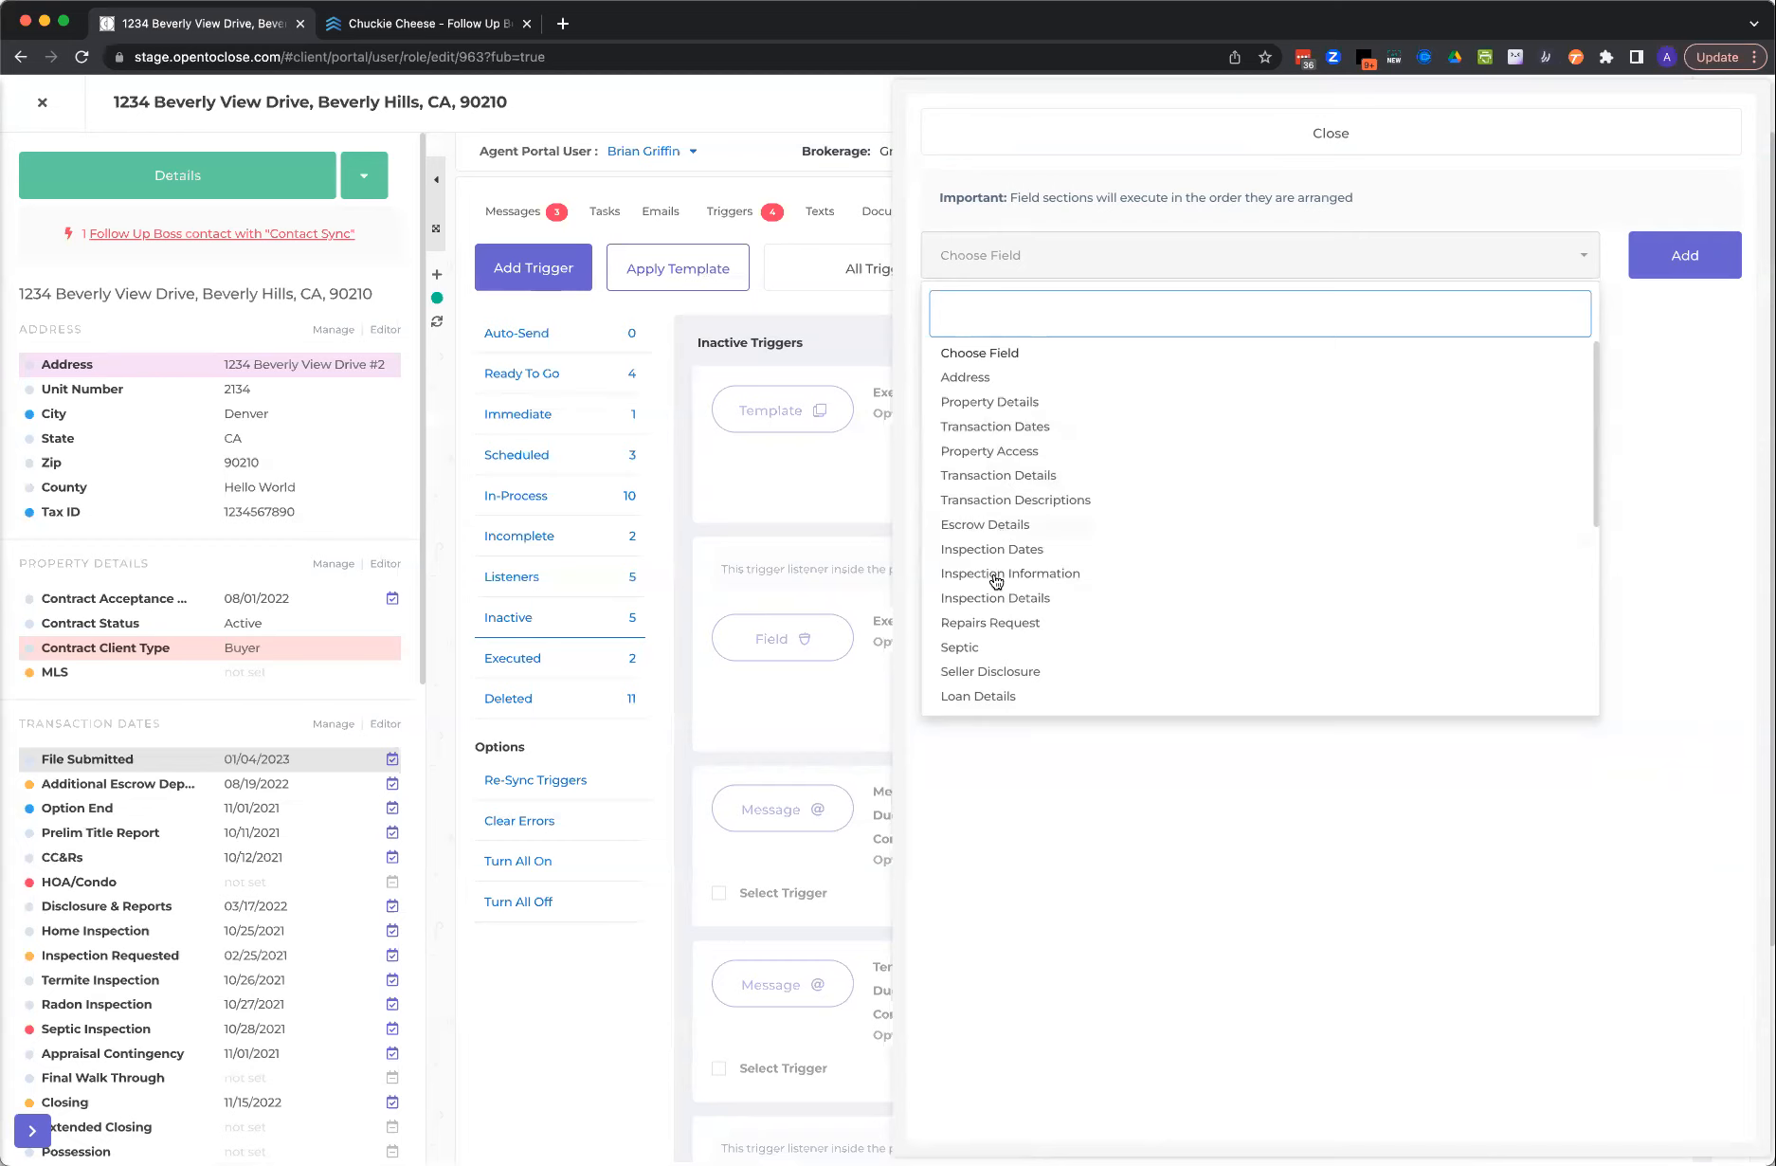
pyautogui.click(972, 648)
pyautogui.click(1657, 272)
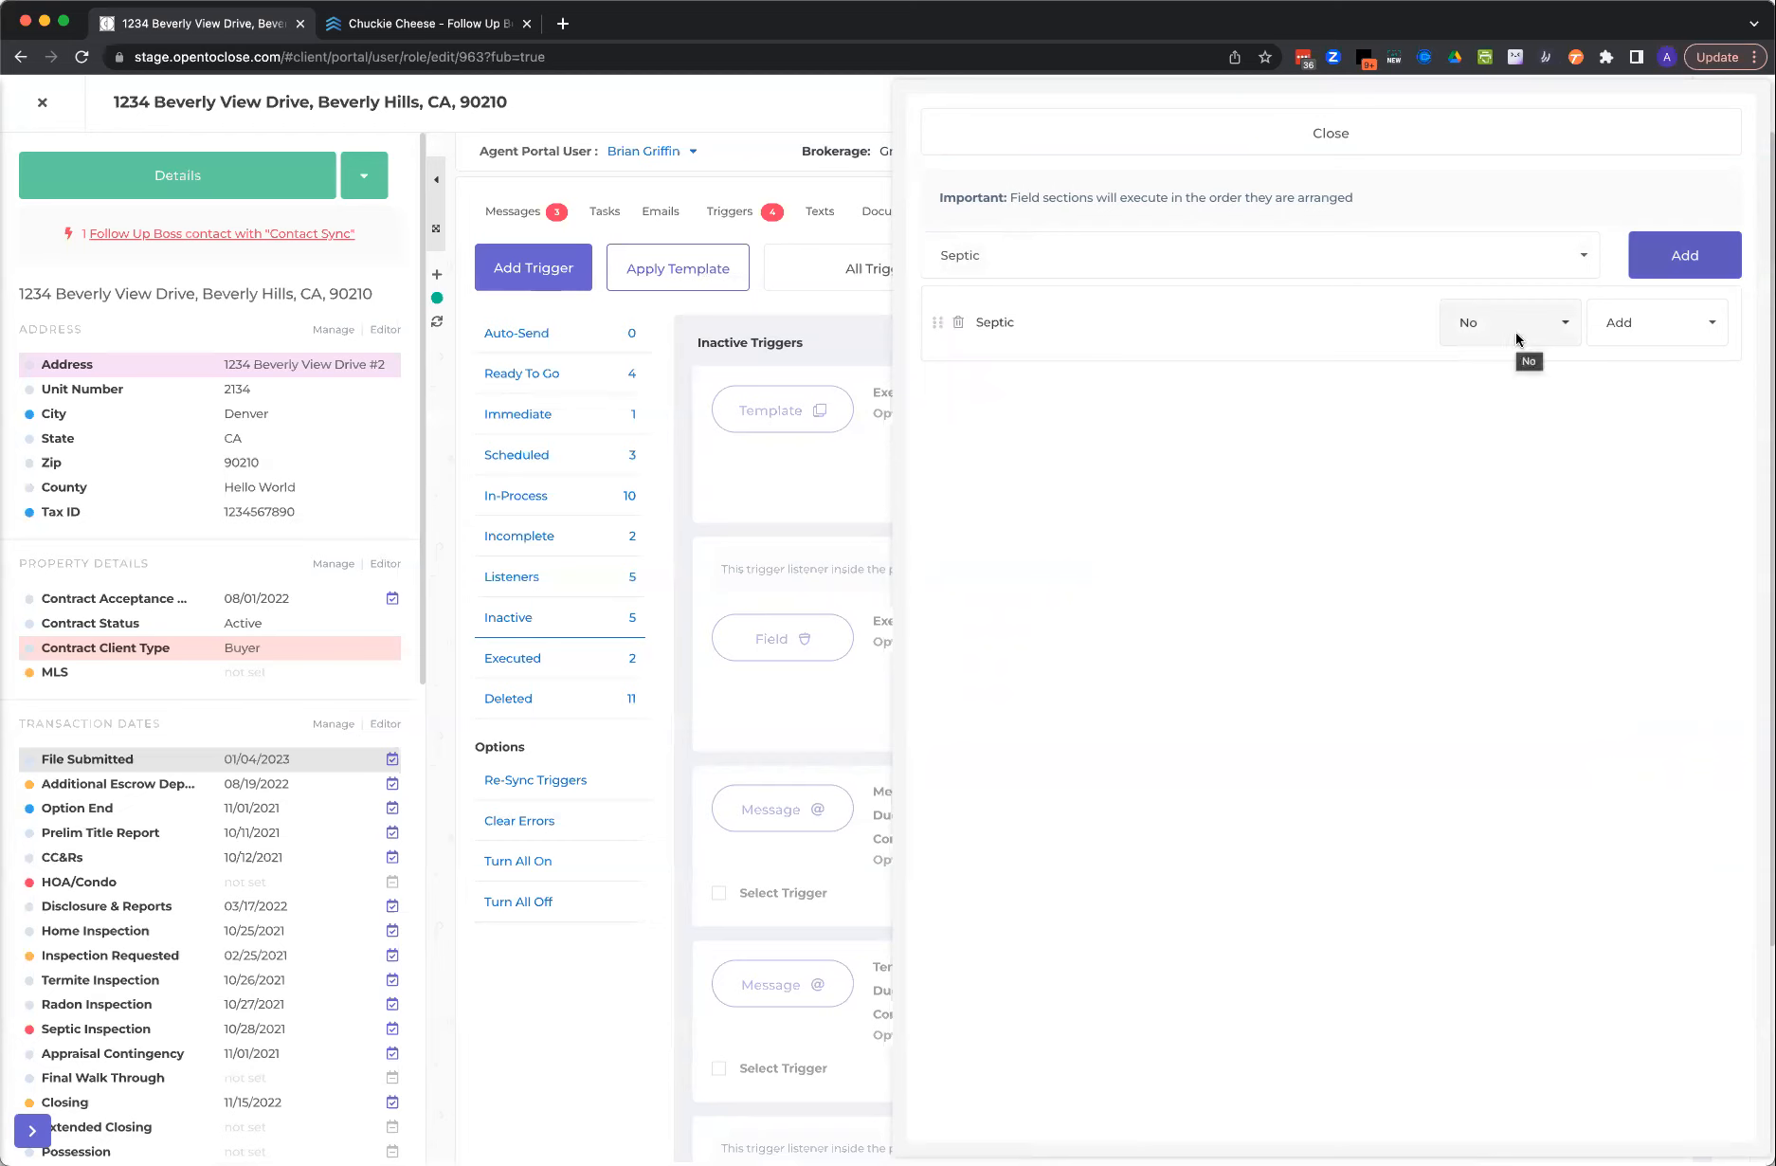
# - Replace the Septic field section in the new trigger with the Well field section
pyautogui.click(1254, 254)
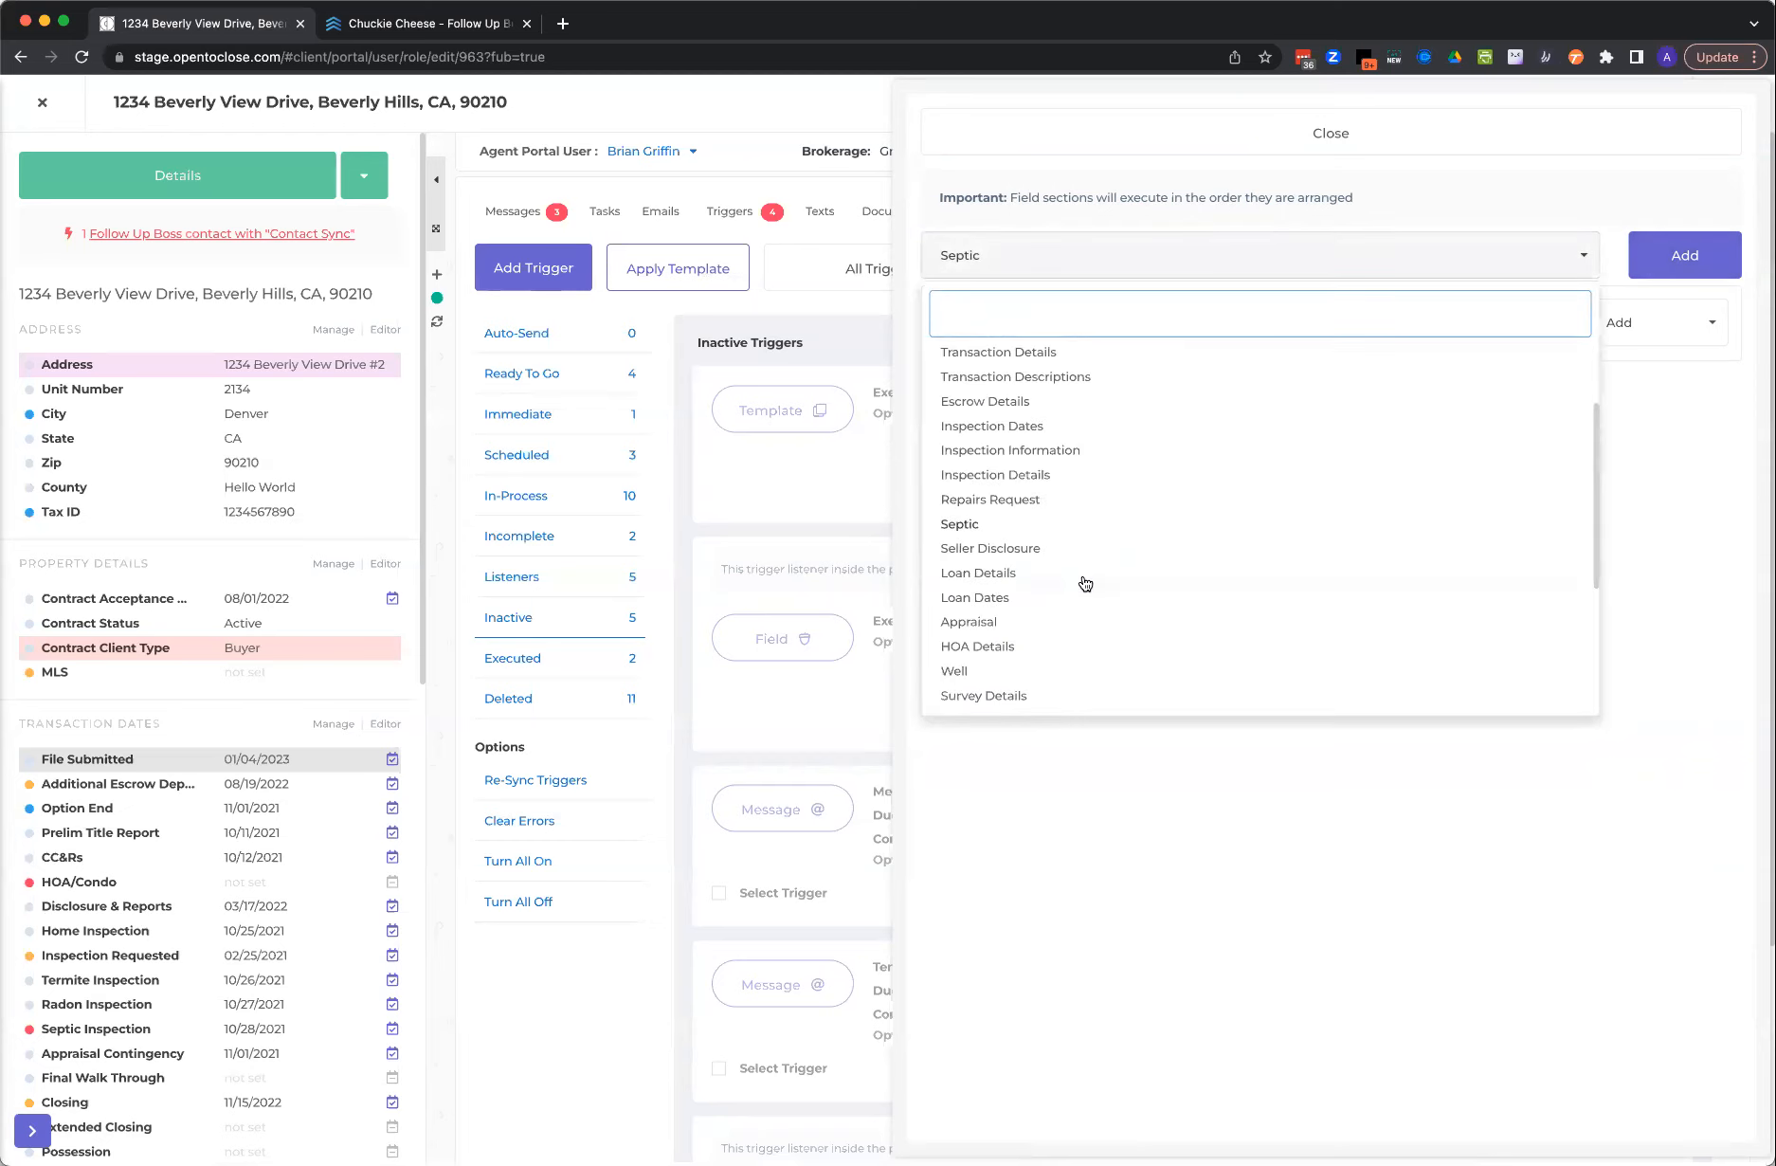
pyautogui.scroll(-1, 1052, 597)
pyautogui.click(992, 656)
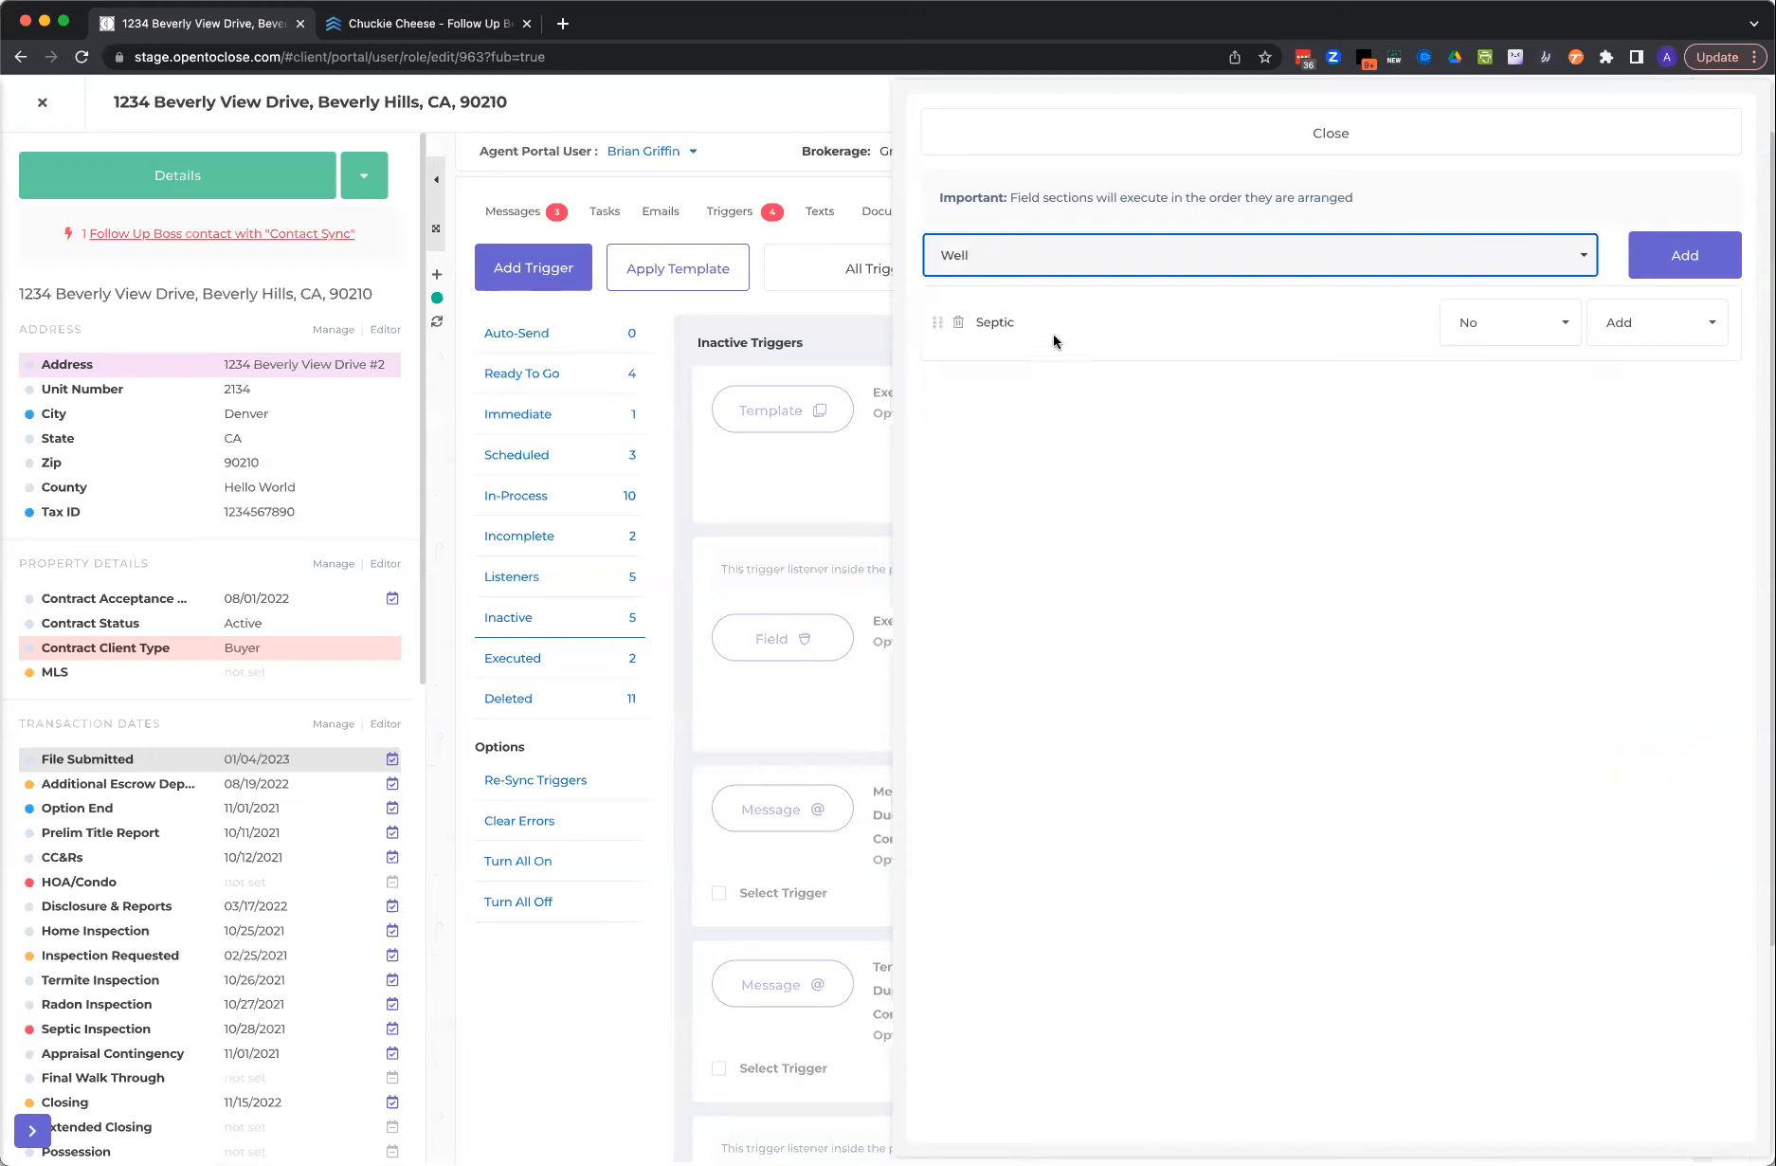
pyautogui.click(959, 336)
pyautogui.click(1682, 263)
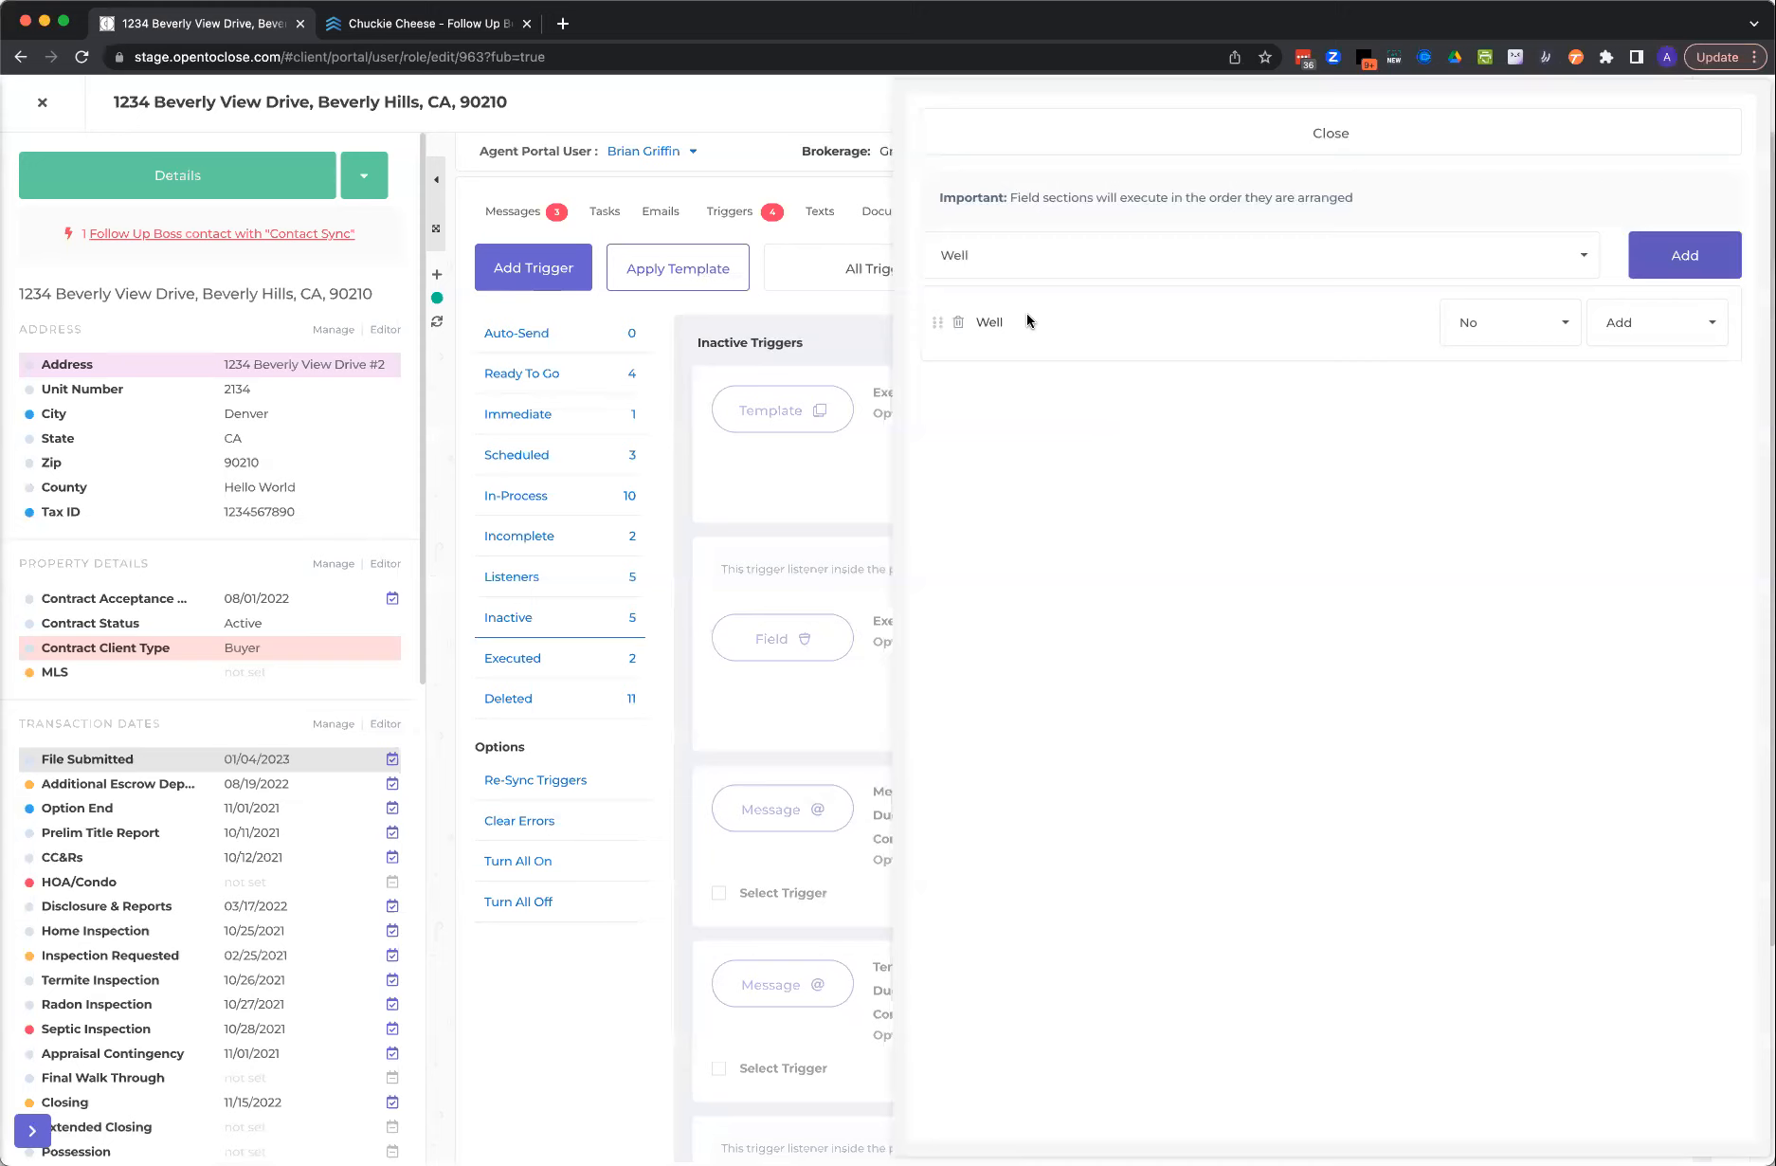
# - Set the Well section's Internal Required option to No and its action to Add, and close the field section settings
pyautogui.click(1475, 324)
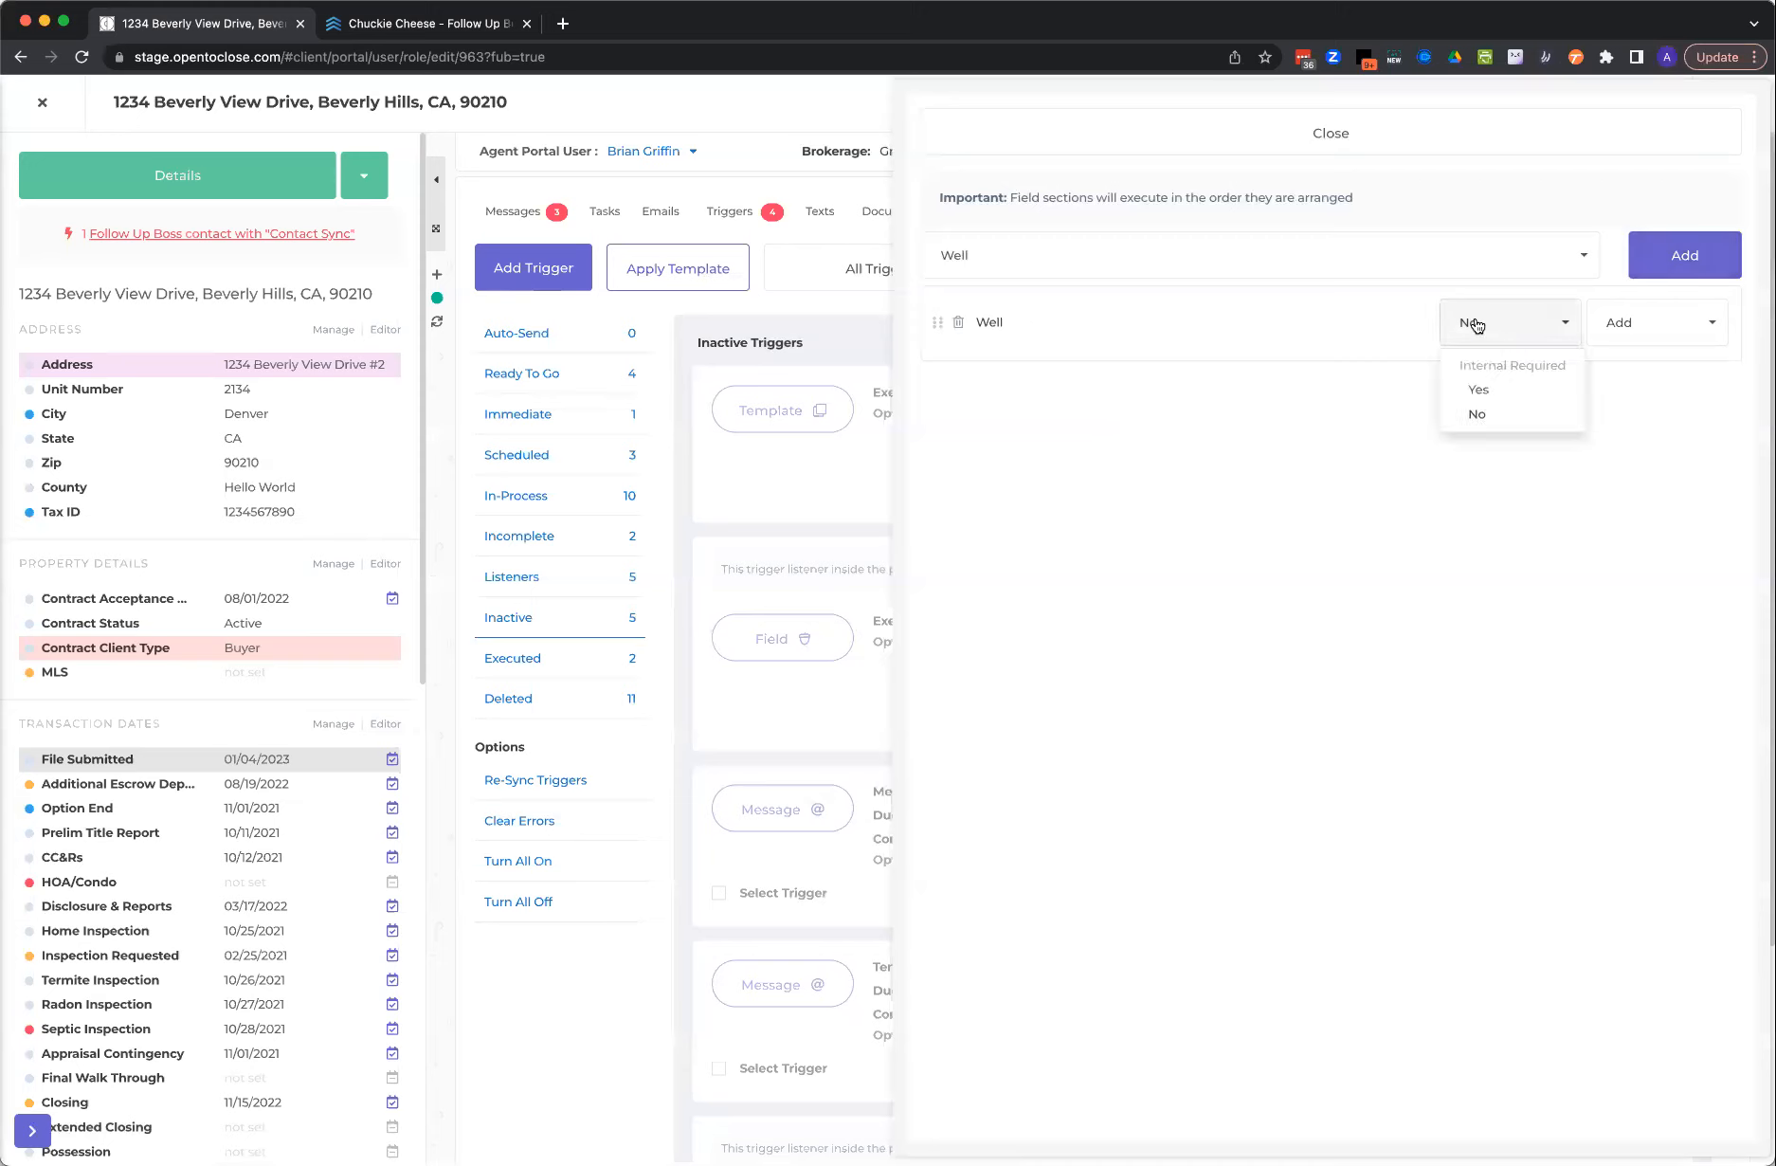
pyautogui.click(1476, 415)
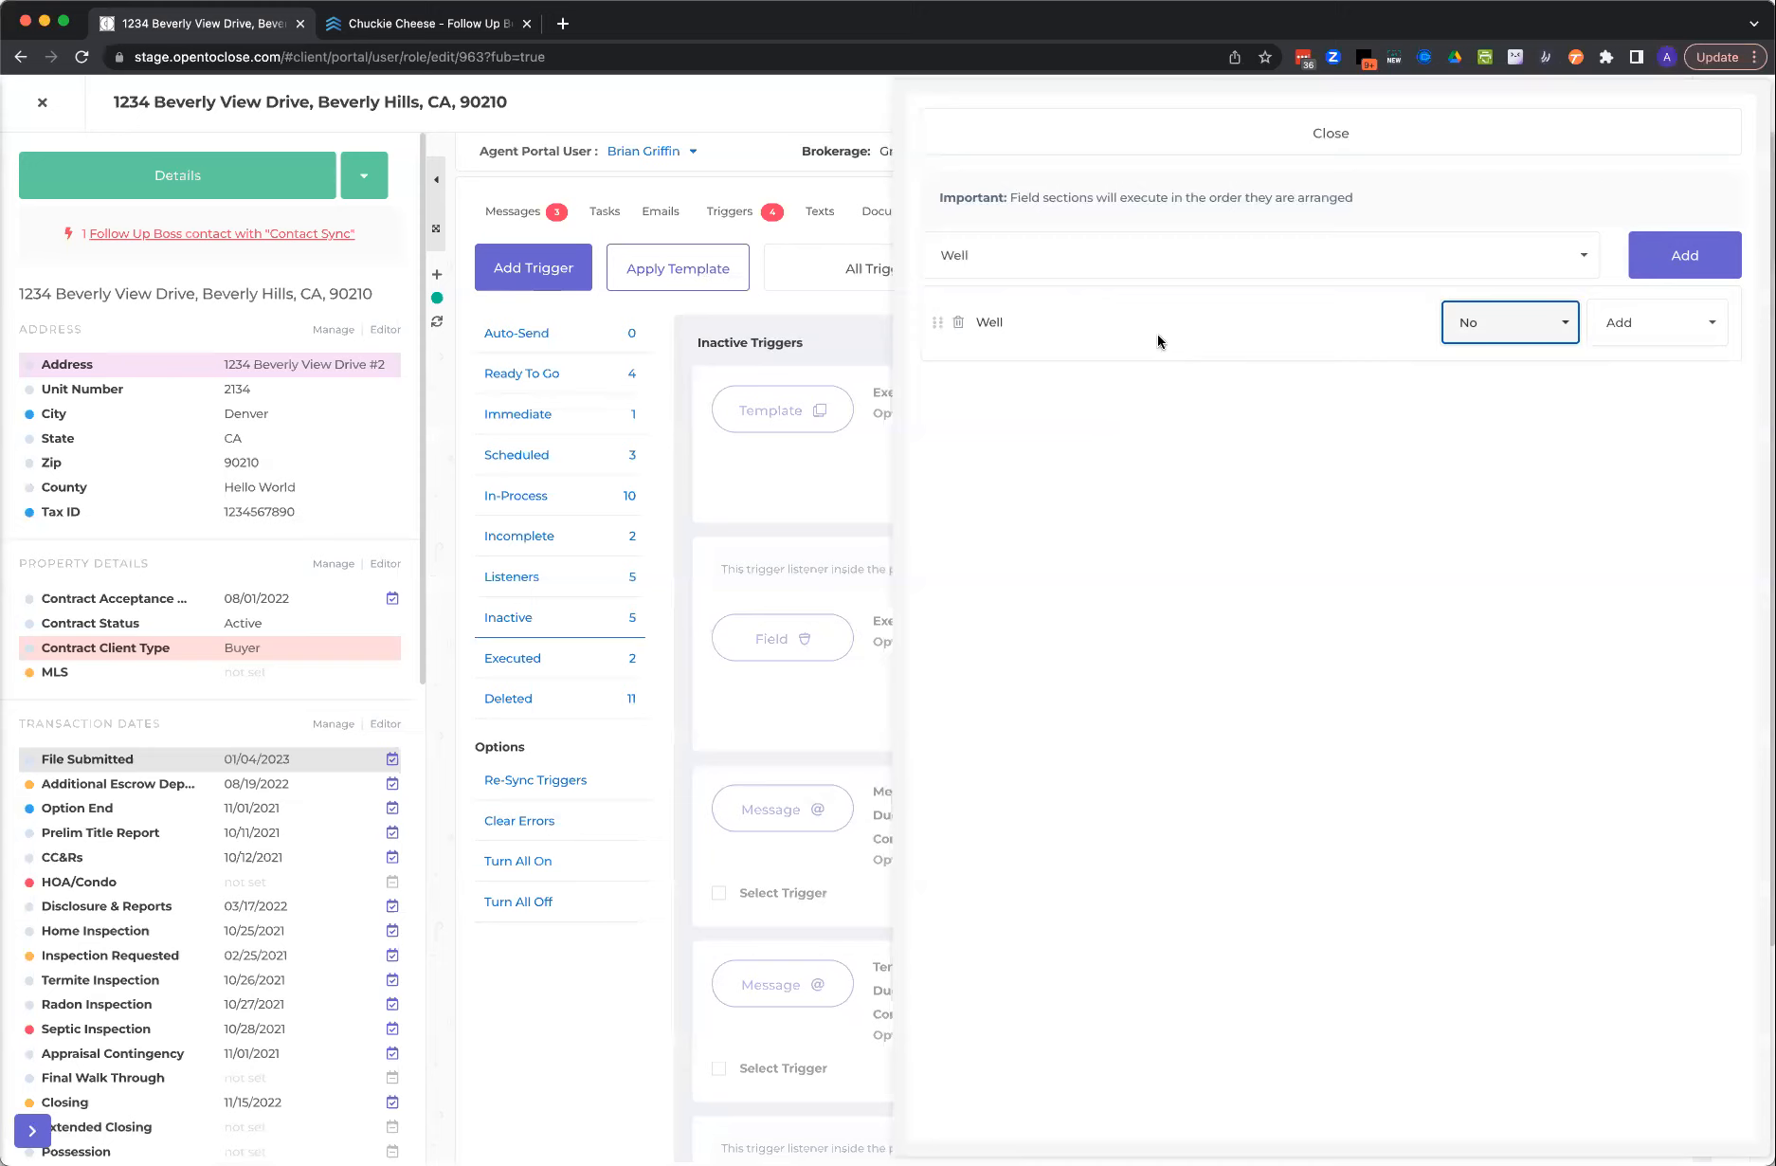
pyautogui.click(1624, 328)
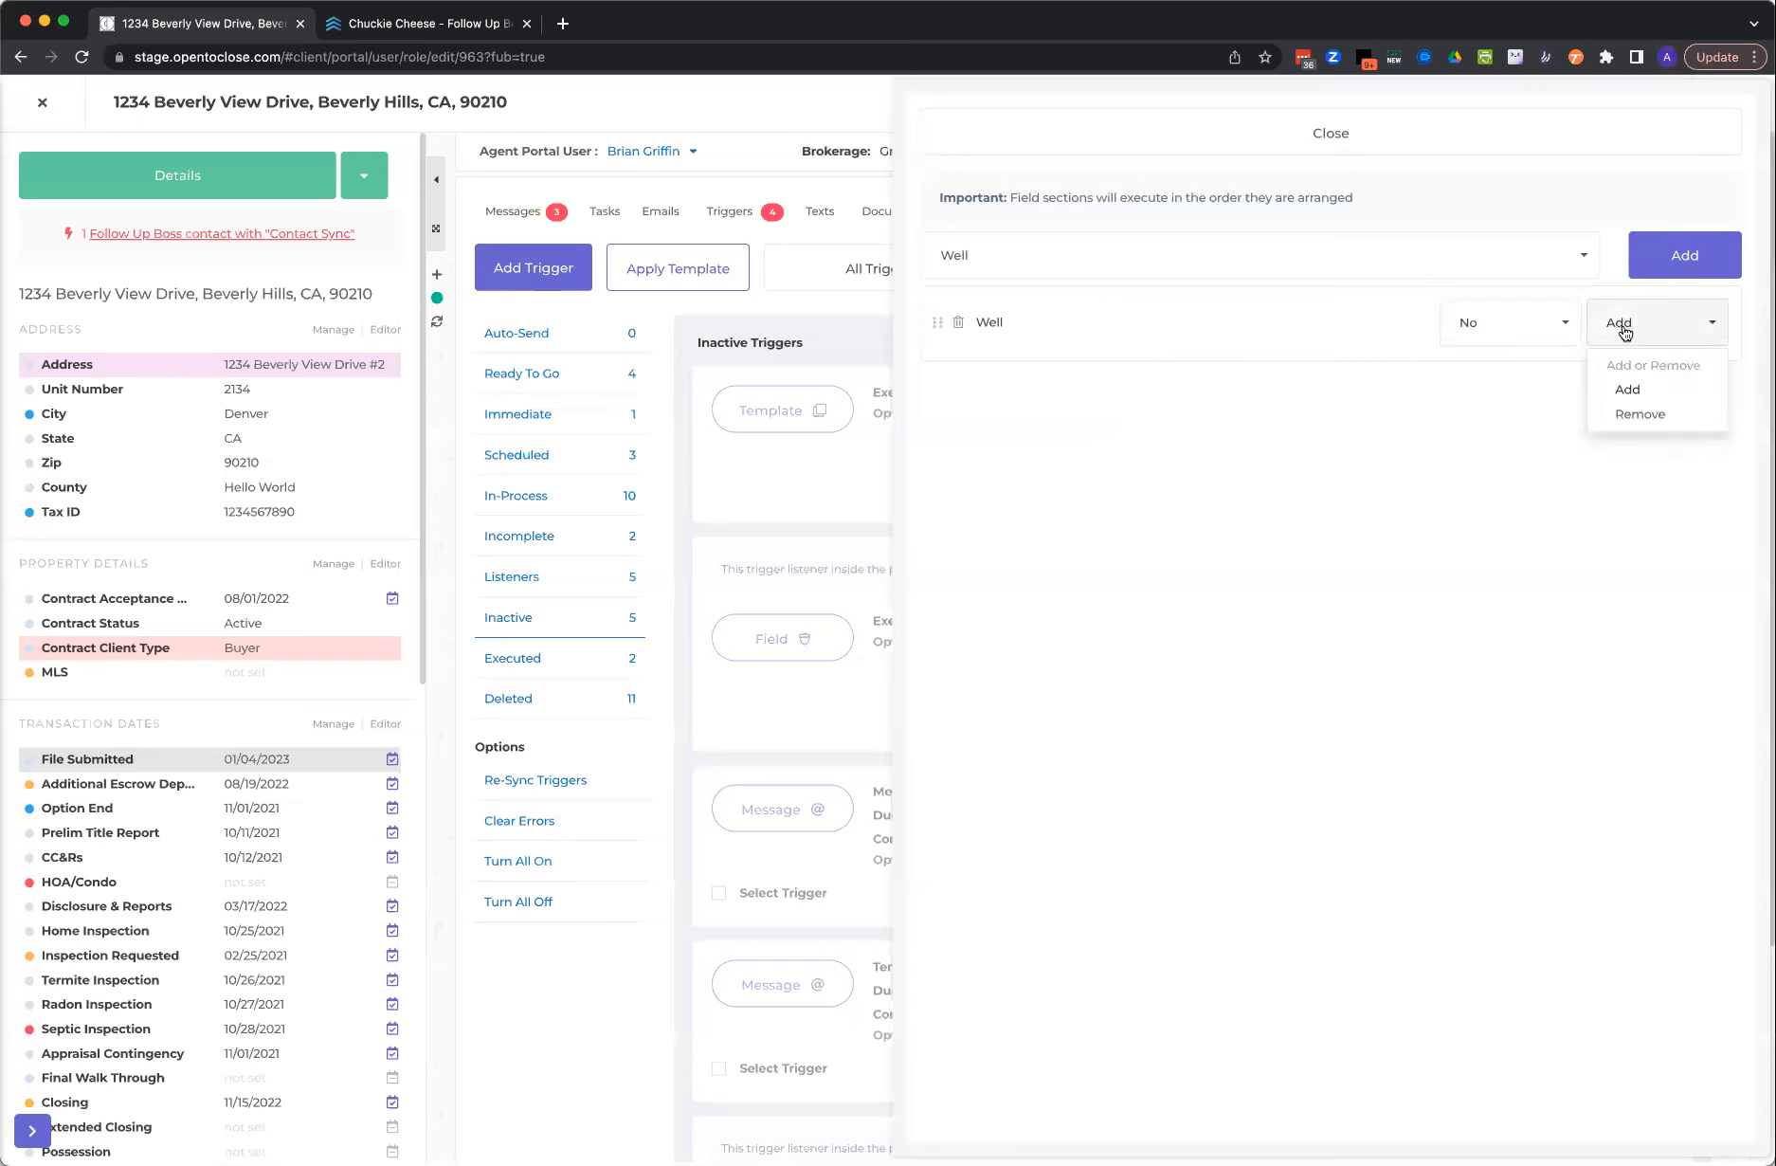
pyautogui.click(1625, 330)
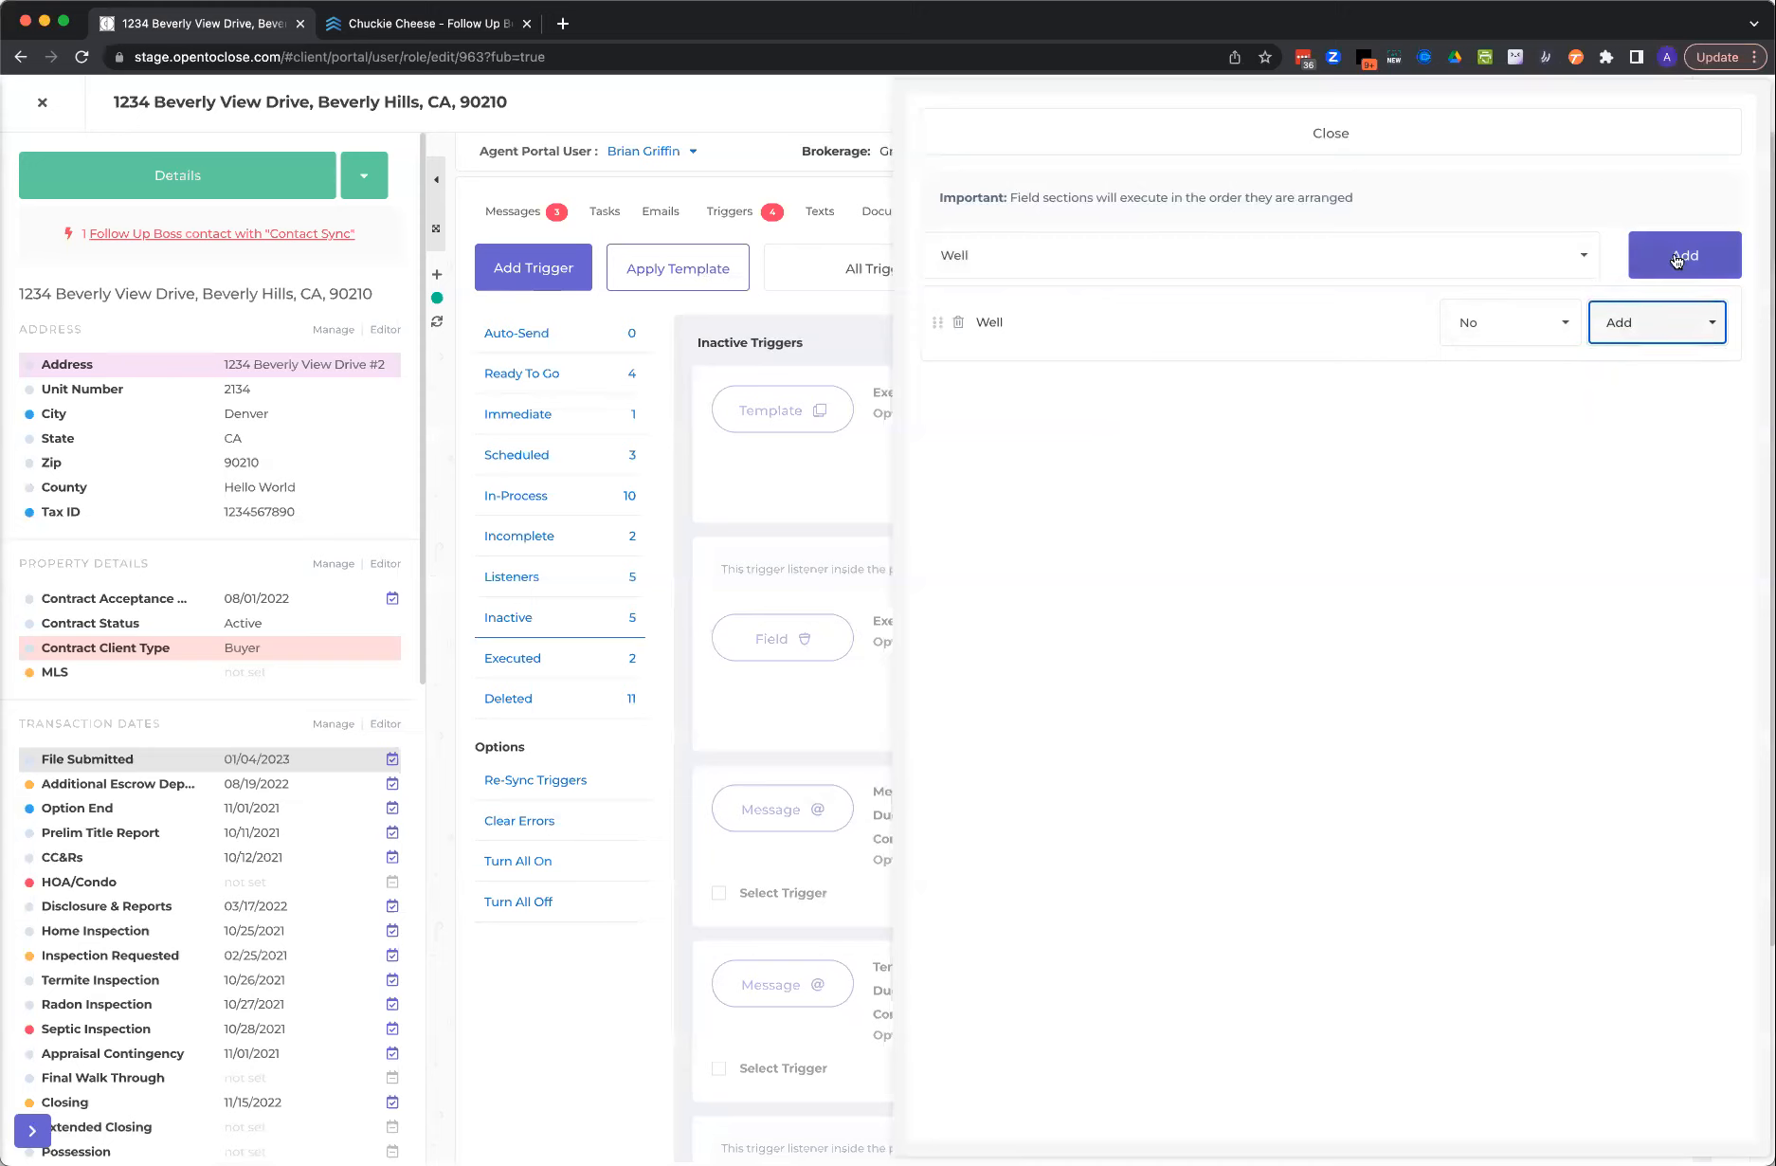
pyautogui.click(1677, 261)
pyautogui.click(1271, 147)
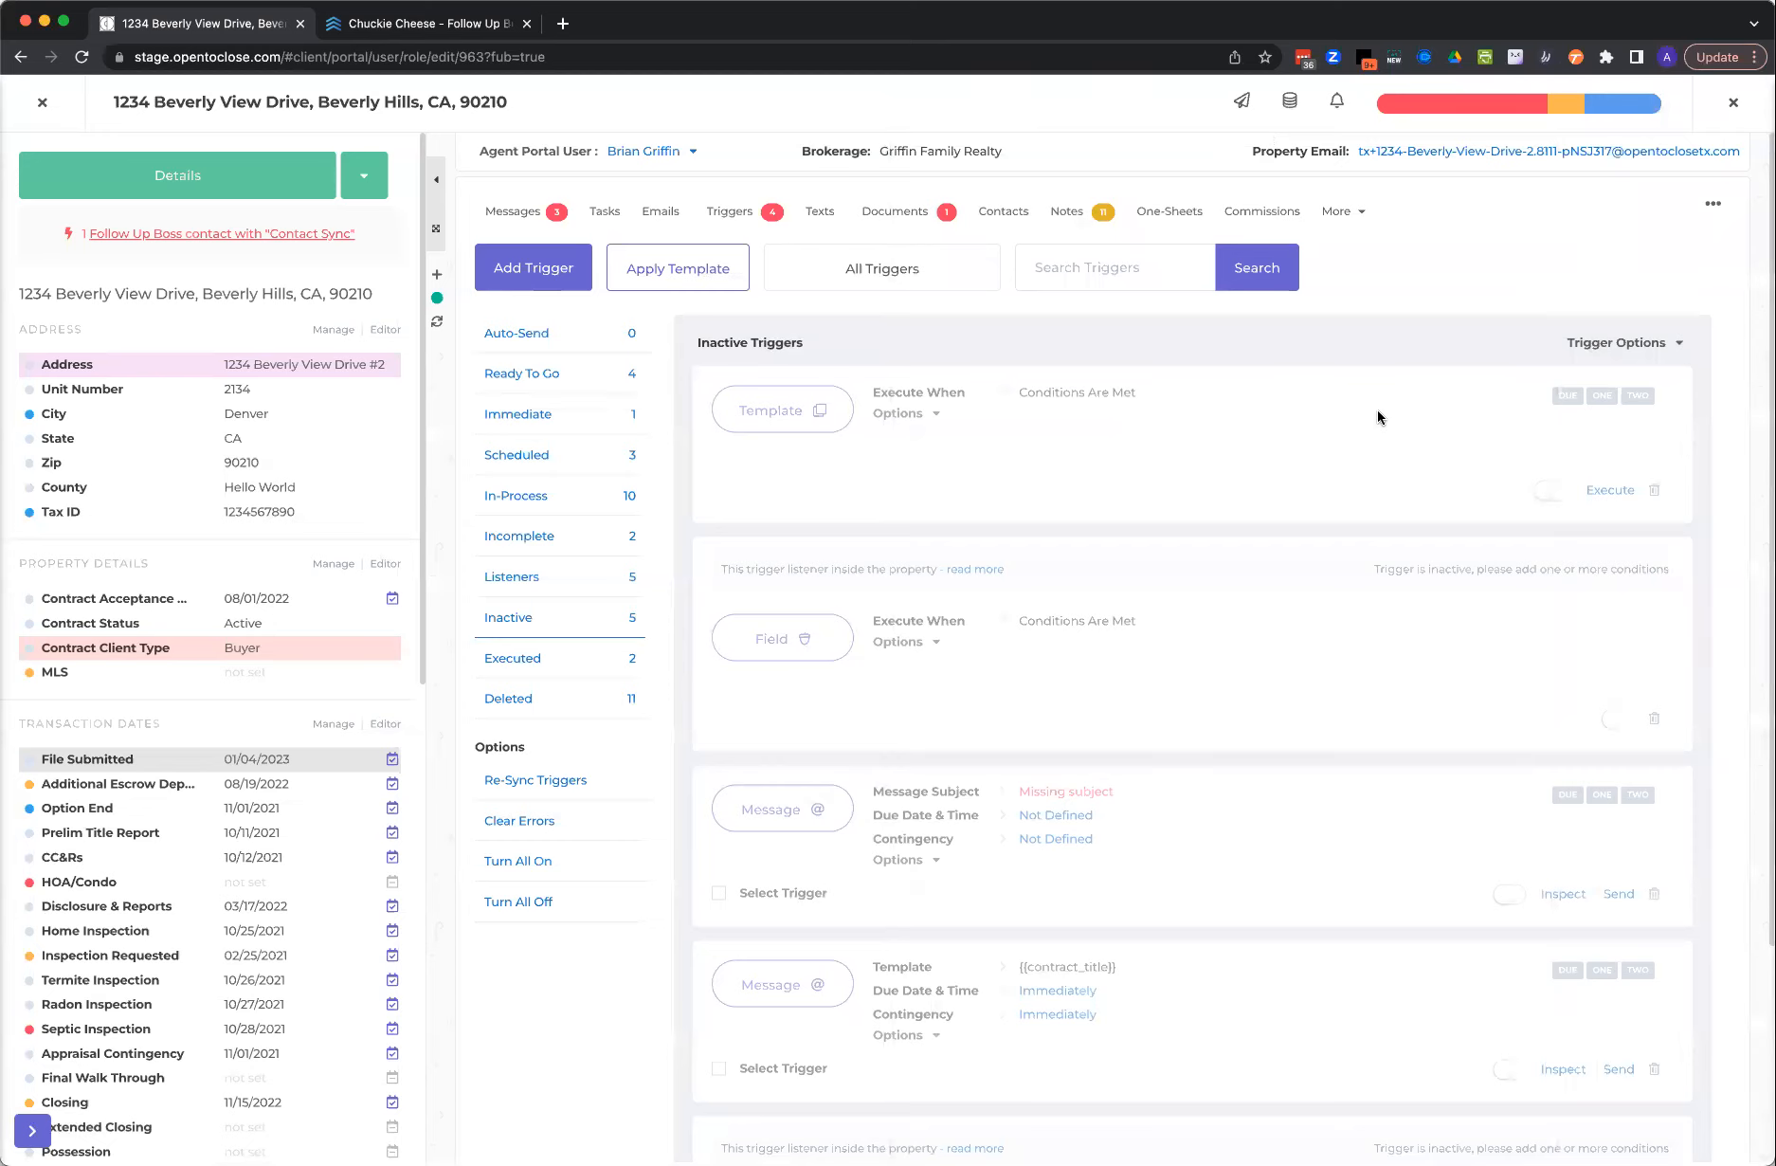
# - Expand the inactive triggers' details, turn on the trigger that adds Well, and review its field sections
pyautogui.click(1597, 350)
pyautogui.scroll(-10, 1094, 559)
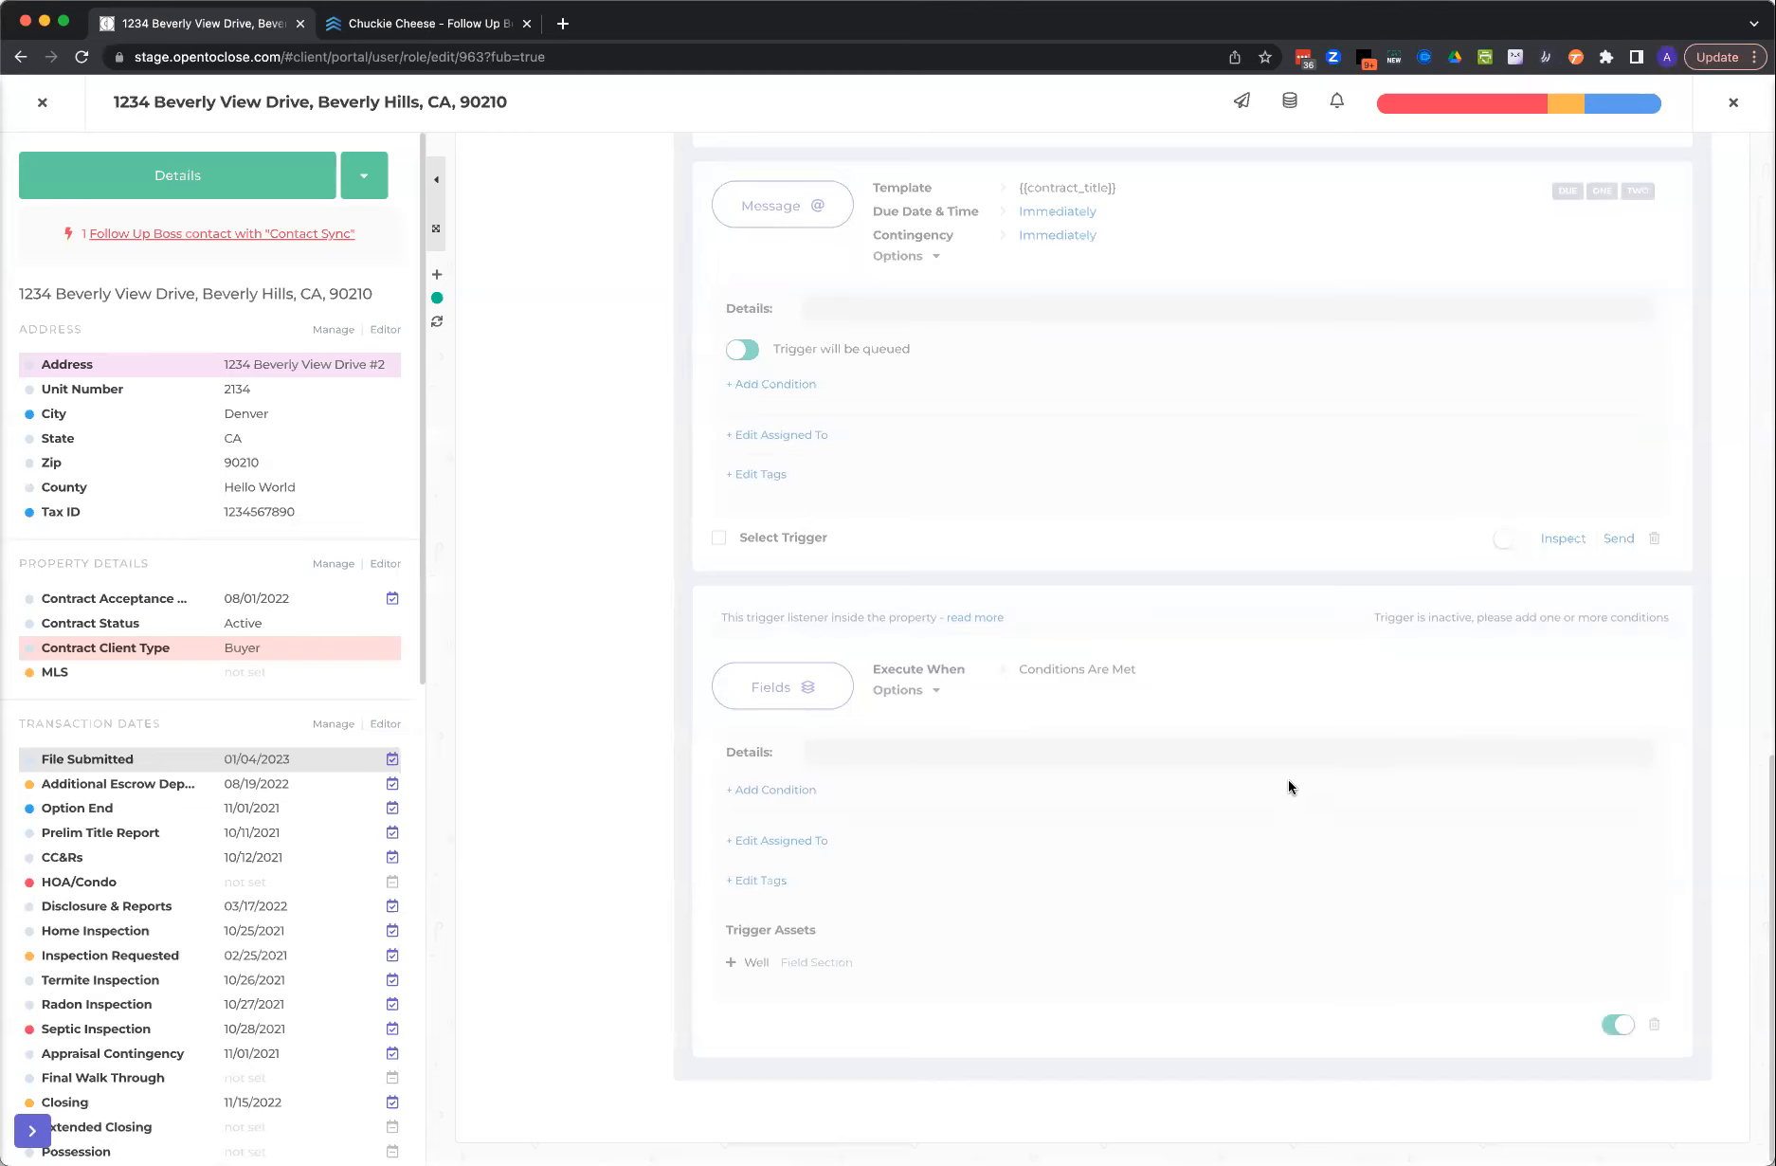
pyautogui.click(807, 689)
pyautogui.click(1142, 142)
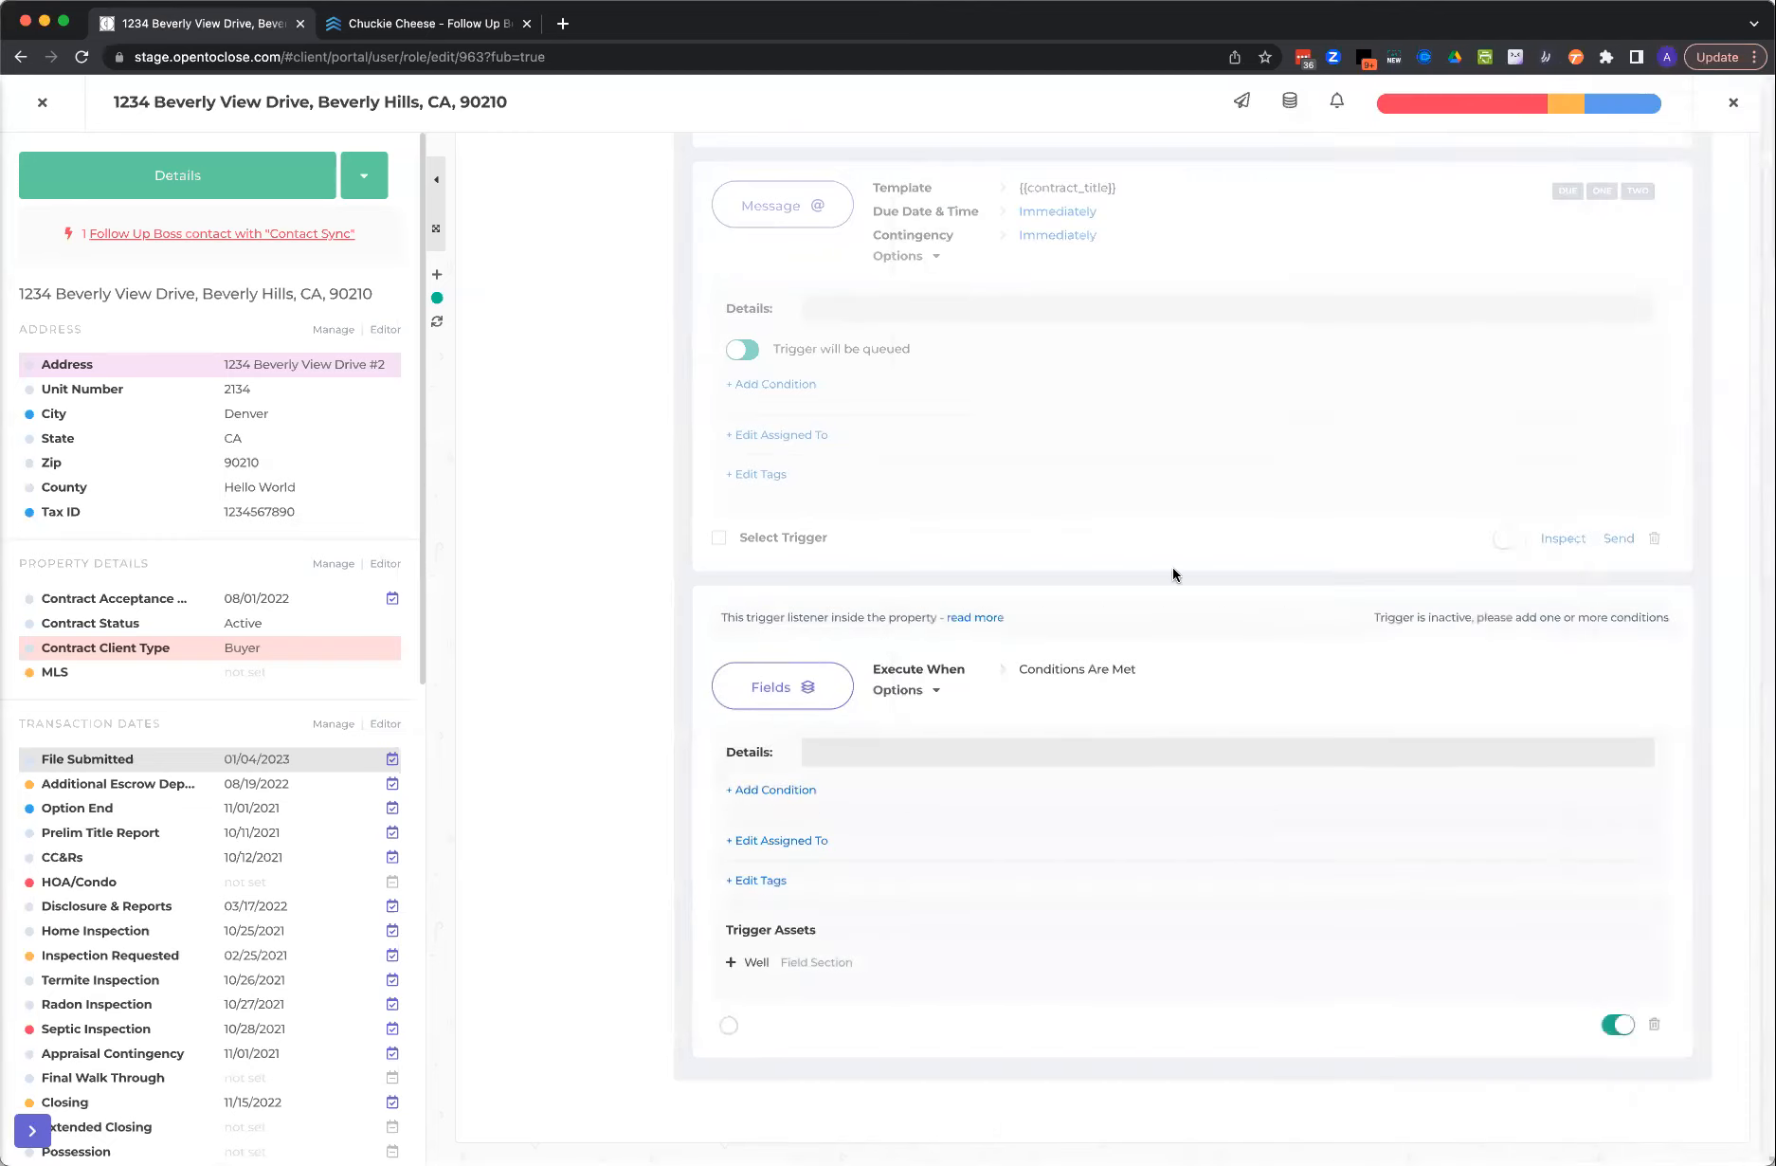
# - Start a Property Field condition on the Well trigger, using the field Well Inspection Report Received
pyautogui.click(792, 794)
pyautogui.click(154, 221)
pyautogui.click(128, 343)
pyautogui.click(133, 322)
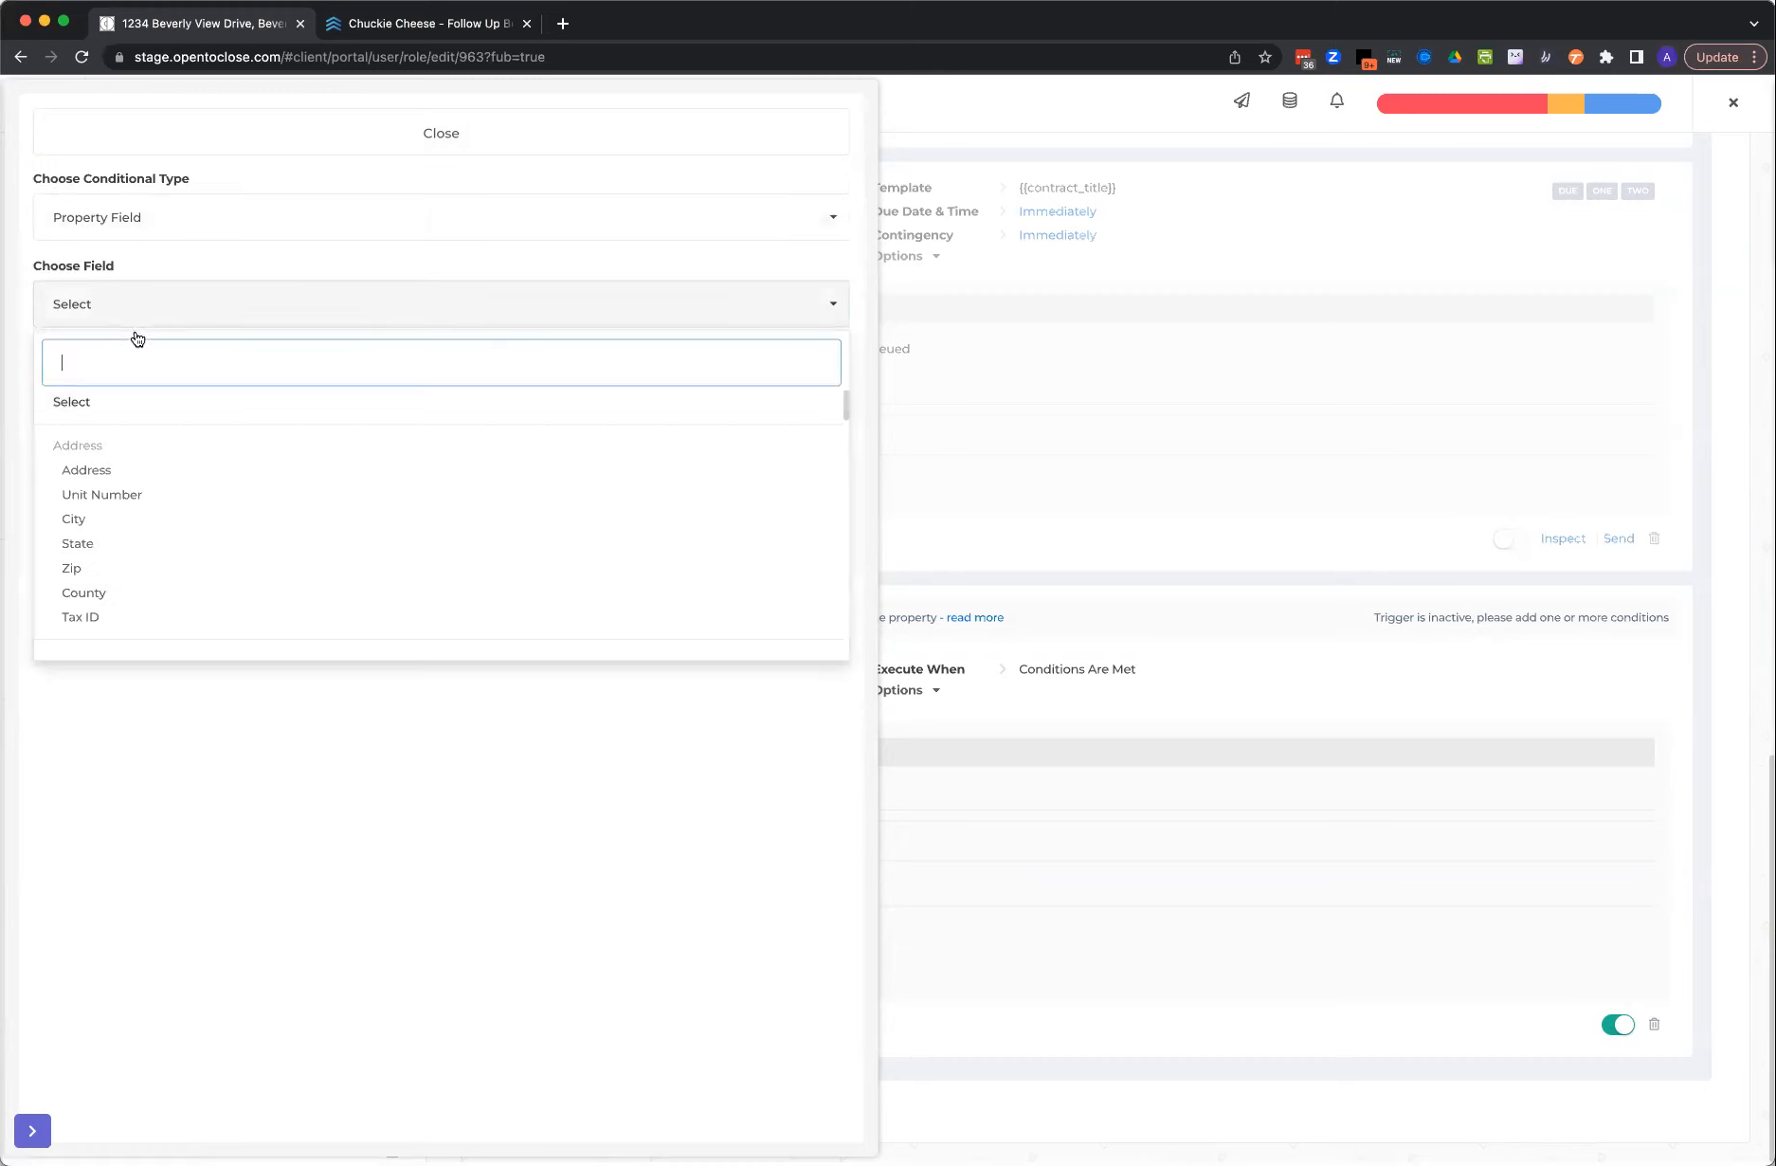
pyautogui.scroll(-1, 111, 555)
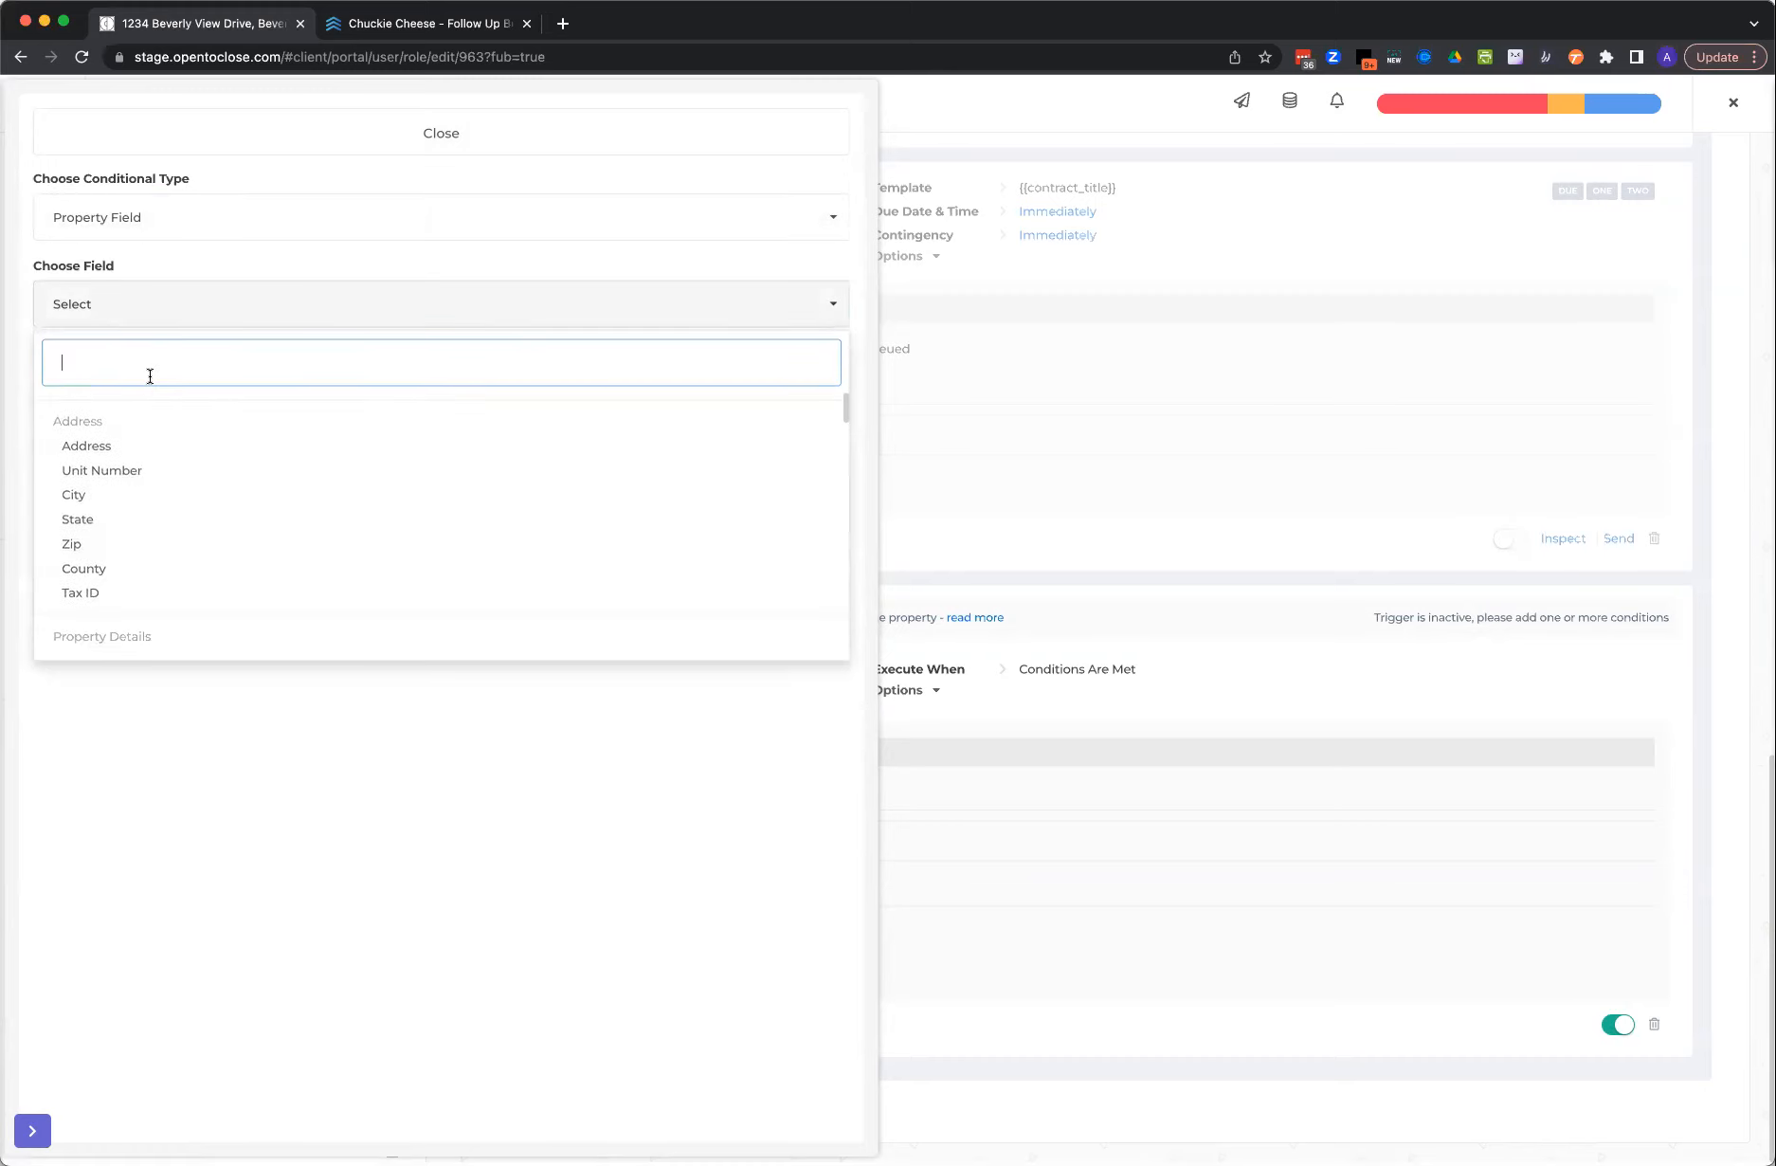
pyautogui.write('wekl')
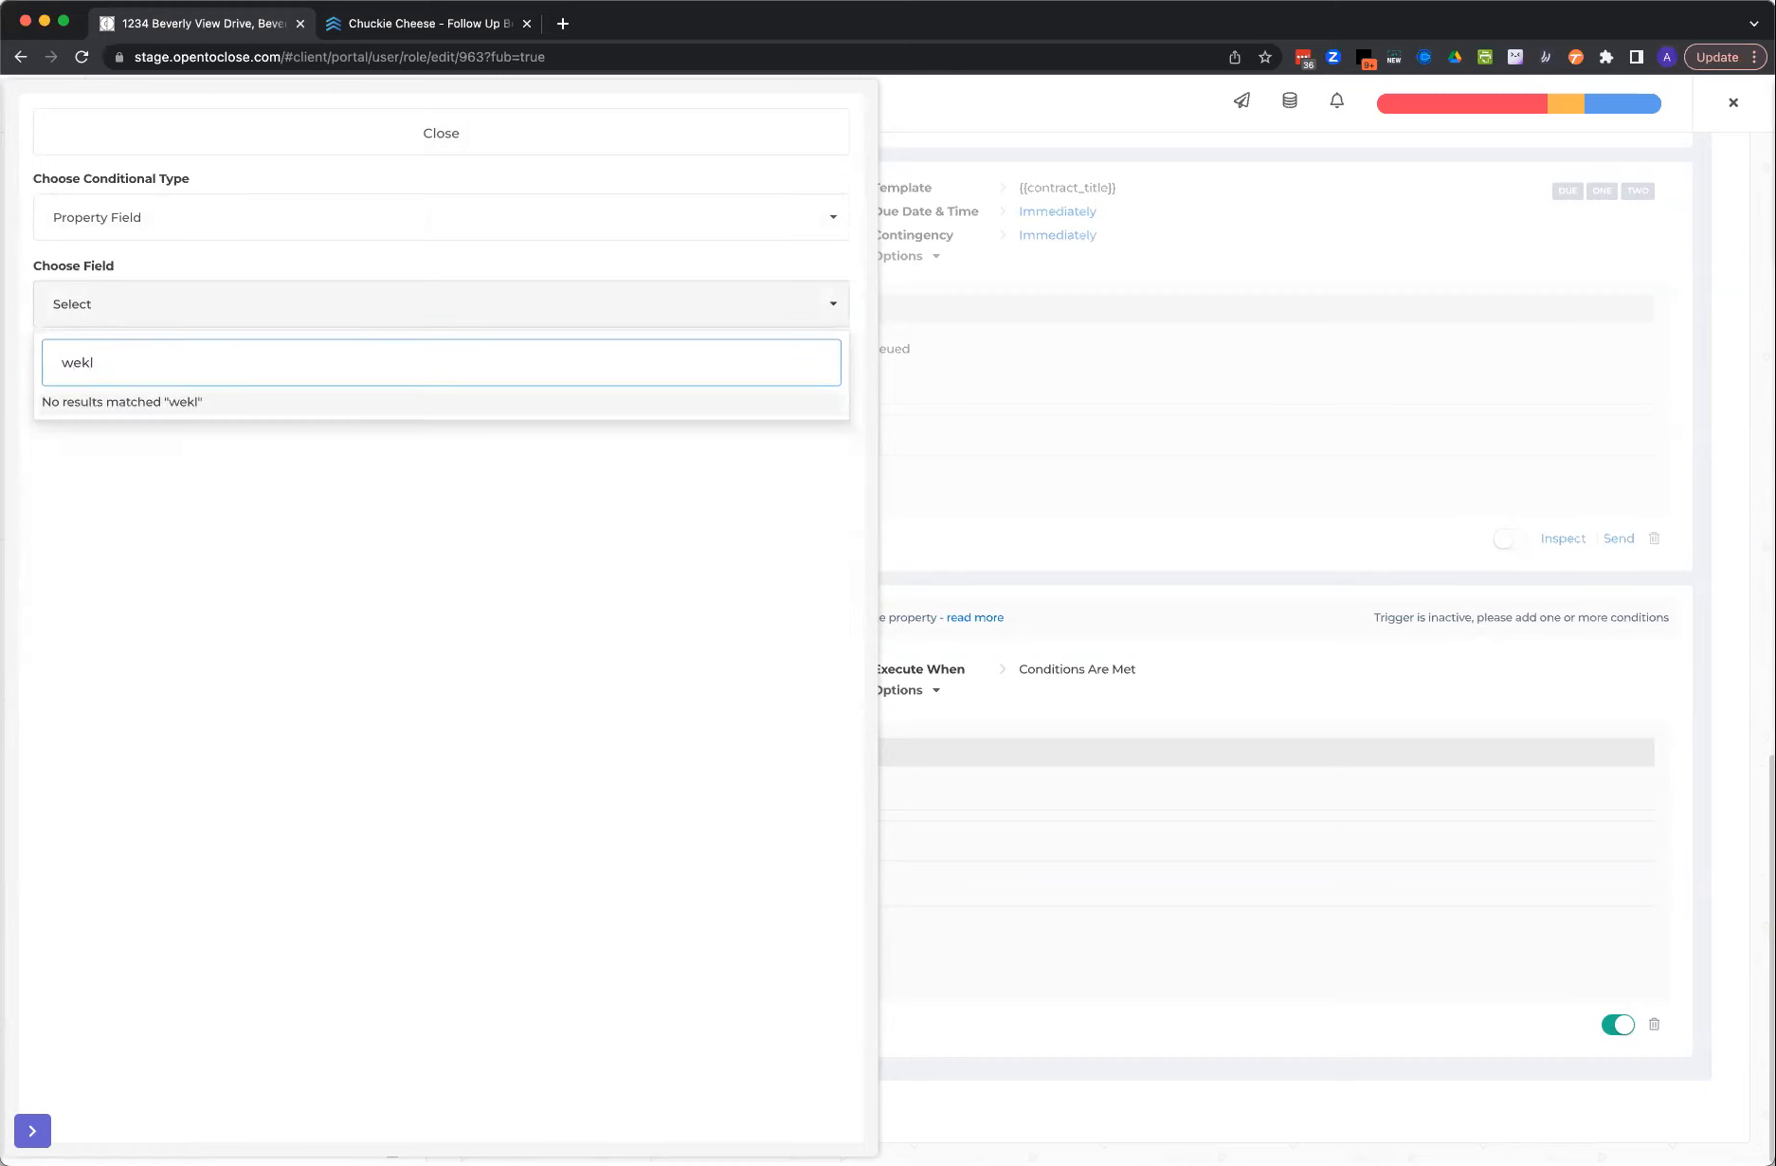
pyautogui.press('BackSpace')
pyautogui.press('BackSpace')
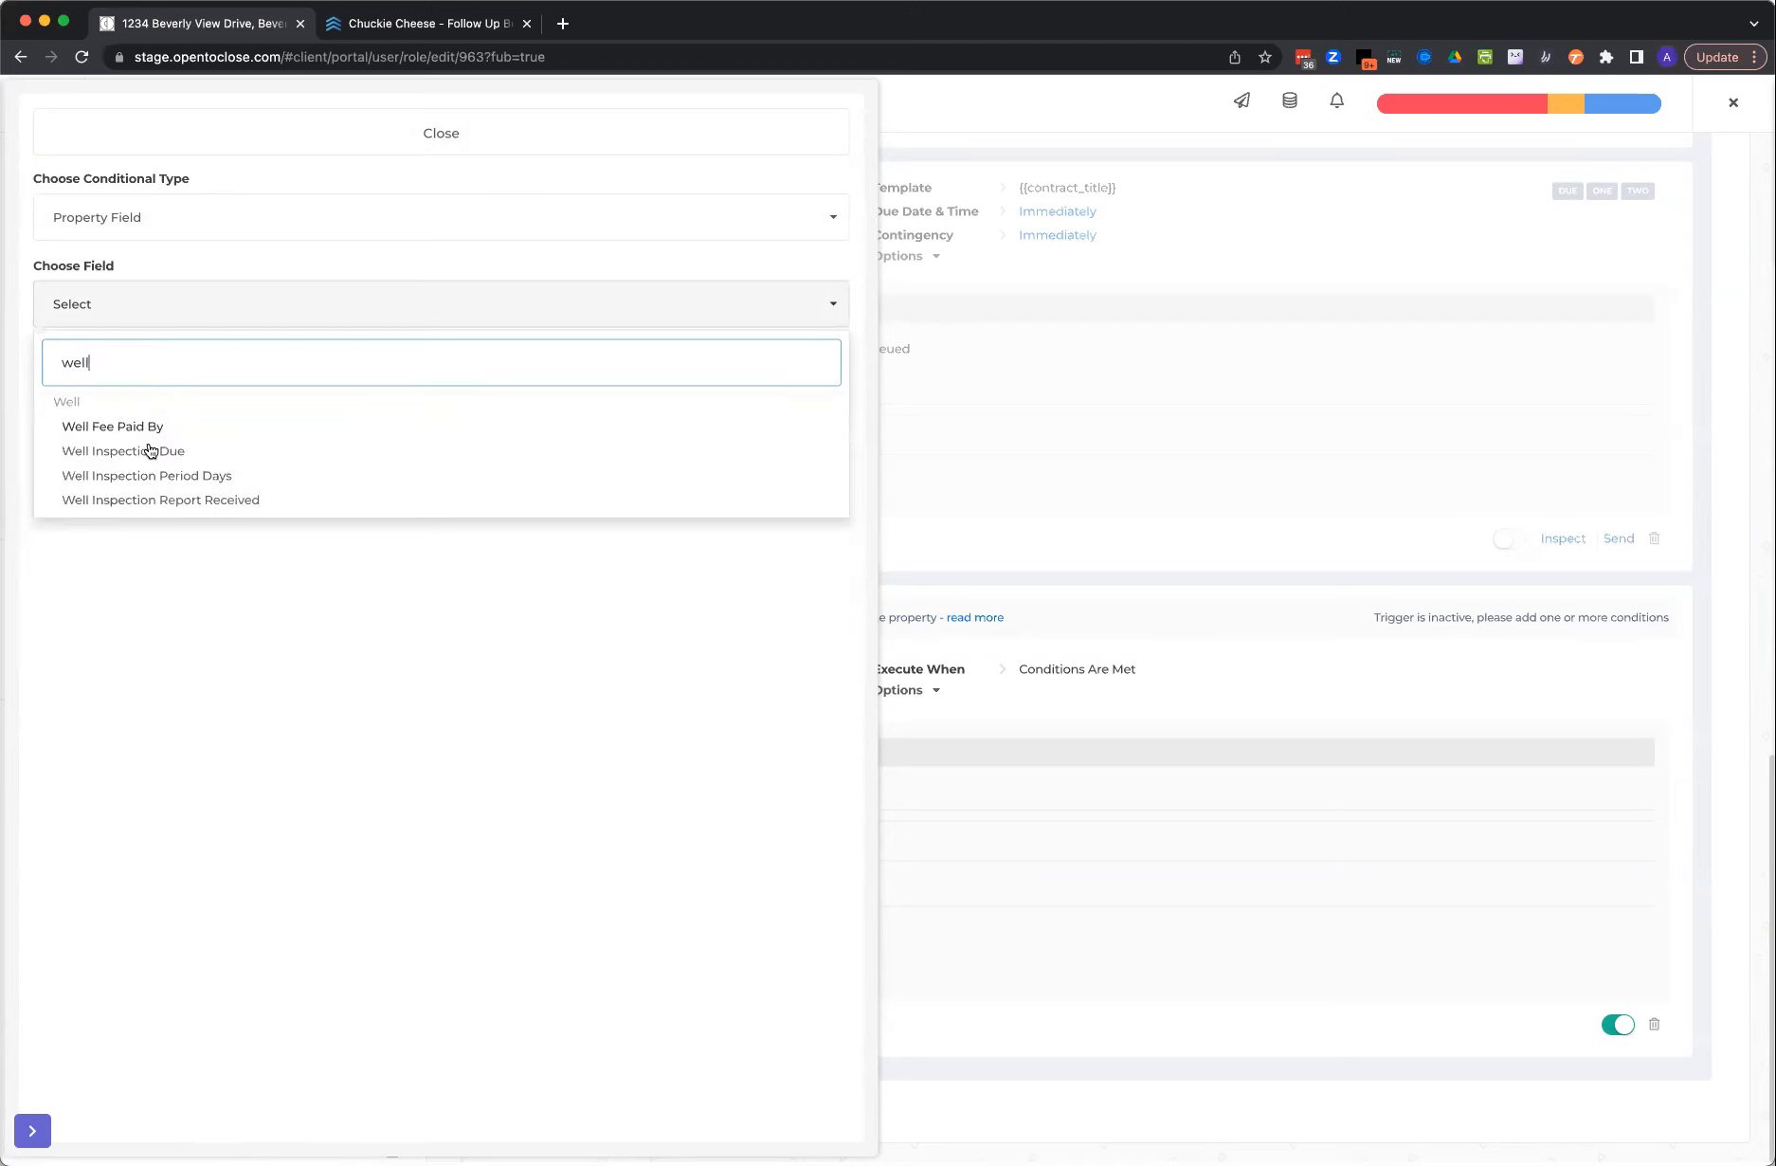
pyautogui.click(173, 502)
# - Complete the condition with operator Is Equal To and value Yes, and add it to the trigger
pyautogui.click(166, 398)
pyautogui.click(111, 509)
pyautogui.click(116, 488)
pyautogui.click(116, 488)
pyautogui.click(87, 599)
pyautogui.click(76, 558)
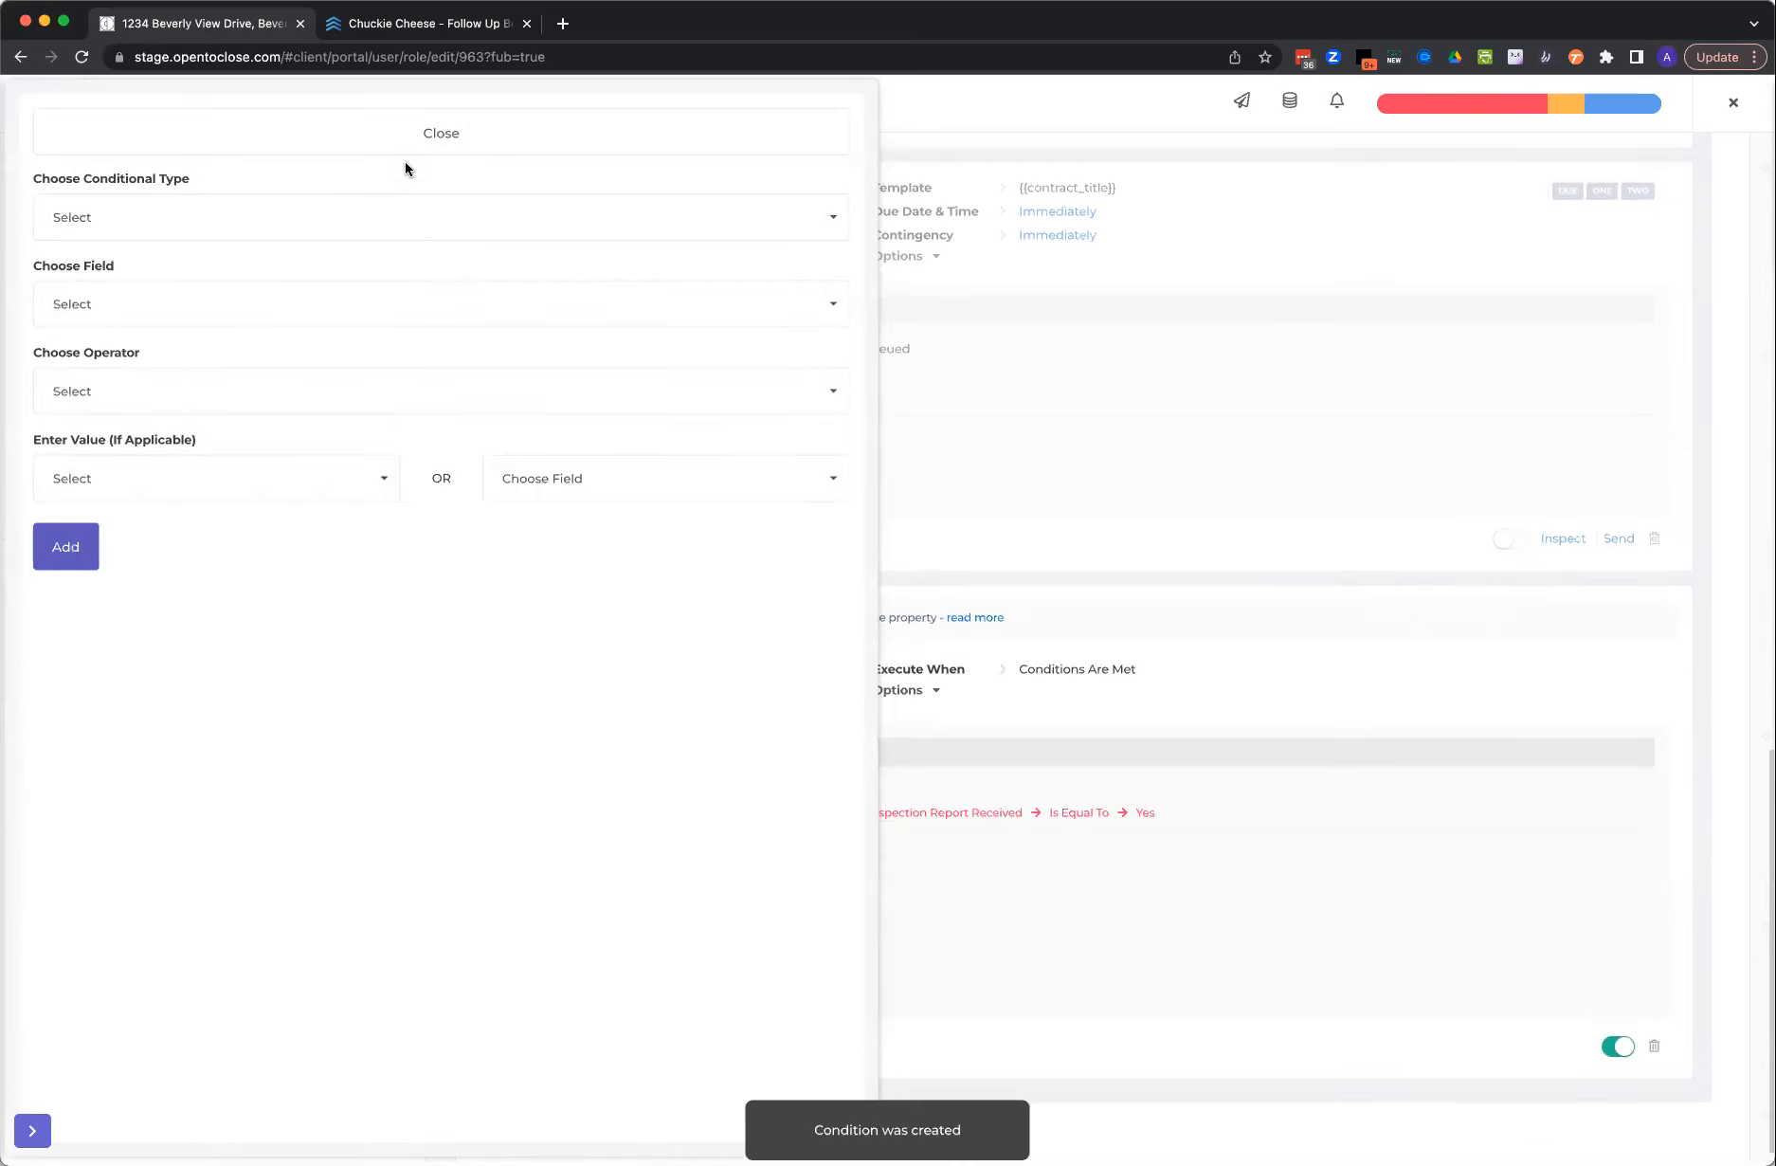
pyautogui.click(442, 134)
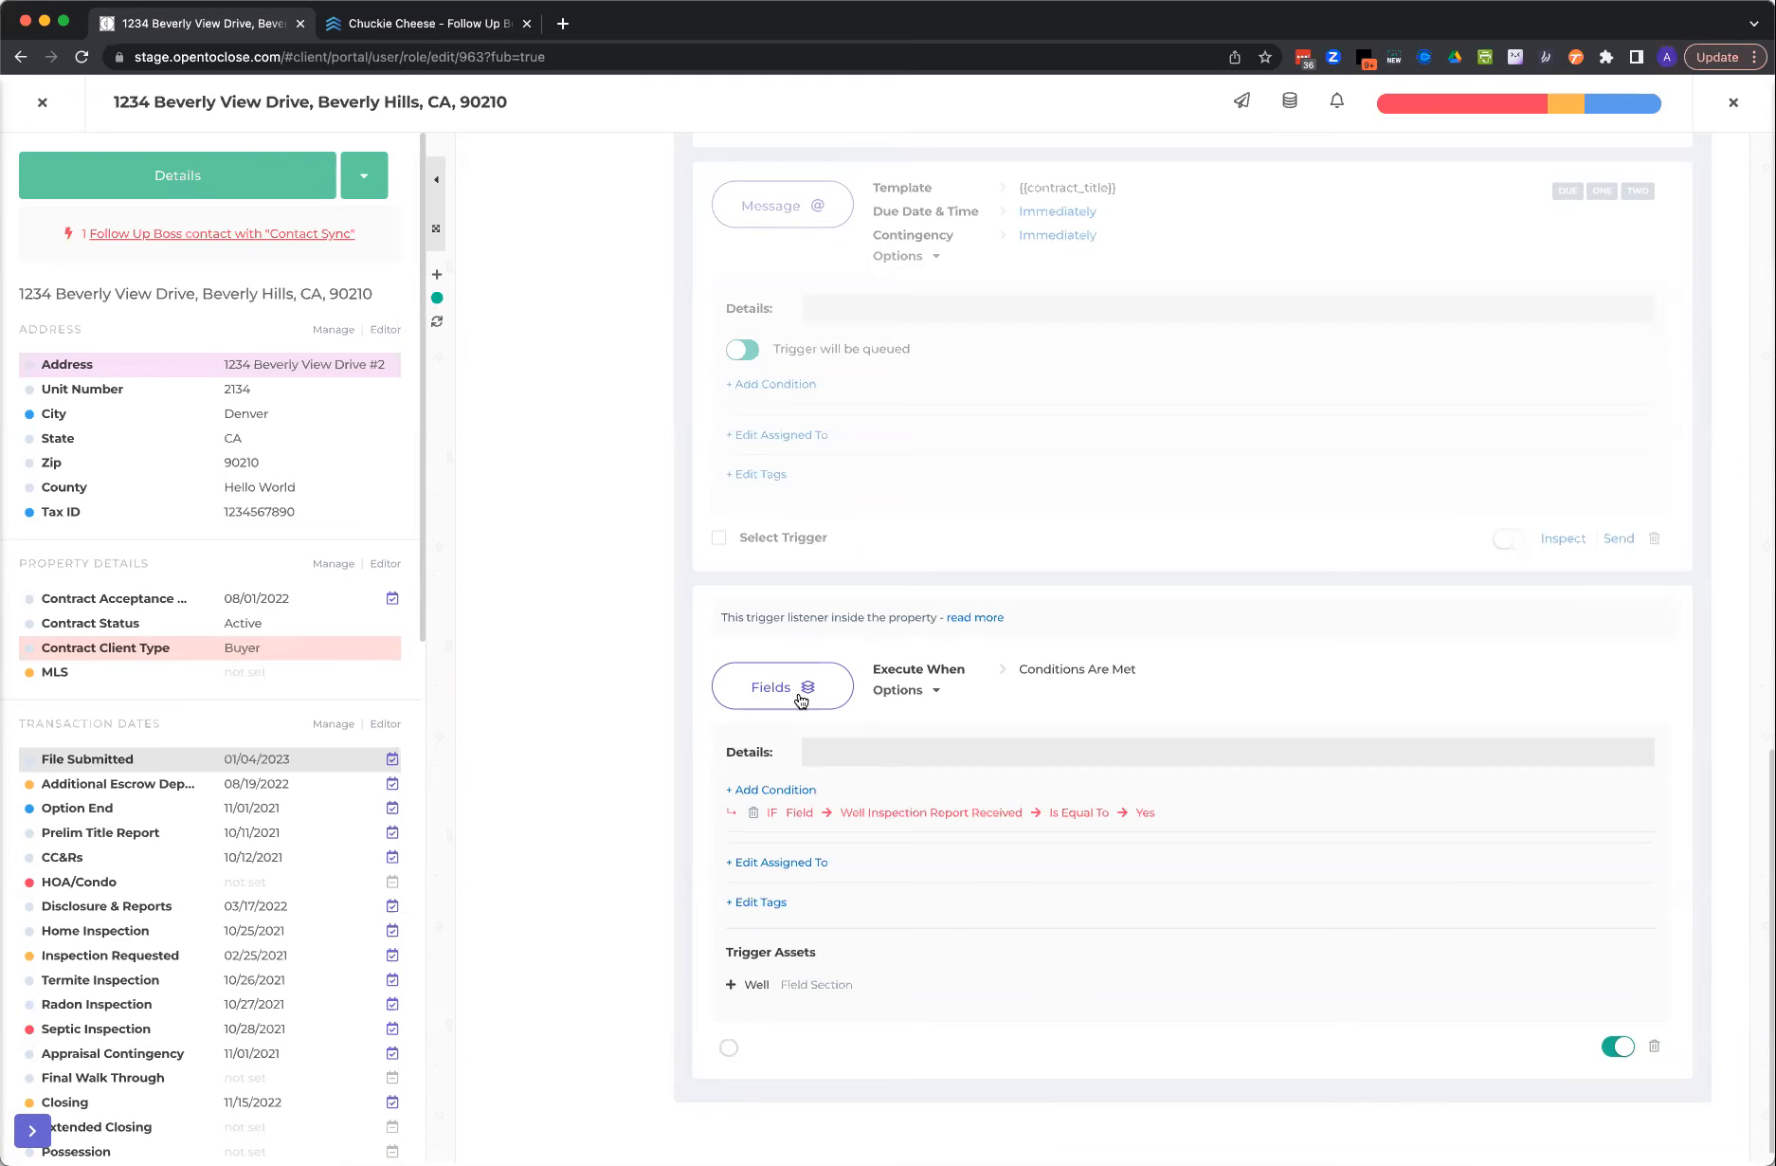
# - Add another property trigger with the function "Add or Remove Field Section"
pyautogui.scroll(15, 801, 699)
pyautogui.click(533, 242)
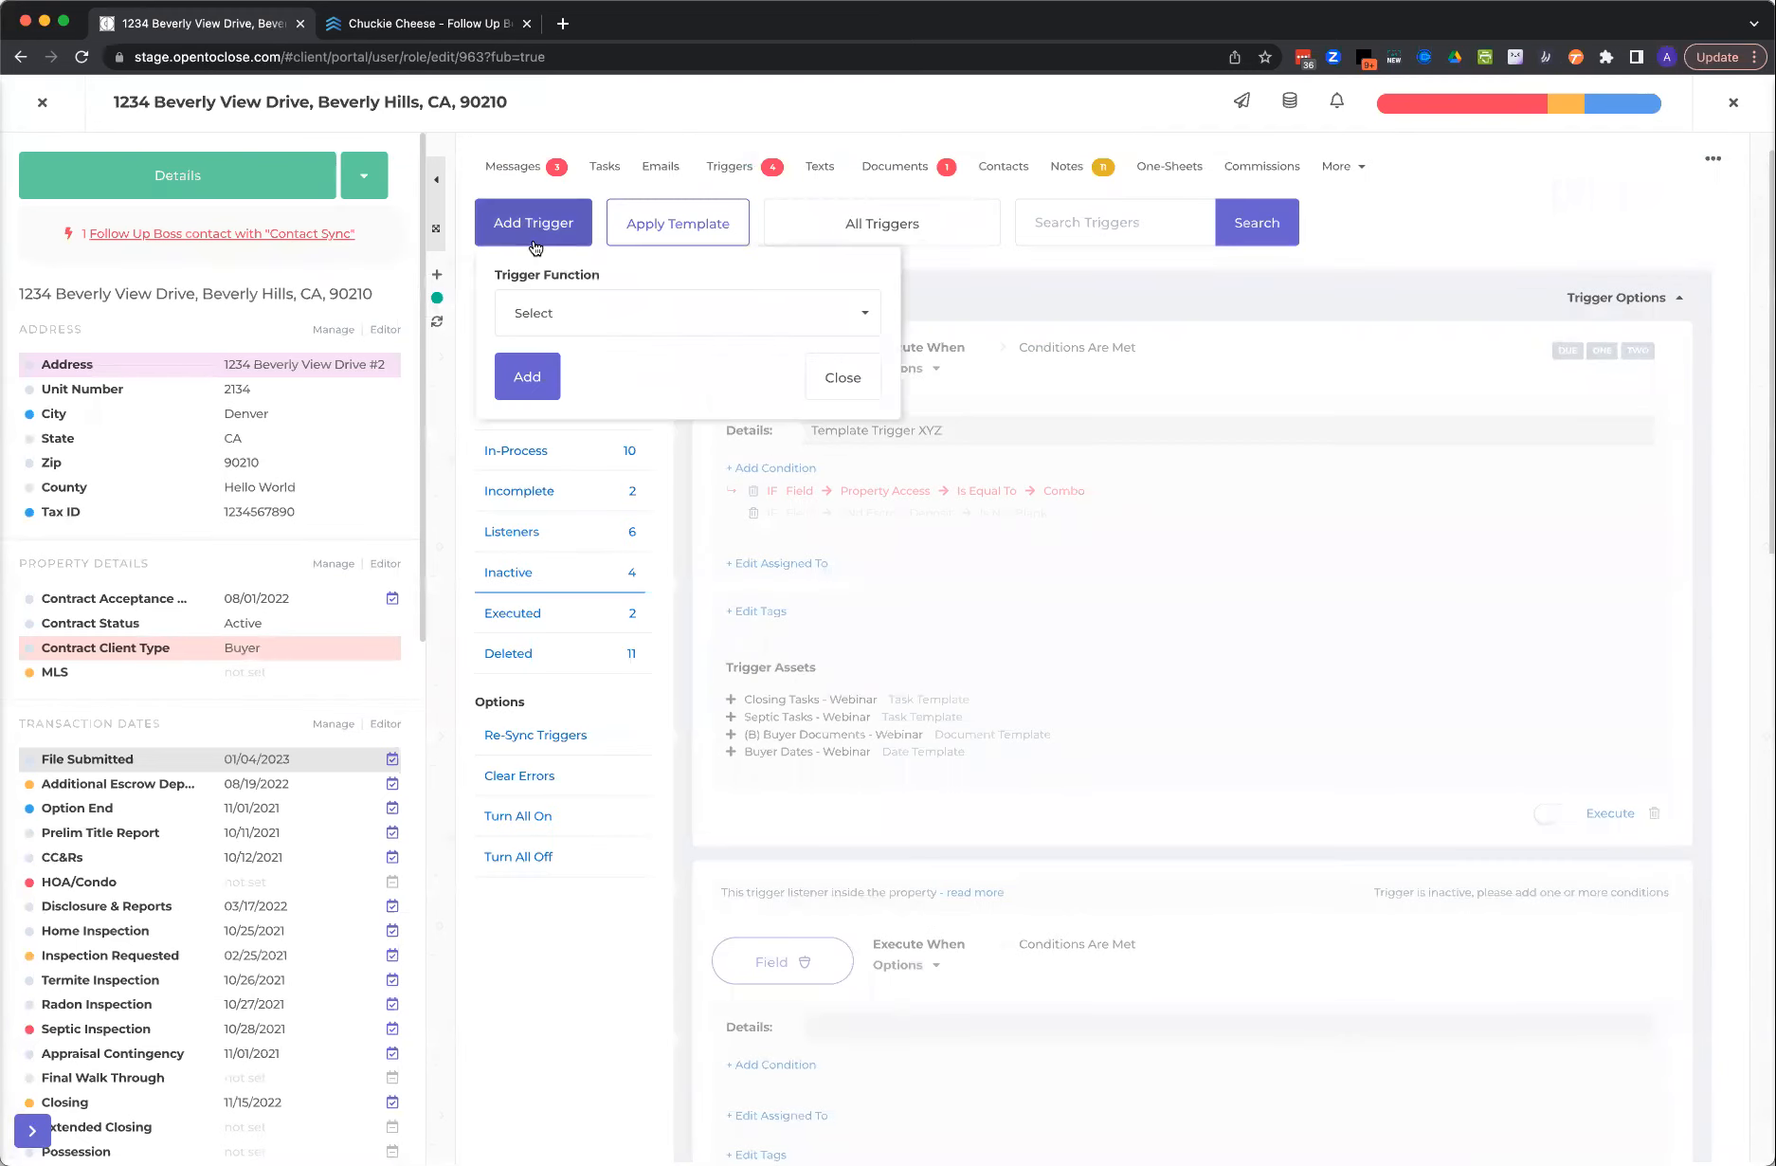
pyautogui.click(561, 312)
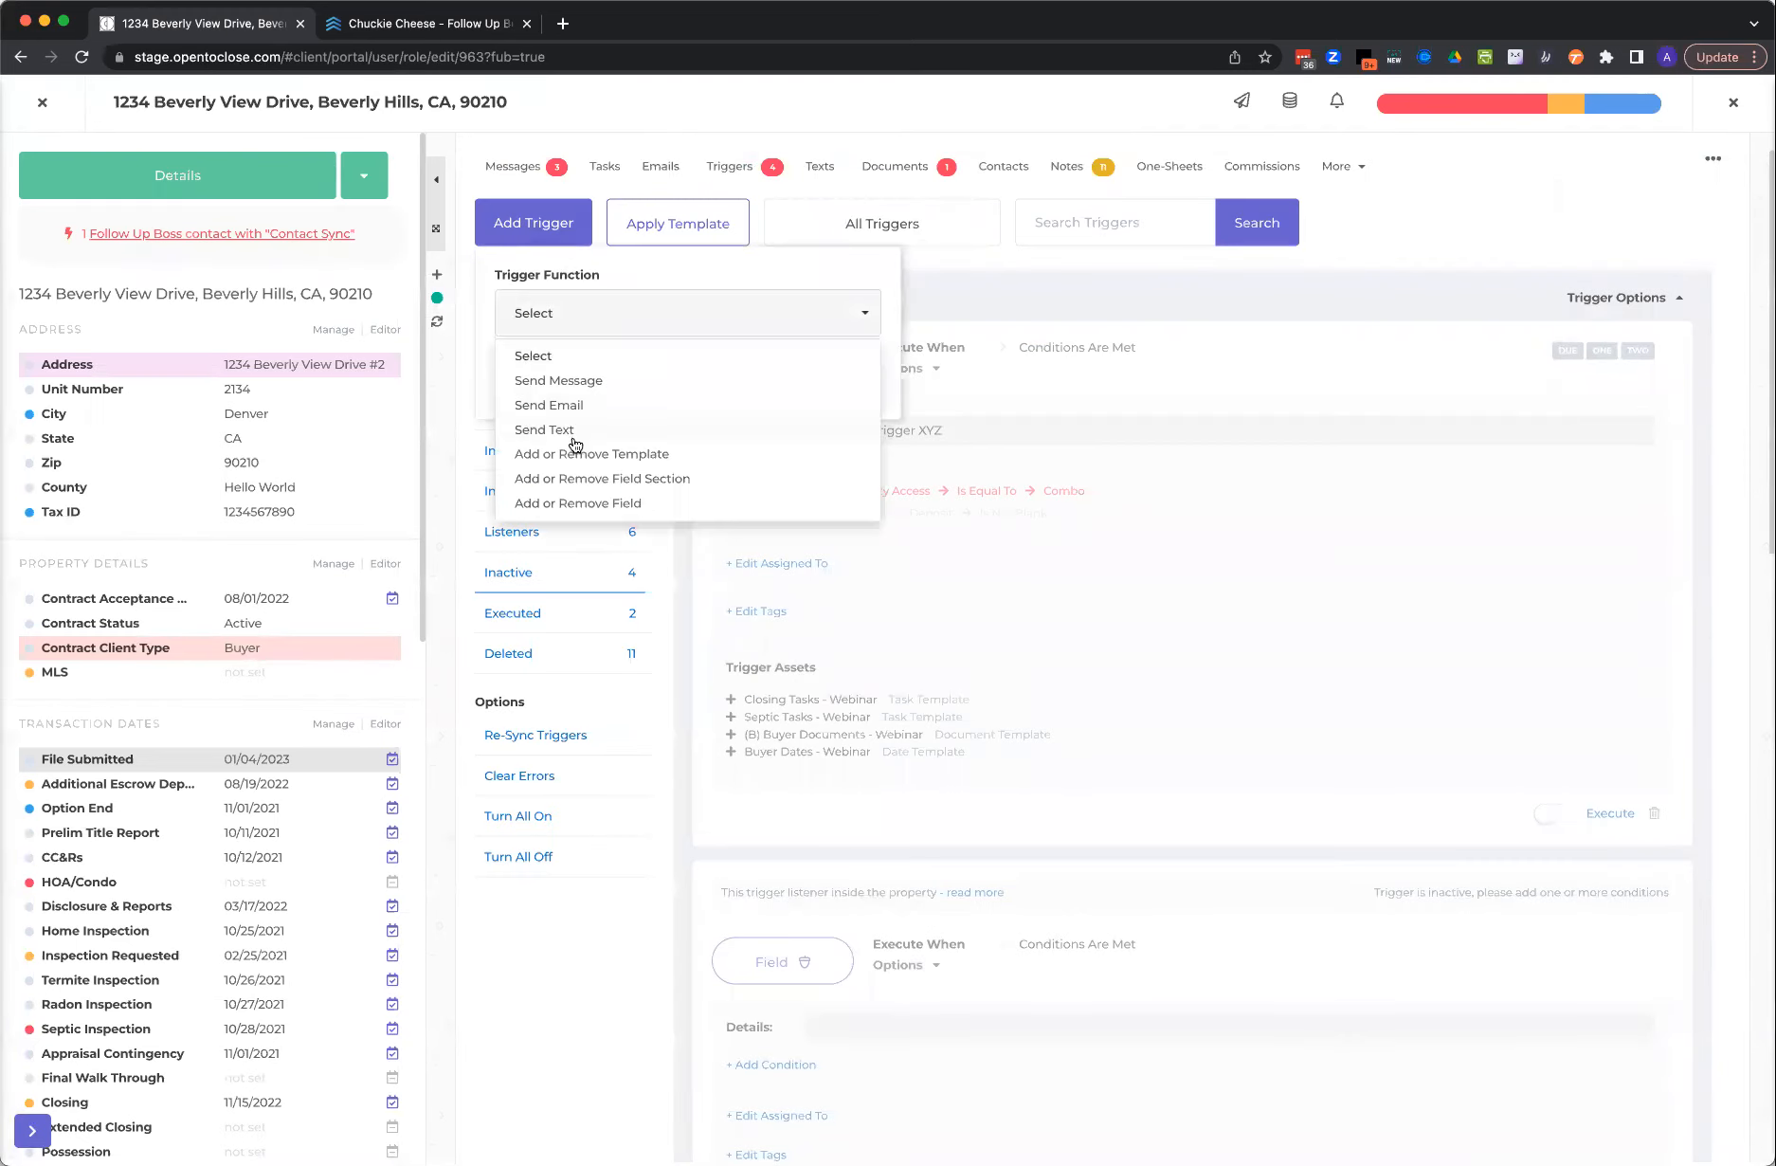
pyautogui.click(603, 478)
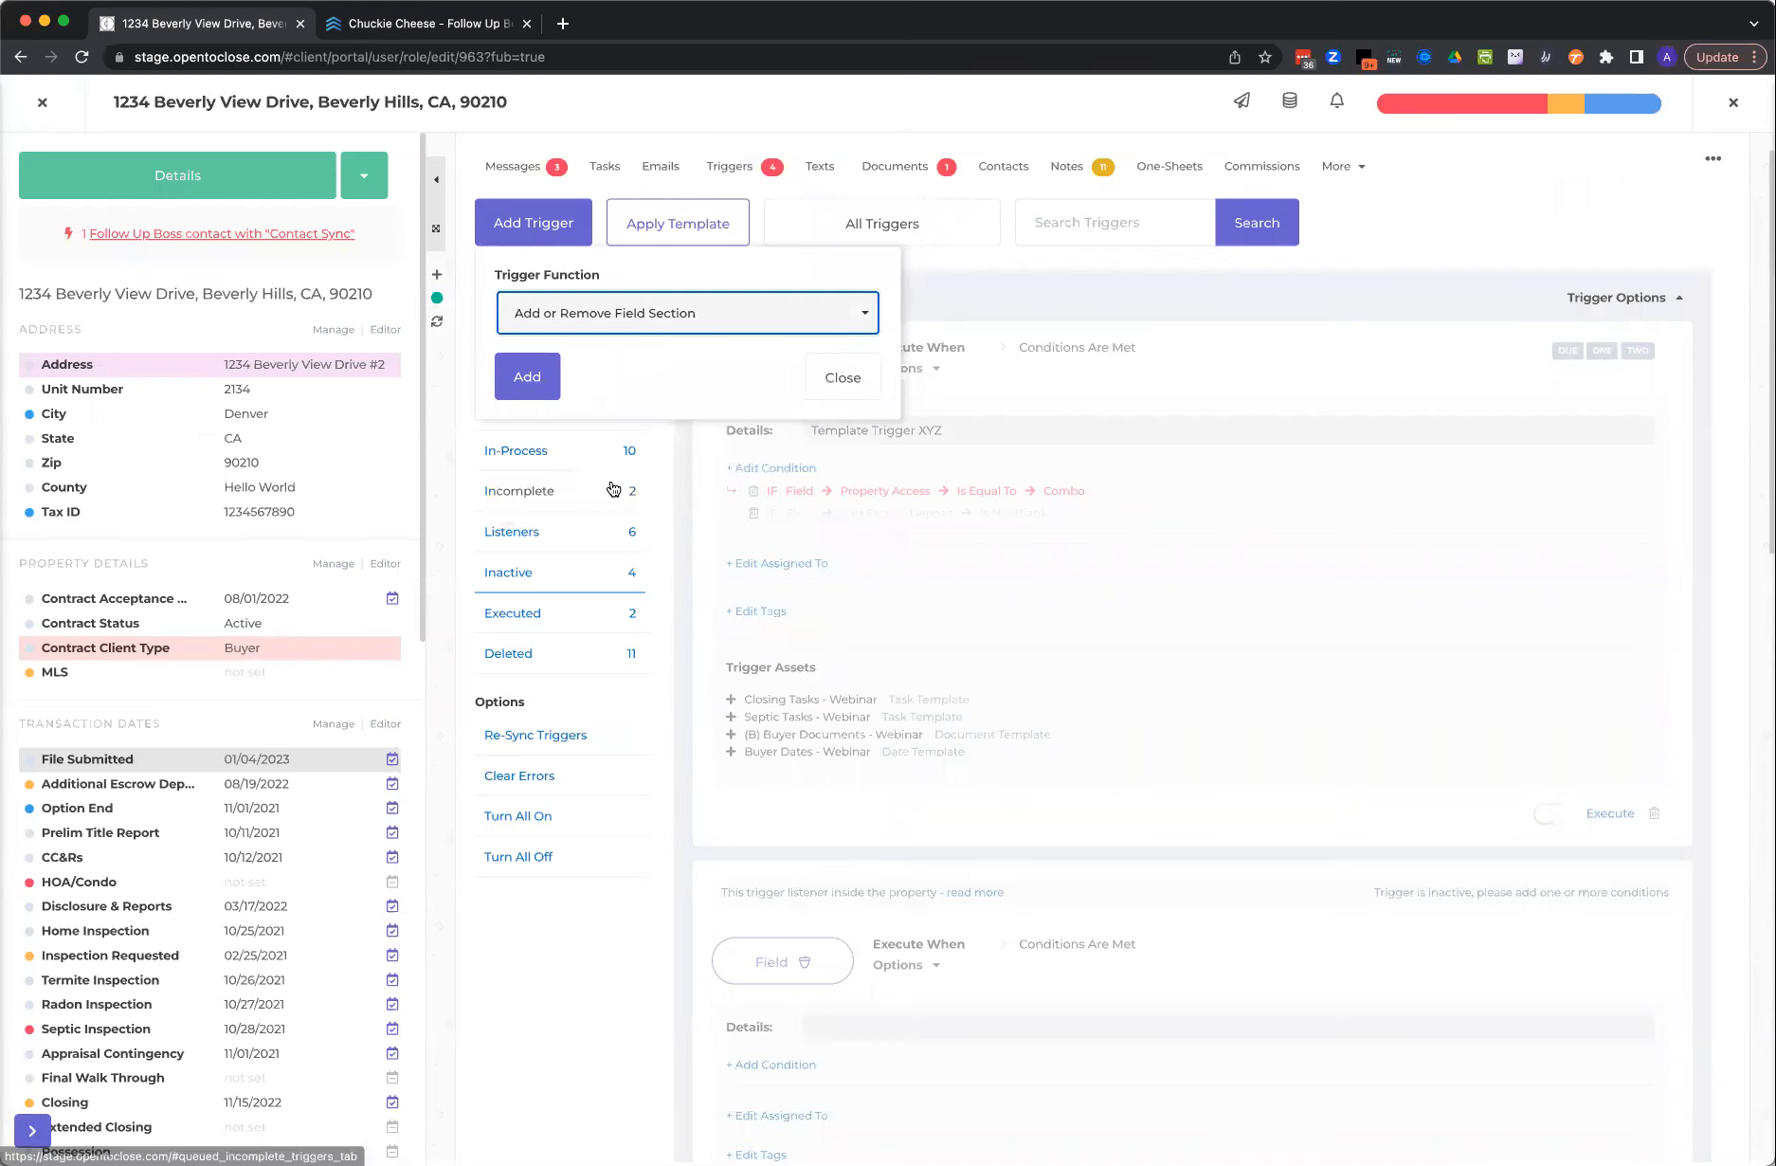
pyautogui.click(540, 380)
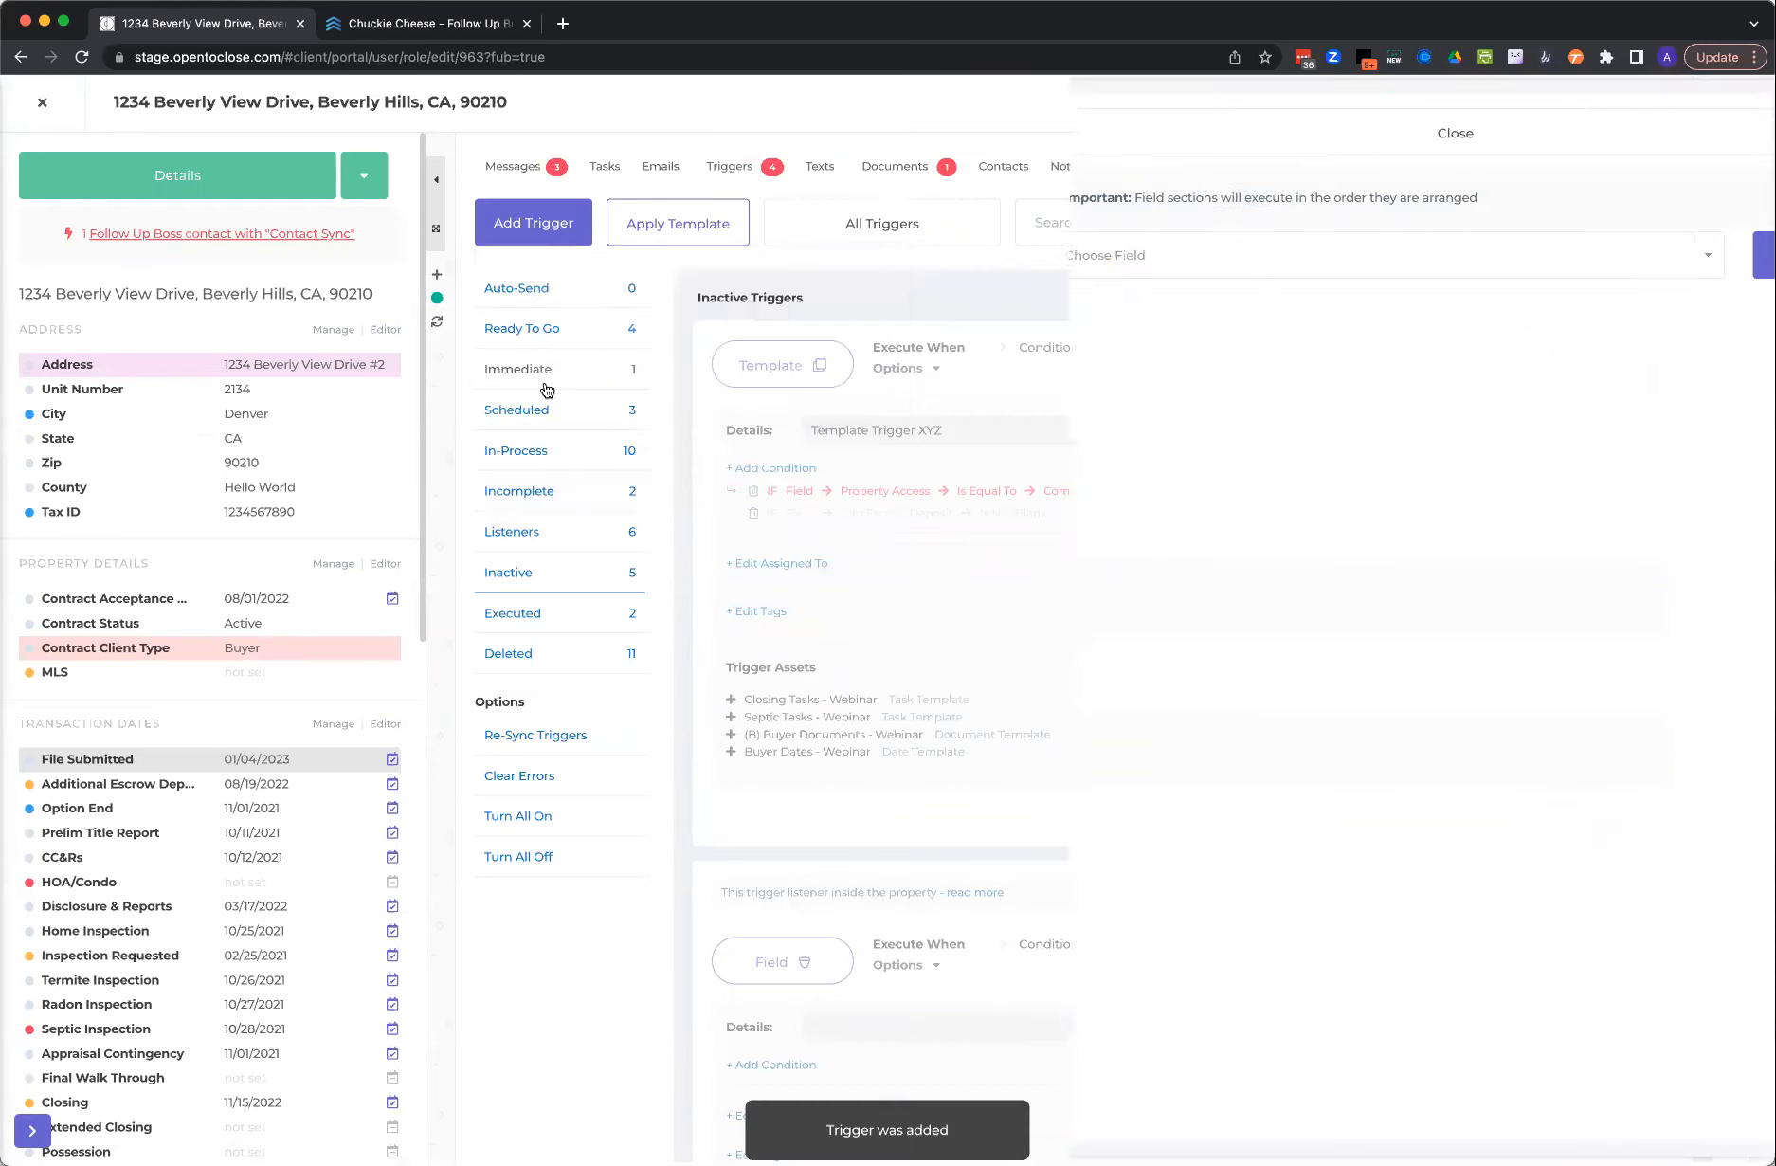
# - Add the Well field section to the second trigger with its action set to Remove, and close the settings
pyautogui.click(1064, 275)
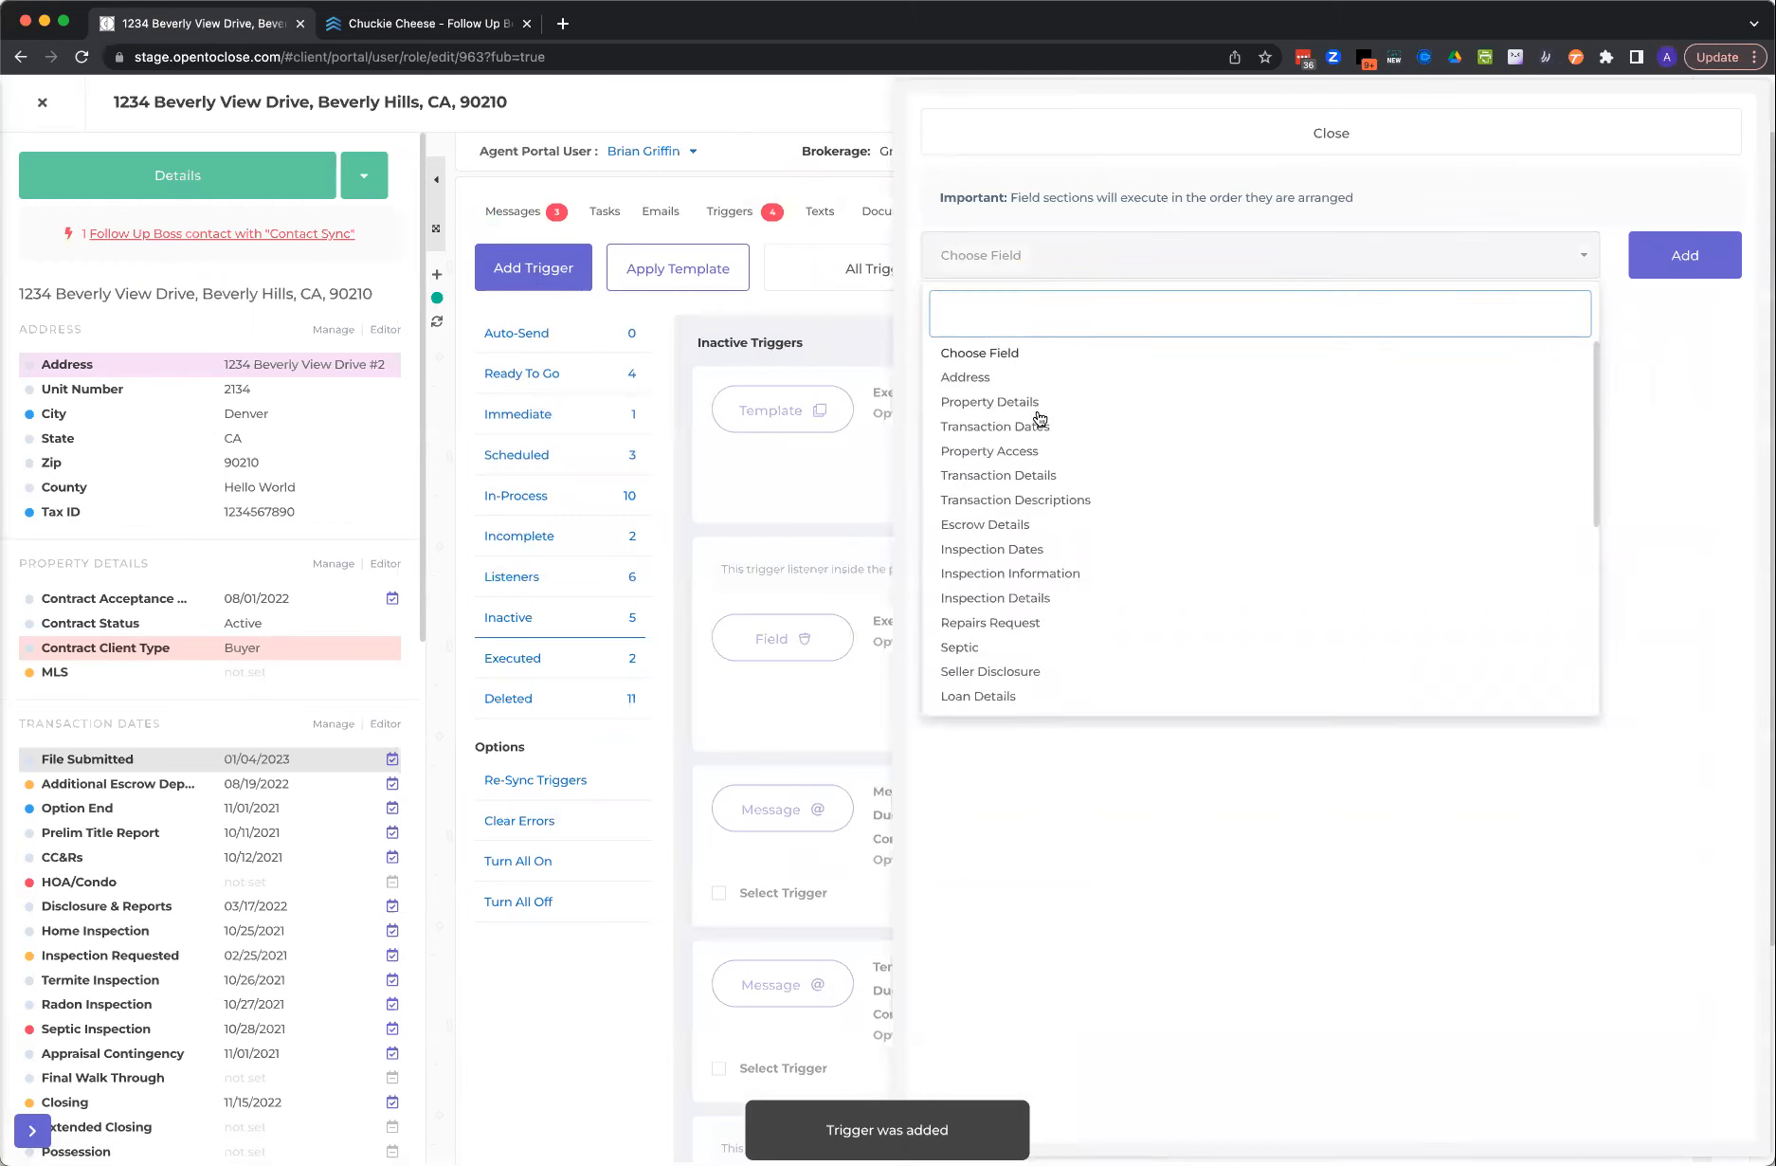
pyautogui.scroll(-5, 974, 650)
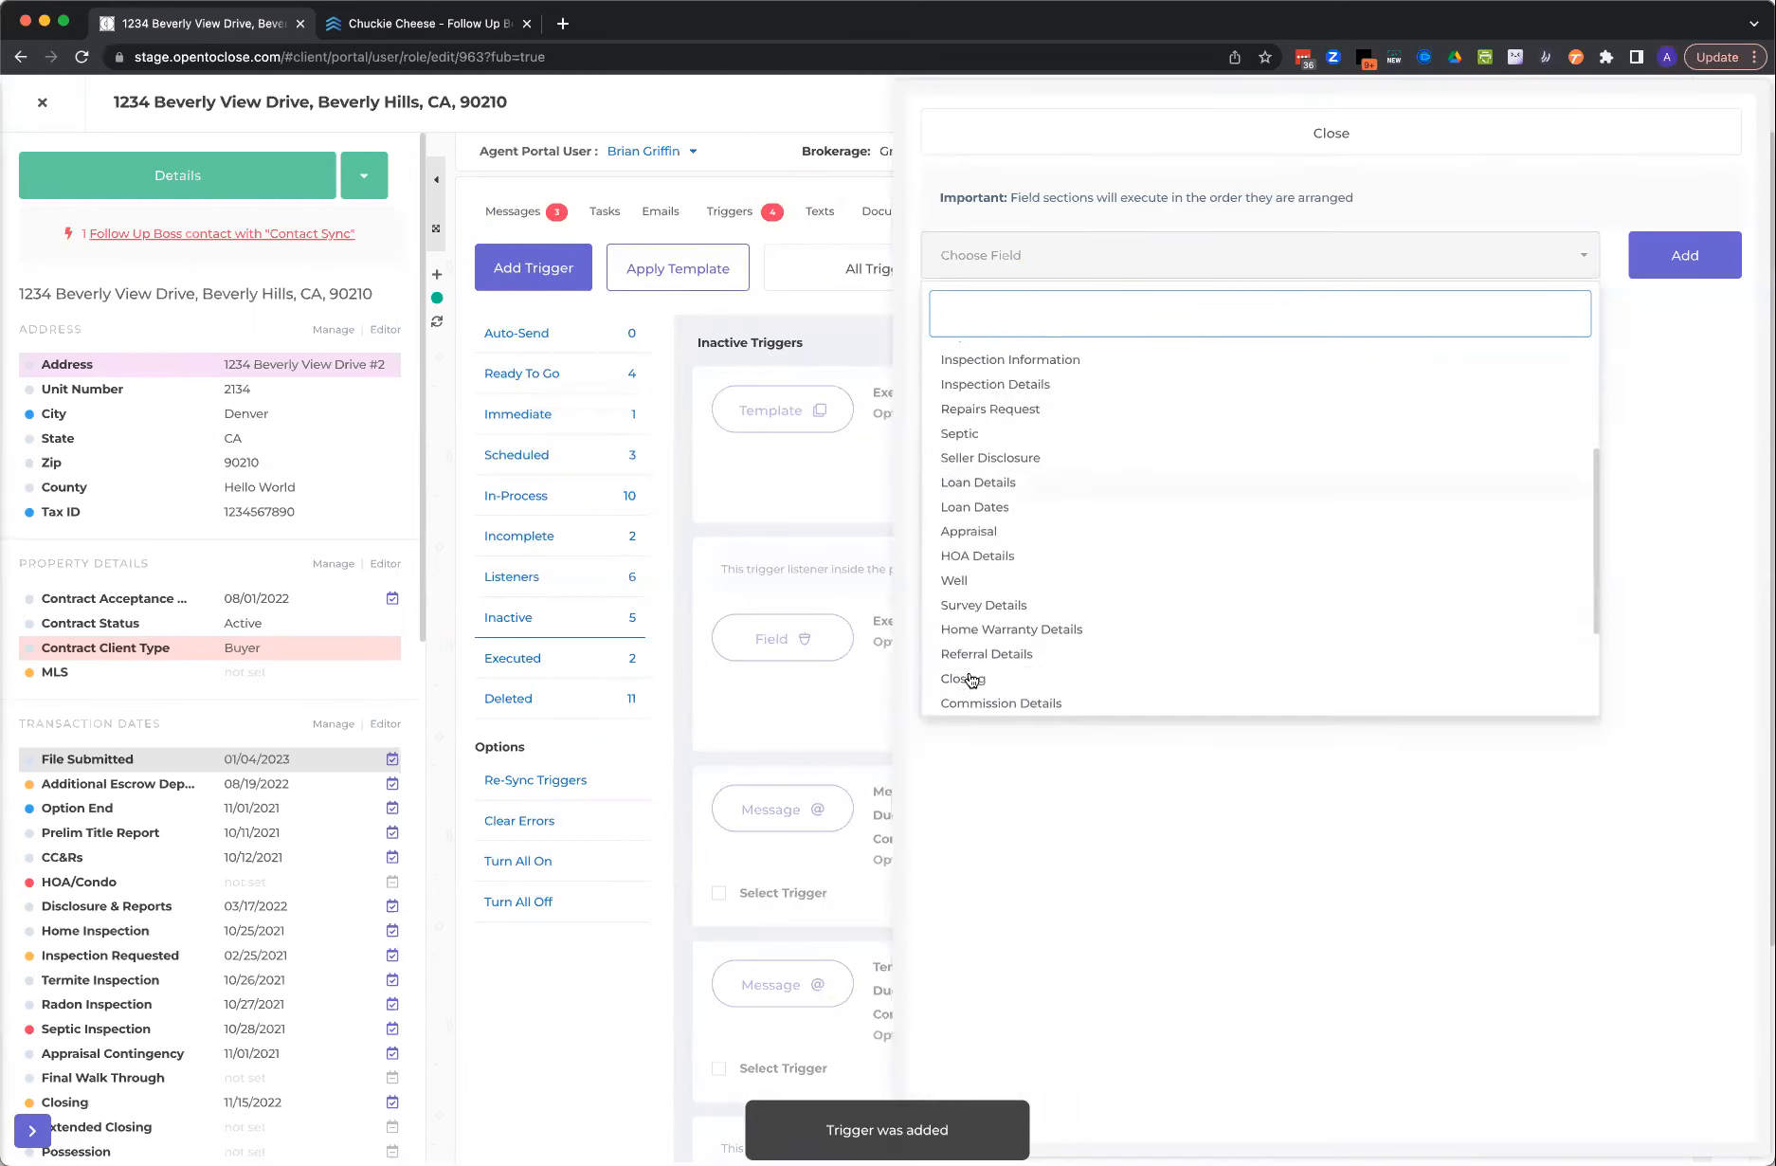
pyautogui.click(967, 554)
pyautogui.click(1667, 232)
pyautogui.click(1648, 329)
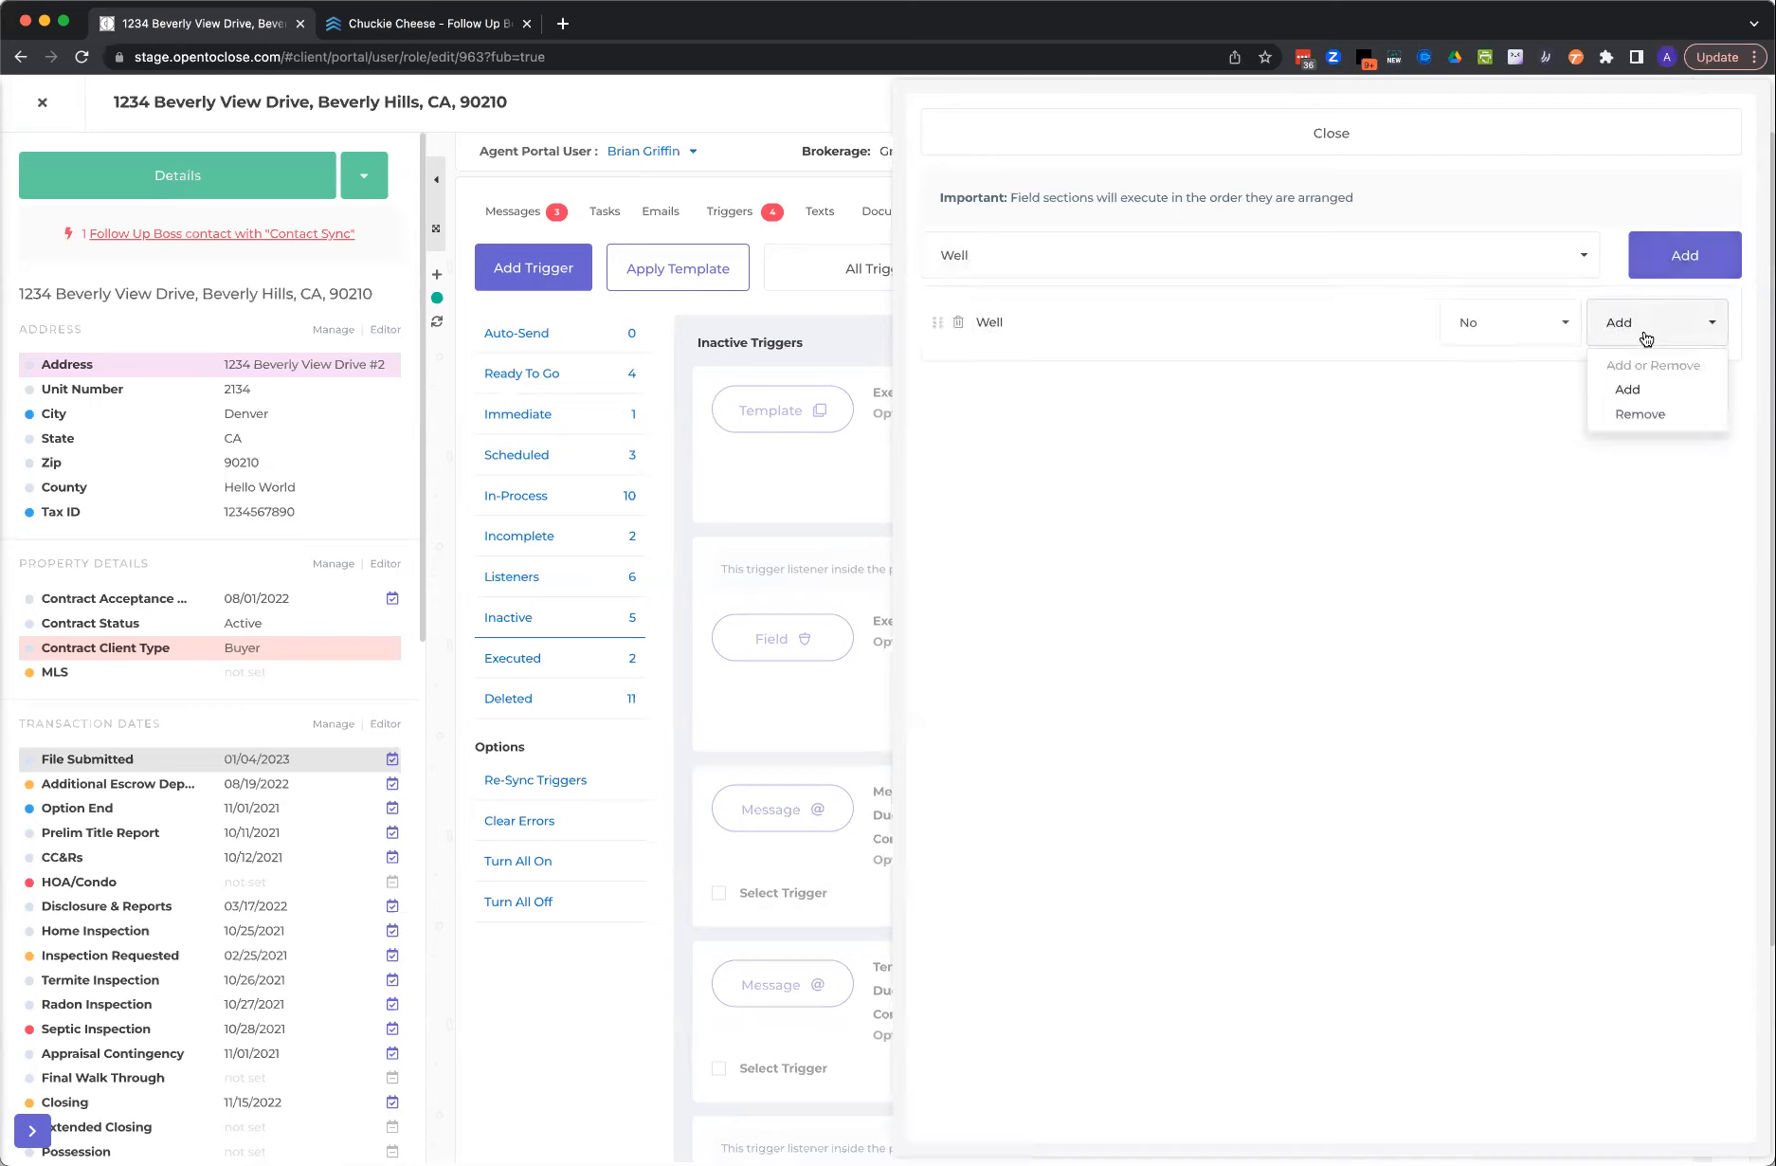
pyautogui.click(1633, 417)
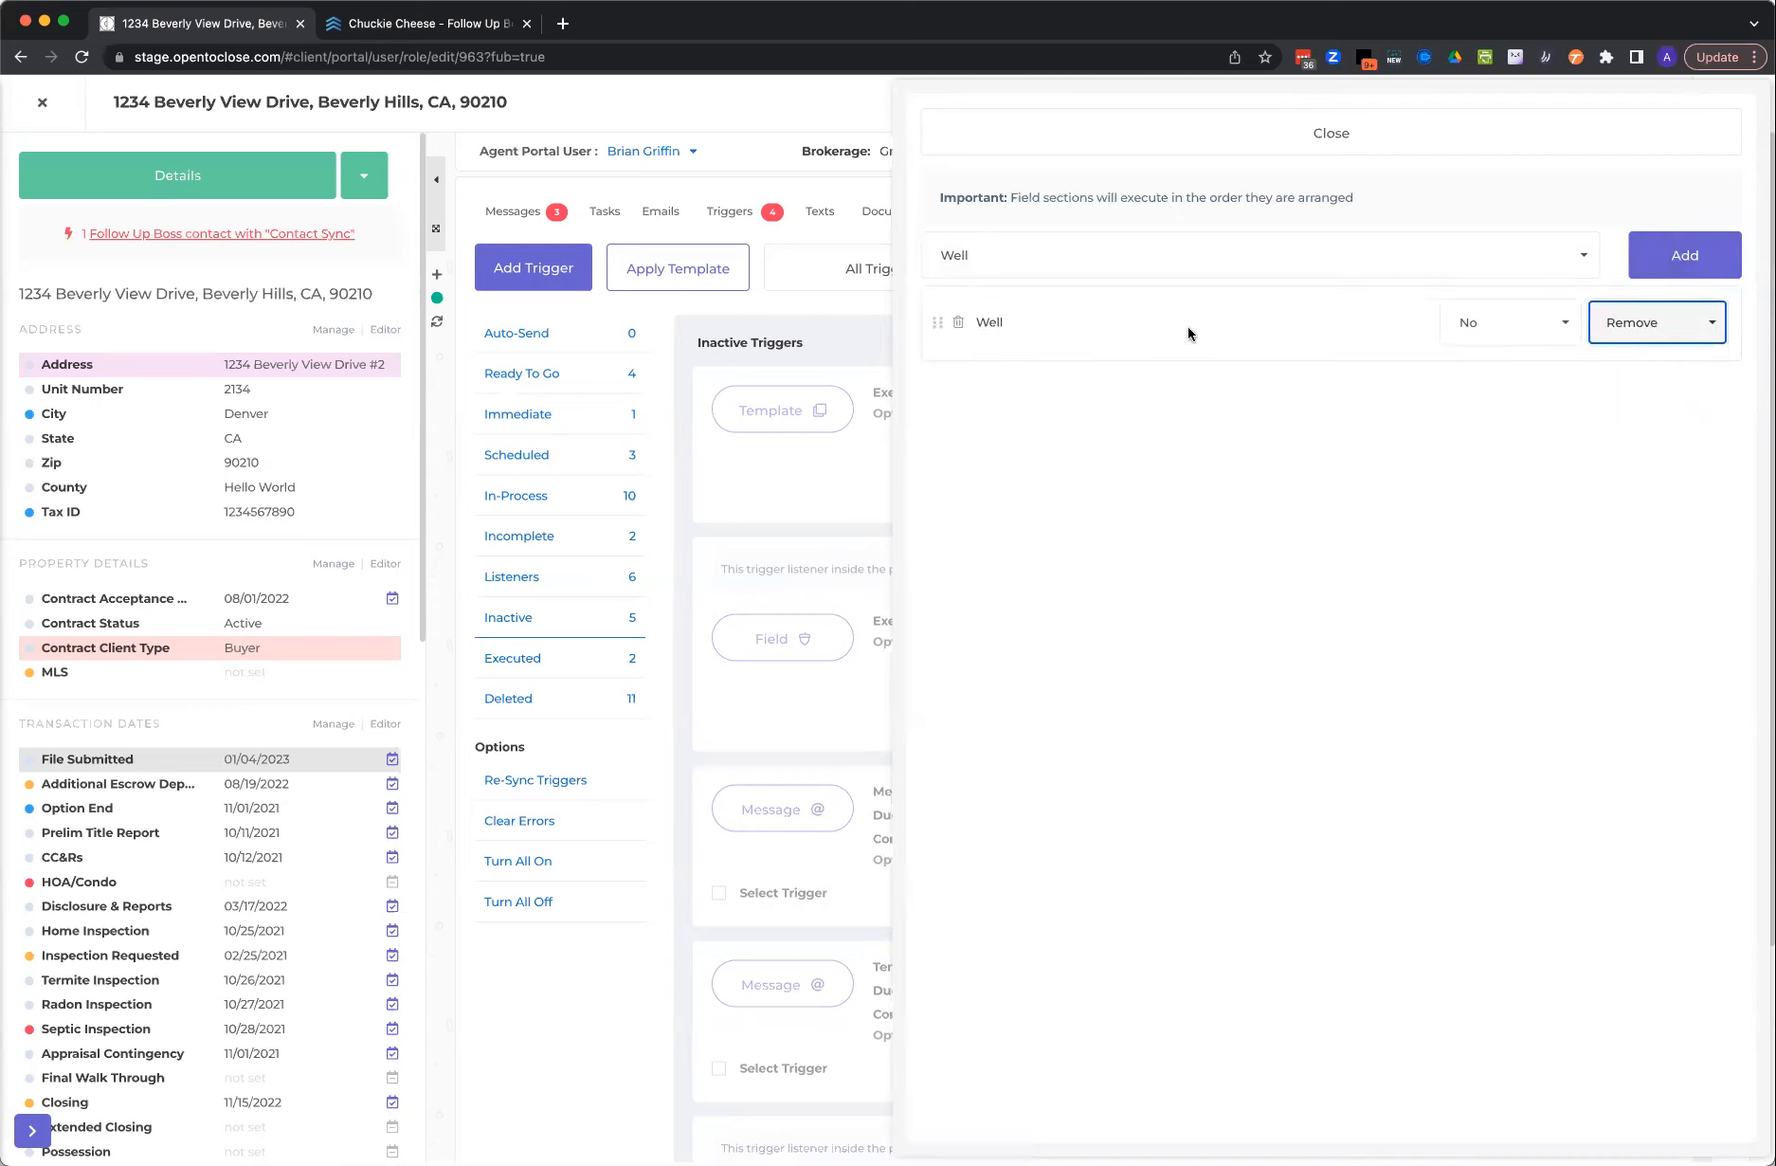
pyautogui.click(1232, 145)
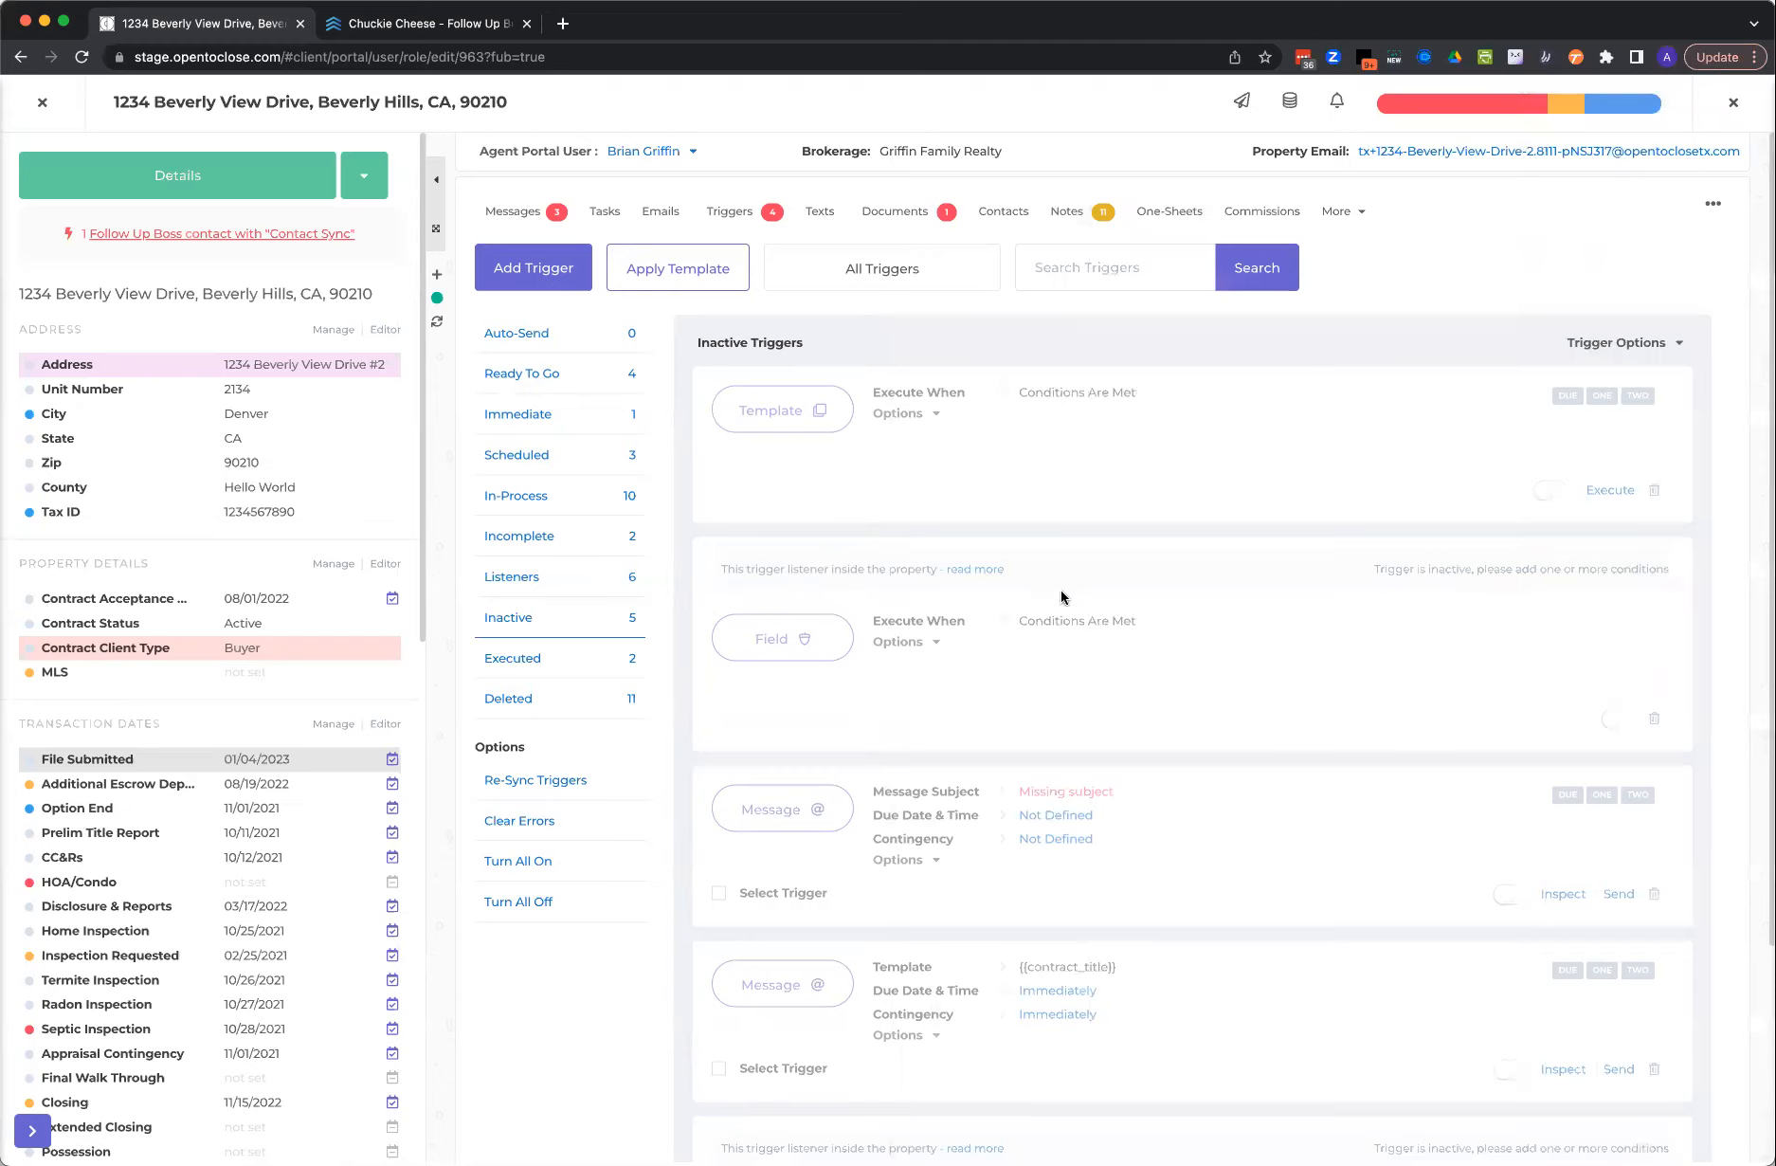
# - Expand the inactive triggers' details and turn on the trigger that removes Well and the message trigger just above it
pyautogui.scroll(-3, 1062, 597)
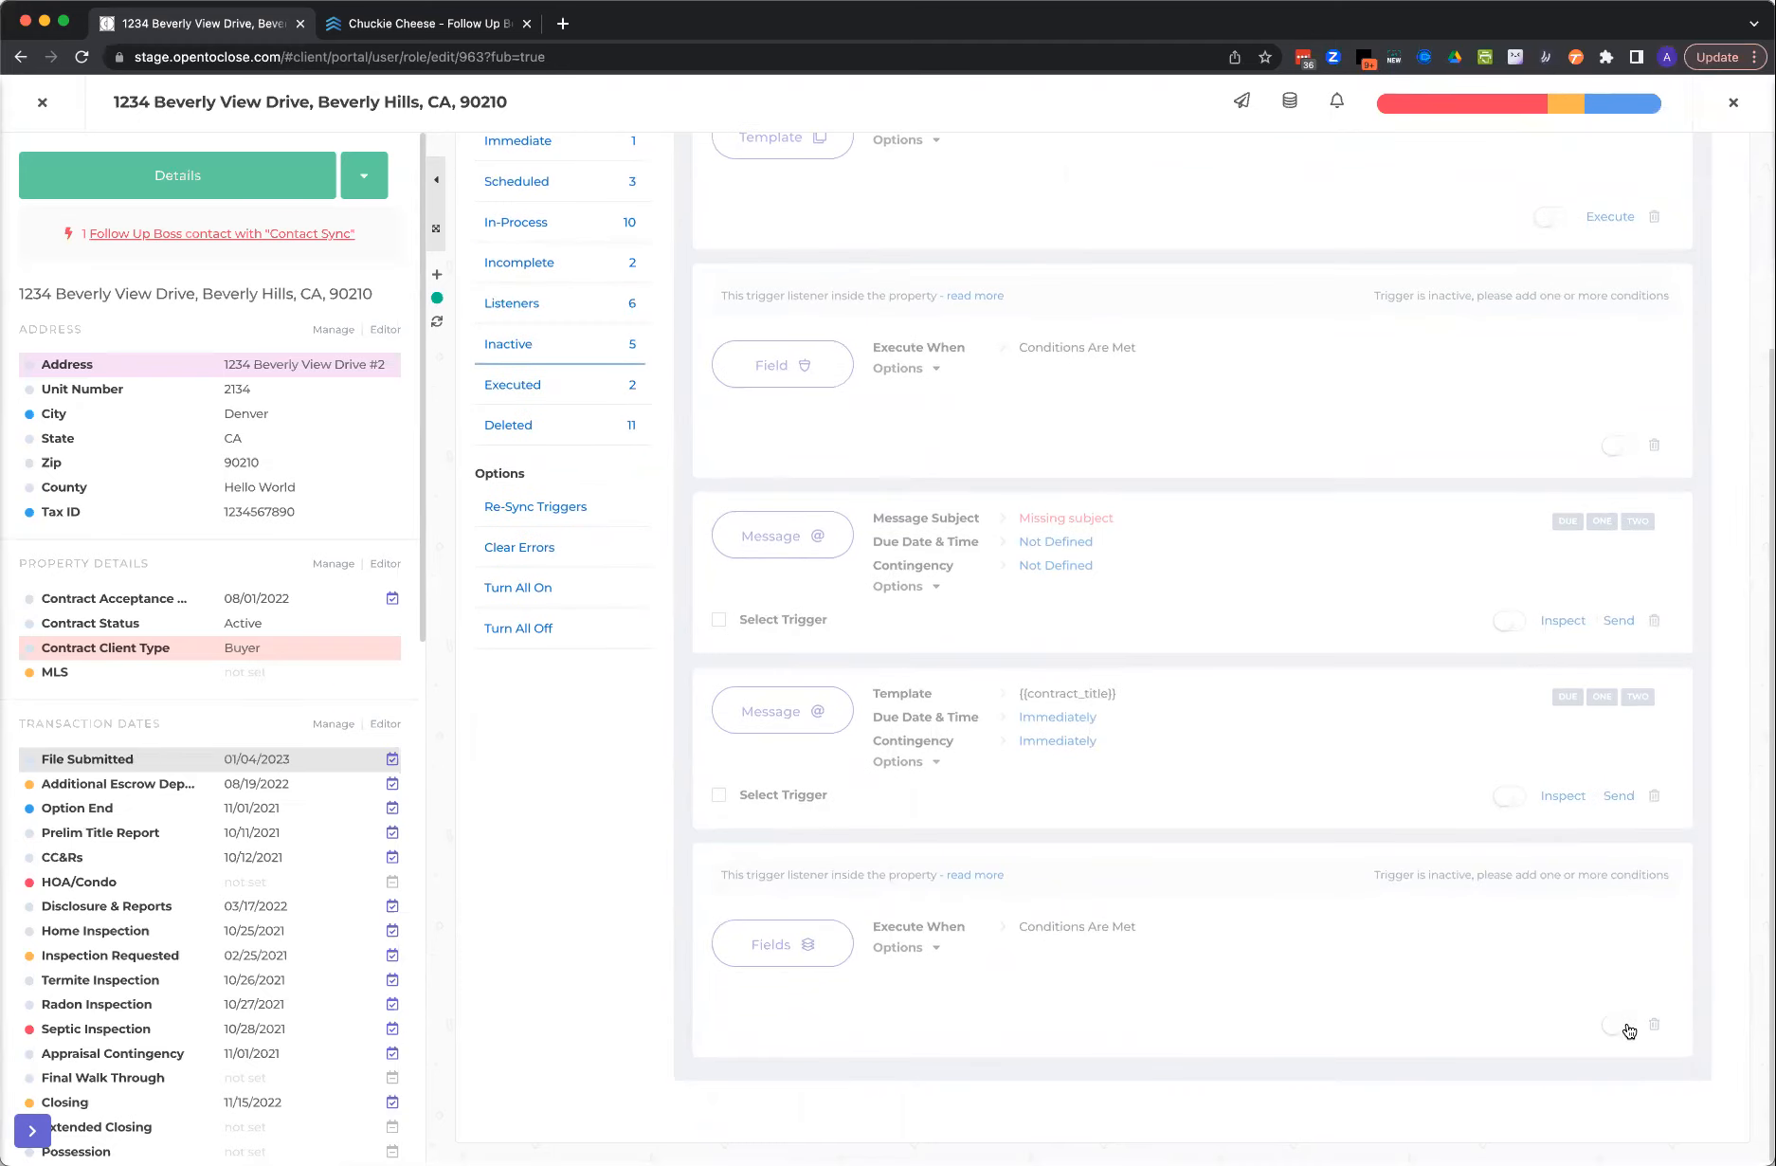
pyautogui.scroll(3, 1177, 622)
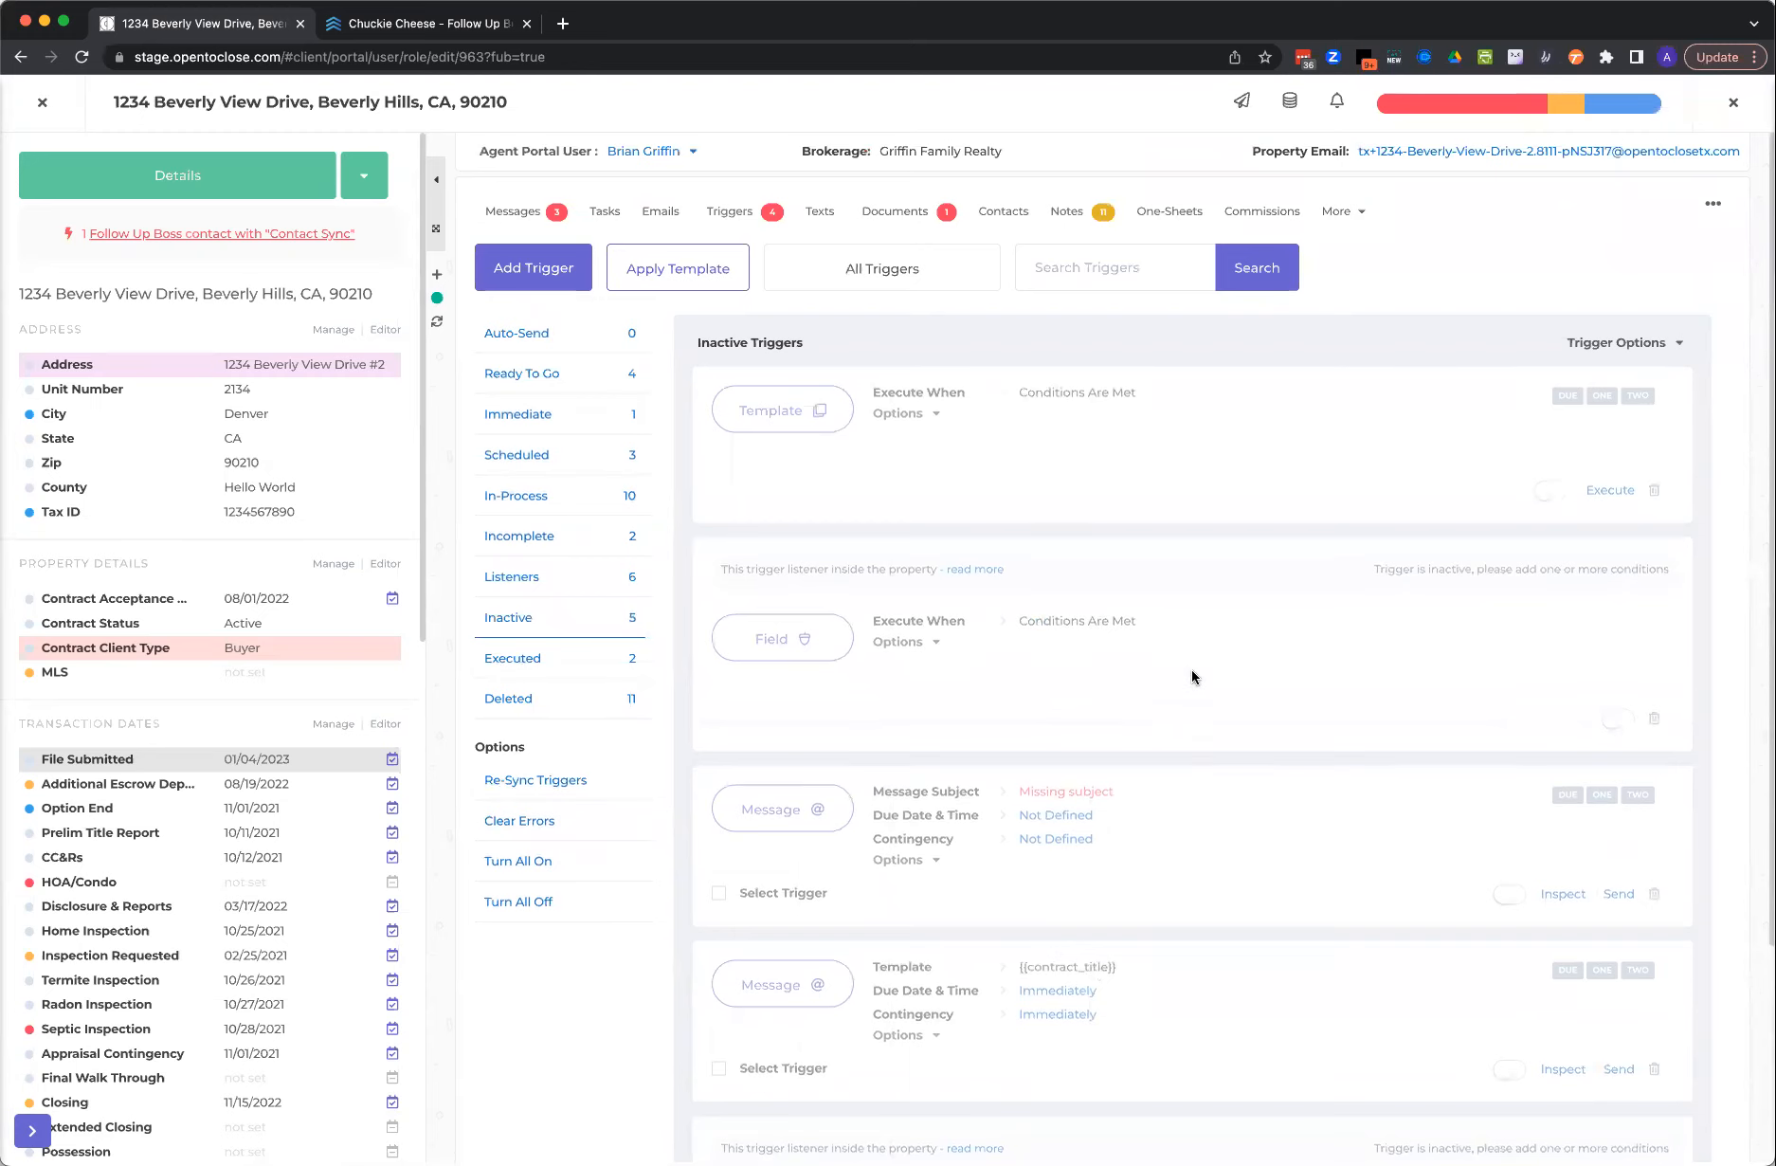
pyautogui.click(1617, 343)
pyautogui.scroll(-5, 1161, 717)
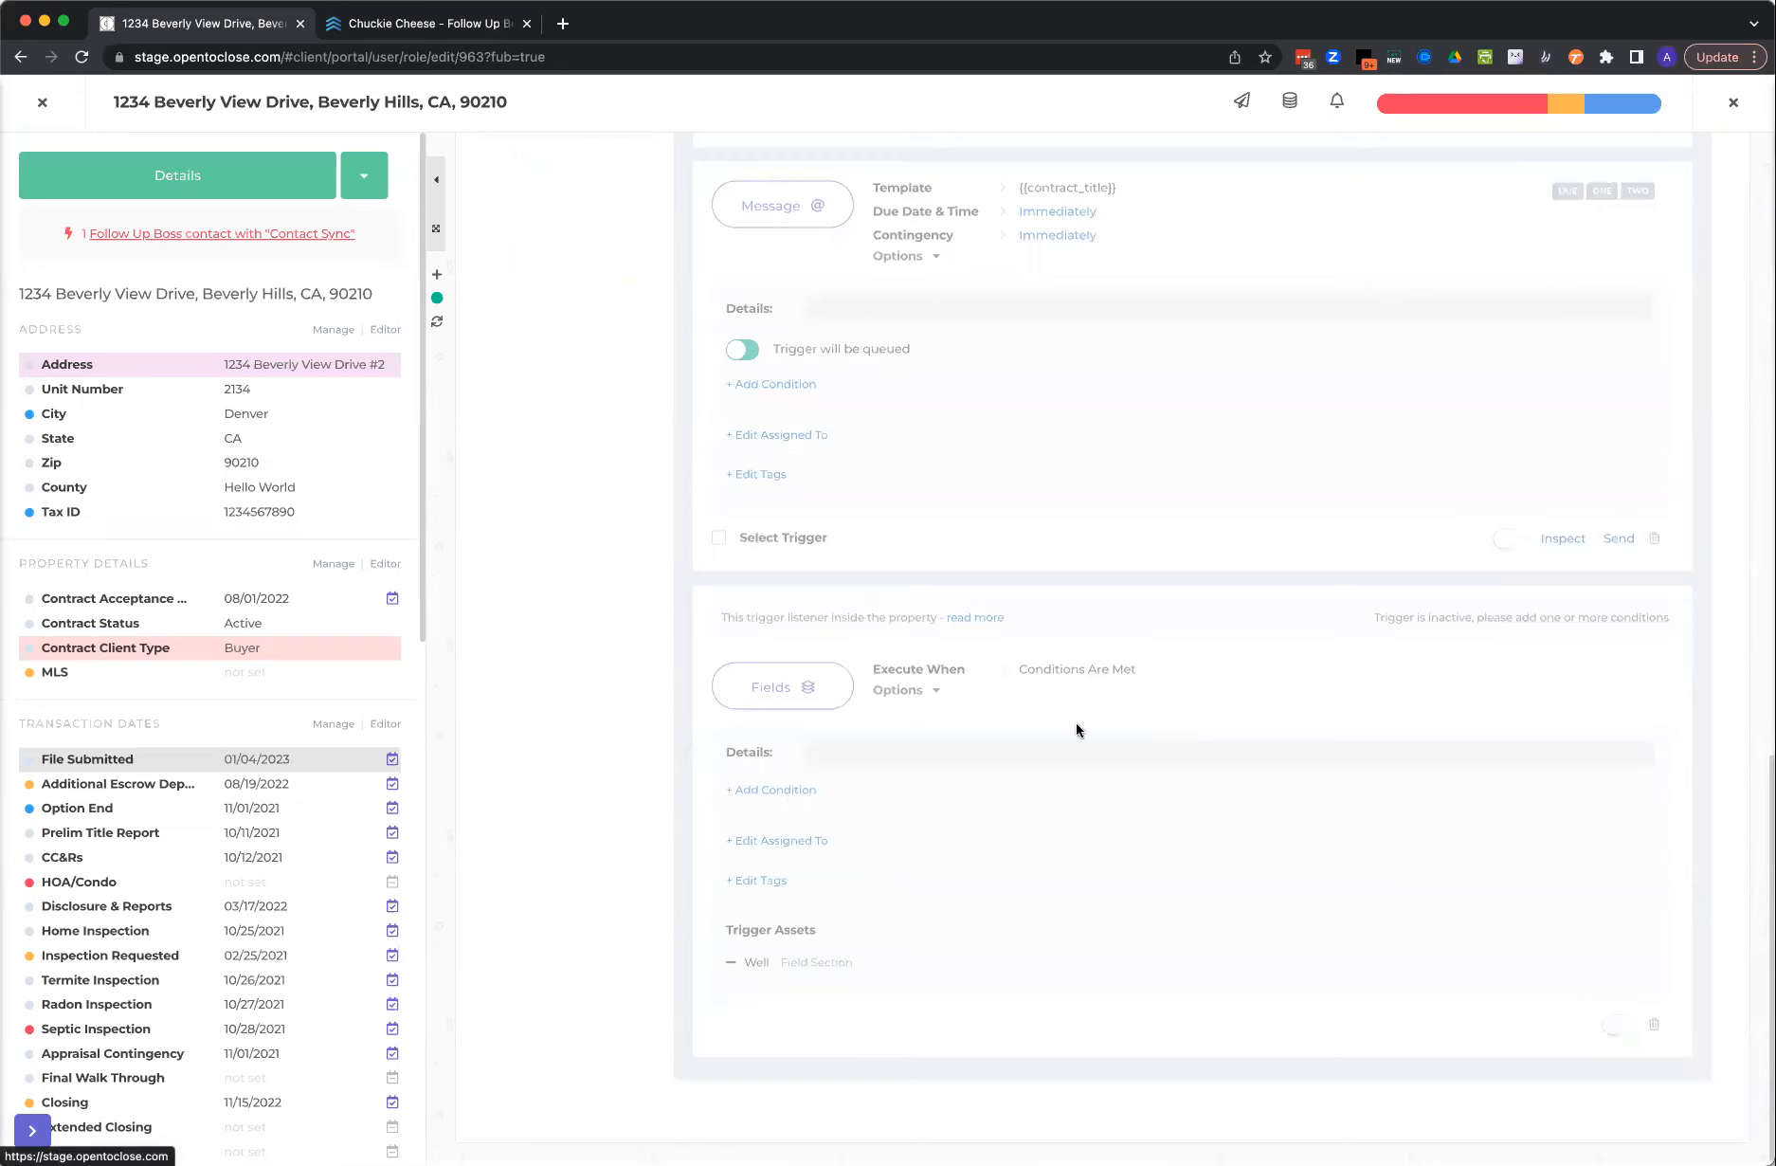
pyautogui.click(1617, 1027)
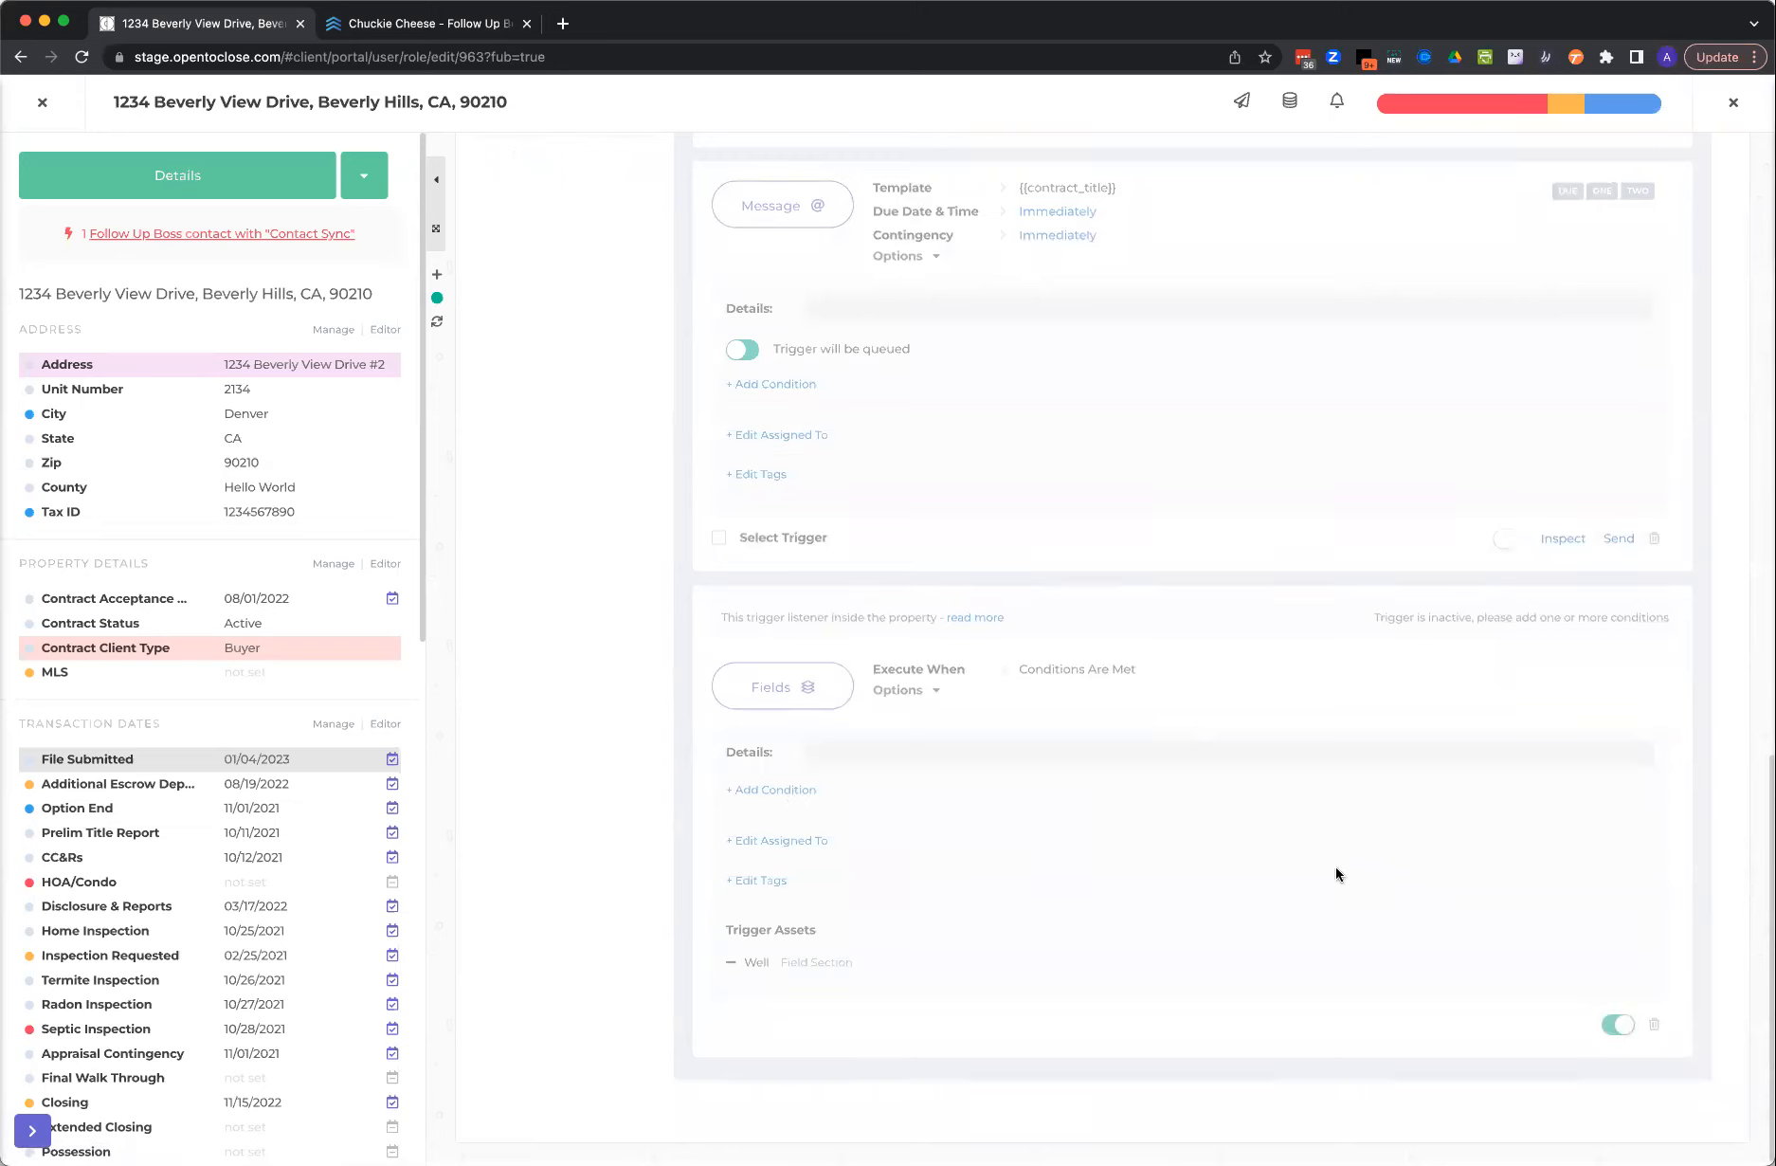
pyautogui.click(1509, 539)
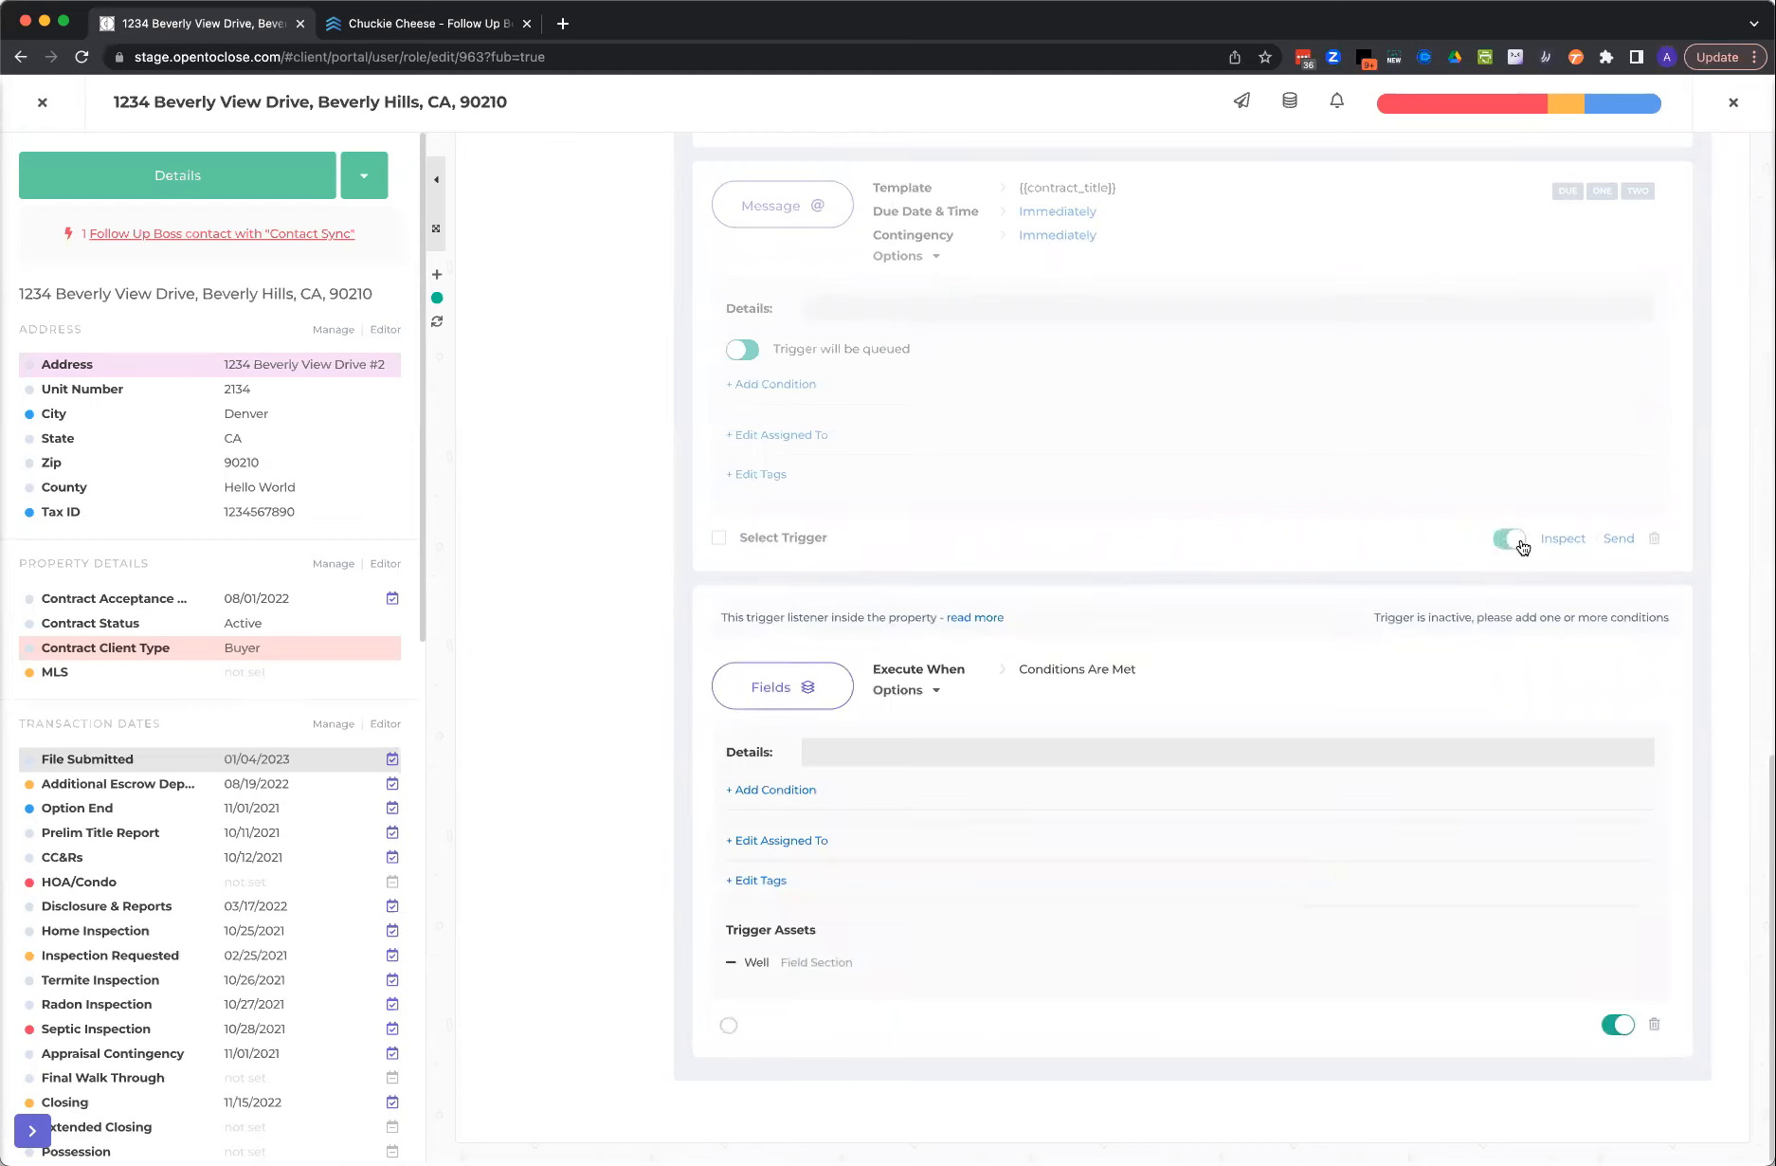
# - Check the field section settings of the trigger that removes Well, and start a condition of type Property Field on it
pyautogui.click(796, 682)
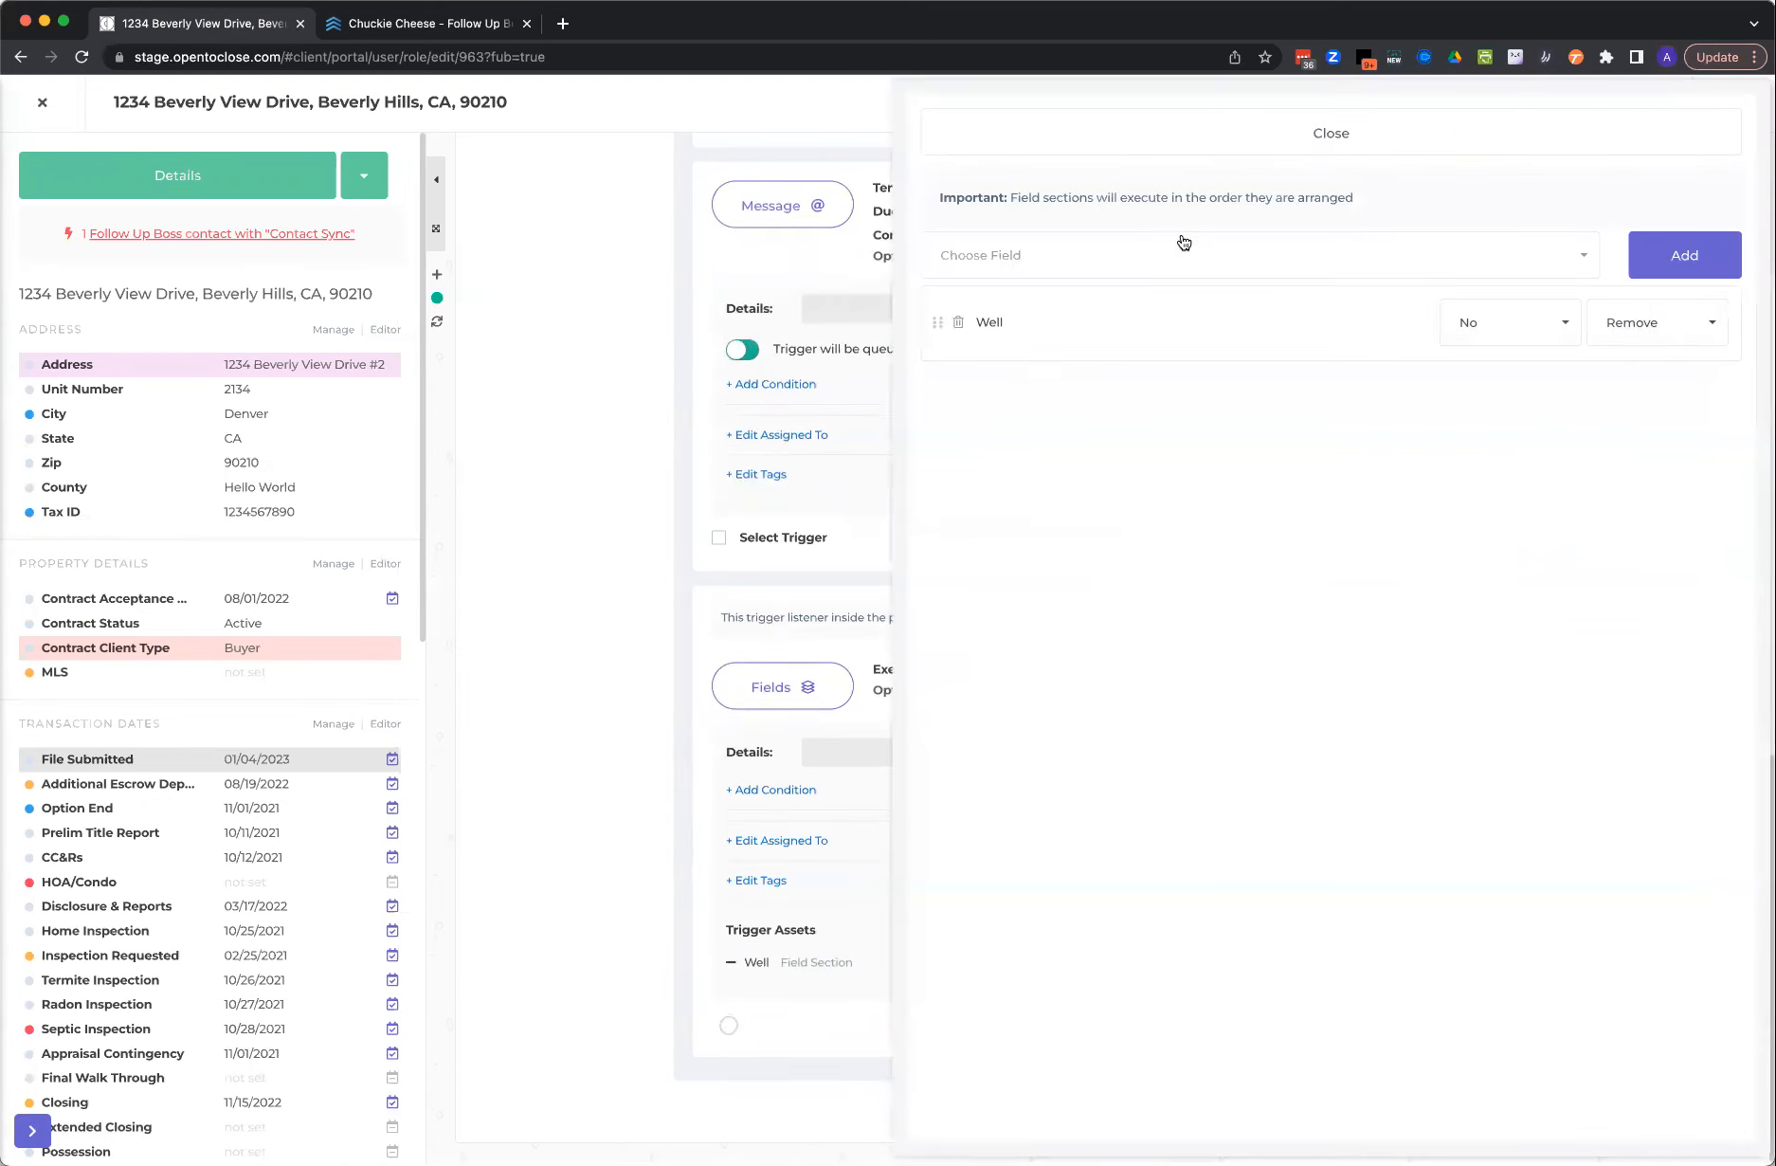
pyautogui.click(1185, 144)
pyautogui.click(796, 790)
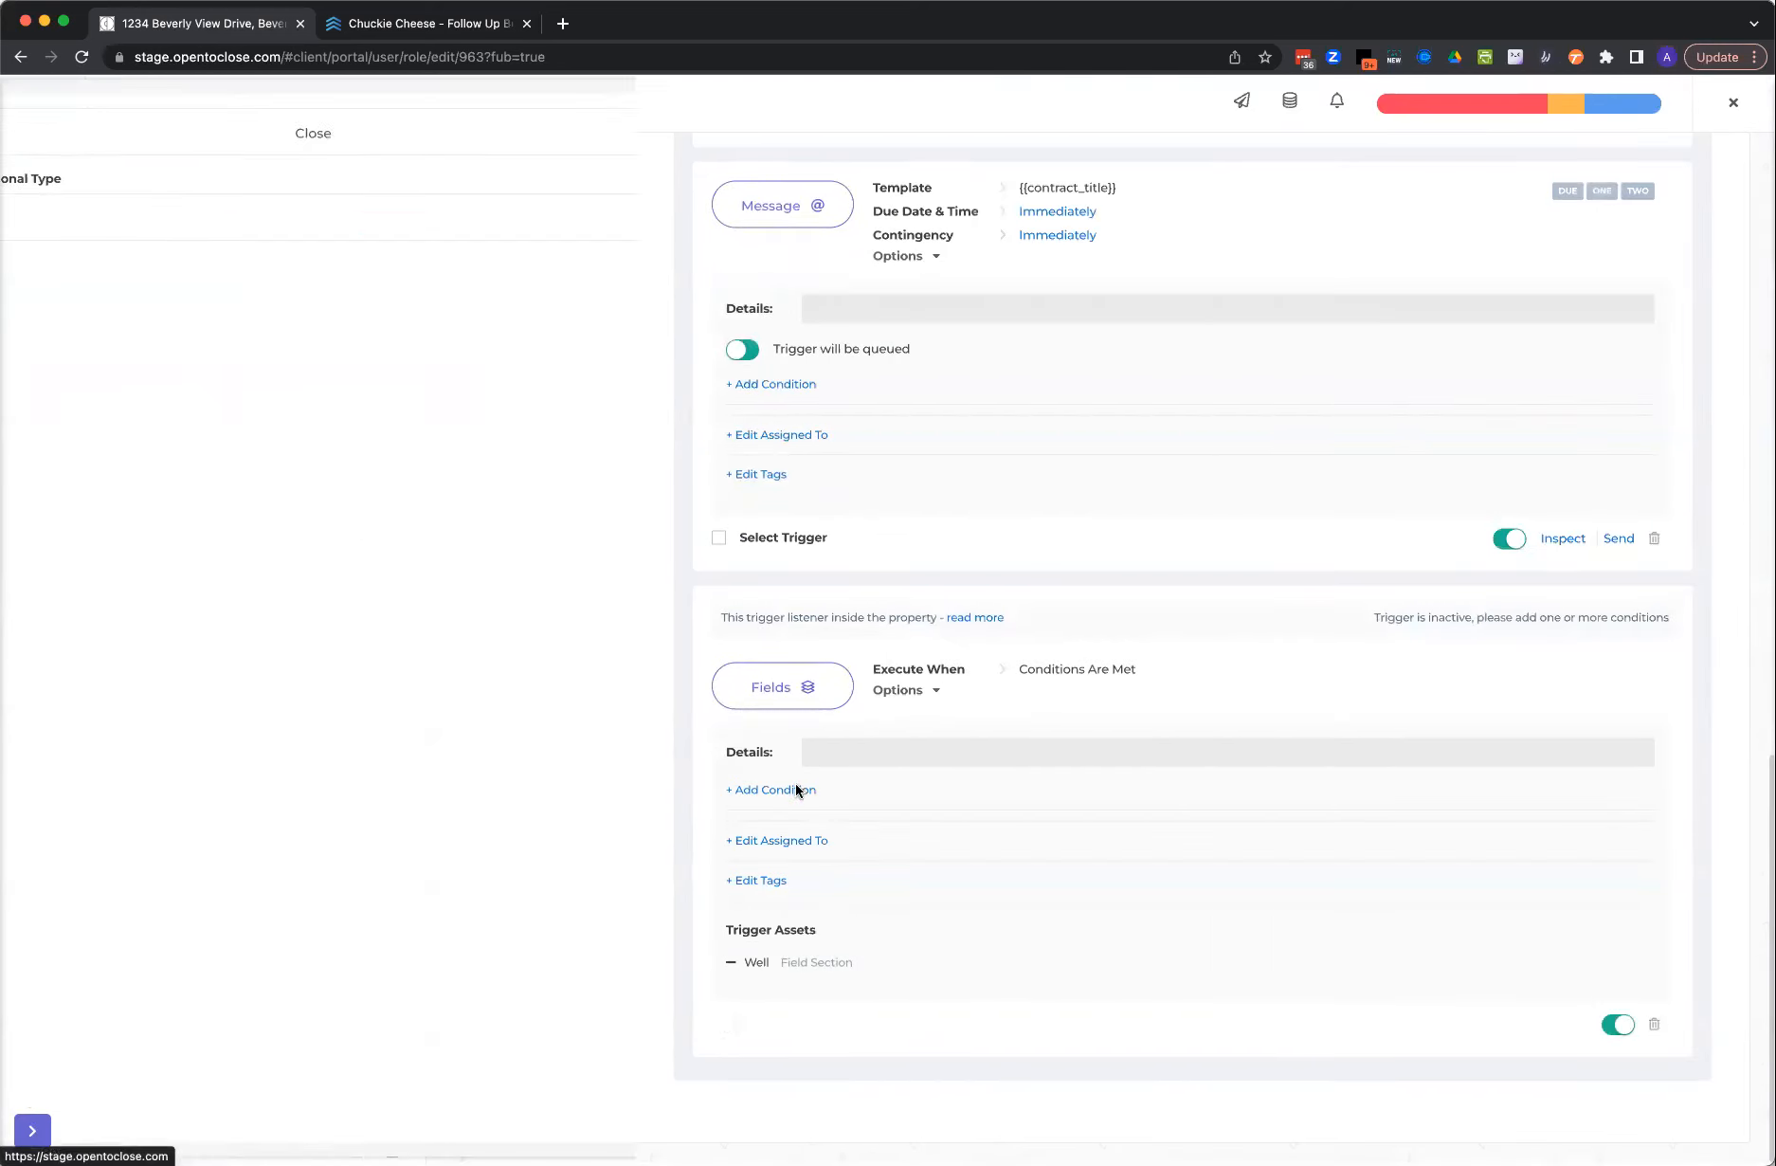
pyautogui.click(346, 242)
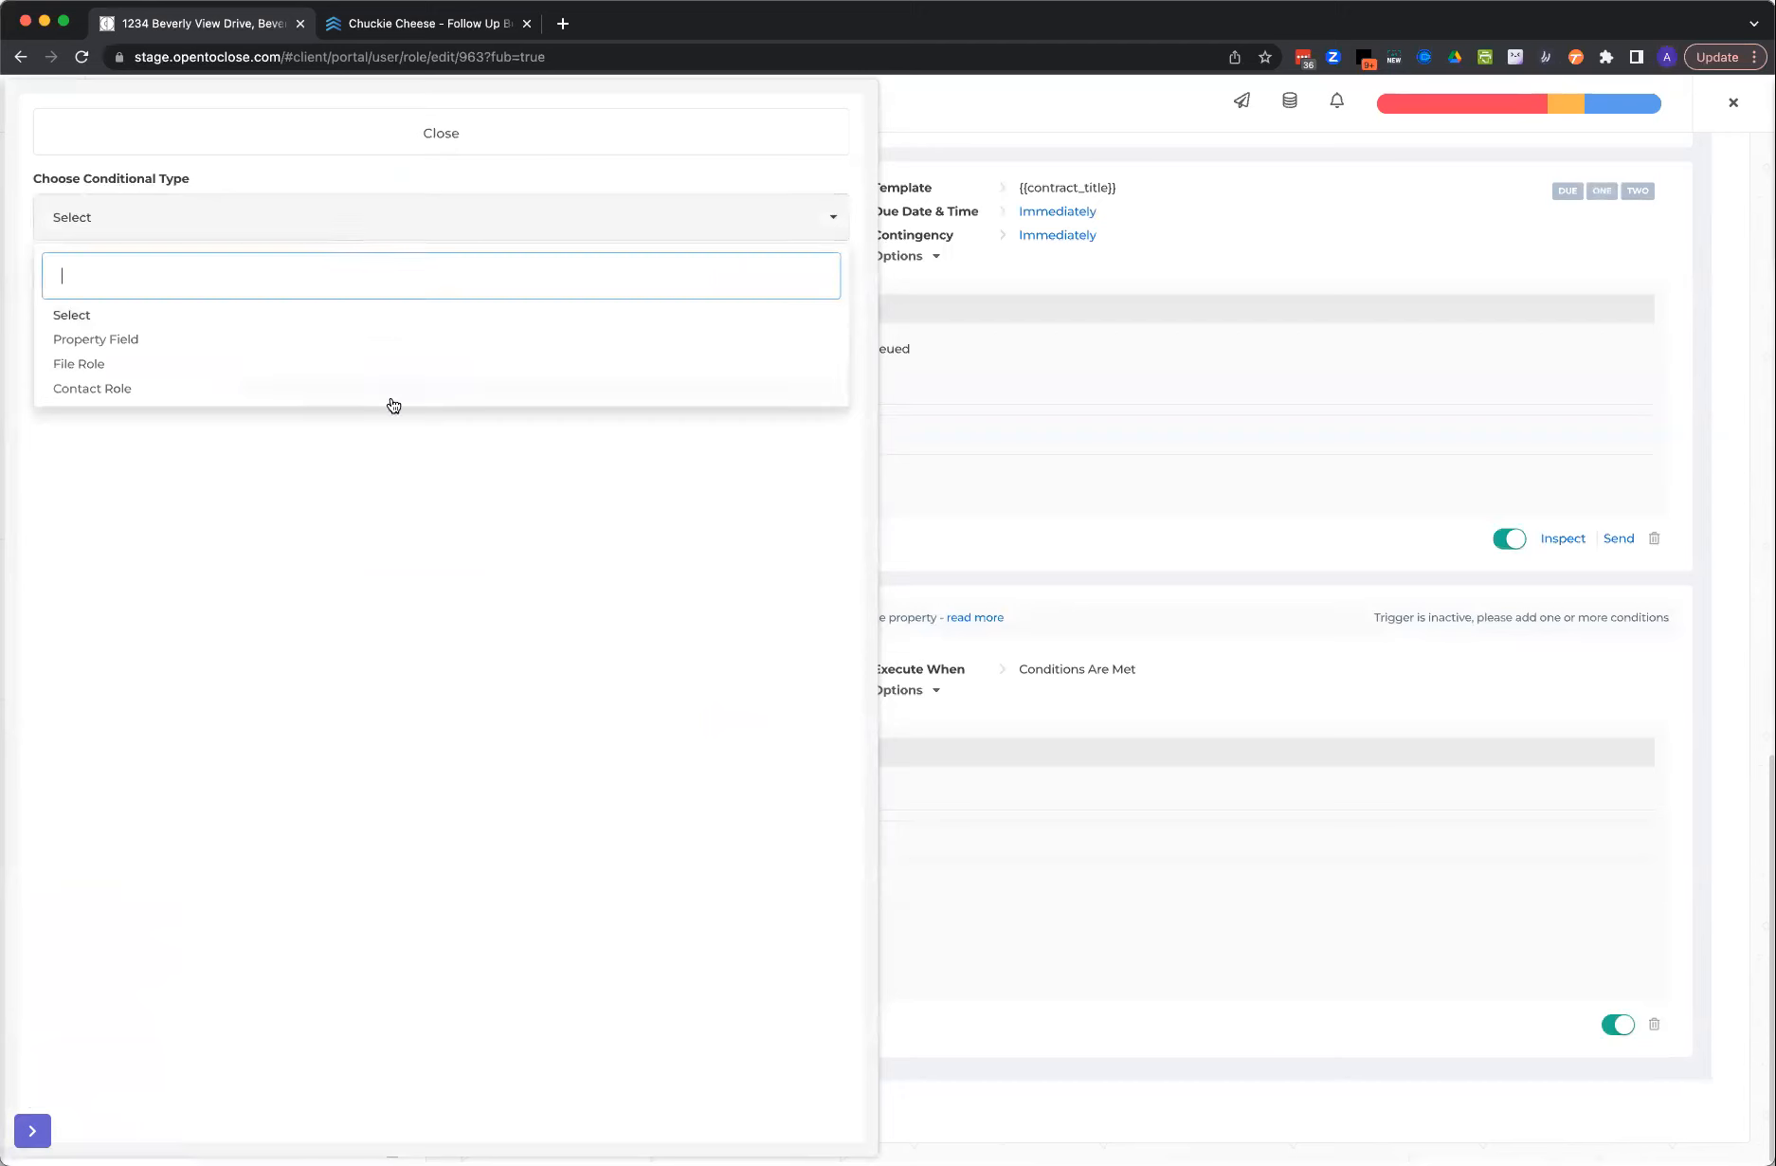
pyautogui.click(282, 341)
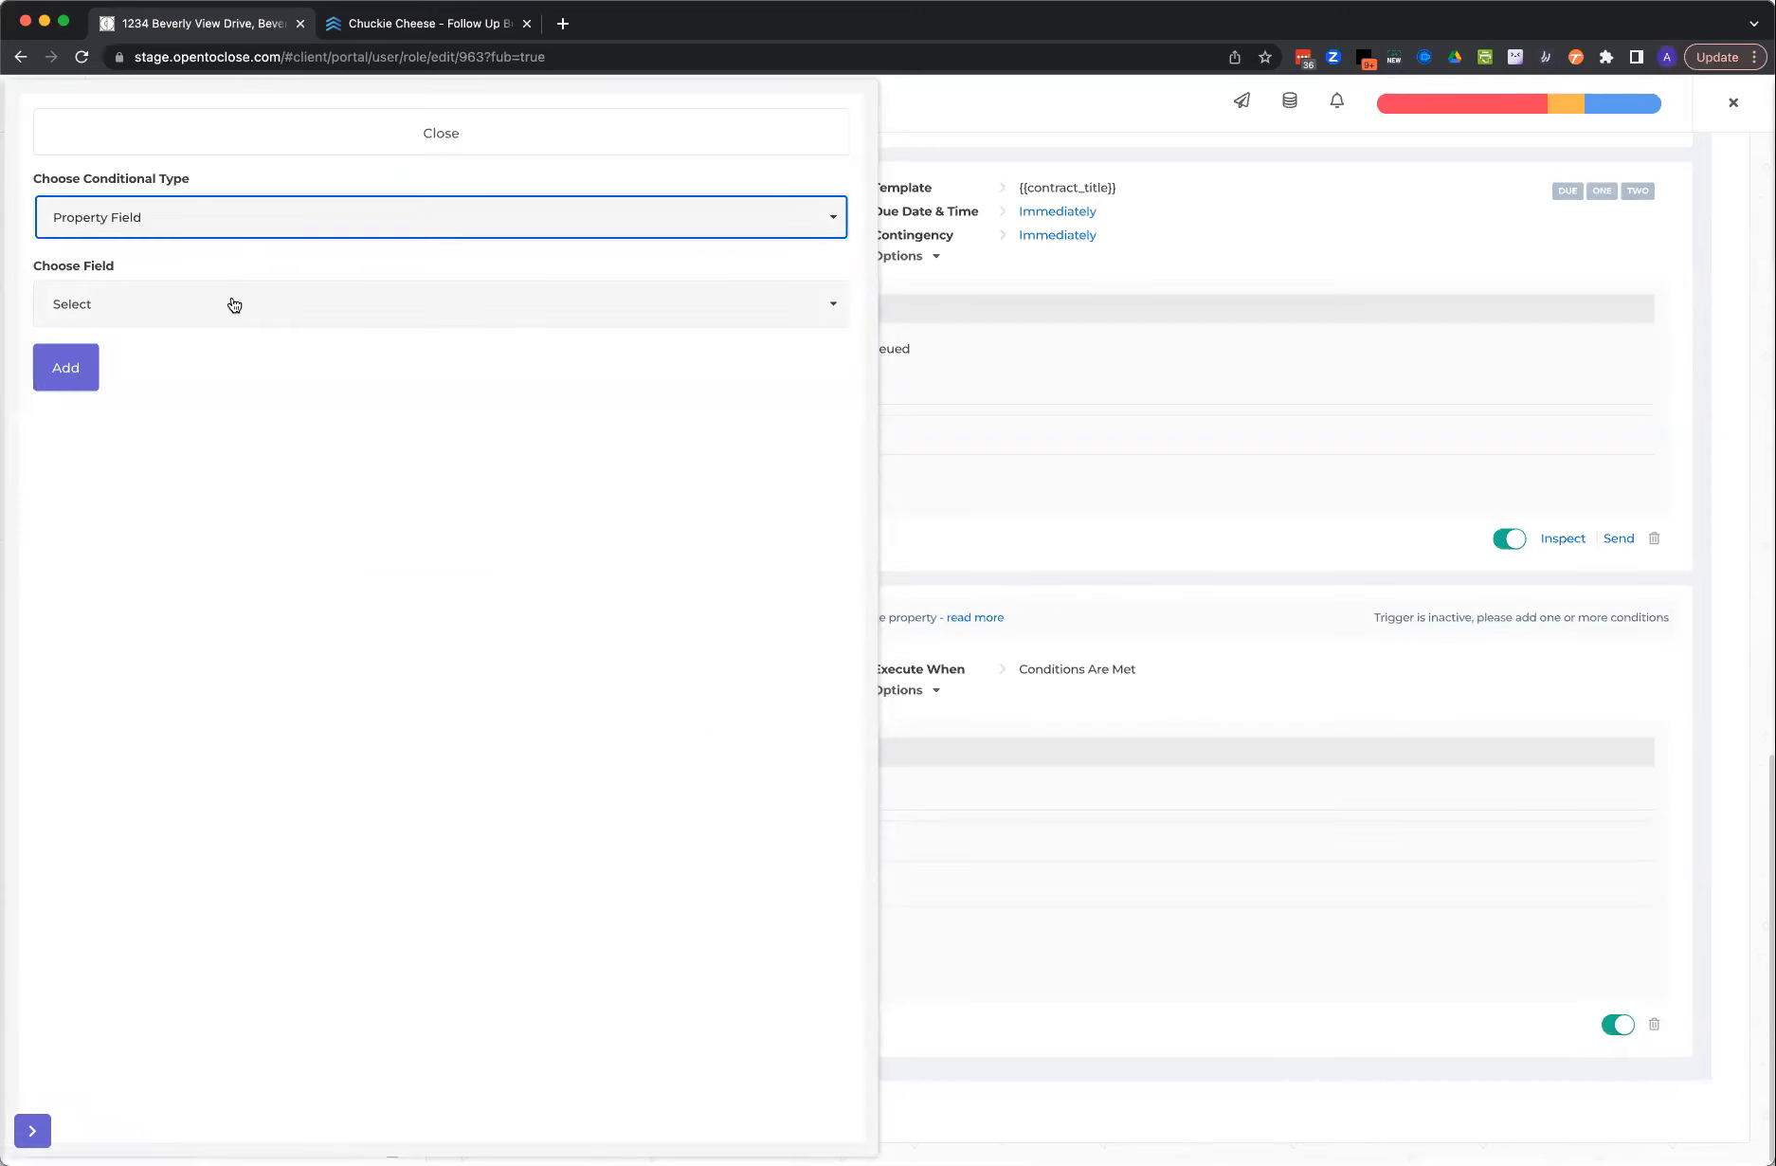
# - Search the condition's field choices for "well" and clear the search
pyautogui.click(233, 304)
pyautogui.write('well')
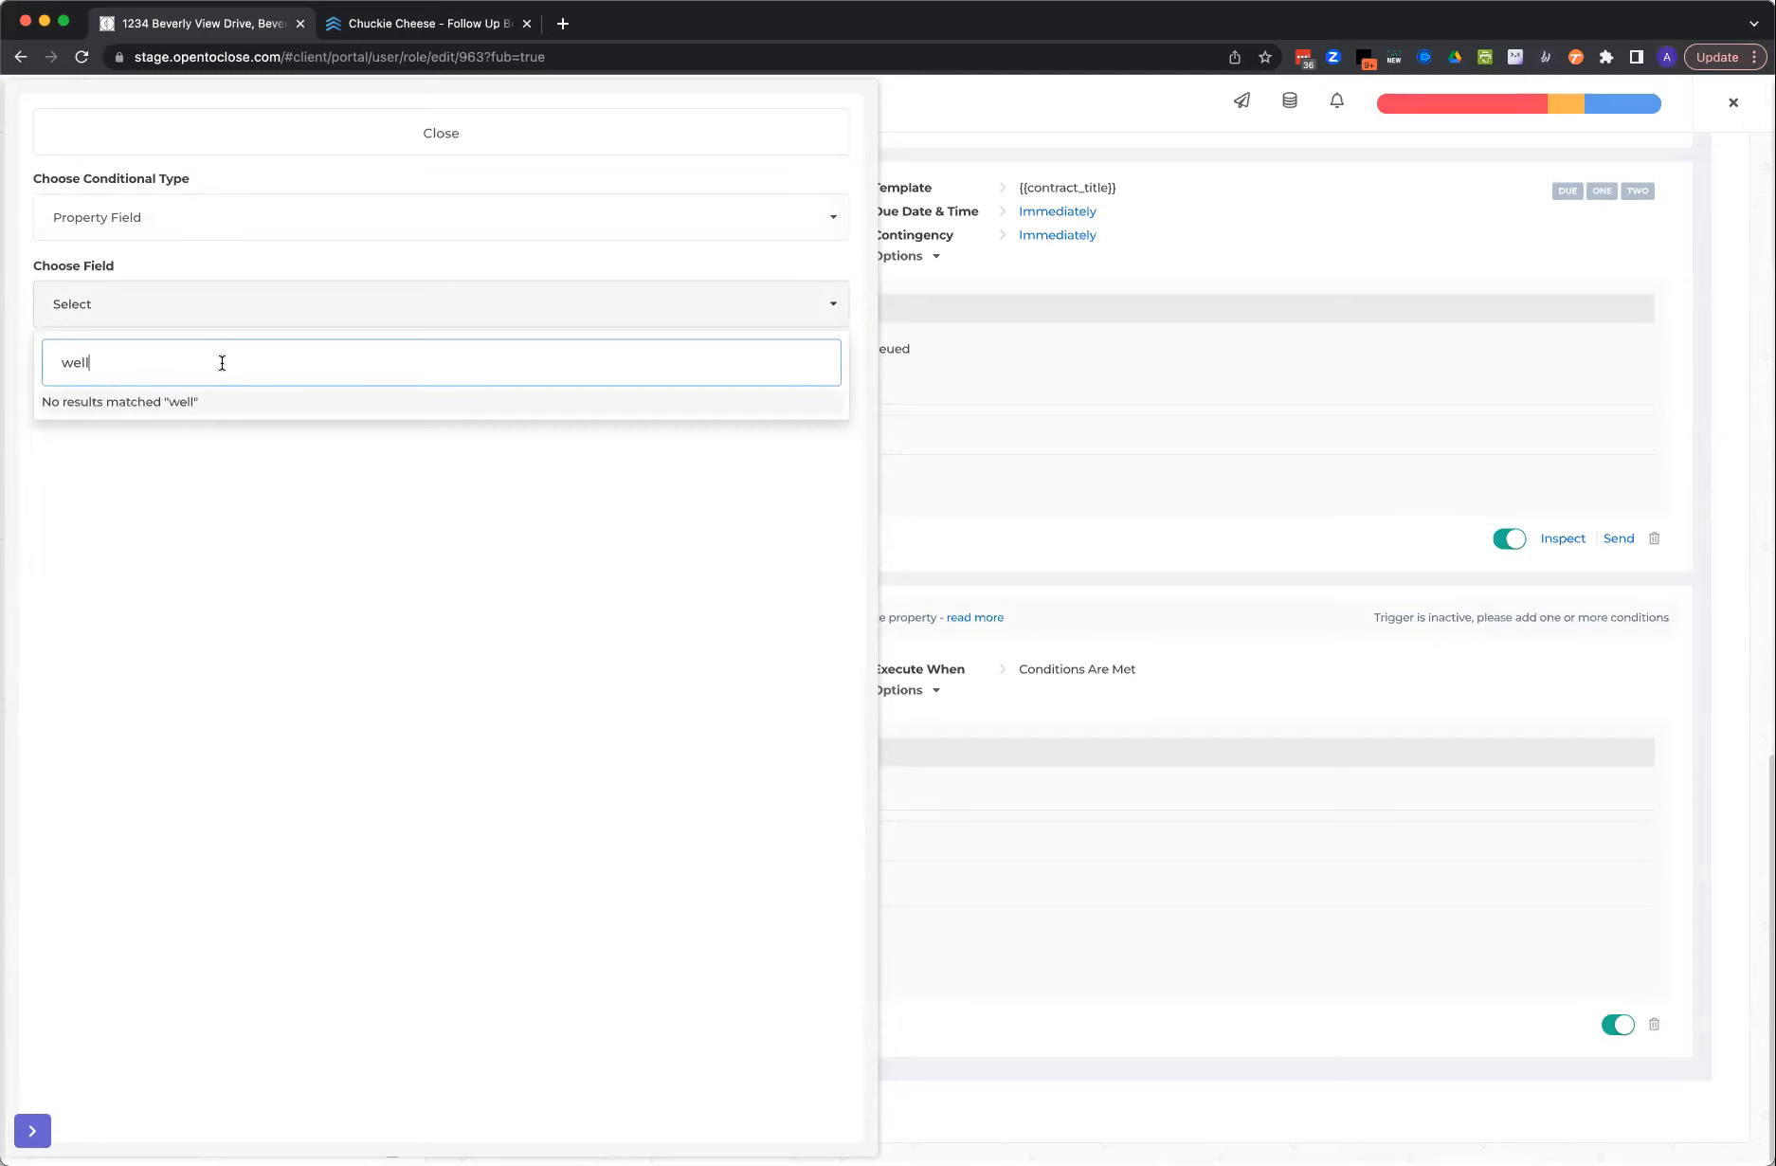
pyautogui.click(190, 315)
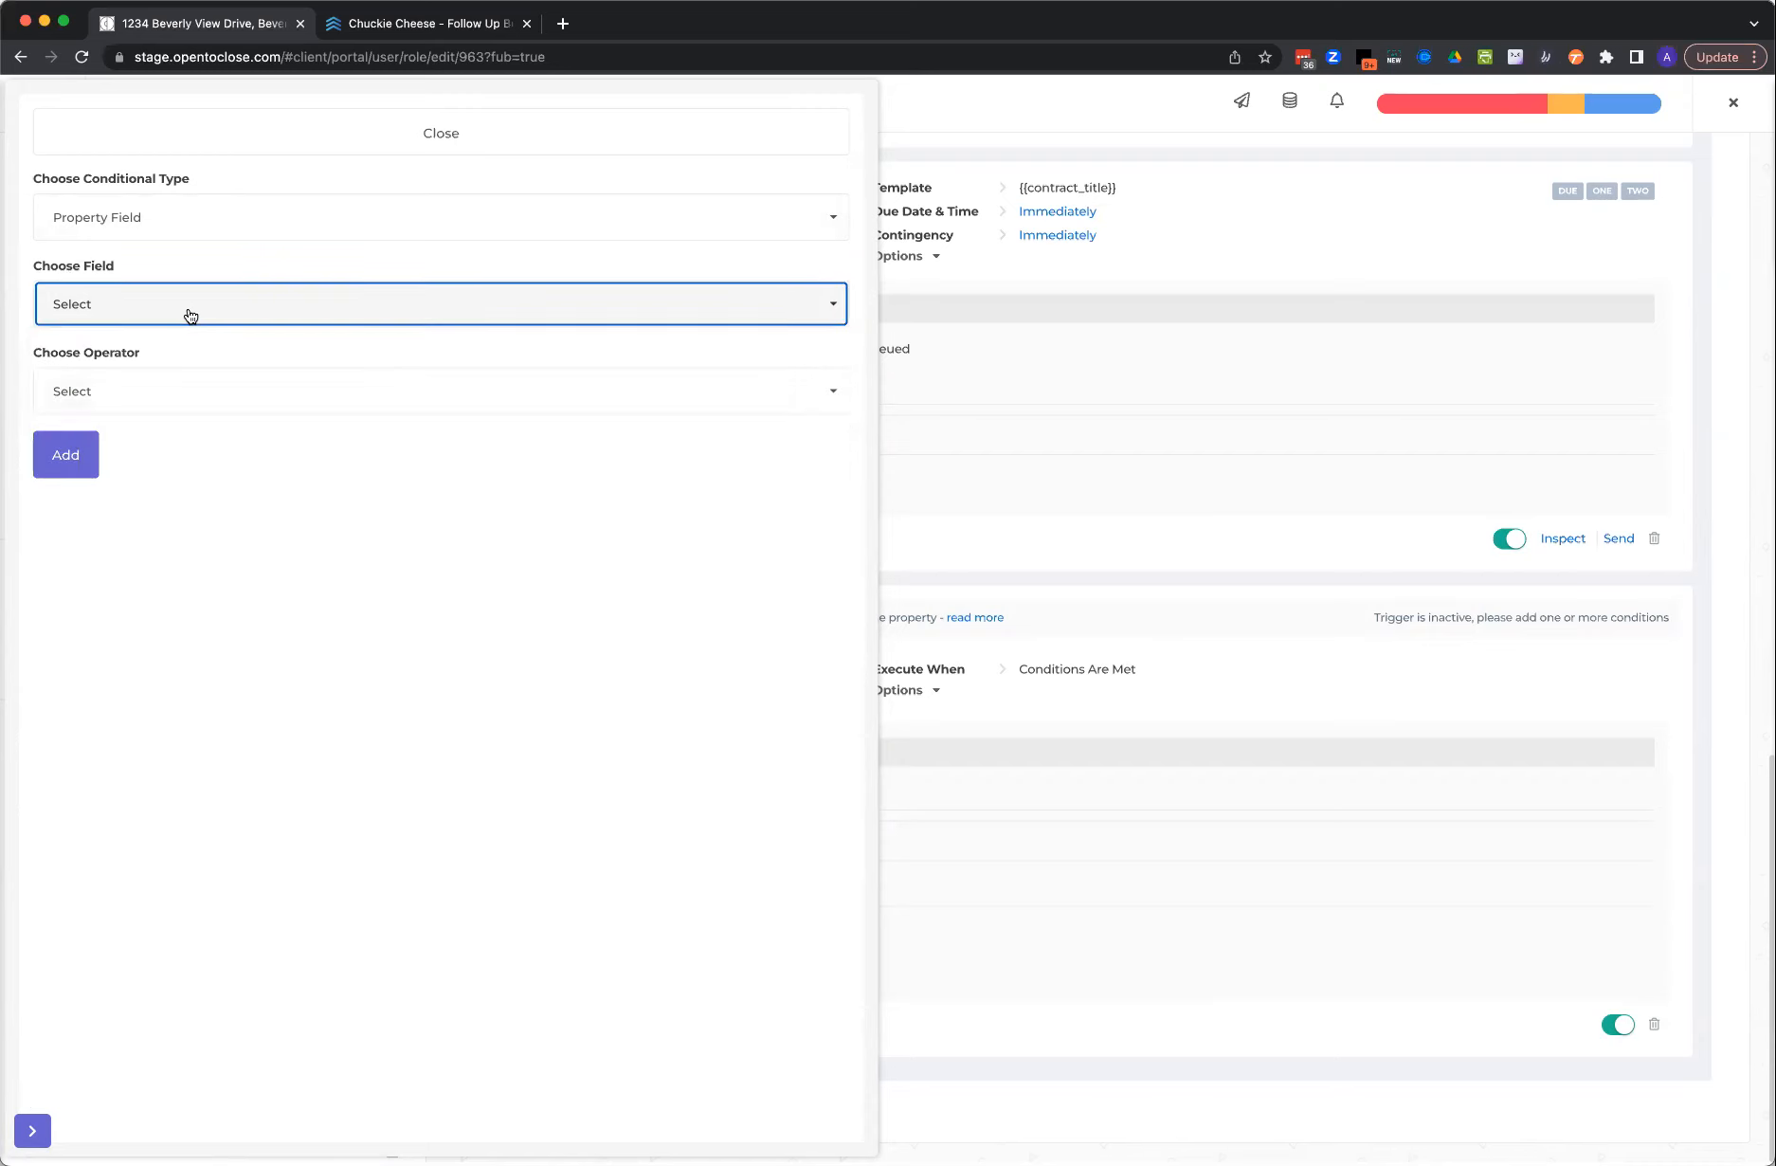
pyautogui.click(190, 316)
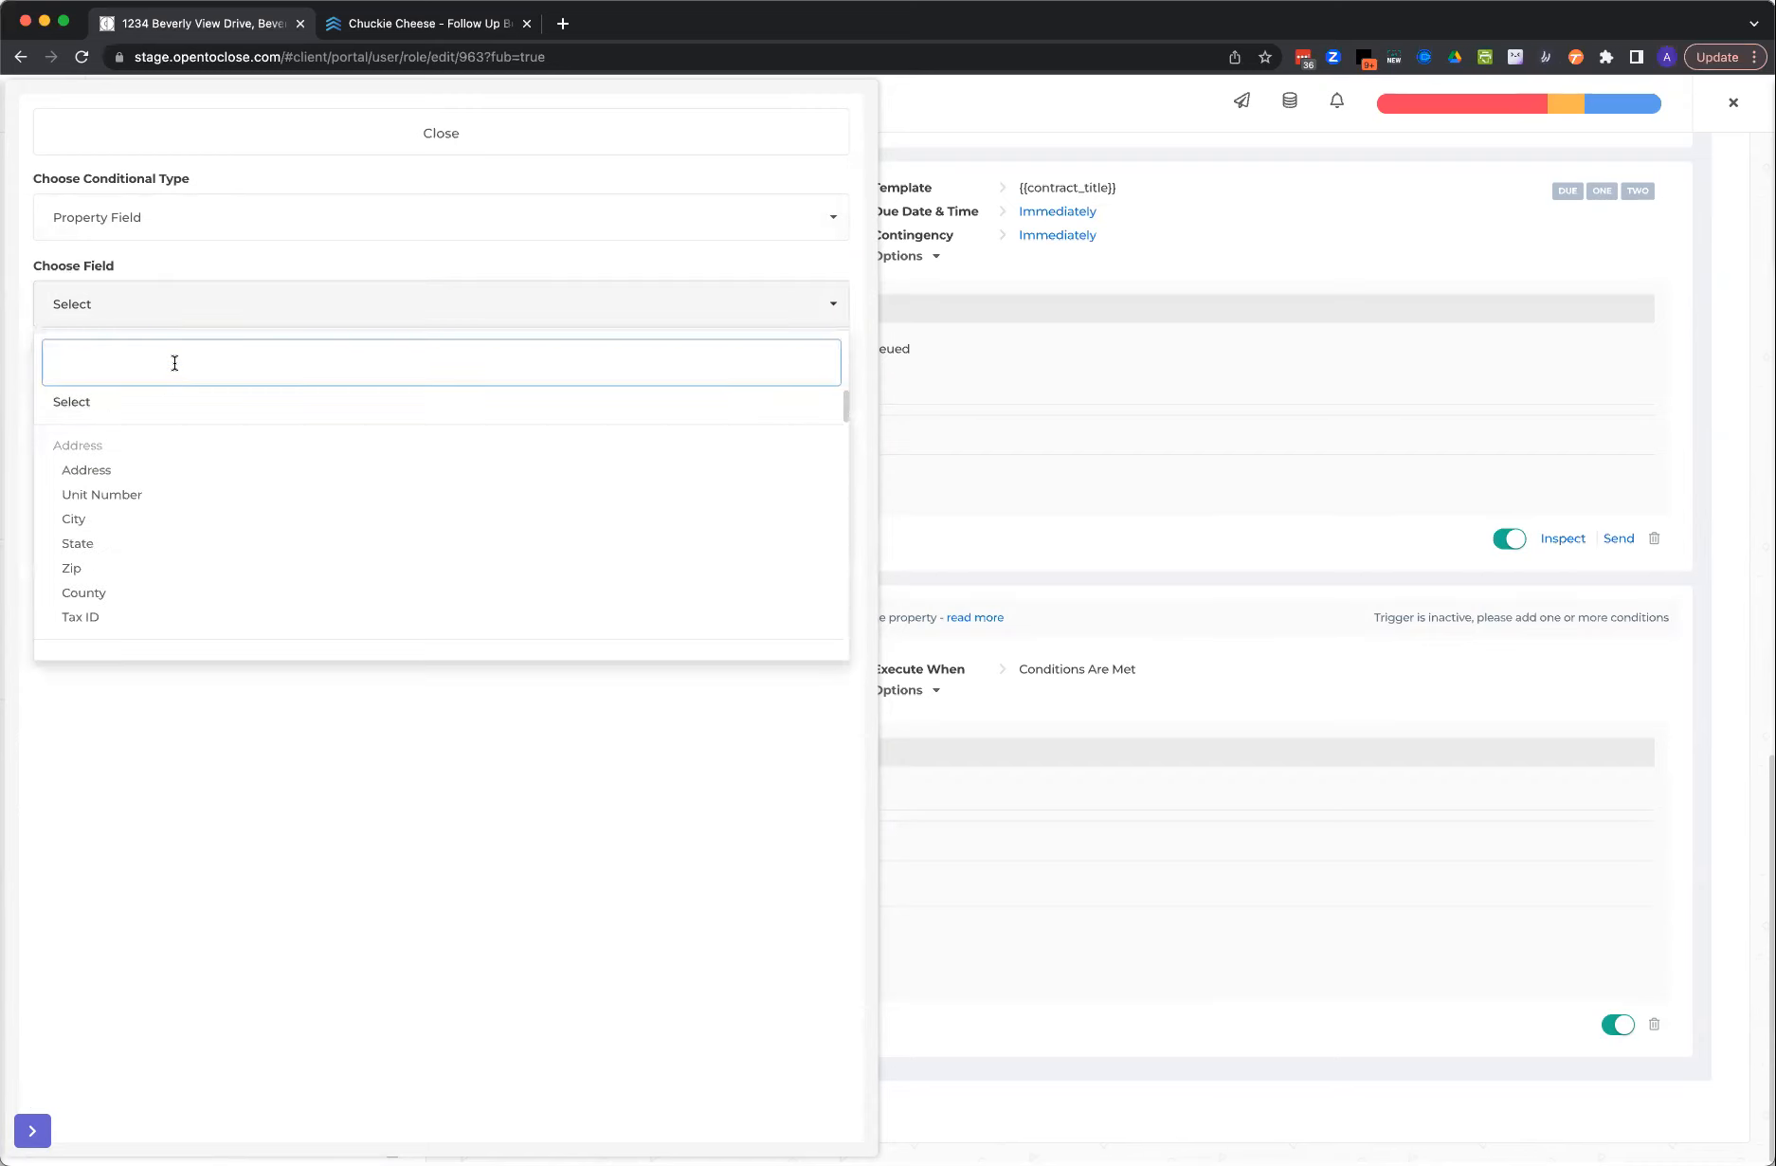
pyautogui.write('well')
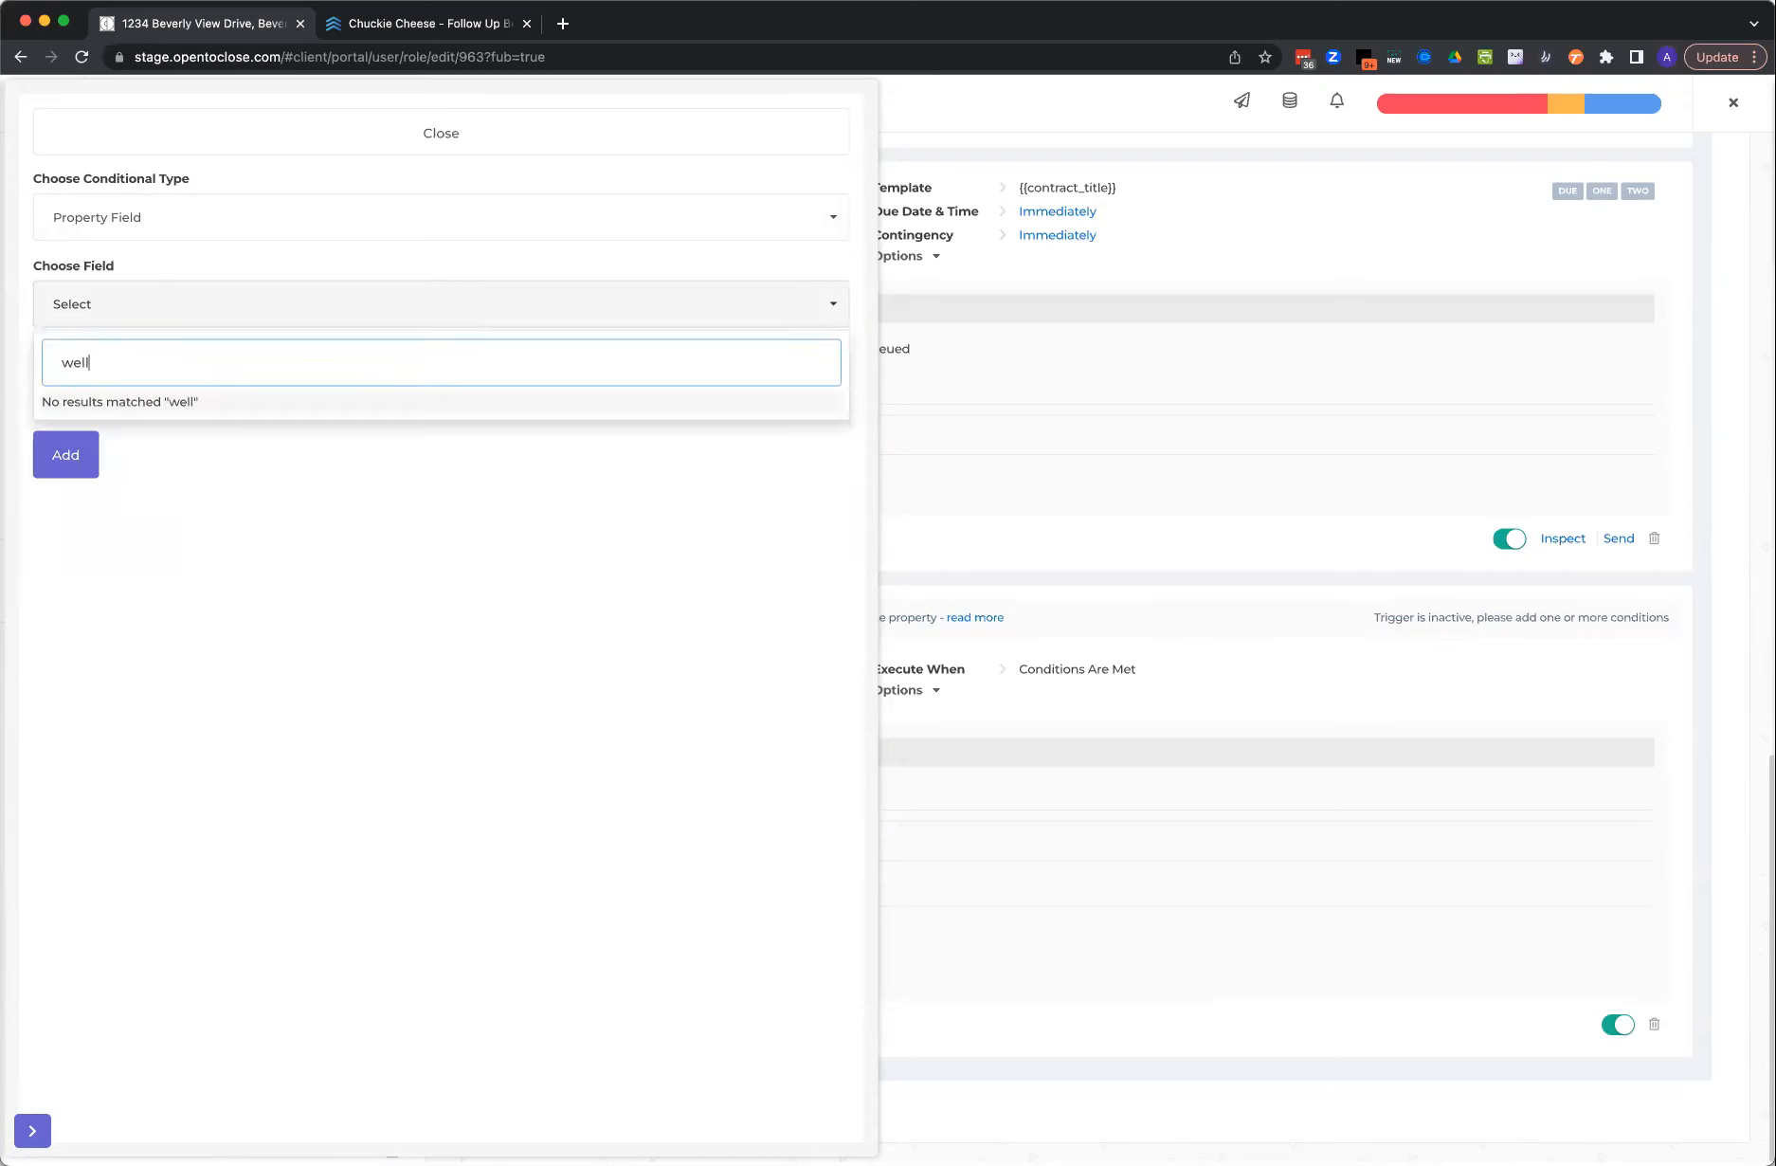
pyautogui.press('BackSpace')
pyautogui.press('BackSpace')
pyautogui.press('BackSpace')
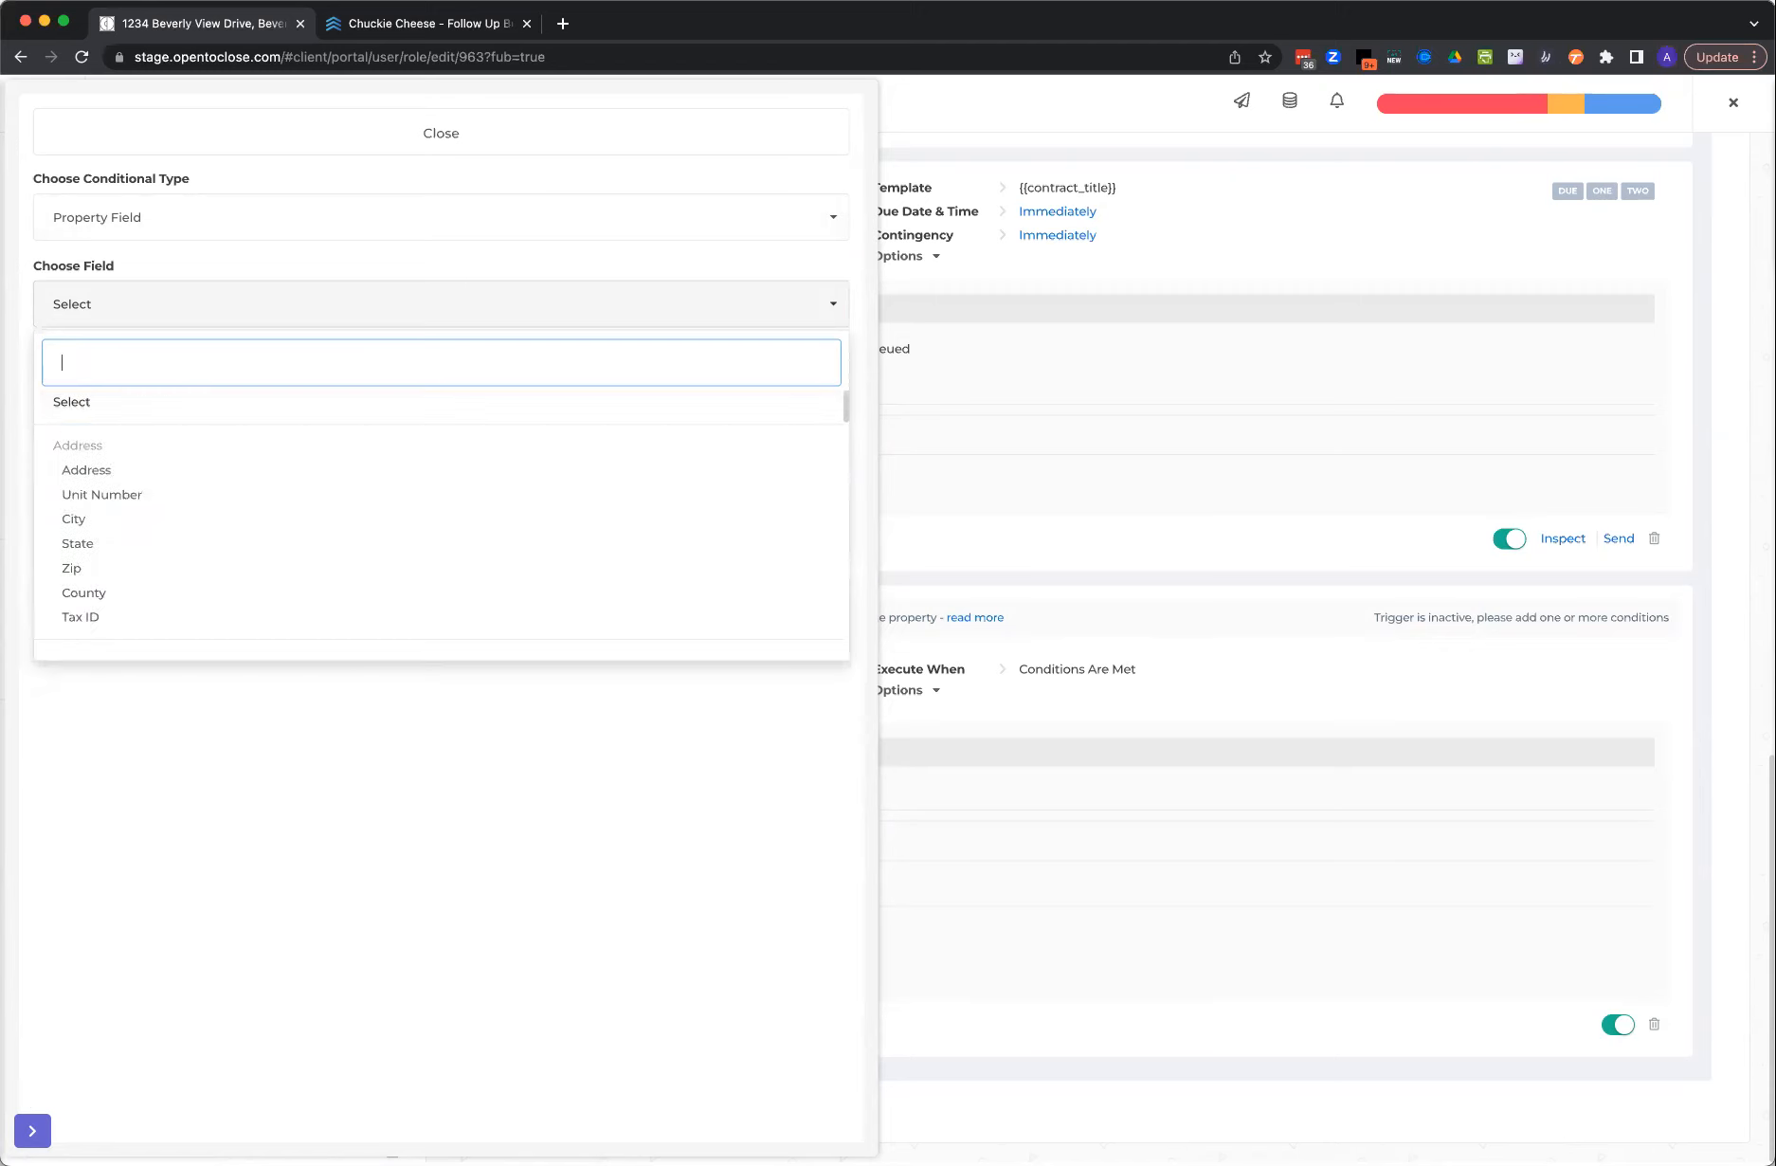
# - Try State as the condition's field with the operator Is Equal To, and bring up its value entry
pyautogui.click(90, 548)
pyautogui.click(106, 391)
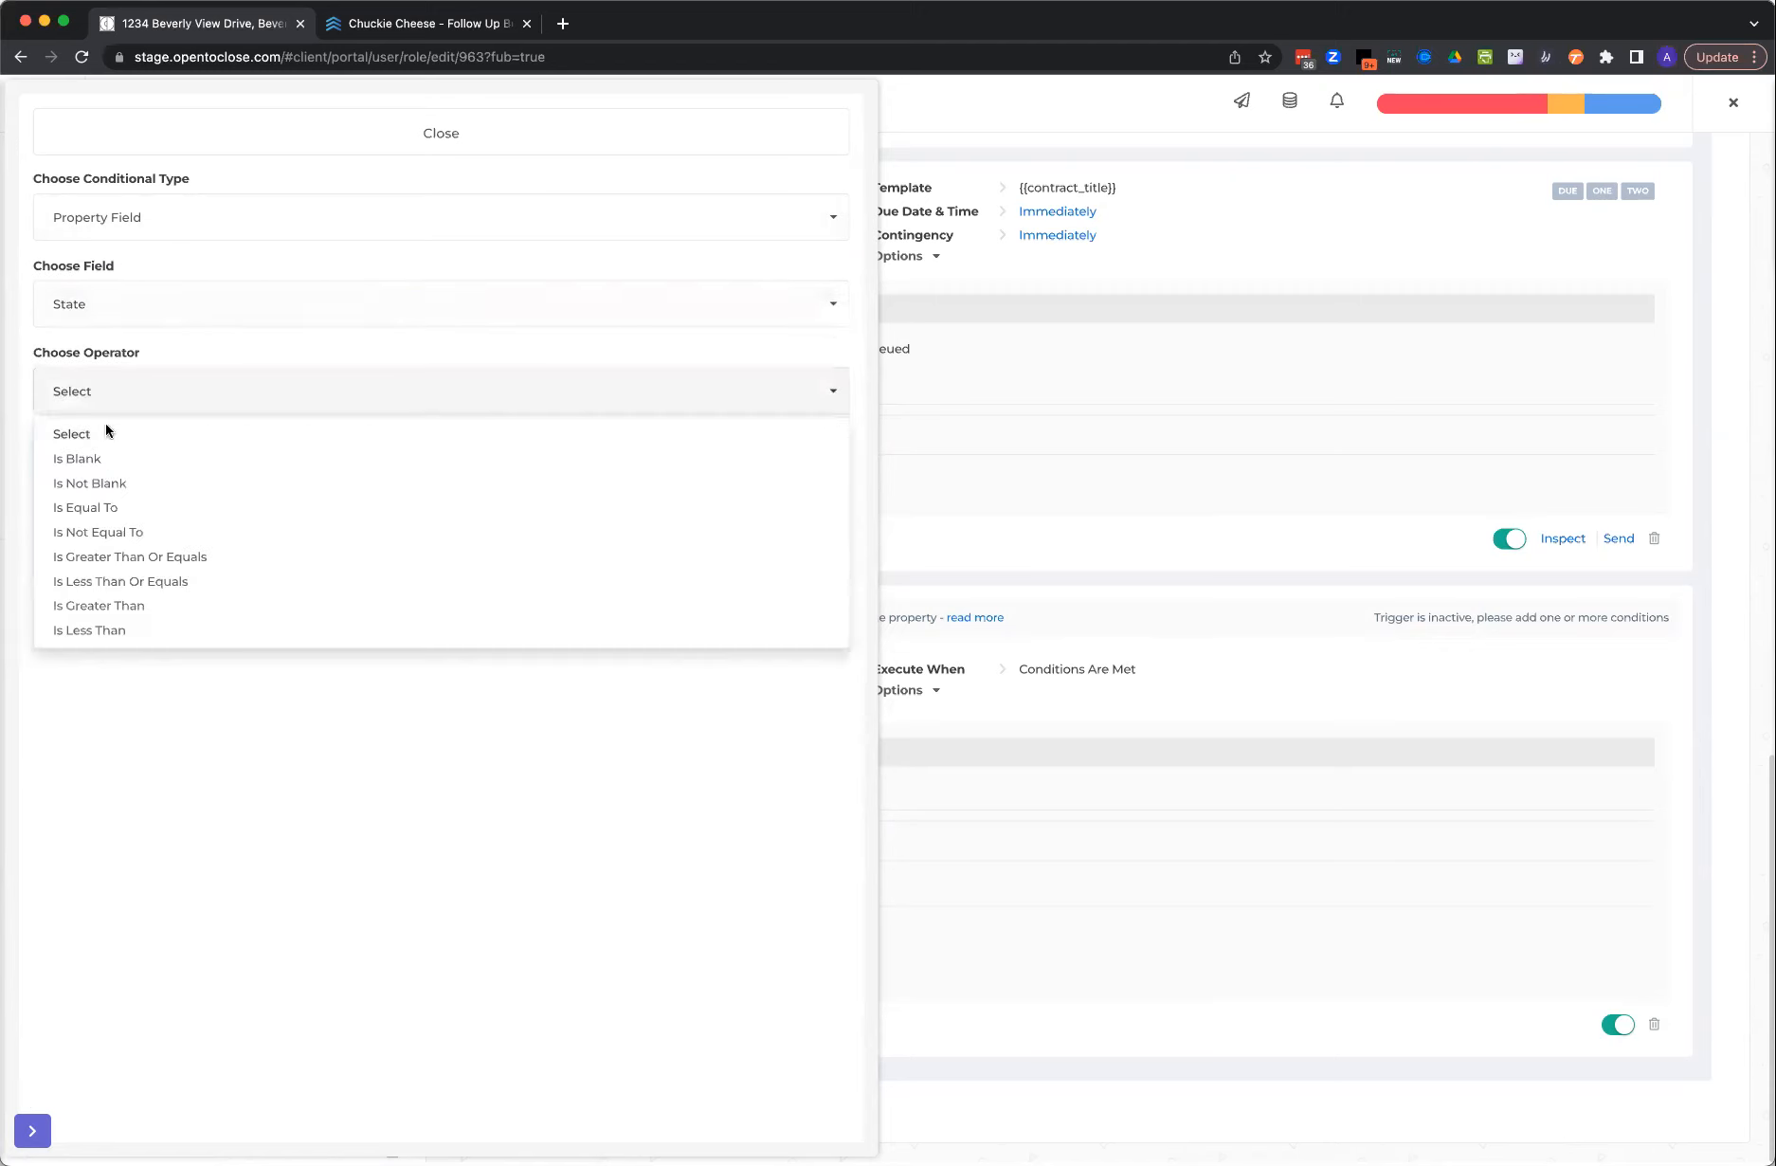
pyautogui.click(106, 507)
pyautogui.click(110, 489)
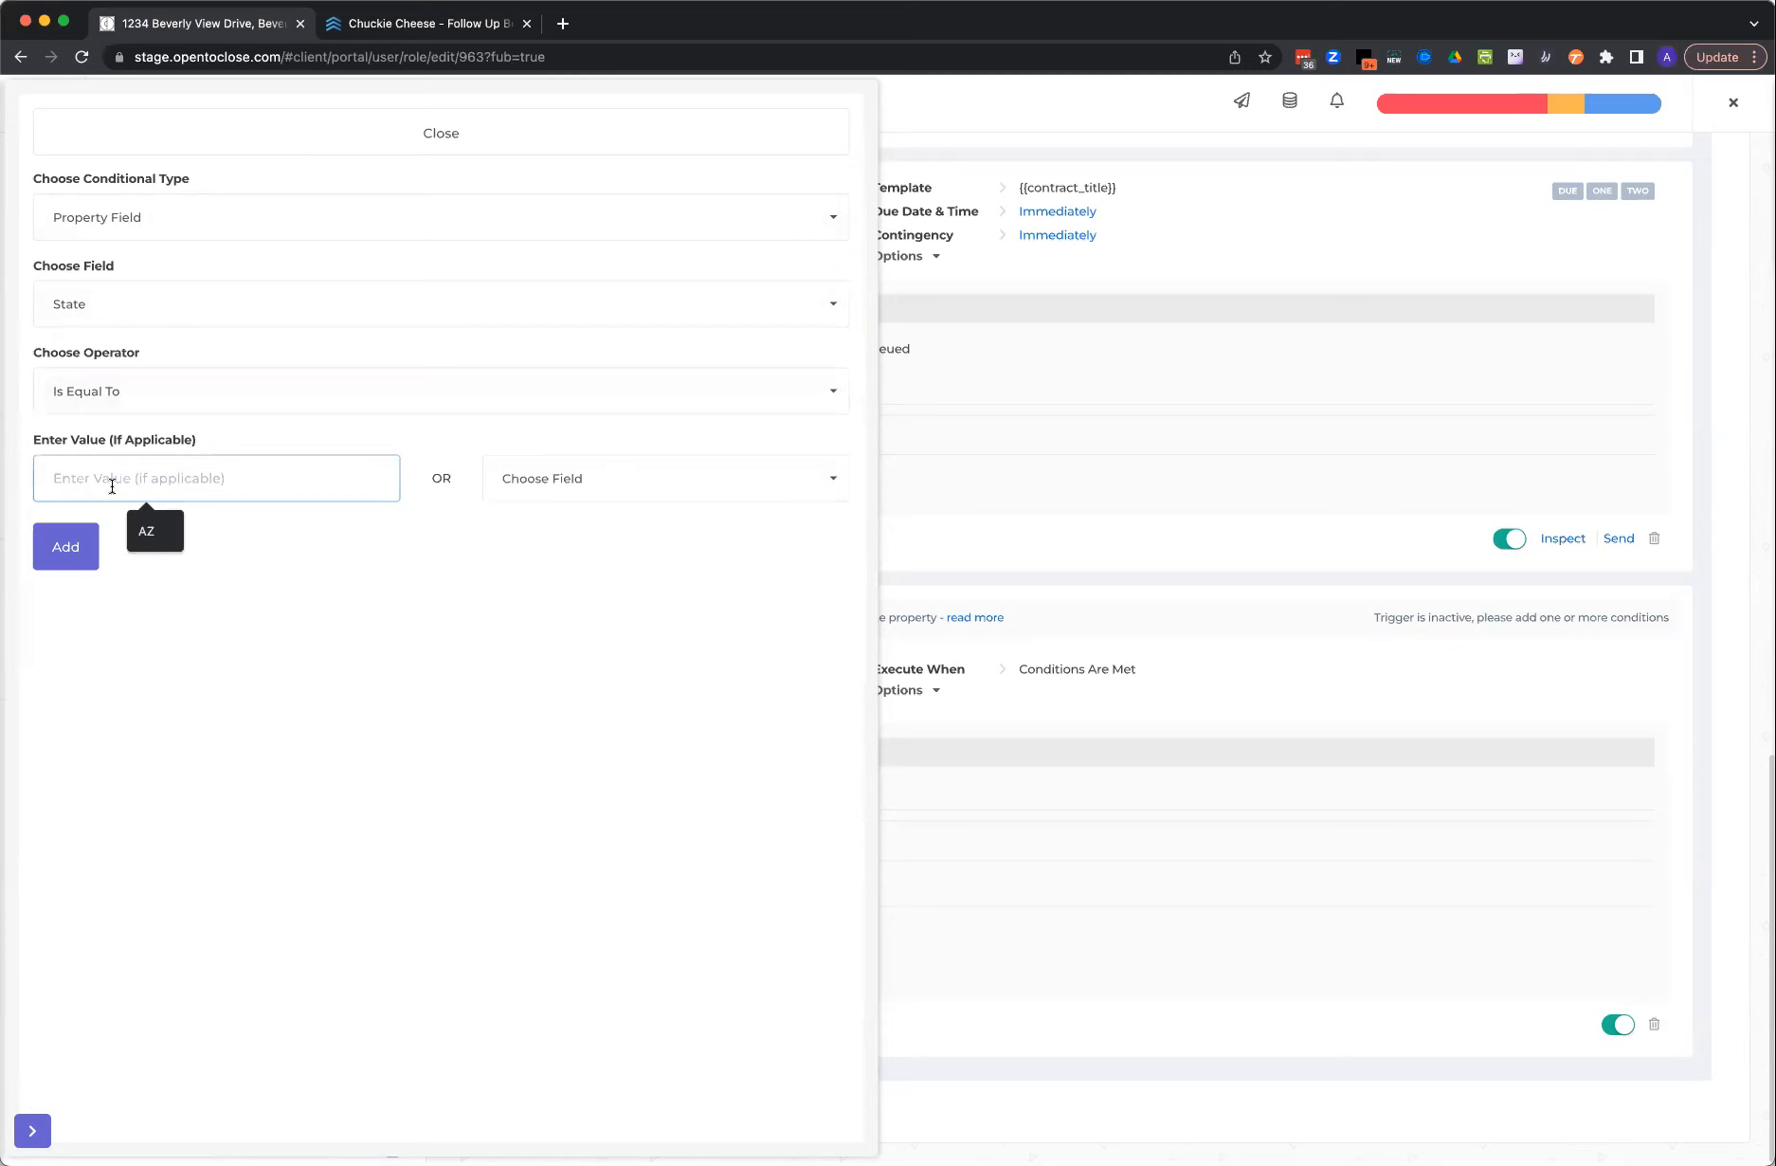
# - Try Home Inspection as the condition's field with operators Is Not Blank and Is Equal To, and view its date picker
pyautogui.click(129, 317)
pyautogui.scroll(-3, 107, 560)
pyautogui.scroll(-1, 106, 565)
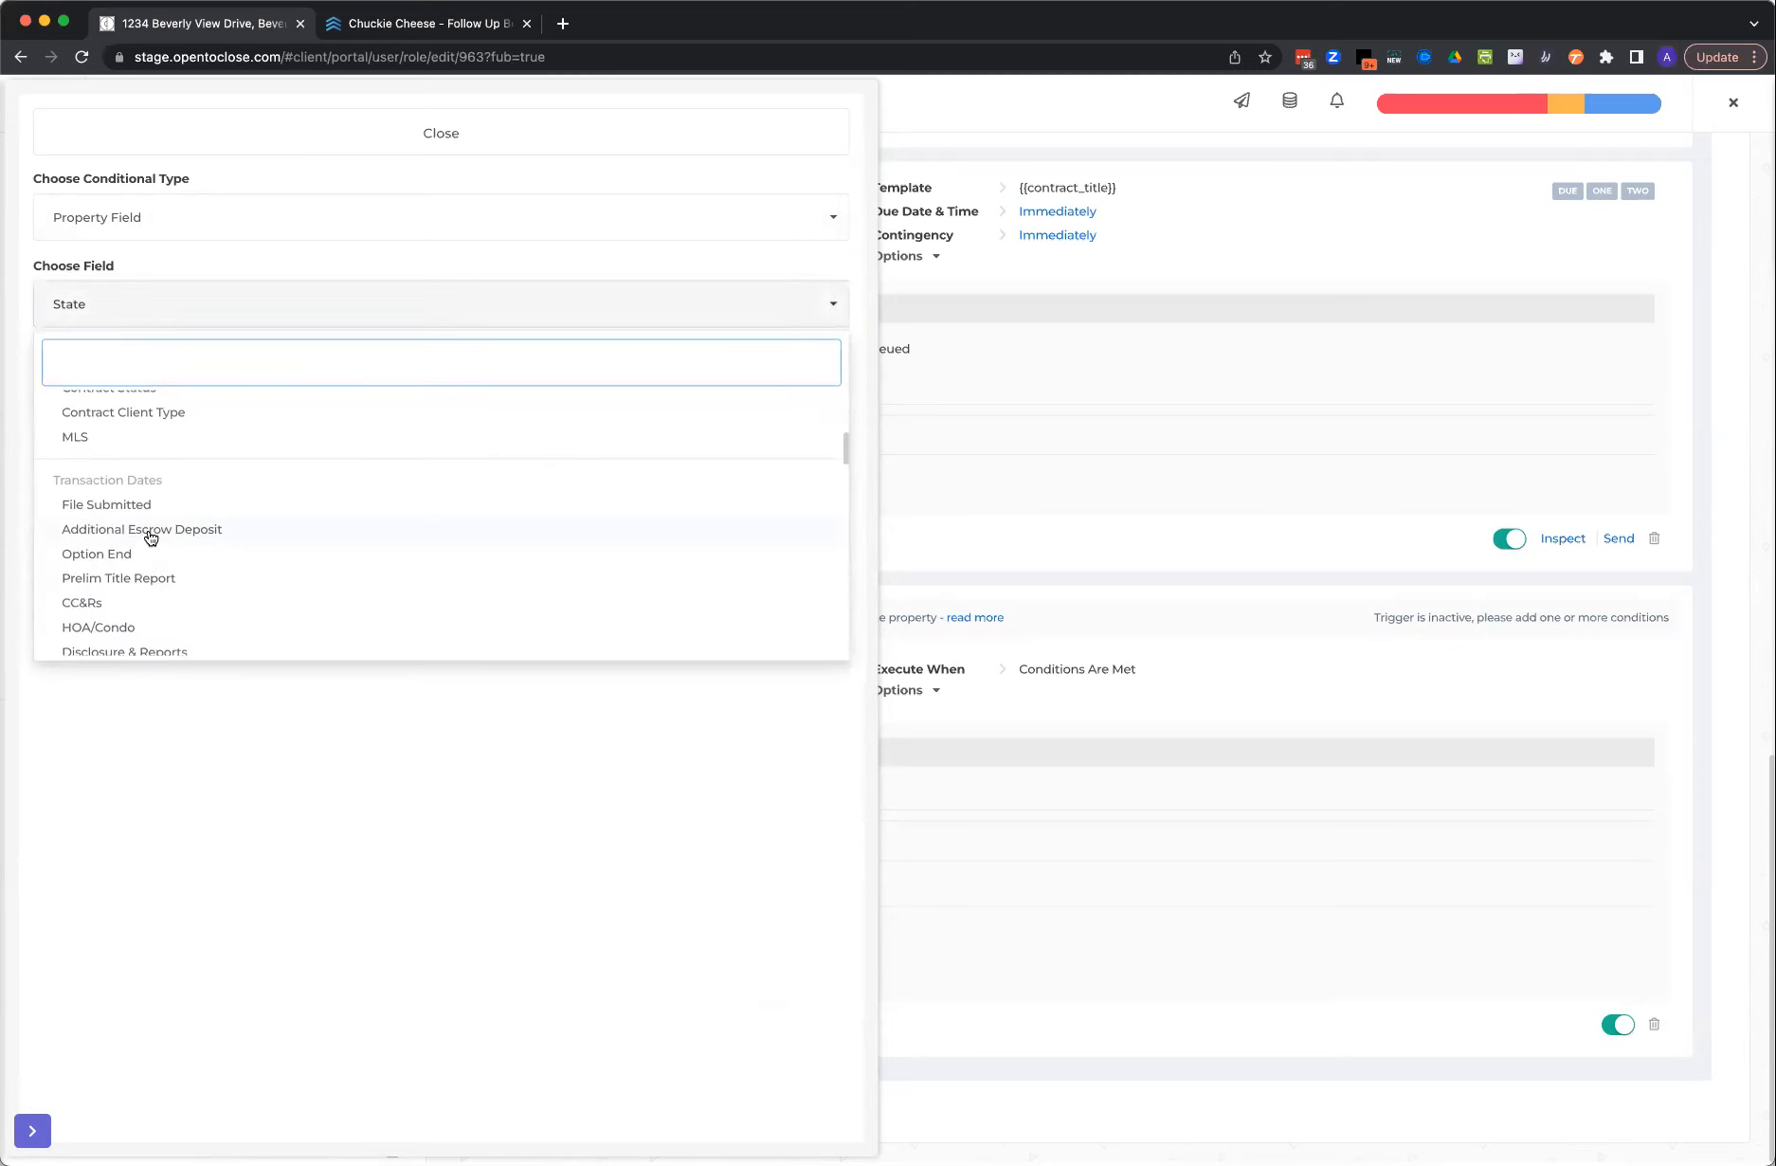
pyautogui.scroll(-2, 144, 550)
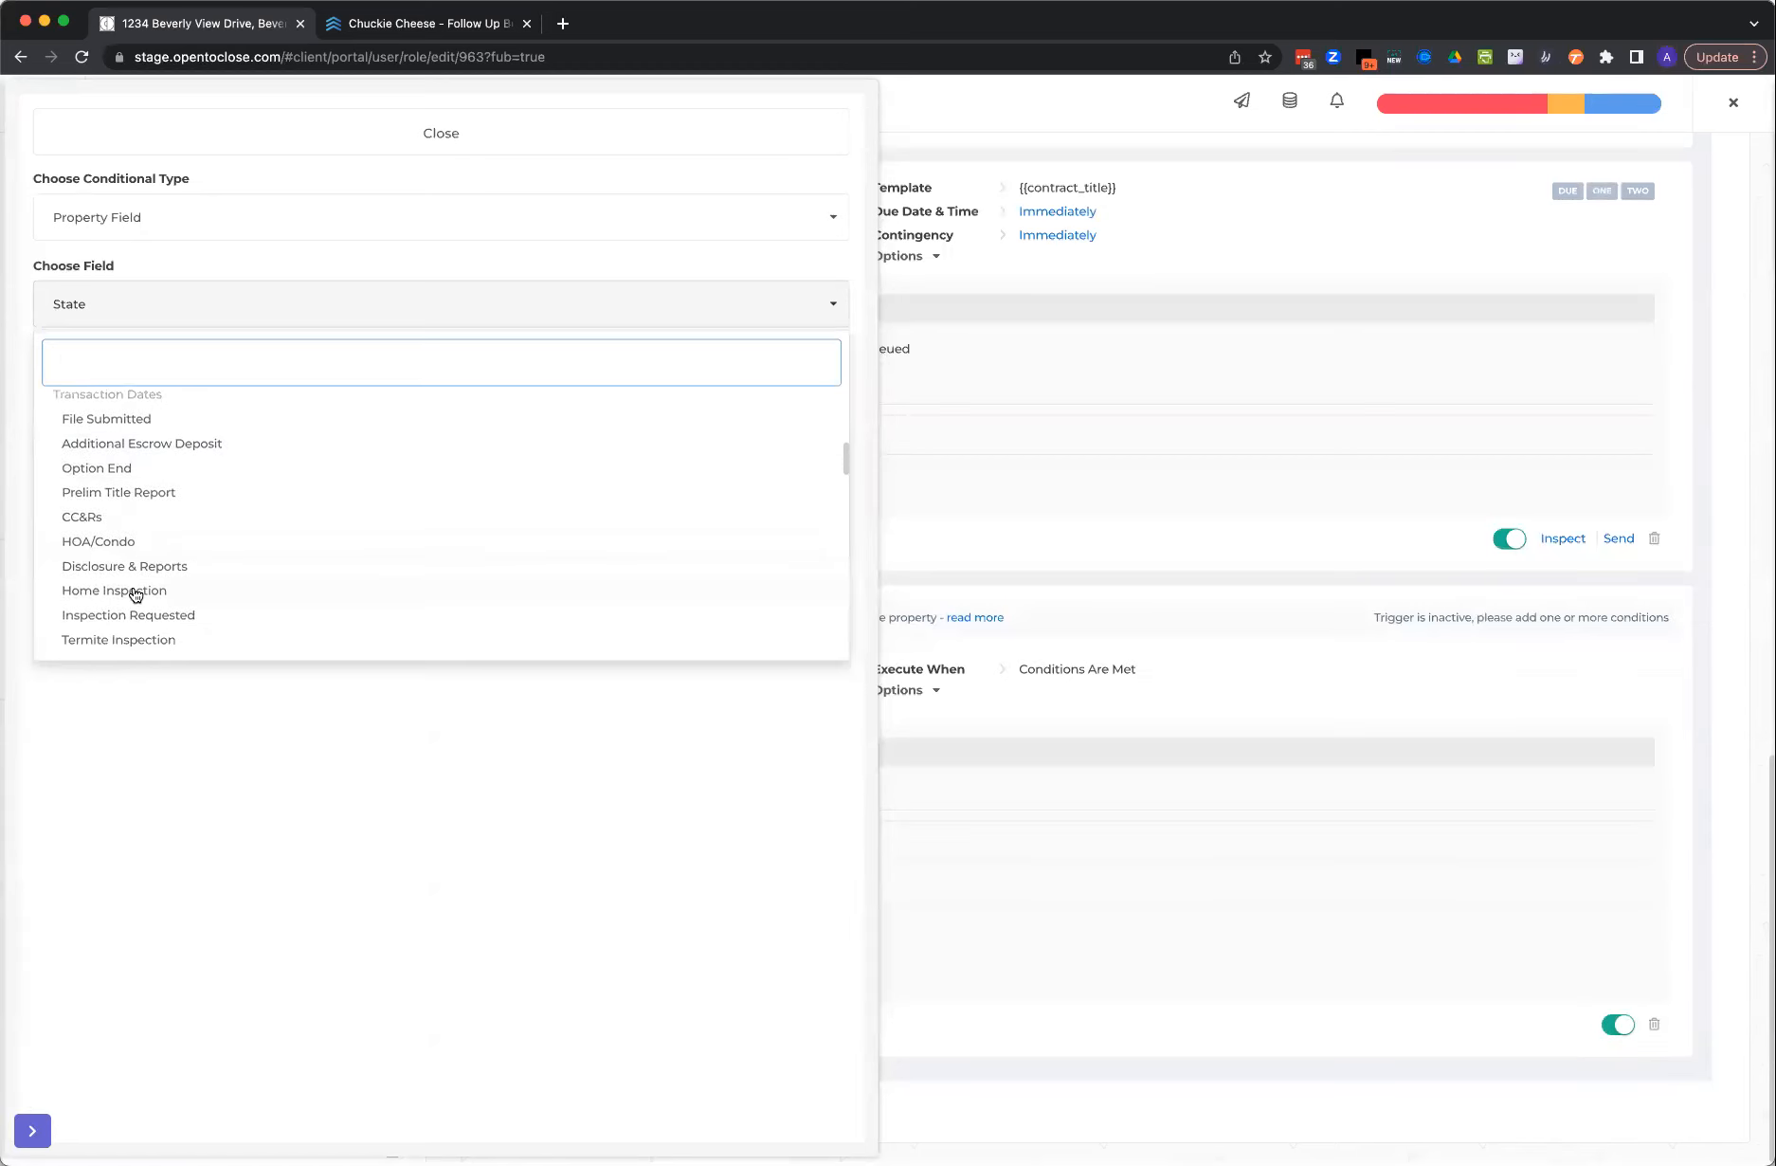
pyautogui.click(134, 594)
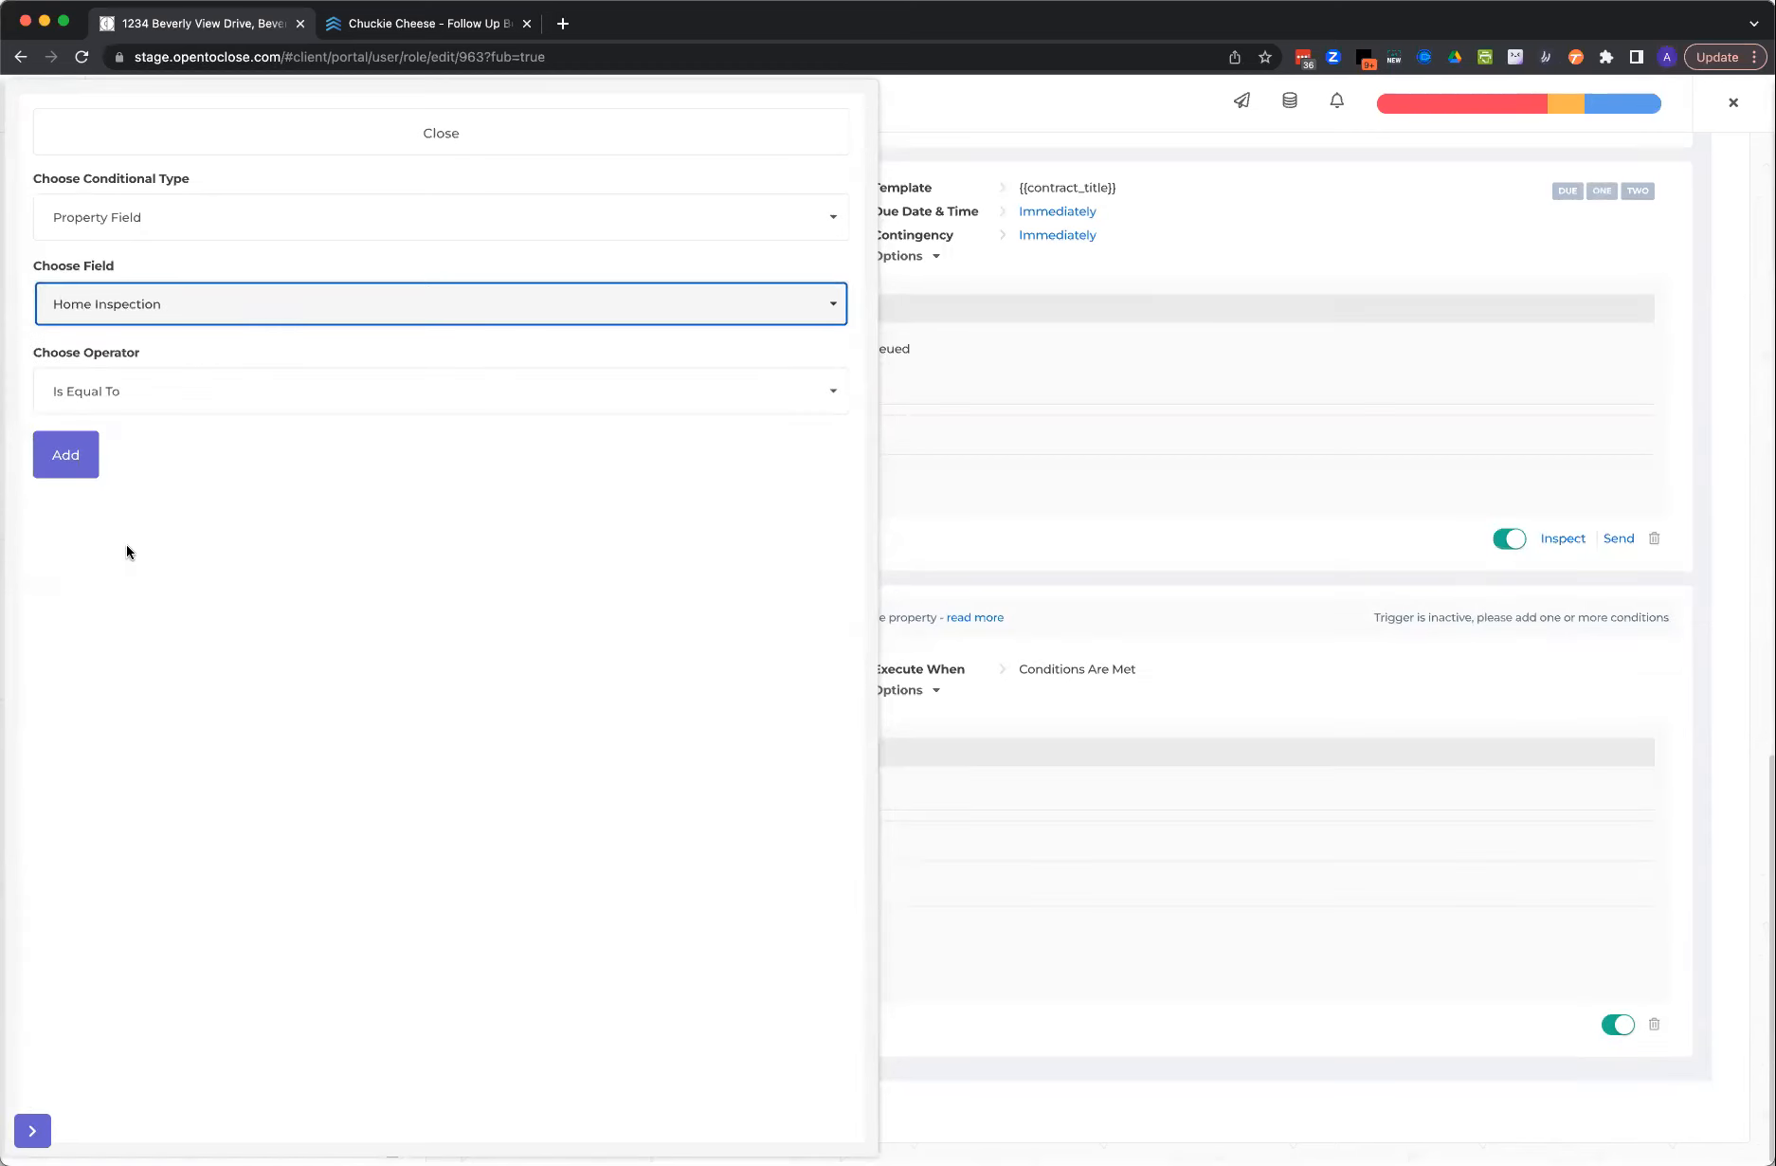
pyautogui.click(104, 406)
pyautogui.click(108, 485)
pyautogui.click(117, 411)
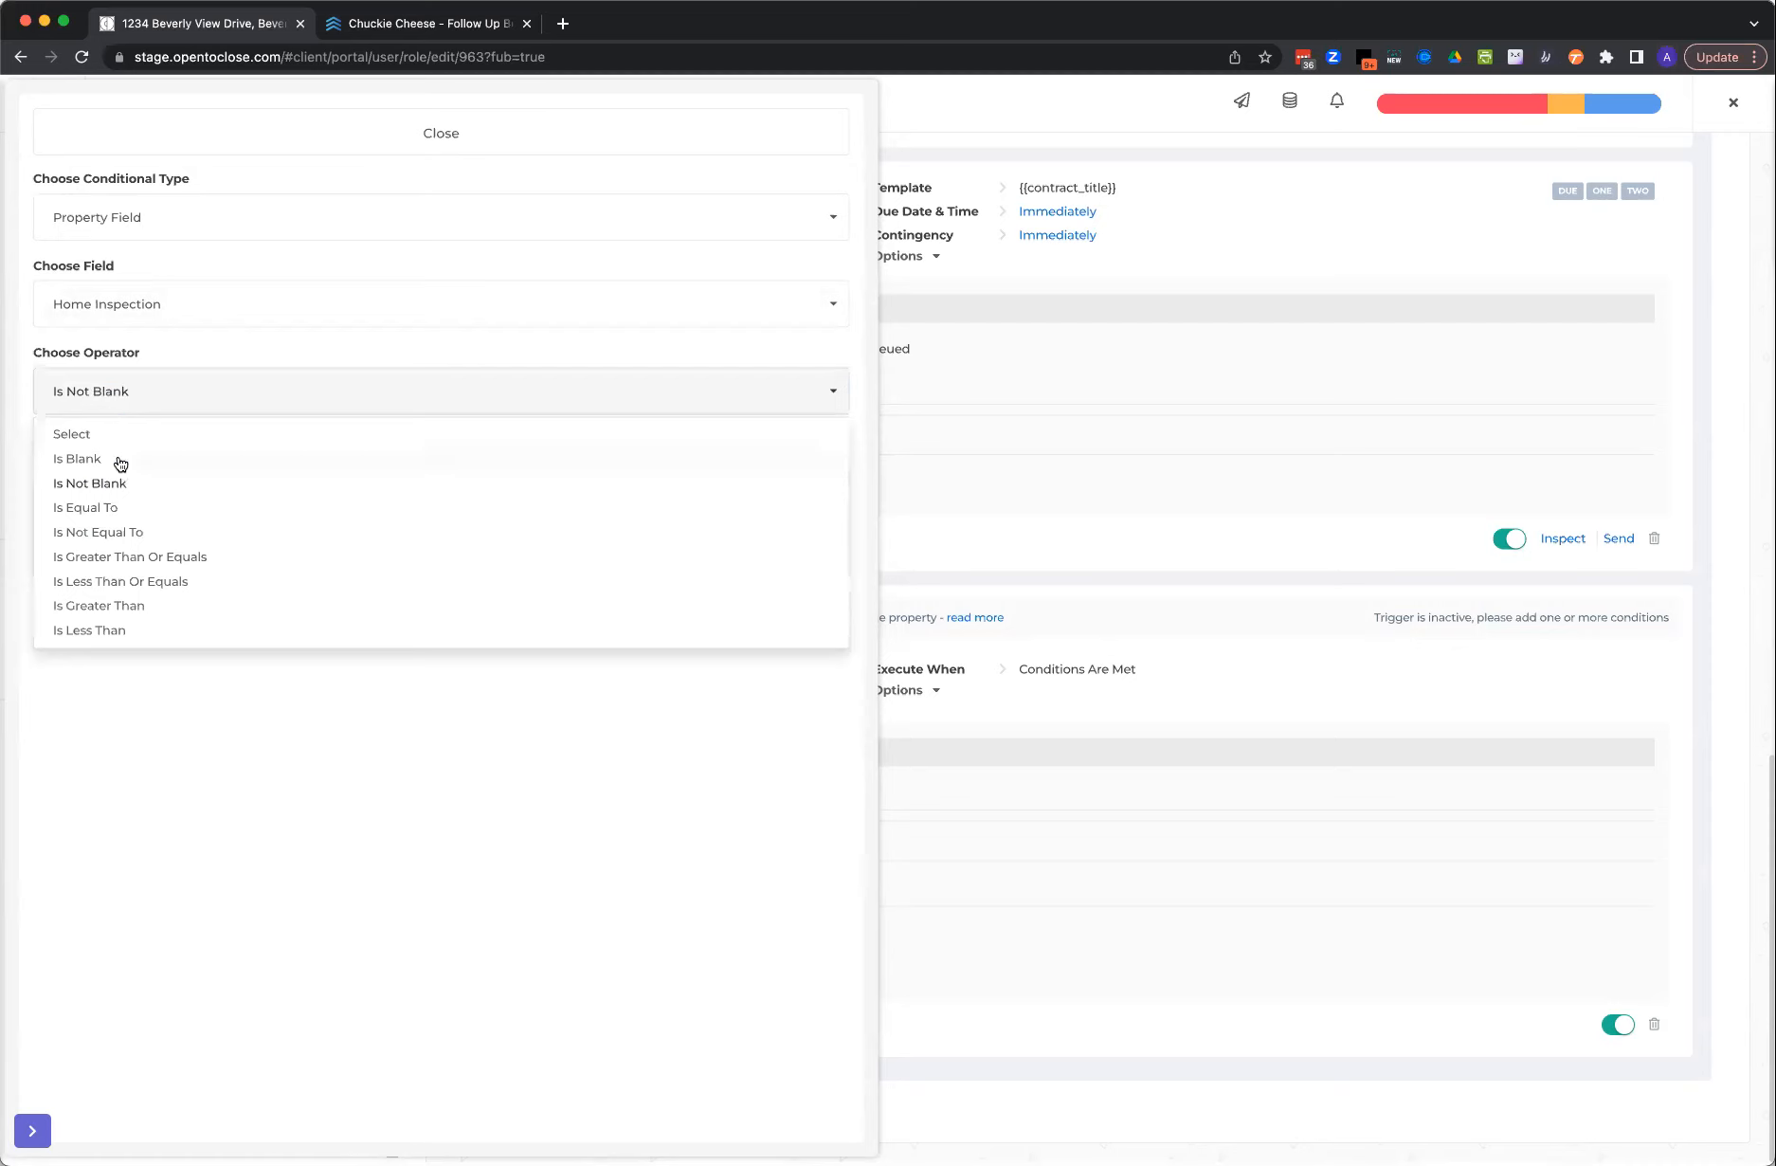
pyautogui.click(99, 508)
pyautogui.click(98, 490)
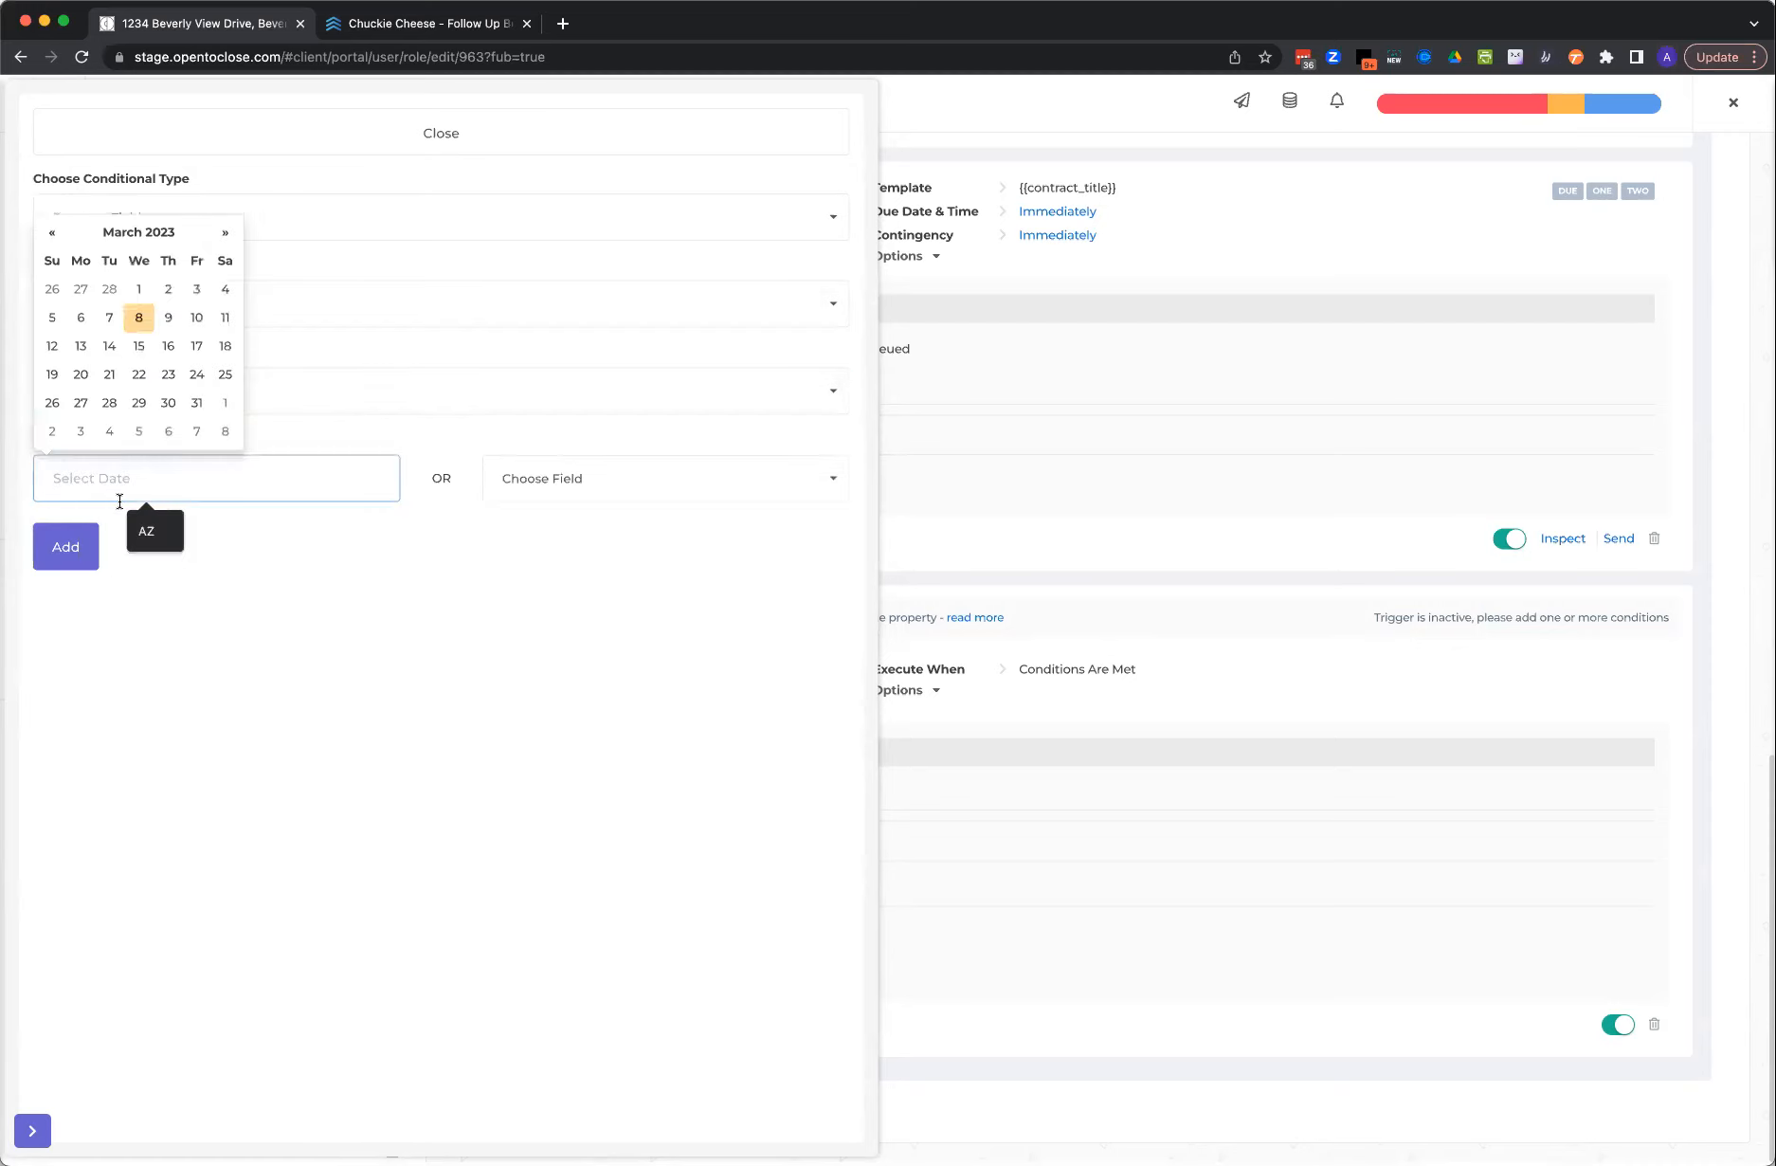
pyautogui.click(281, 440)
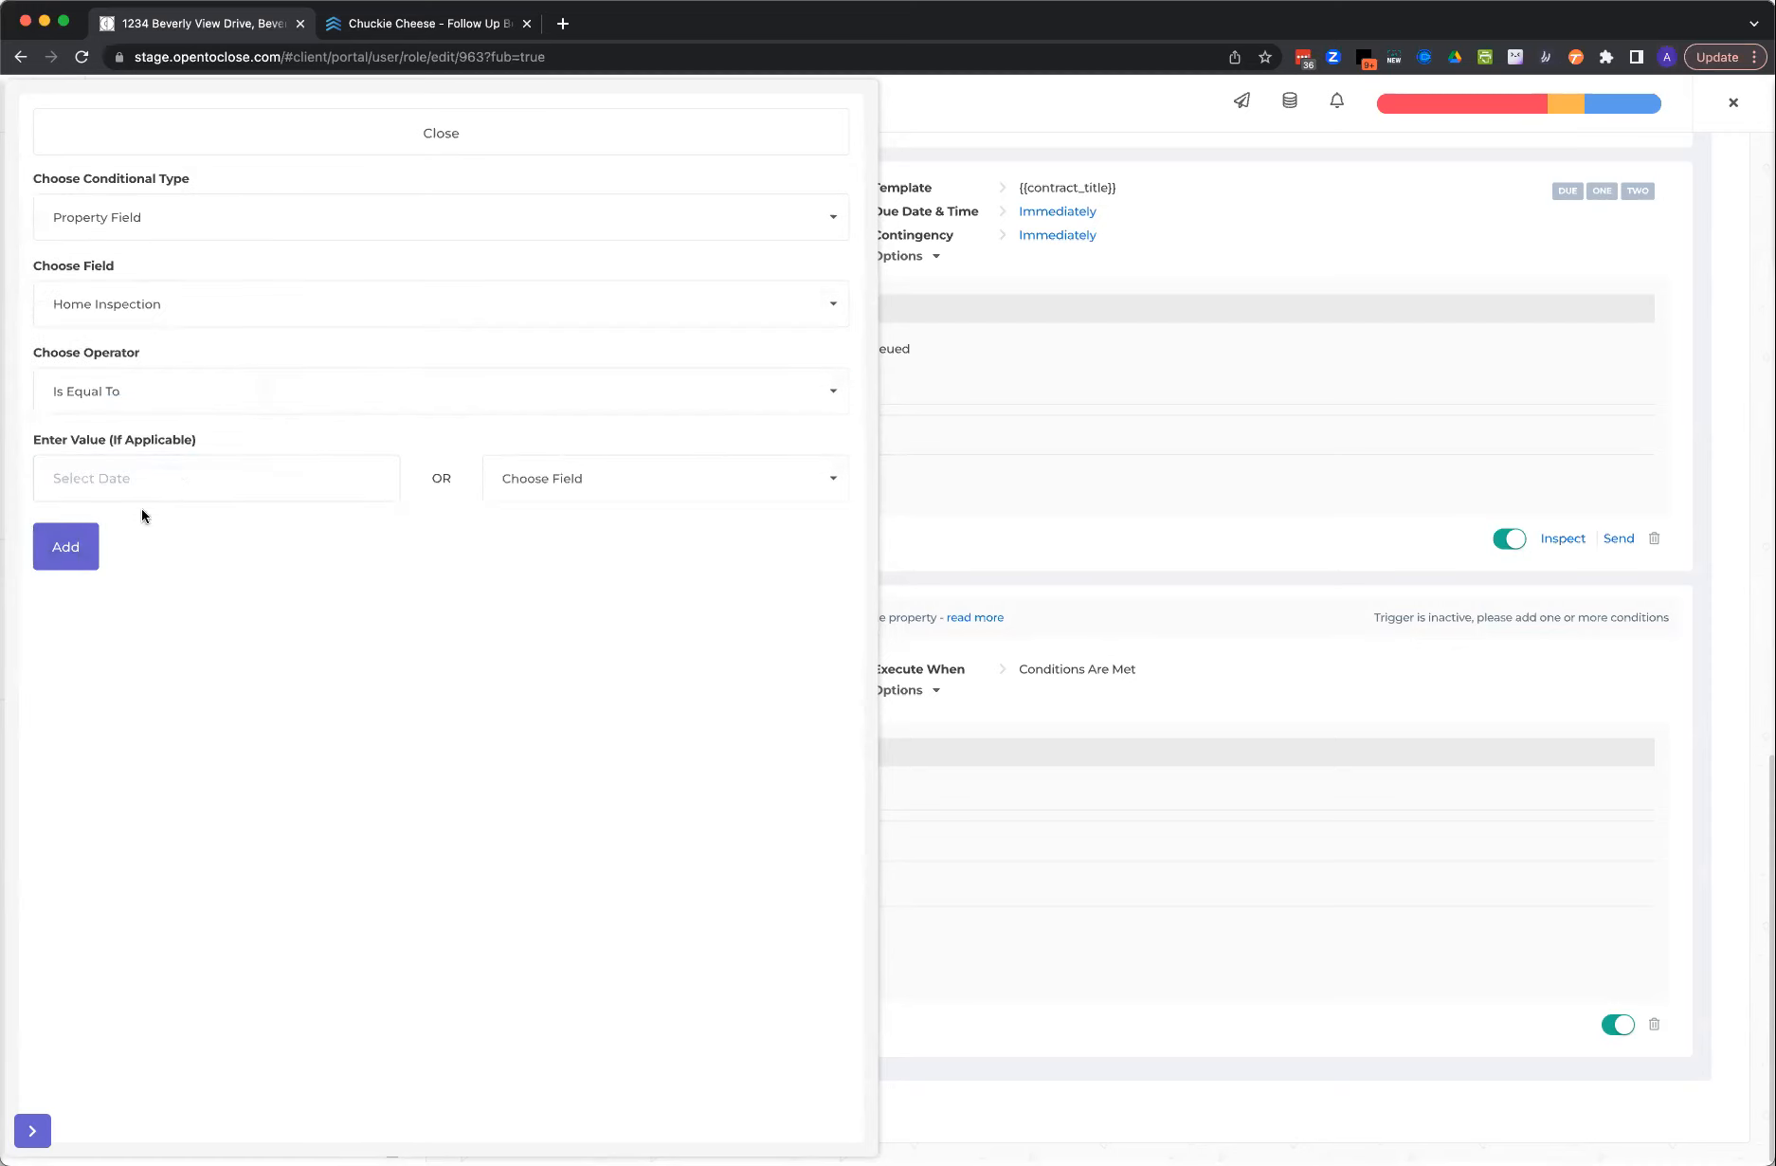
pyautogui.click(127, 314)
pyautogui.scroll(-5, 170, 527)
pyautogui.scroll(-3, 166, 534)
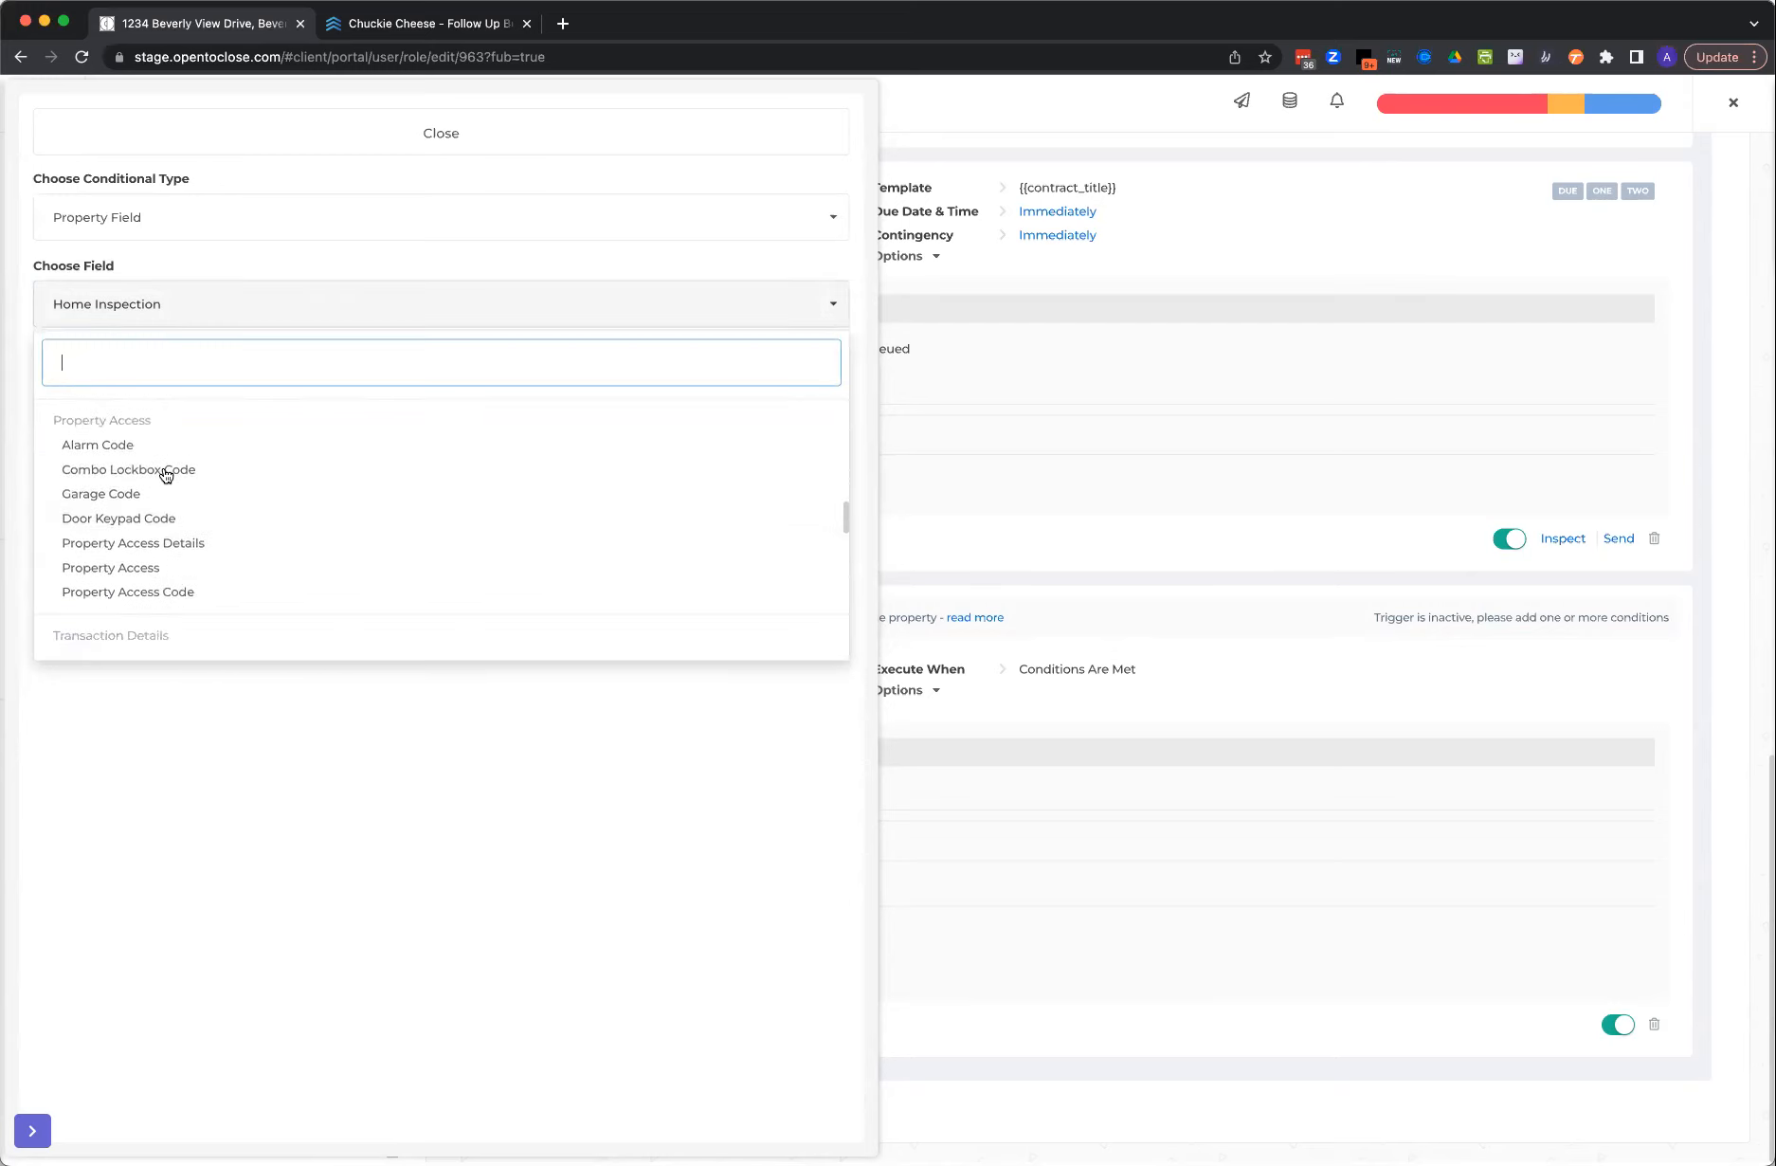
pyautogui.press('Escape')
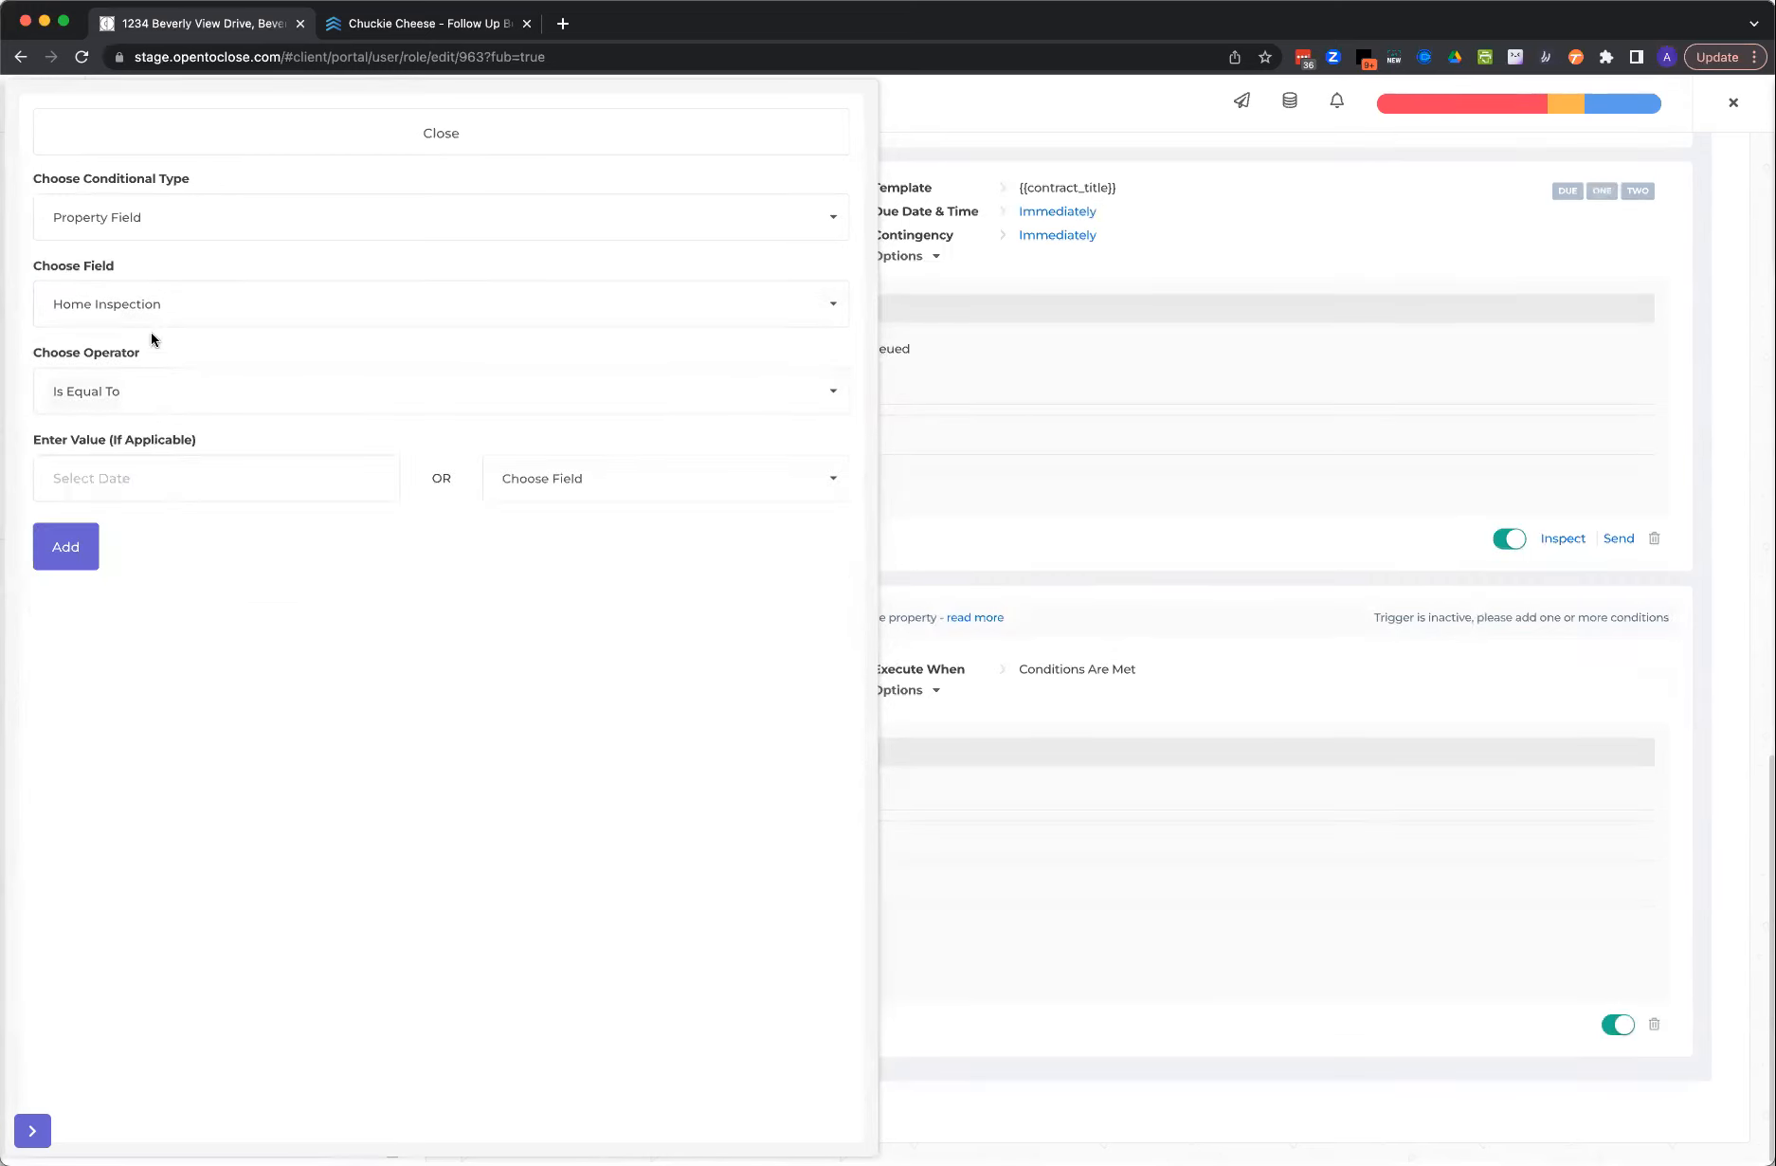
pyautogui.click(155, 313)
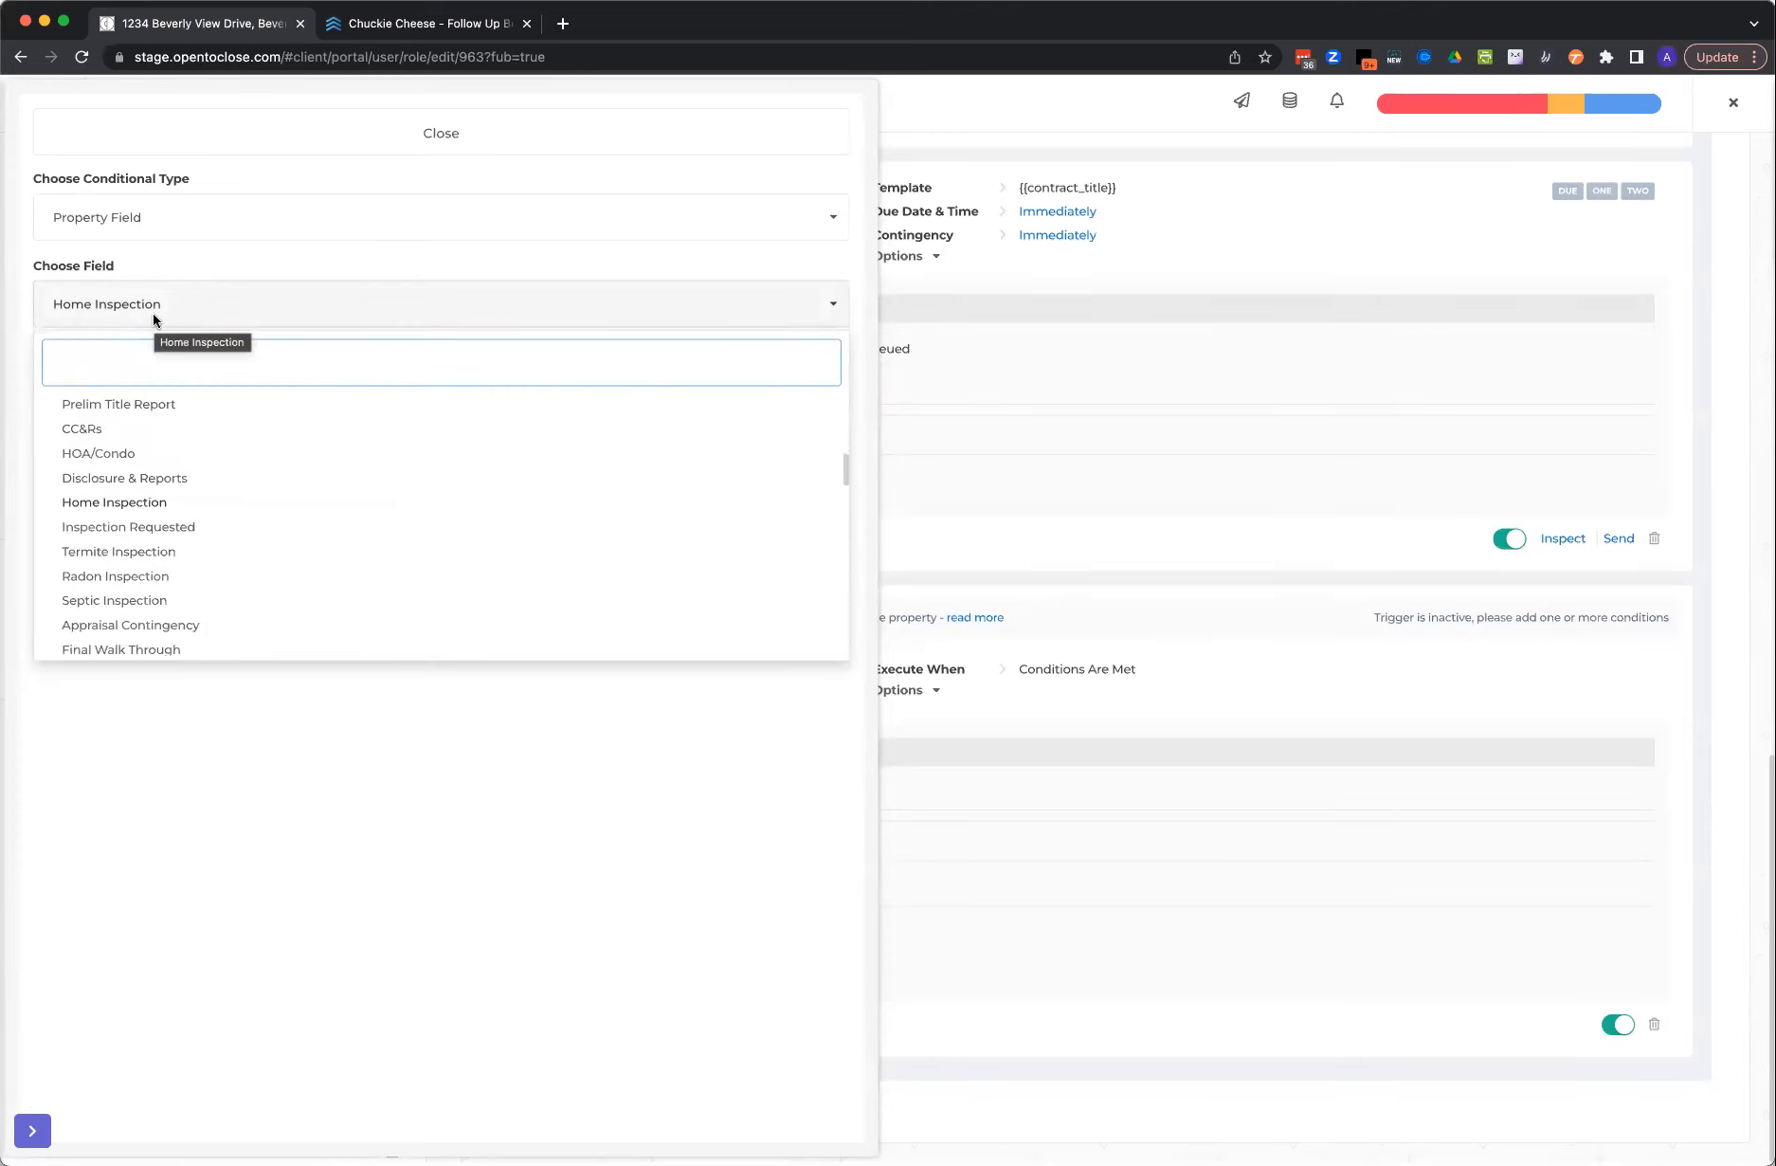
pyautogui.click(155, 316)
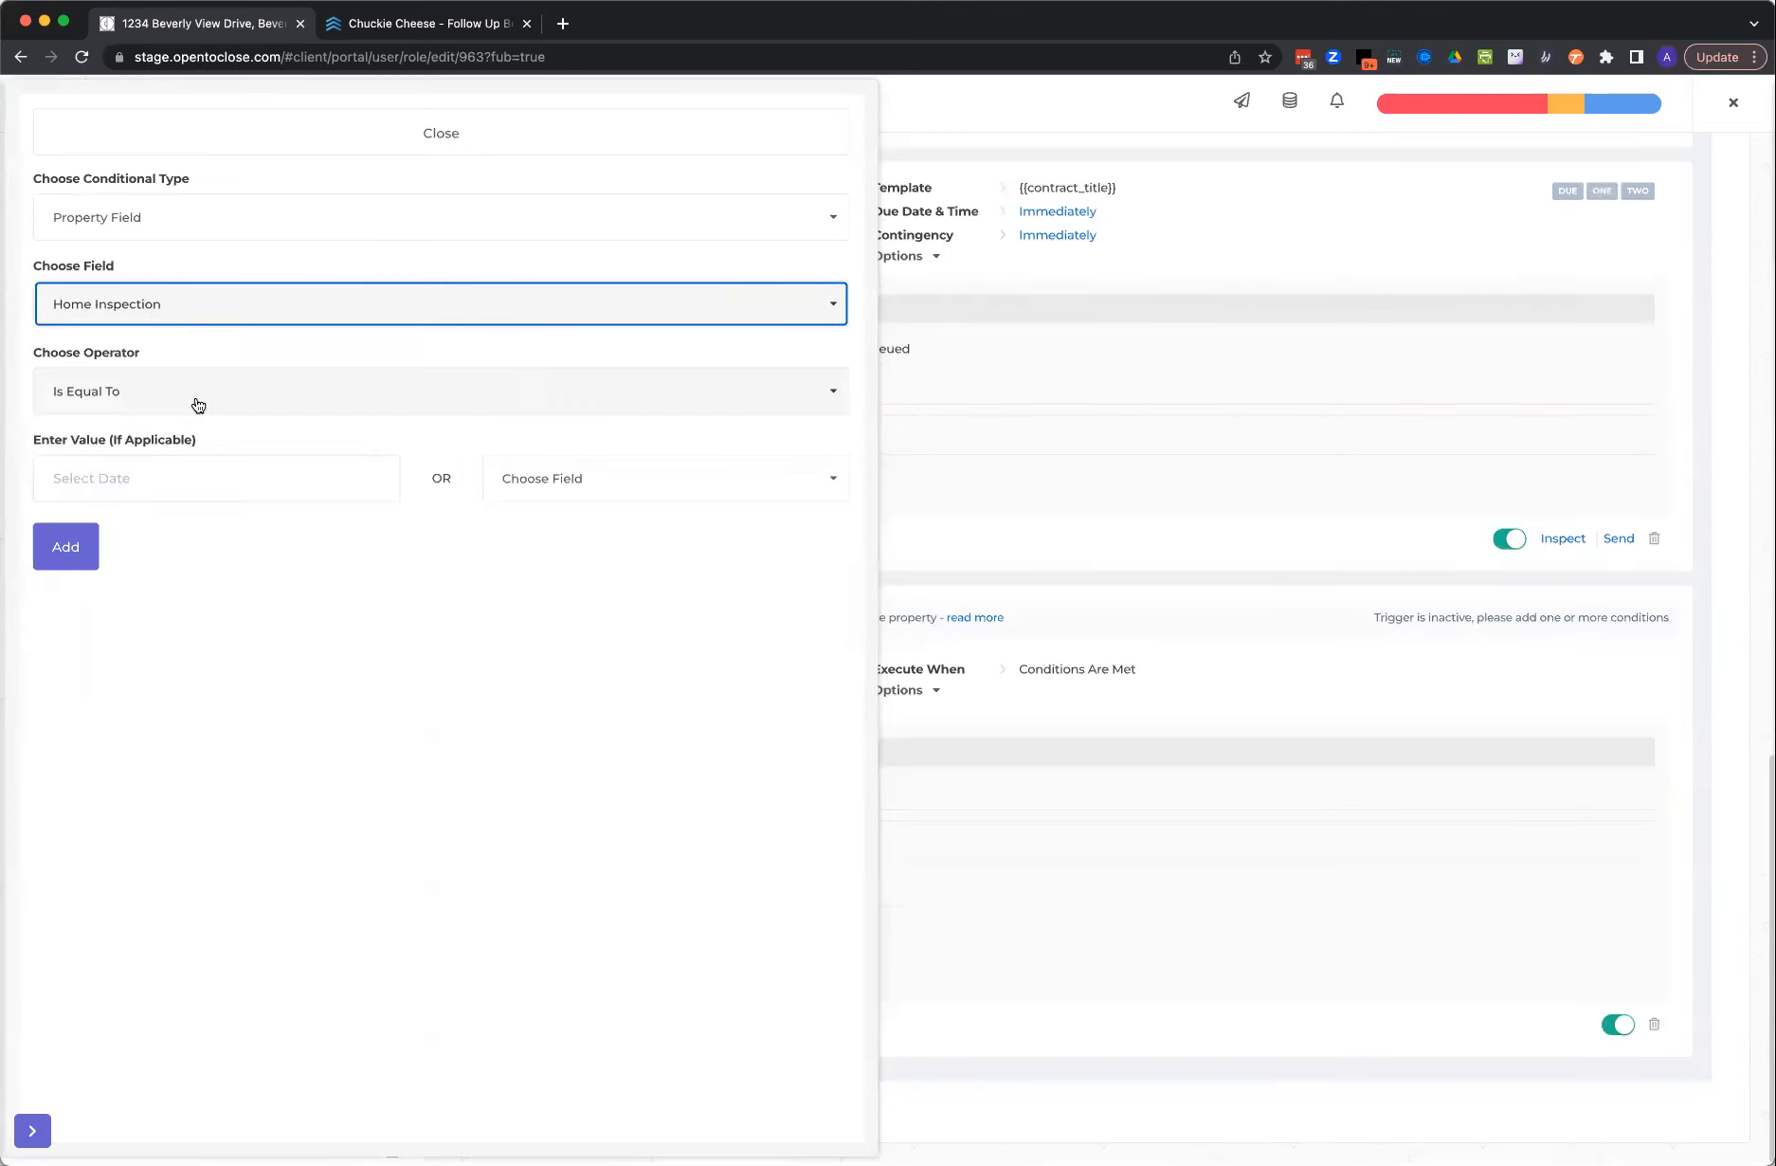
# - Change the condition's field to Buyer Contingency from the Agent Intake Form Questions section
pyautogui.click(207, 327)
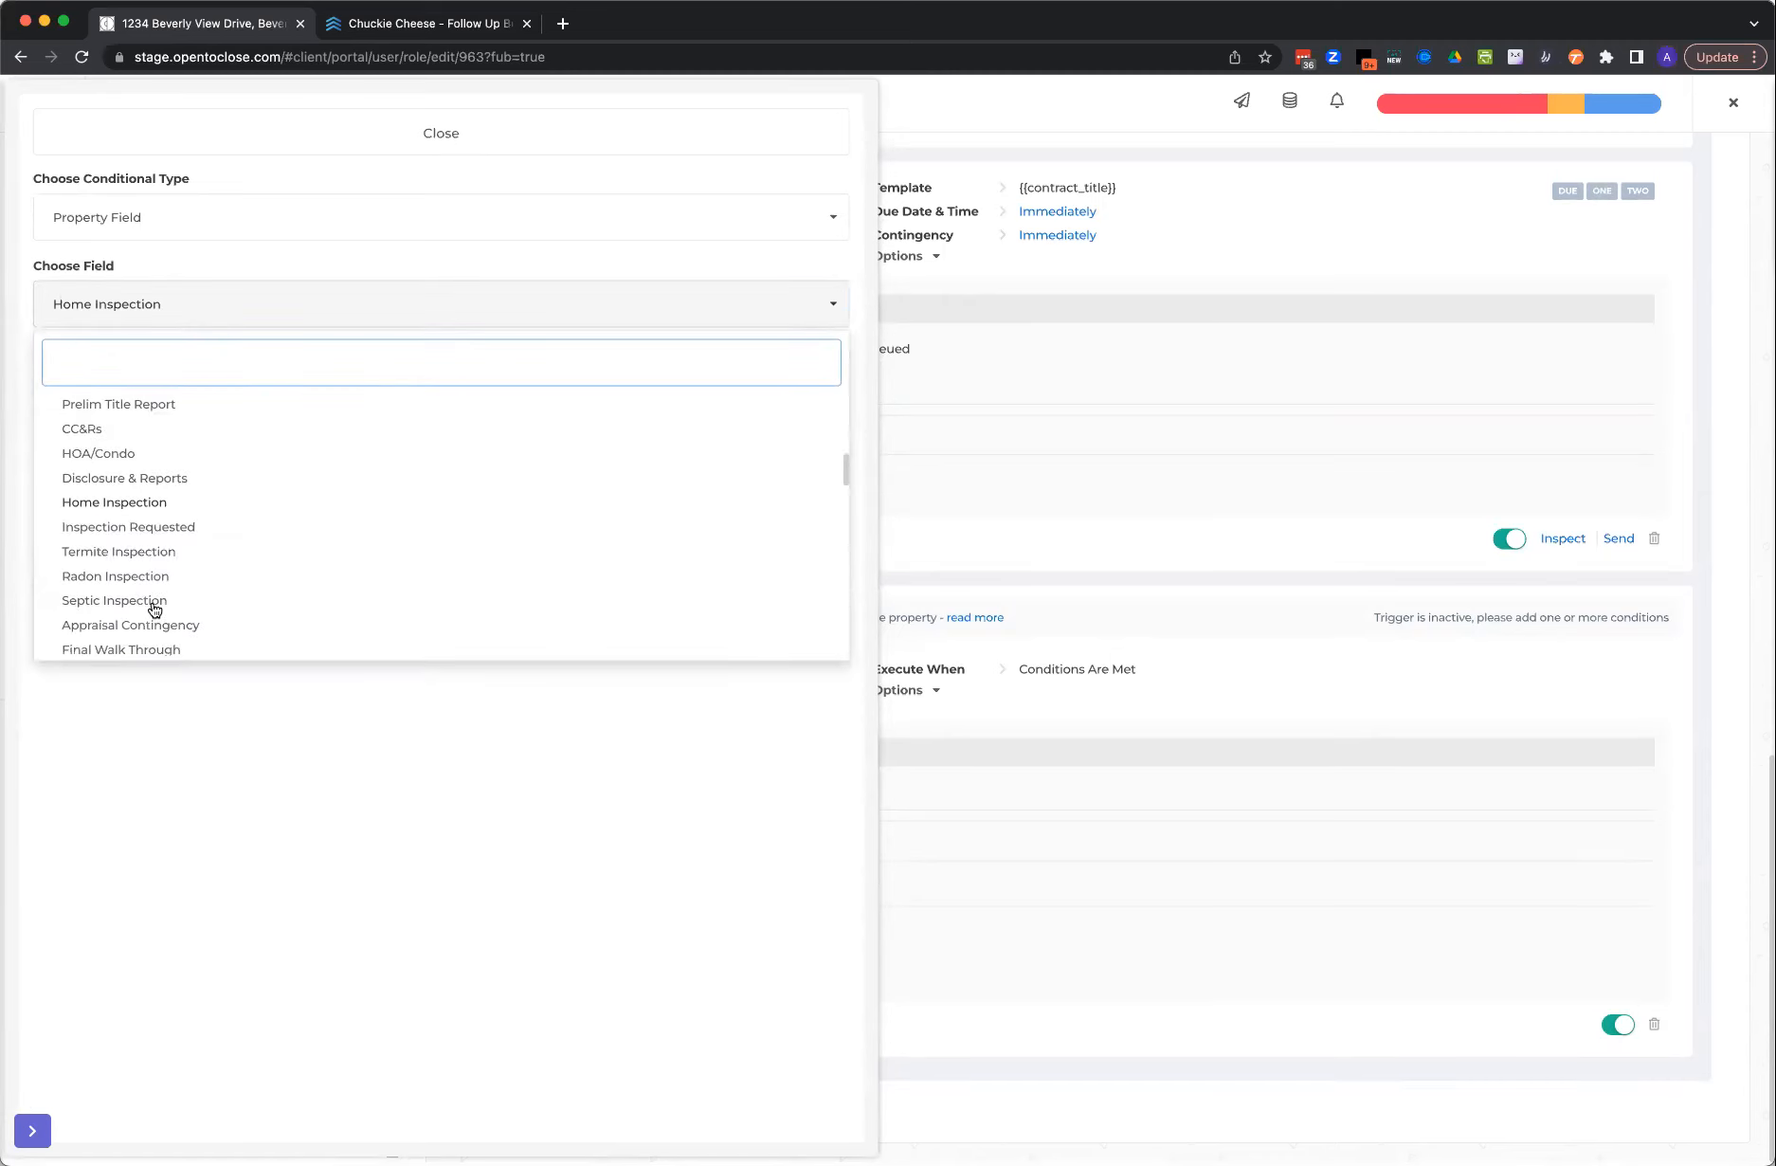
pyautogui.scroll(-10, 155, 600)
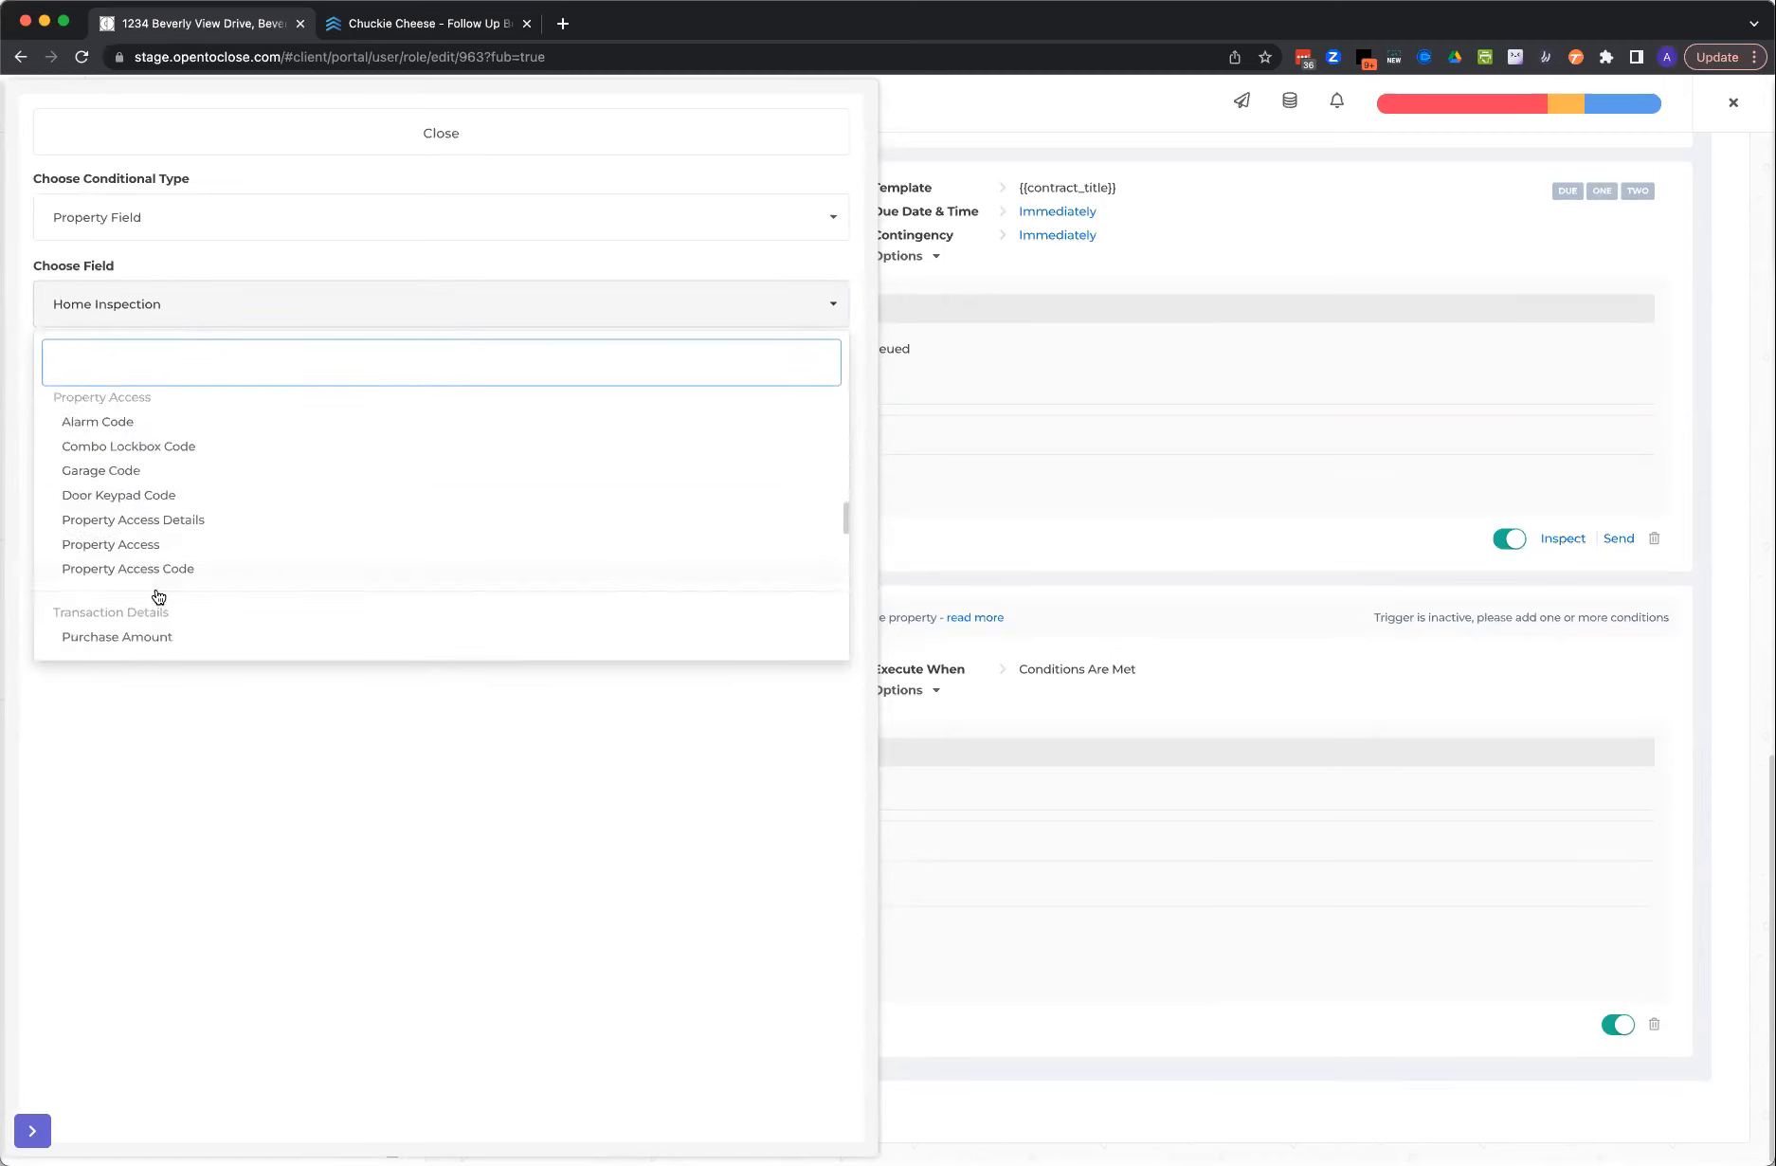
pyautogui.scroll(-10, 124, 553)
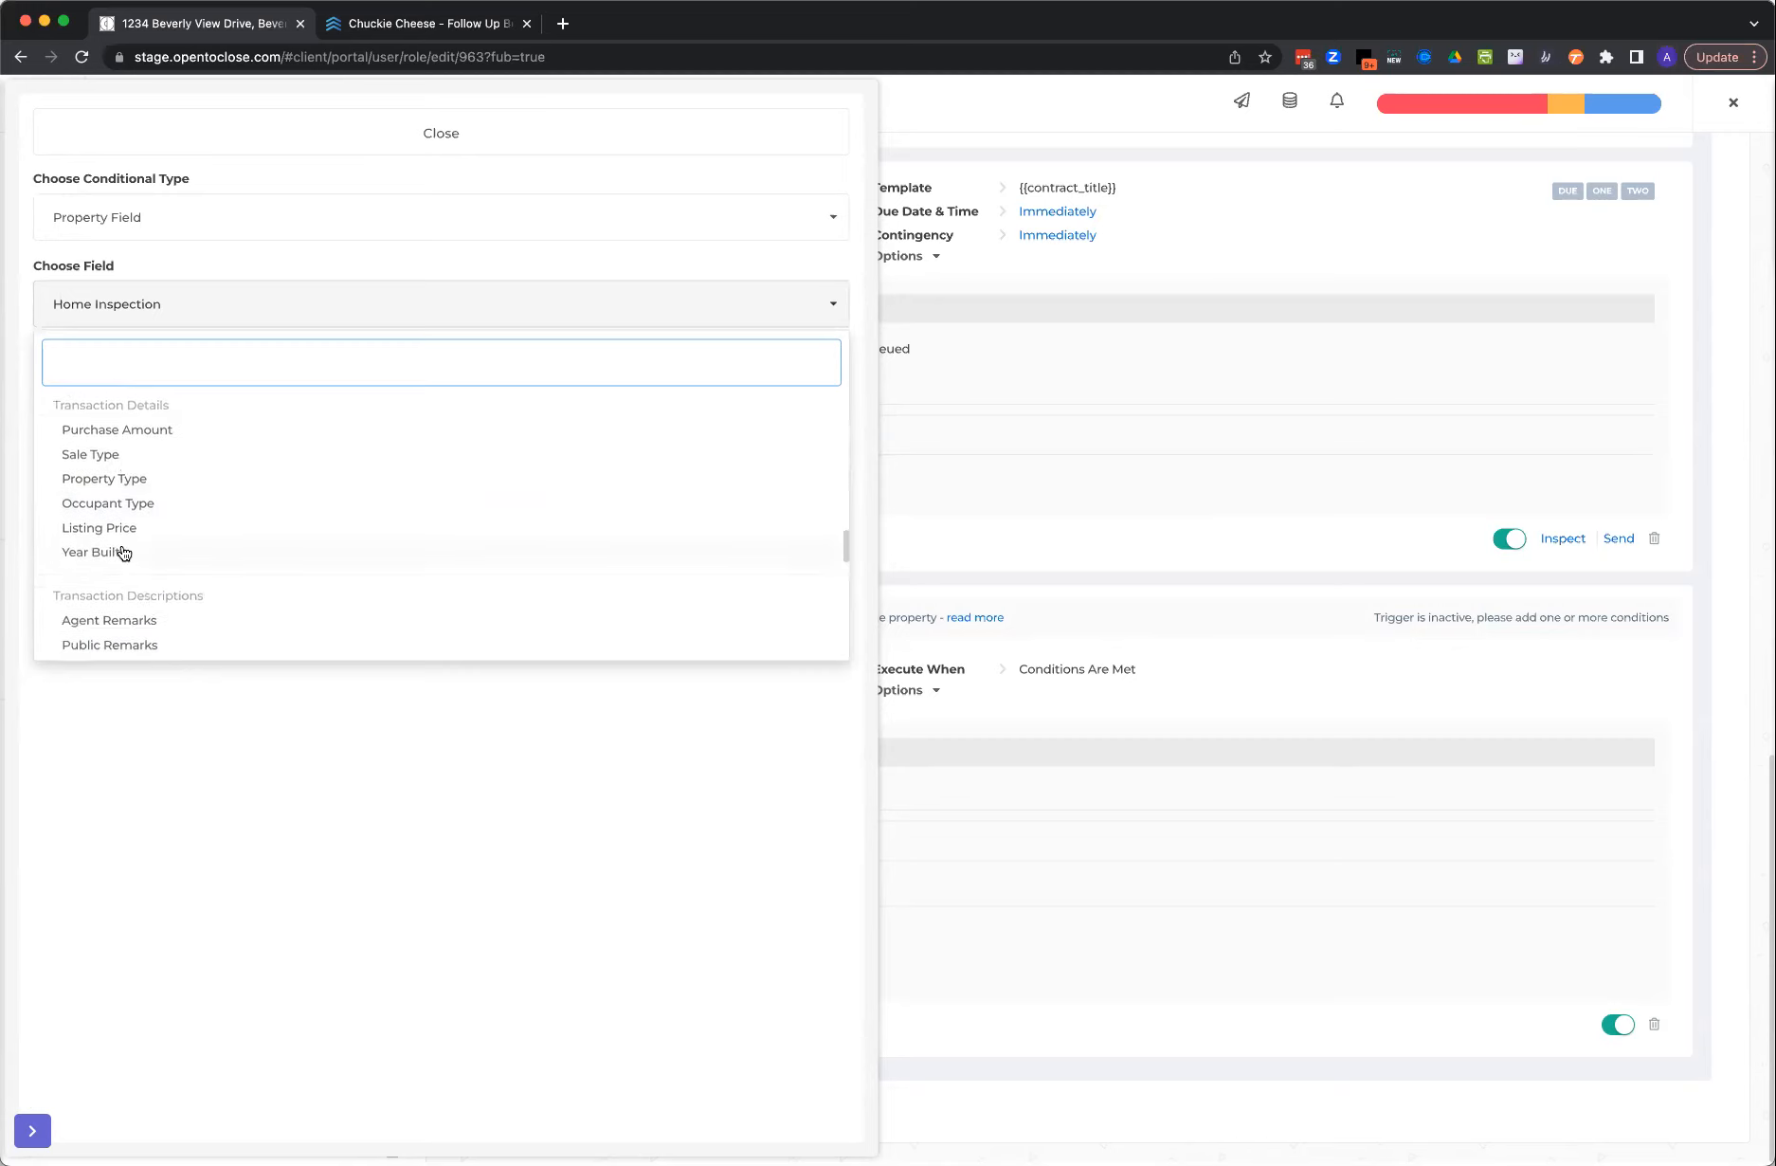
pyautogui.scroll(-4, 123, 552)
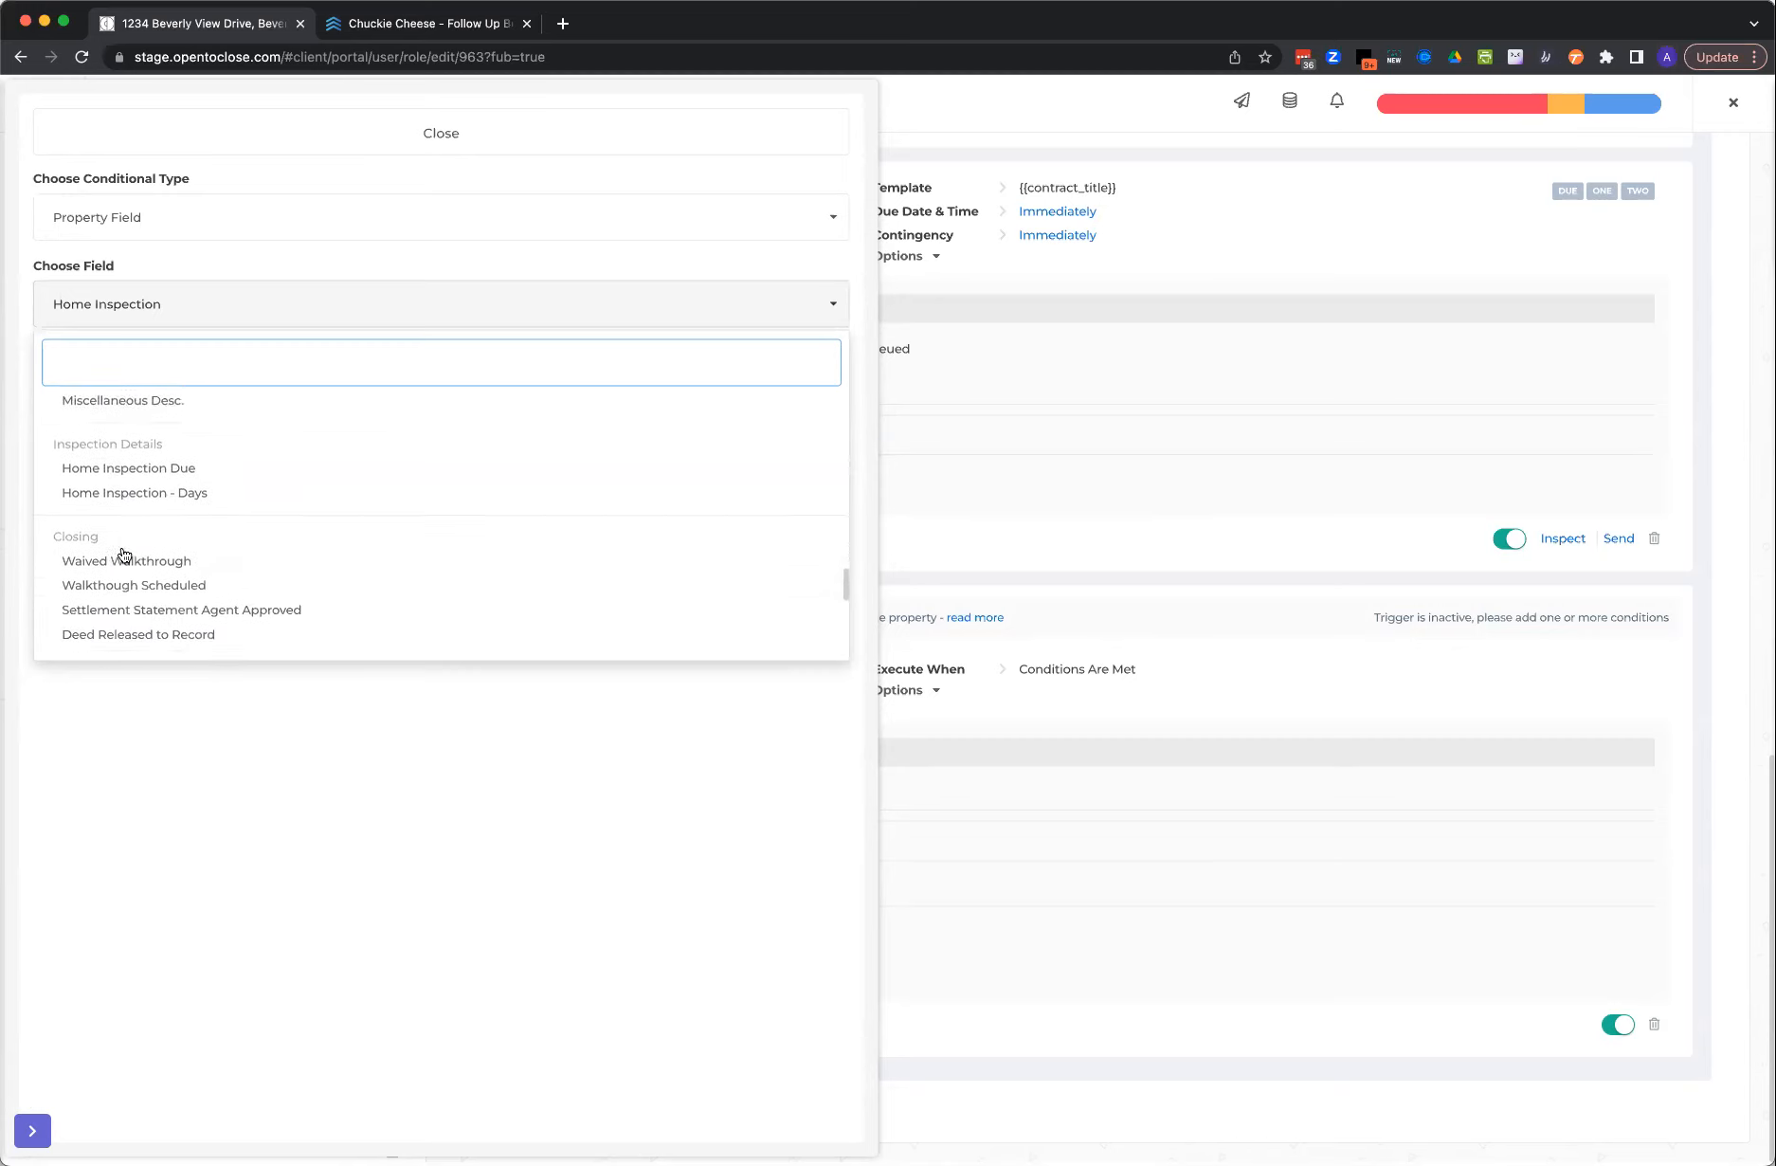
pyautogui.scroll(-8, 139, 560)
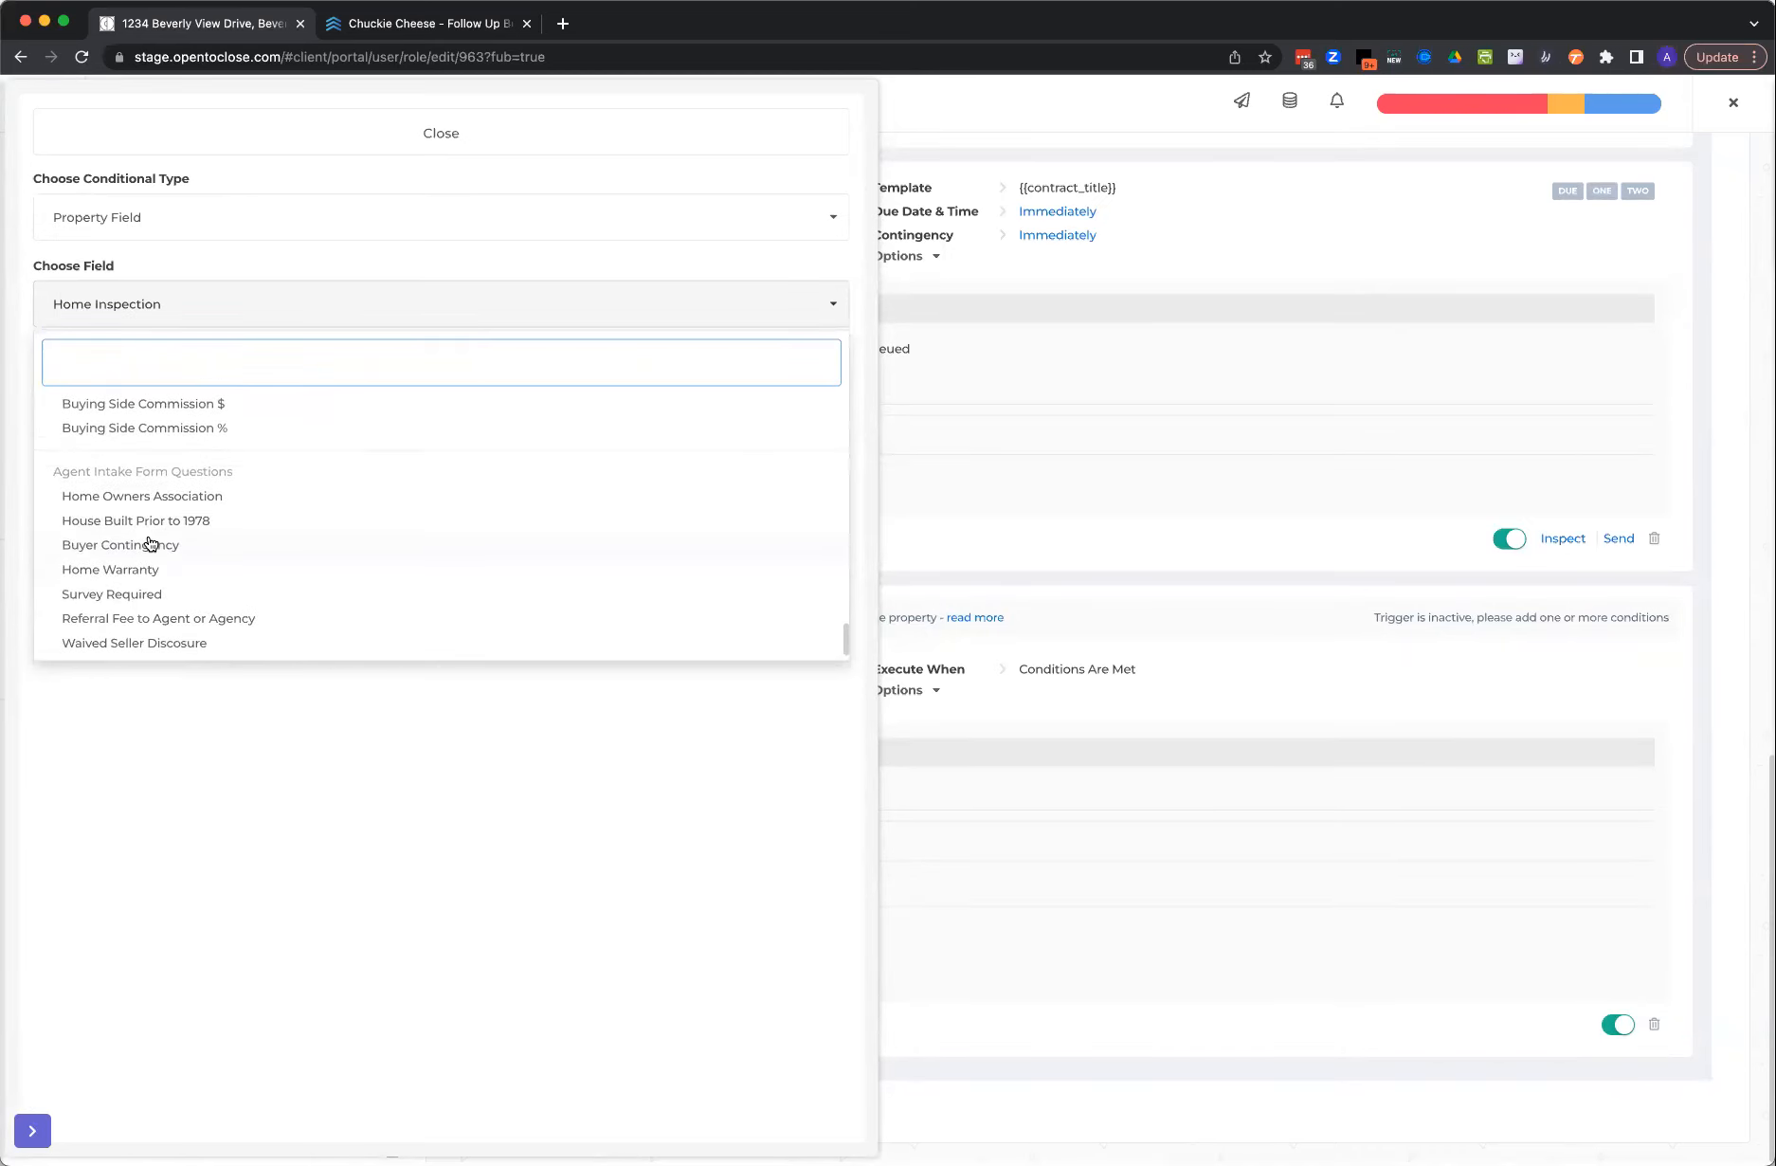
pyautogui.click(144, 546)
# - Complete the condition with operator Is Equal To and value No, add it to the trigger, and close the condition settings
pyautogui.click(138, 413)
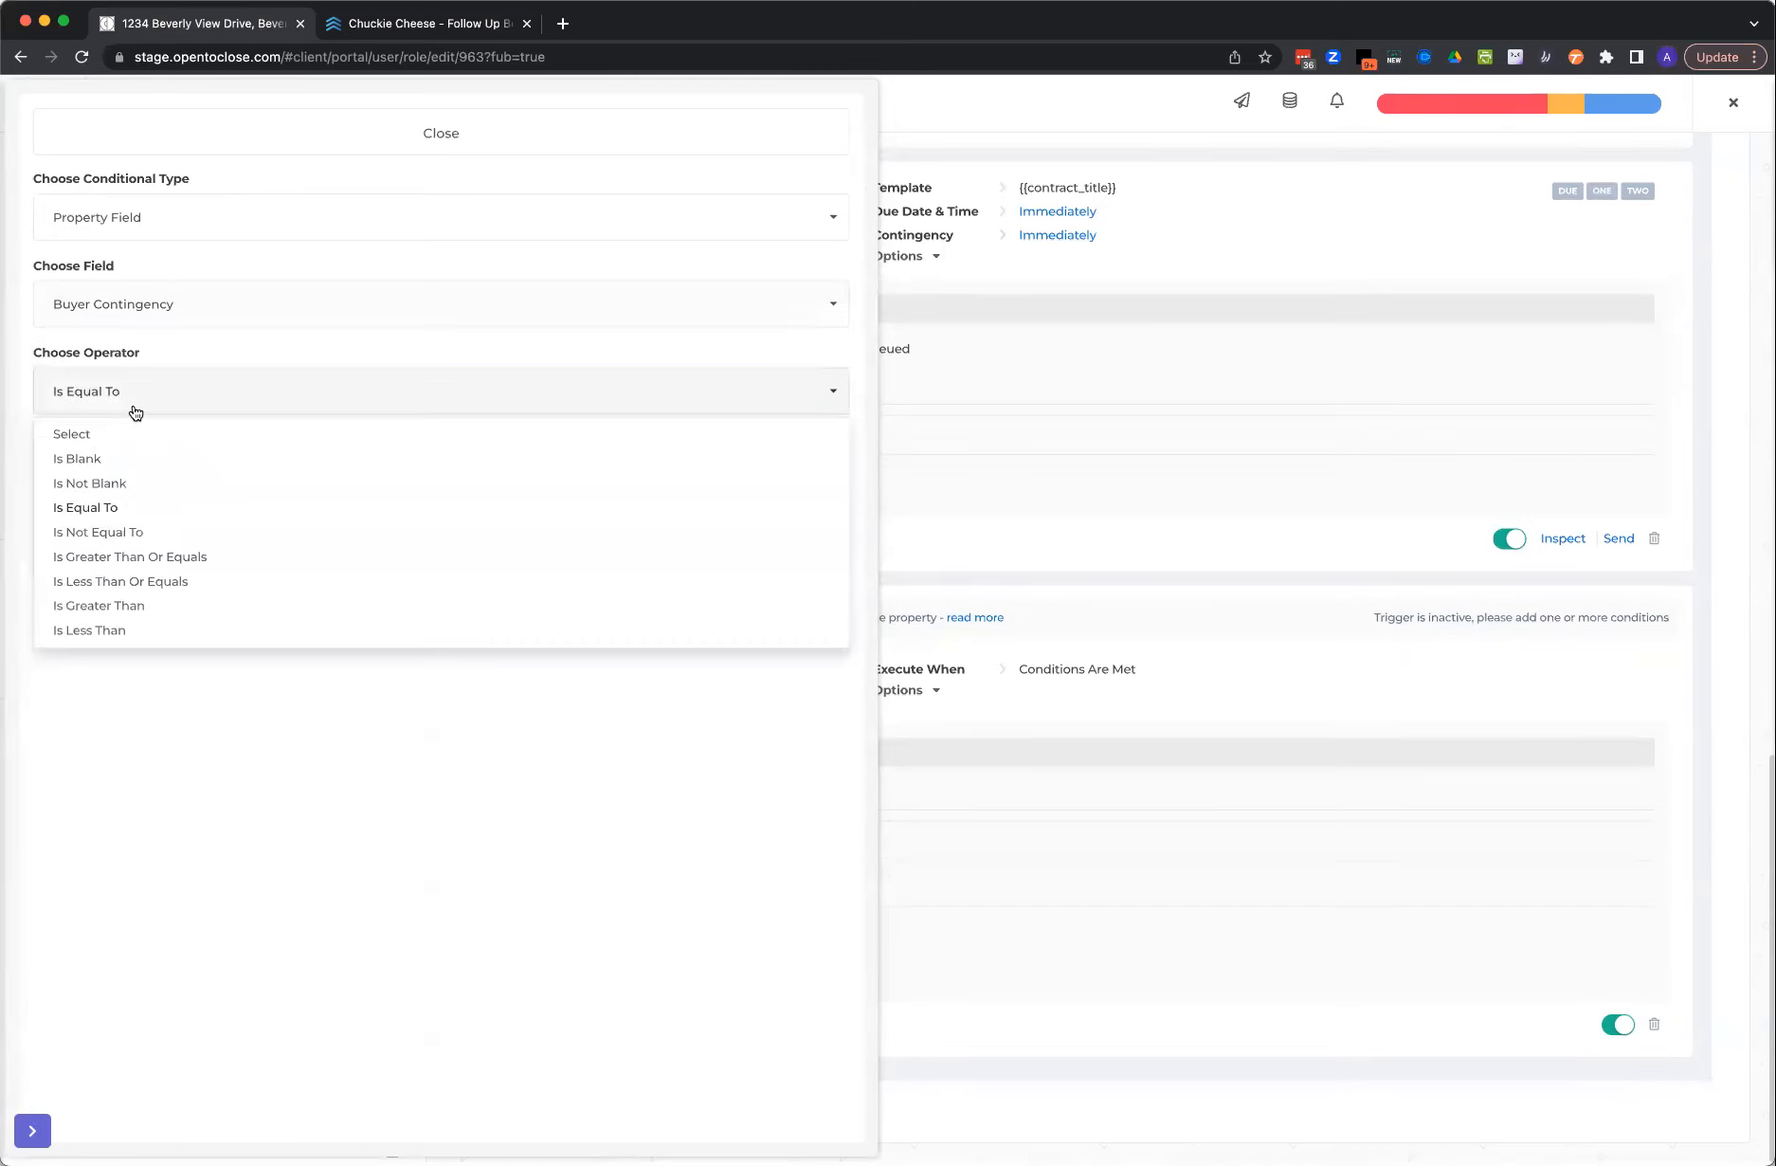
pyautogui.click(111, 507)
pyautogui.click(110, 479)
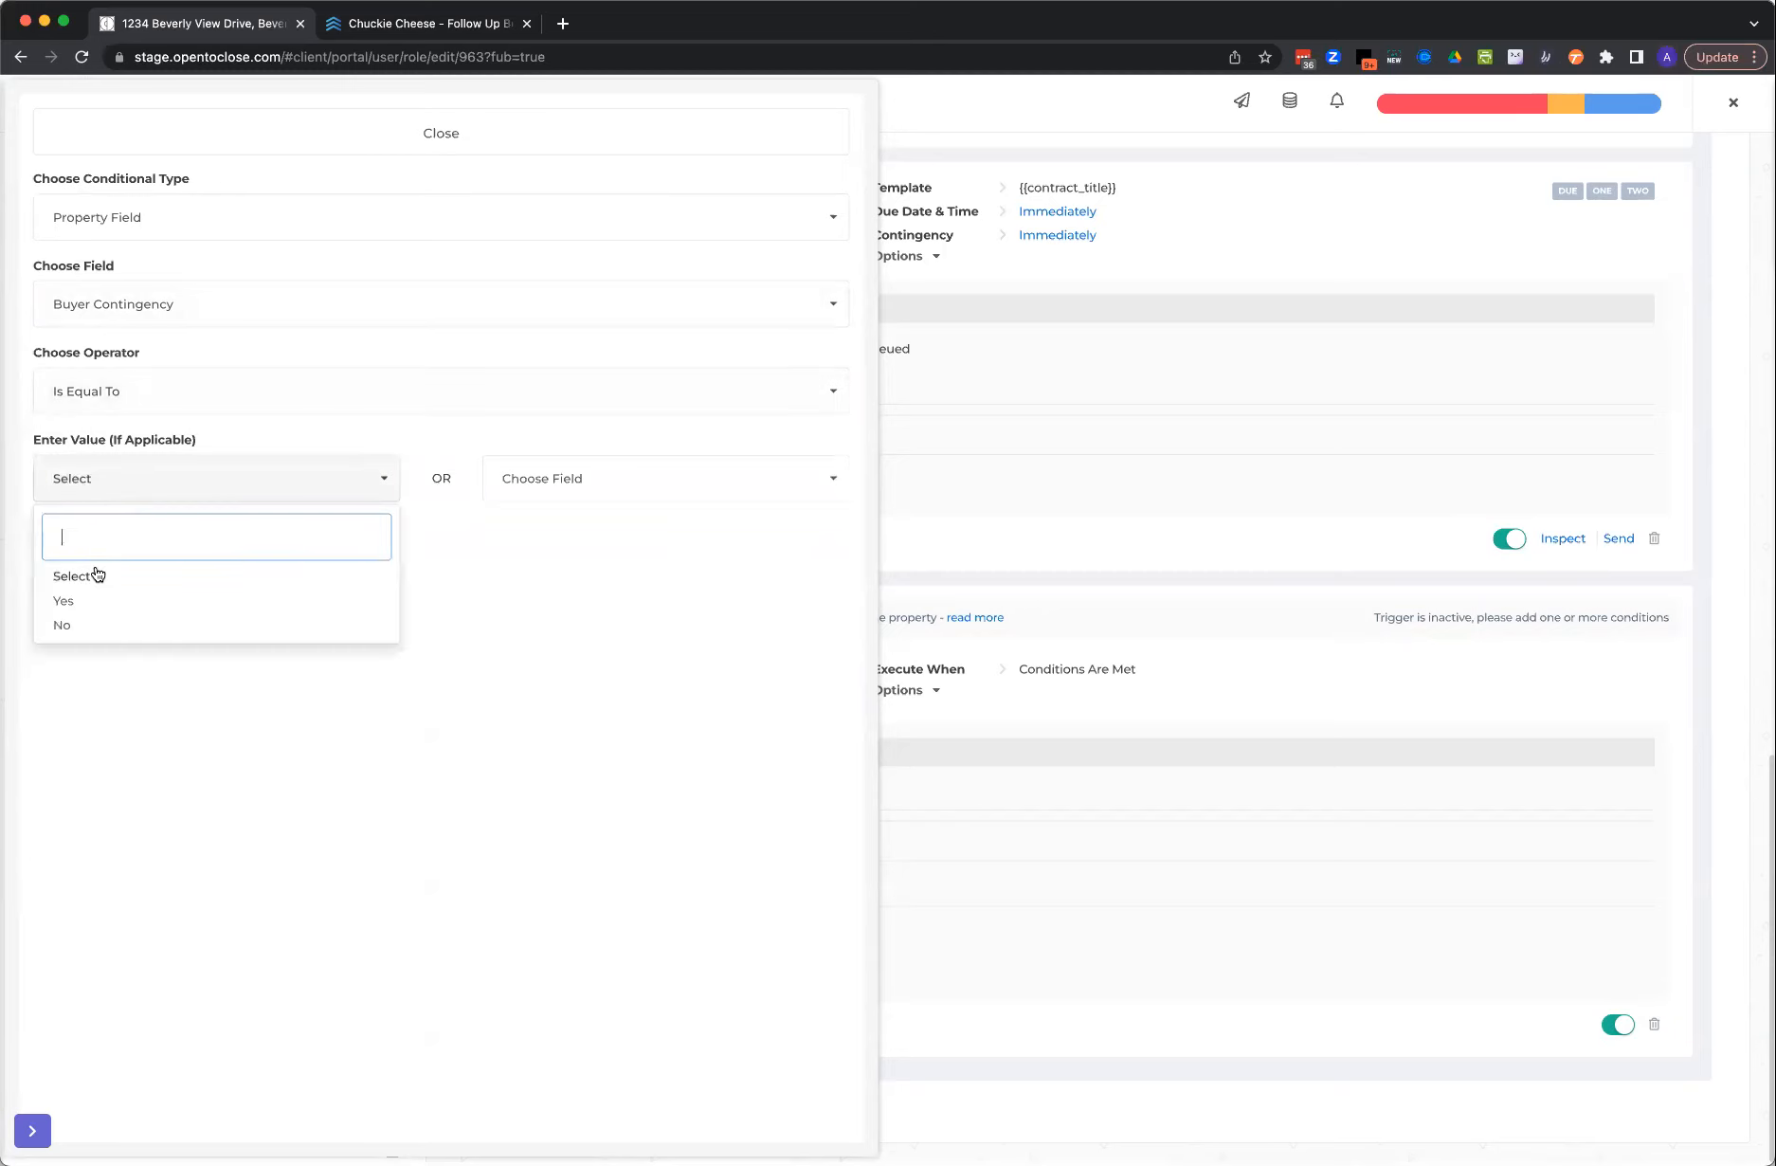
pyautogui.click(80, 625)
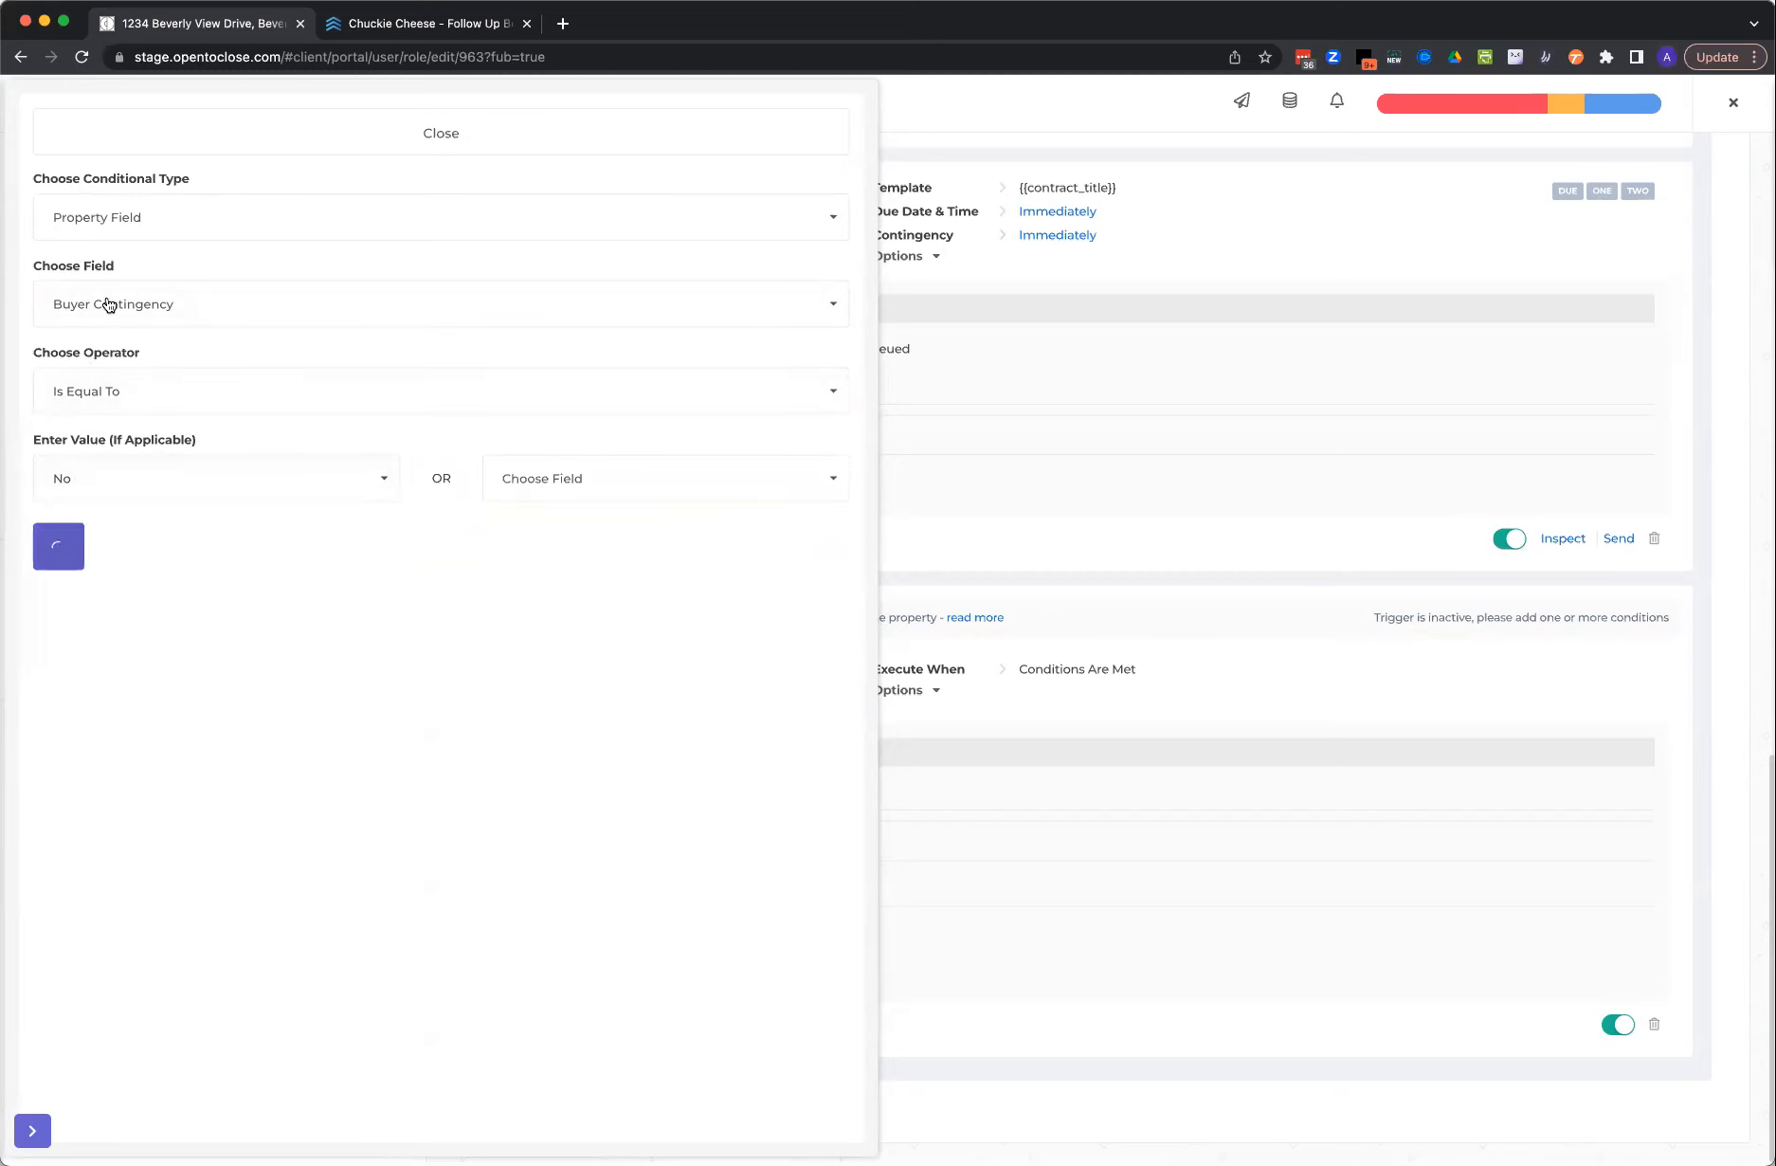
pyautogui.click(402, 150)
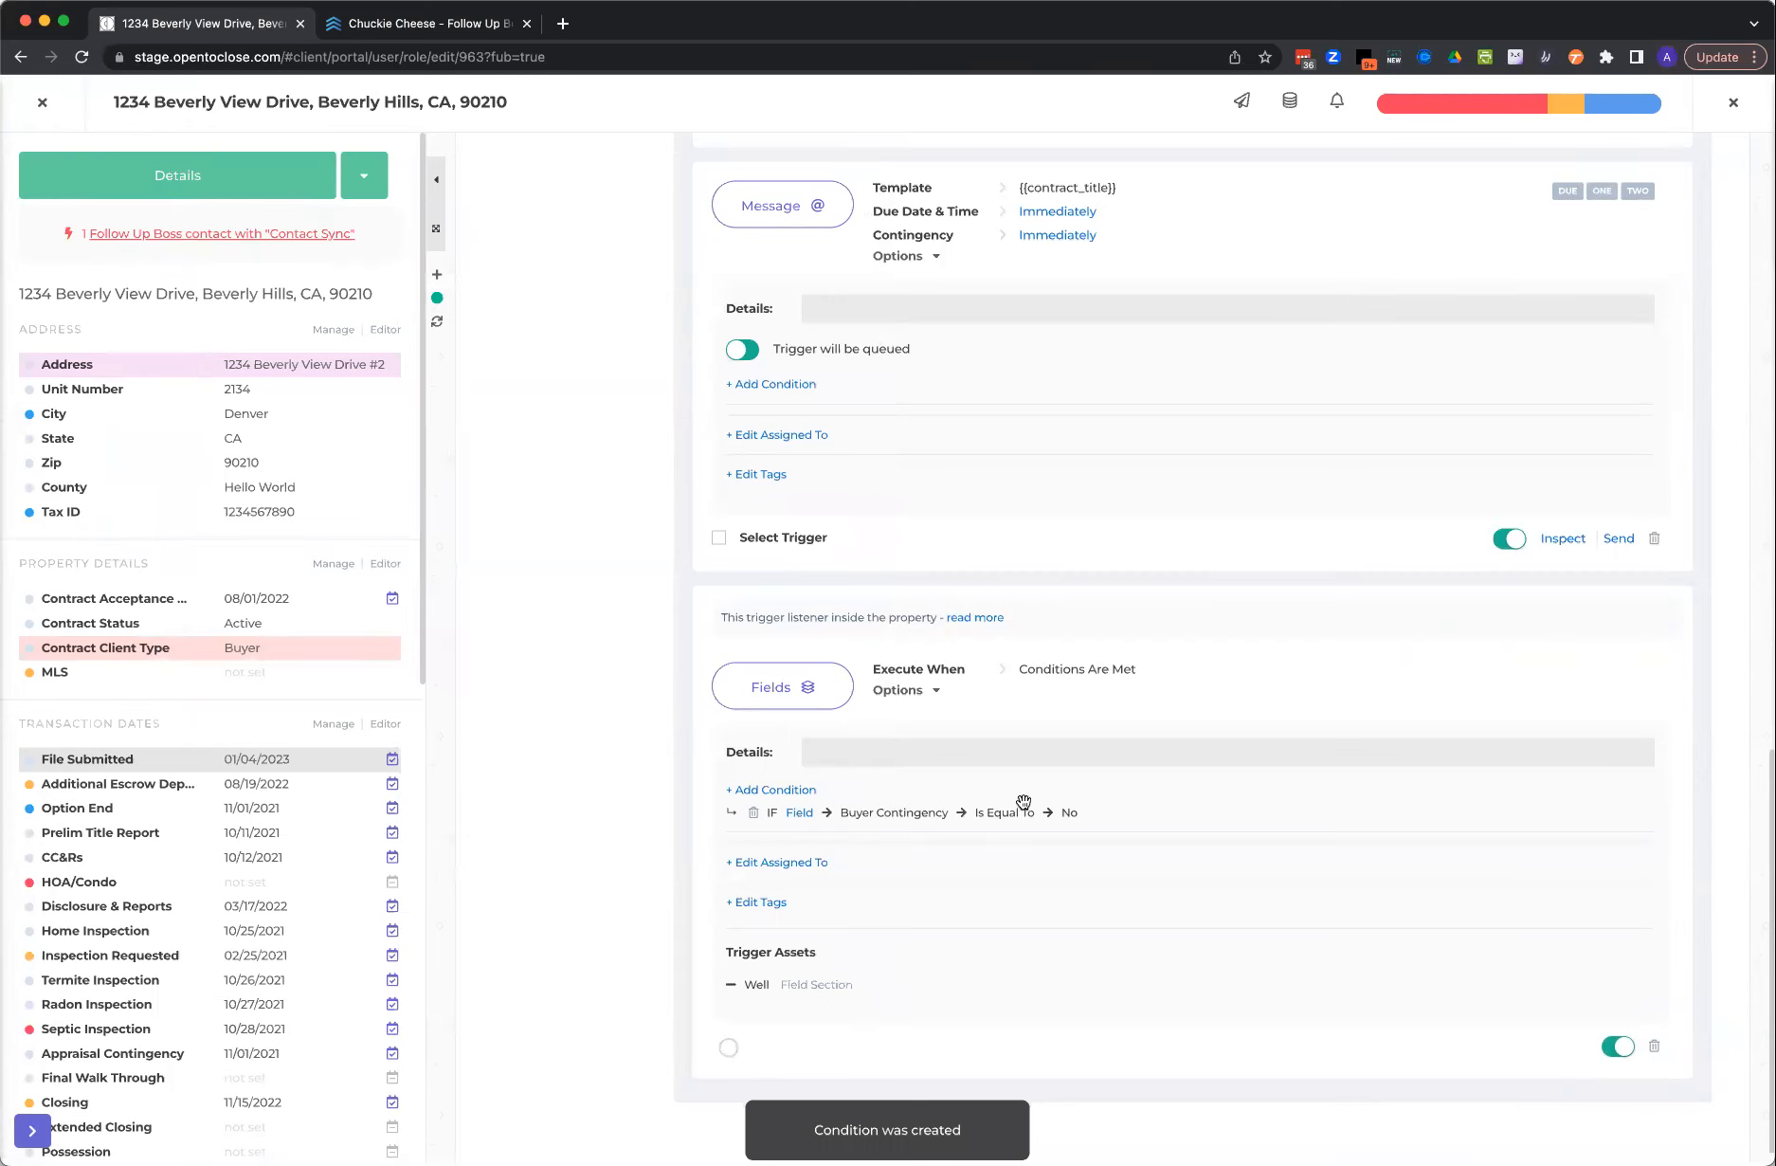
# - Review the property's field sections from Address down to Referral Details beside the triggers
pyautogui.scroll(5, 782, 695)
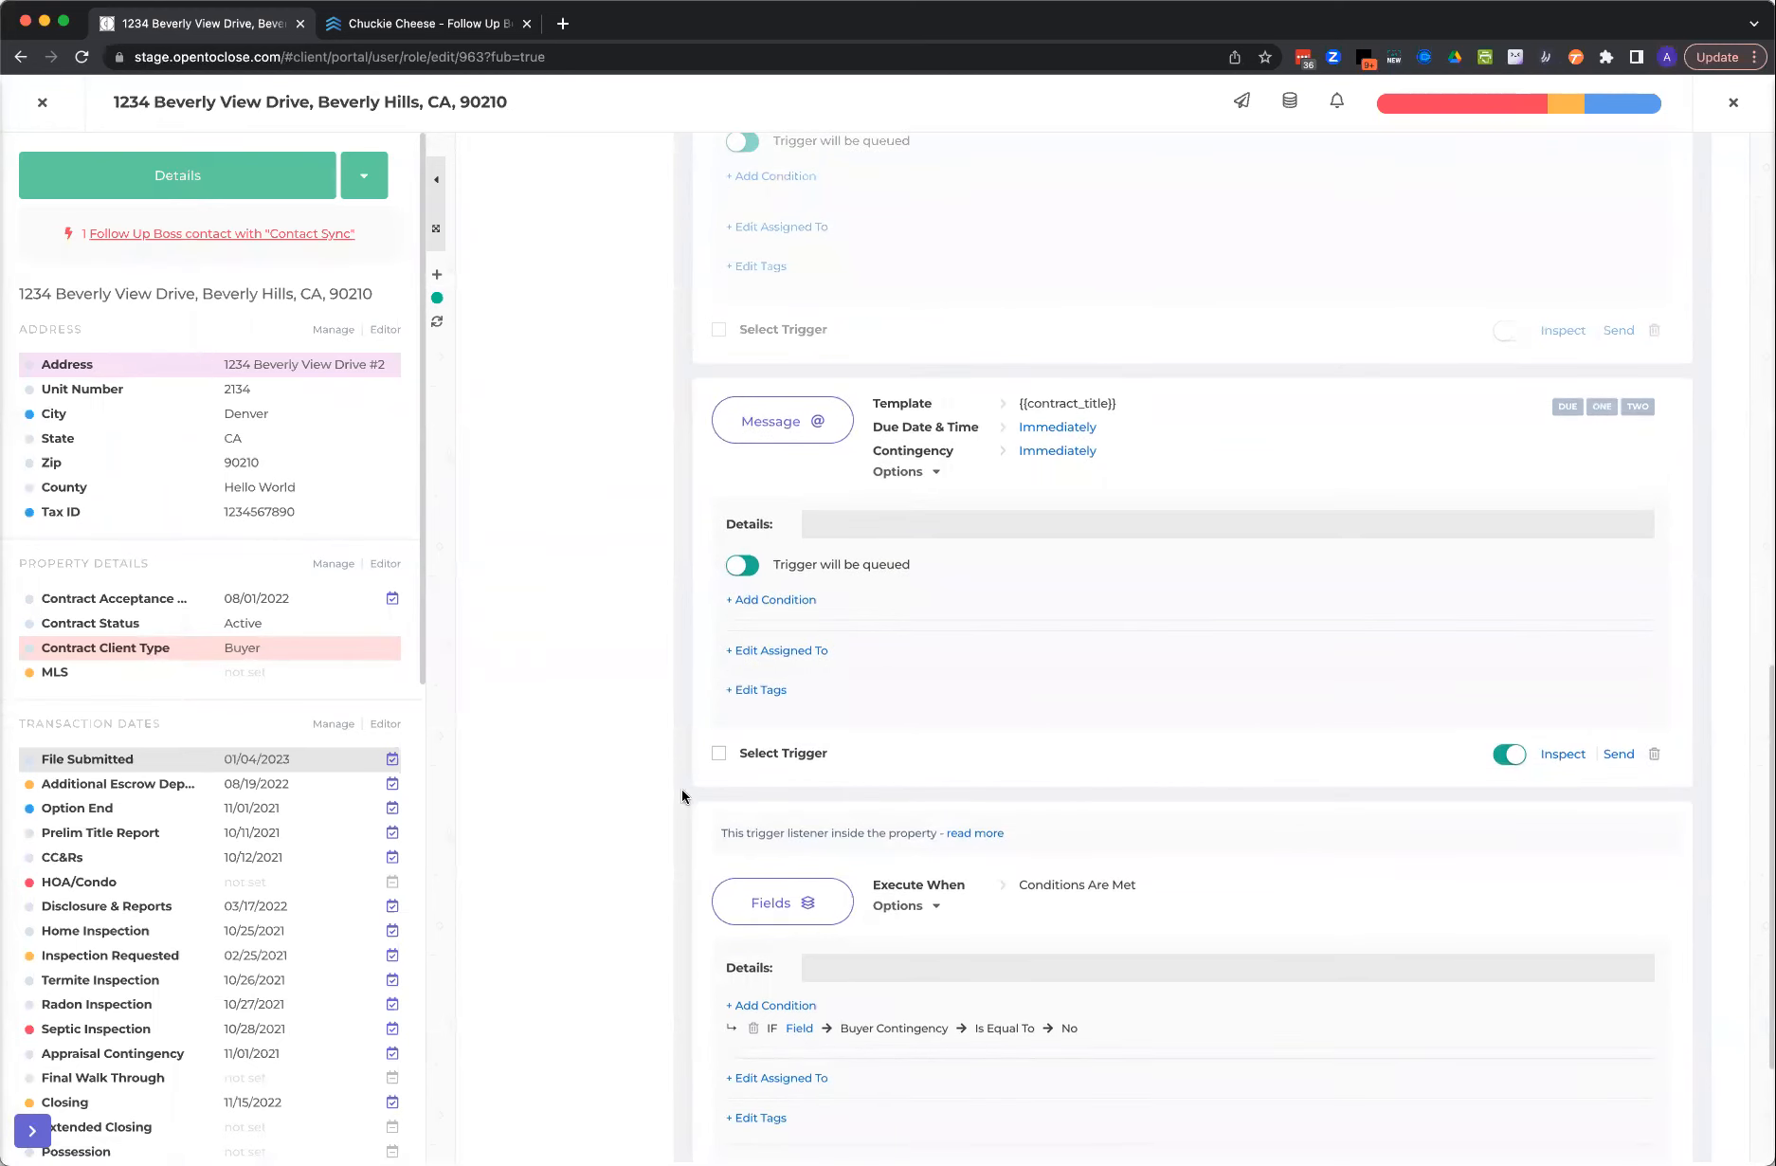
pyautogui.scroll(-6, 262, 806)
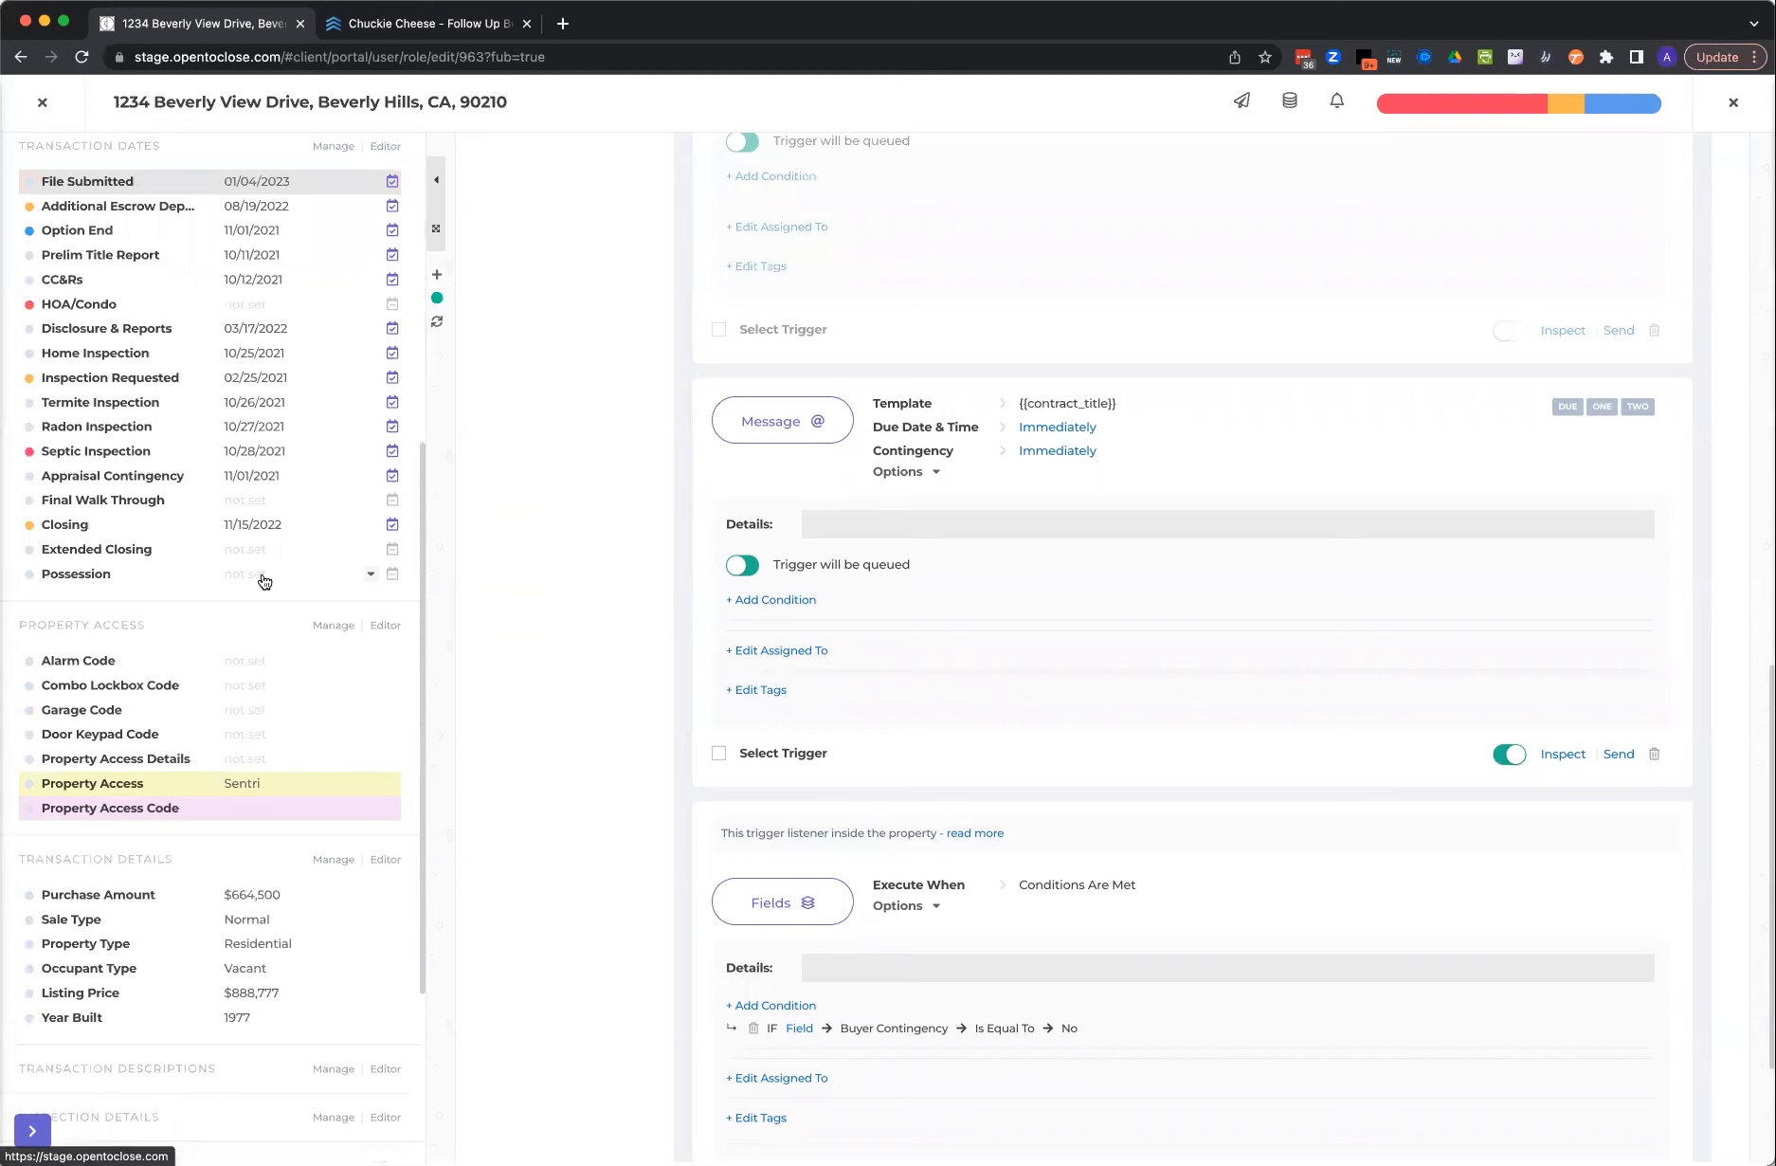
pyautogui.scroll(-3, 234, 738)
pyautogui.scroll(10, 298, 569)
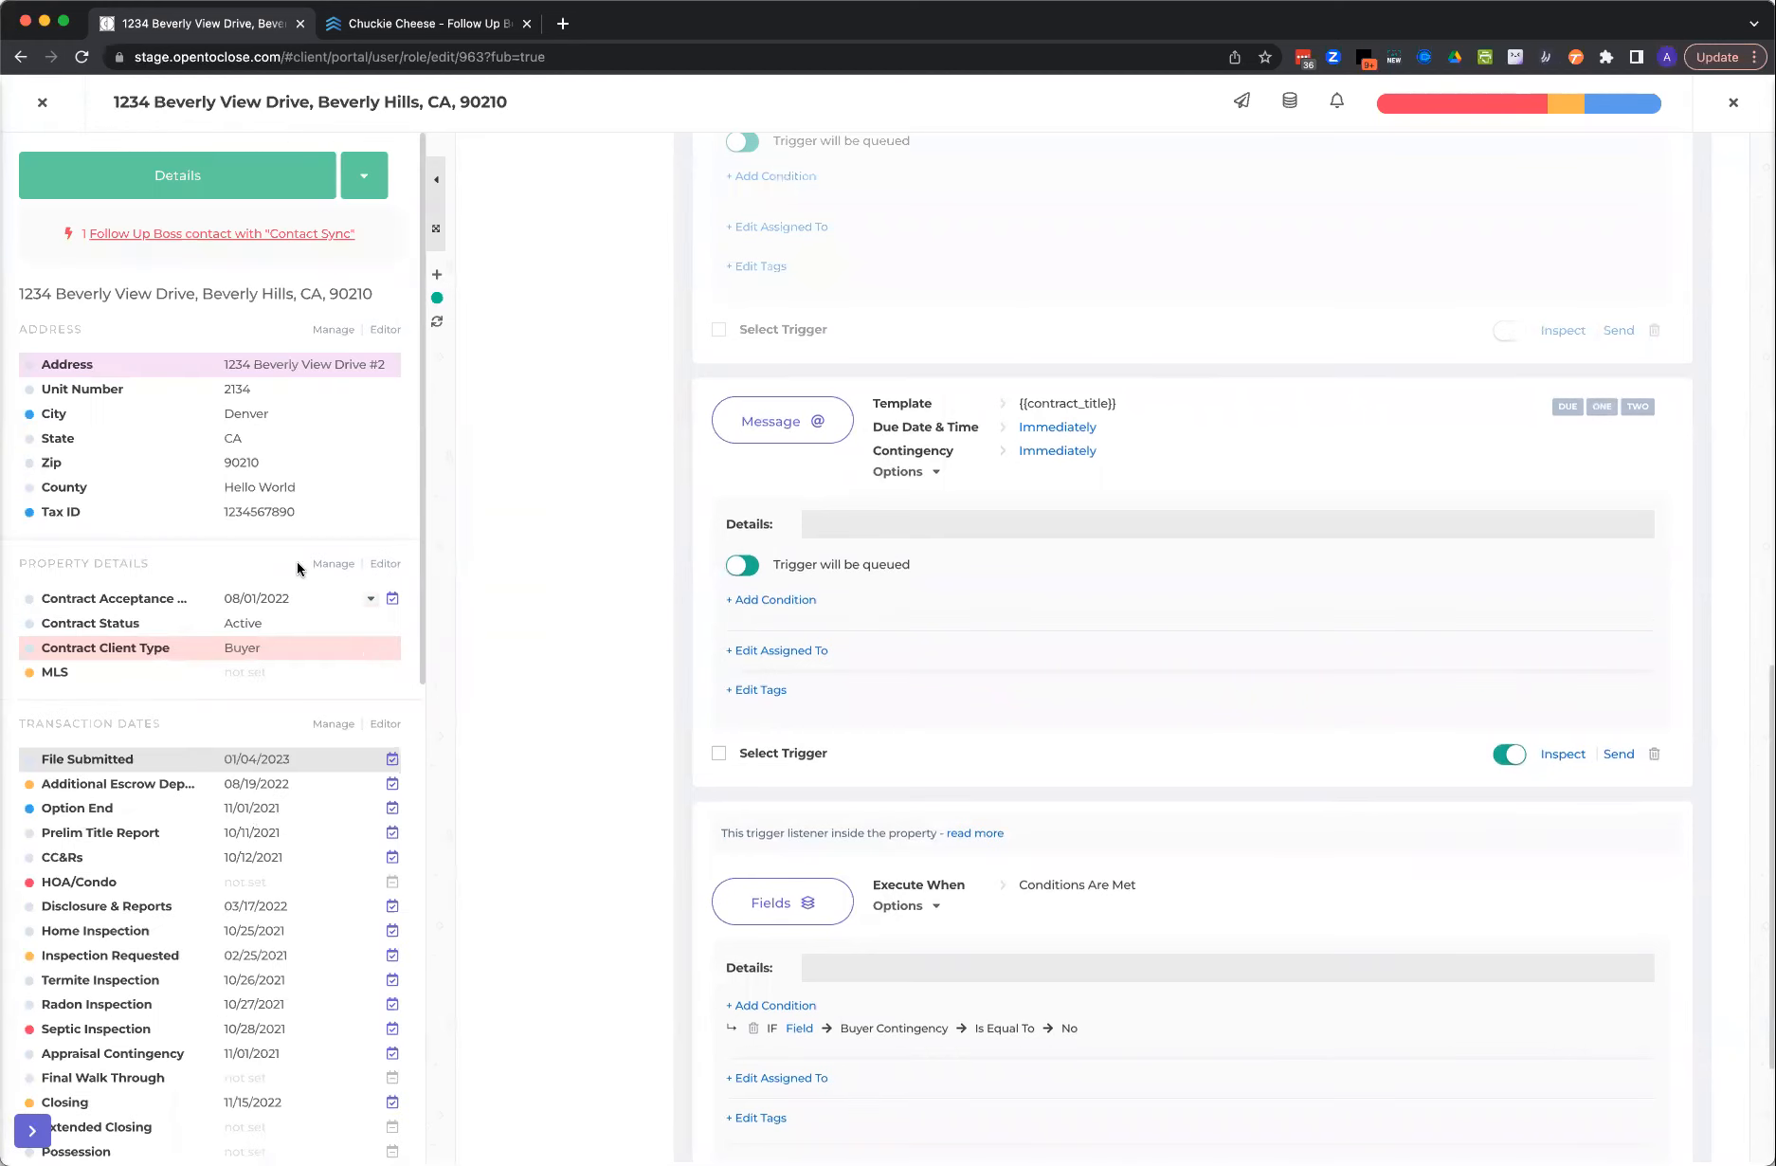
pyautogui.scroll(-9, 279, 725)
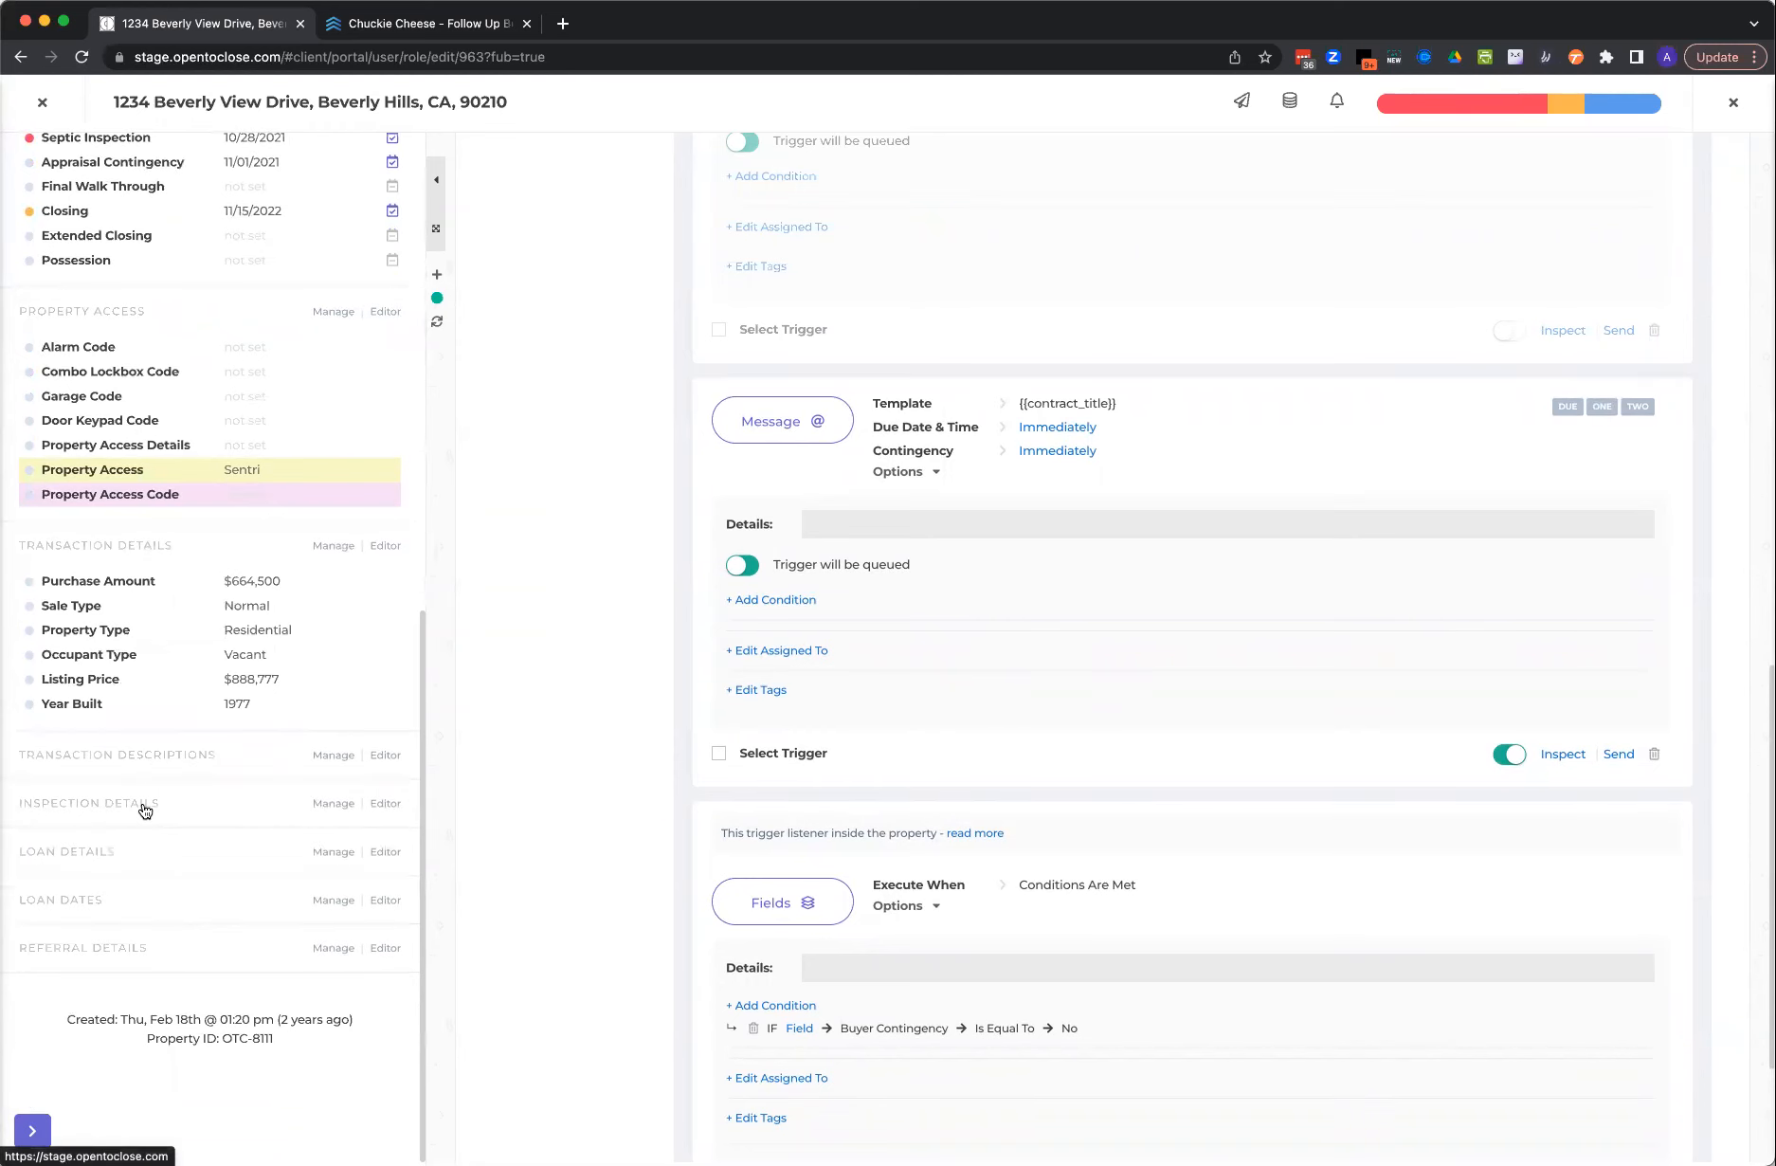
pyautogui.scroll(10, 322, 547)
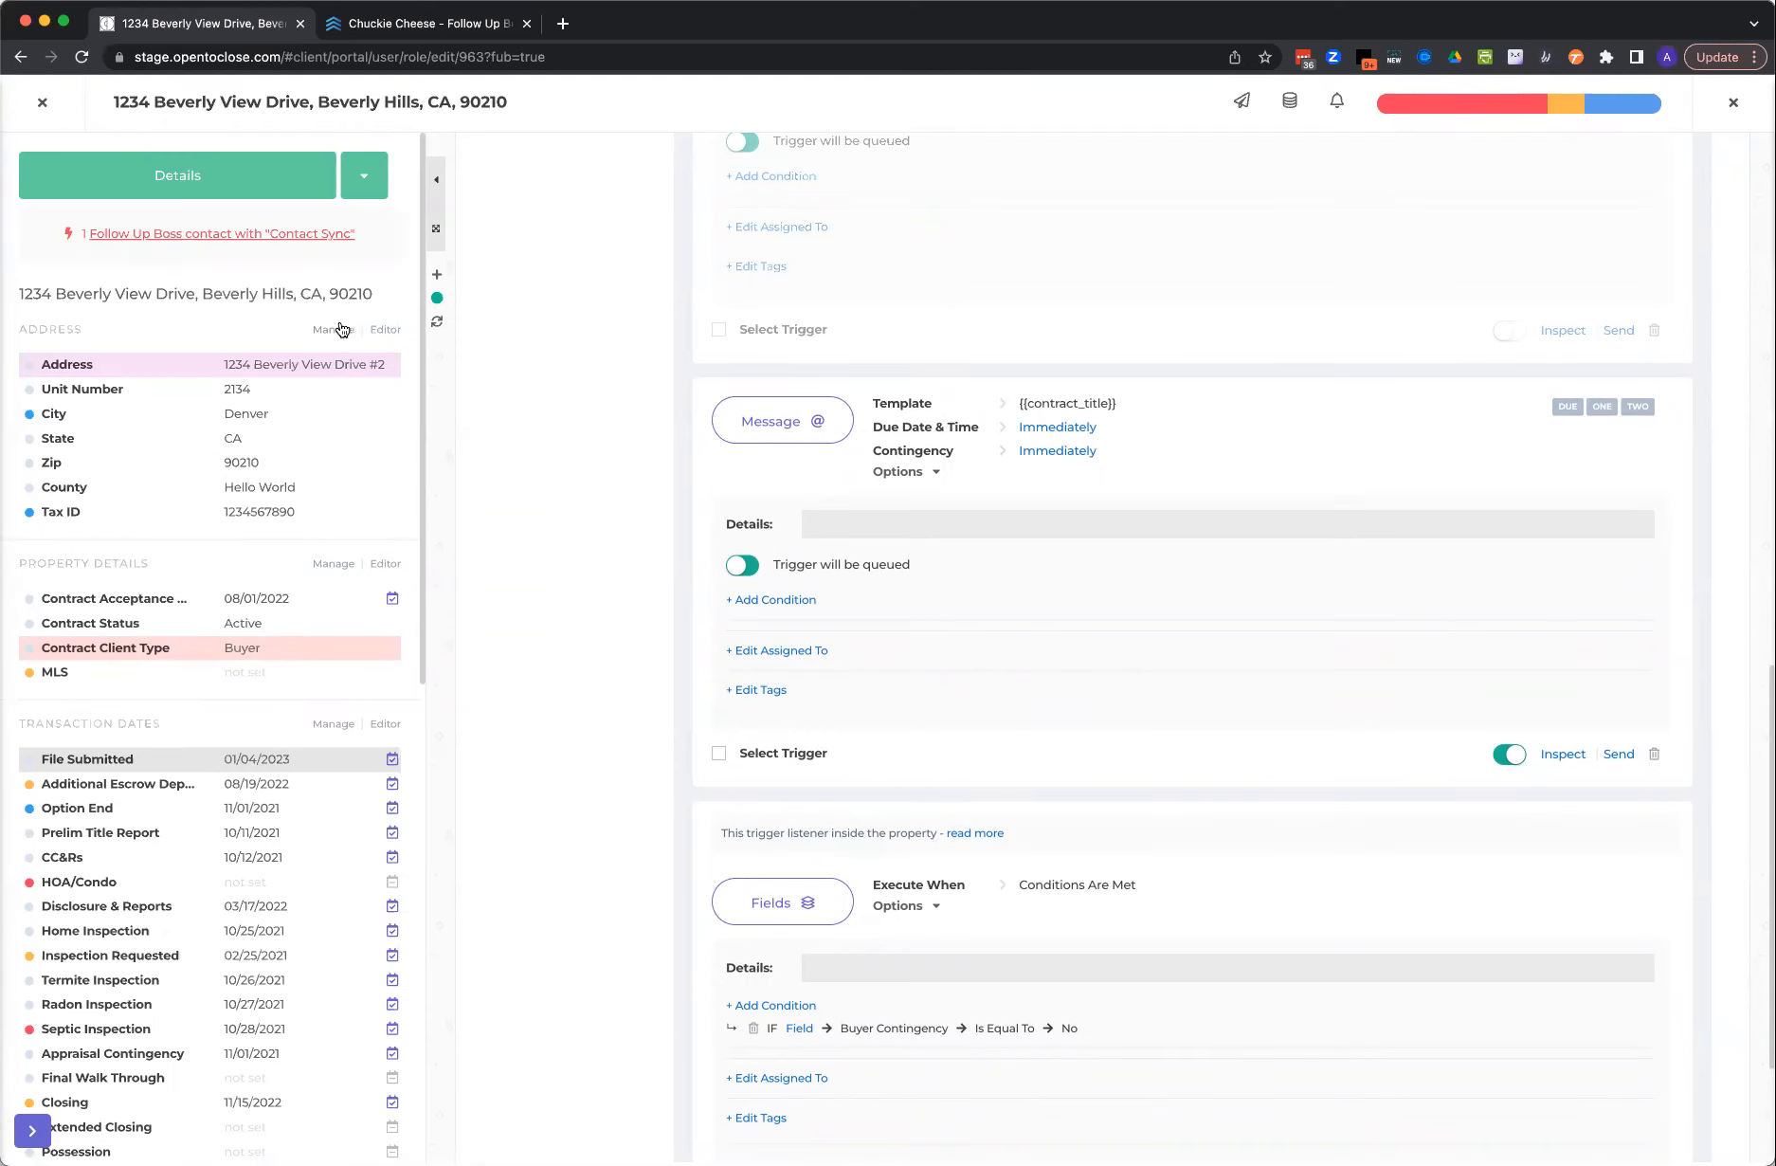
# - Examine the property's field manager, reviewing which fields are shown and which sections are removed, from Address down to Closing
pyautogui.click(334, 329)
pyautogui.scroll(-10, 627, 749)
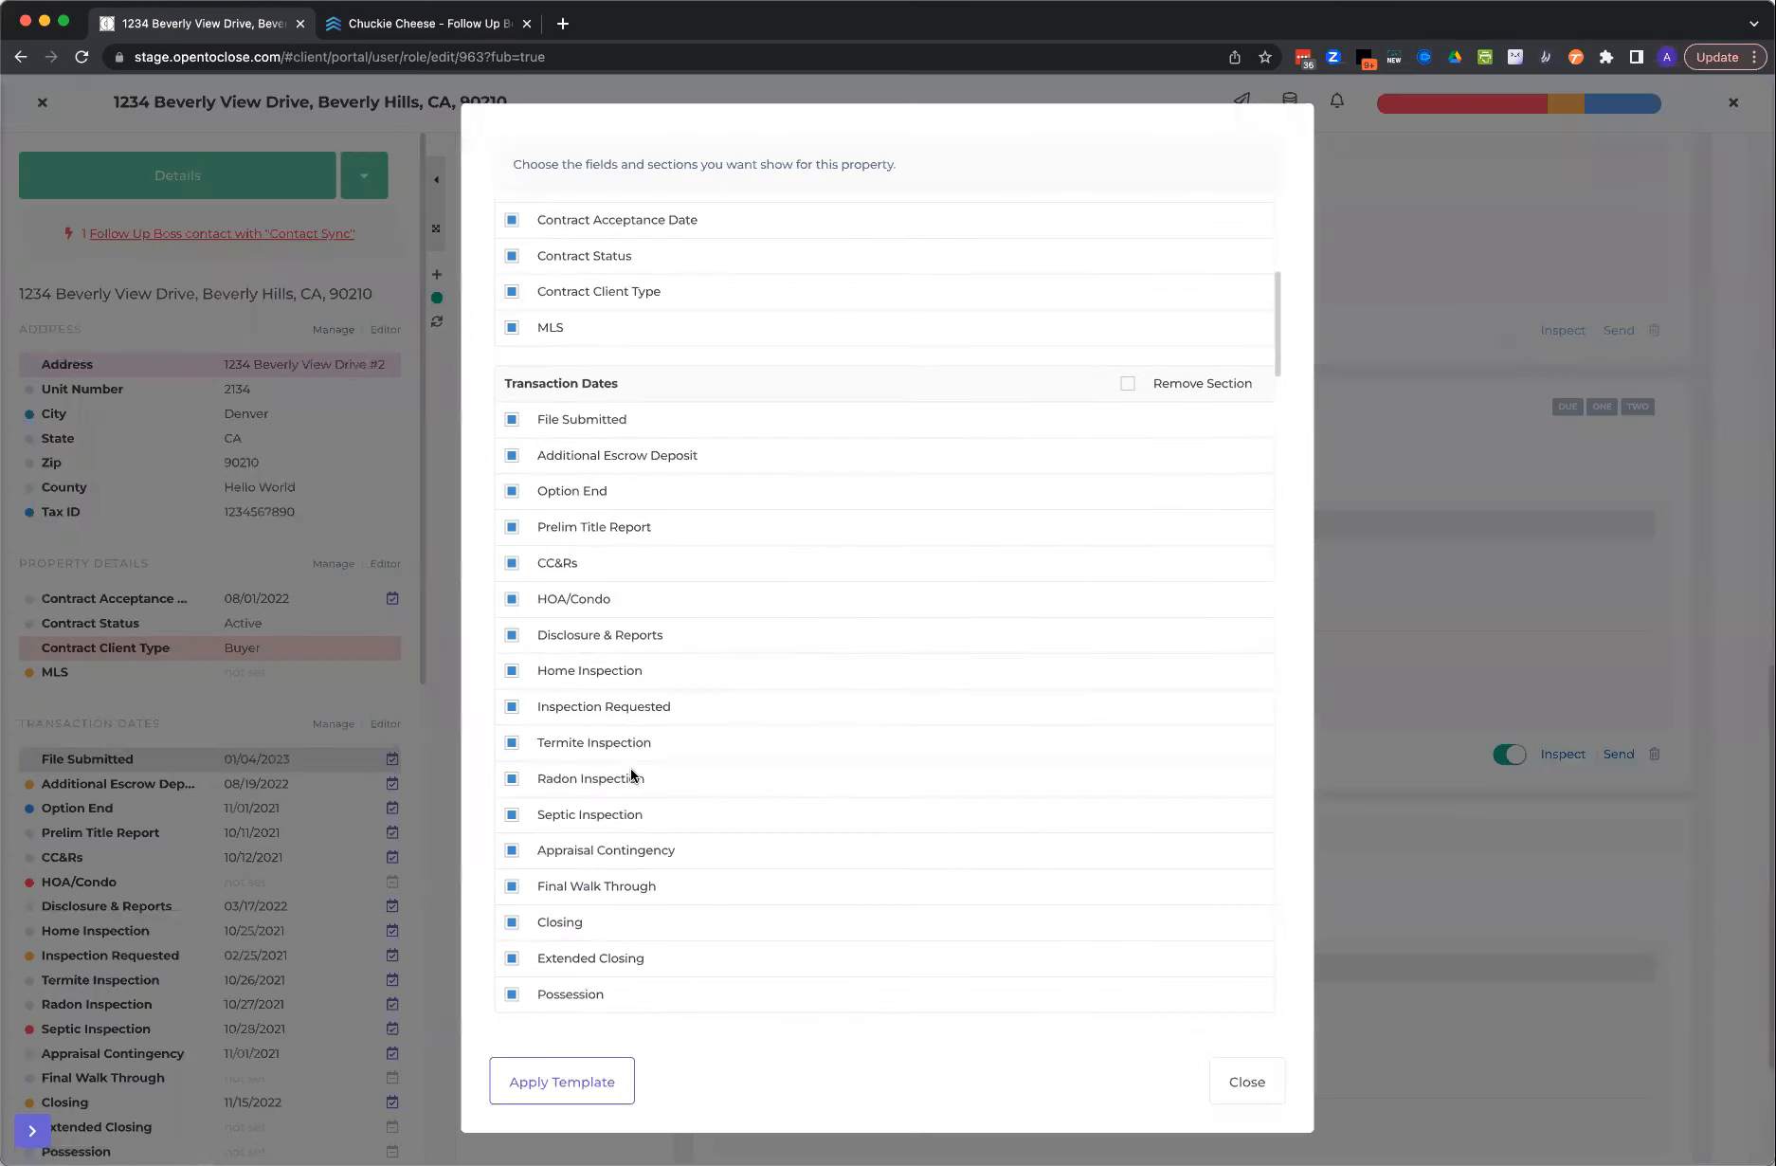
pyautogui.scroll(-10, 591, 705)
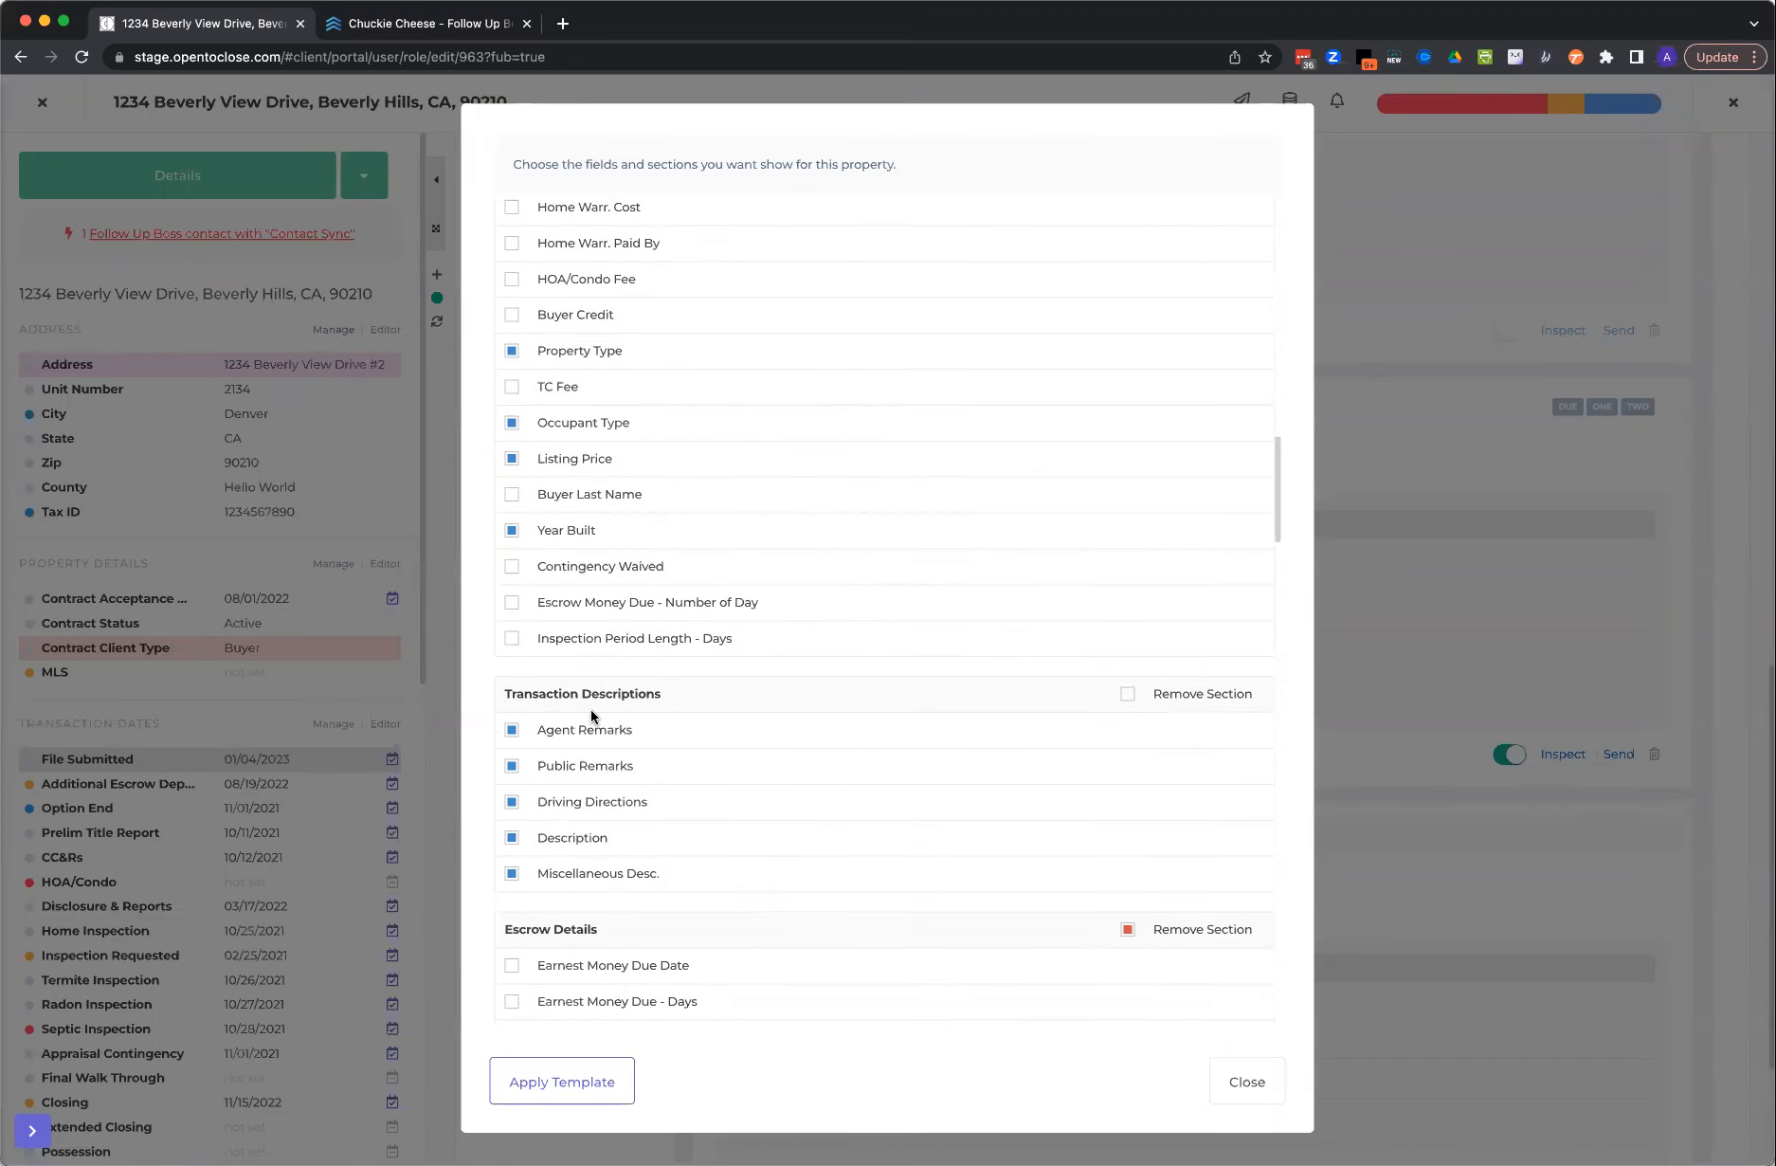
pyautogui.scroll(-10, 592, 716)
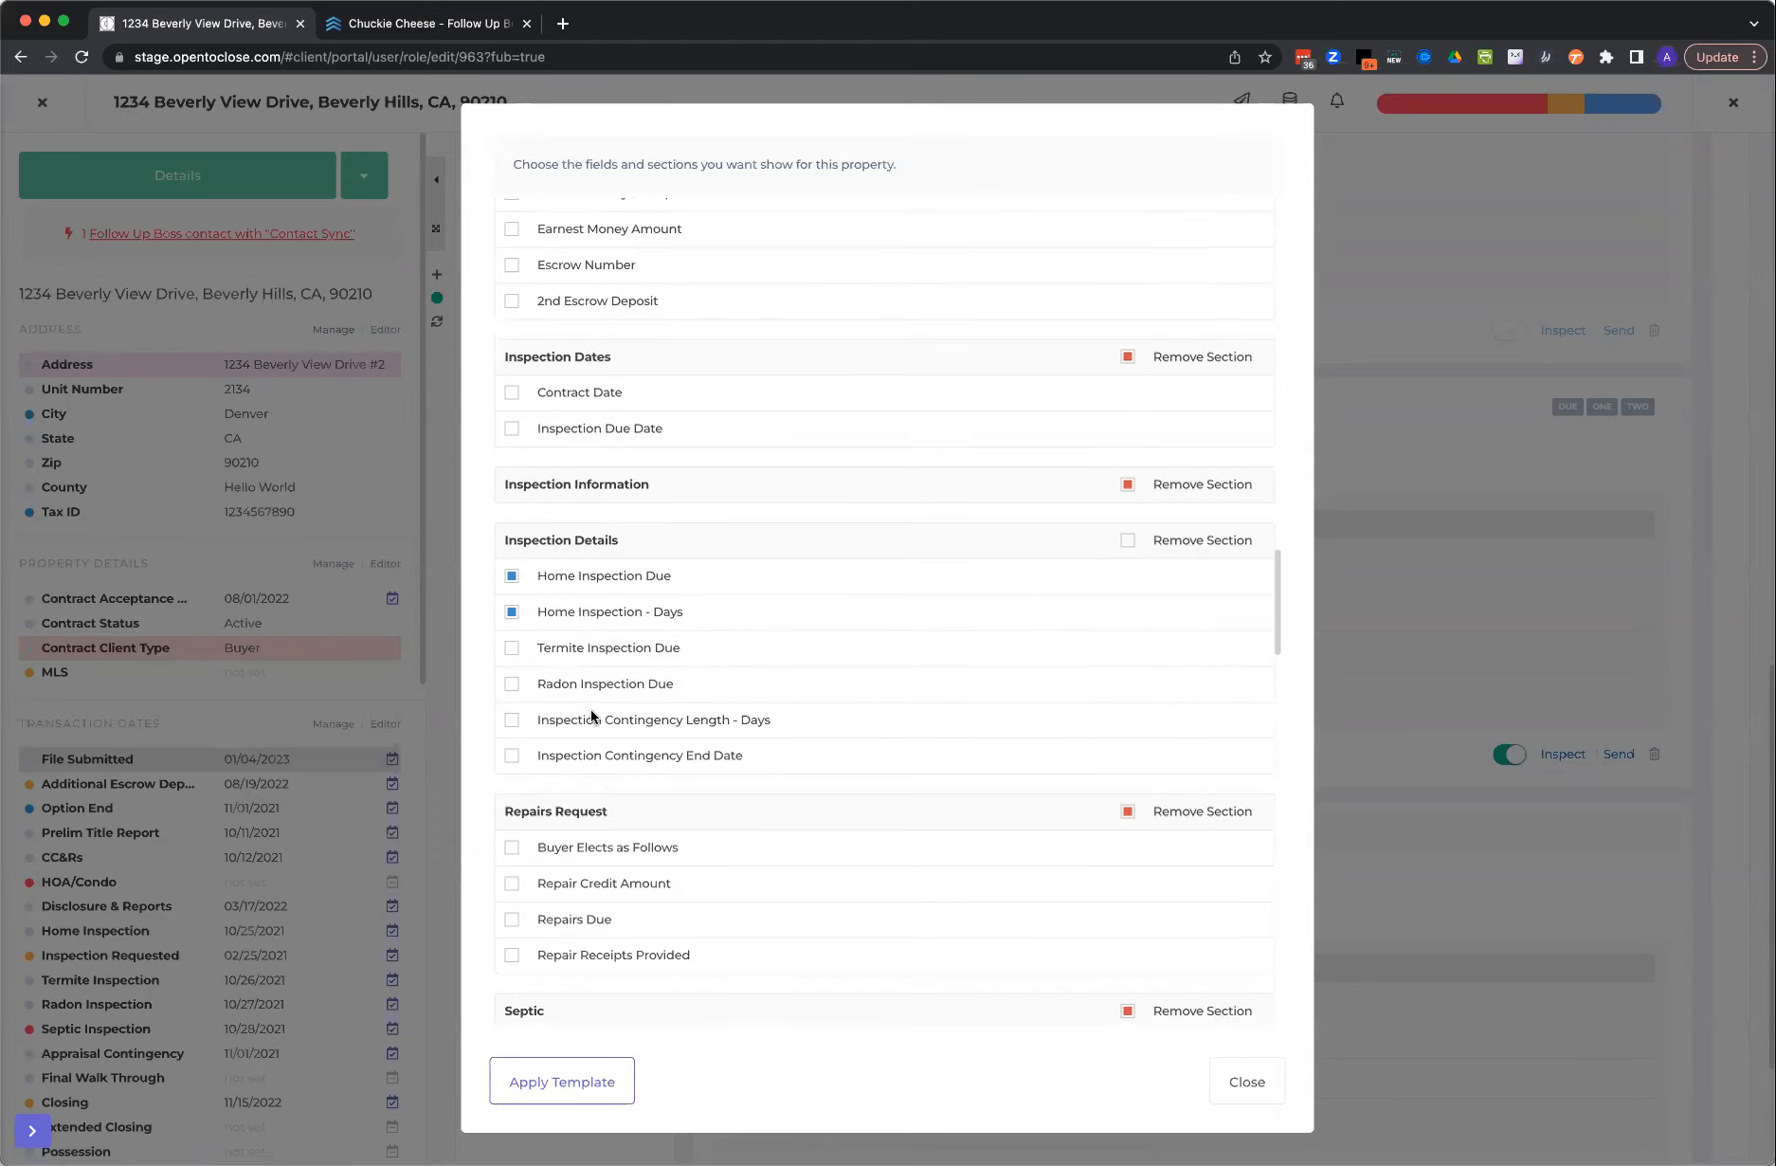
pyautogui.scroll(-10, 593, 715)
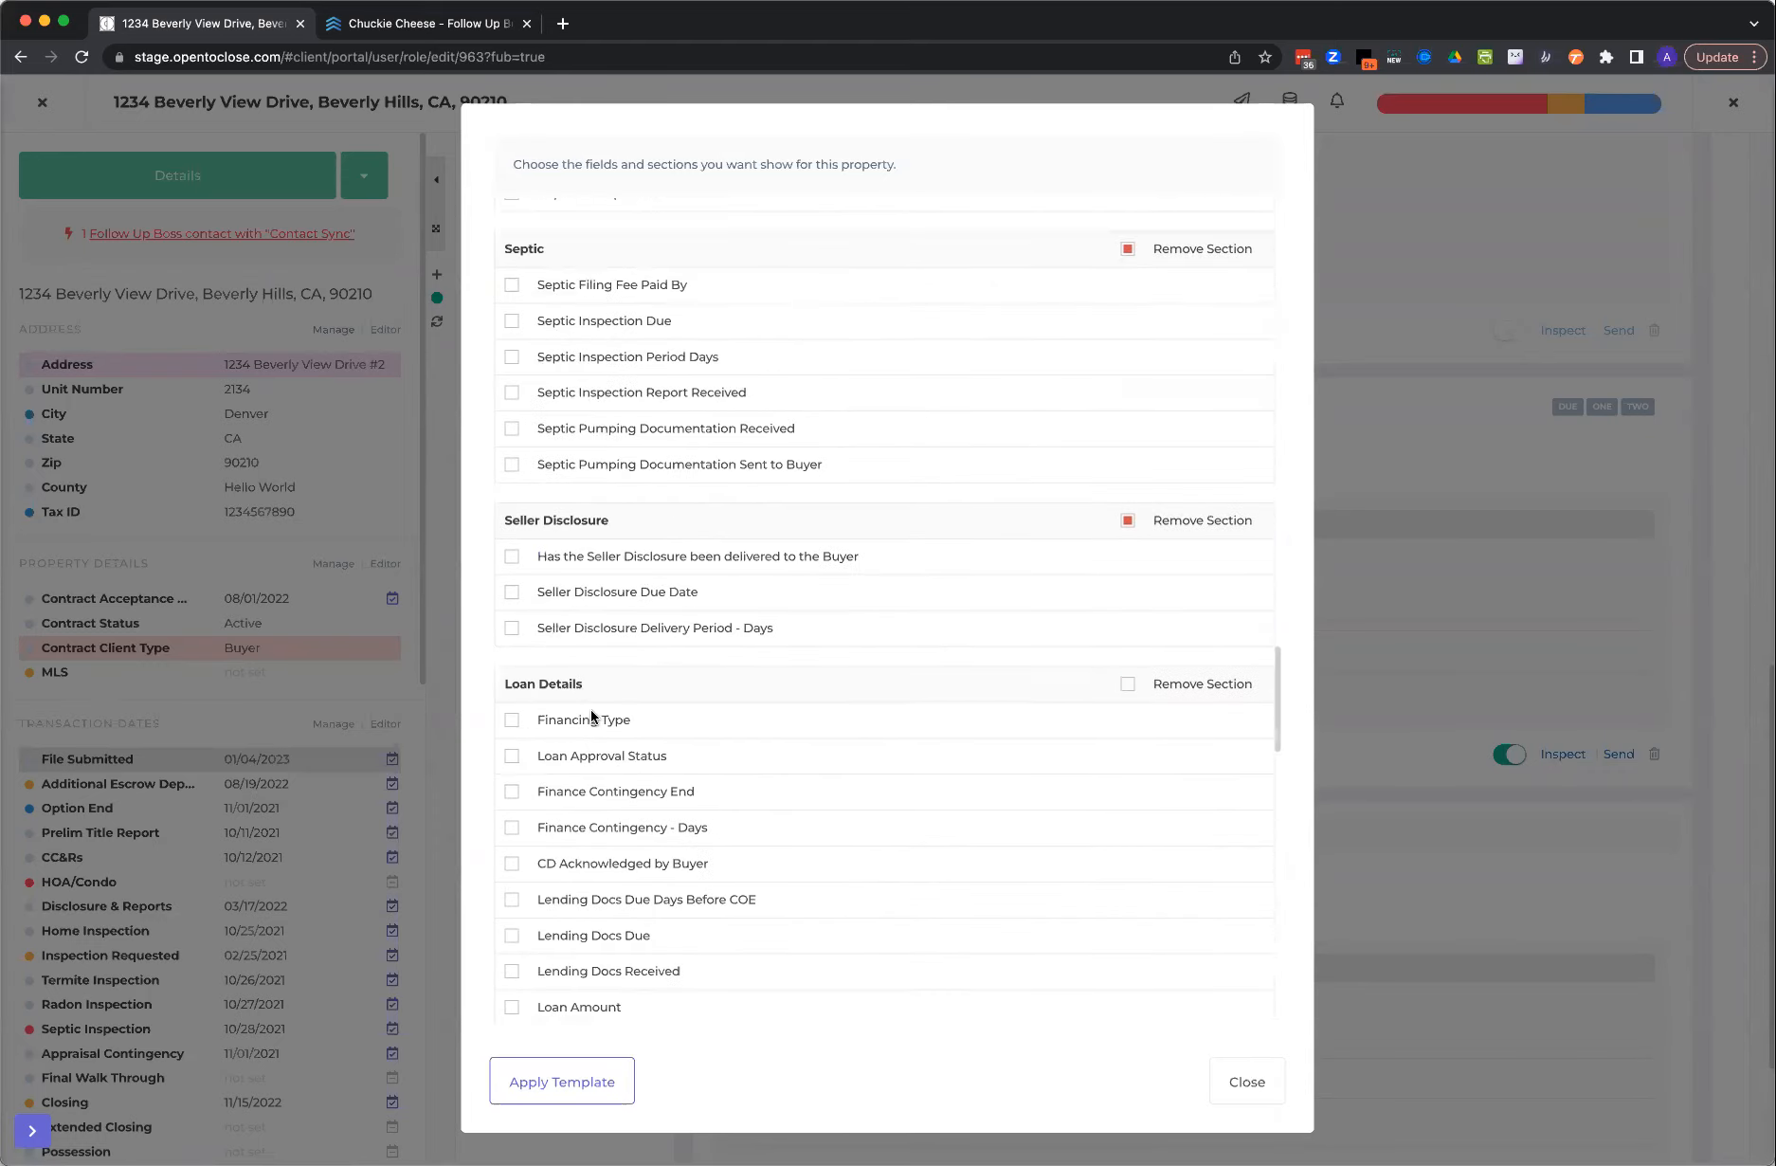
pyautogui.scroll(-15, 592, 716)
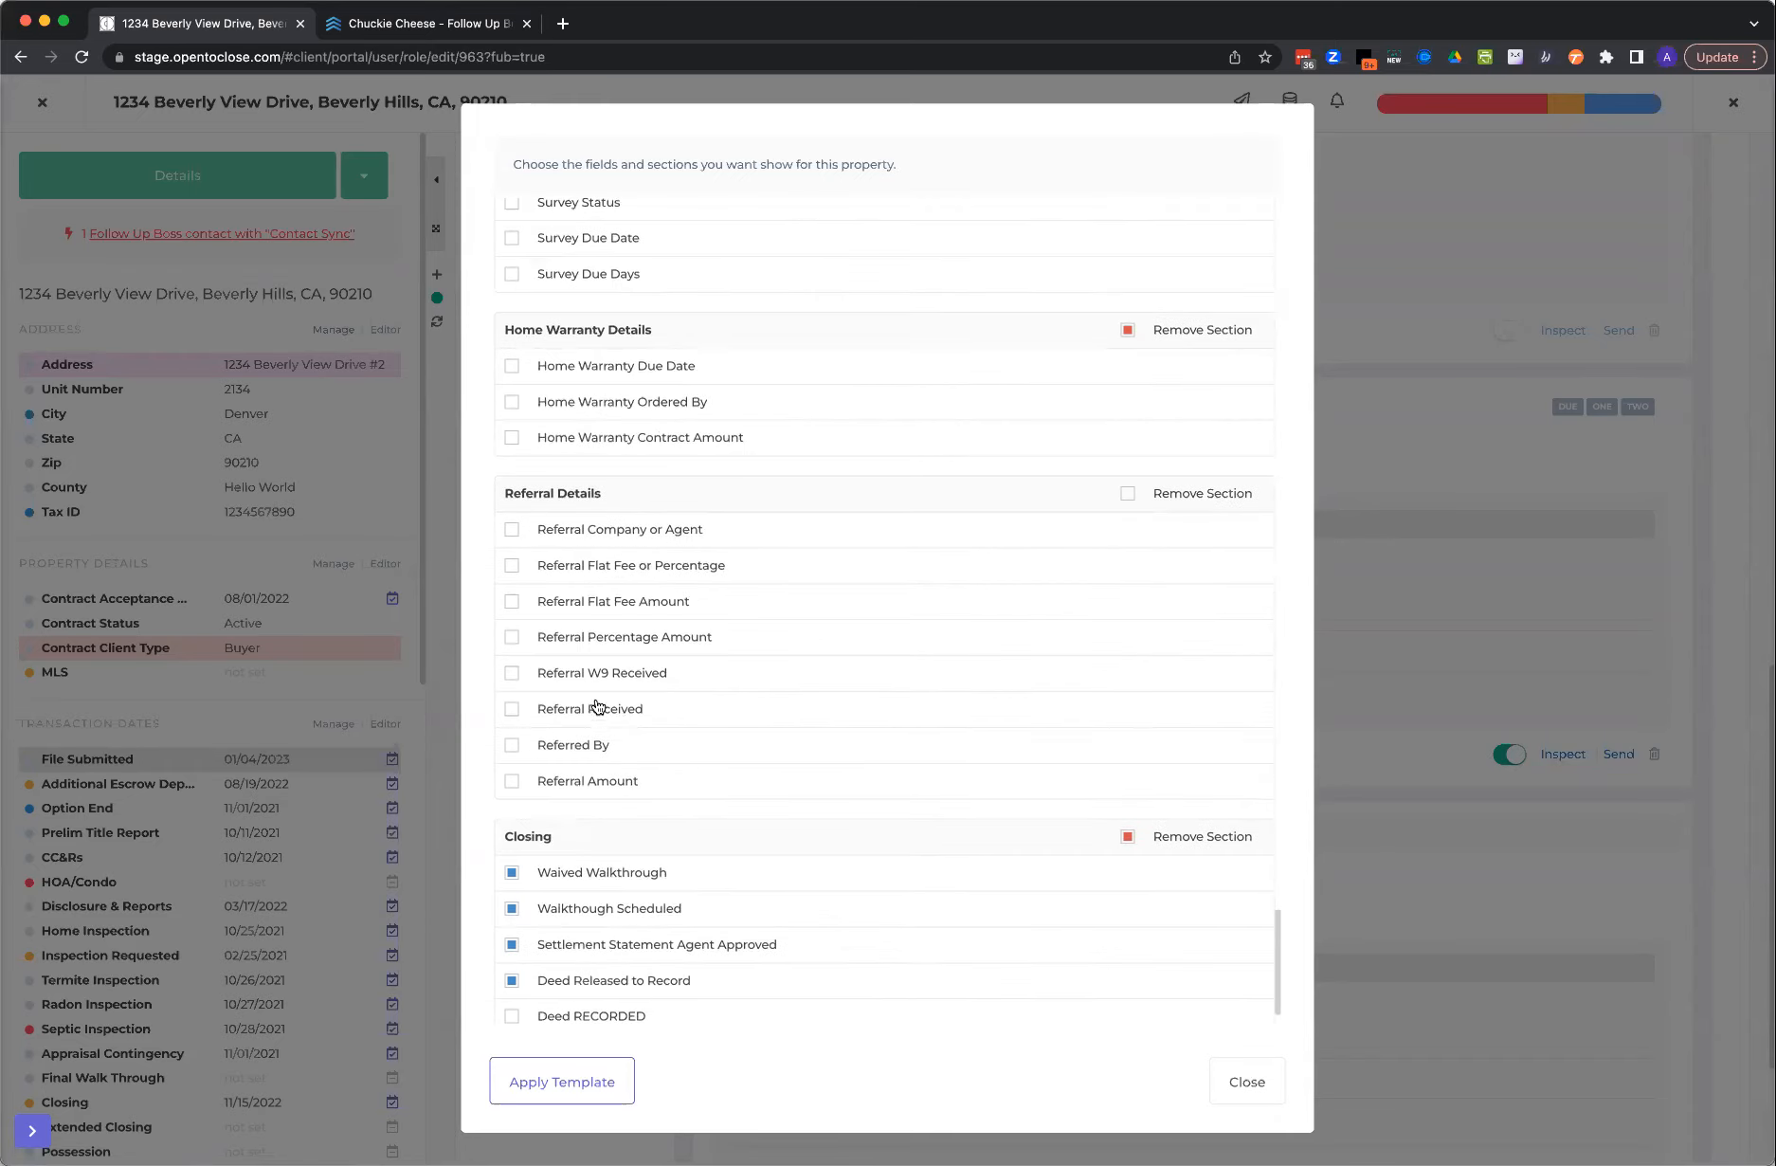
pyautogui.scroll(-1, 621, 690)
pyautogui.scroll(10, 621, 690)
pyautogui.scroll(10, 632, 663)
pyautogui.scroll(8, 631, 662)
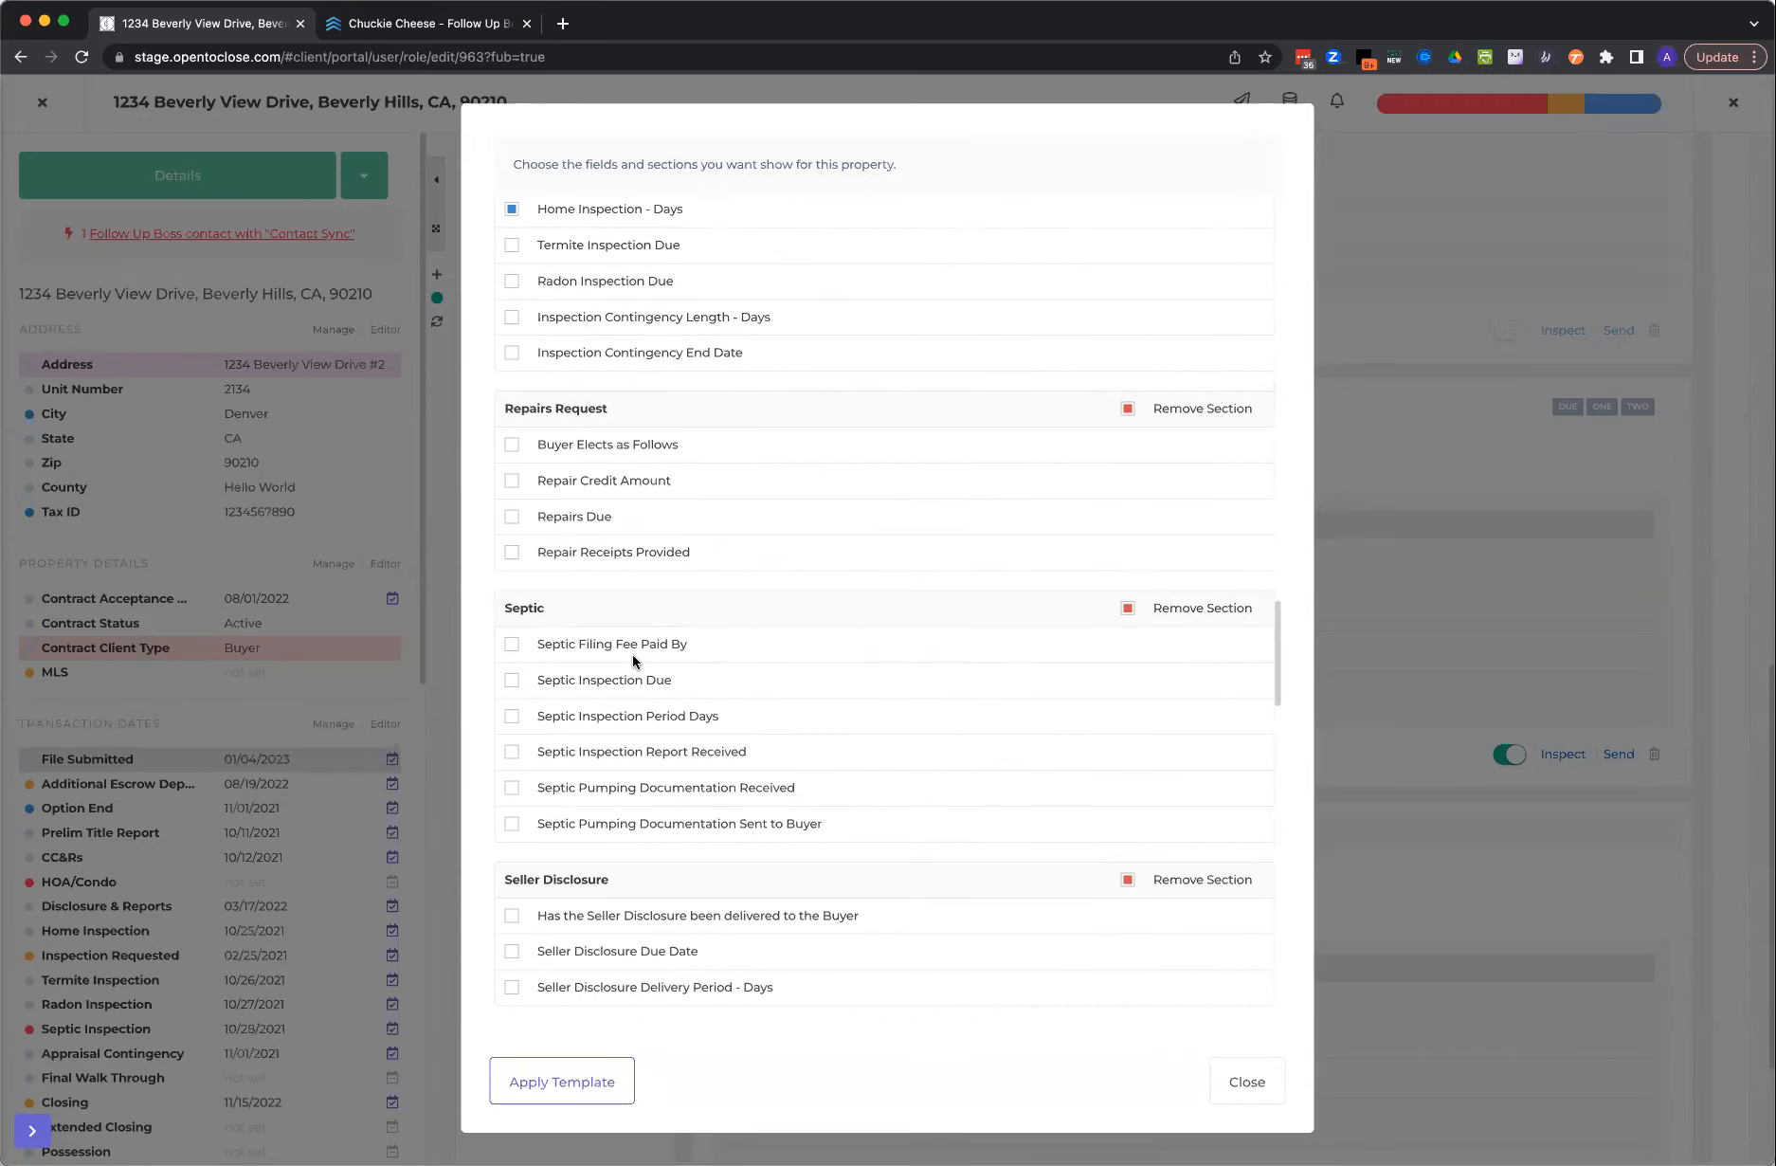
pyautogui.scroll(5, 633, 660)
pyautogui.scroll(6, 641, 645)
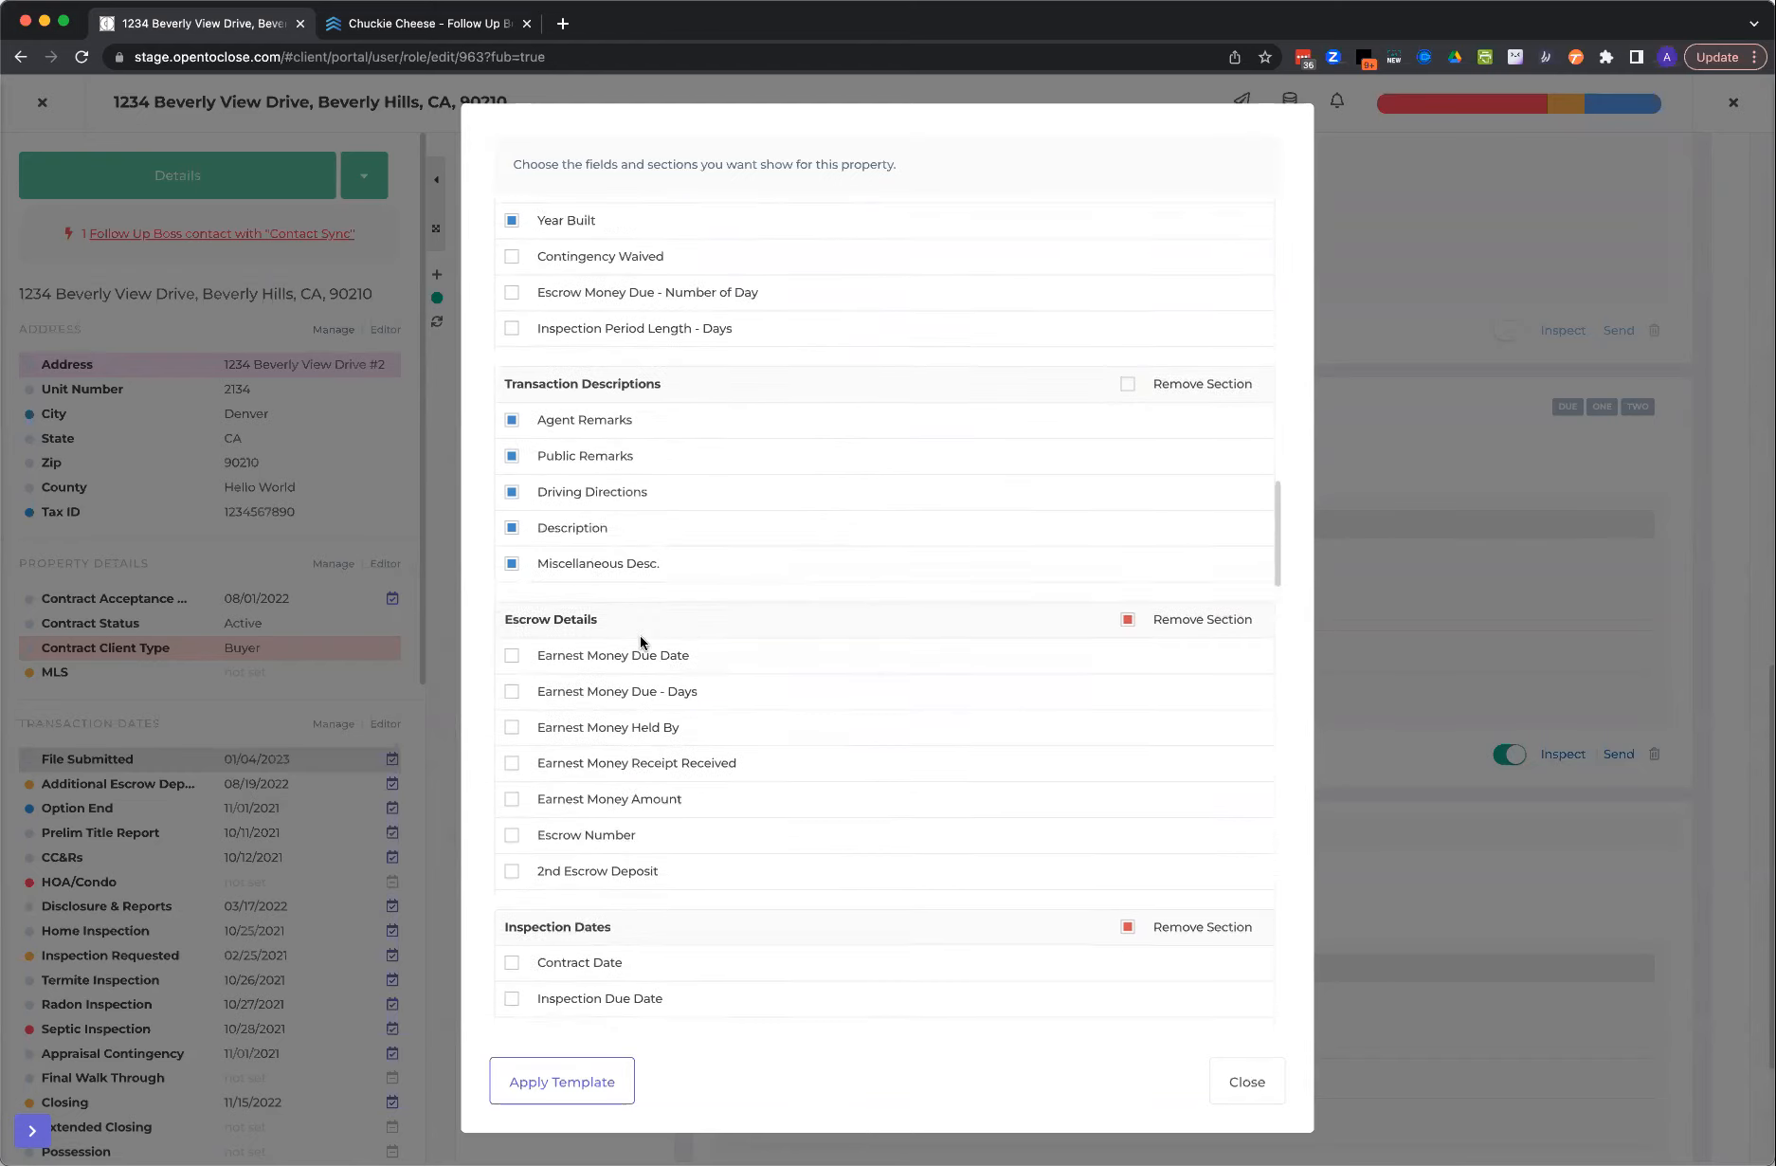
pyautogui.scroll(3, 641, 644)
pyautogui.scroll(3, 645, 641)
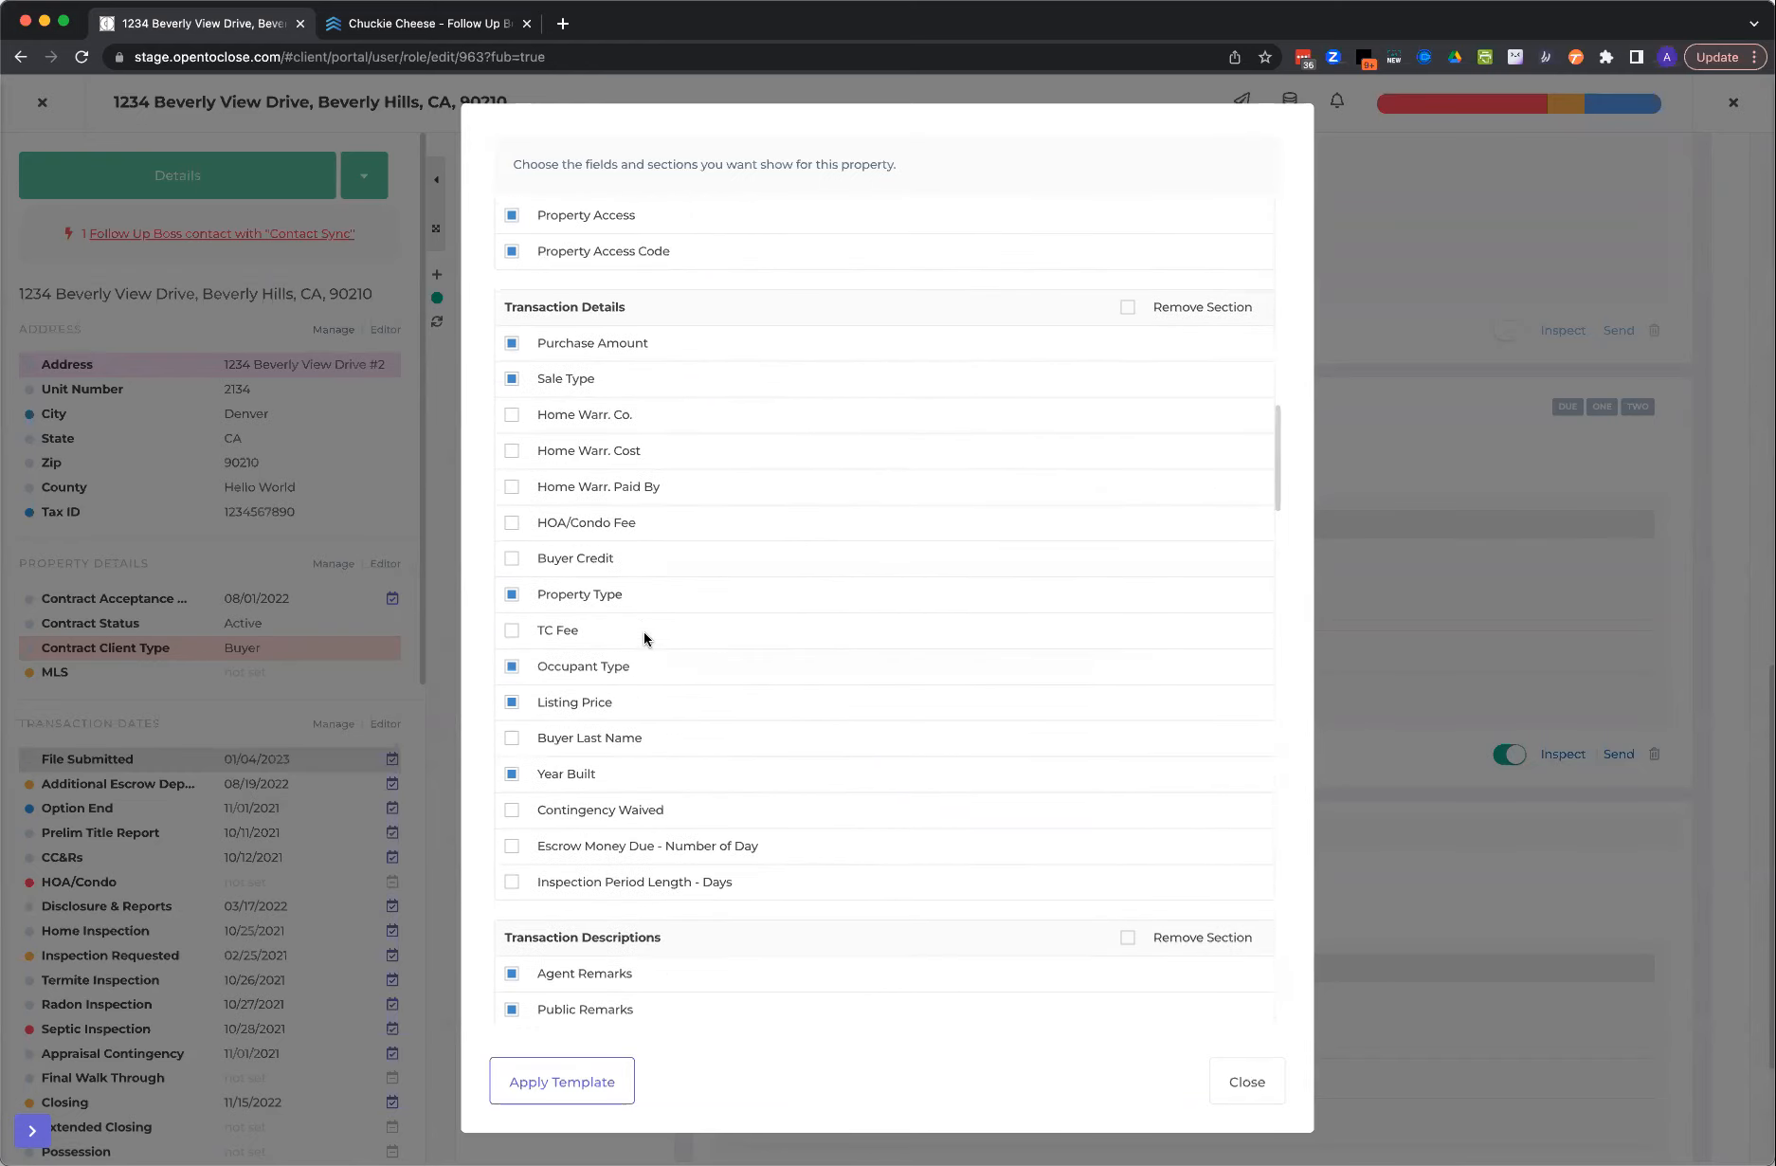
pyautogui.scroll(3, 654, 561)
pyautogui.scroll(15, 650, 563)
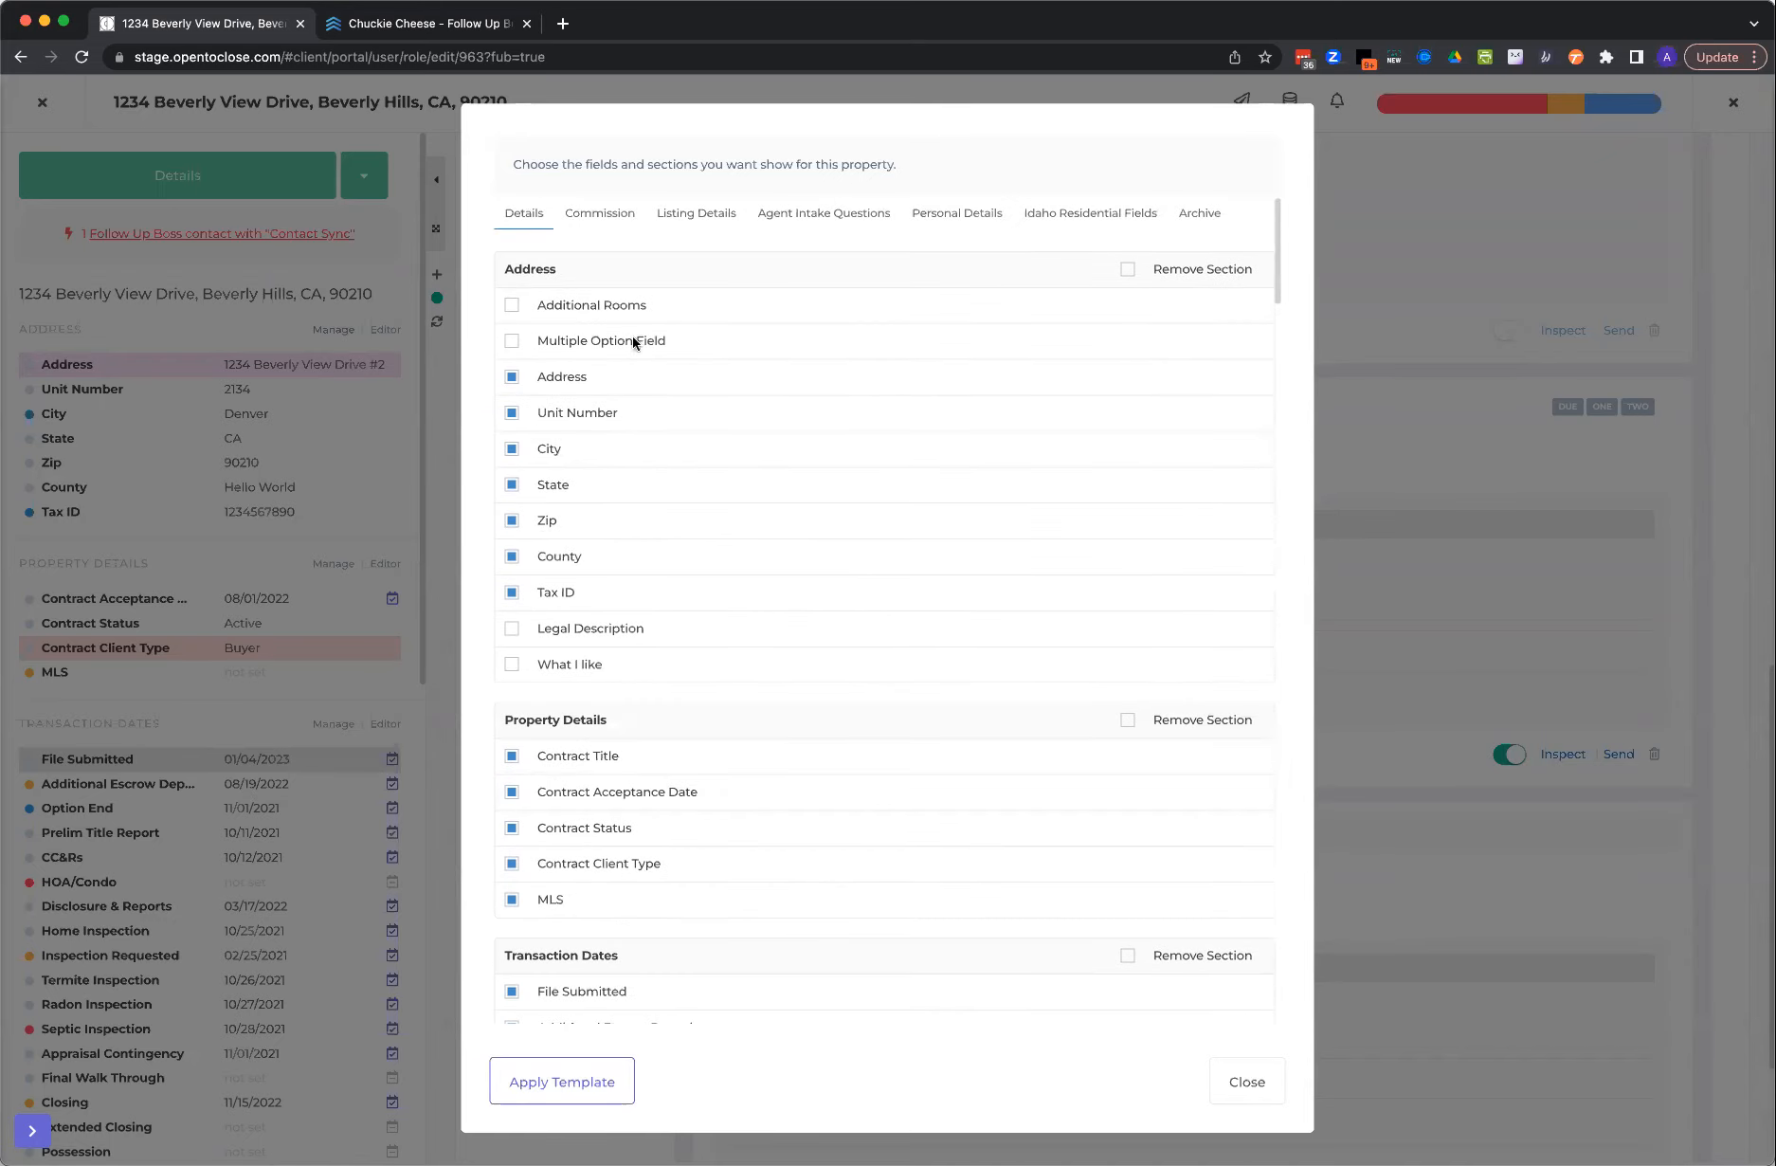
# - Among the property's Listing Details fields, mark the Special Conditions section for removal, select Well Water, and close the field manager
pyautogui.click(627, 220)
pyautogui.click(696, 220)
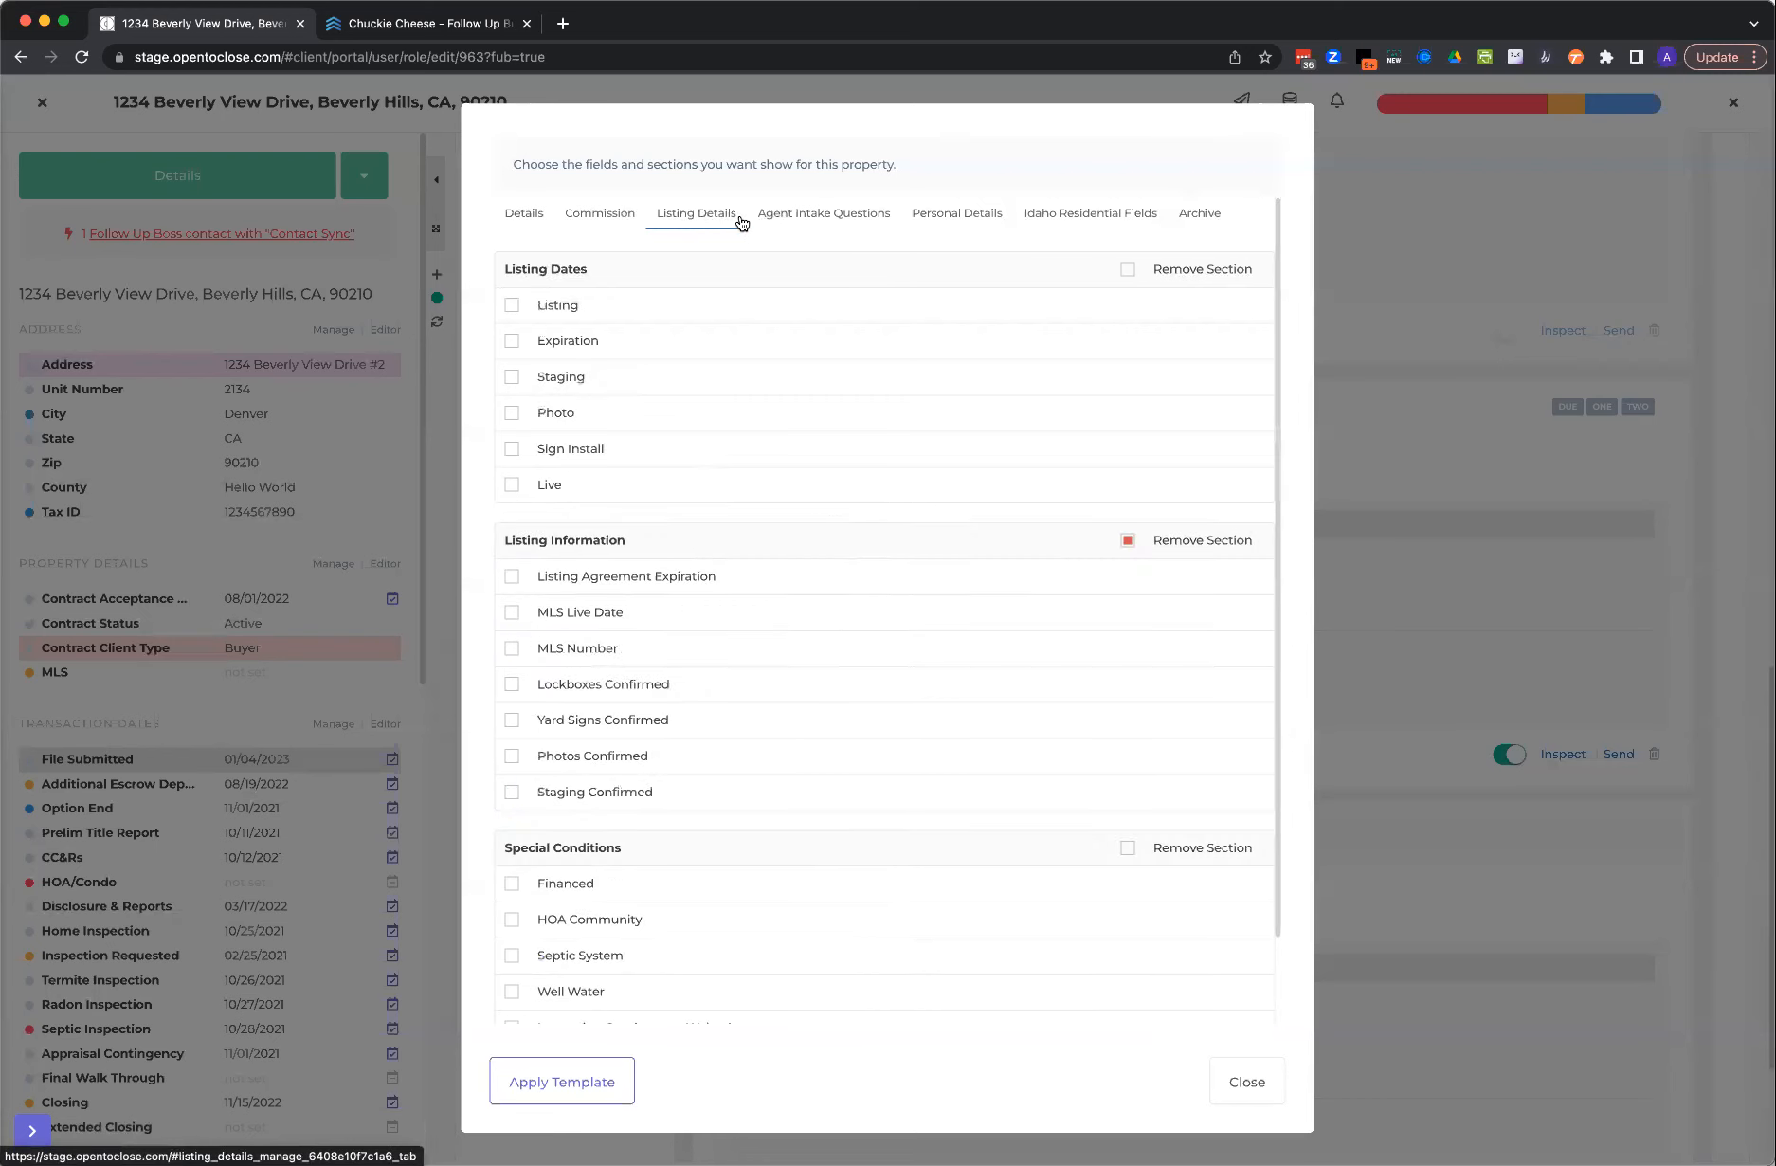
pyautogui.scroll(-2, 654, 793)
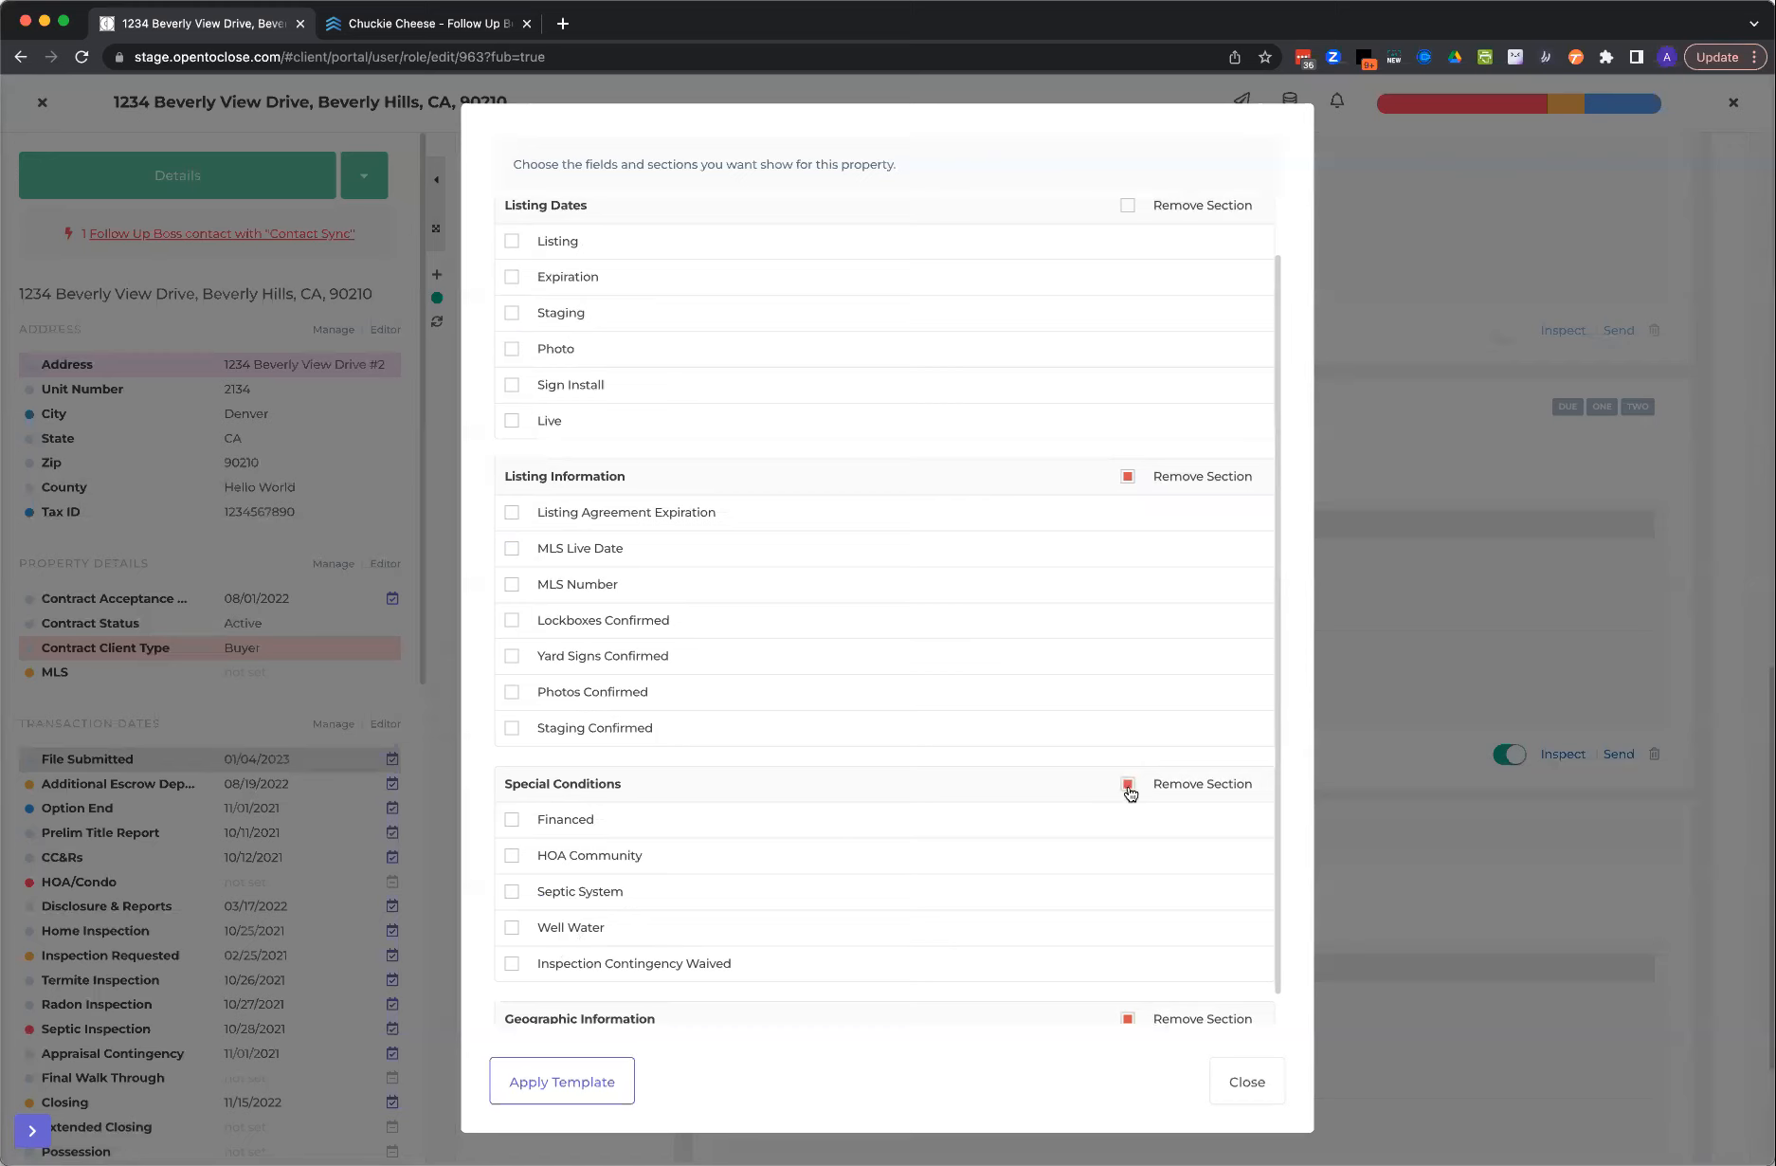
pyautogui.click(513, 928)
pyautogui.click(1245, 1081)
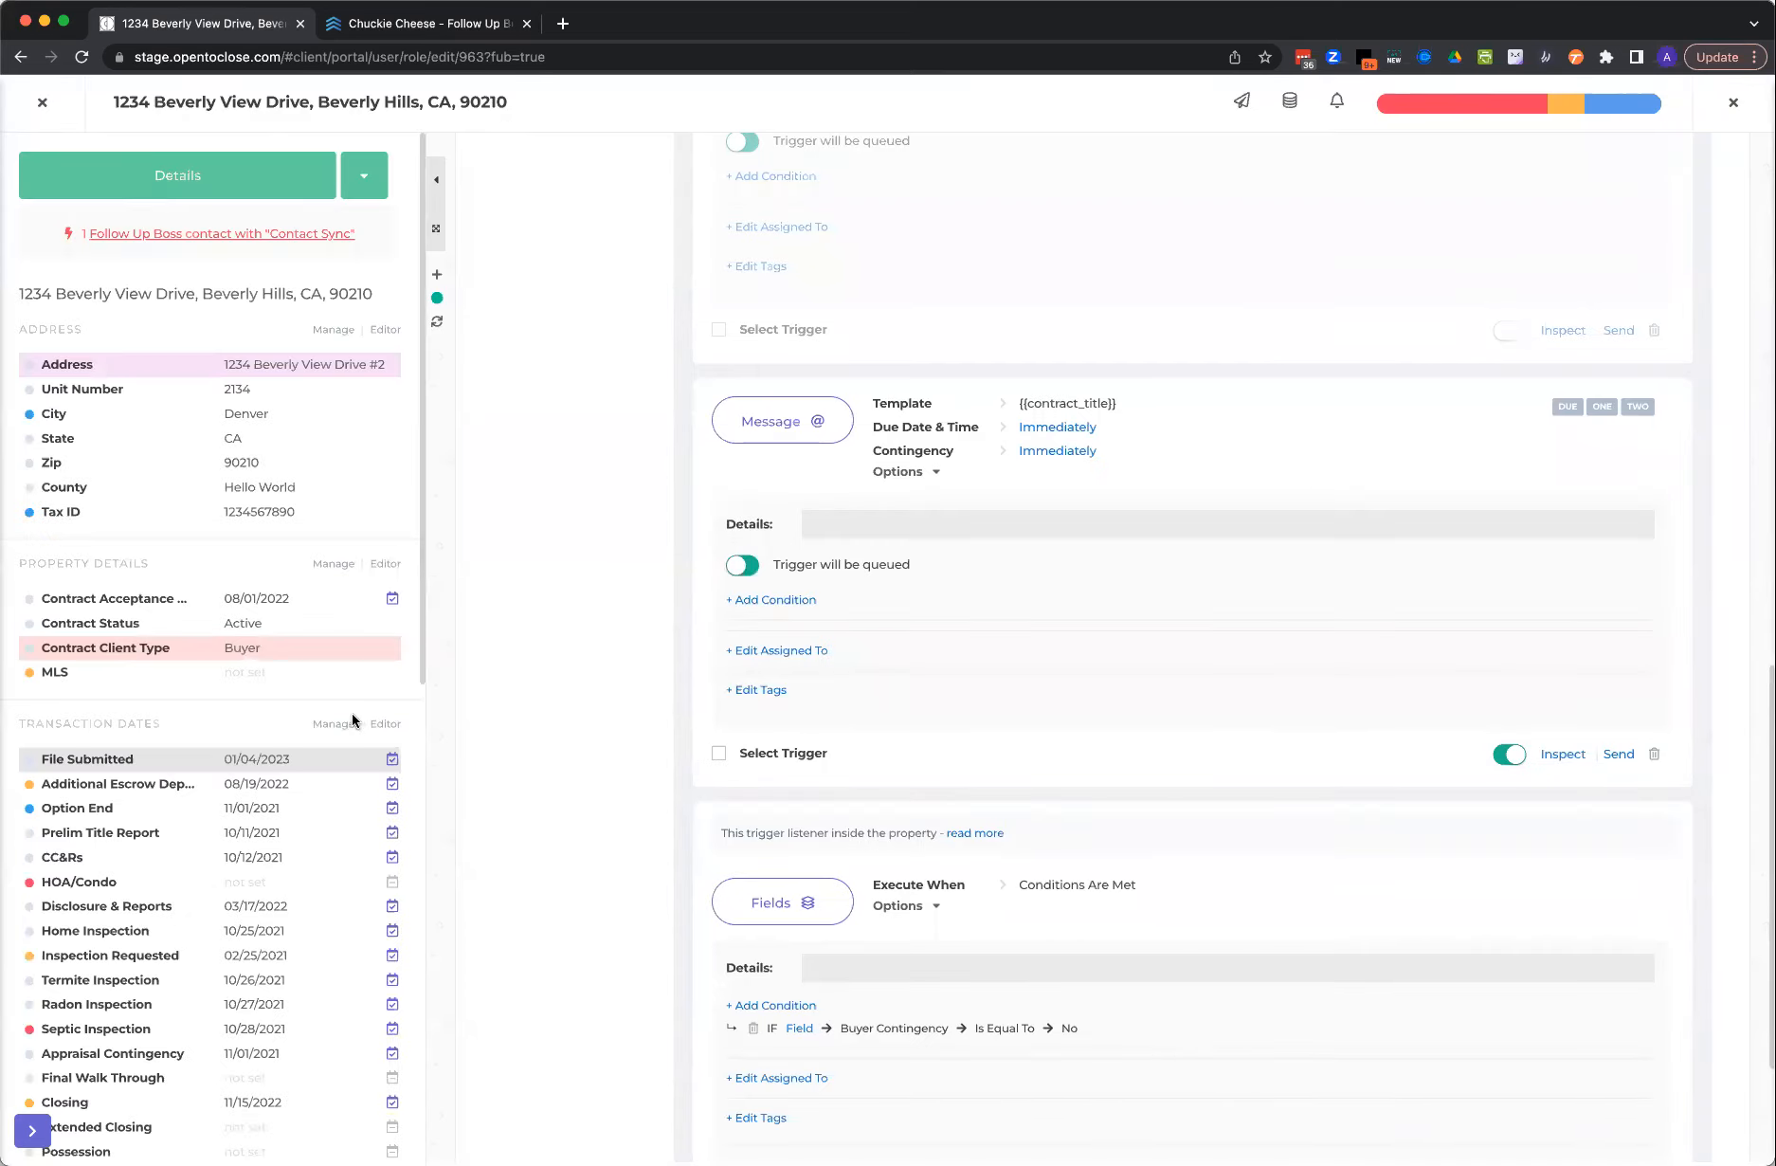
# - Leave the property and open the Buyer Dates - Webinar date template, checking which date fields can be added to it
pyautogui.scroll(-3, 238, 722)
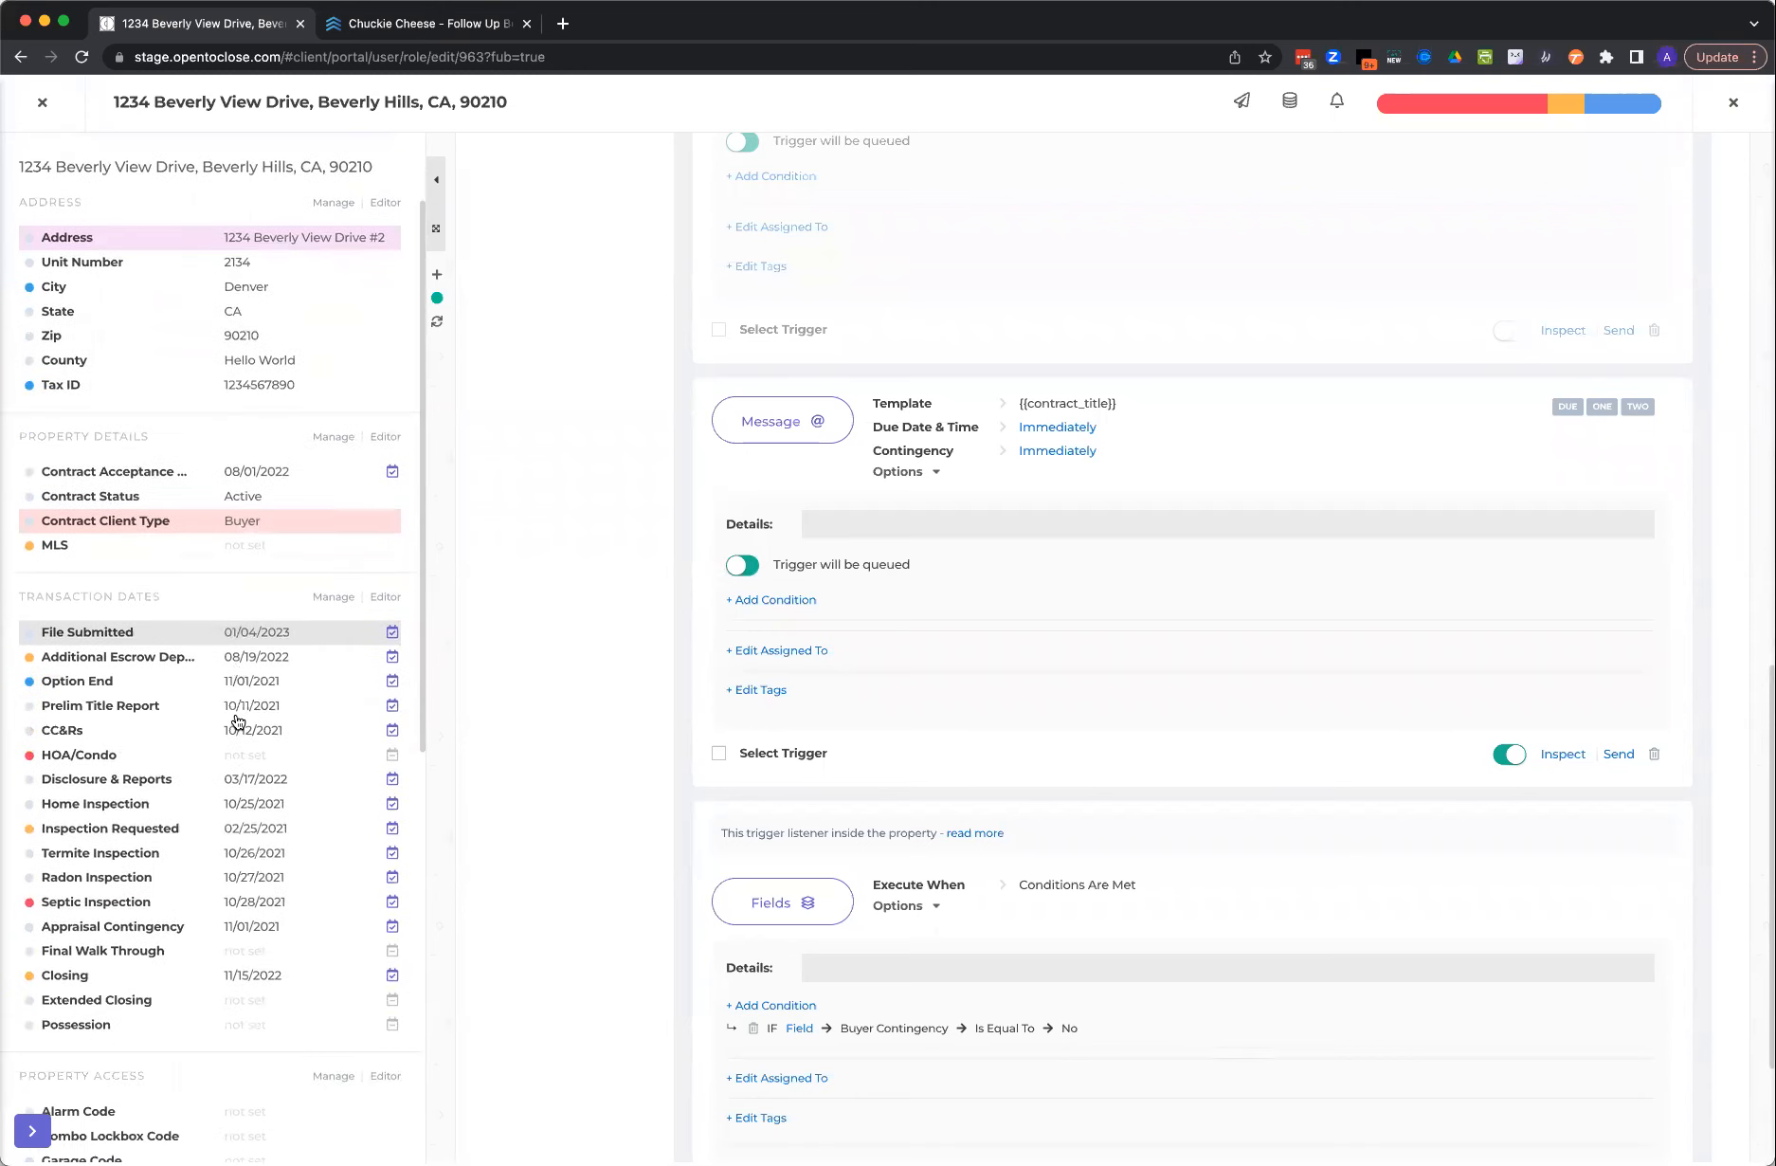
pyautogui.scroll(-5, 238, 723)
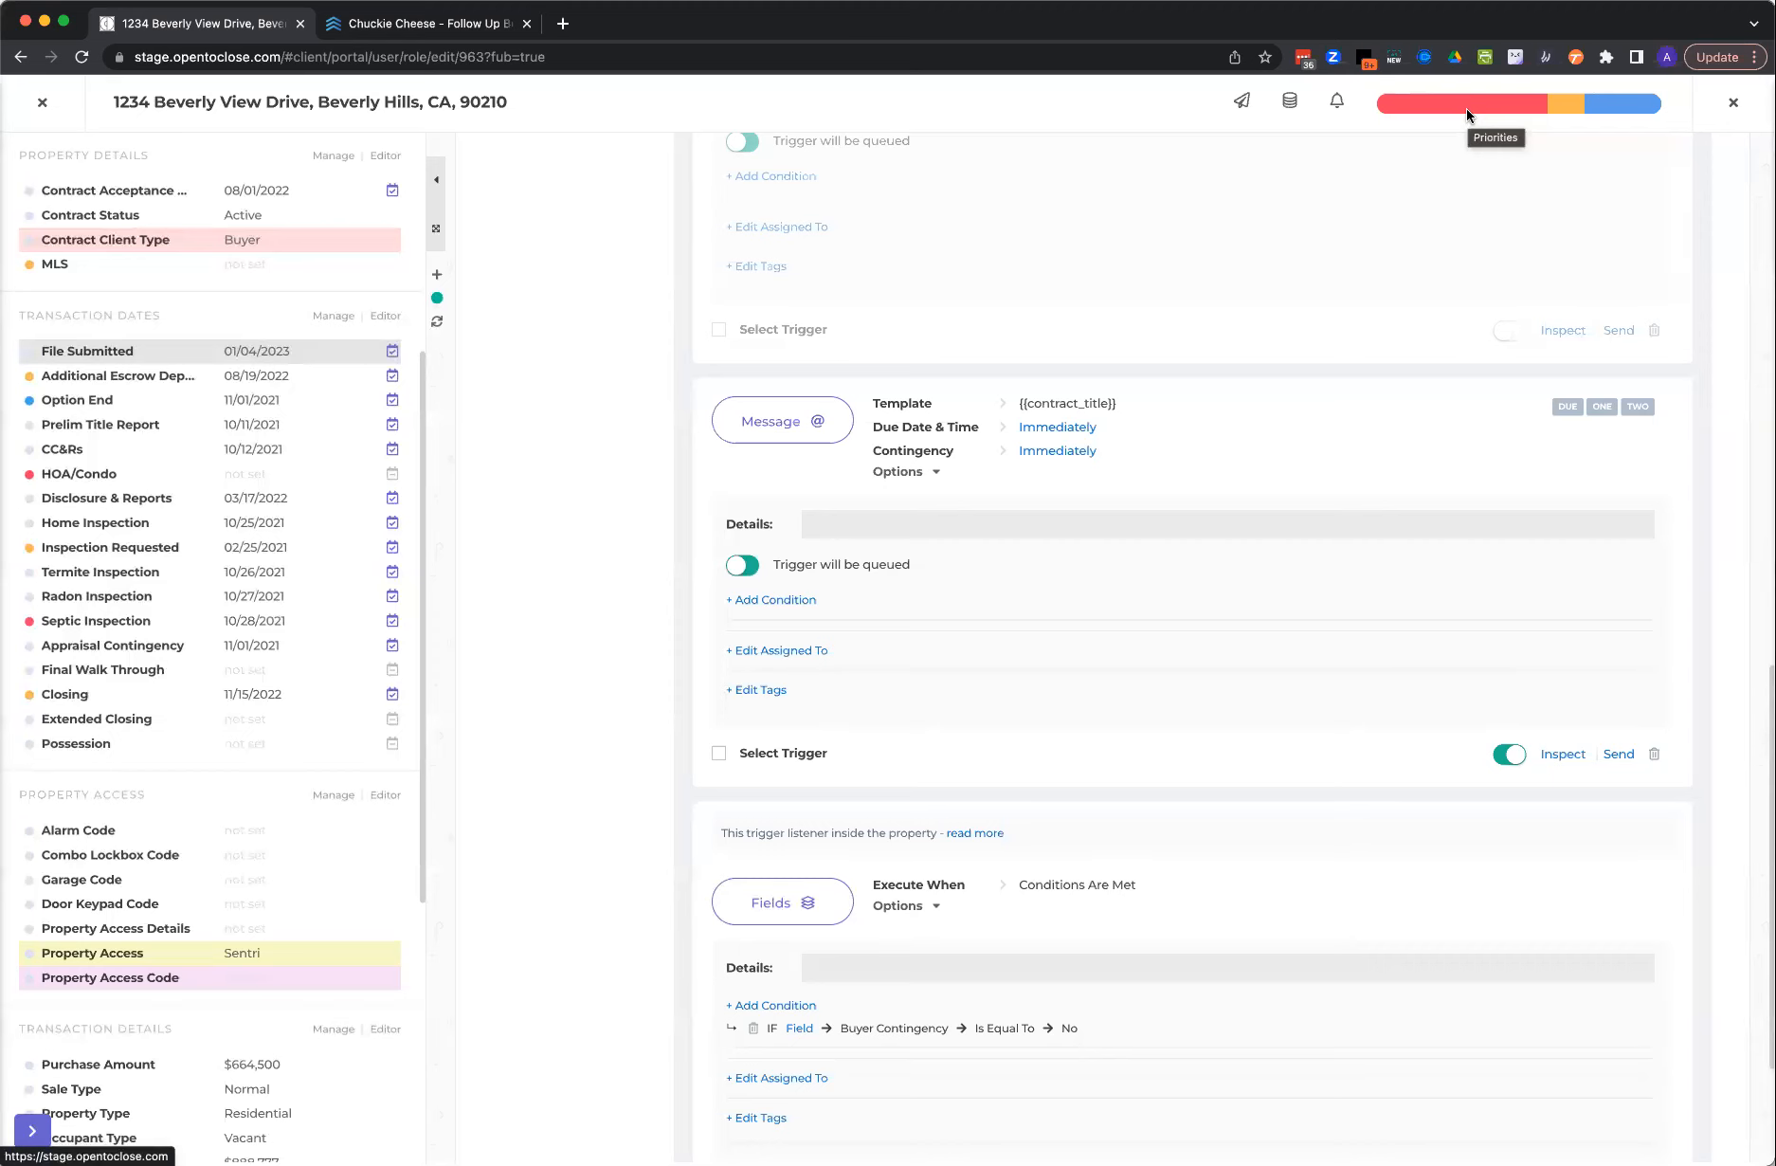
pyautogui.click(43, 108)
pyautogui.moveTo(33, 620)
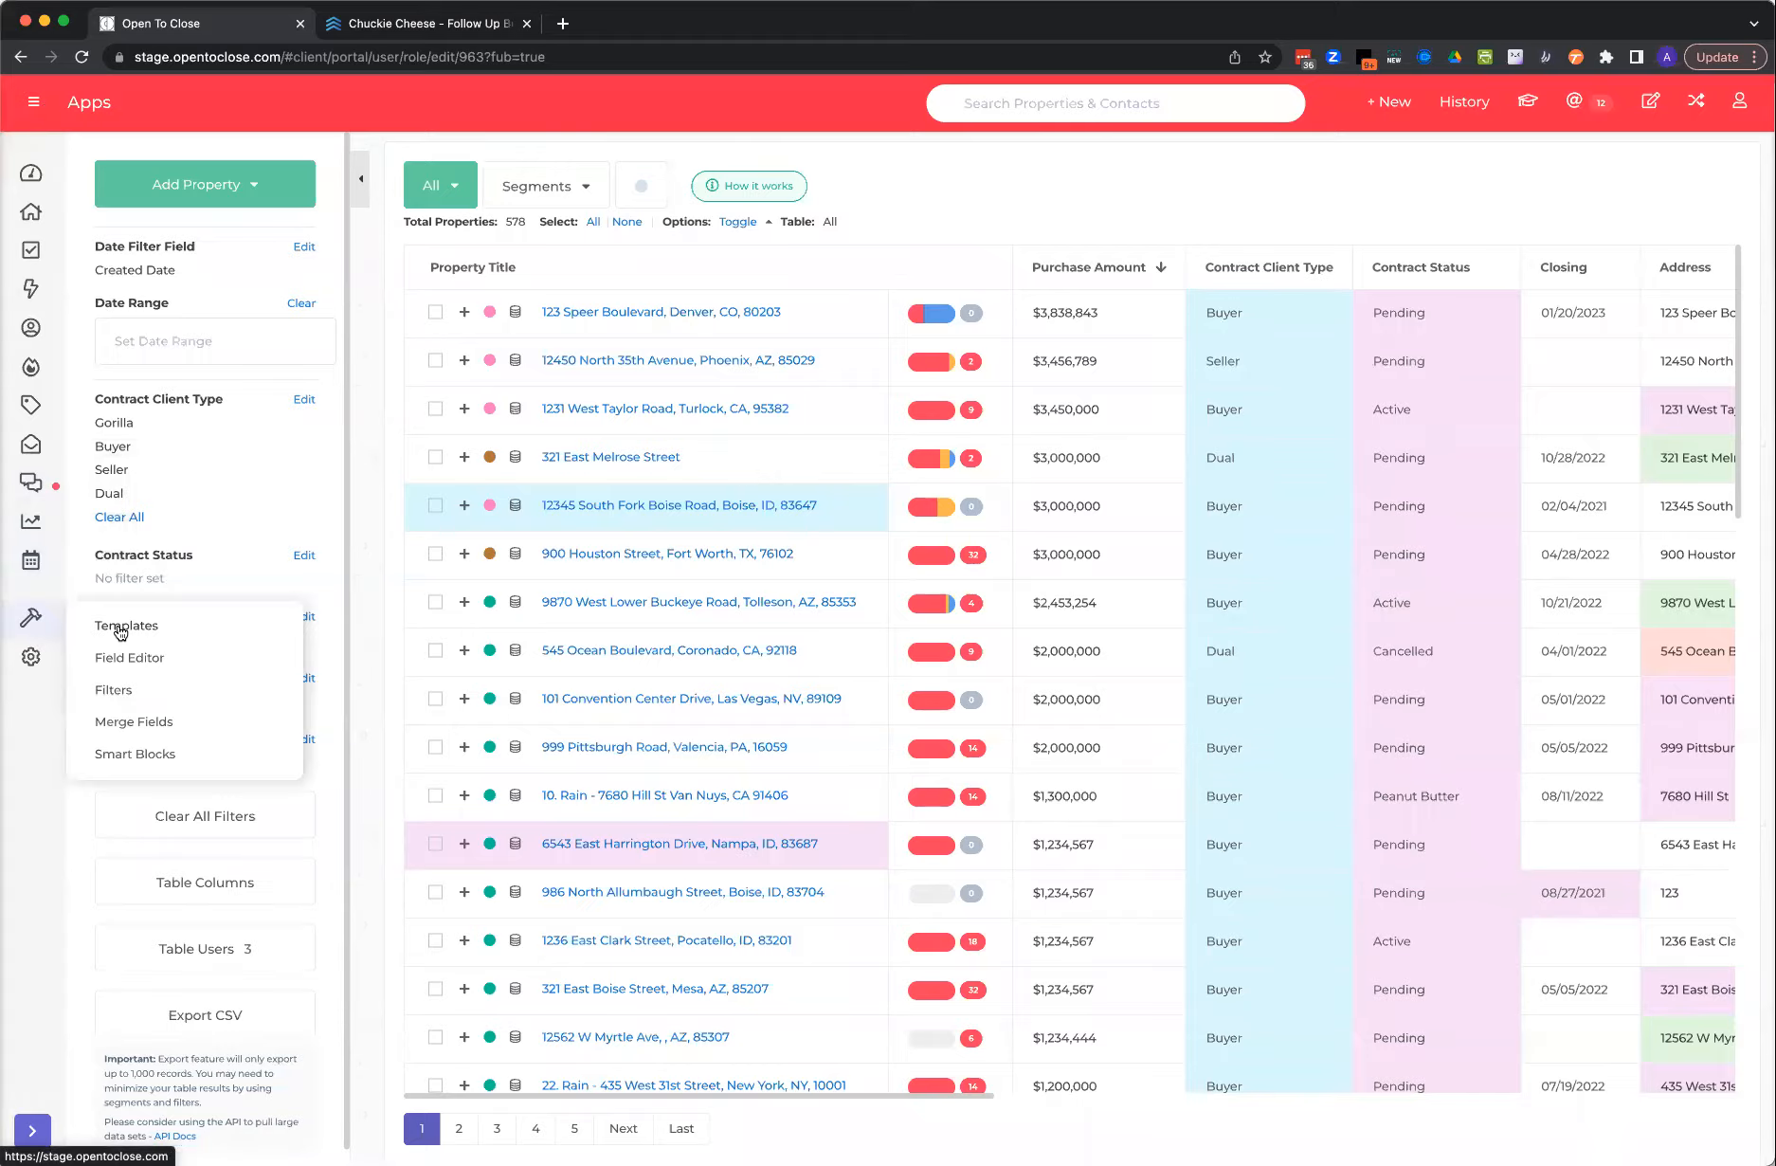
pyautogui.click(152, 624)
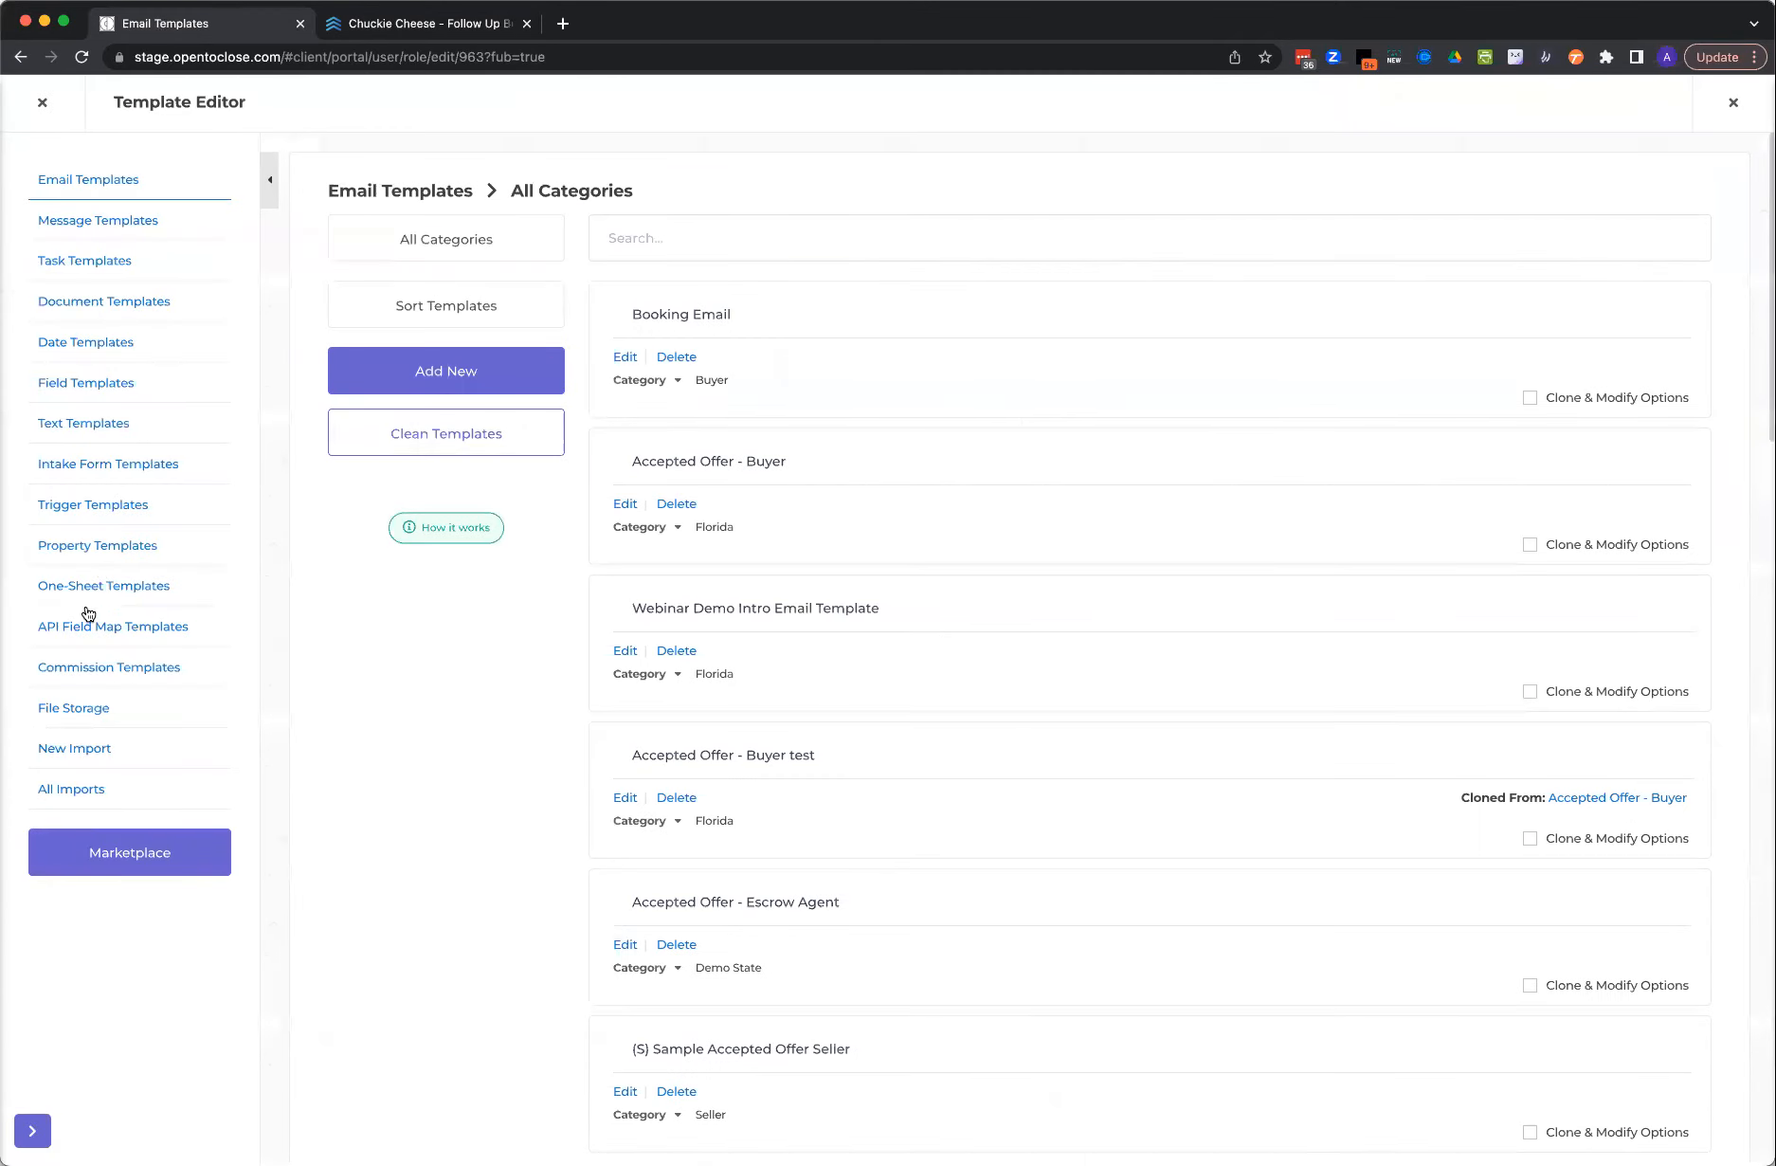
pyautogui.click(81, 343)
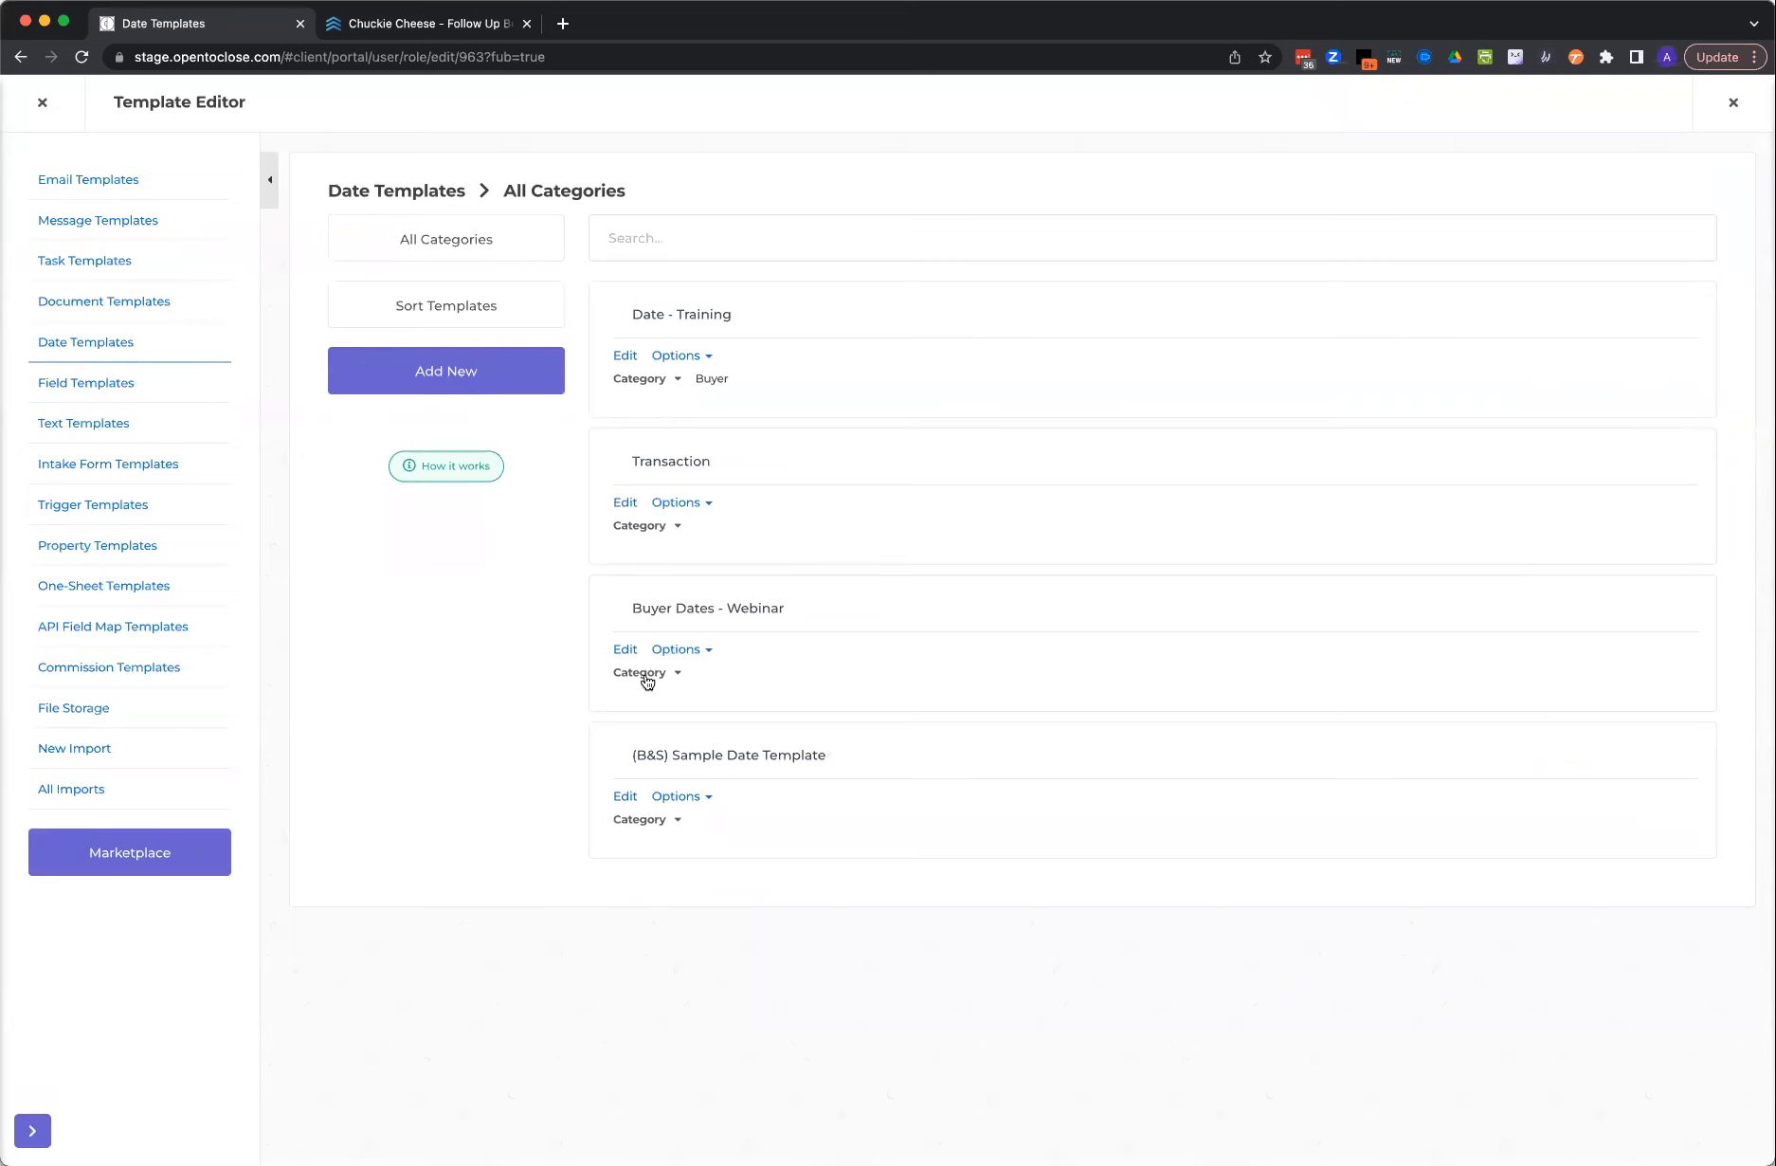
pyautogui.click(625, 652)
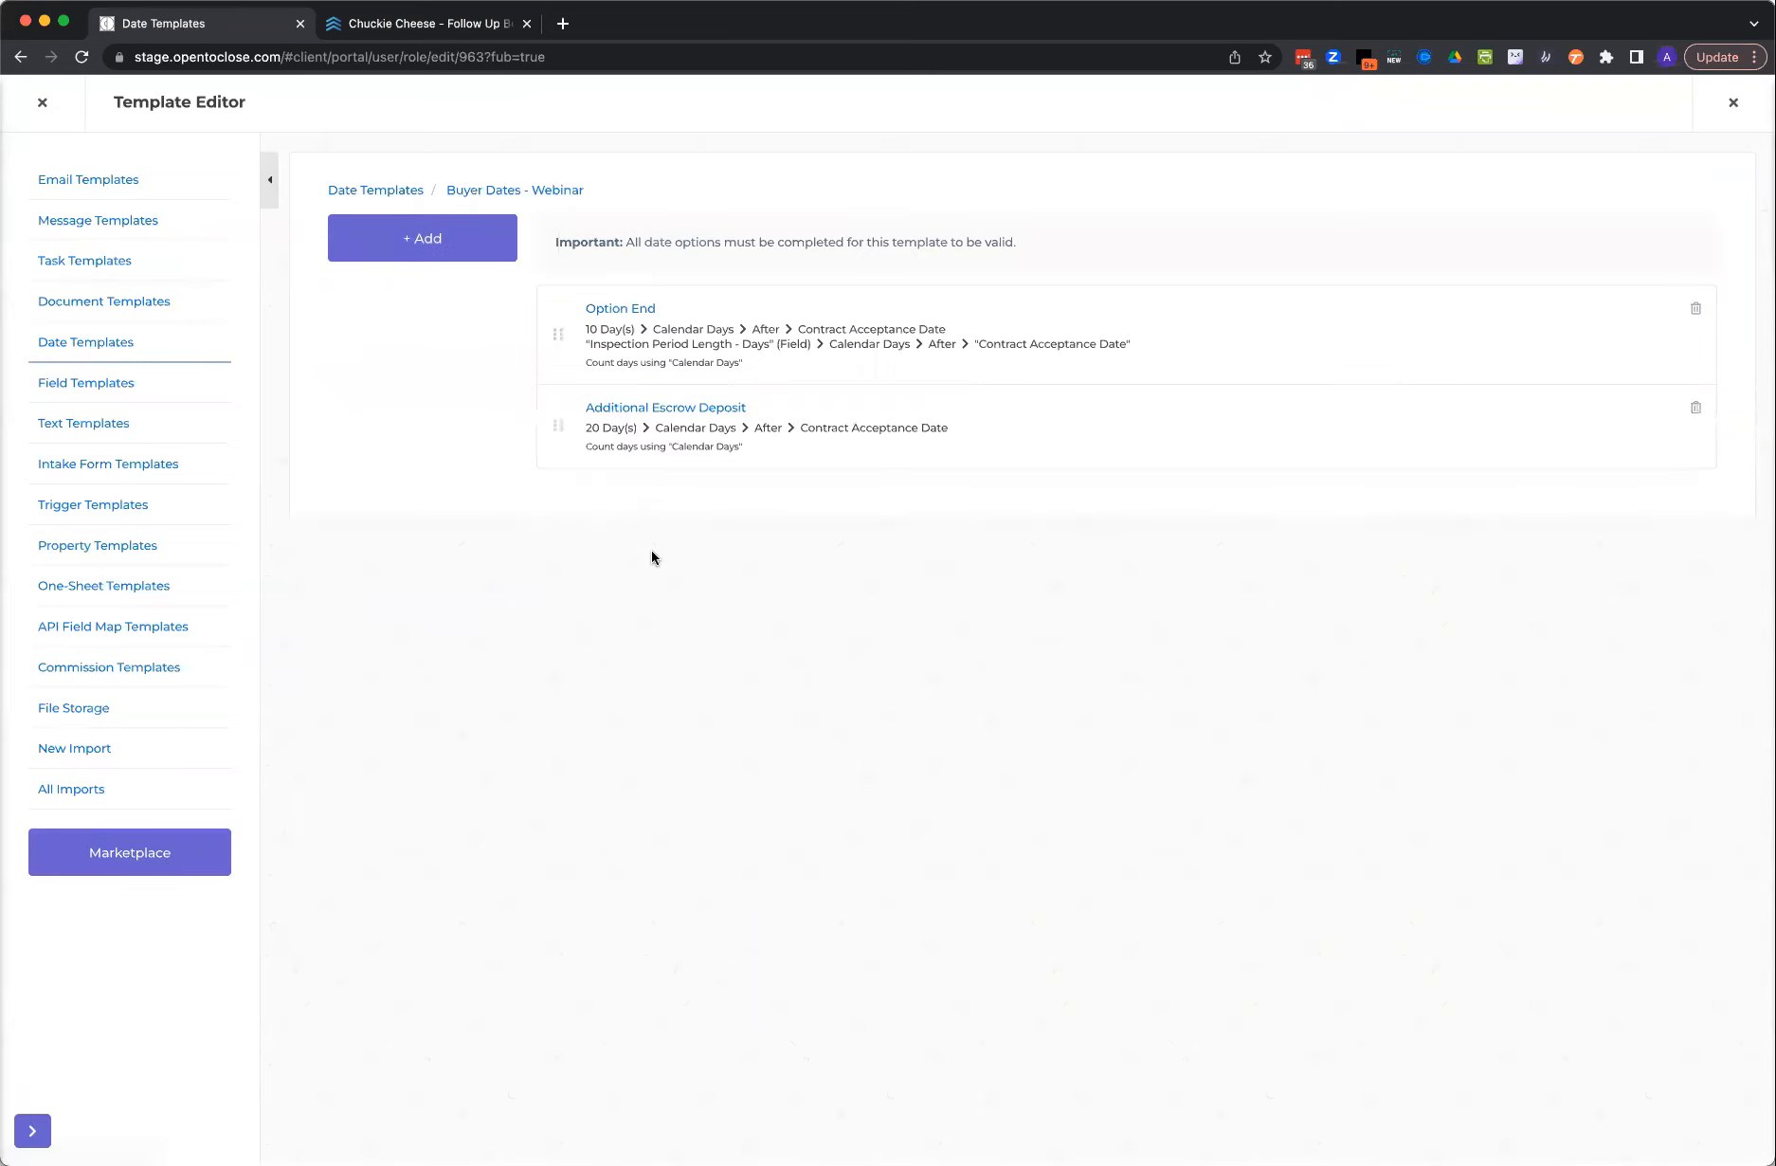
pyautogui.click(467, 247)
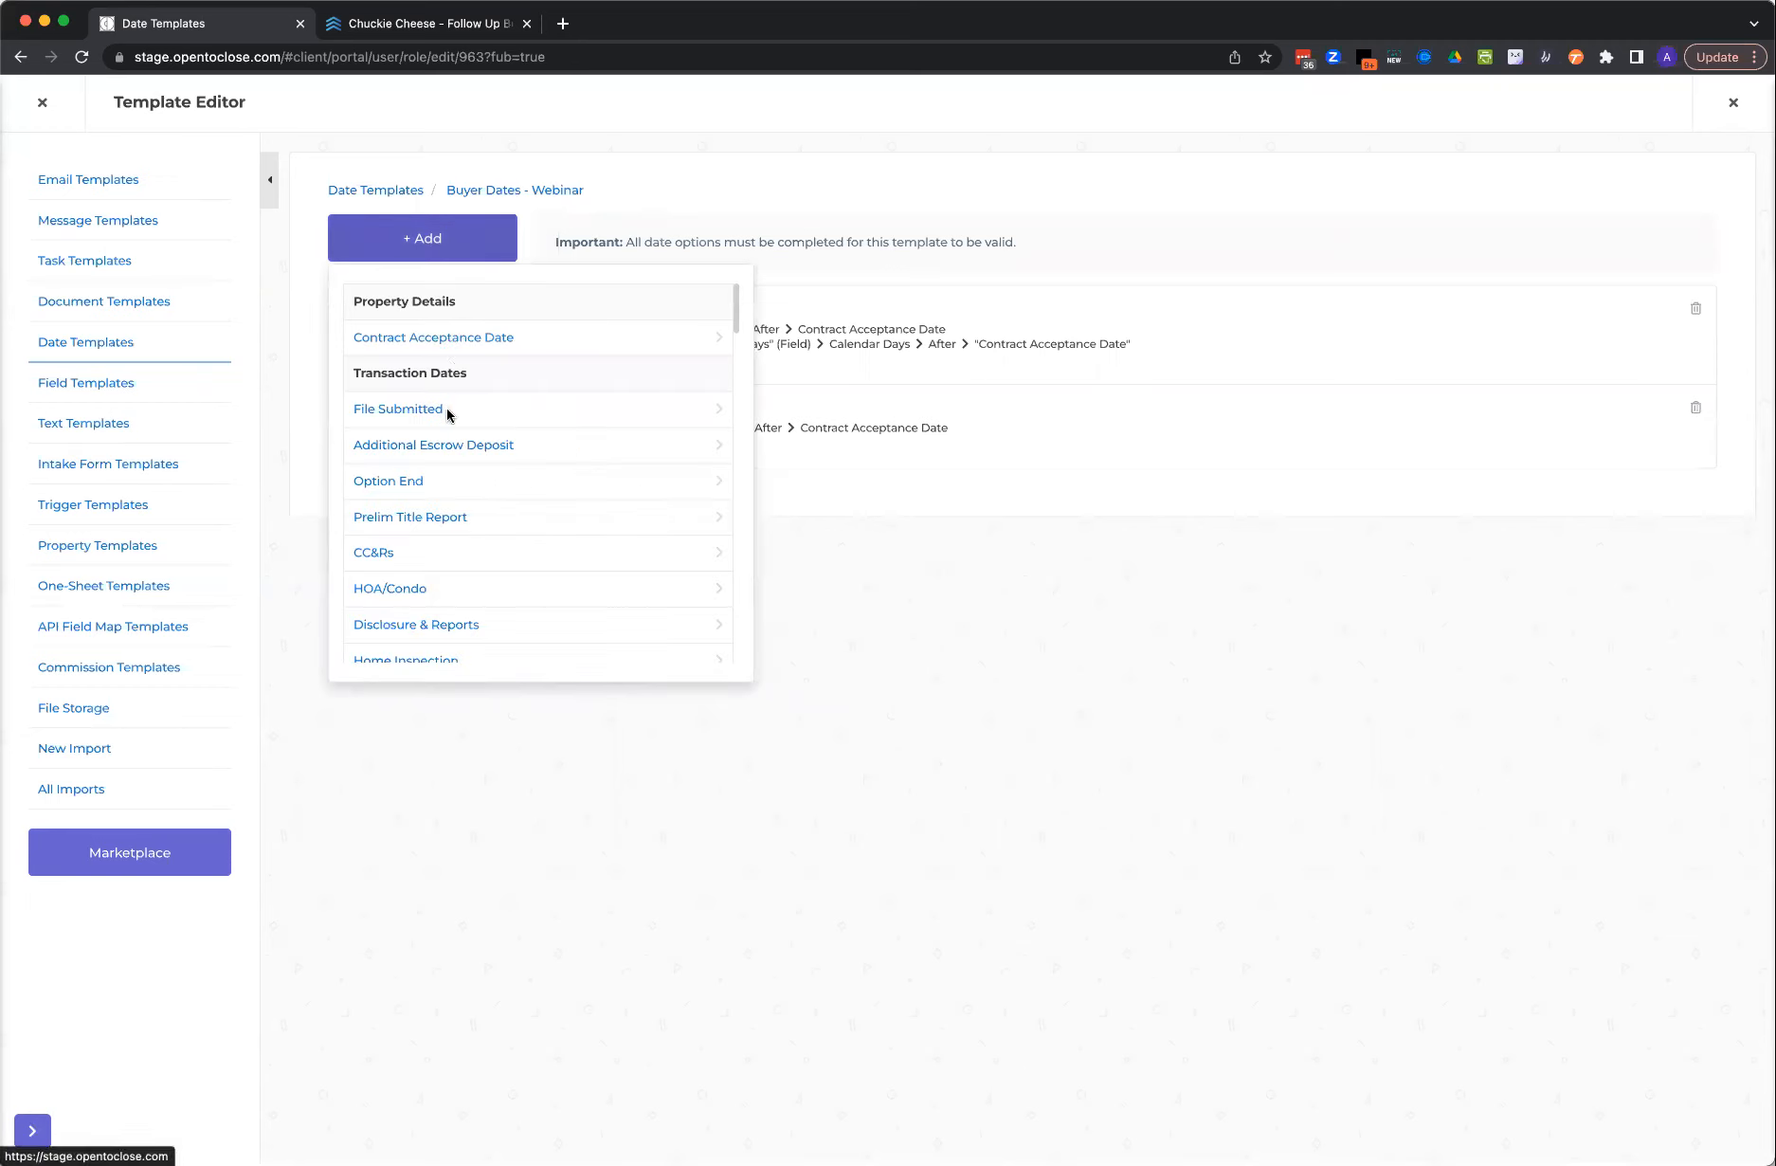
pyautogui.click(311, 339)
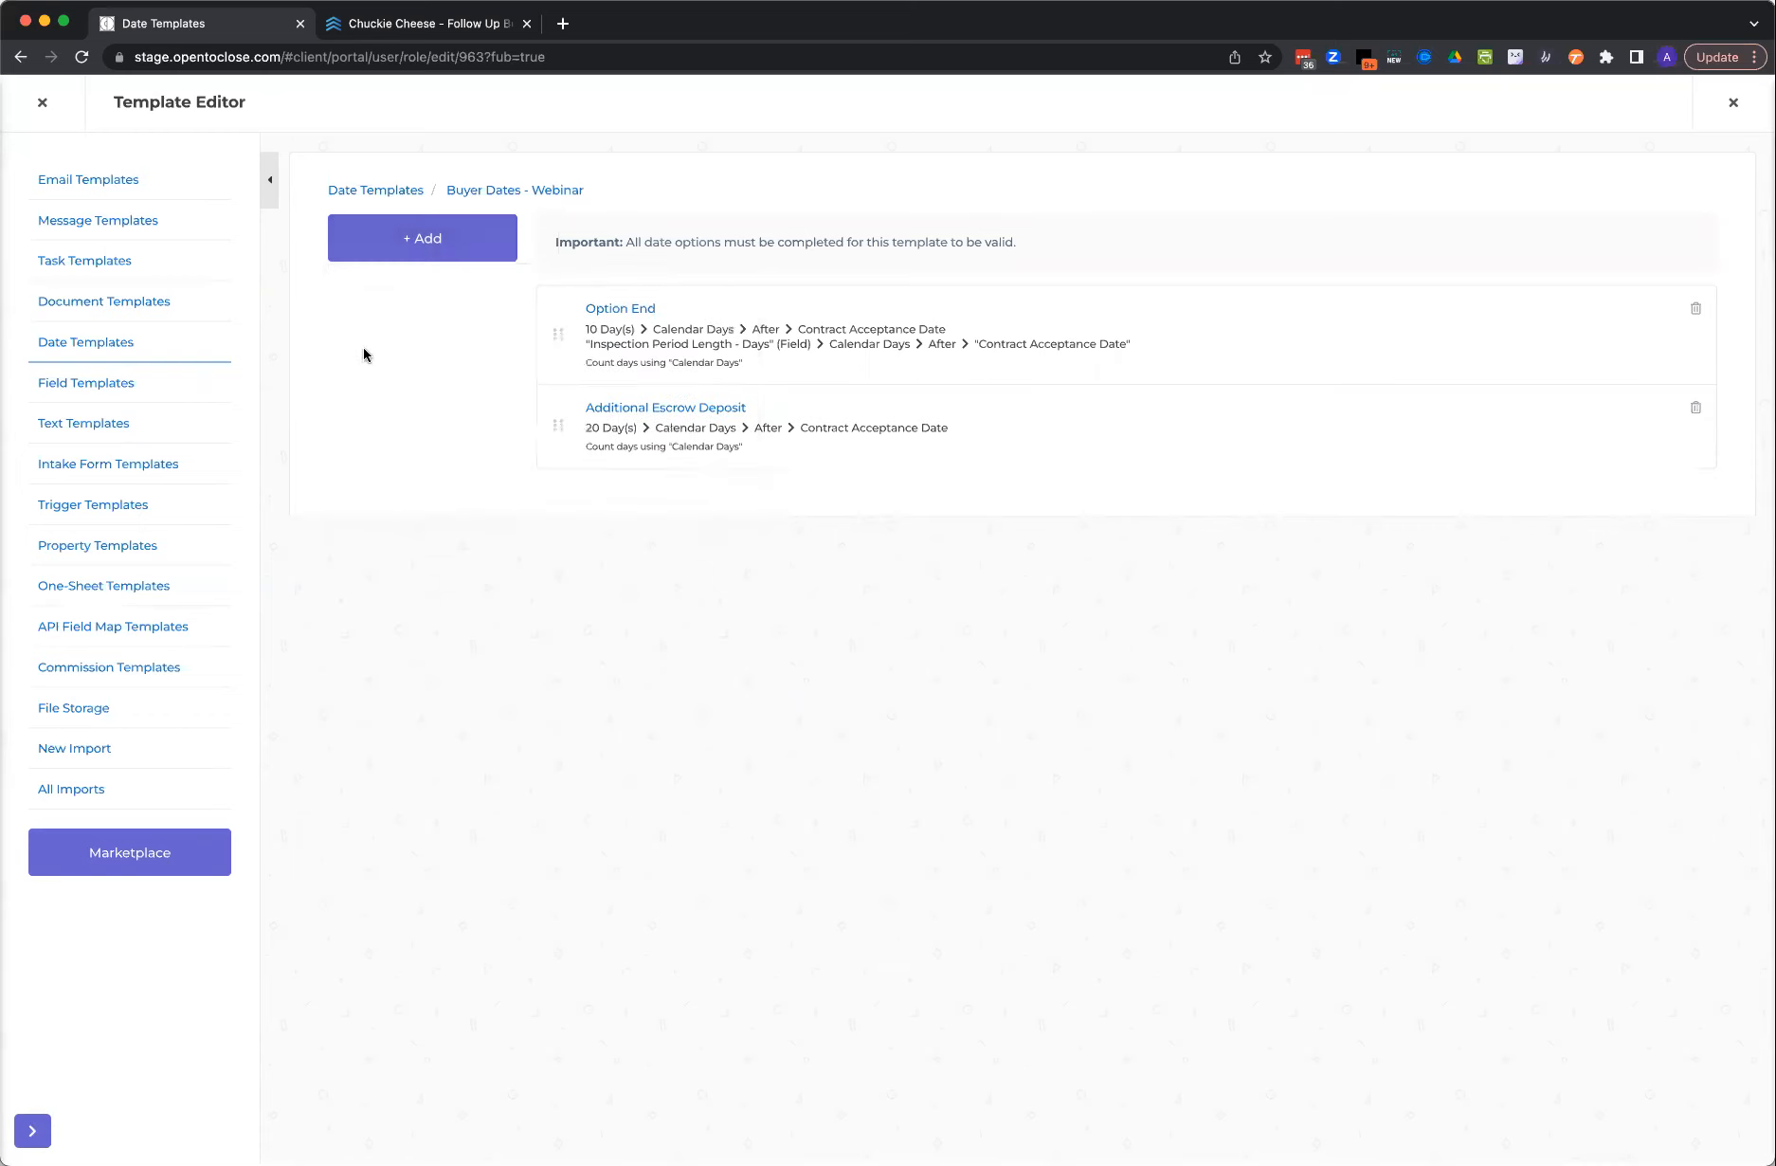
# - Examine the Option End date's calculation settings and the date rules in the (B&S) Sample Date Template
pyautogui.click(619, 316)
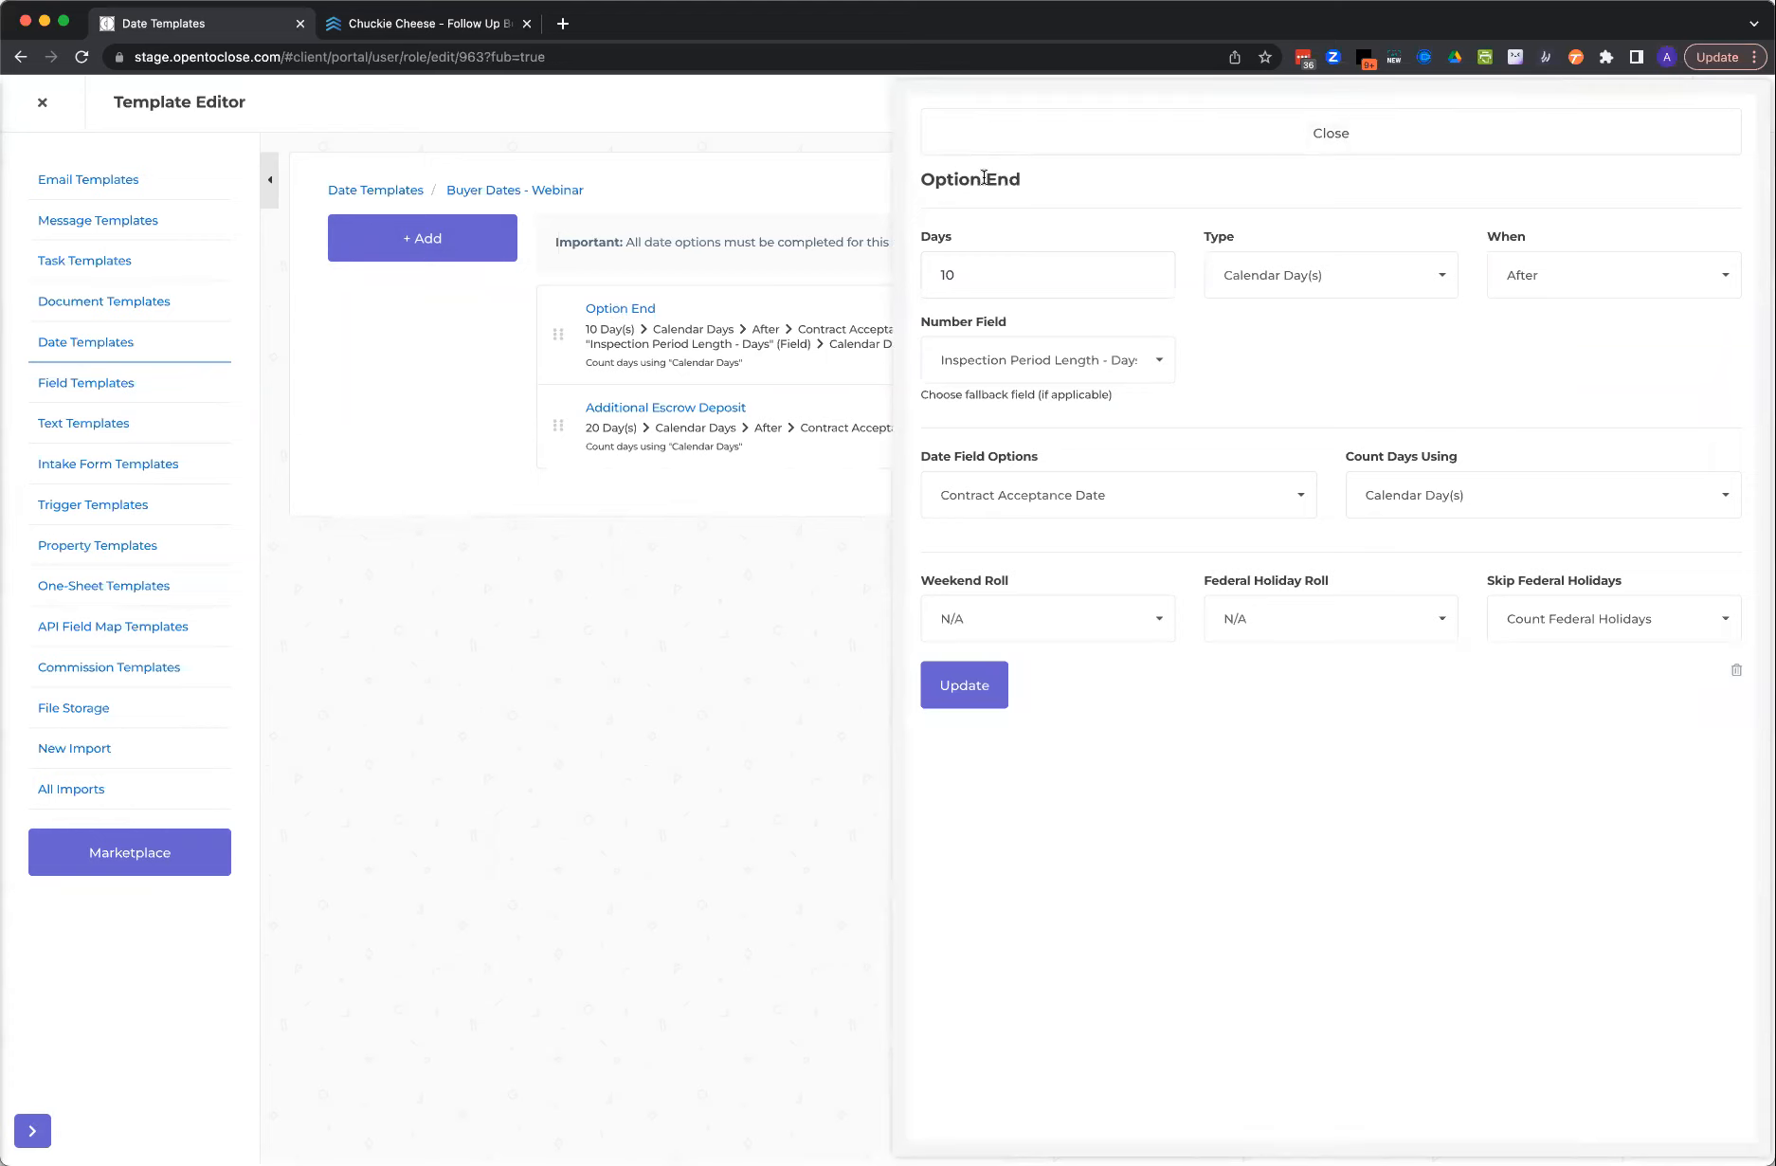
pyautogui.moveTo(955, 179); pyautogui.dragTo(1024, 192)
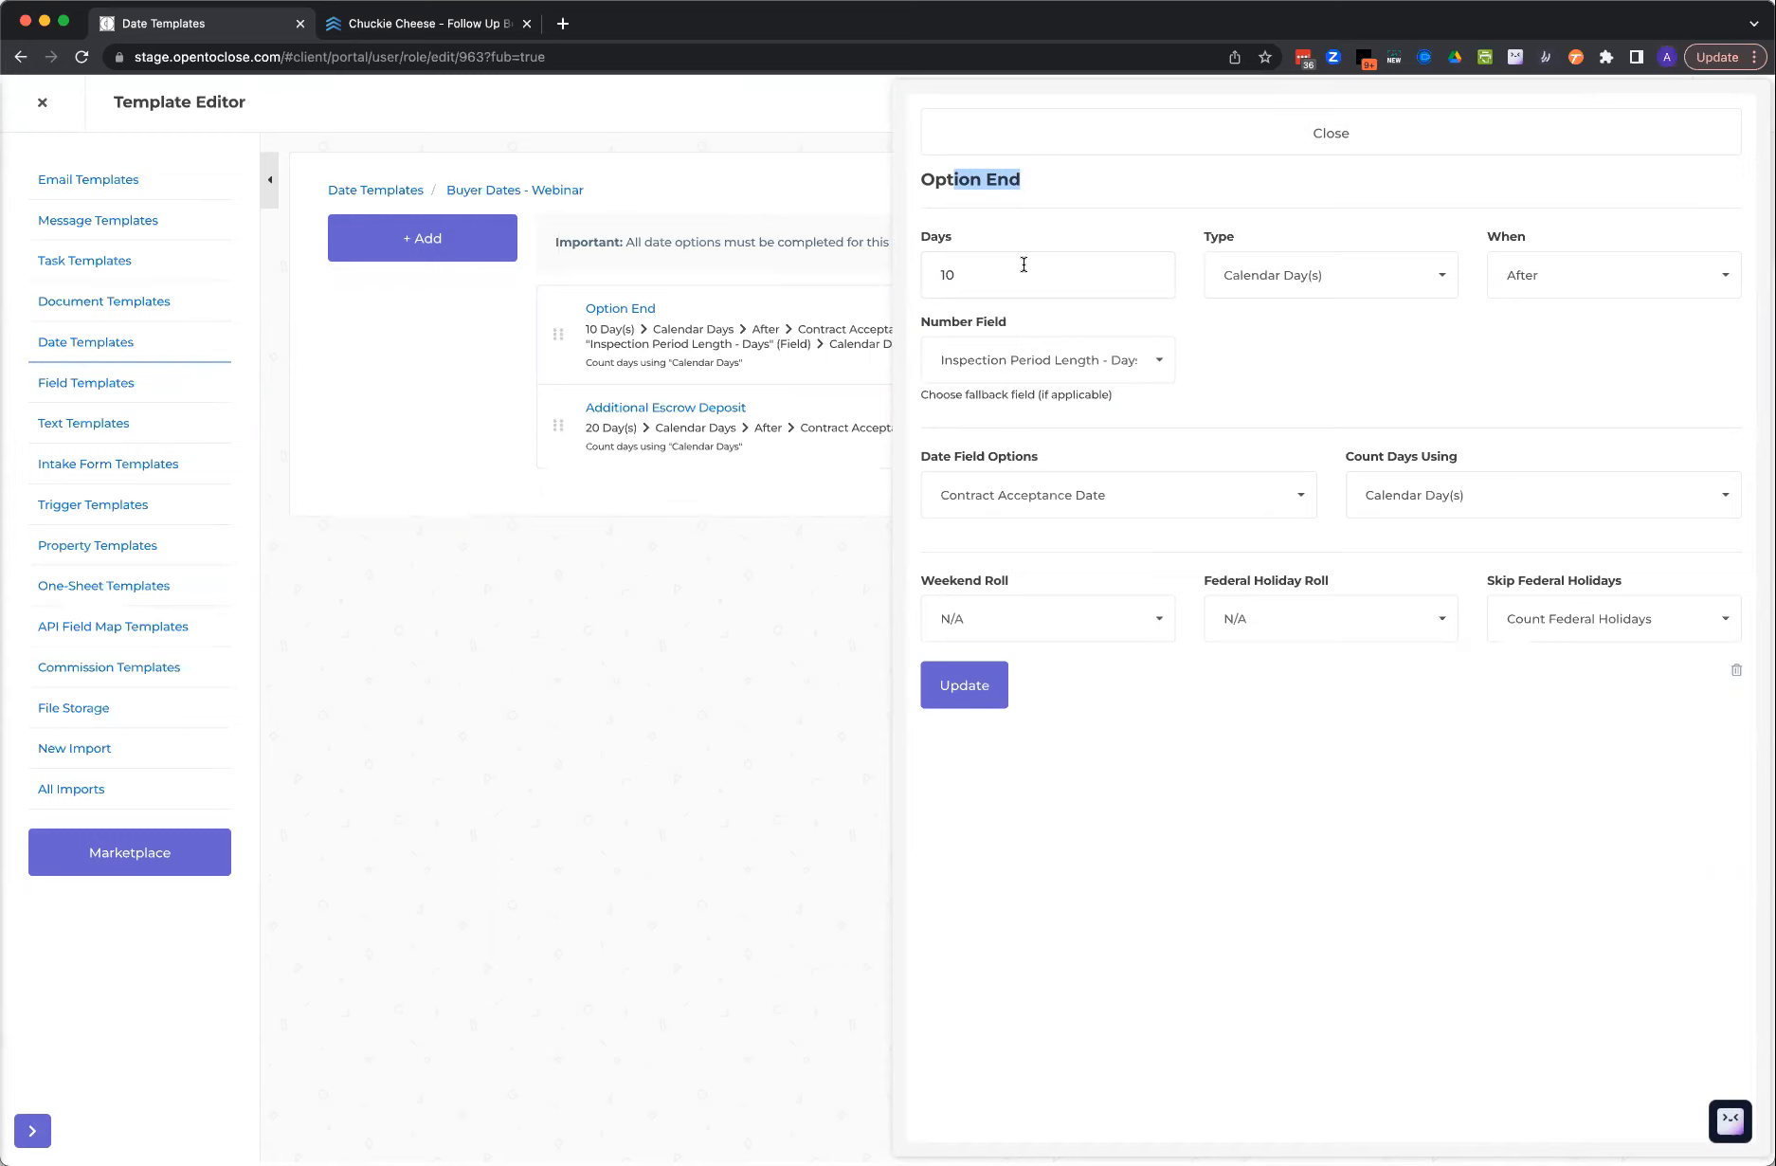
pyautogui.moveTo(963, 274); pyautogui.dragTo(929, 273)
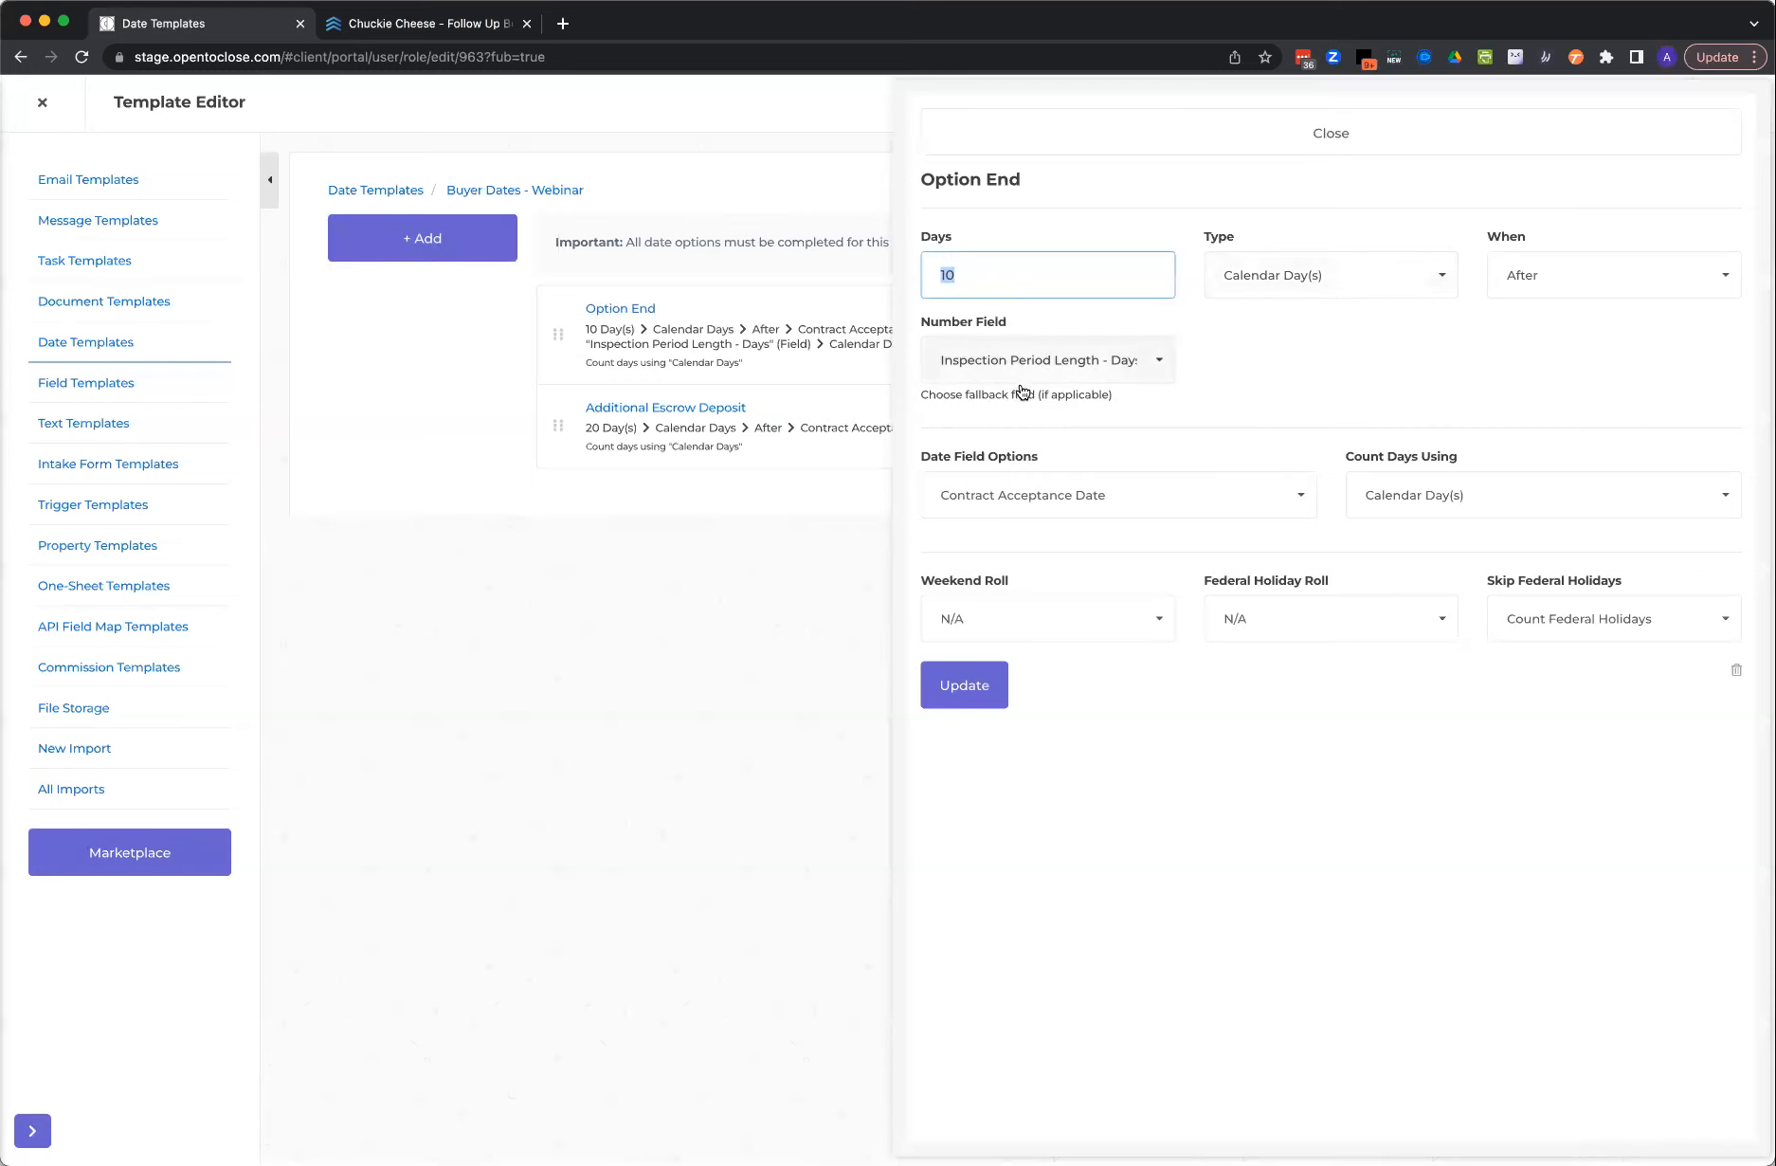
pyautogui.click(1049, 147)
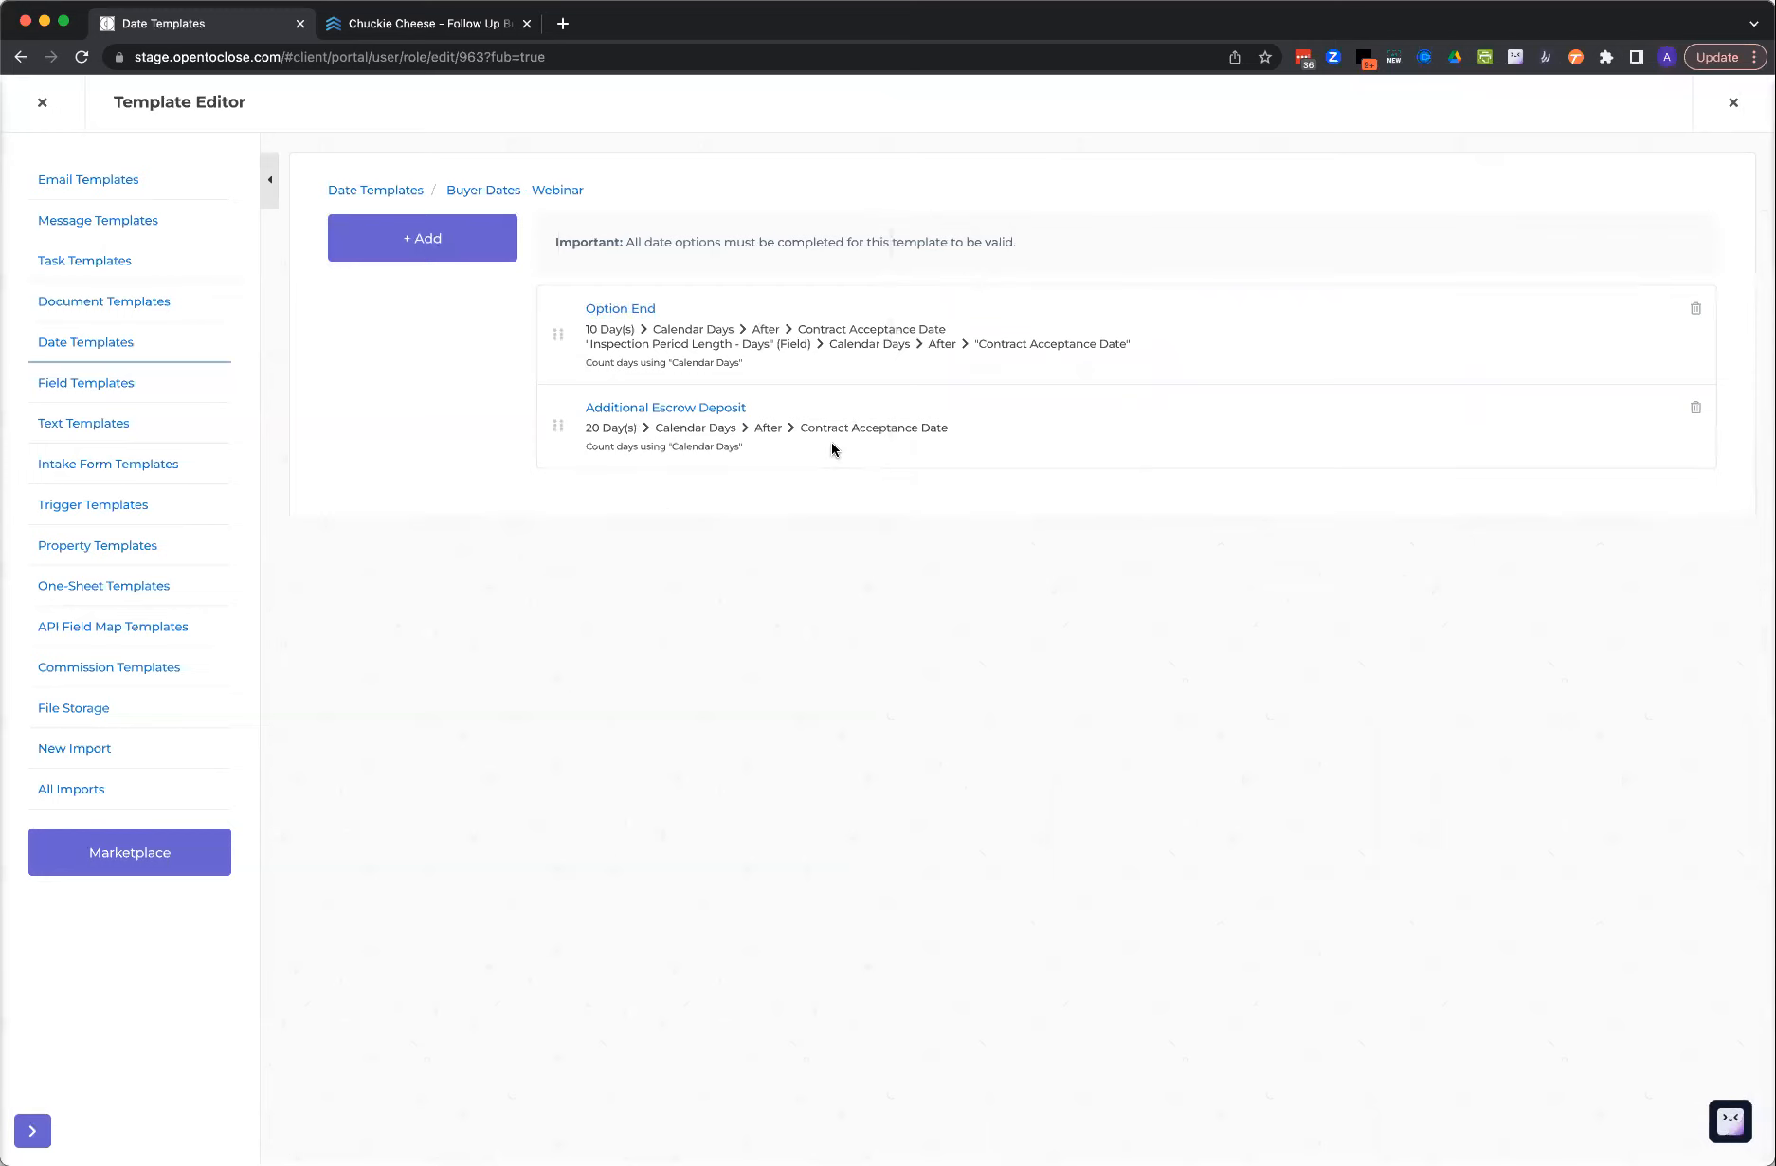
pyautogui.click(392, 194)
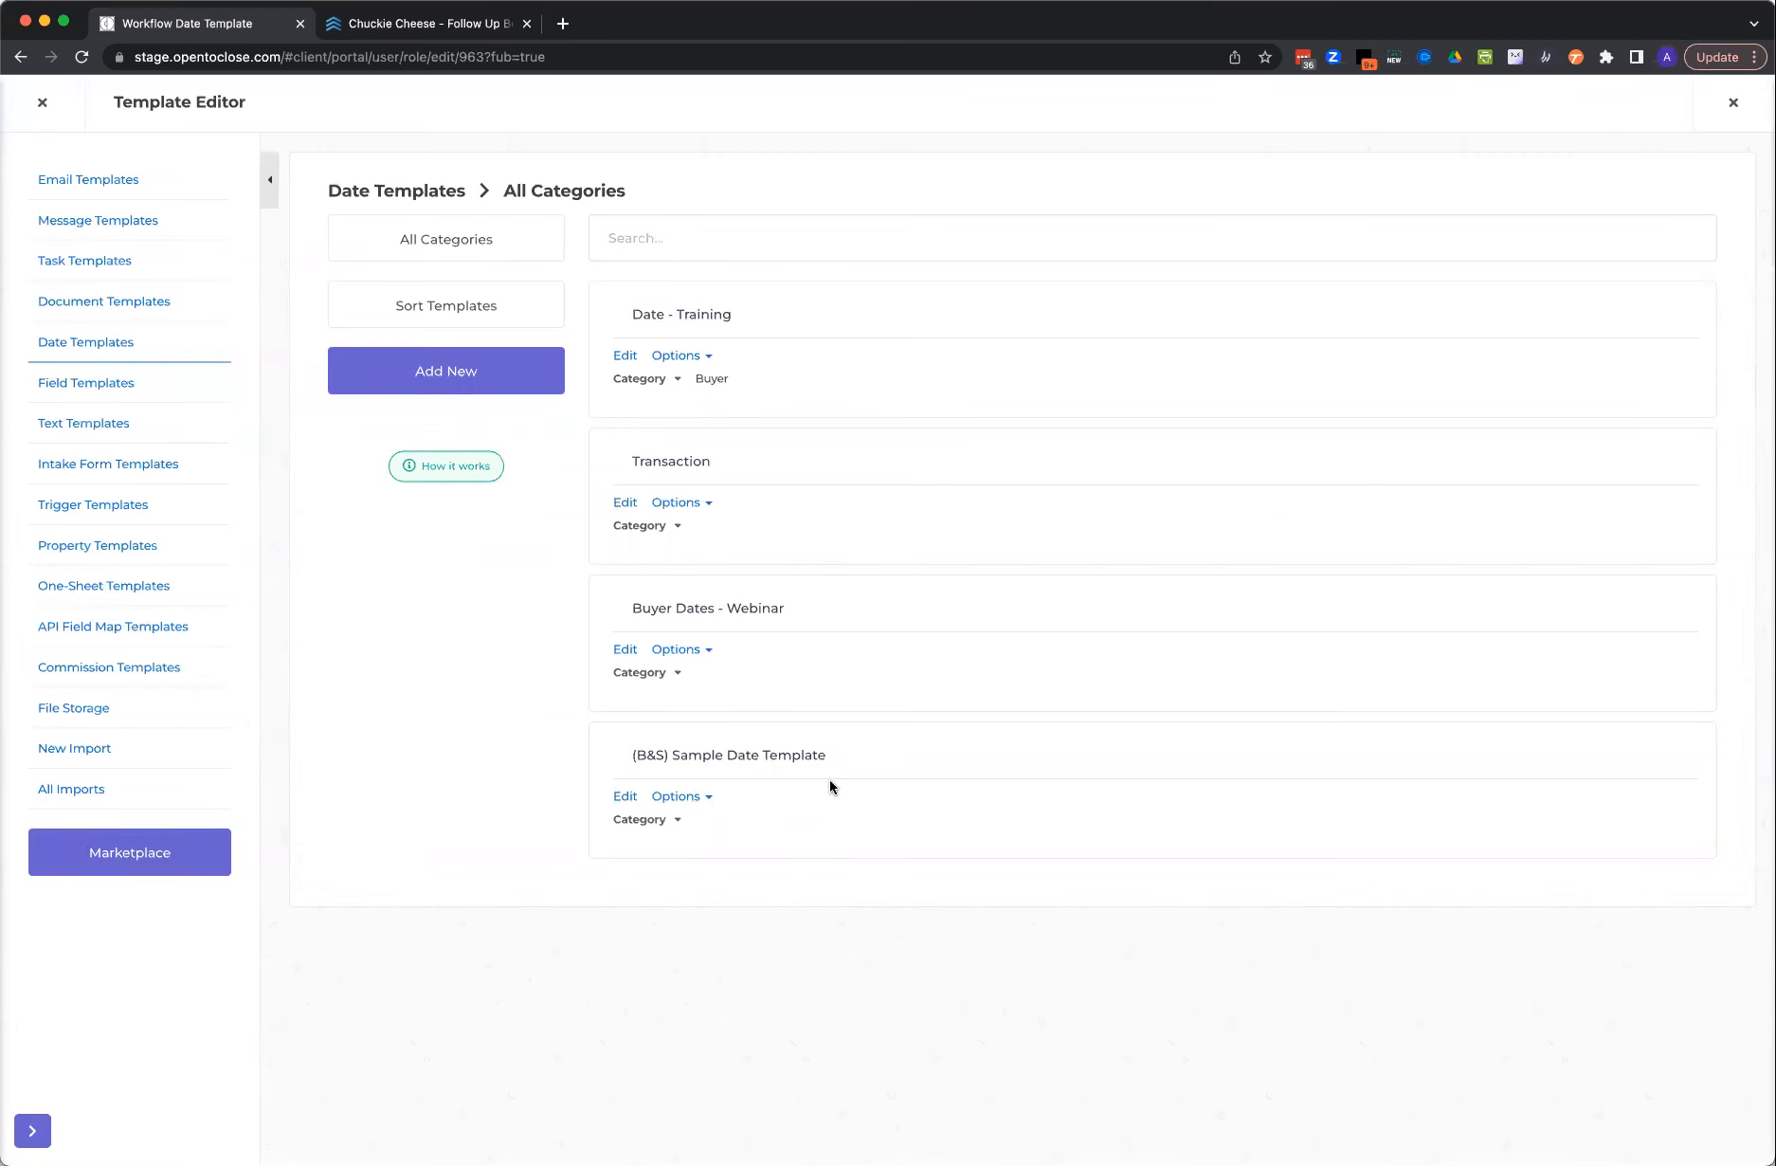
pyautogui.click(626, 797)
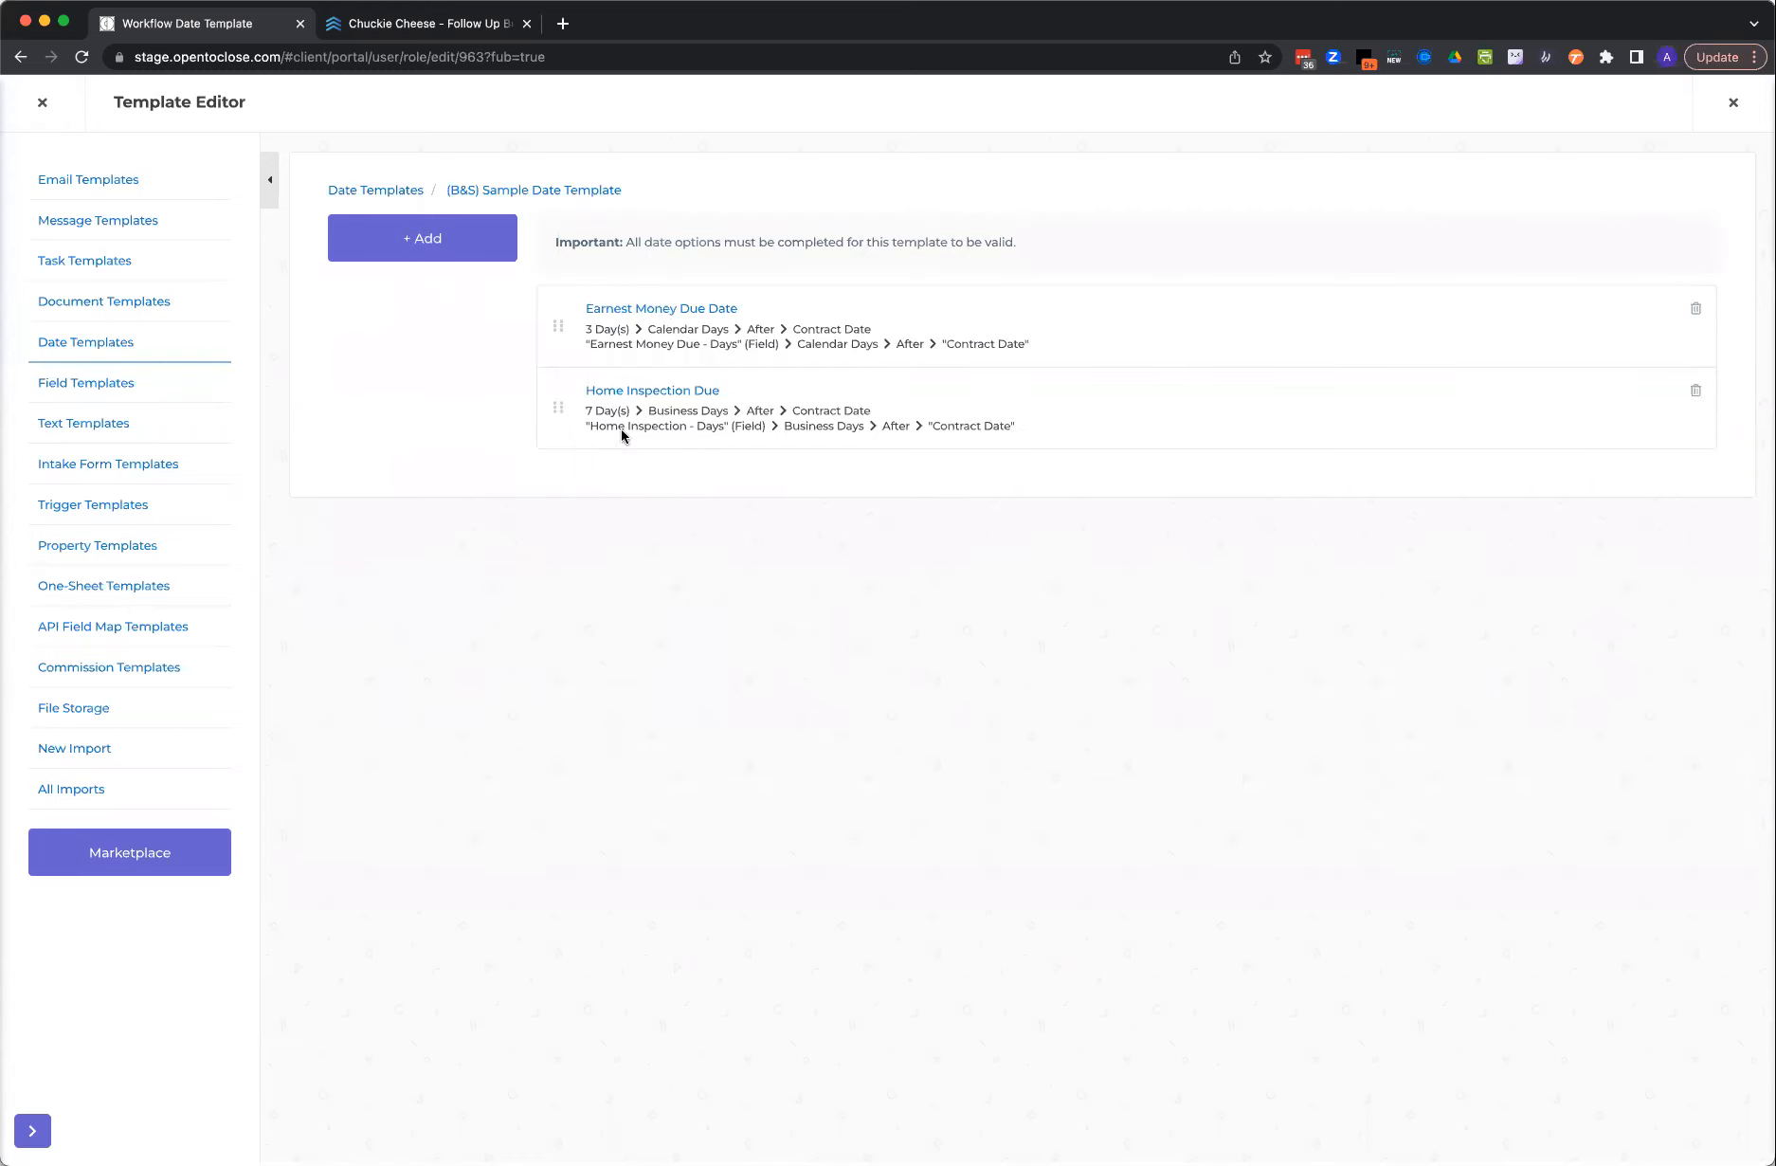
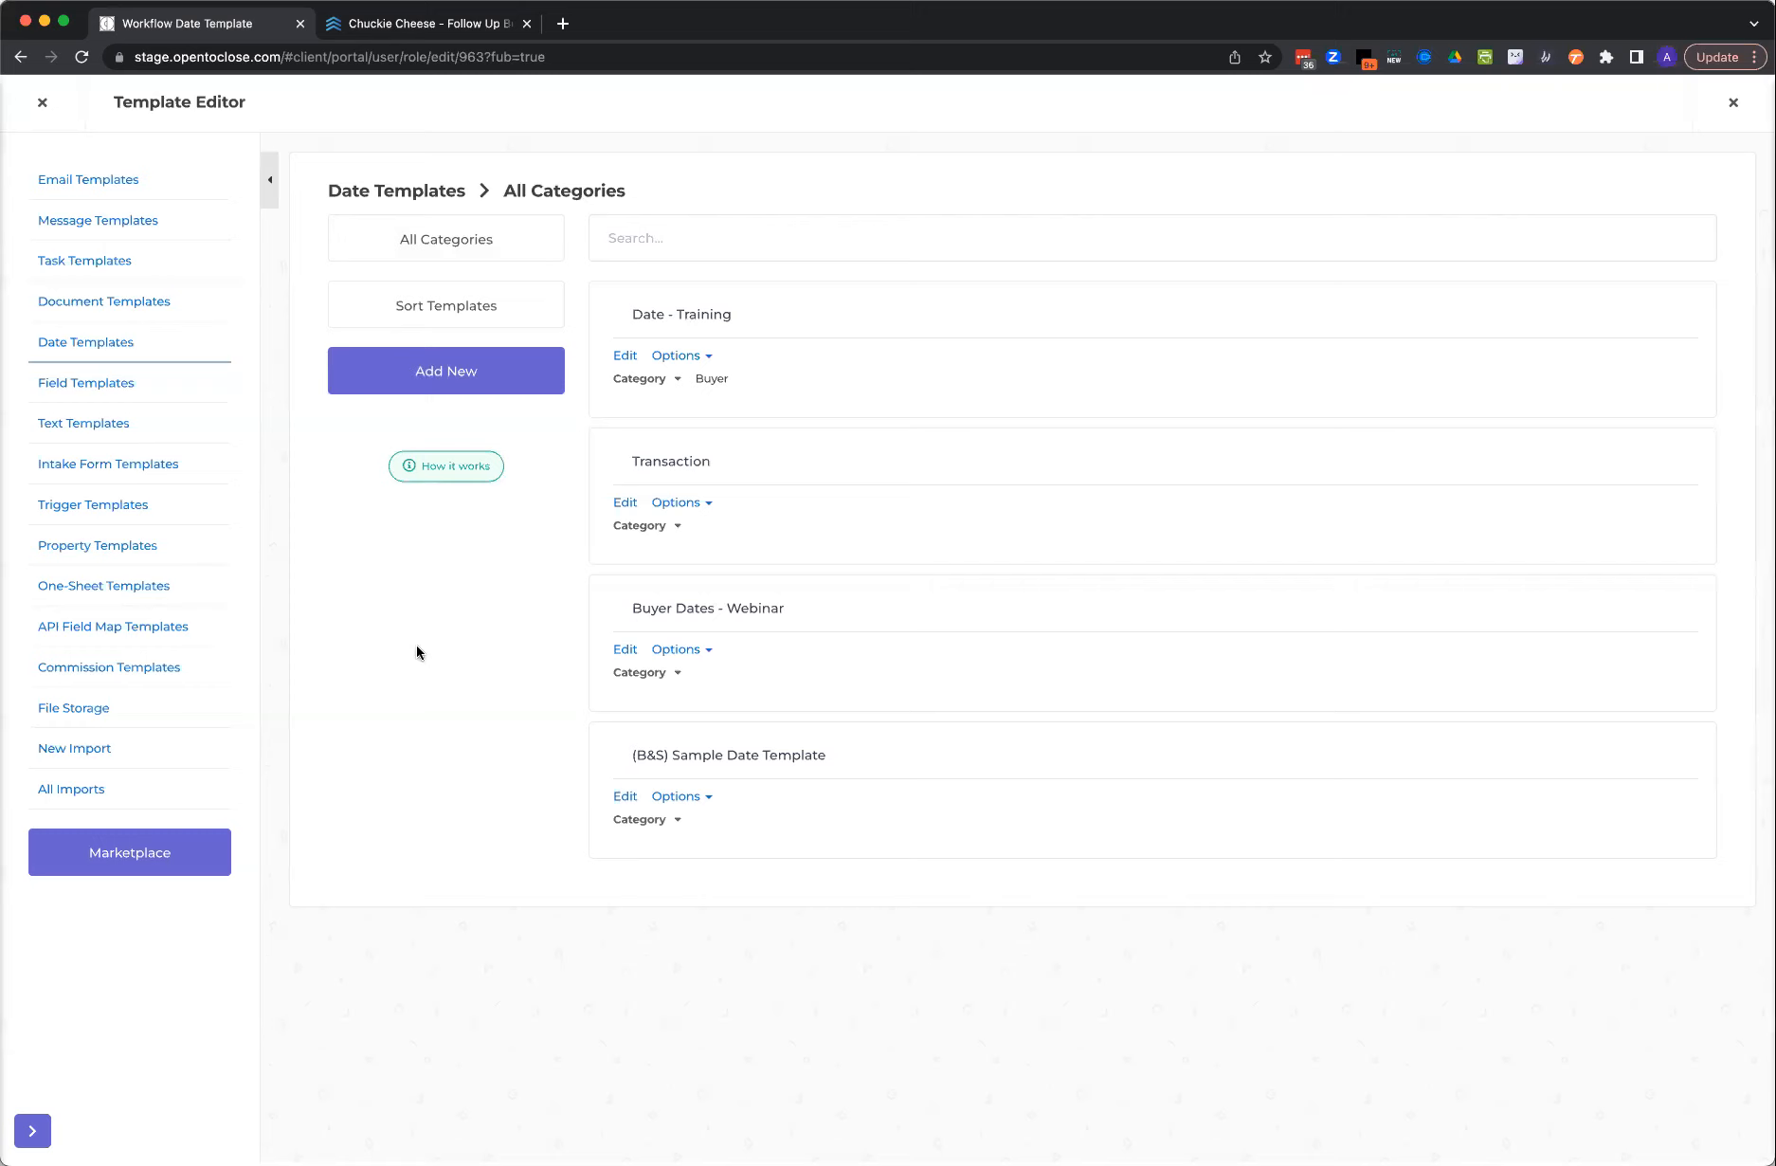
# - Review the form triggers and trigger options of Buyer Intake Form 1, and close the template editor
pyautogui.click(147, 465)
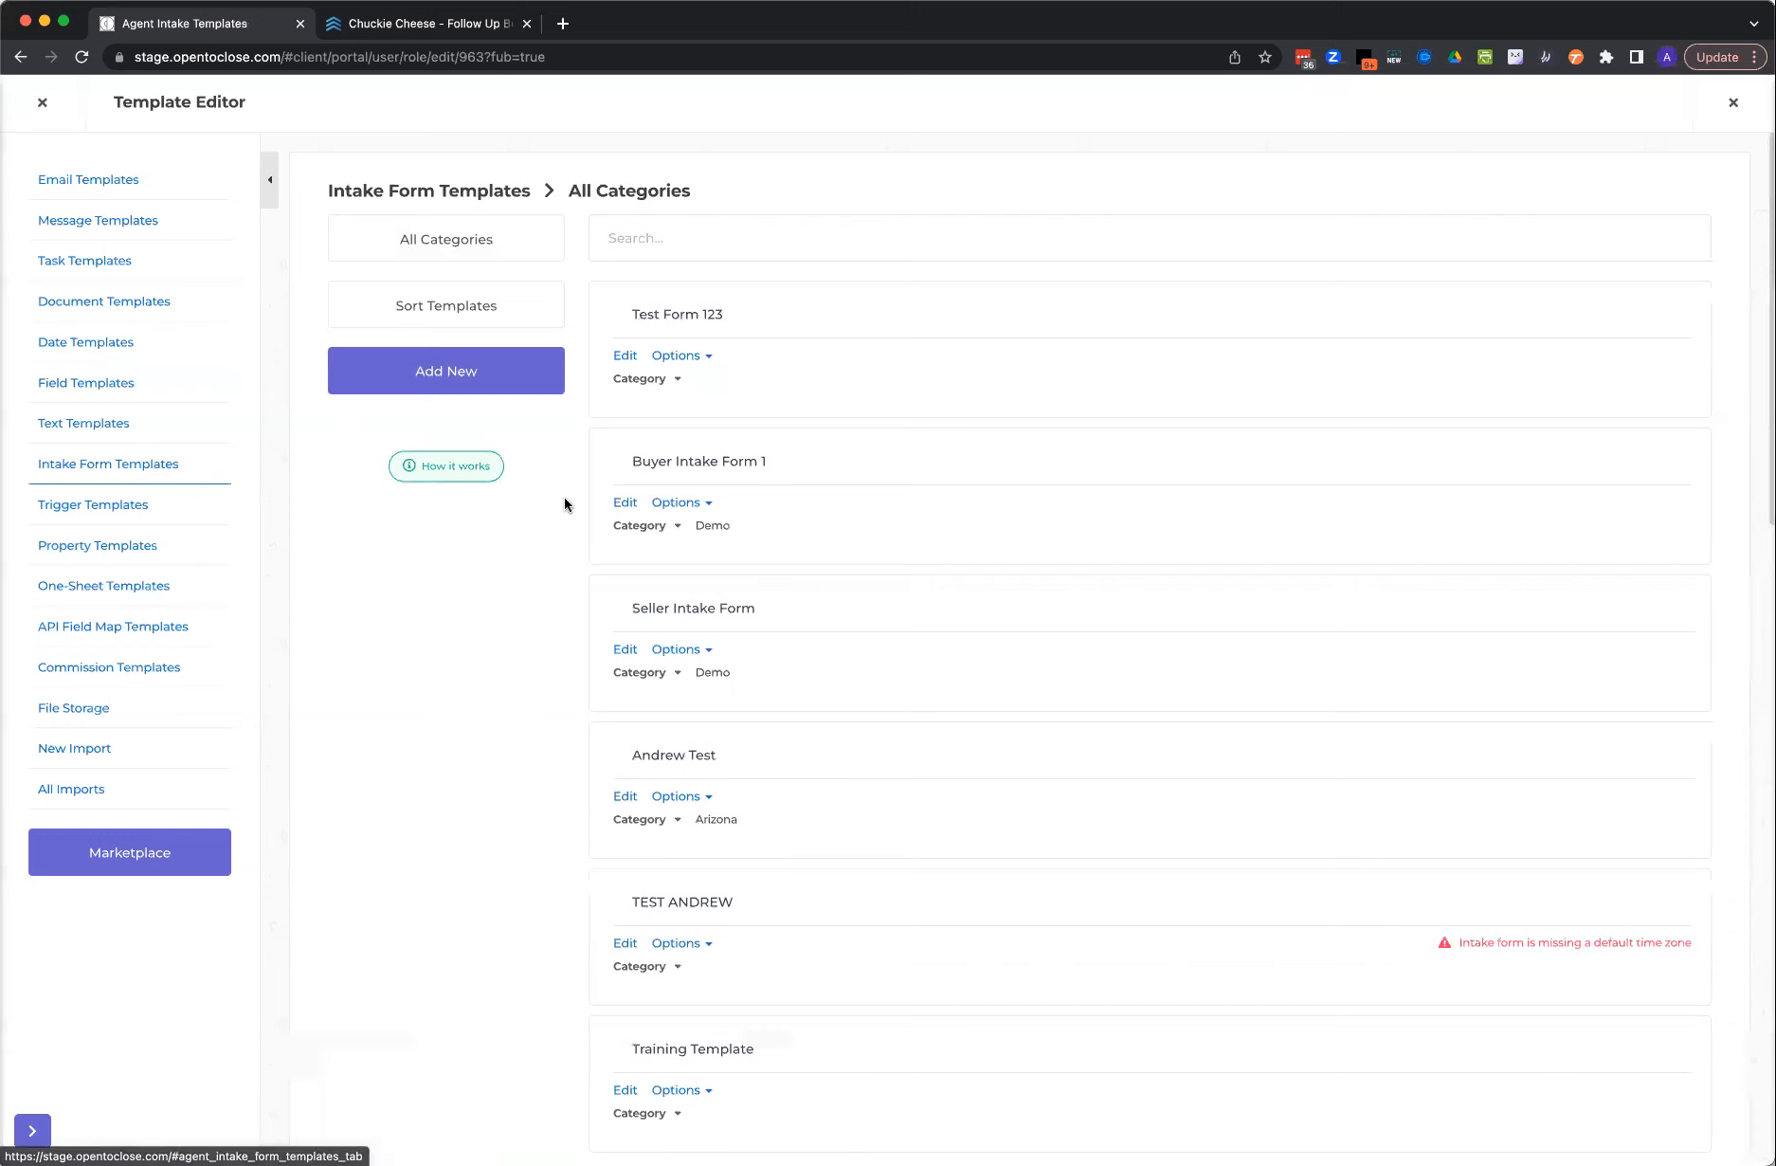
pyautogui.click(626, 502)
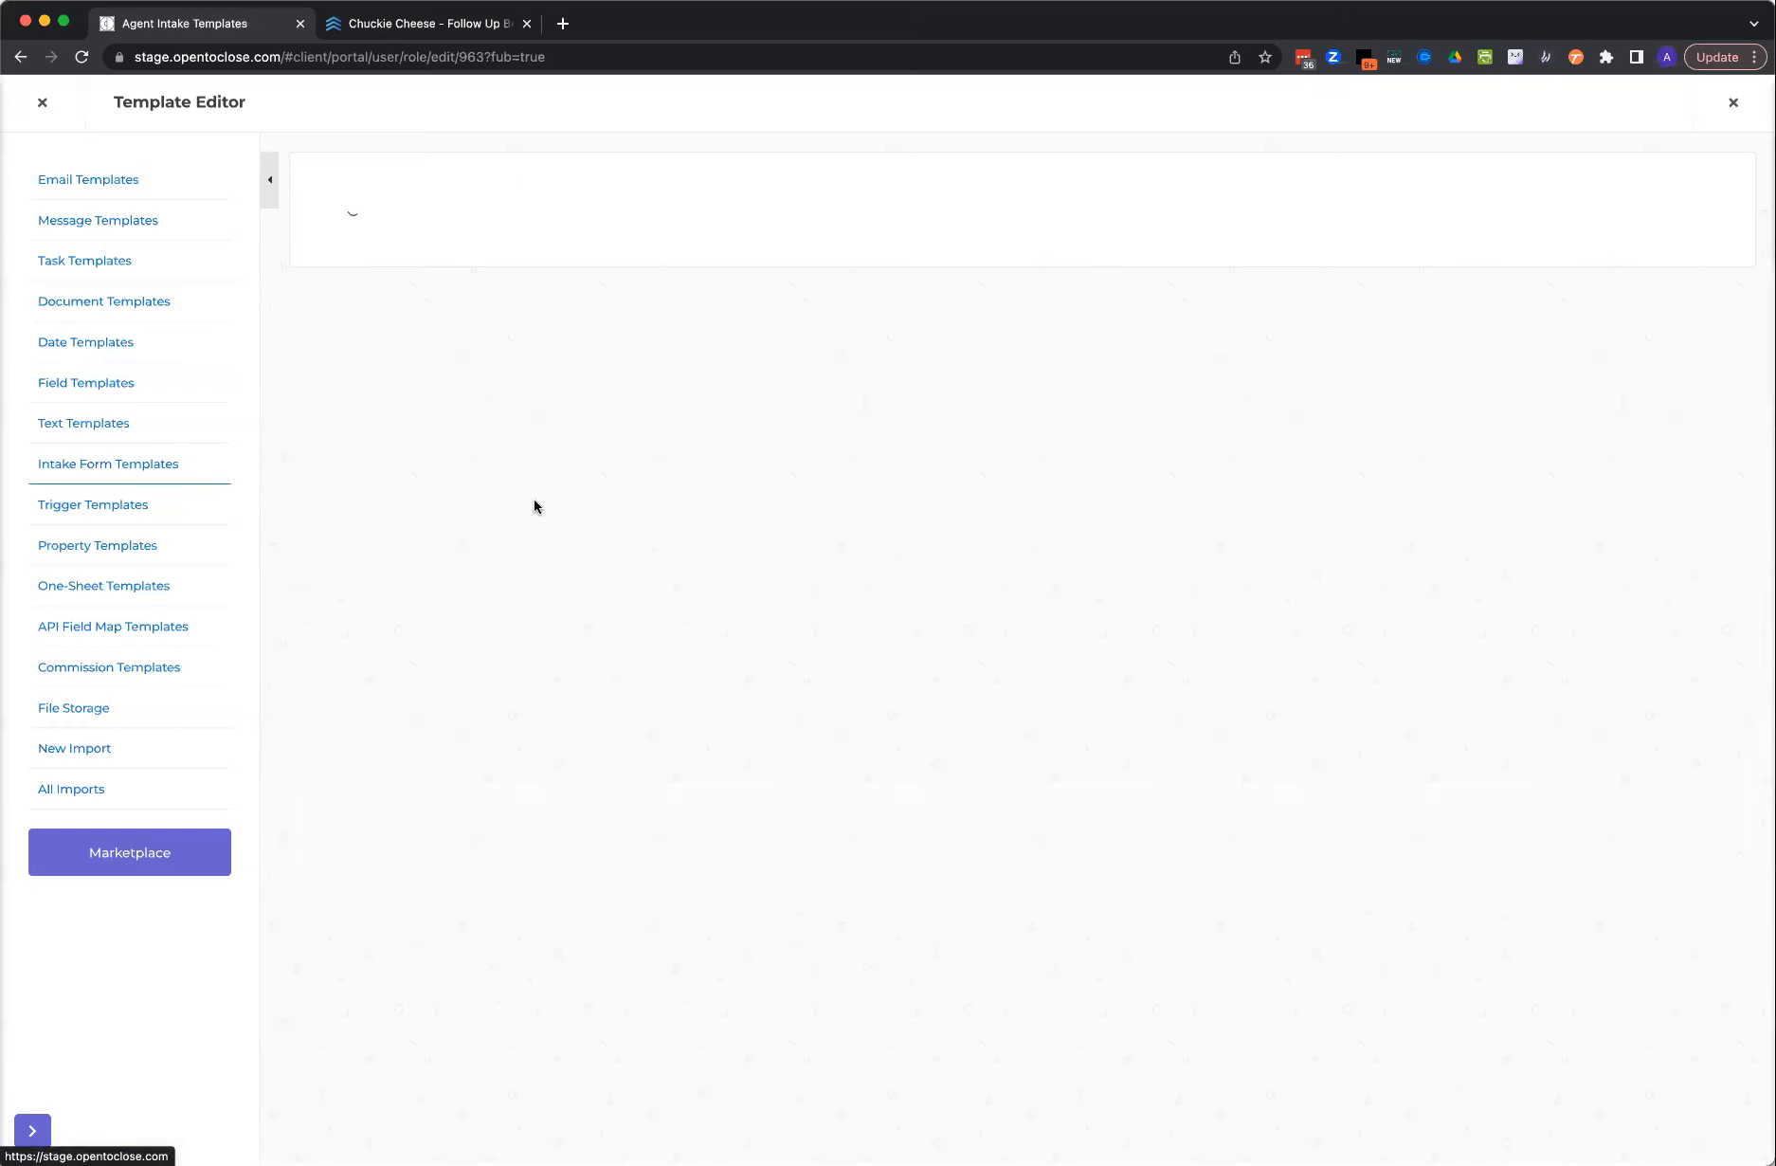
pyautogui.click(147, 504)
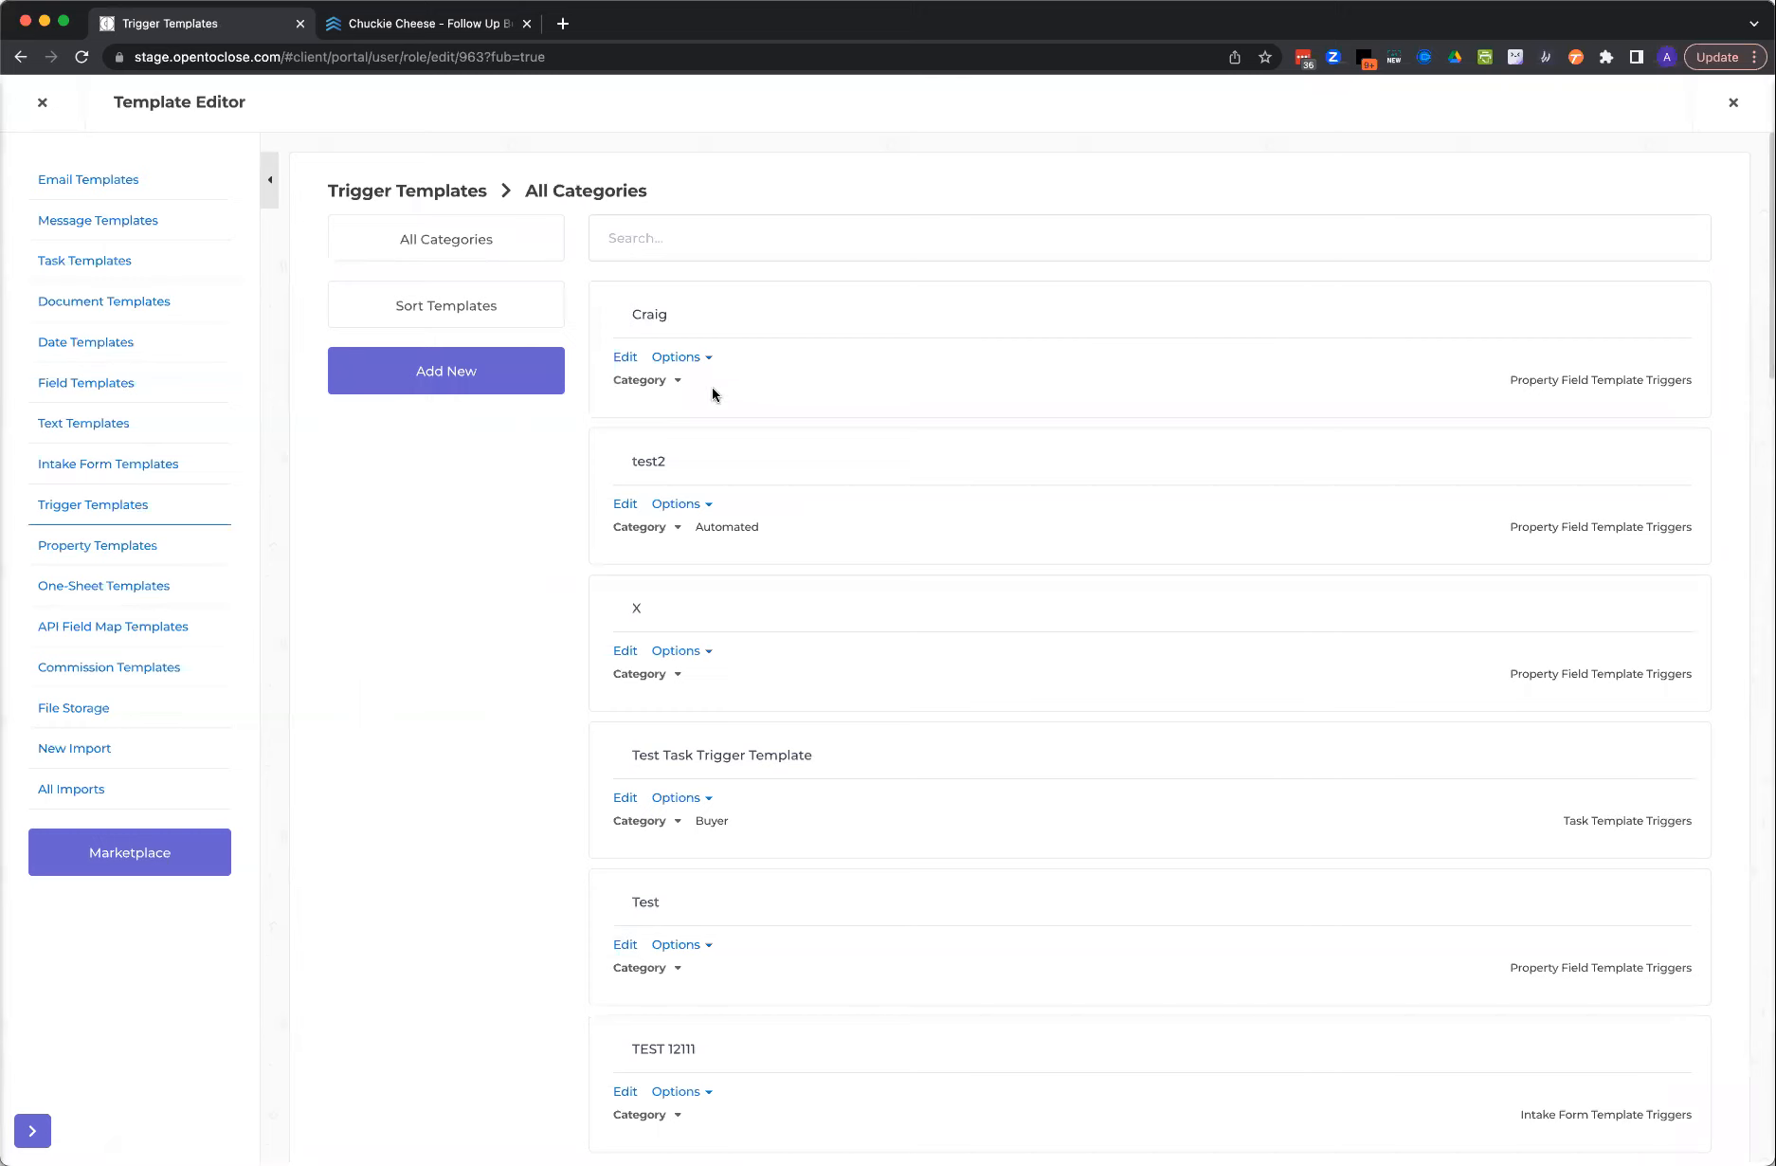
pyautogui.click(123, 464)
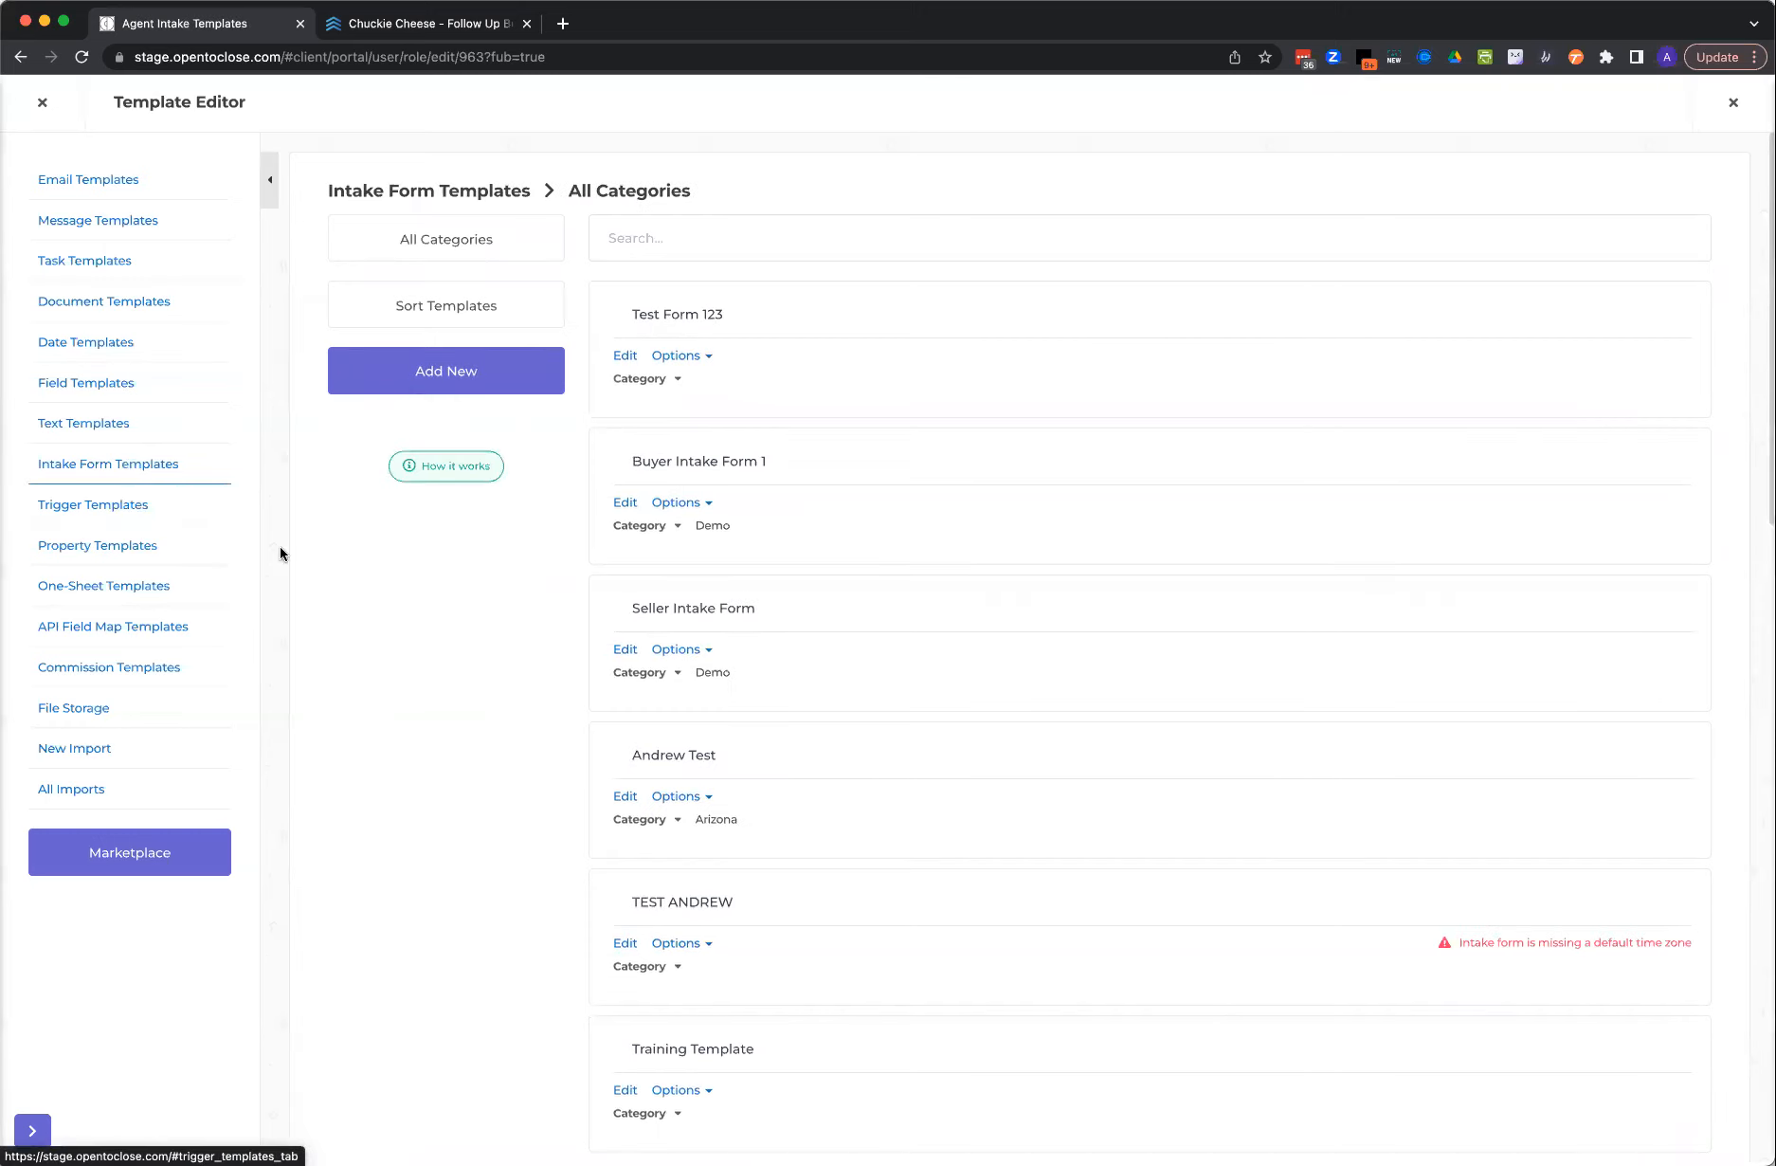
pyautogui.click(627, 502)
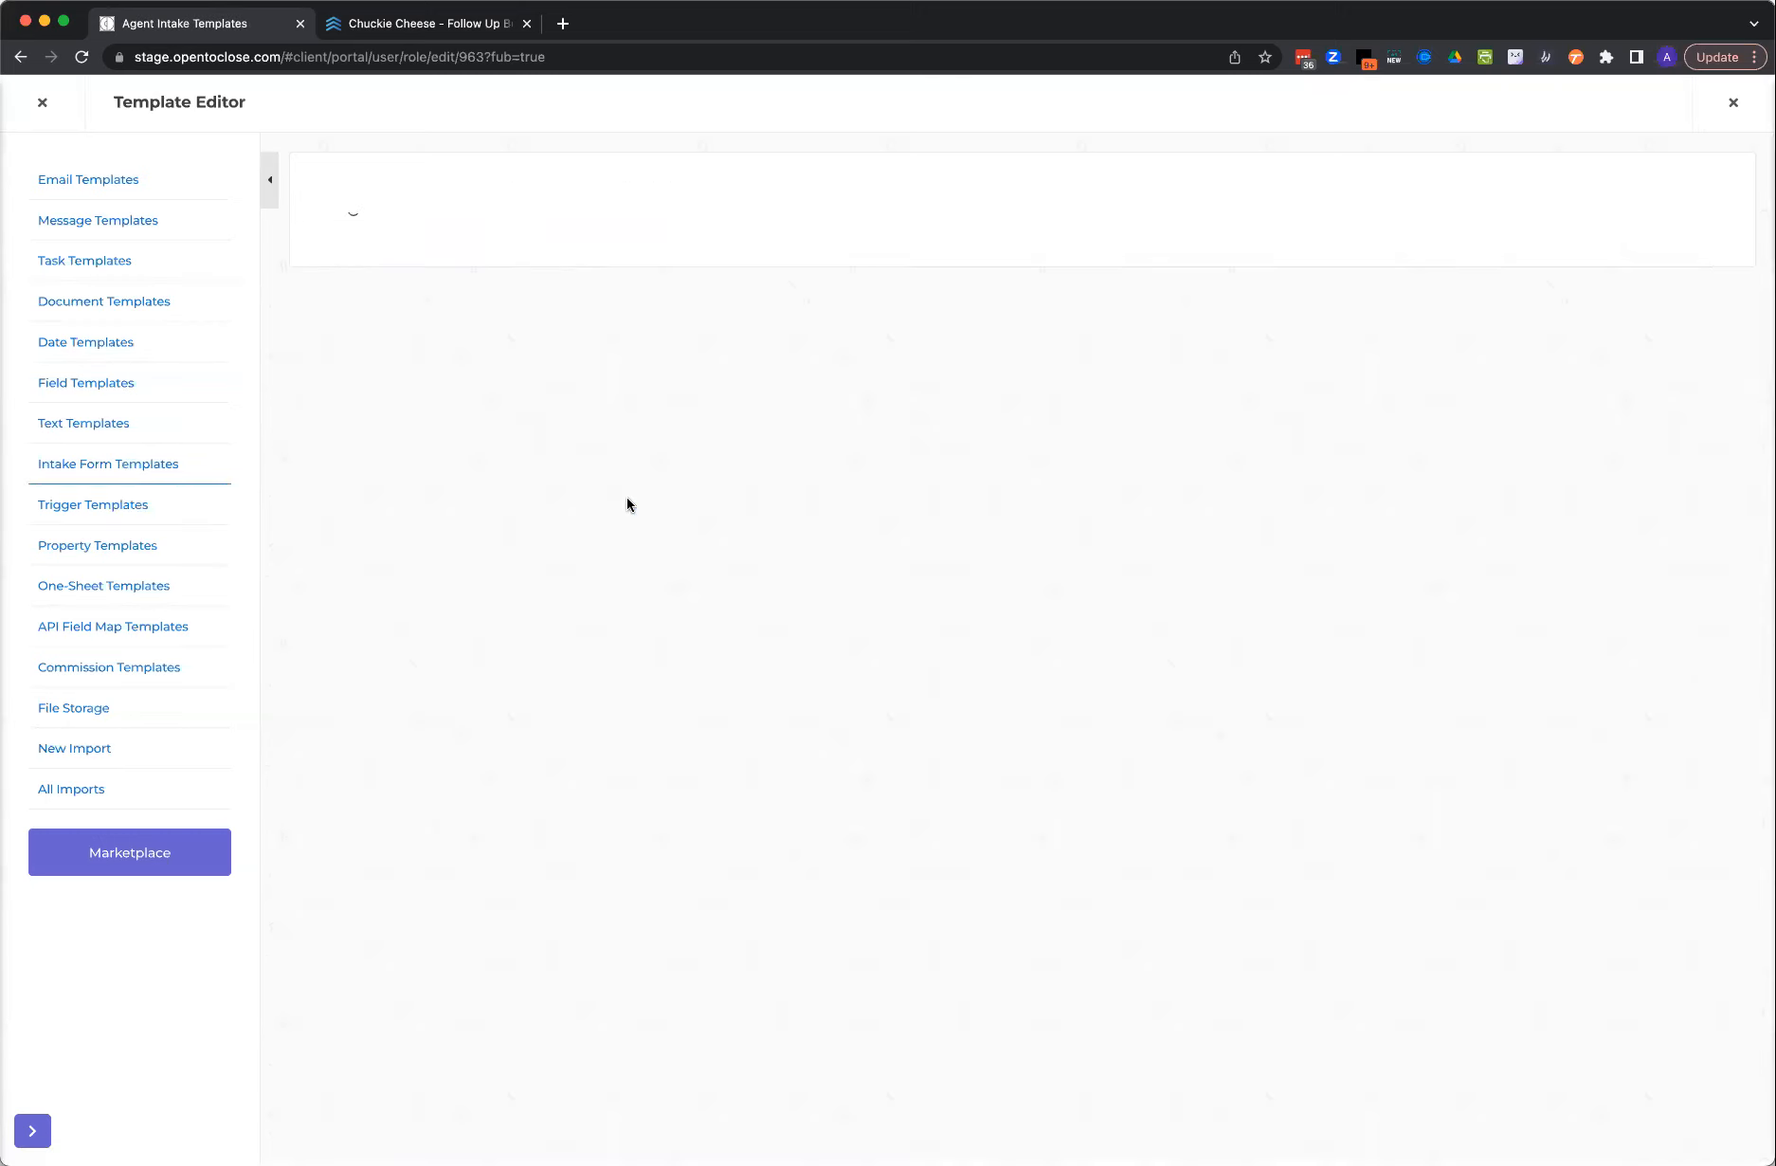
pyautogui.click(381, 560)
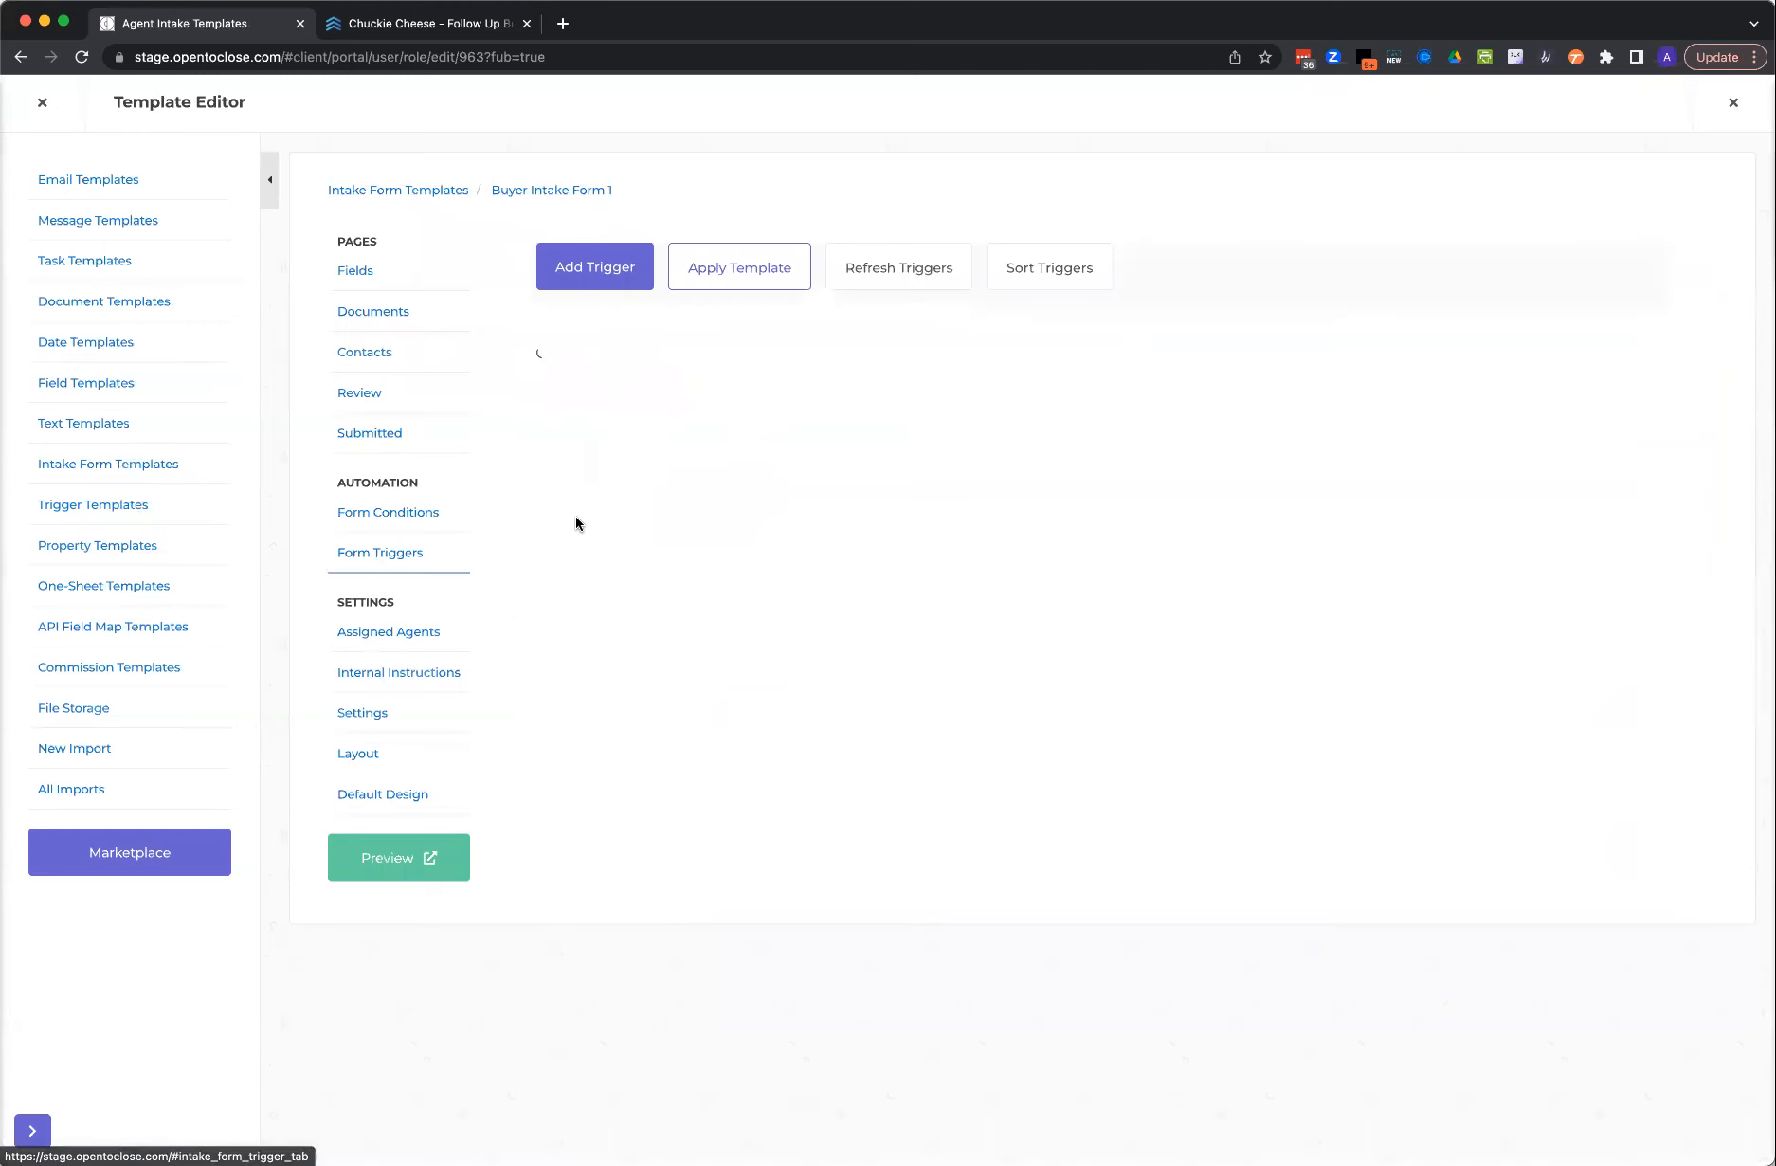
pyautogui.click(1588, 351)
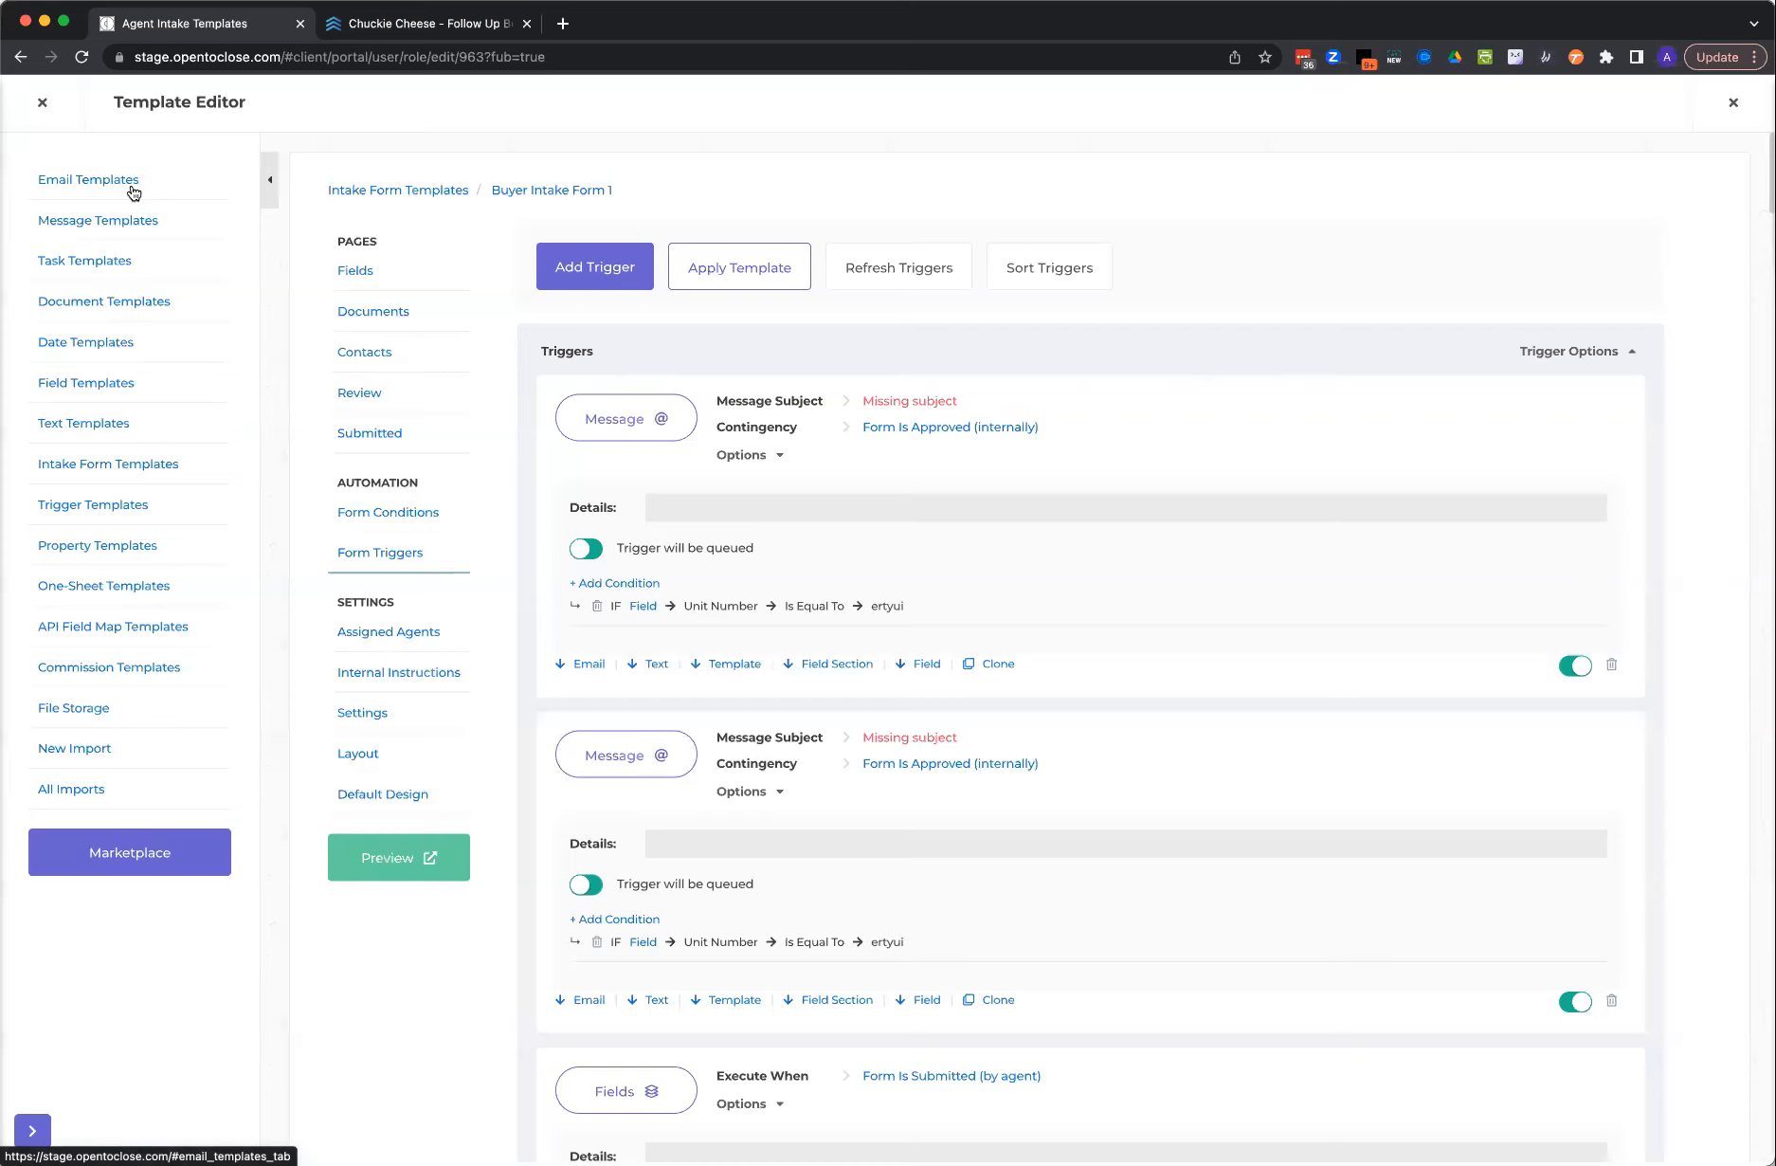
pyautogui.click(42, 105)
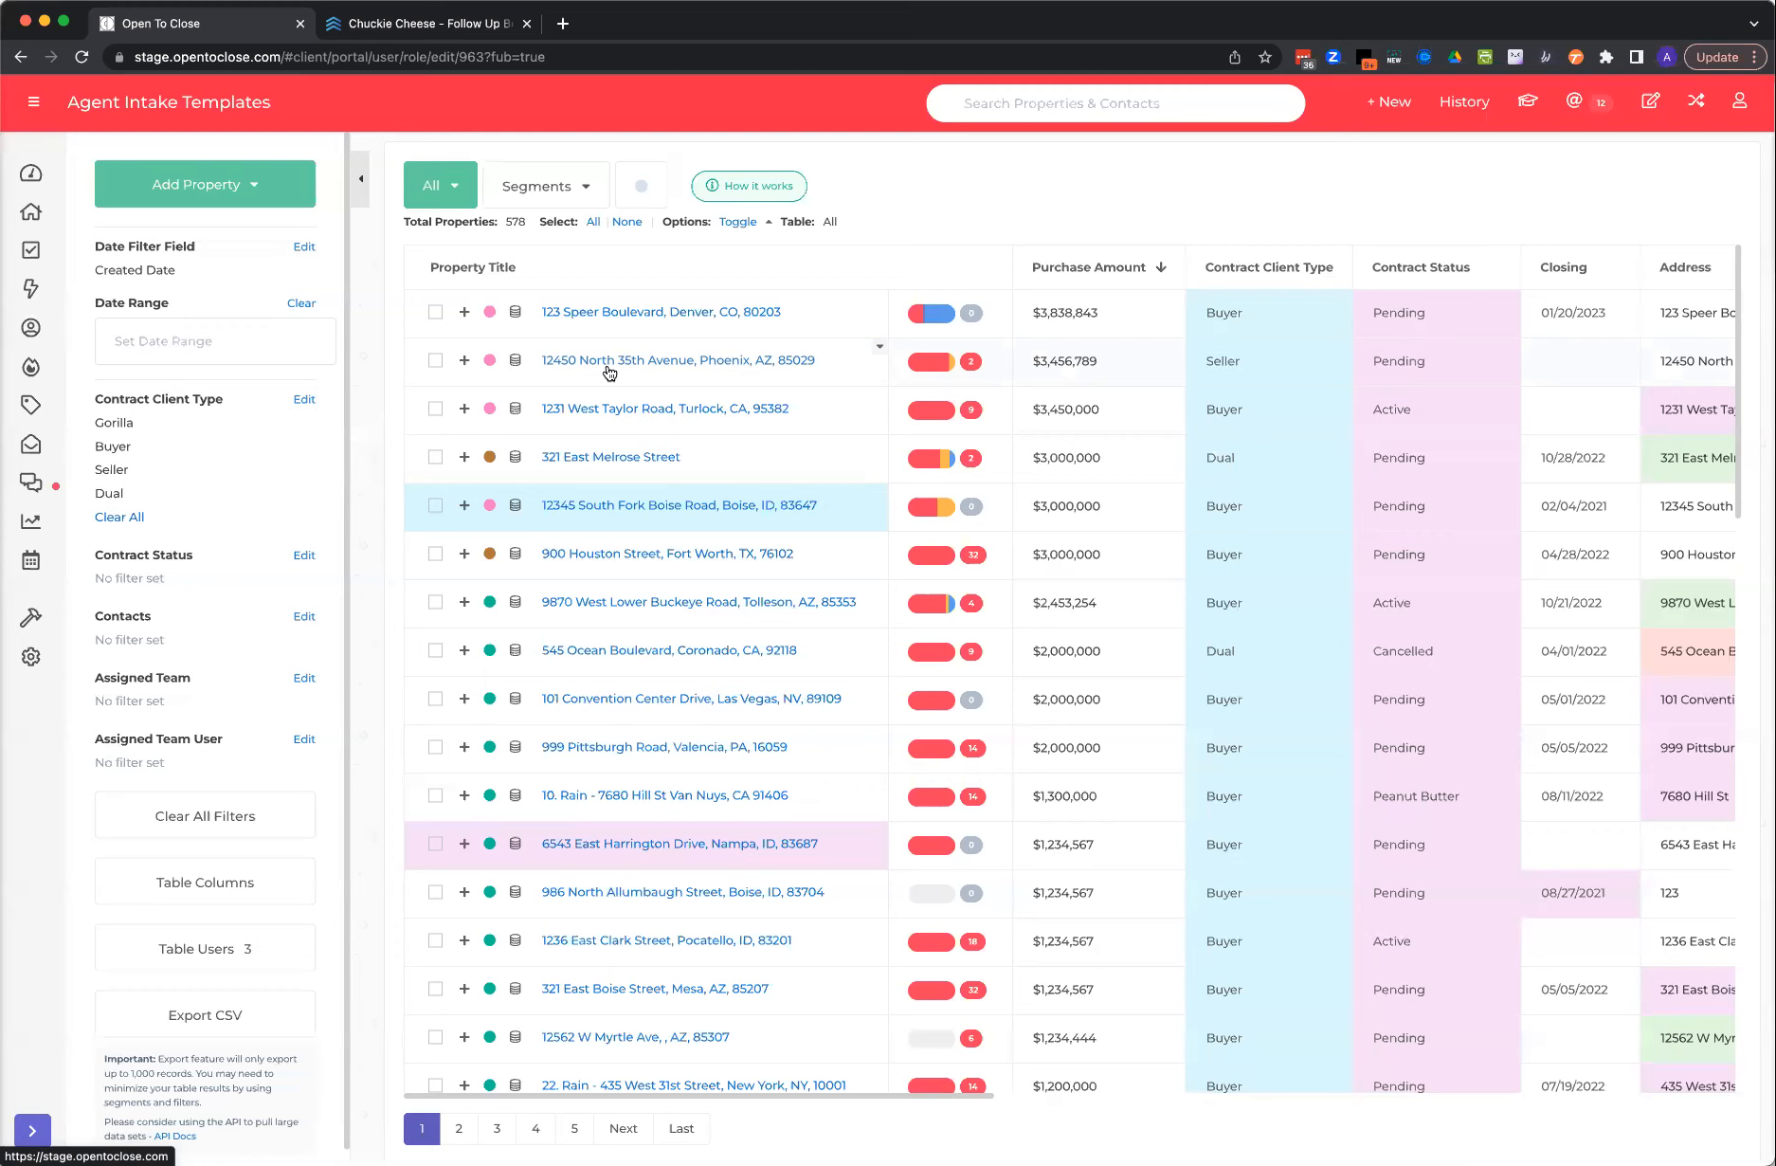
# - Open the most recently viewed property from the history, check its ready-to-go triggers, and leave the property
pyautogui.click(1457, 106)
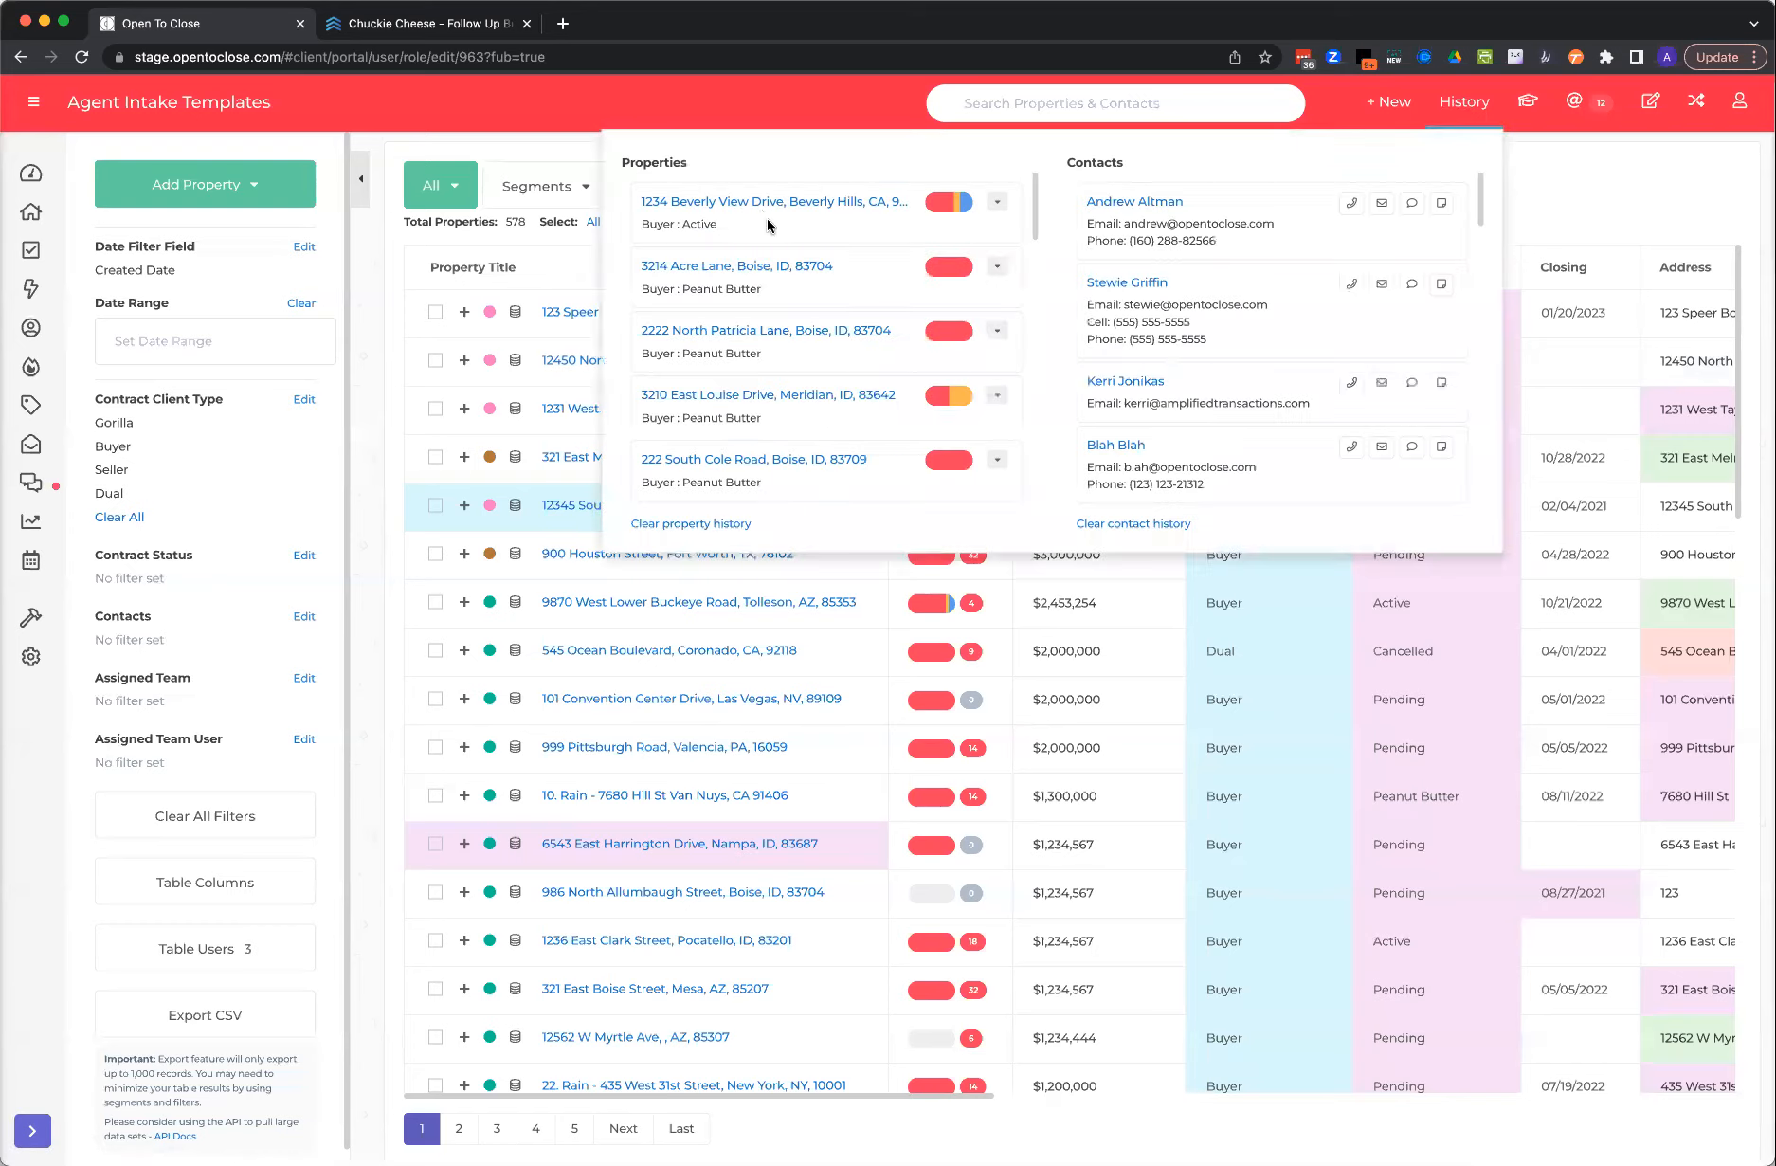
pyautogui.click(755, 201)
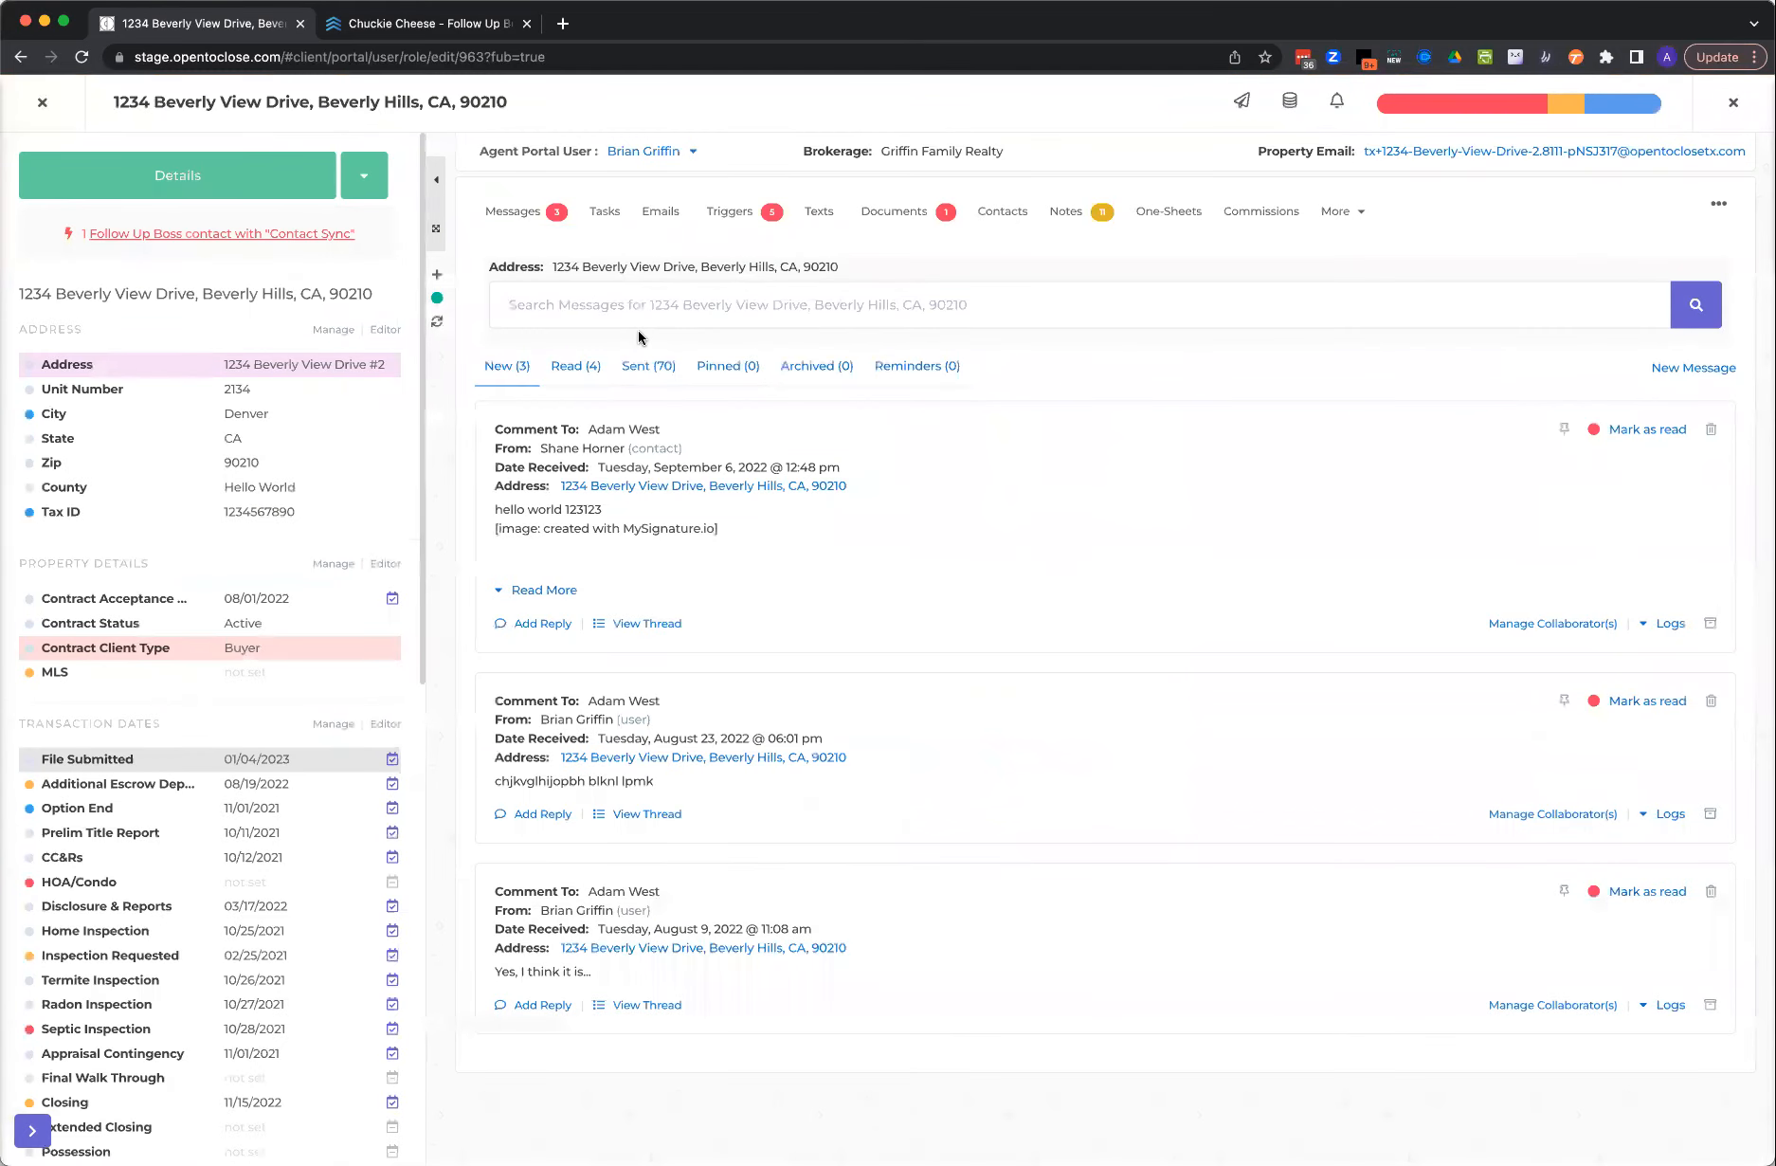
pyautogui.click(729, 212)
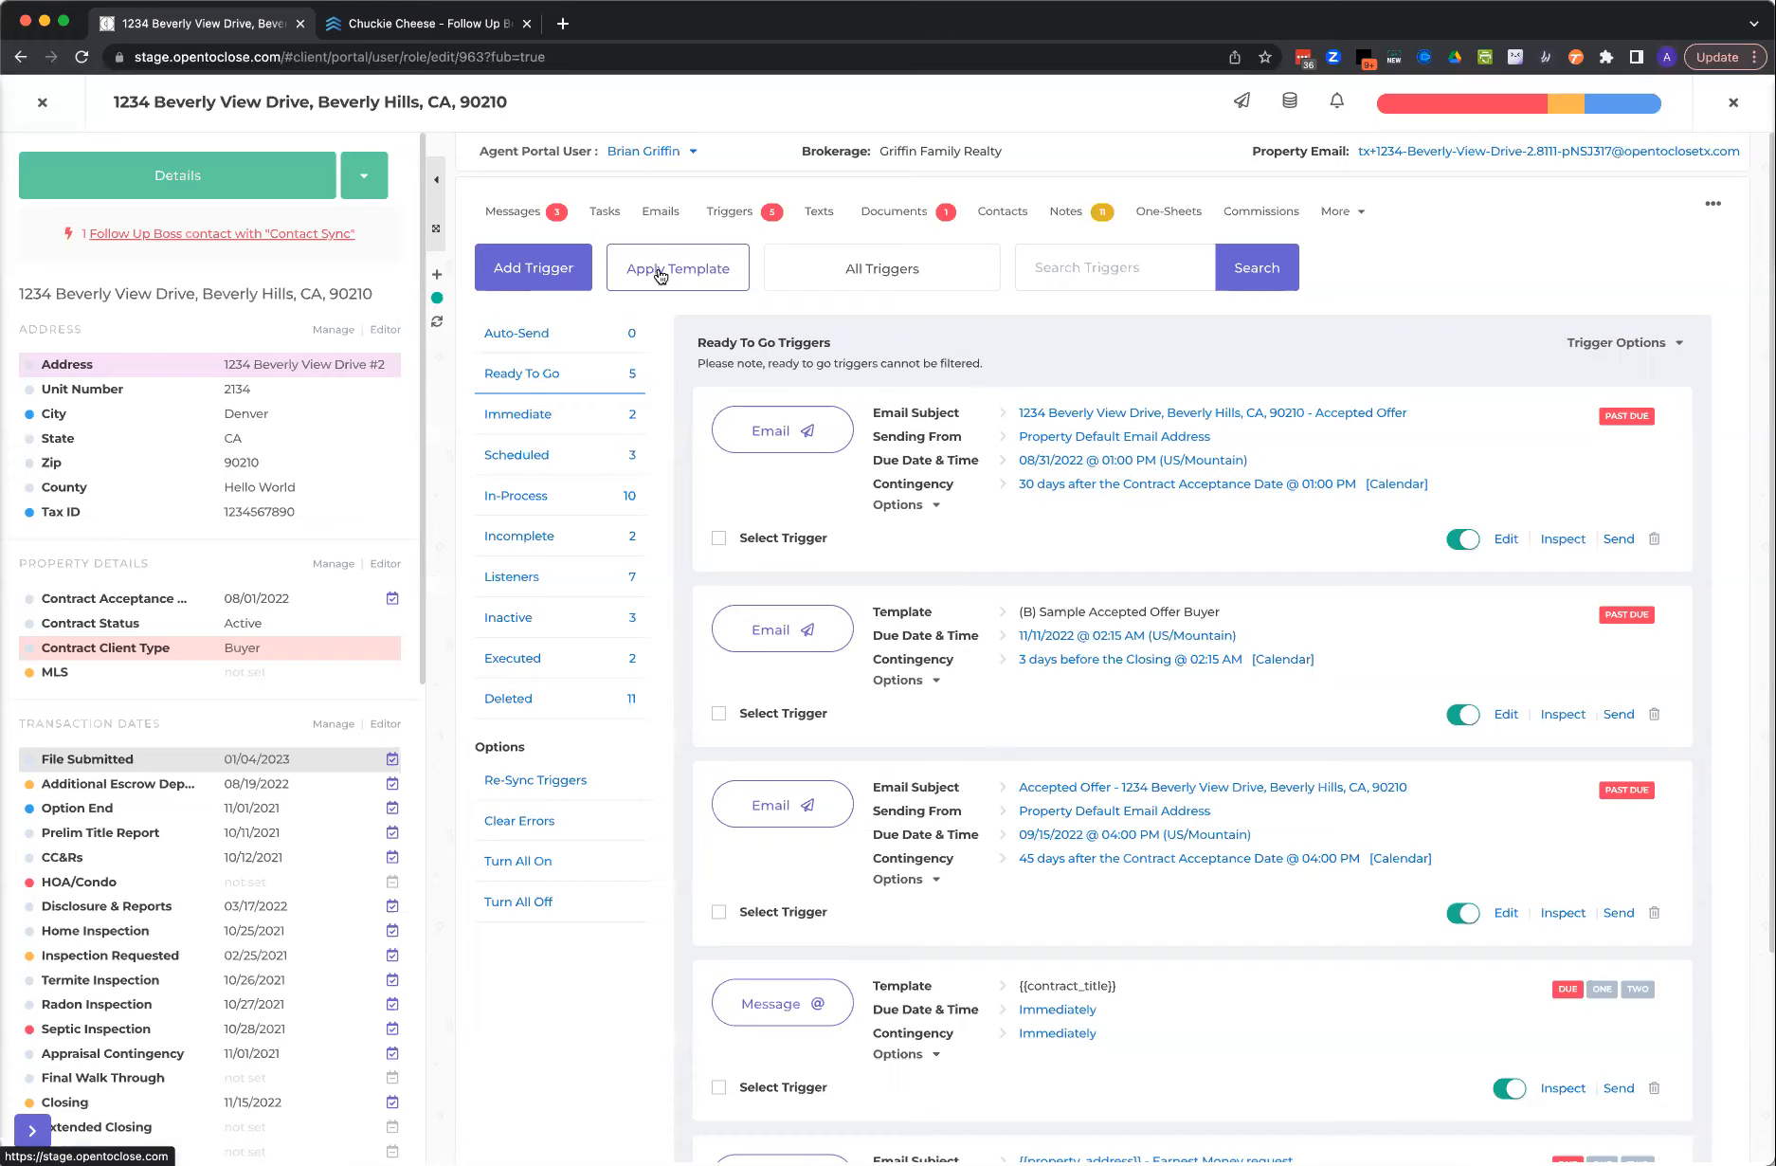
pyautogui.click(42, 102)
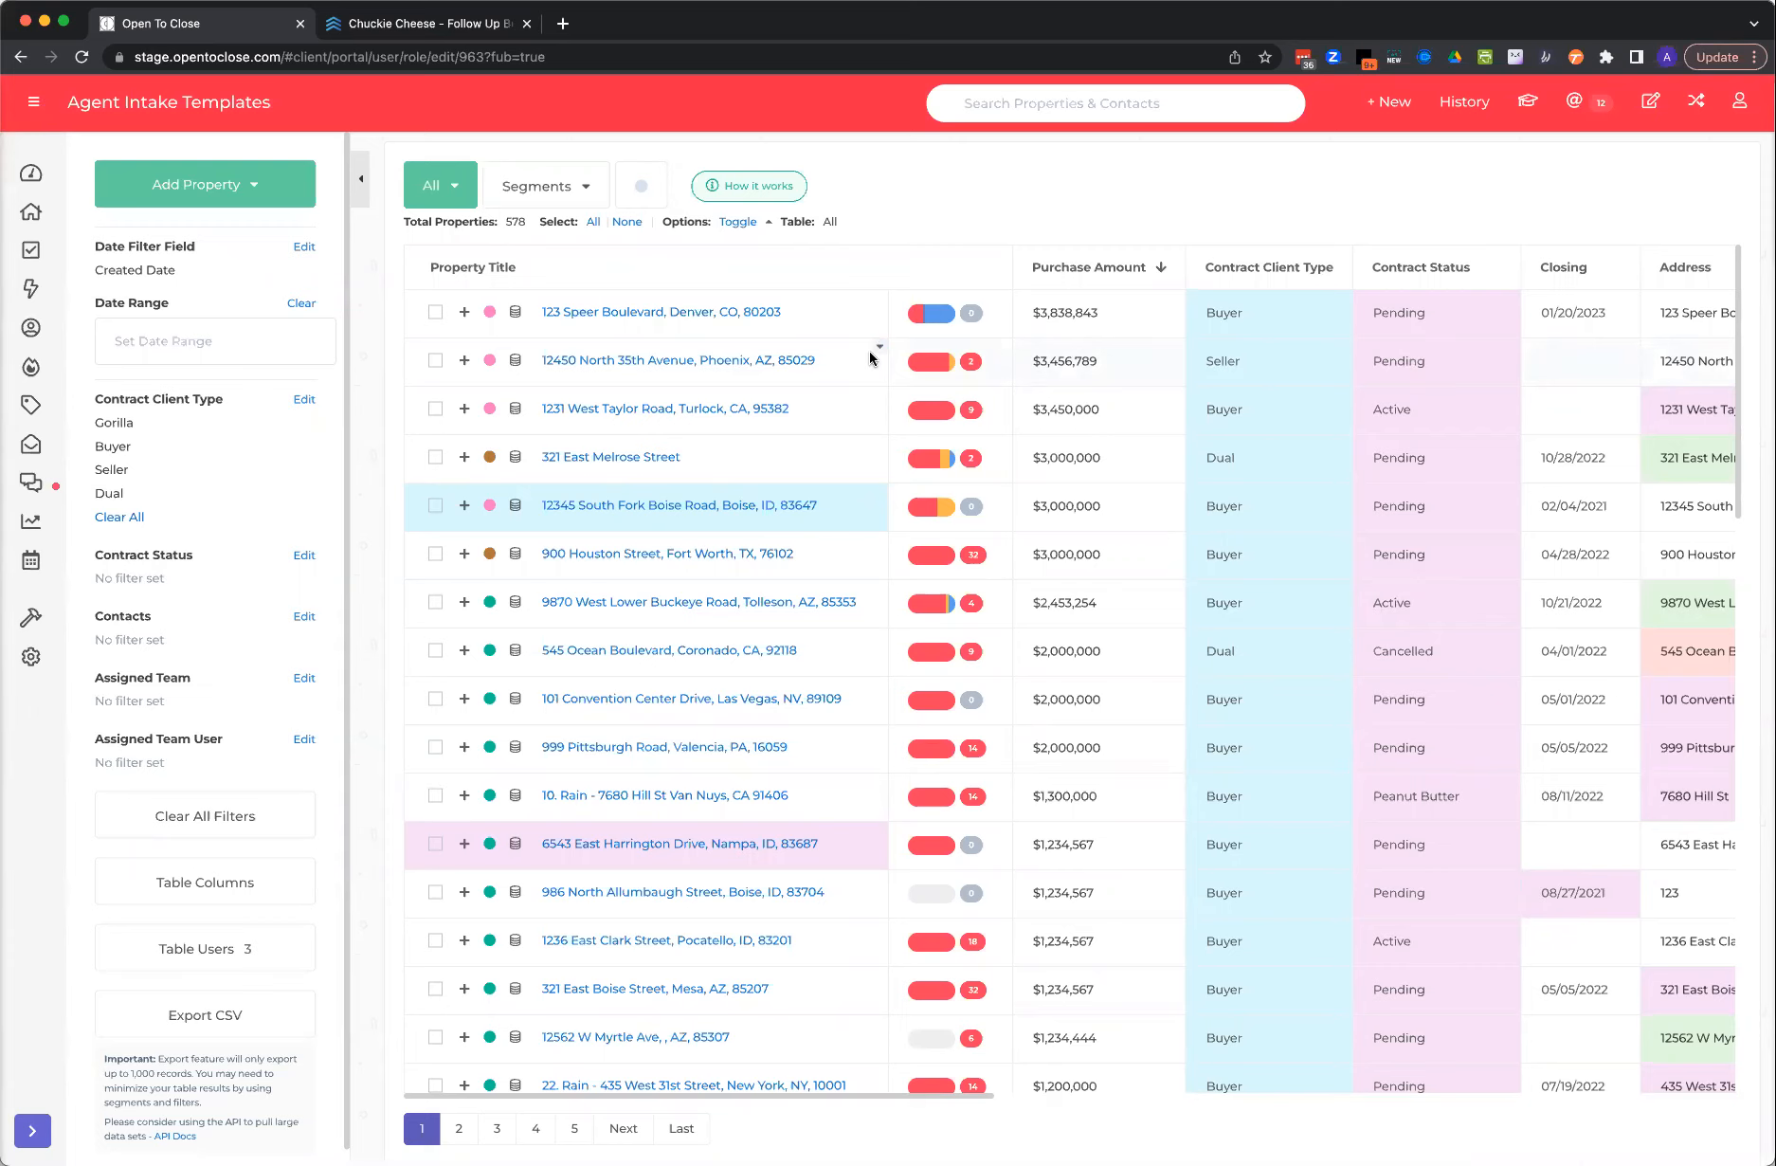
# - Open the blue-highlighted Boise property, review the options available for its Commission fields, and leave the property
pyautogui.click(666, 510)
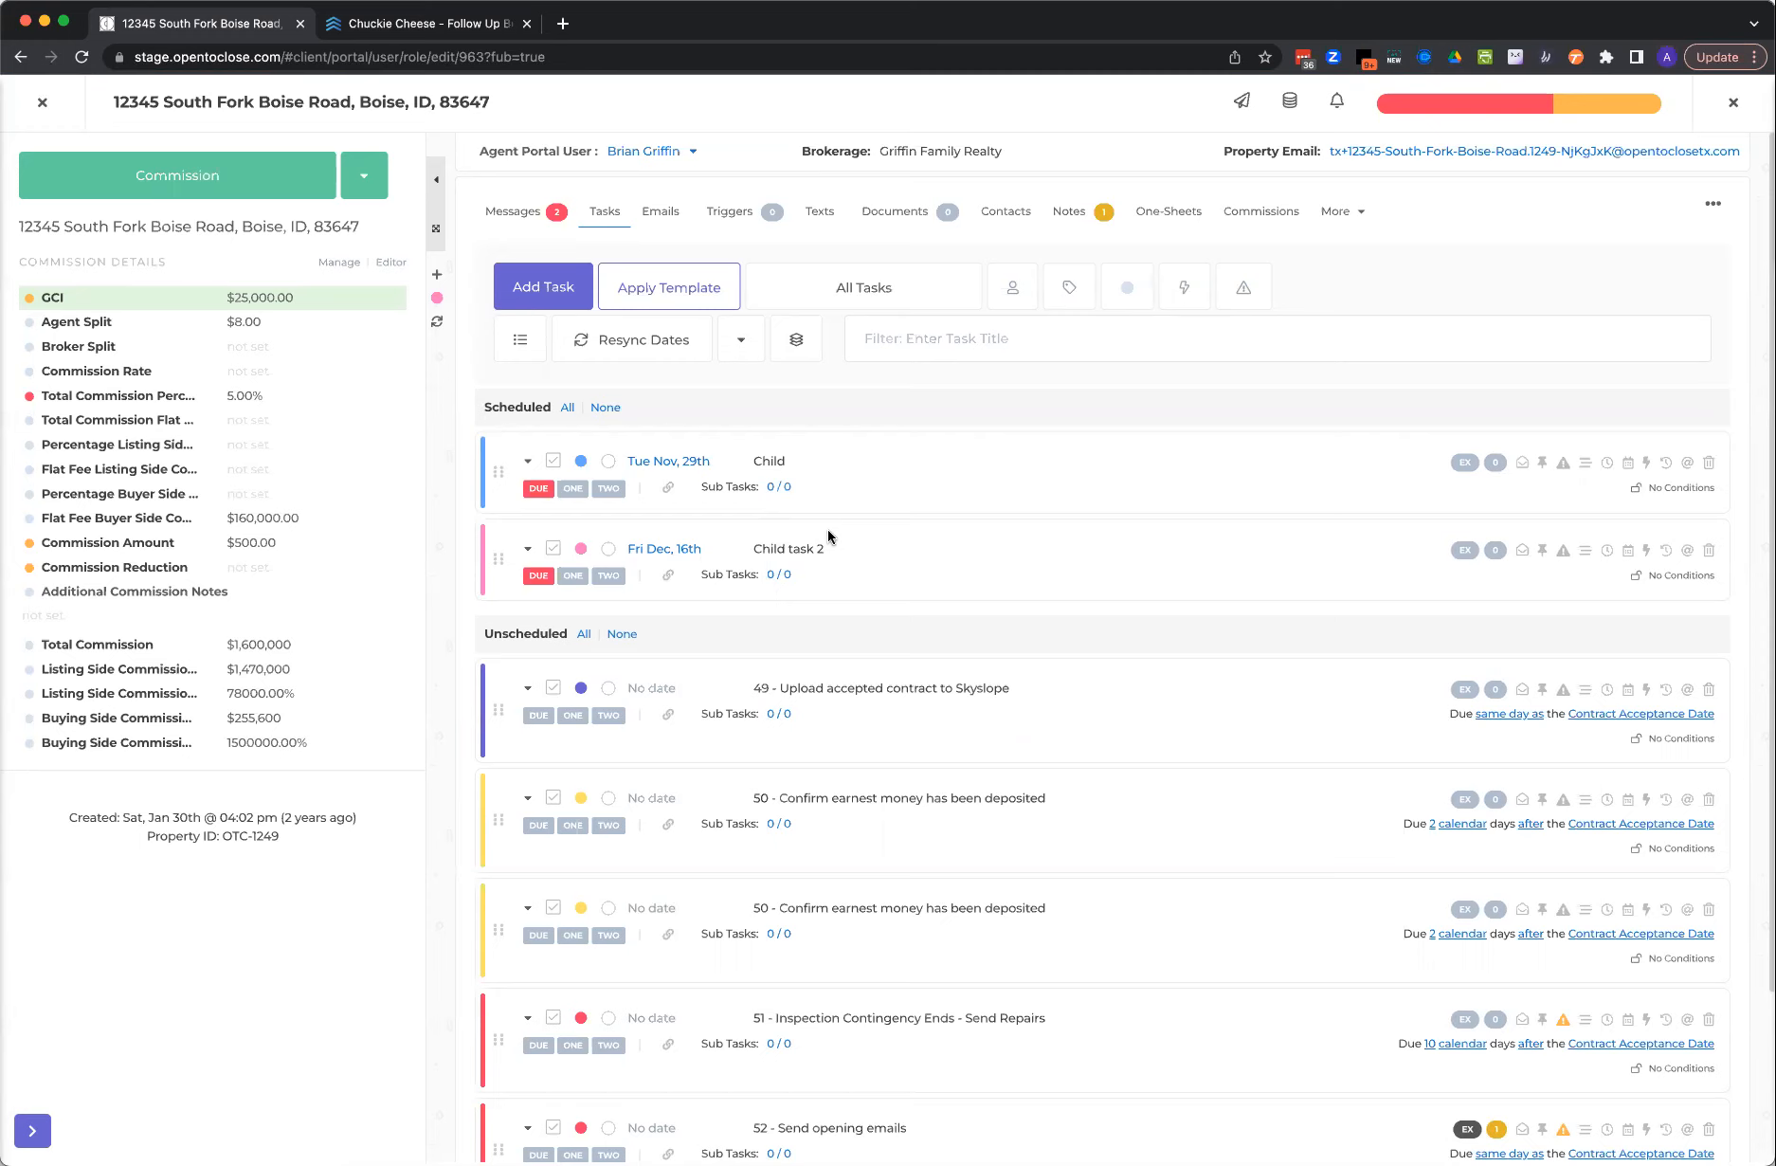
pyautogui.click(365, 189)
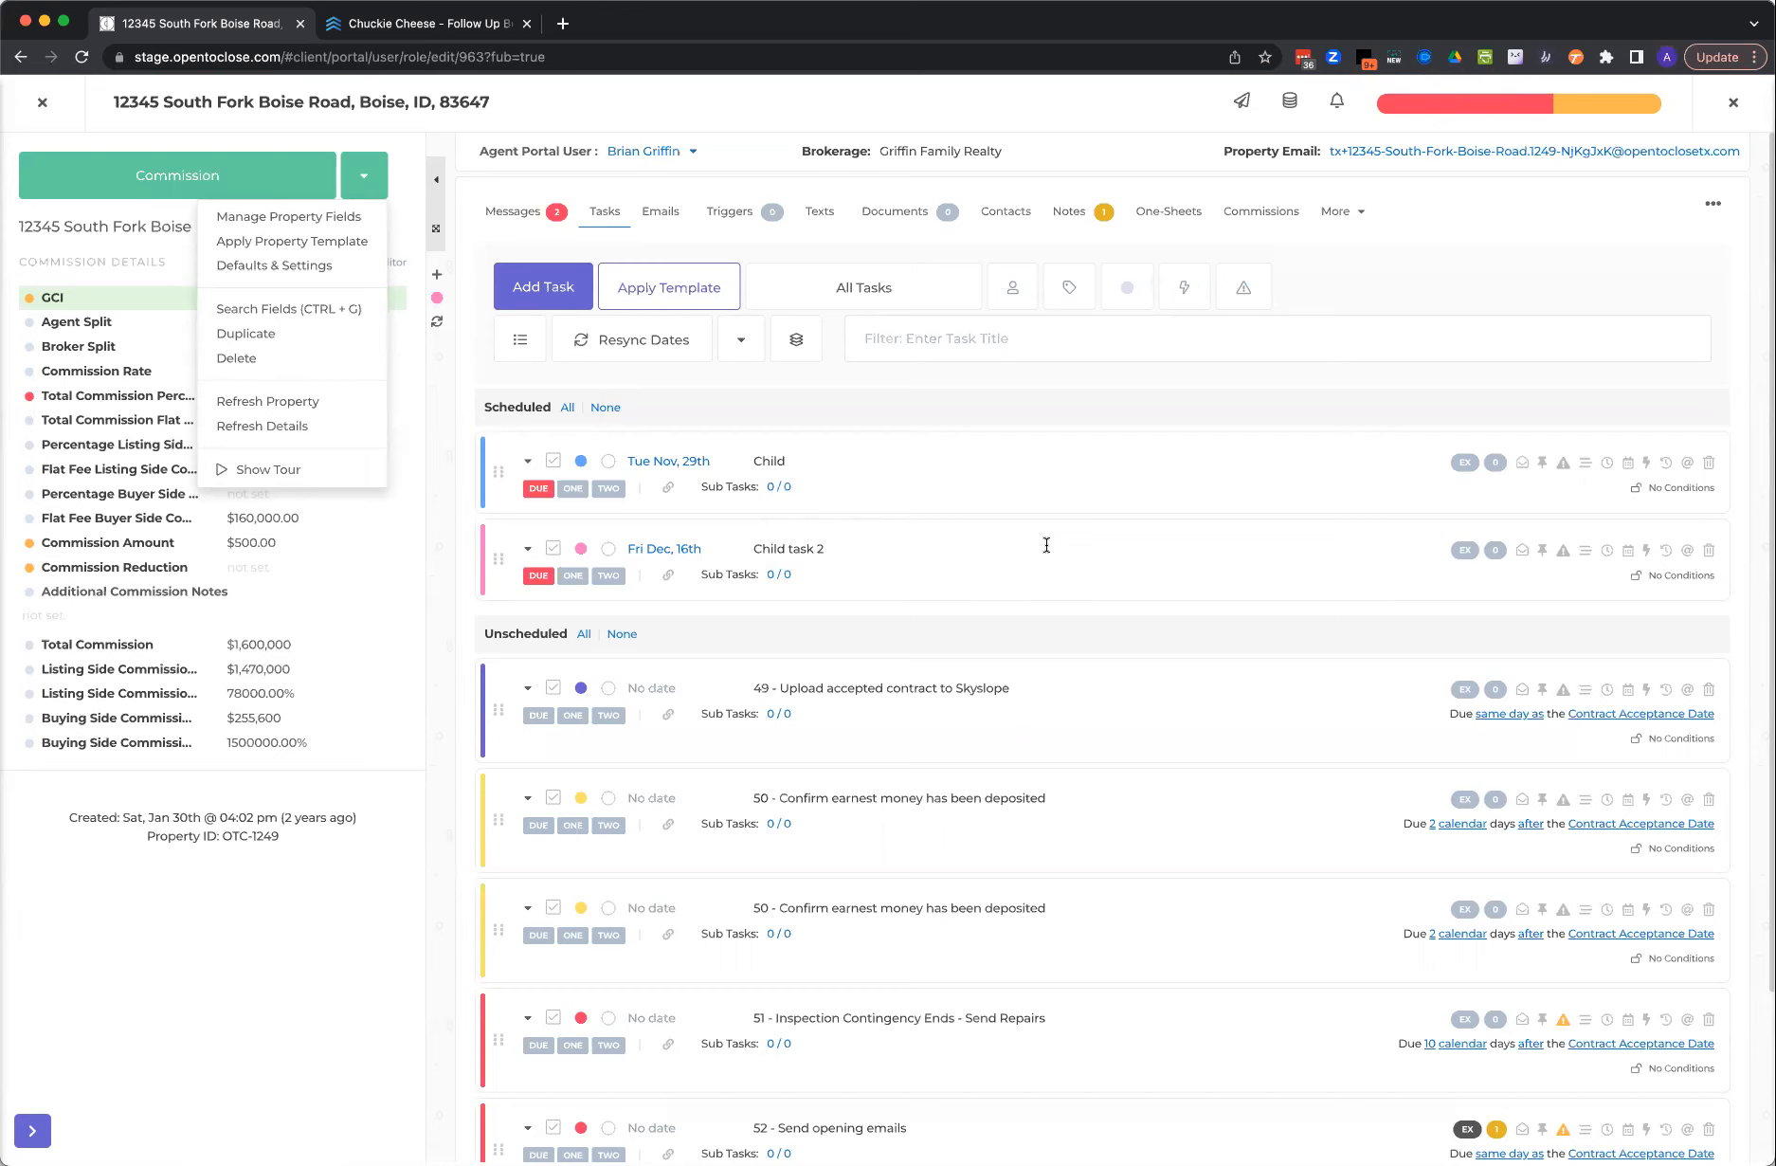
pyautogui.click(40, 104)
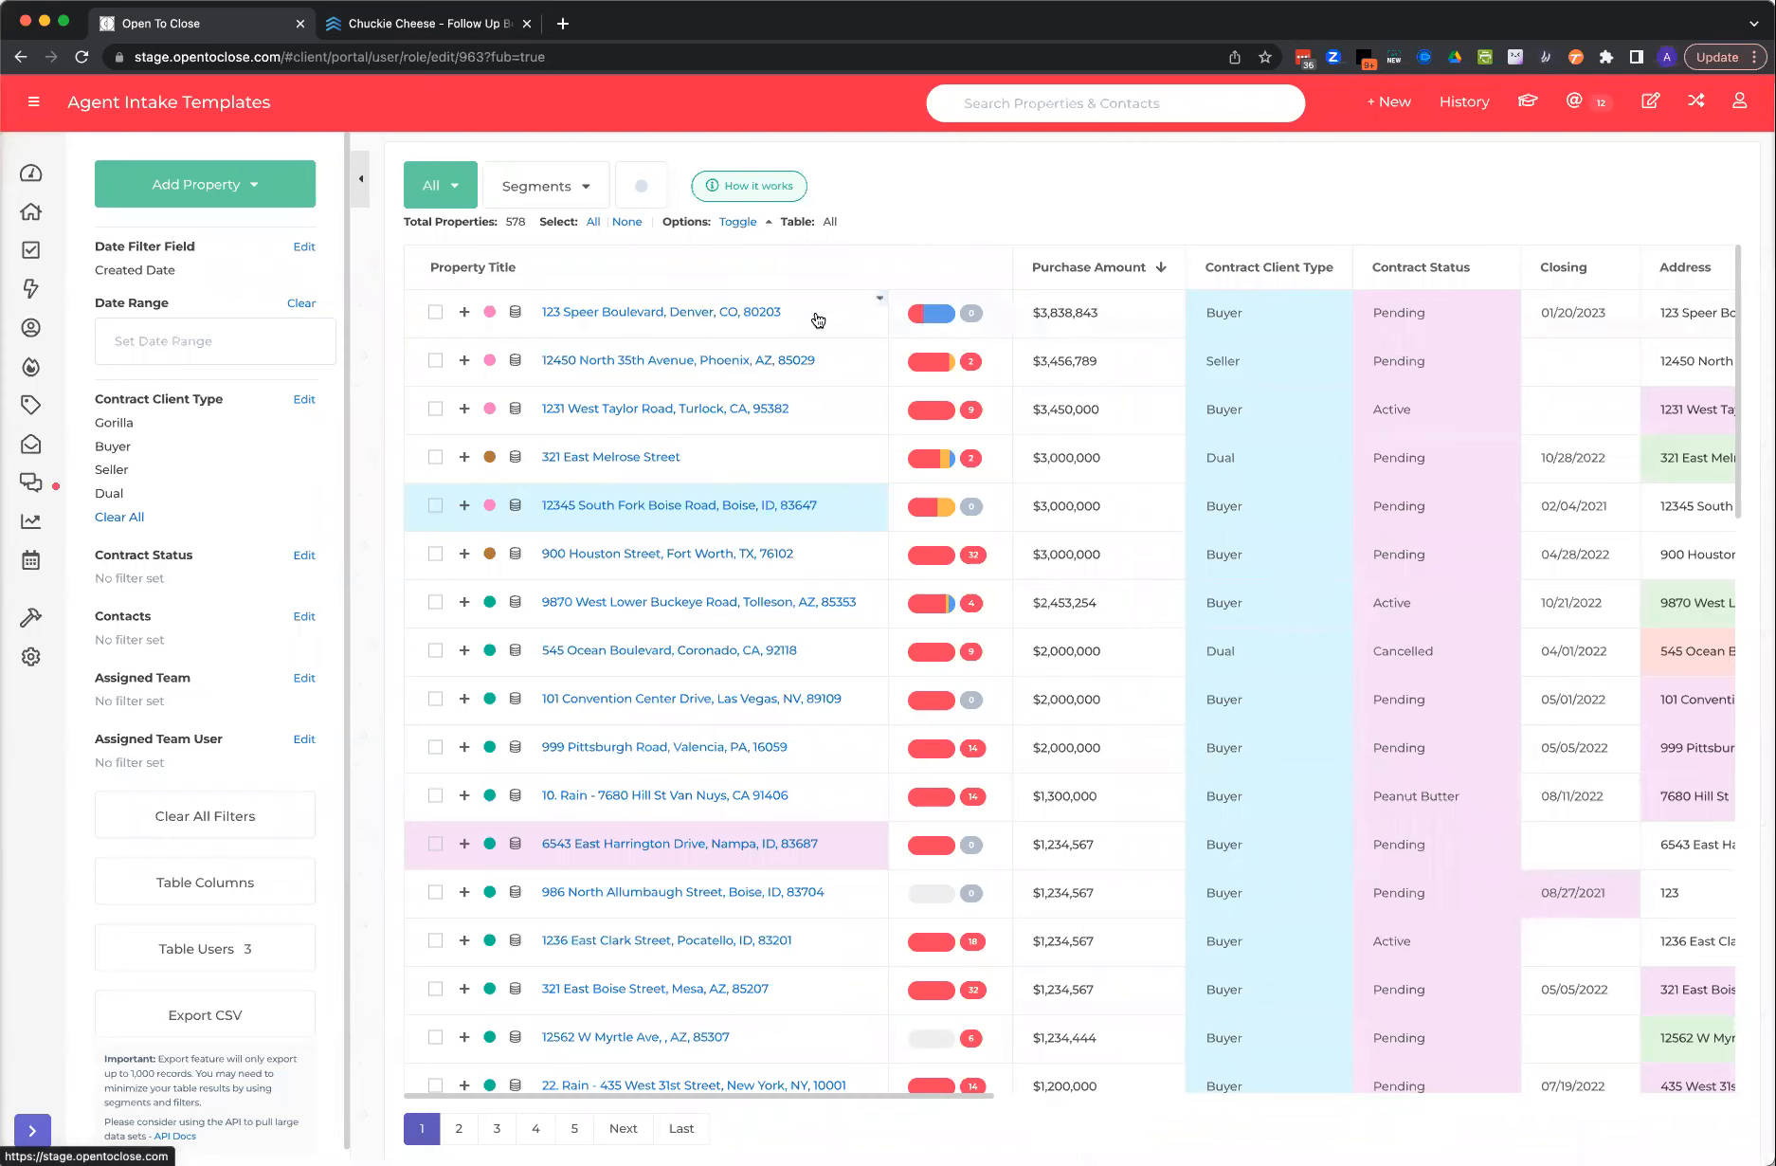
# - Try adding "Listing" to the end of the Denver property's contract title, remove the added text, and leave the property
pyautogui.click(763, 315)
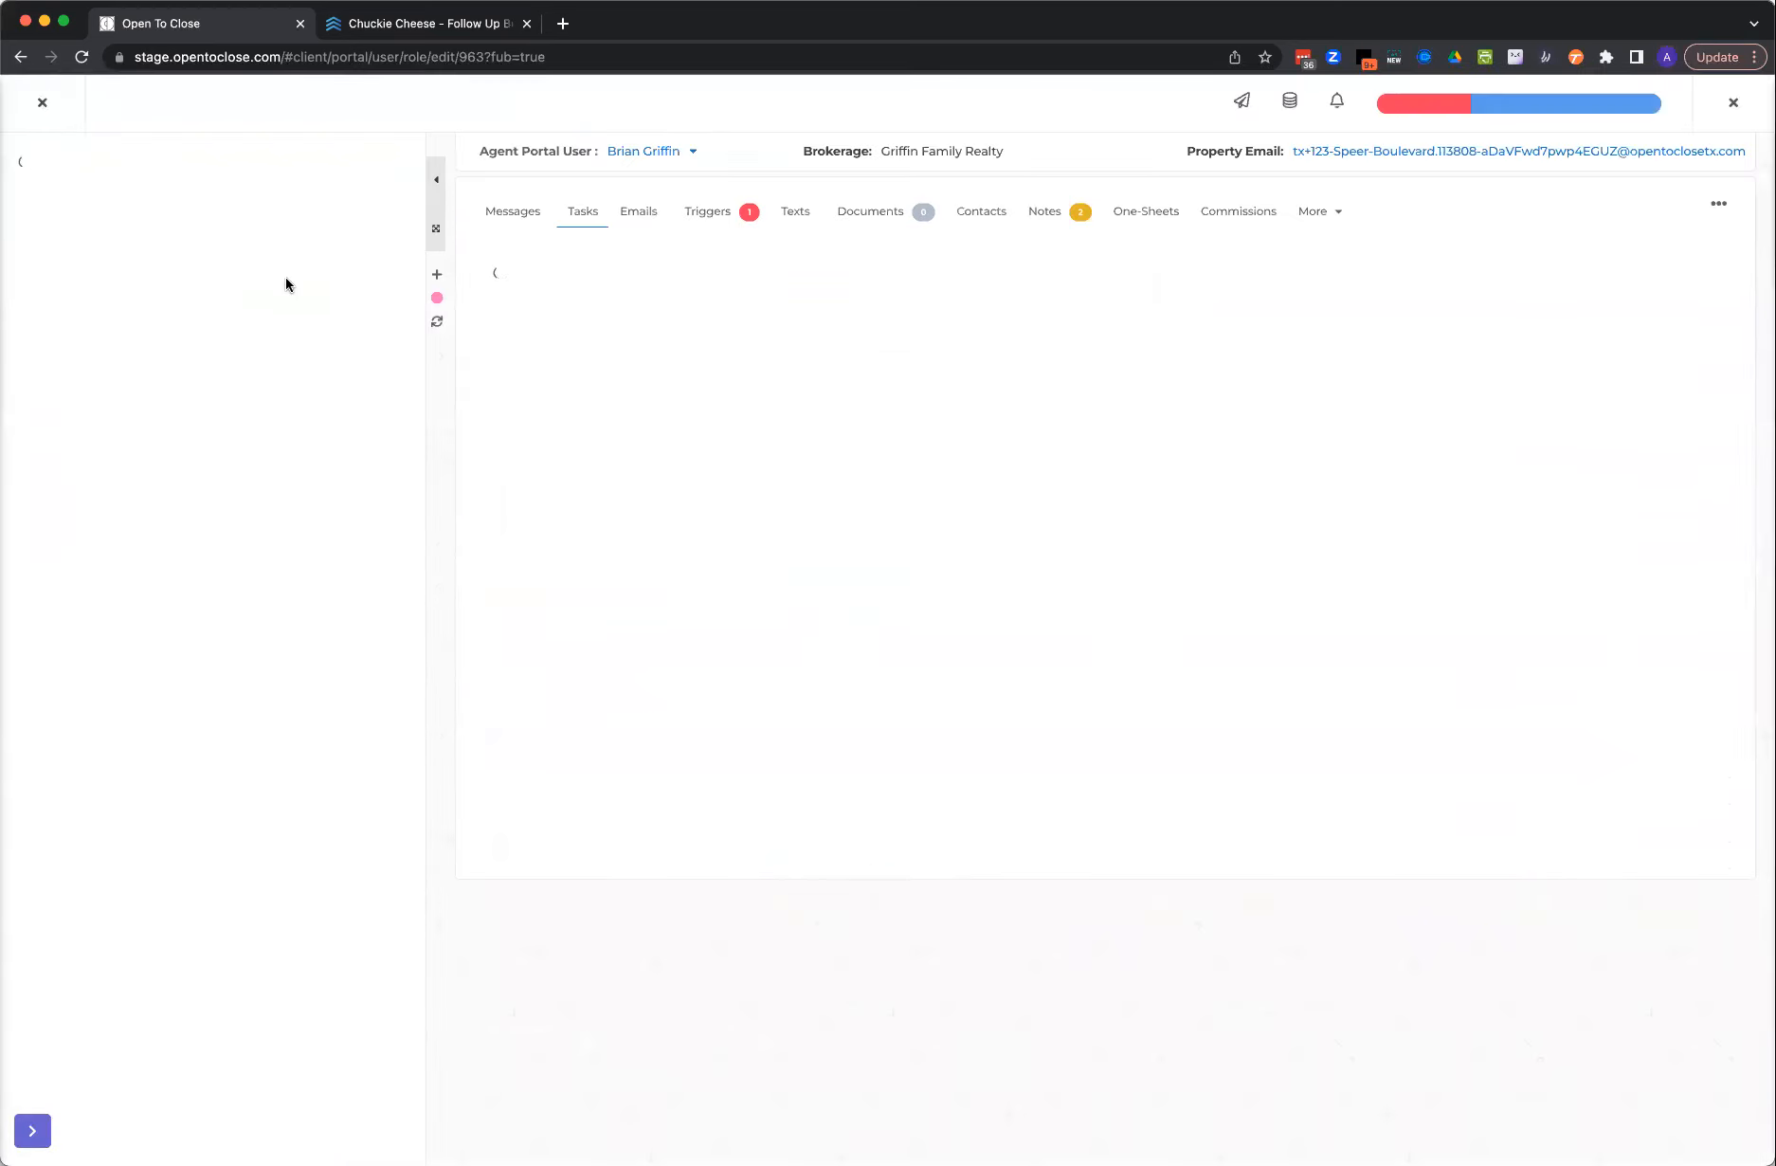
pyautogui.click(280, 299)
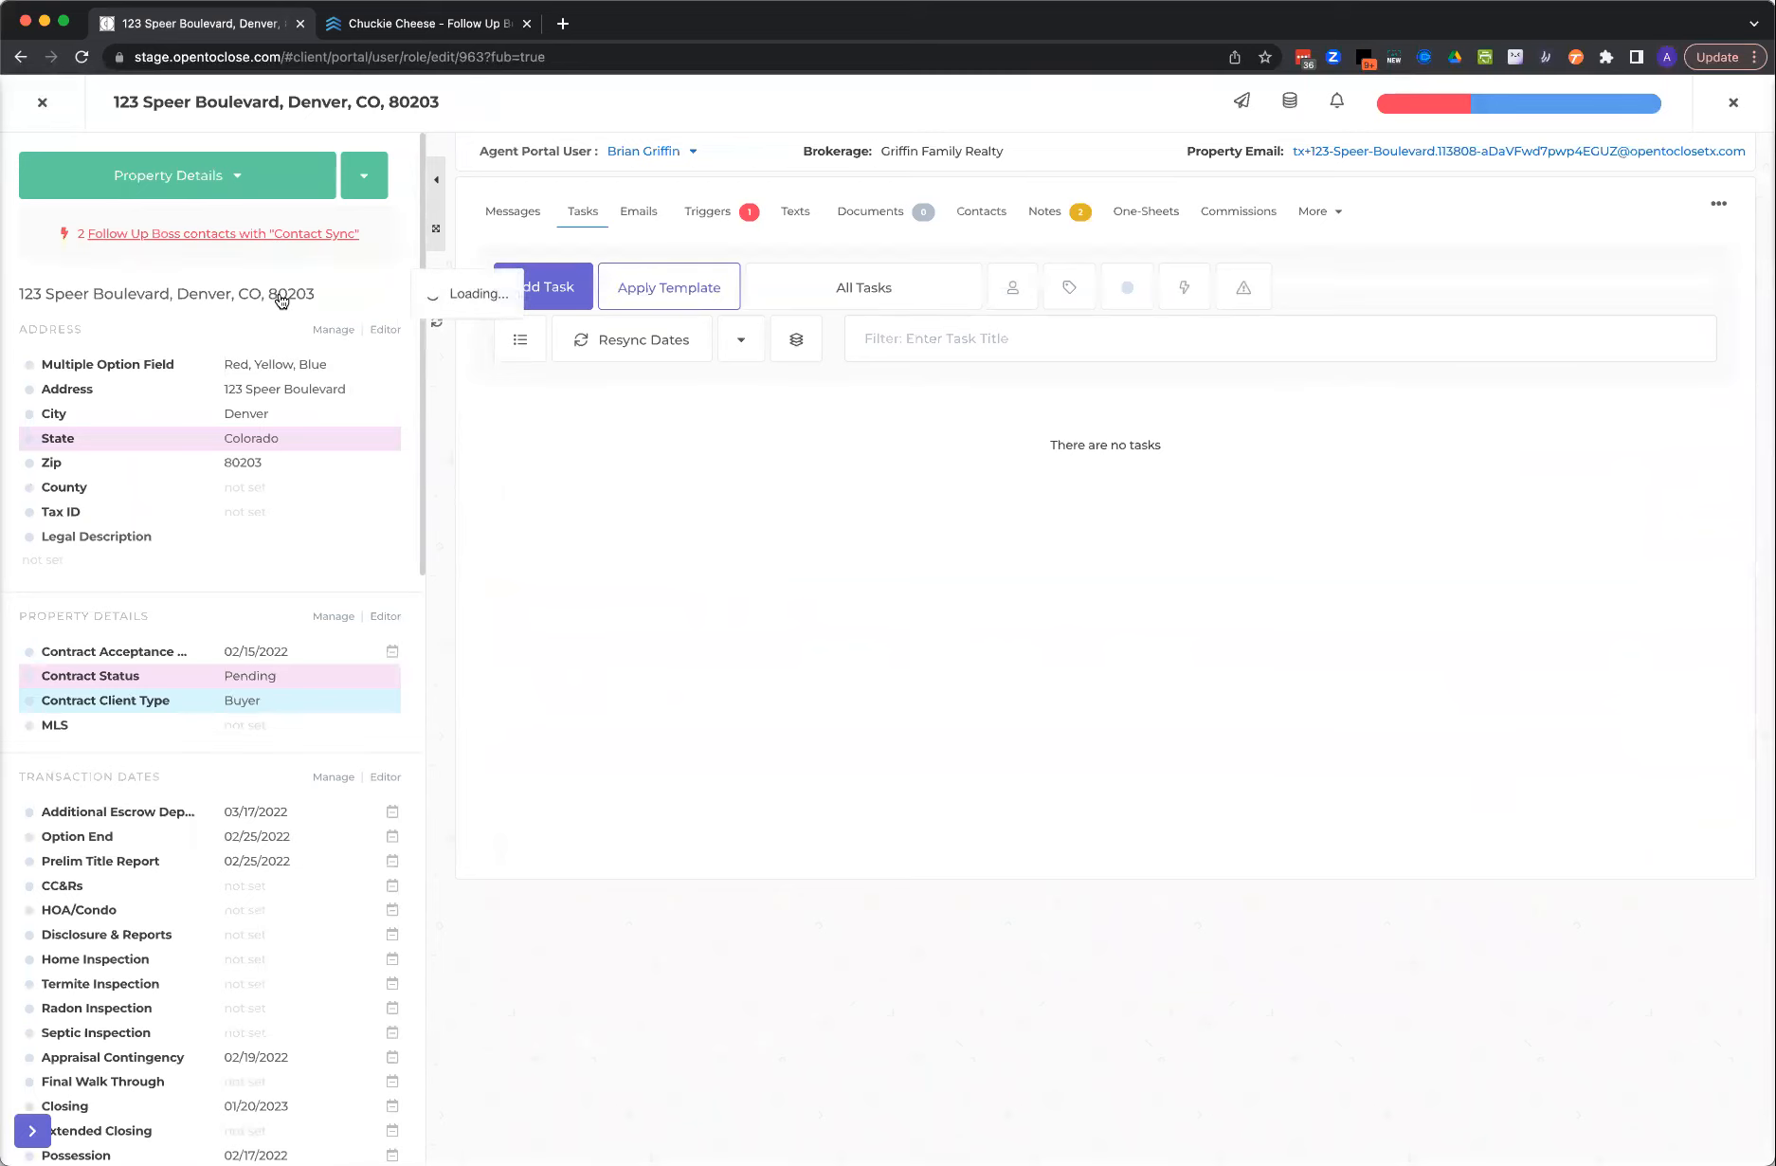
pyautogui.write('Lisitn')
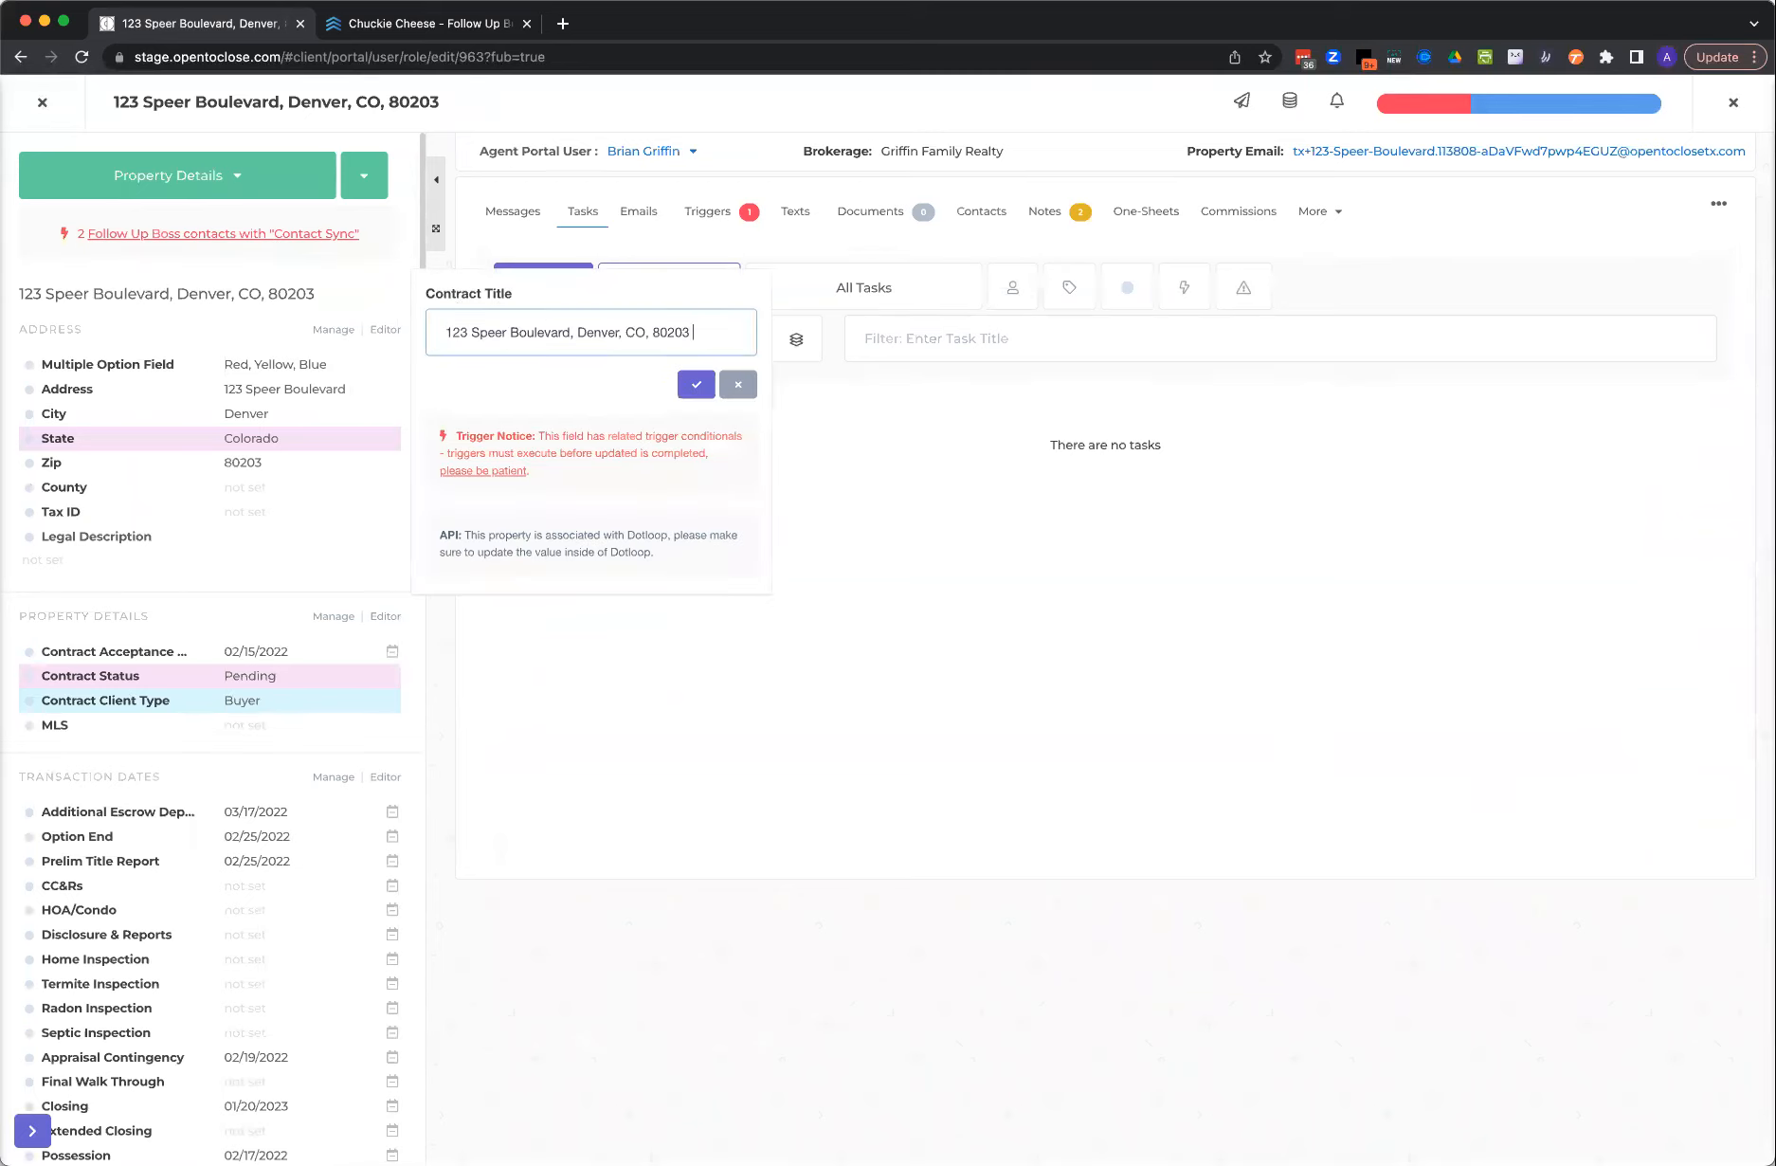
pyautogui.write('g')
pyautogui.press('BackSpace')
pyautogui.press('BackSpace')
pyautogui.press('BackSpace')
pyautogui.press('BackSpace')
pyautogui.press('BackSpace')
pyautogui.press('BackSpace')
pyautogui.press('BackSpace')
pyautogui.press('BackSpace')
pyautogui.click(697, 384)
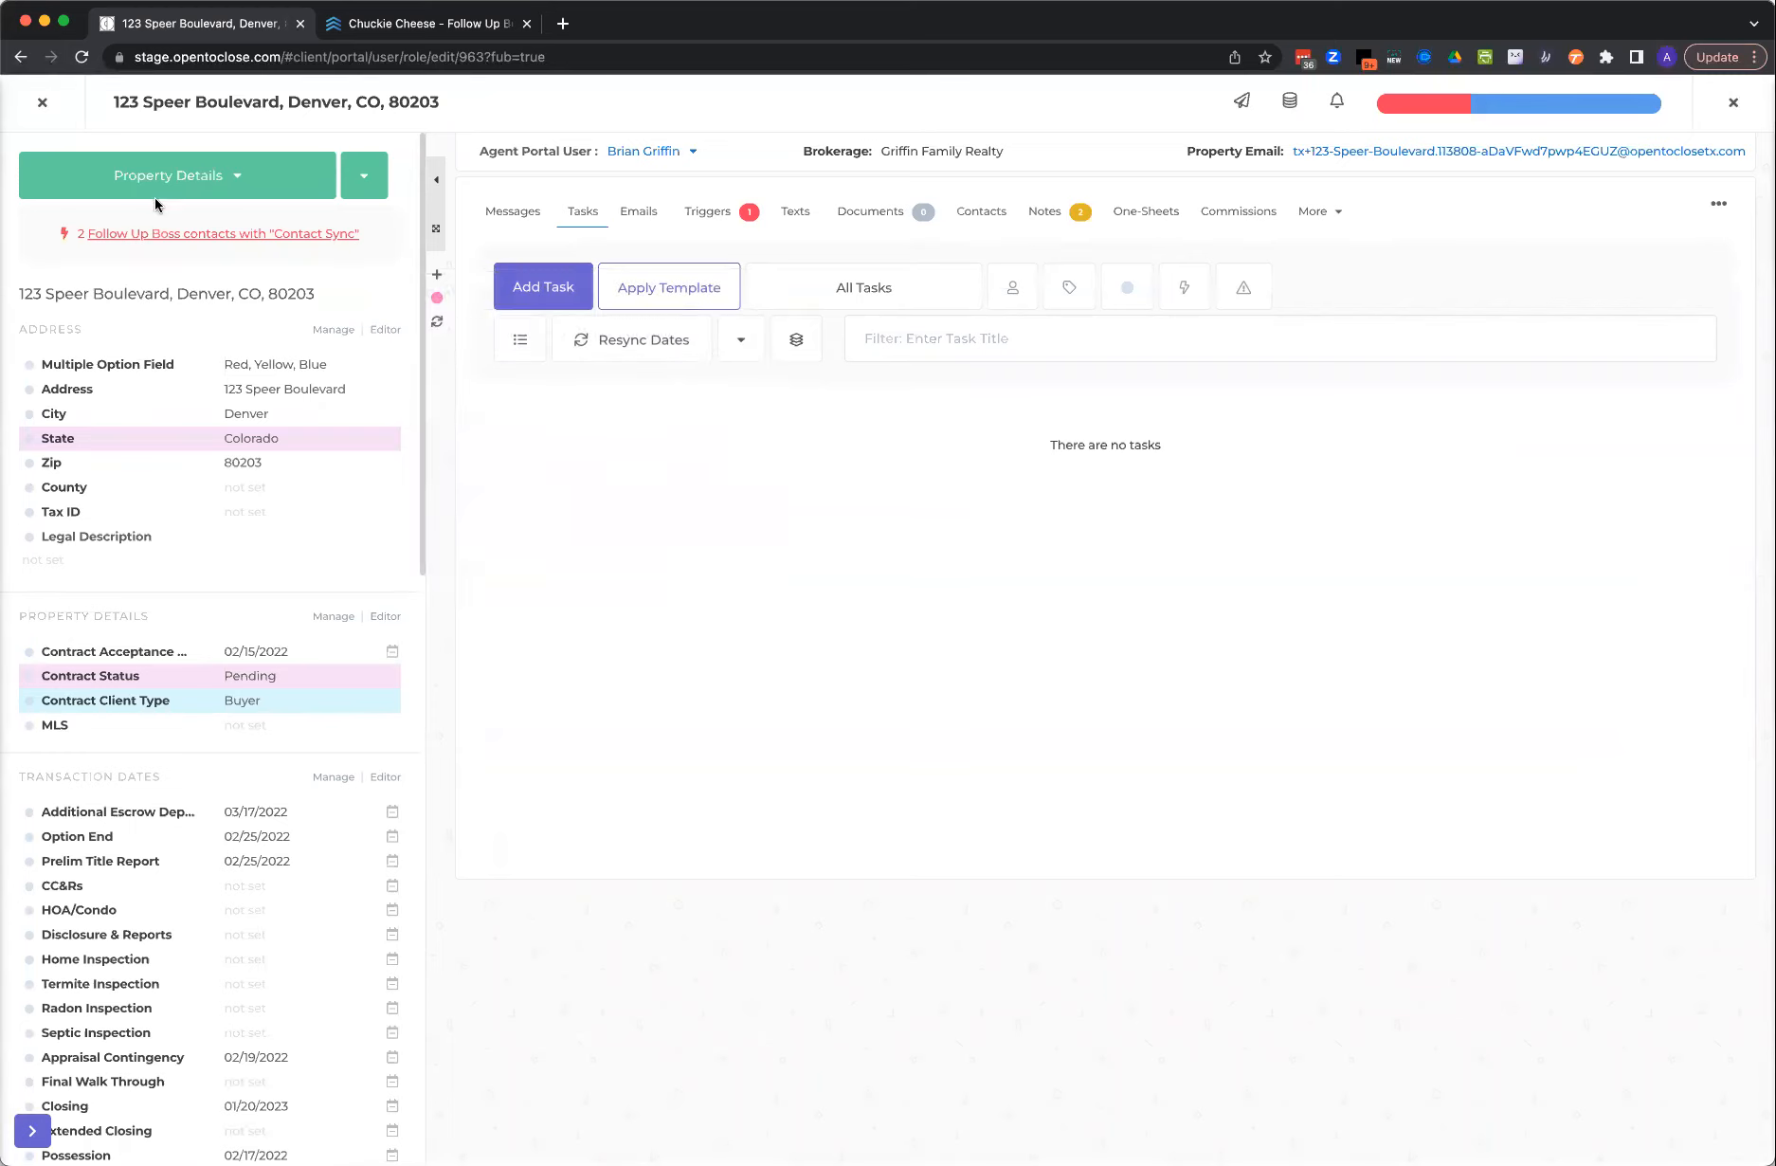
pyautogui.click(42, 101)
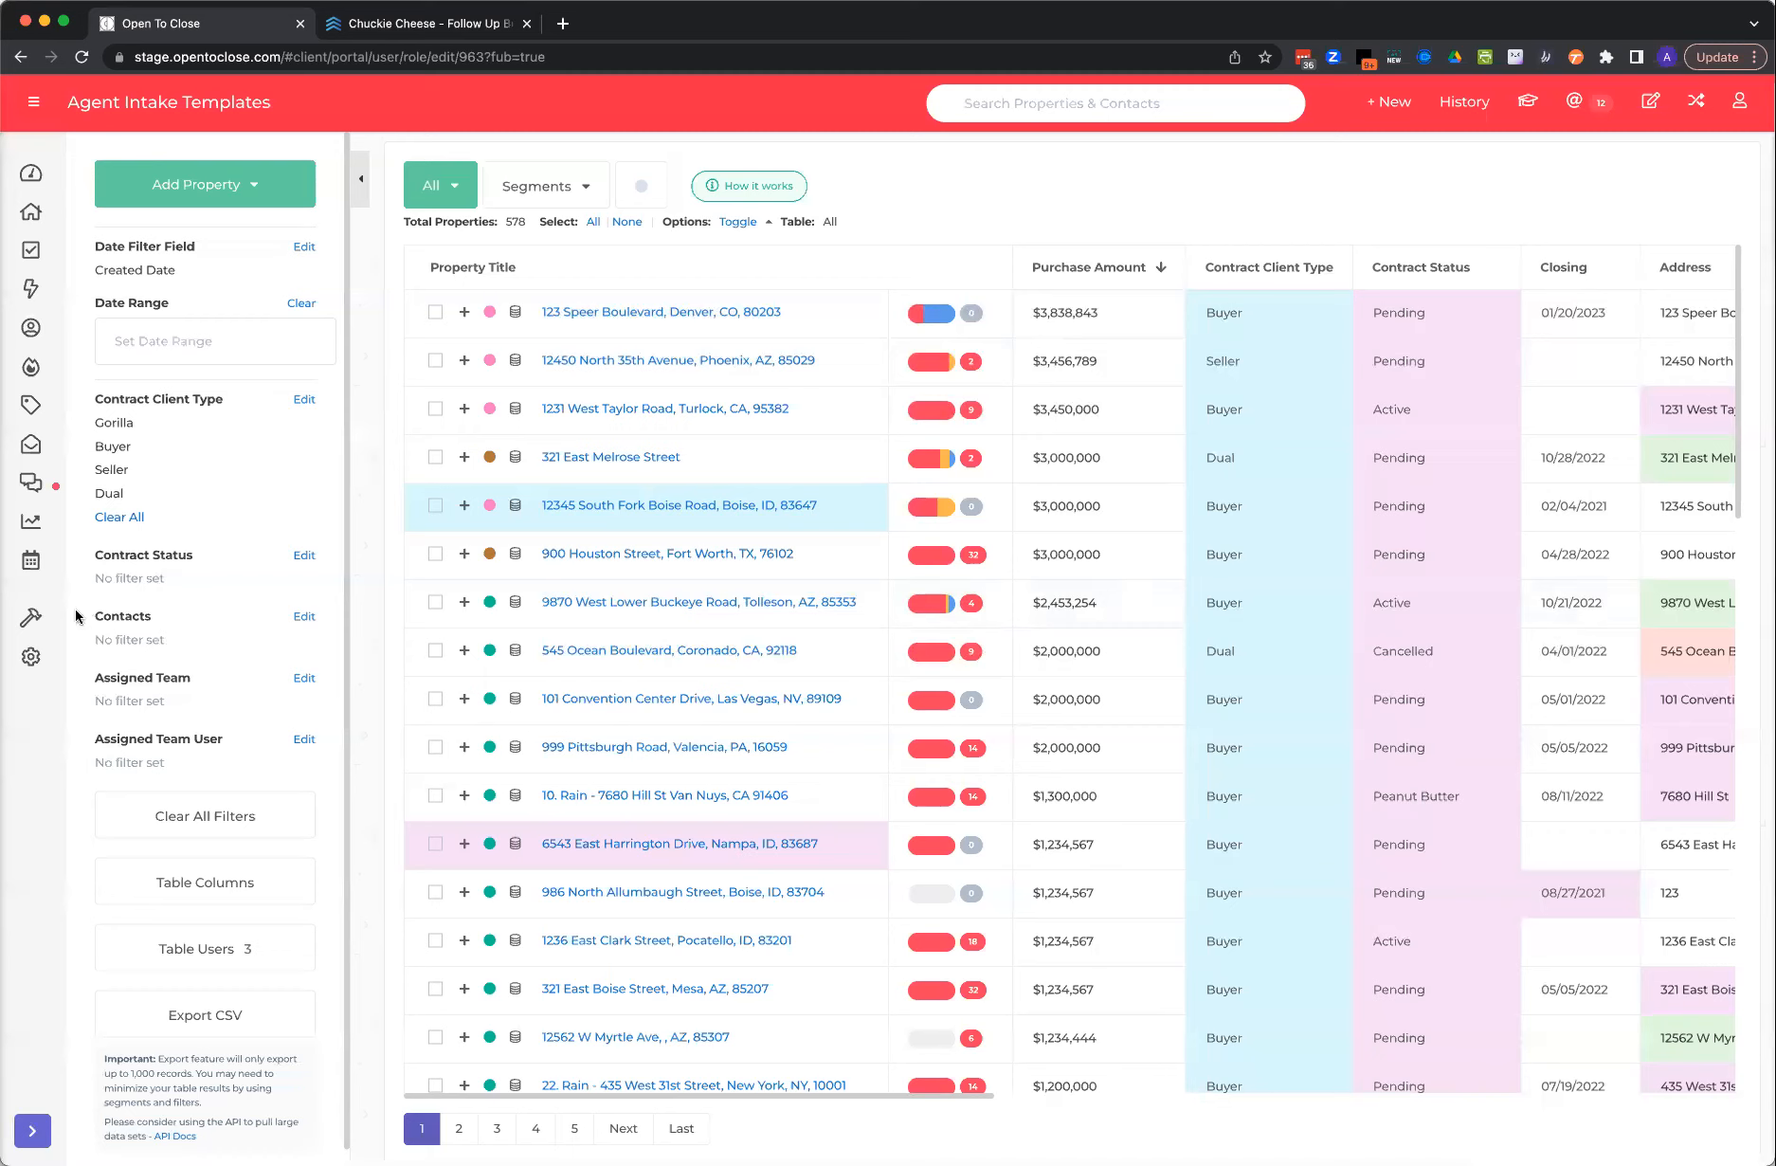
# - Open the Seller Intake Form template for editing and preview the form
pyautogui.moveTo(45, 616)
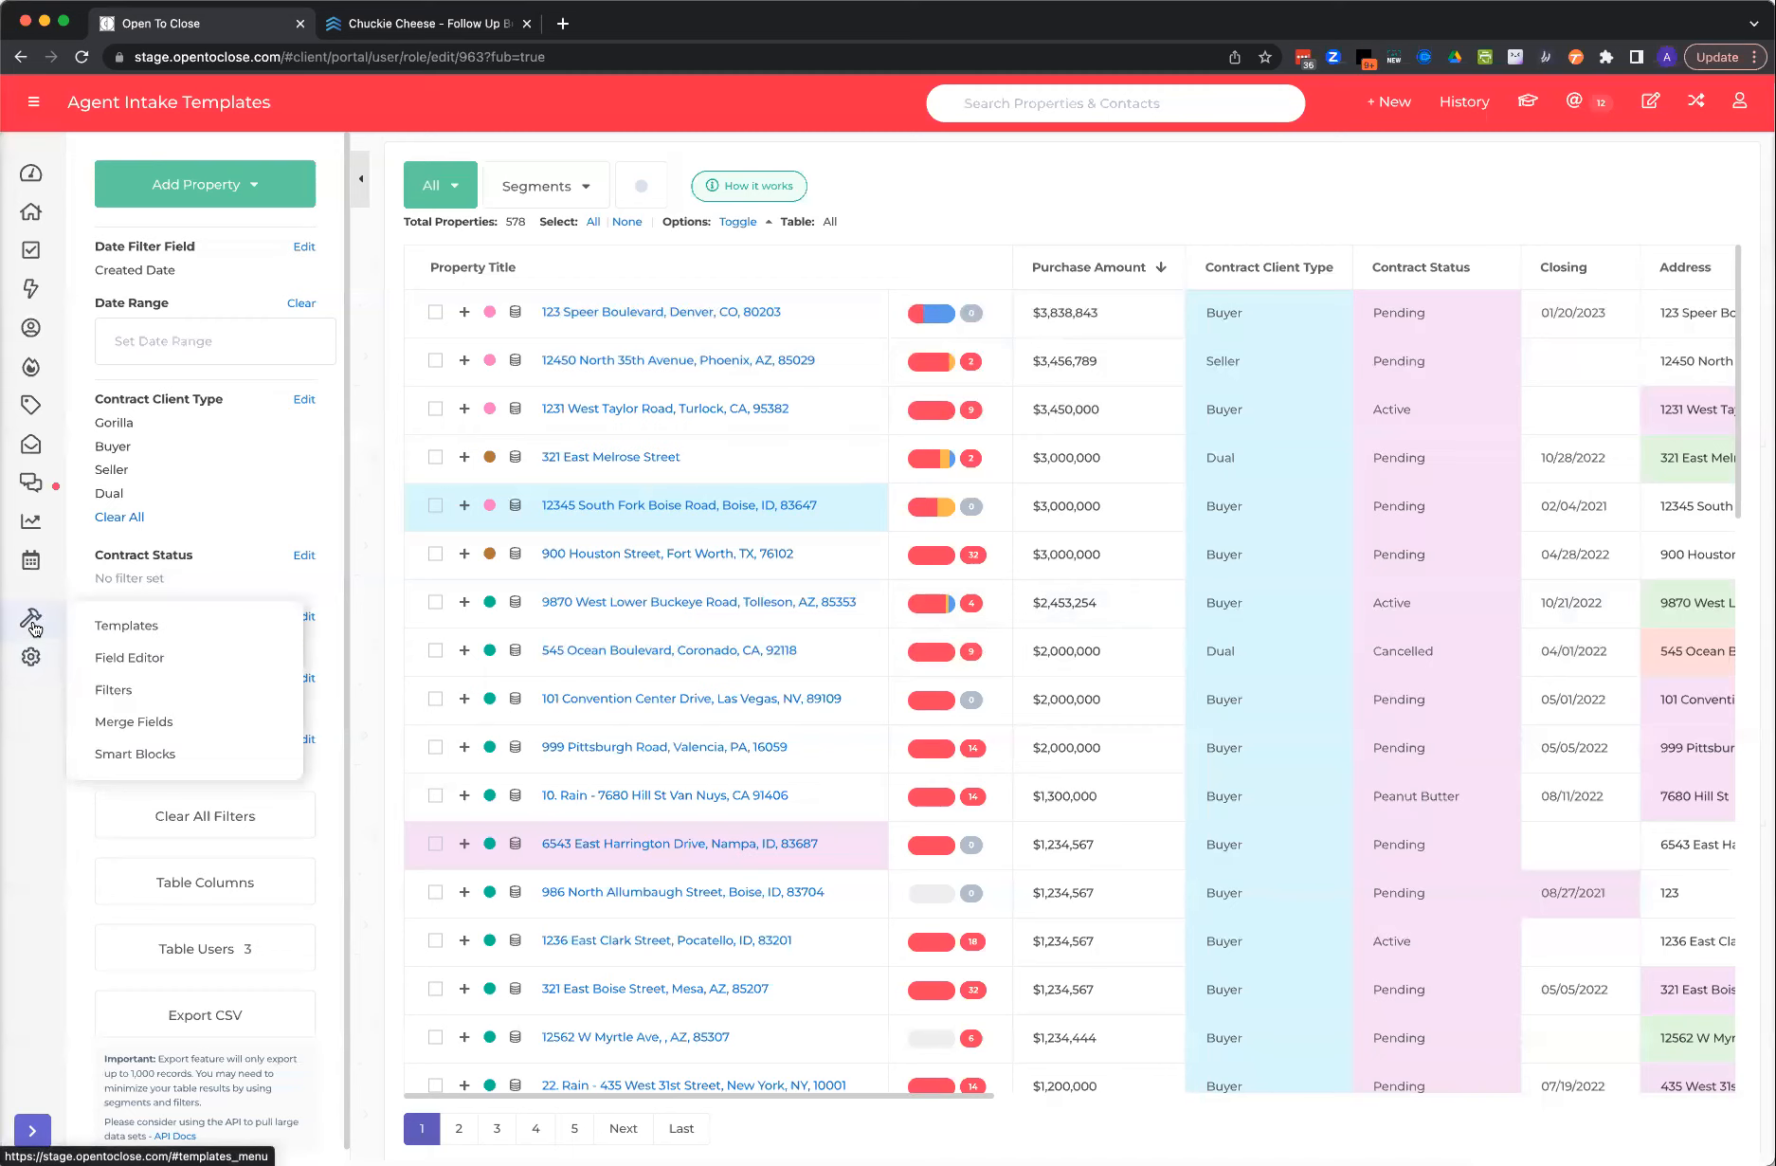
pyautogui.click(121, 629)
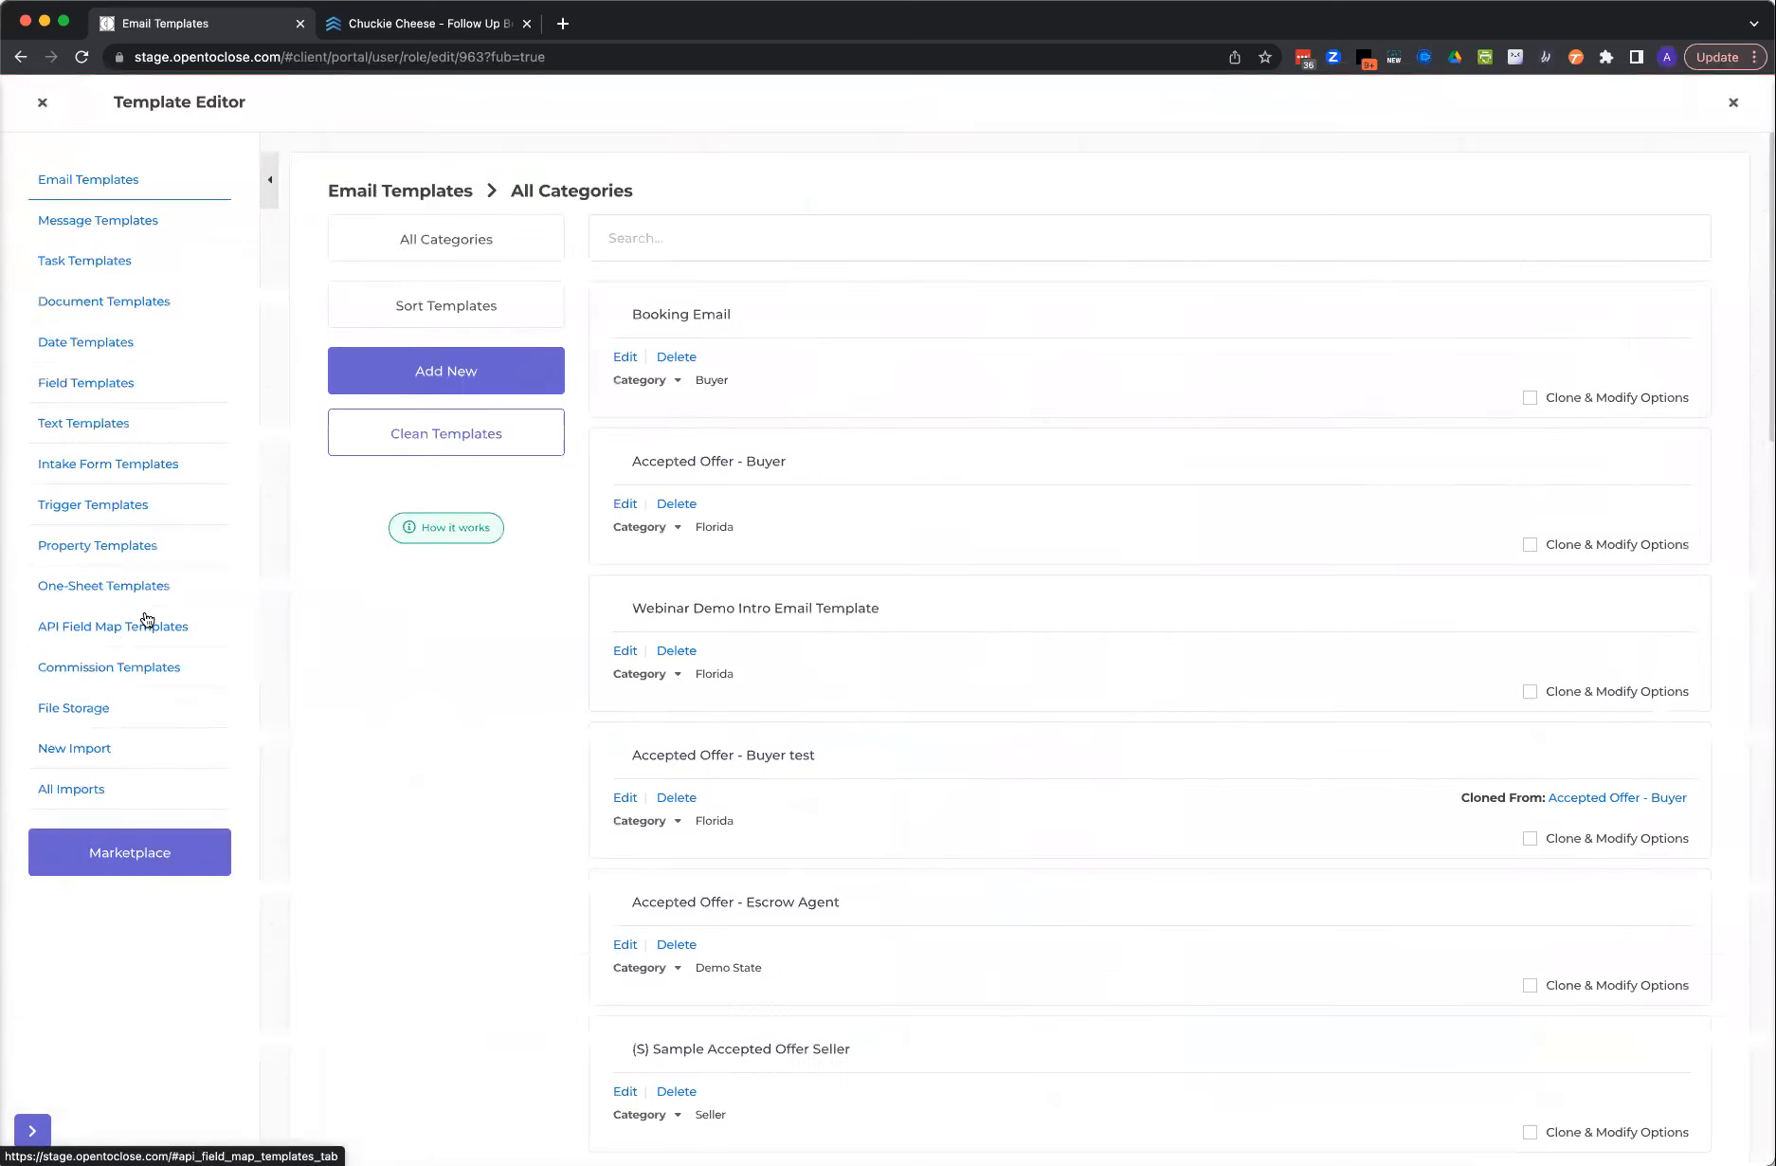
pyautogui.click(183, 466)
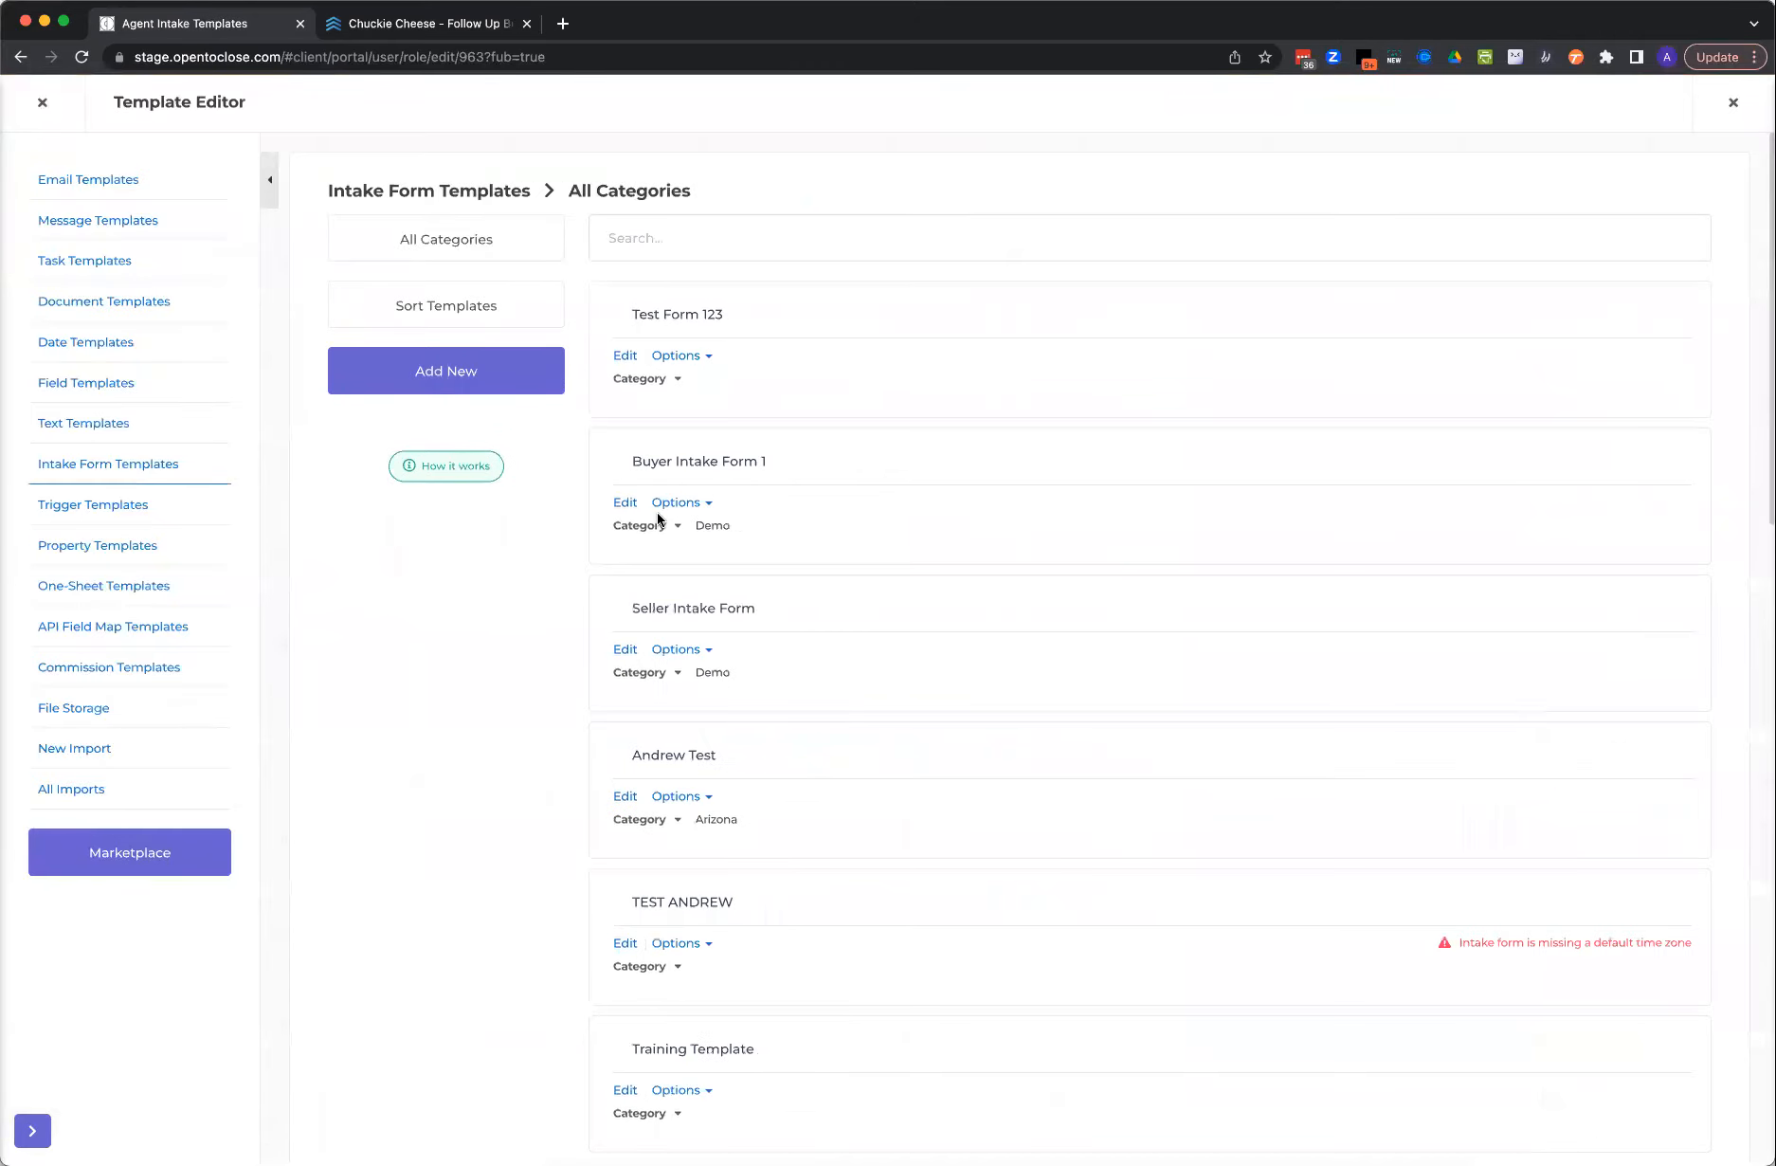
pyautogui.click(629, 652)
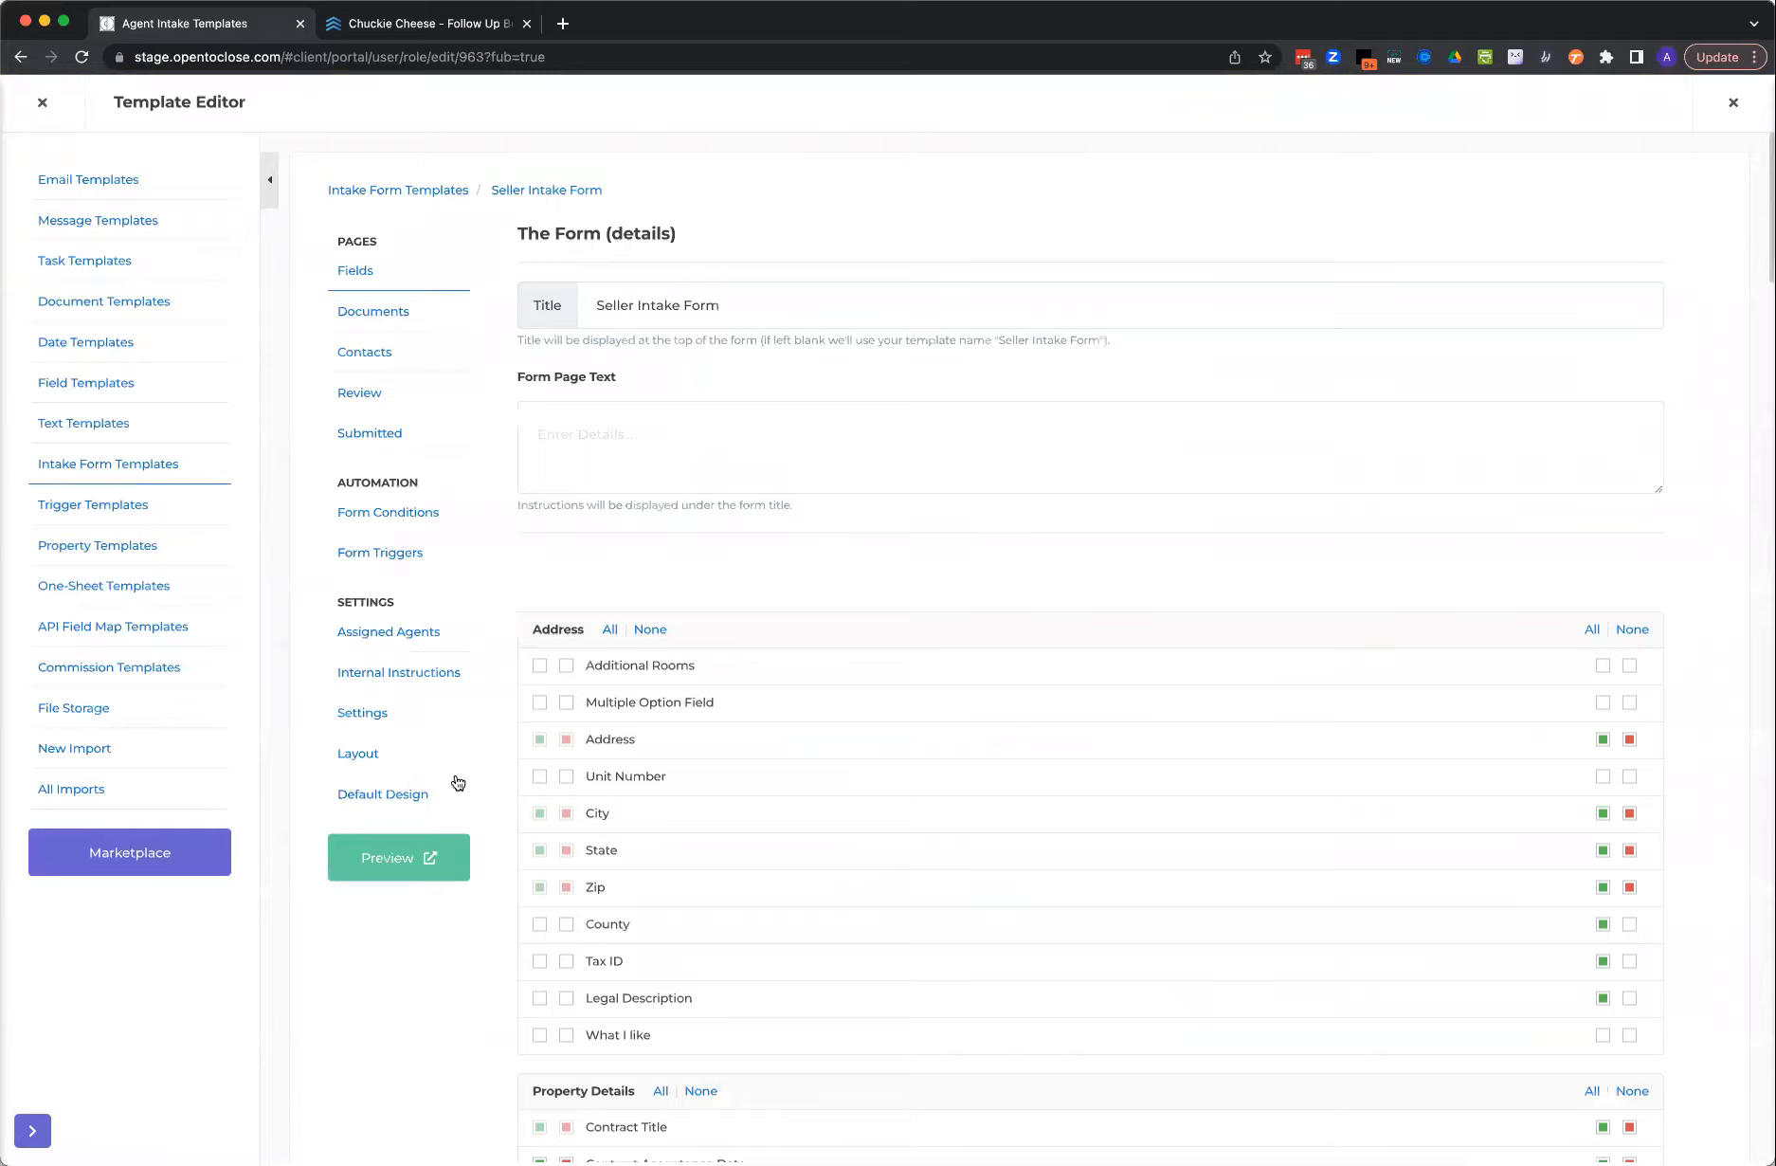
pyautogui.click(429, 853)
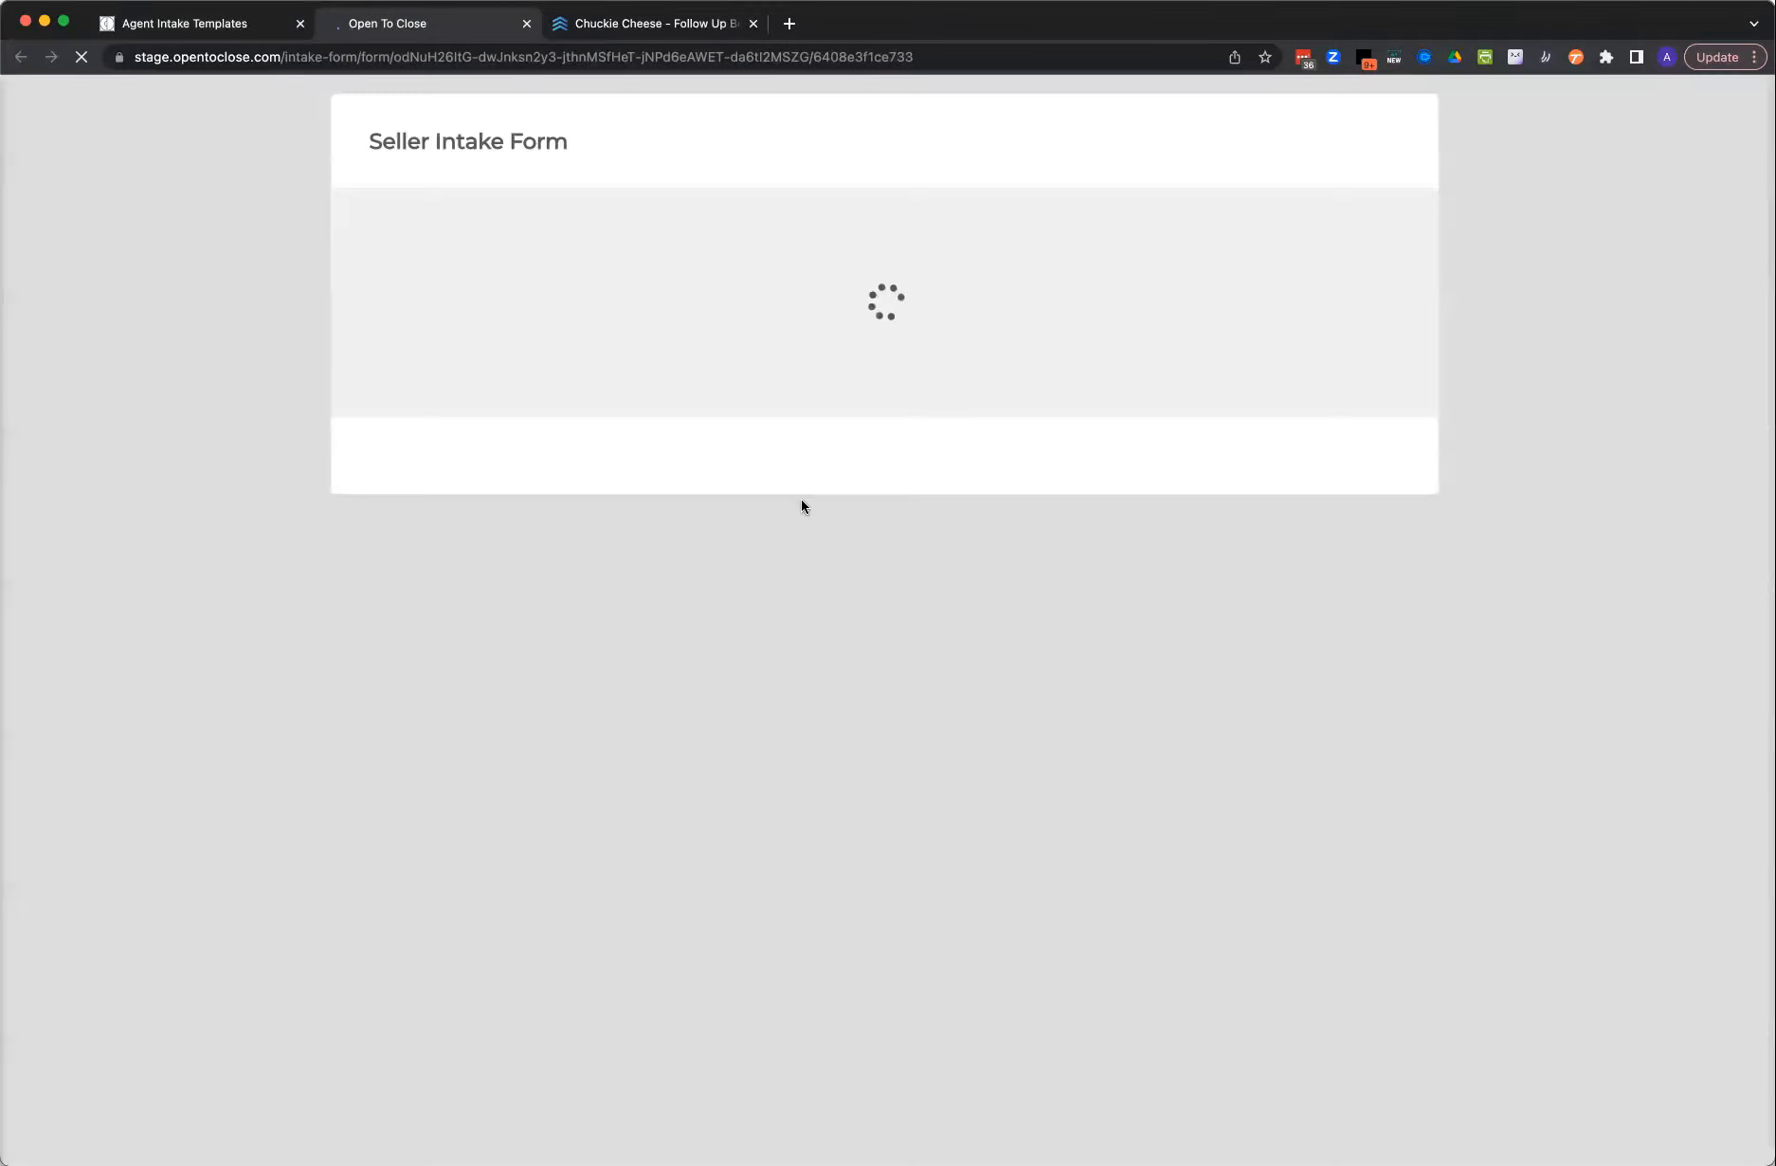
# - Assign the previewed Seller Intake Form to the 3 Person Team and its first team user
pyautogui.click(758, 410)
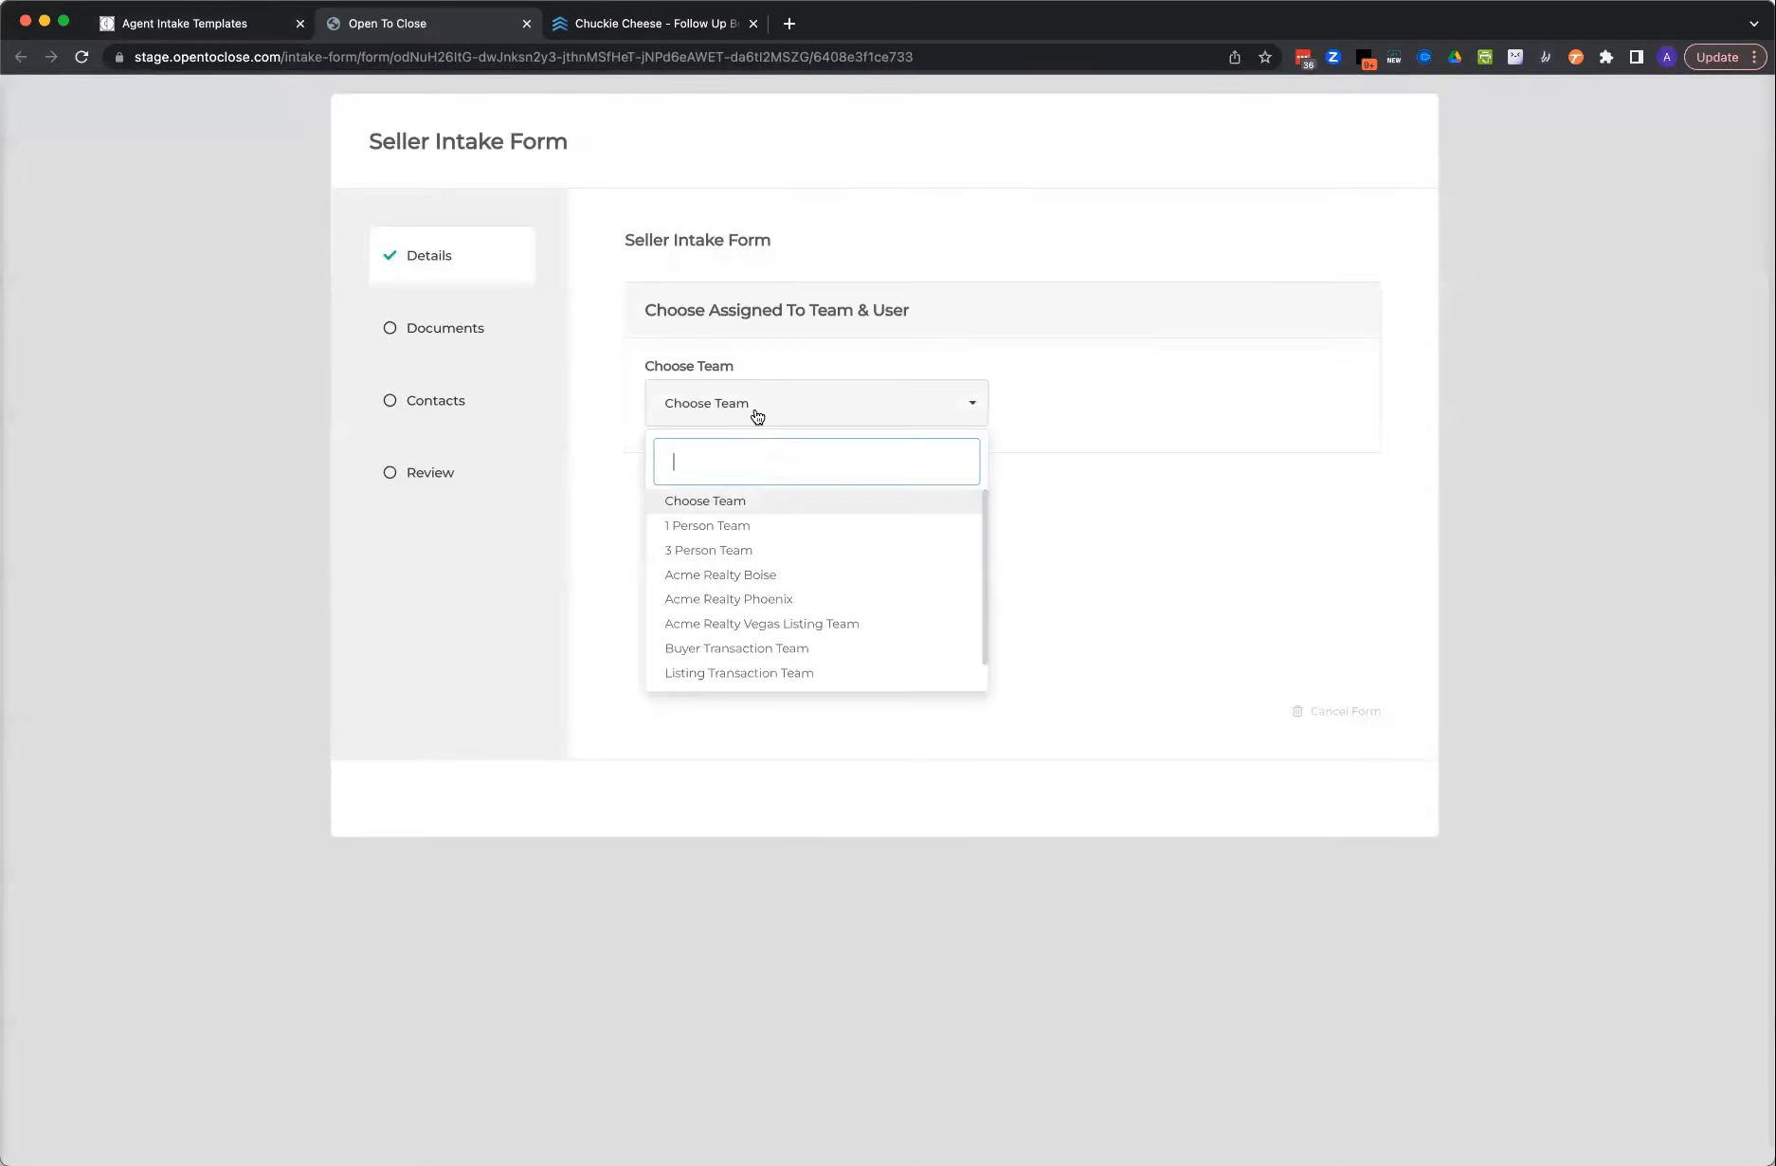
pyautogui.click(735, 548)
pyautogui.click(1120, 402)
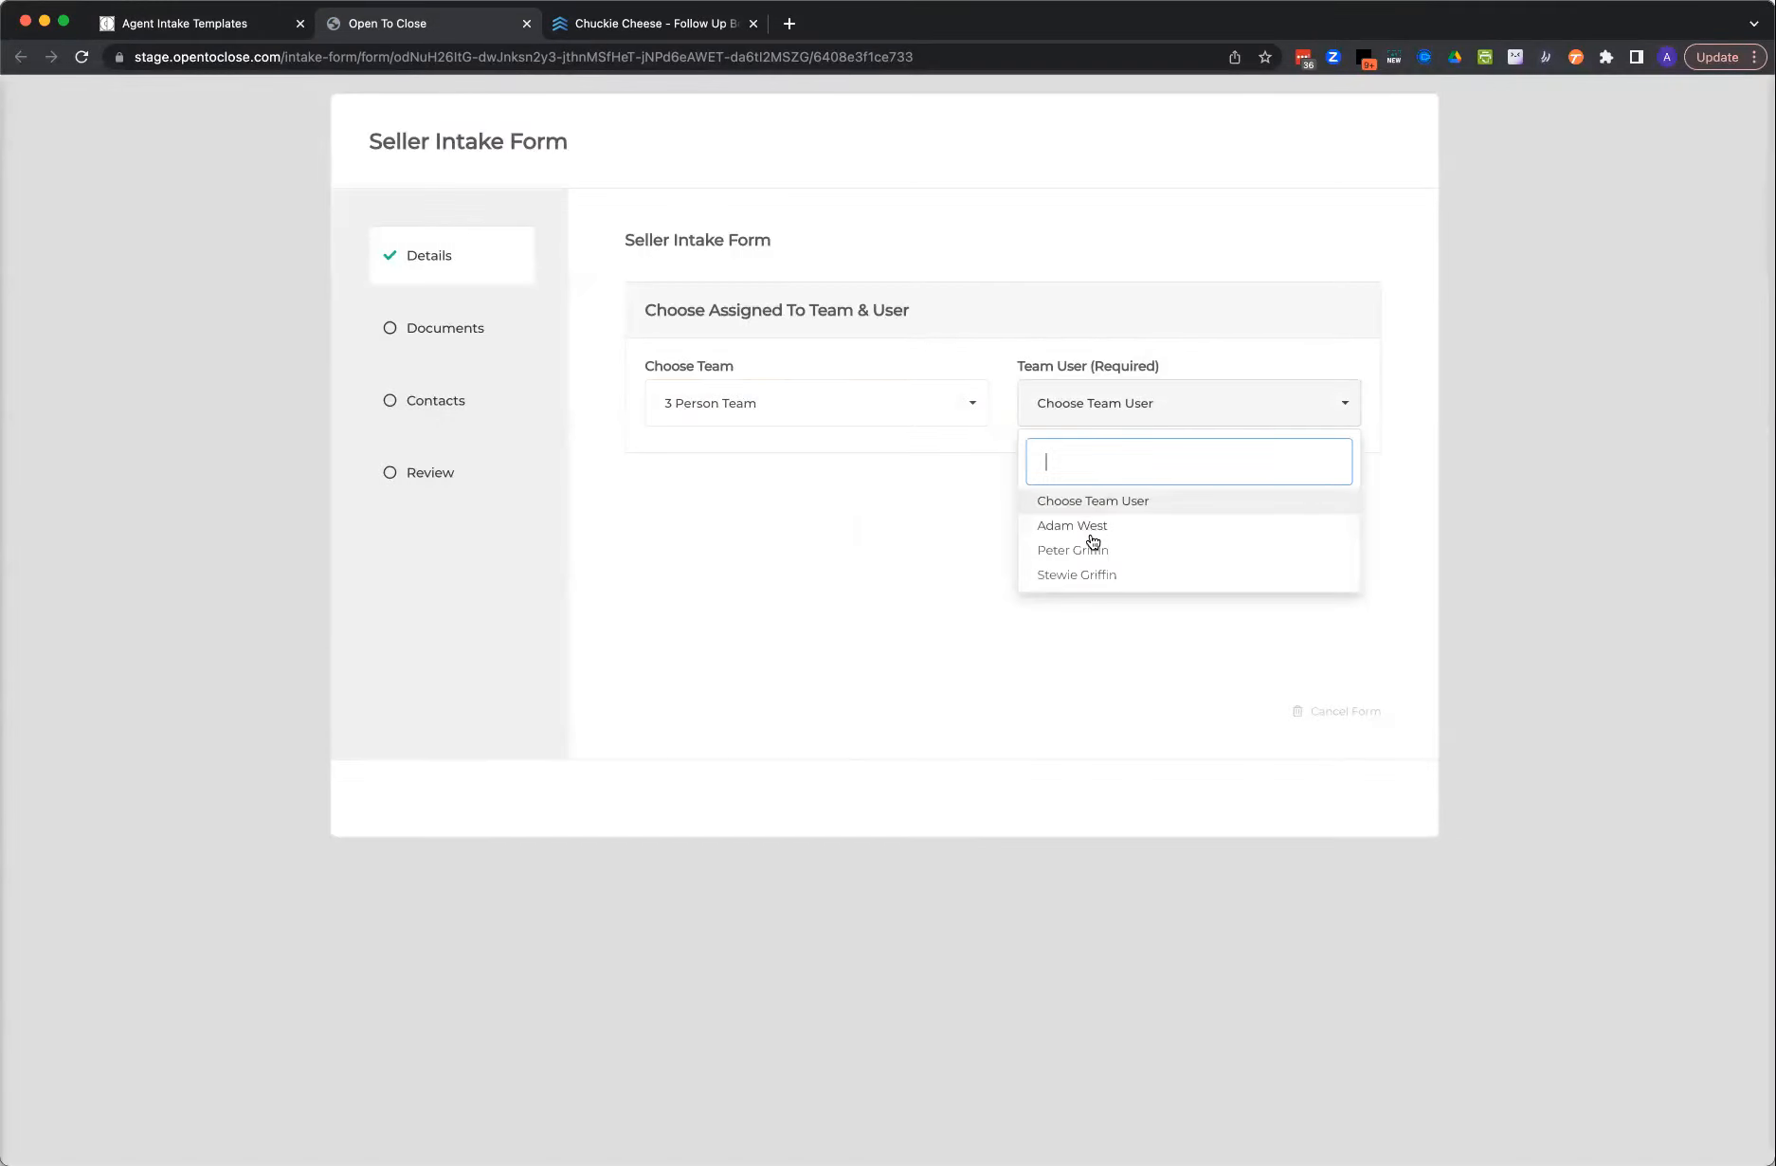
pyautogui.click(1090, 527)
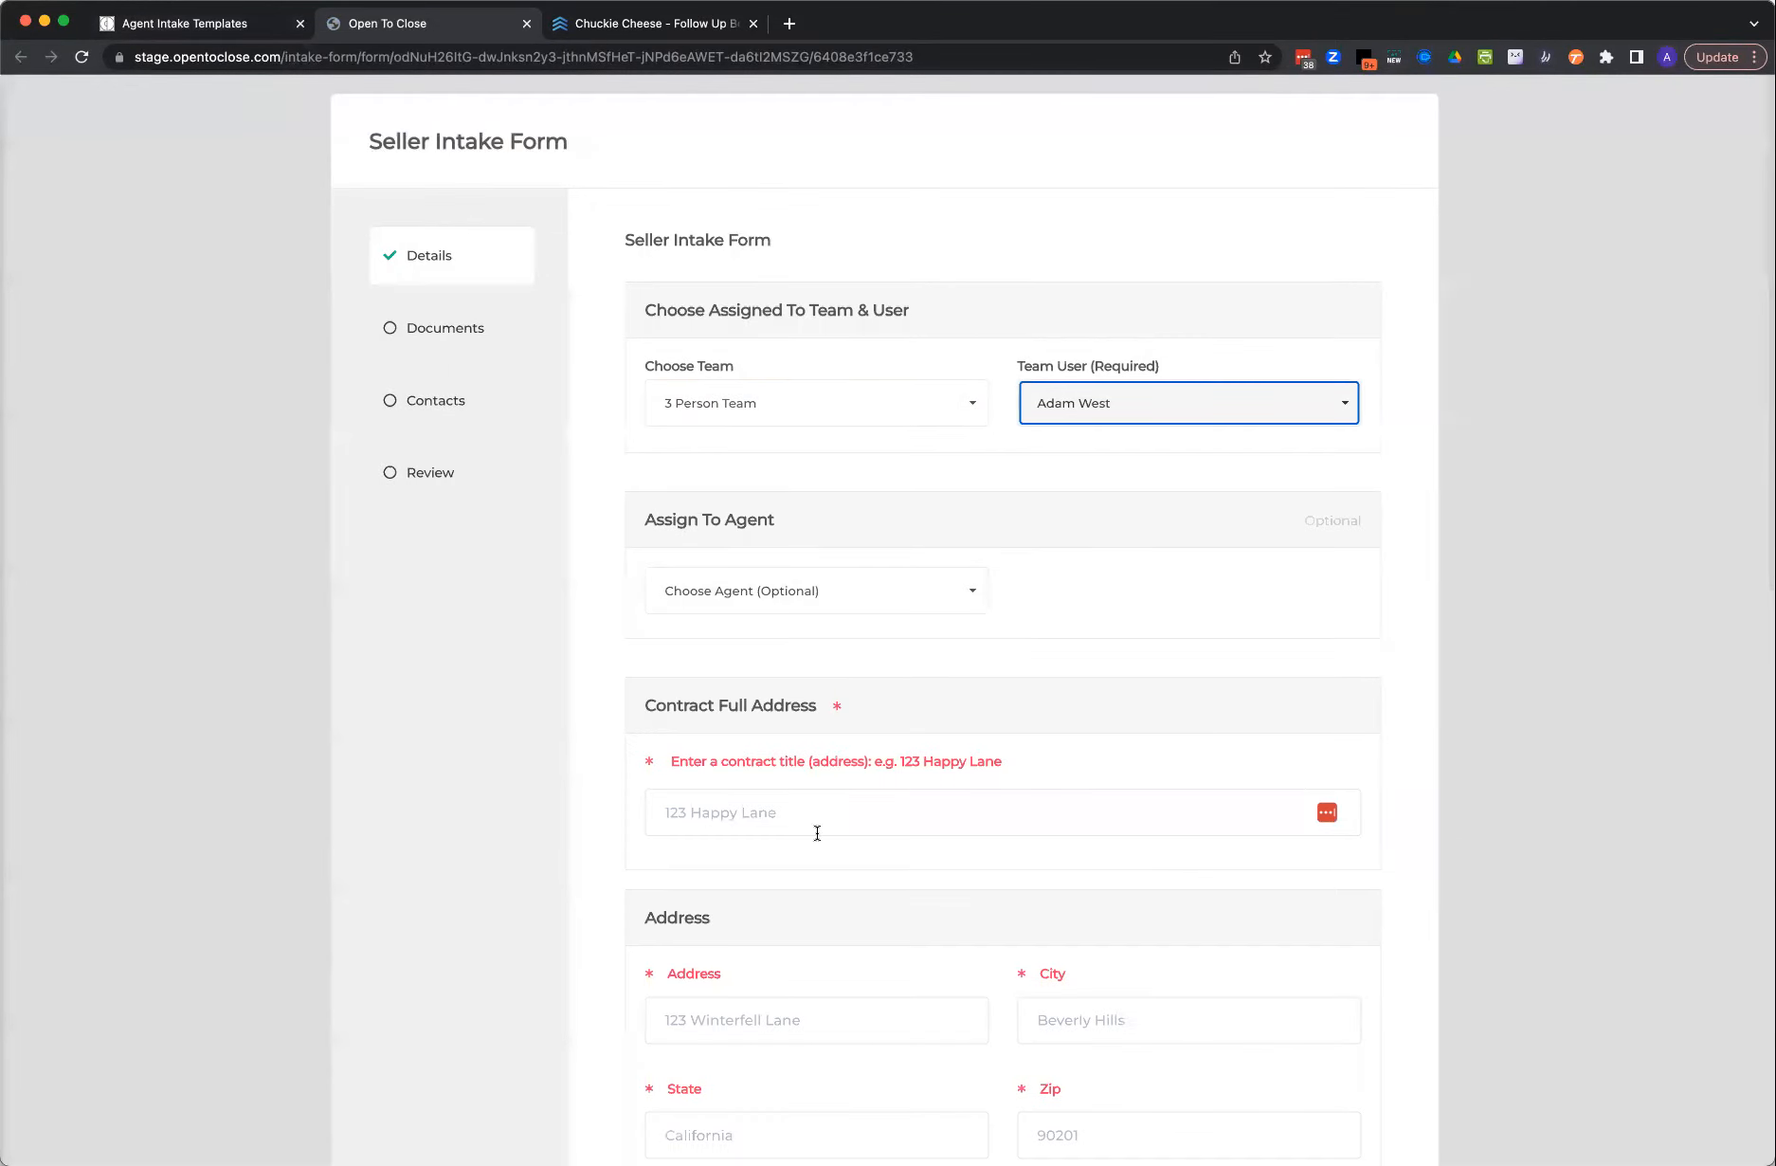
# - Fill in the contract's full address from the first suggestion for 123 and set the Contract Acceptance Date to 03/08/2023
pyautogui.click(756, 815)
pyautogui.write('123')
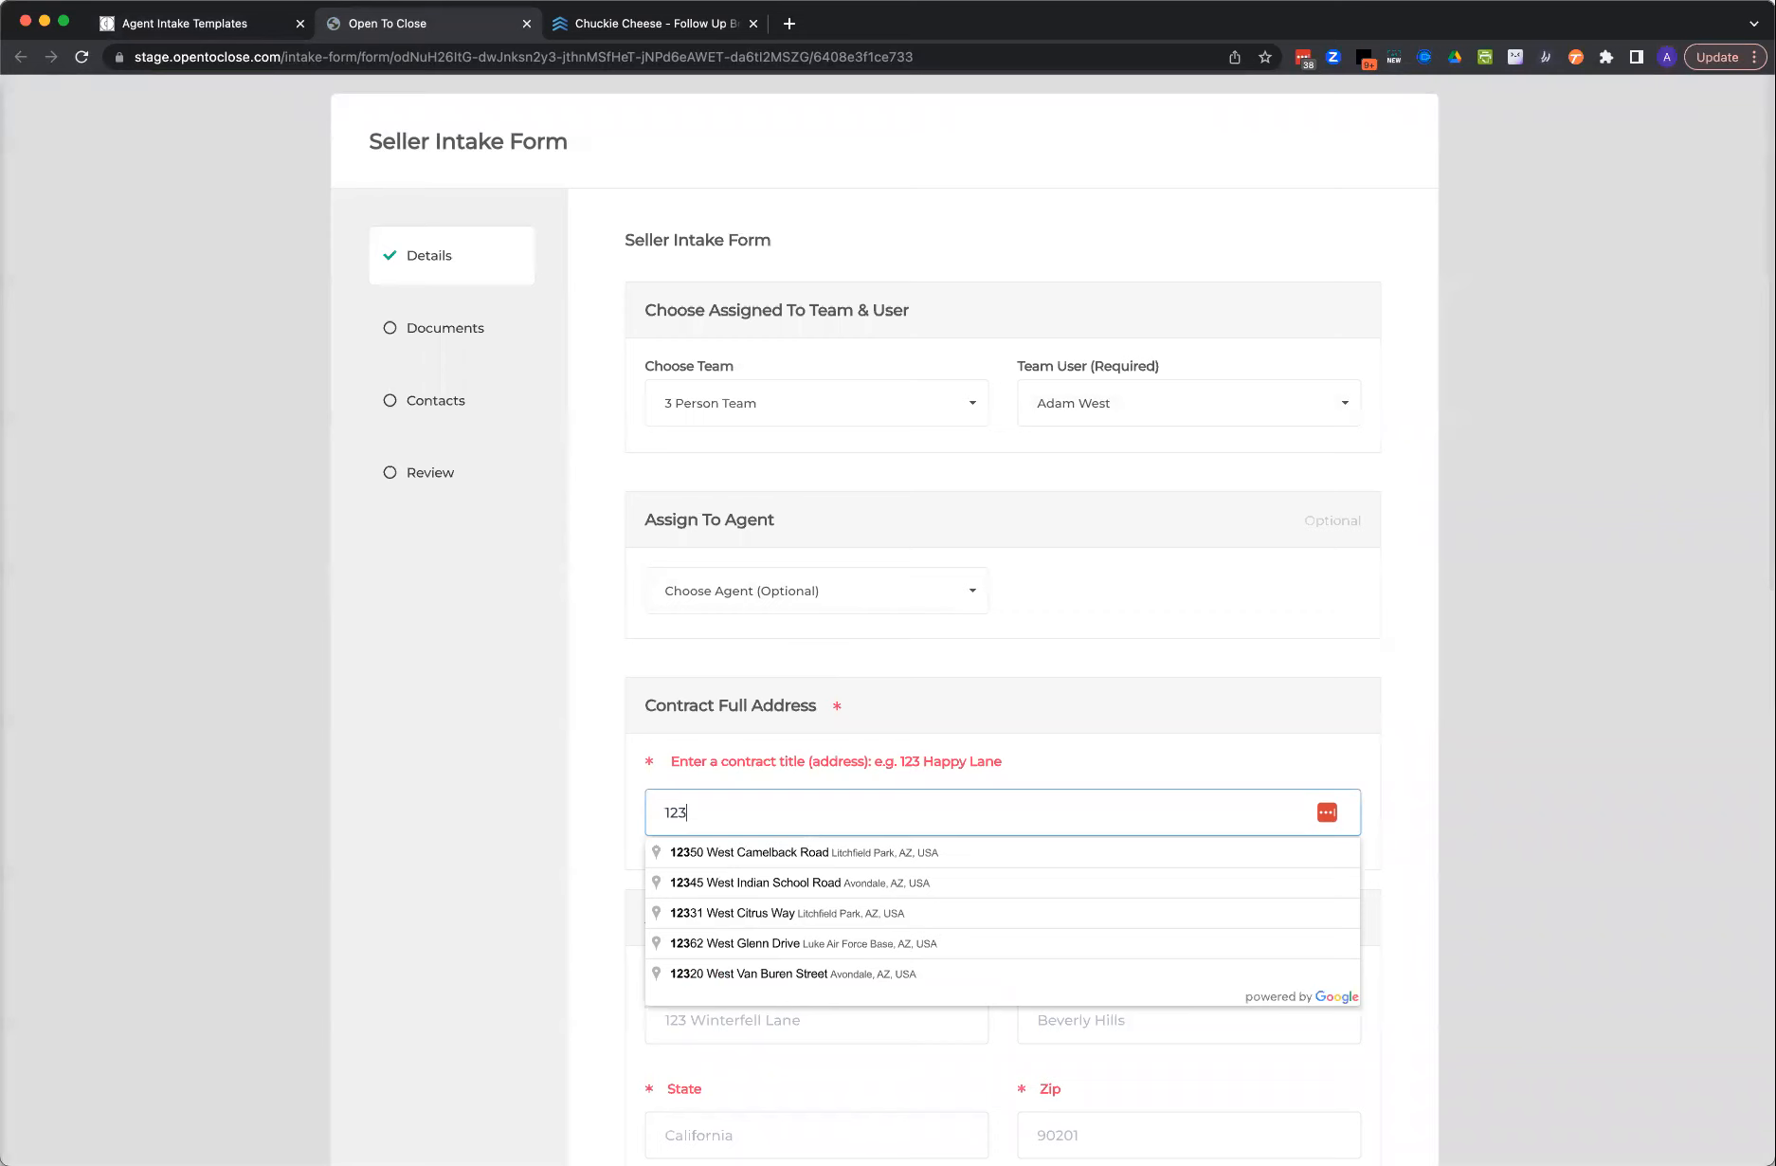
pyautogui.click(802, 858)
pyautogui.scroll(-6, 837, 905)
pyautogui.scroll(2, 837, 895)
pyautogui.click(839, 618)
pyautogui.write('dgf')
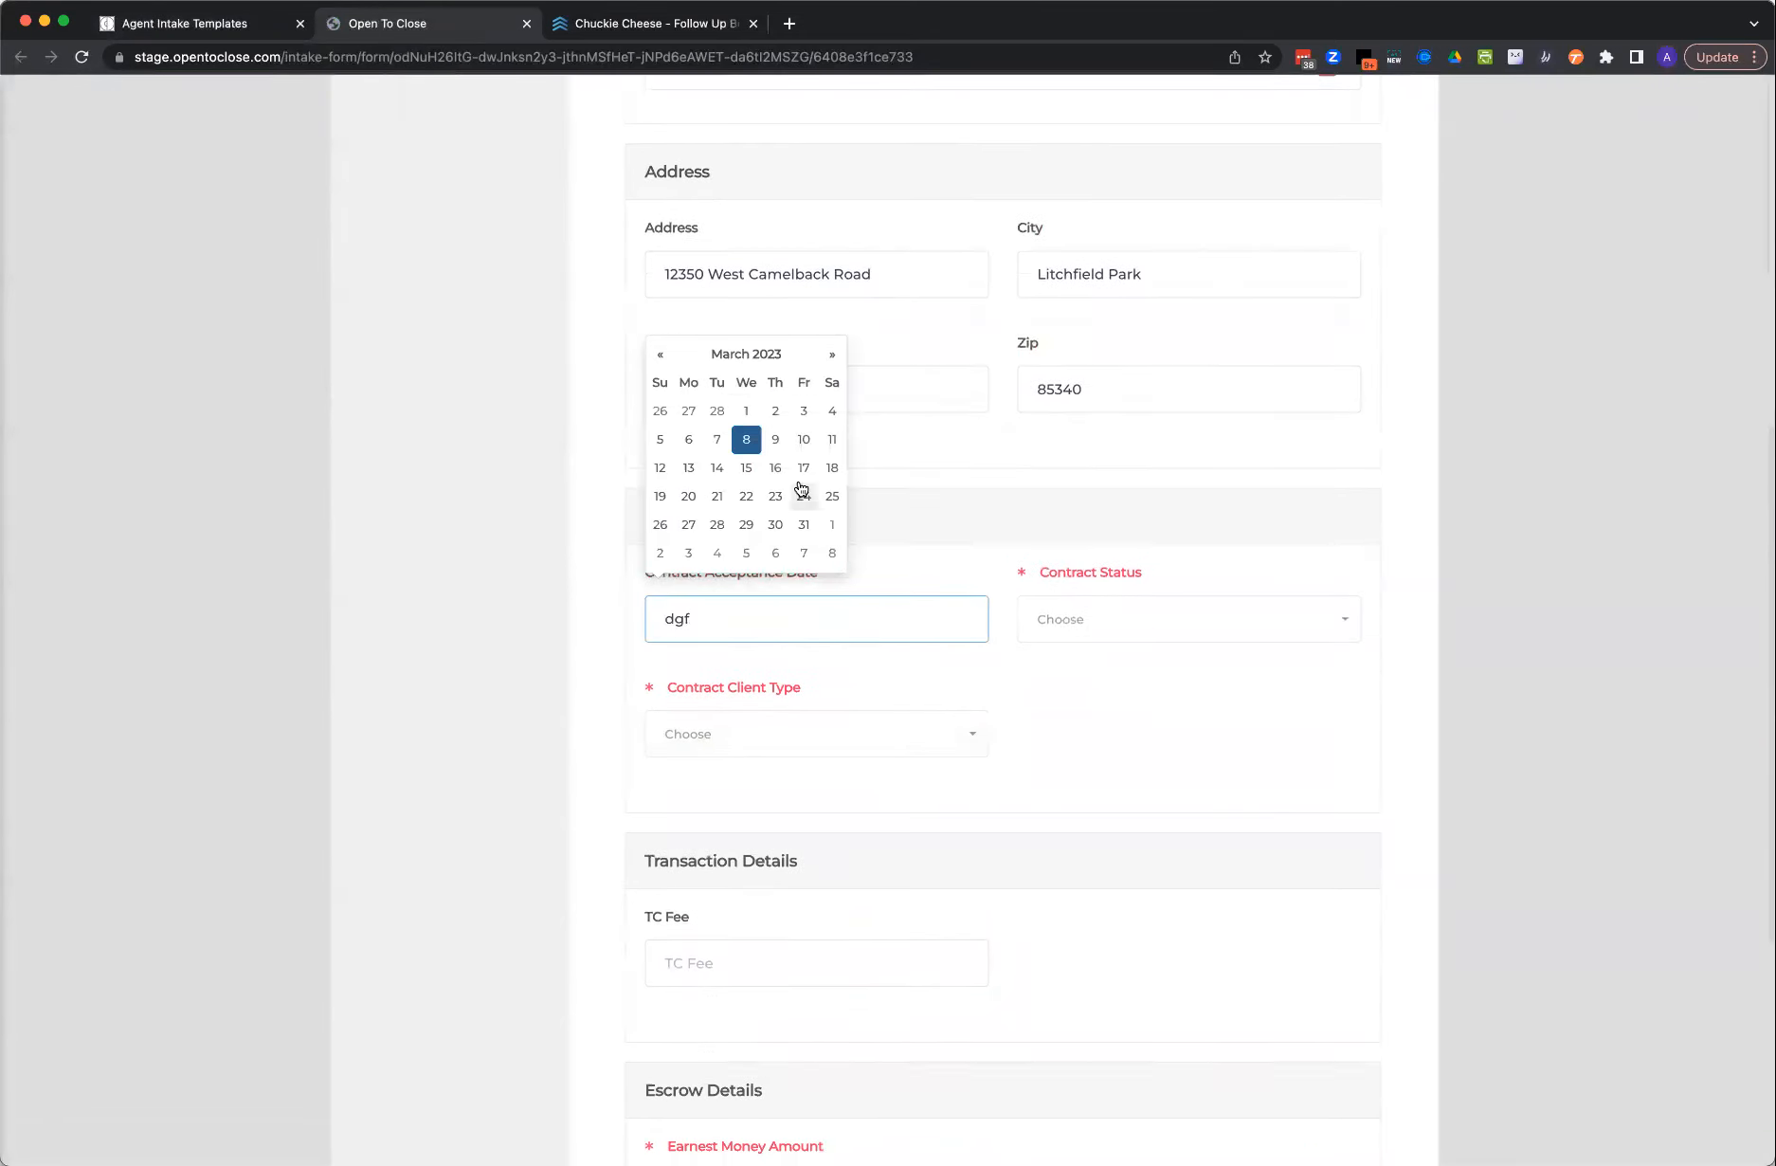
pyautogui.click(748, 445)
pyautogui.scroll(-5, 834, 831)
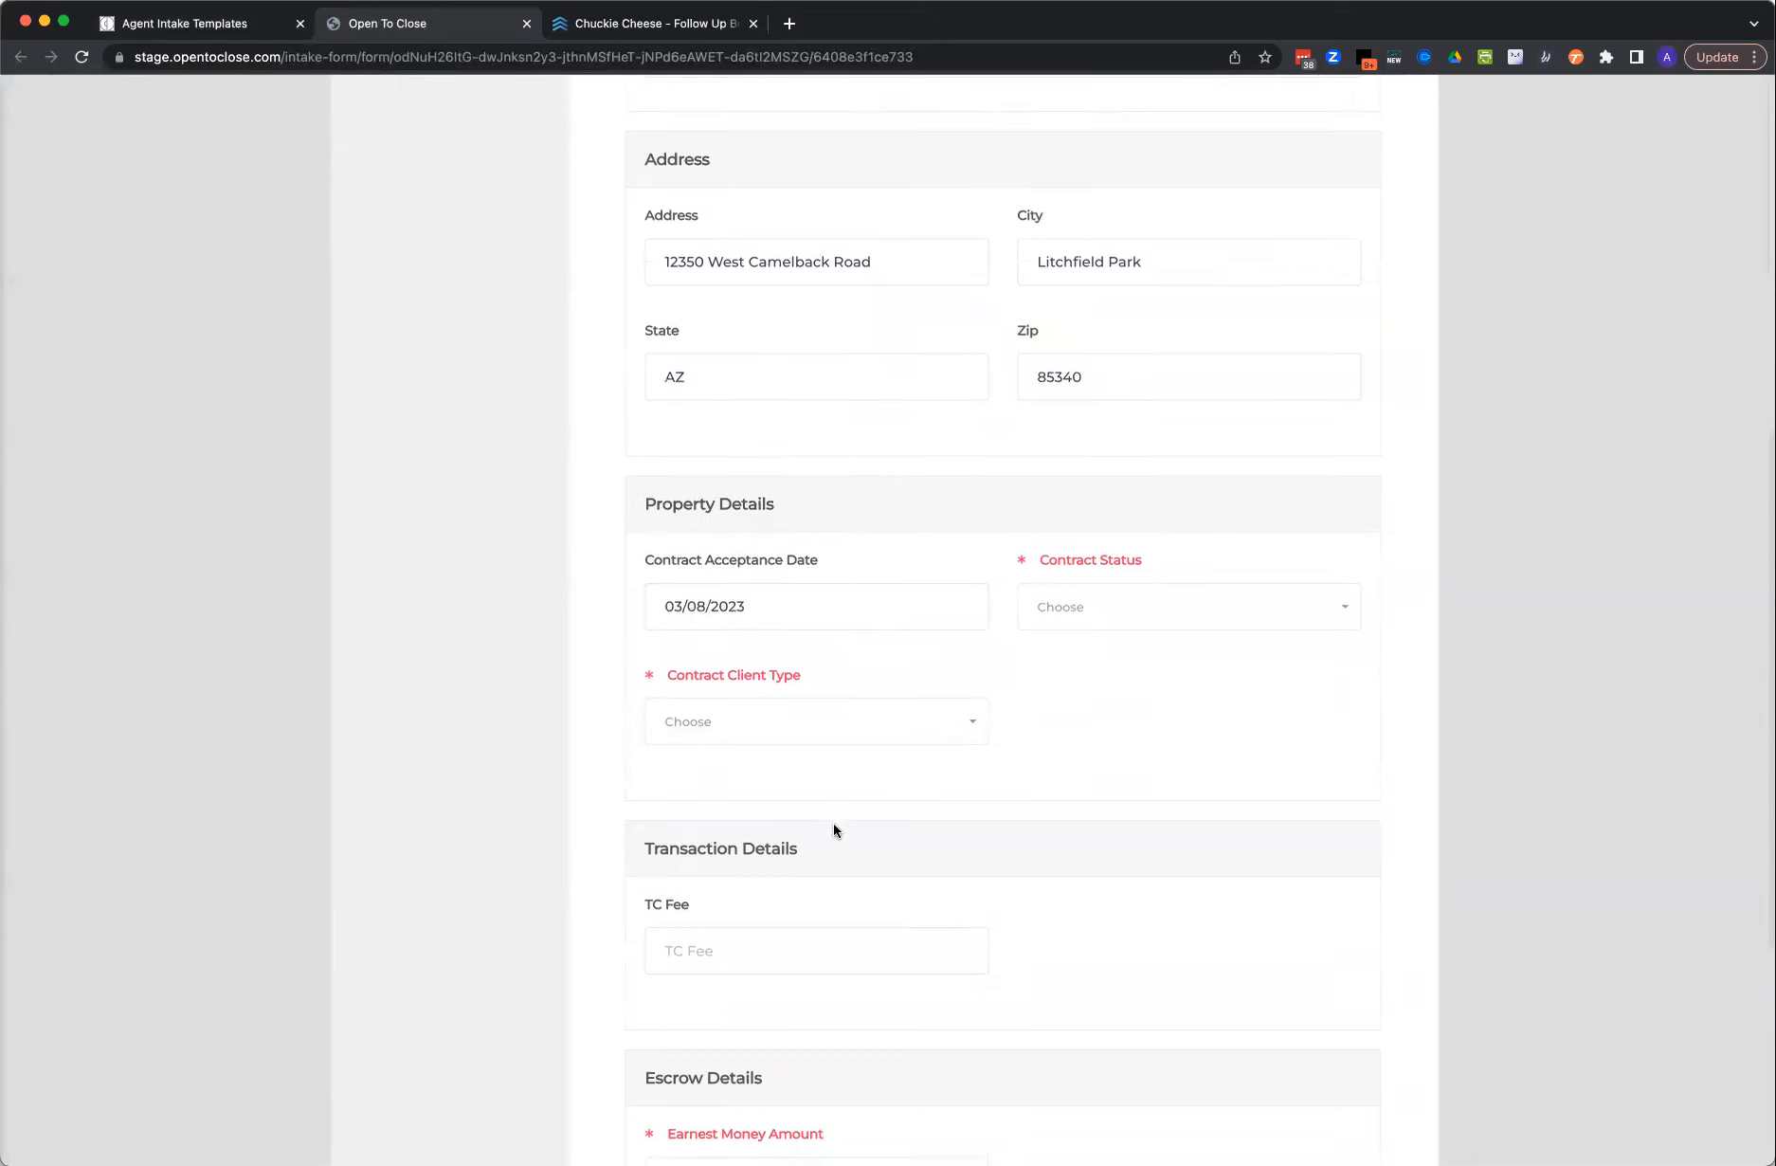
# - Enter 344 as the Earnest Money Amount, review the required fields, and close the form preview without saving
pyautogui.click(760, 791)
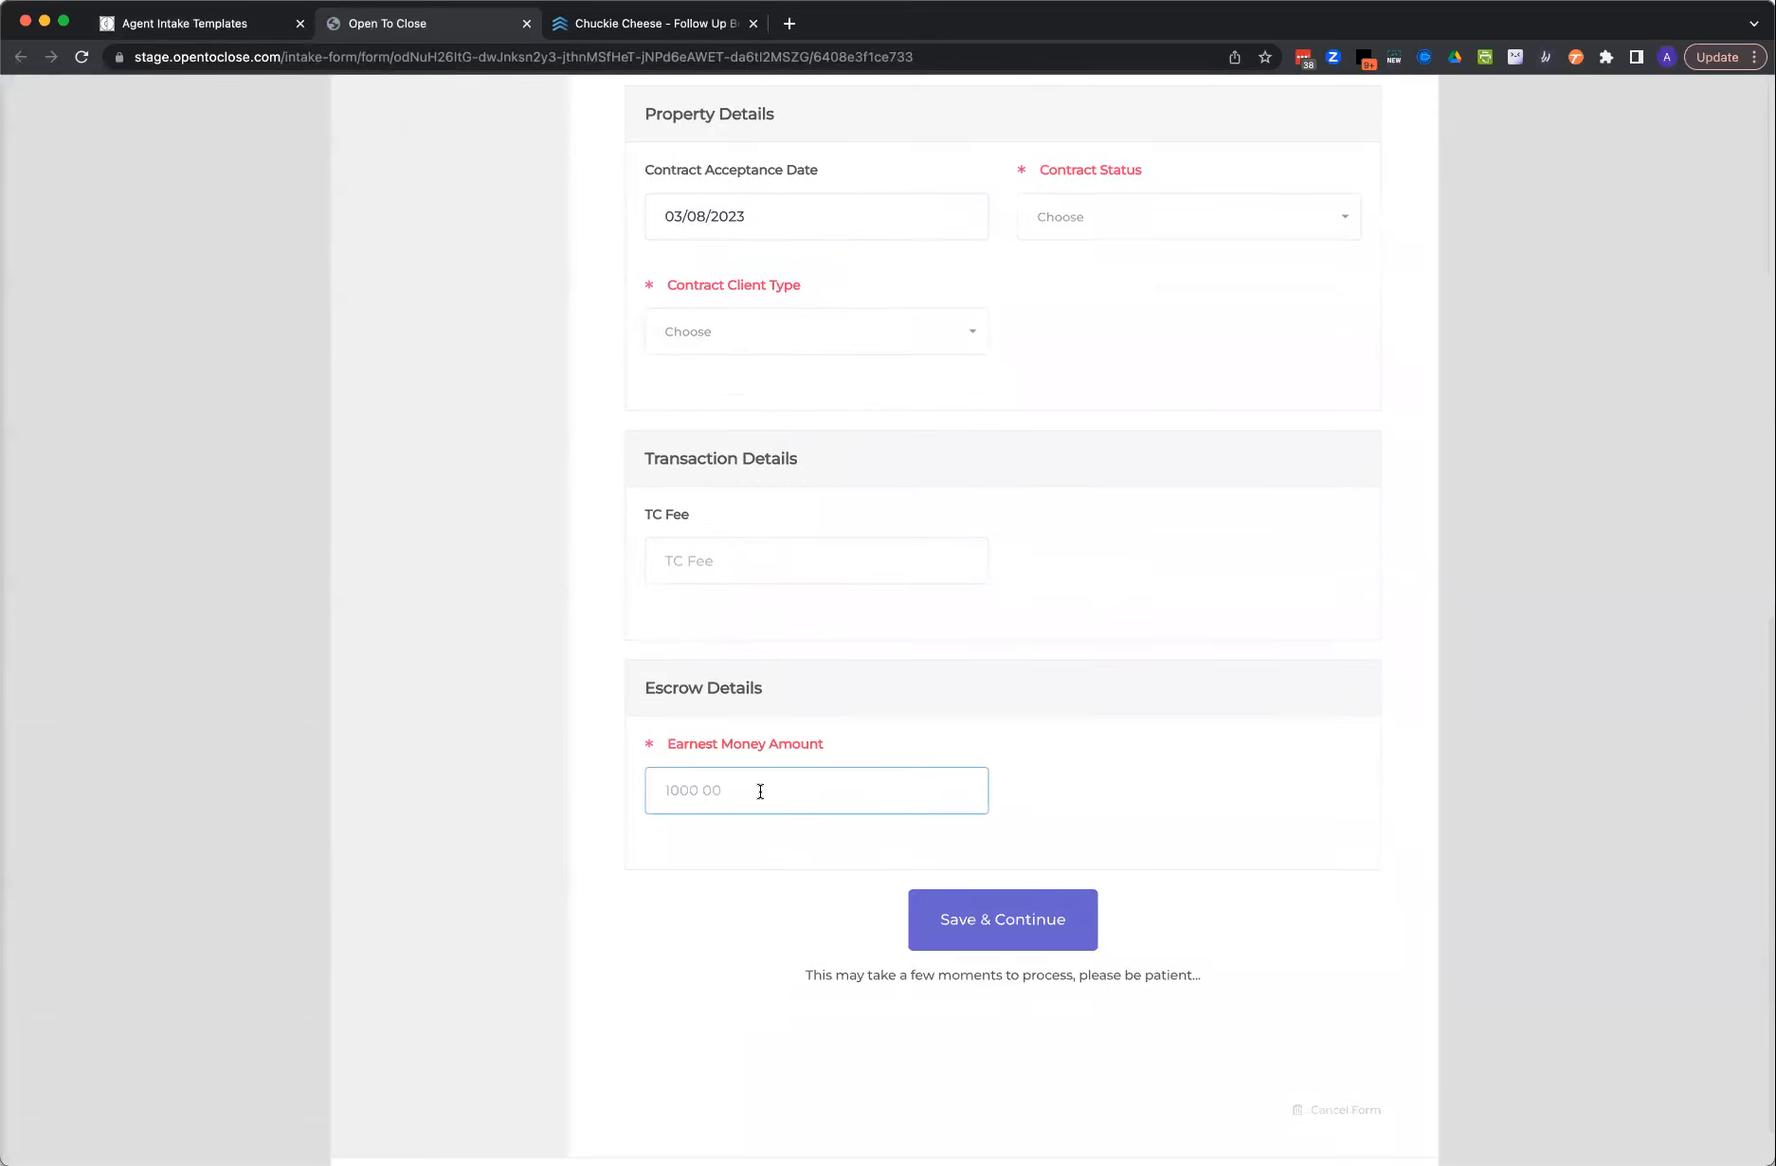
pyautogui.write('344')
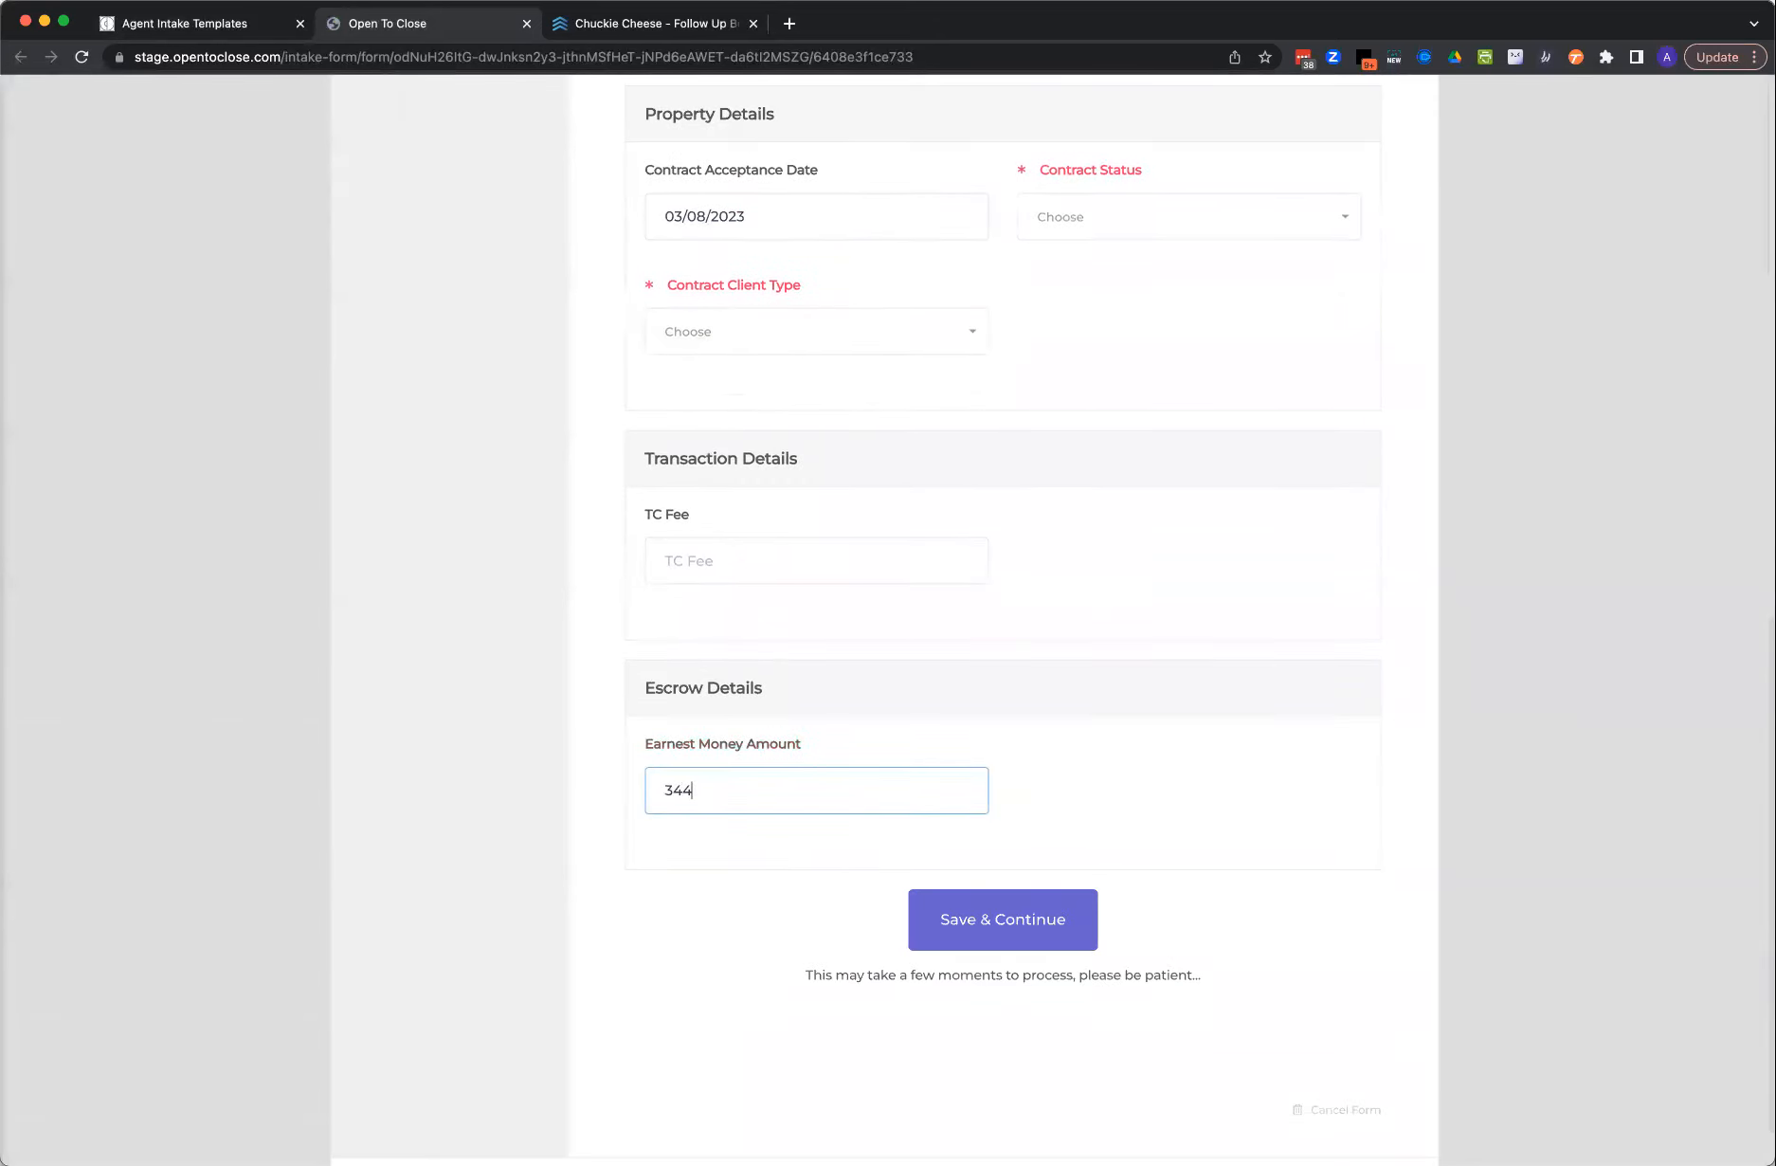
pyautogui.click(1082, 789)
pyautogui.scroll(4, 933, 702)
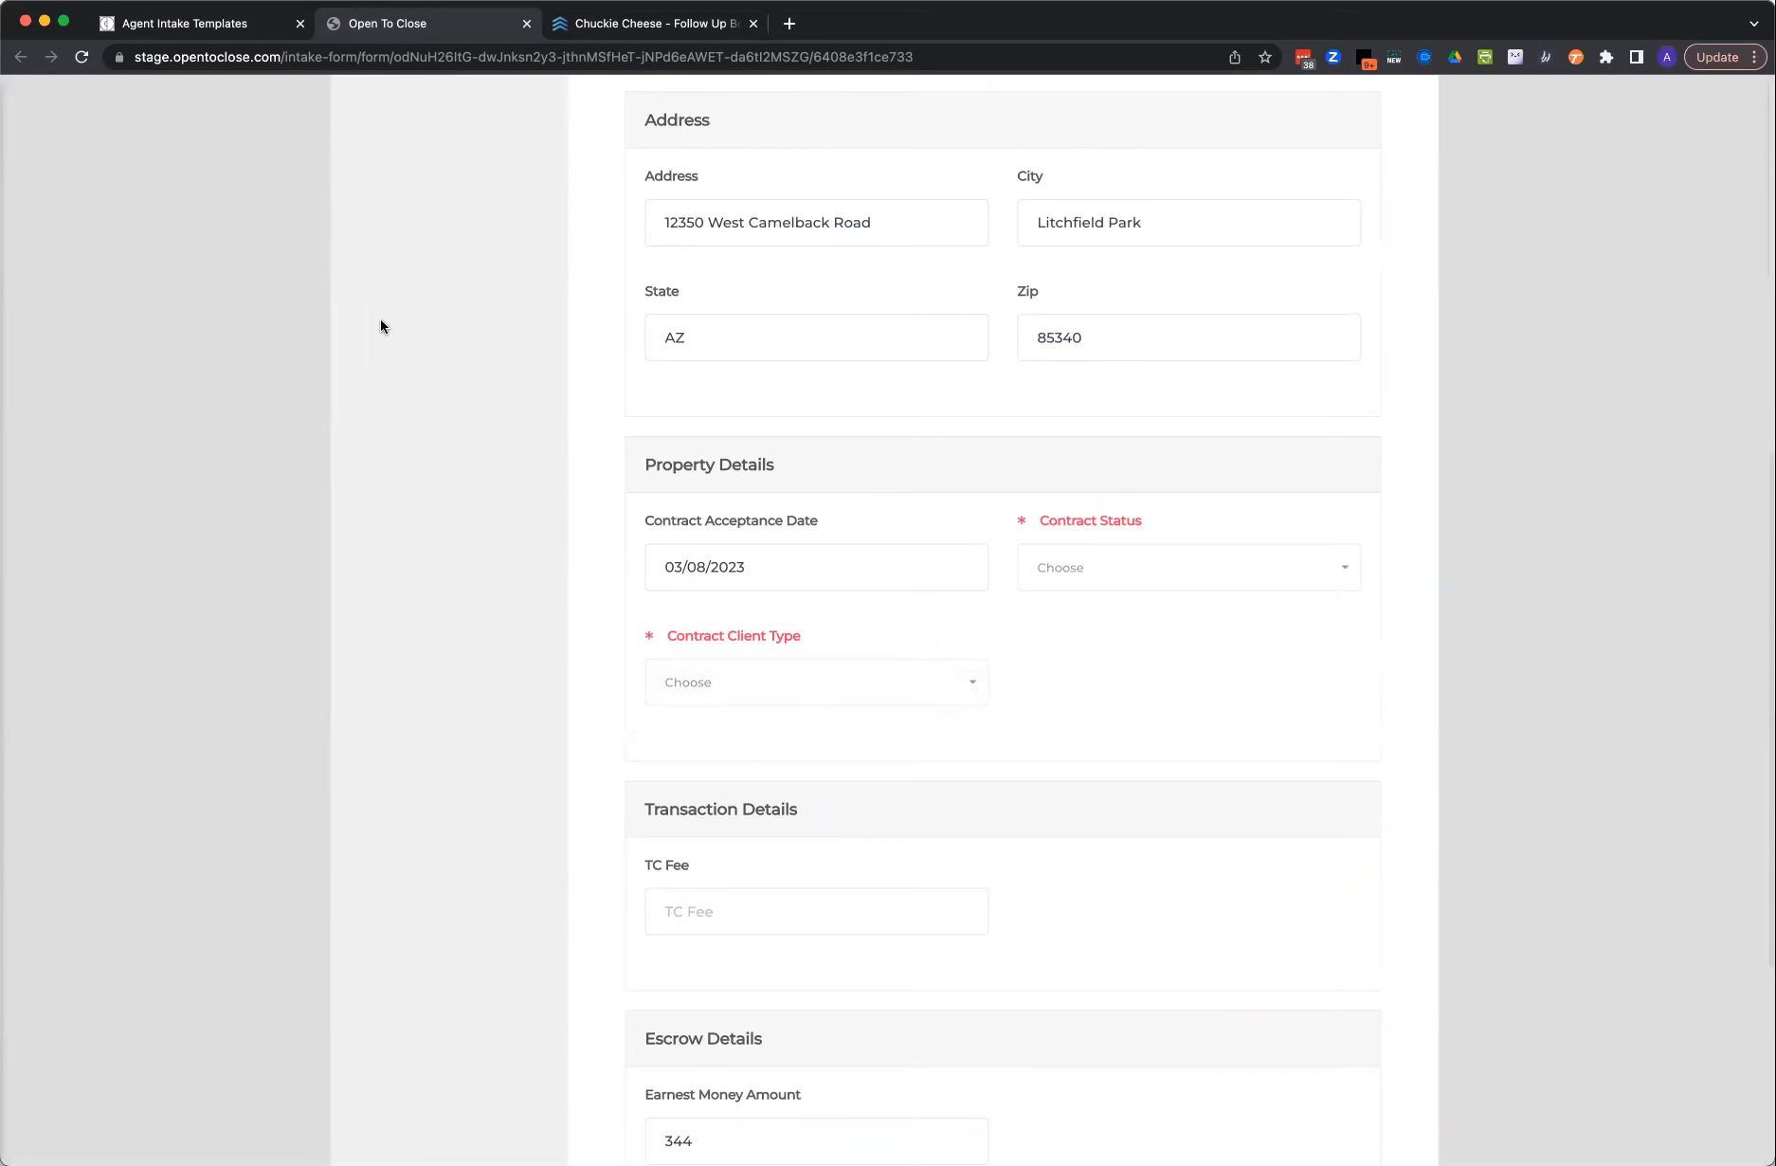
pyautogui.click(526, 25)
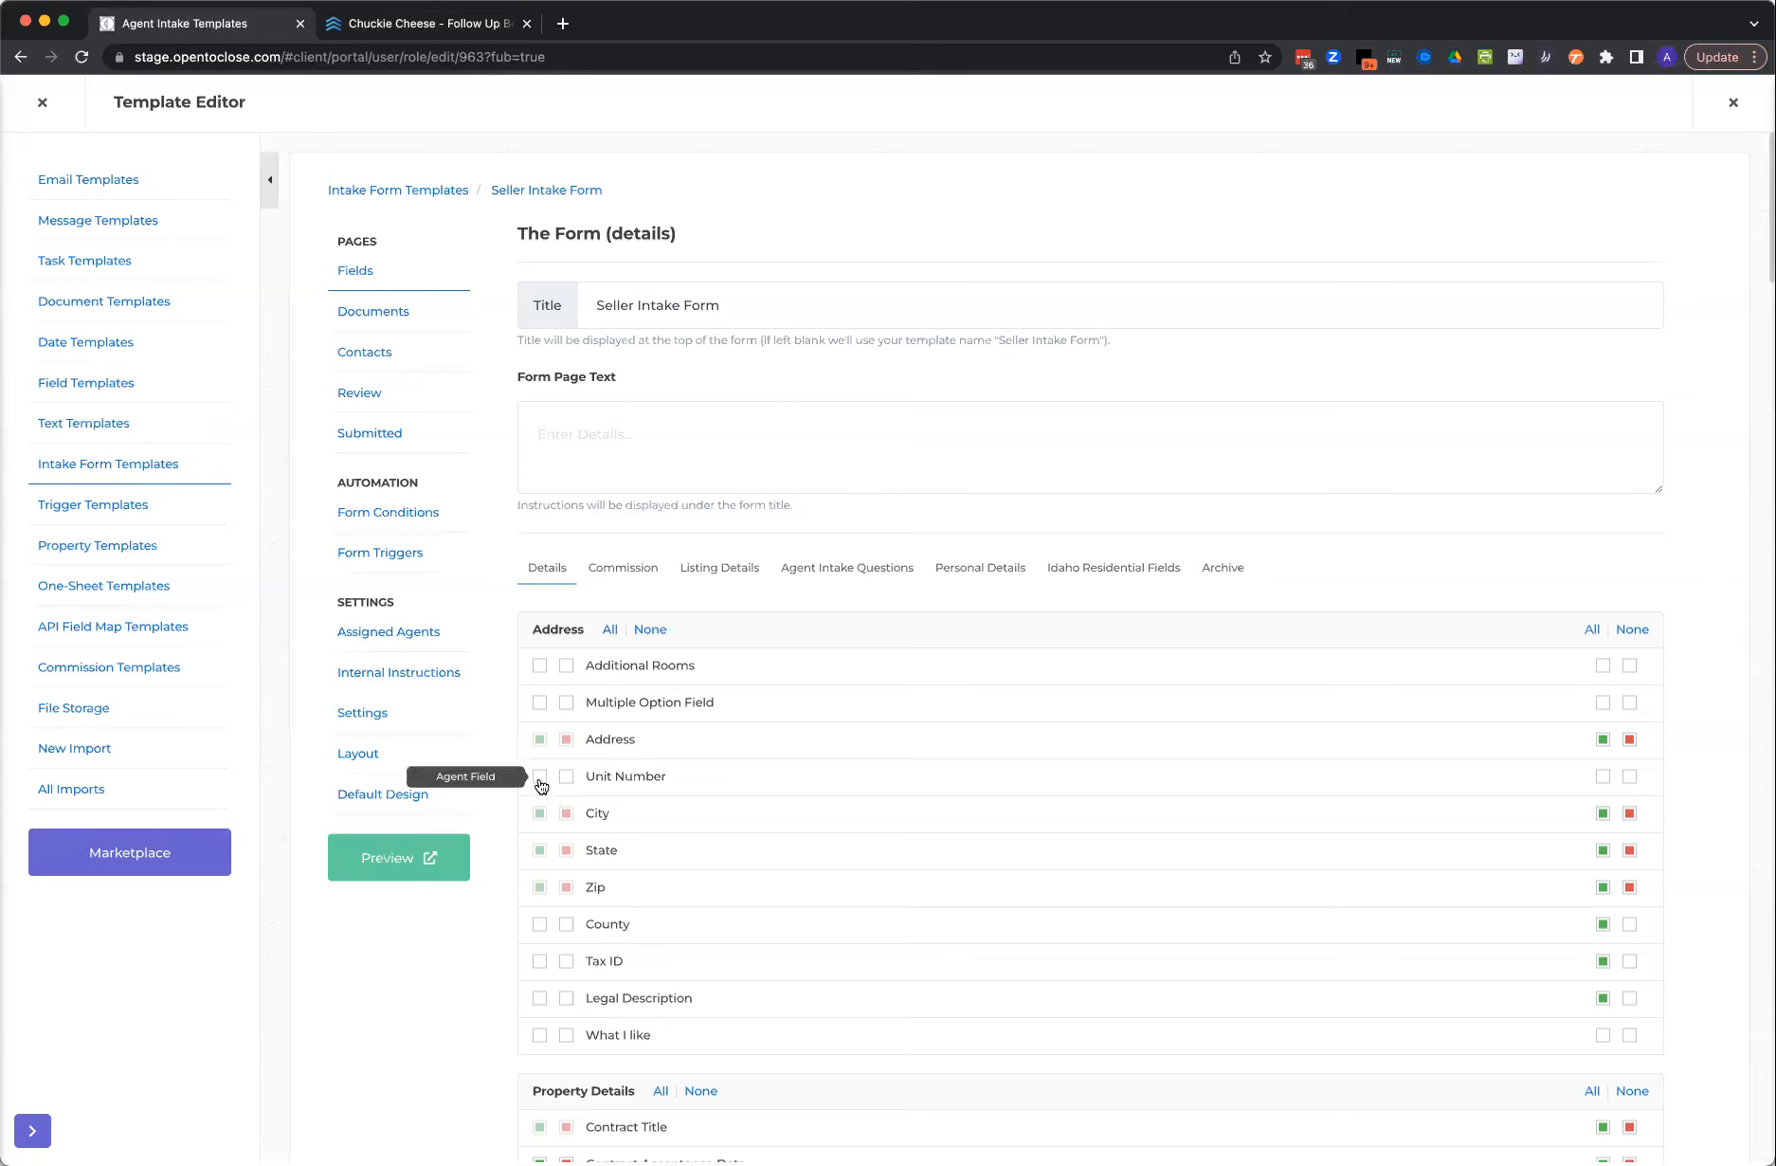
# - In the template's Property Details section, enable MLS as an agent field and make it agent required
pyautogui.scroll(-5, 541, 785)
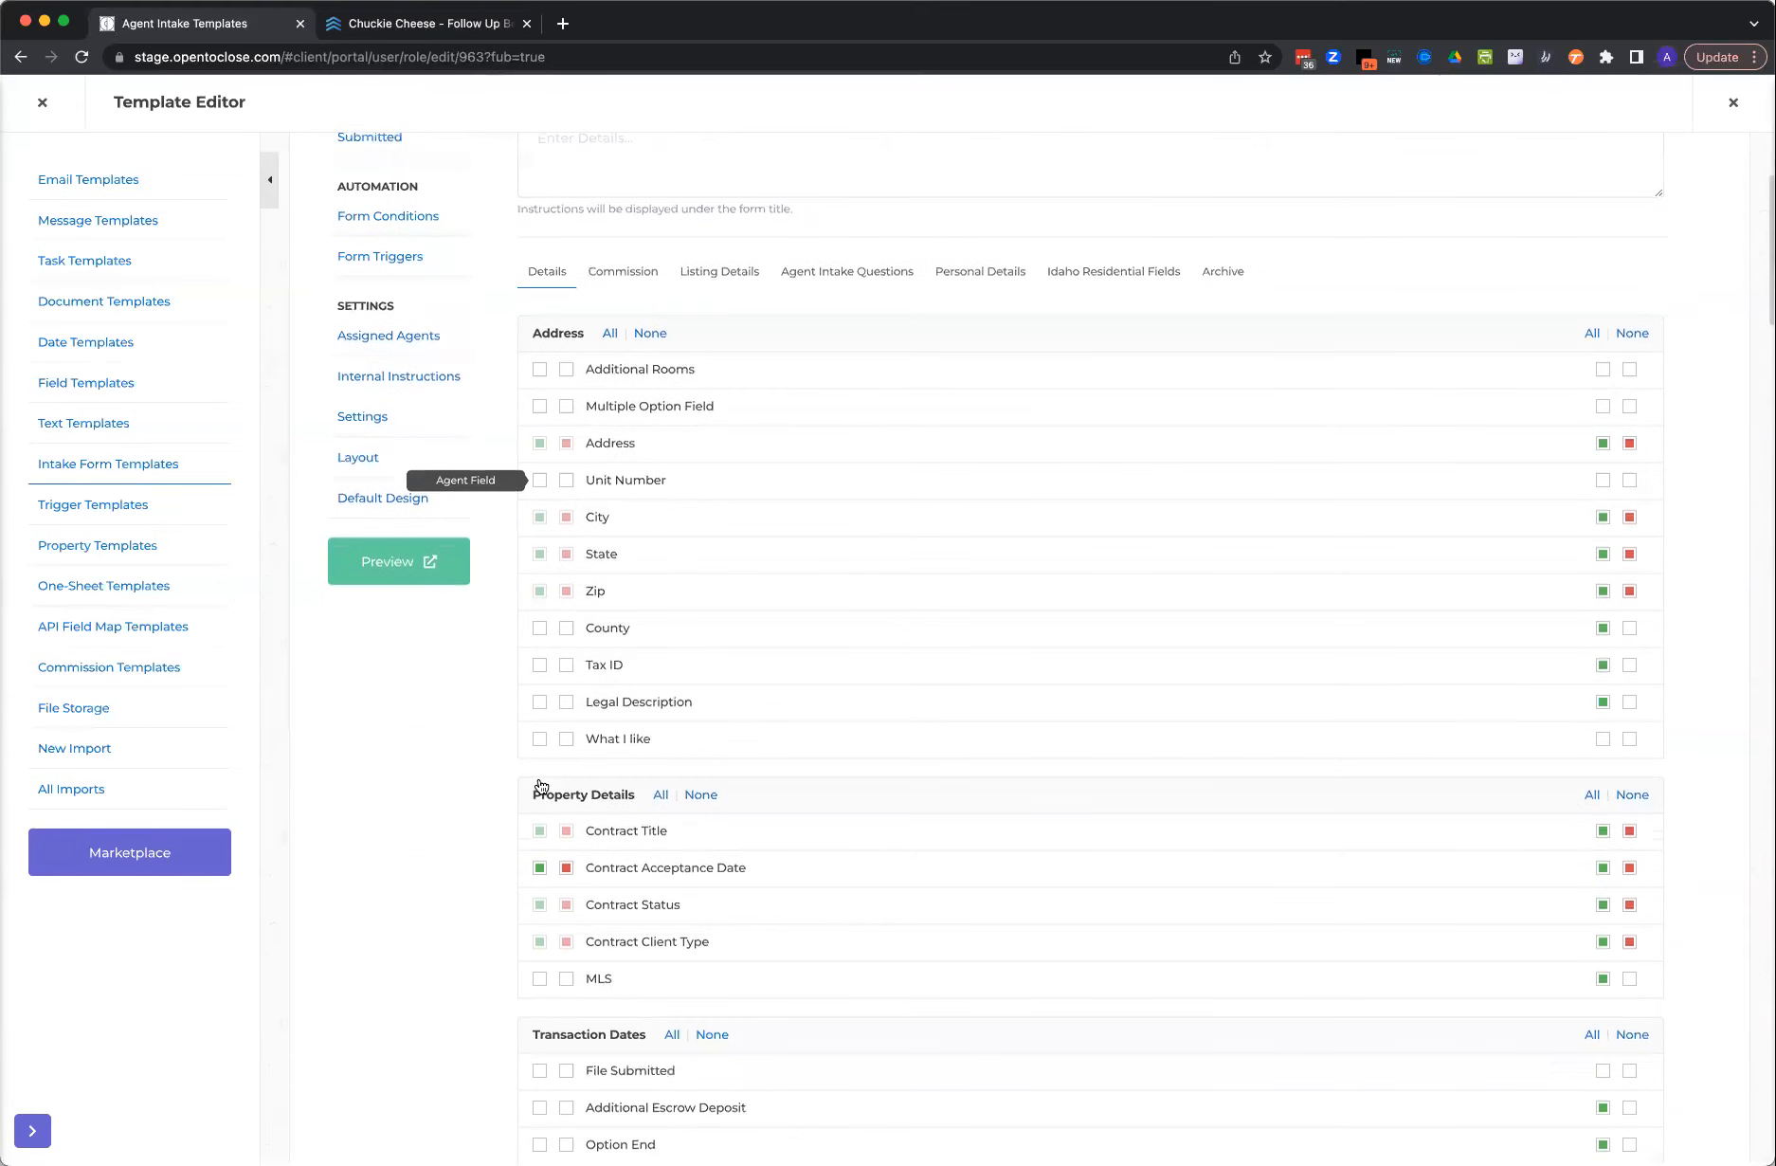
pyautogui.scroll(-2, 538, 785)
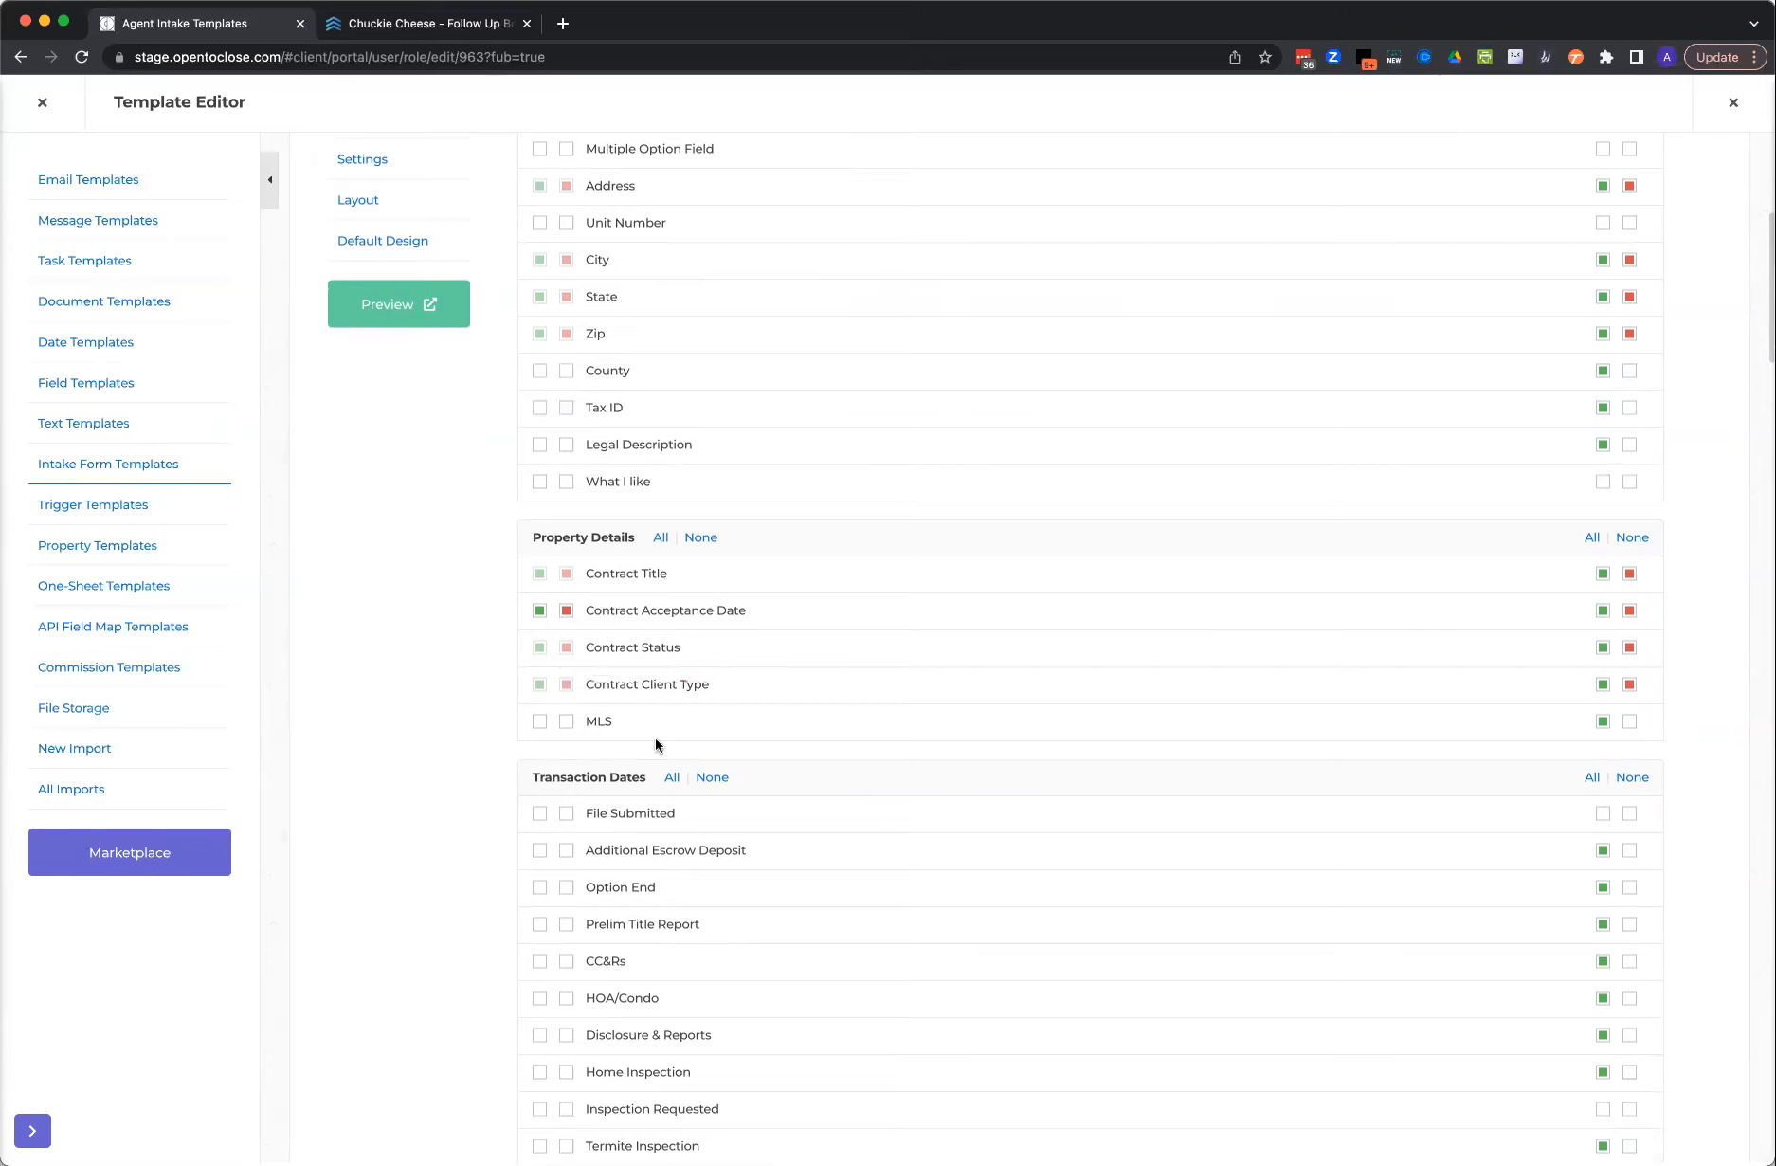
pyautogui.click(539, 722)
pyautogui.click(566, 723)
pyautogui.click(539, 723)
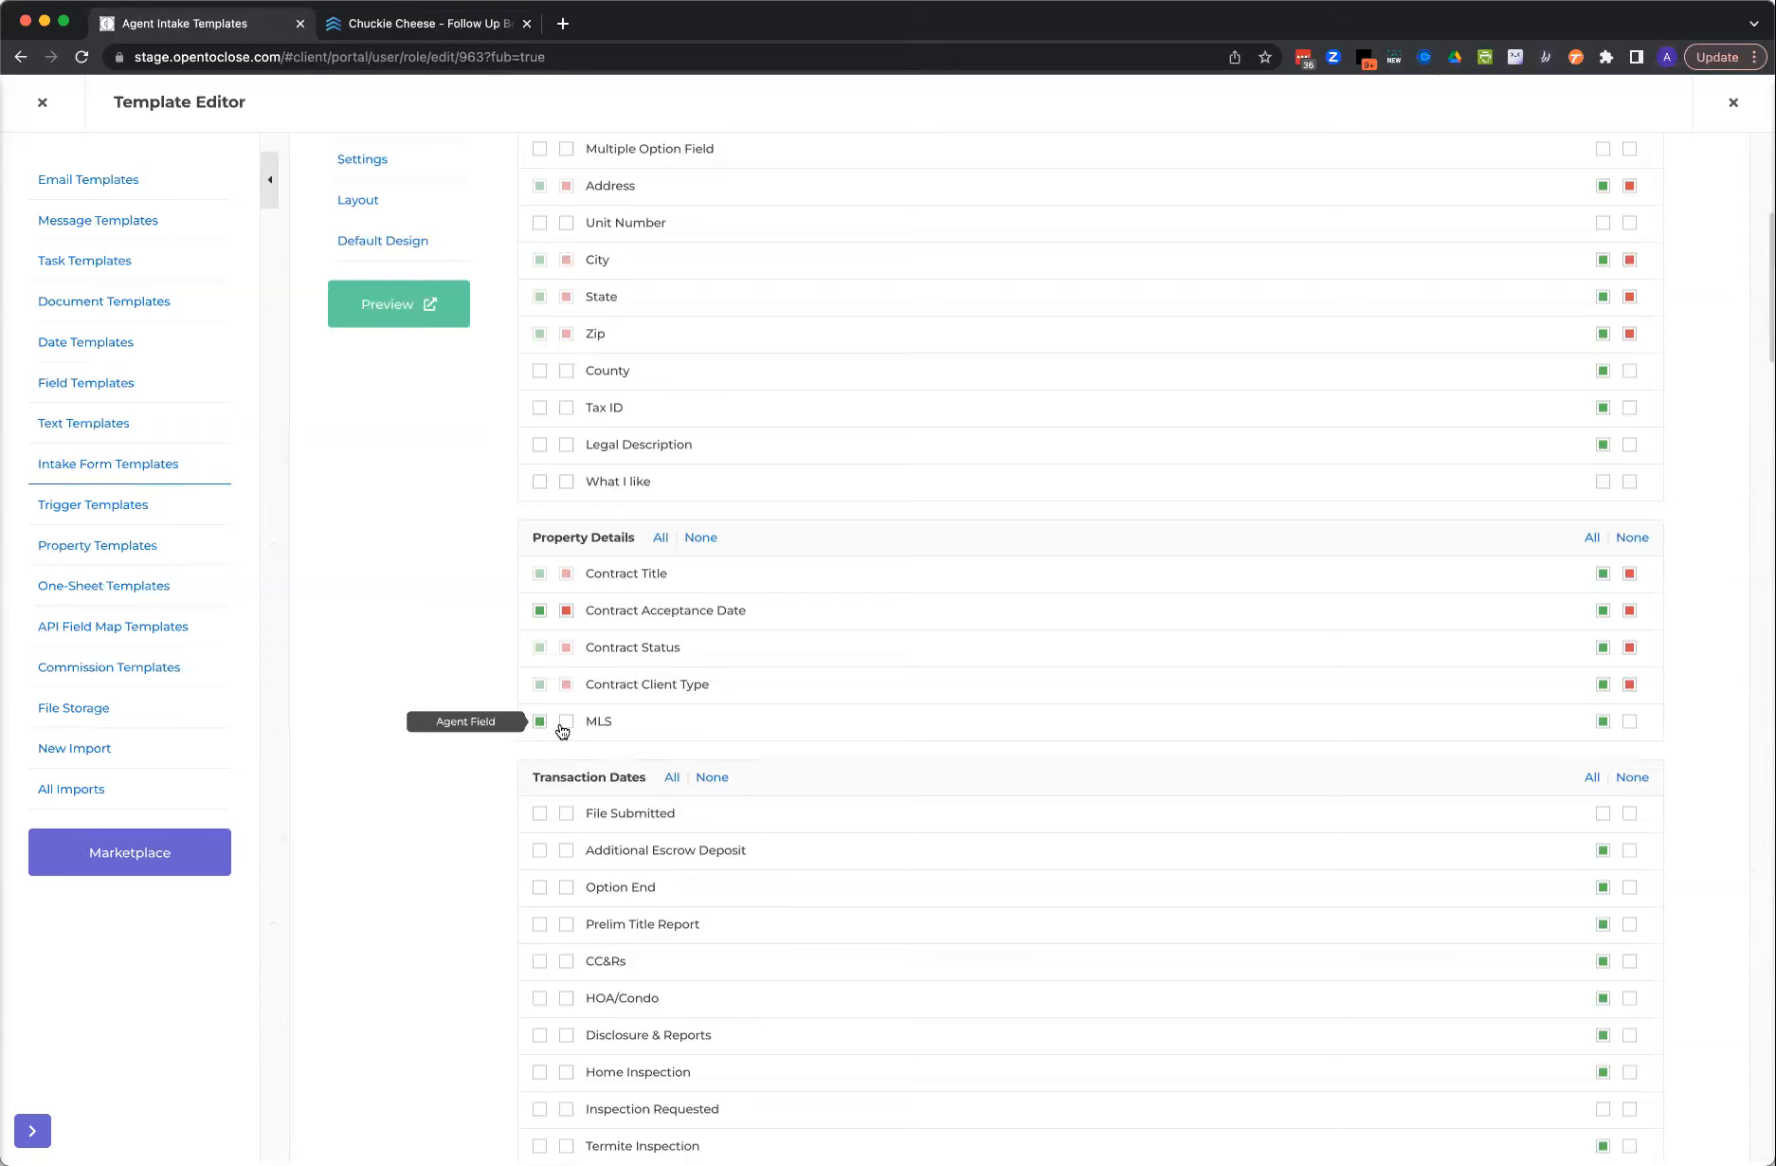
pyautogui.click(565, 723)
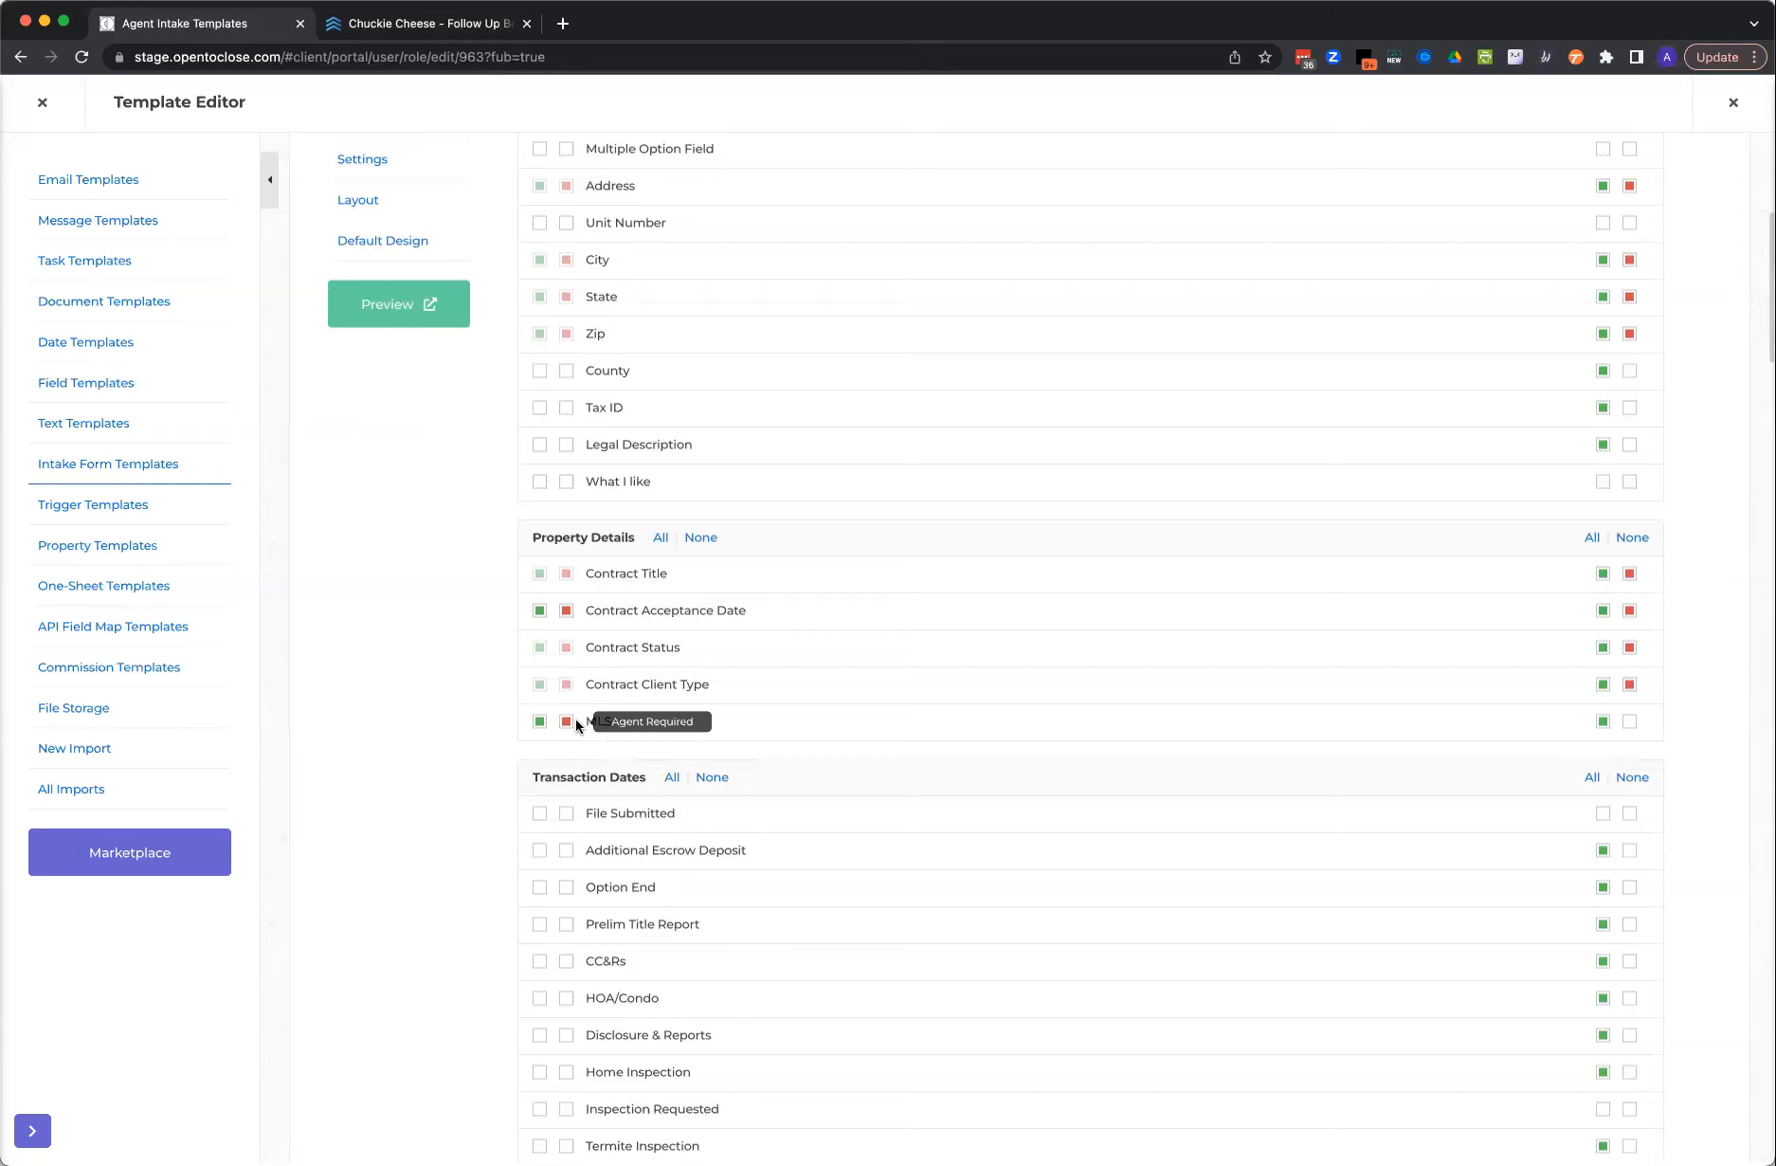
# - Turn off the agent field option for MLS and leave only its agent required option selected
pyautogui.click(566, 725)
pyautogui.click(540, 723)
pyautogui.click(566, 722)
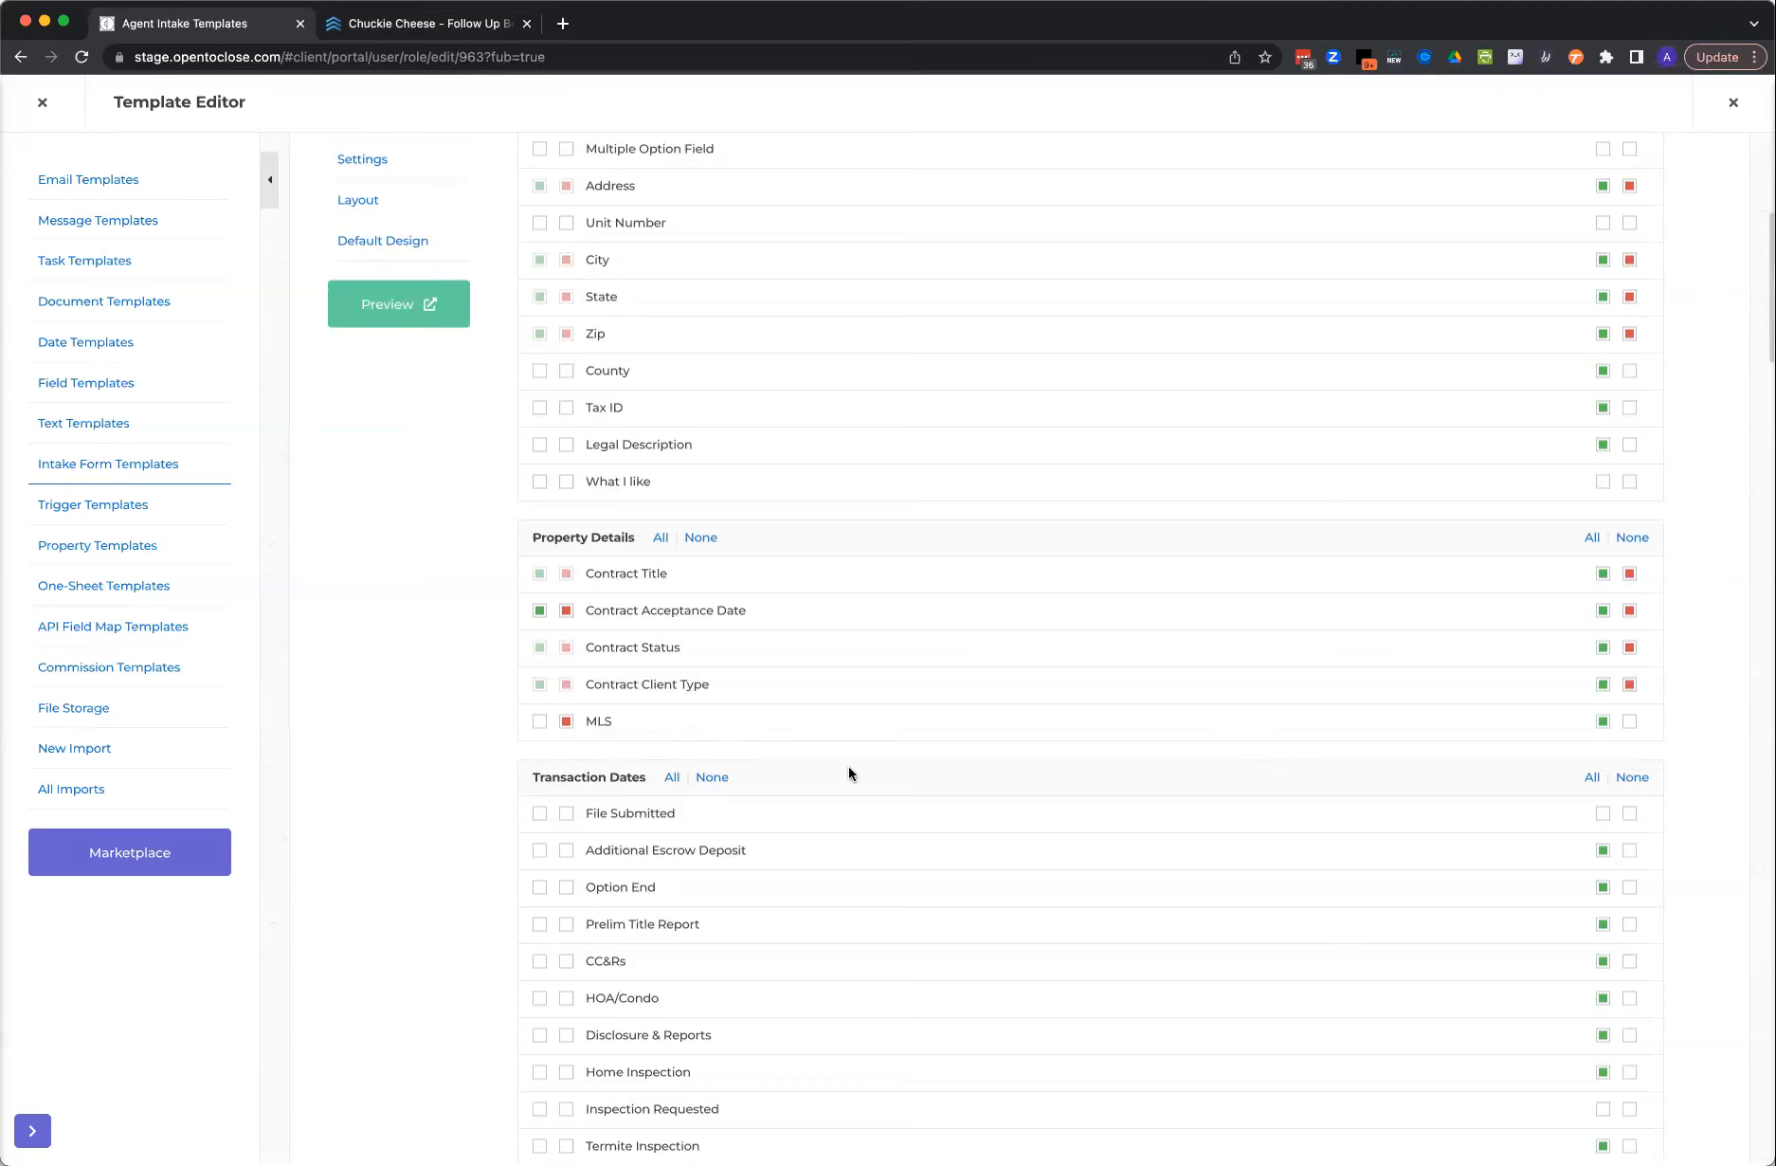
# - Reload the Seller Intake Form template and check which agent options are saved for MLS
pyautogui.scroll(6, 651, 458)
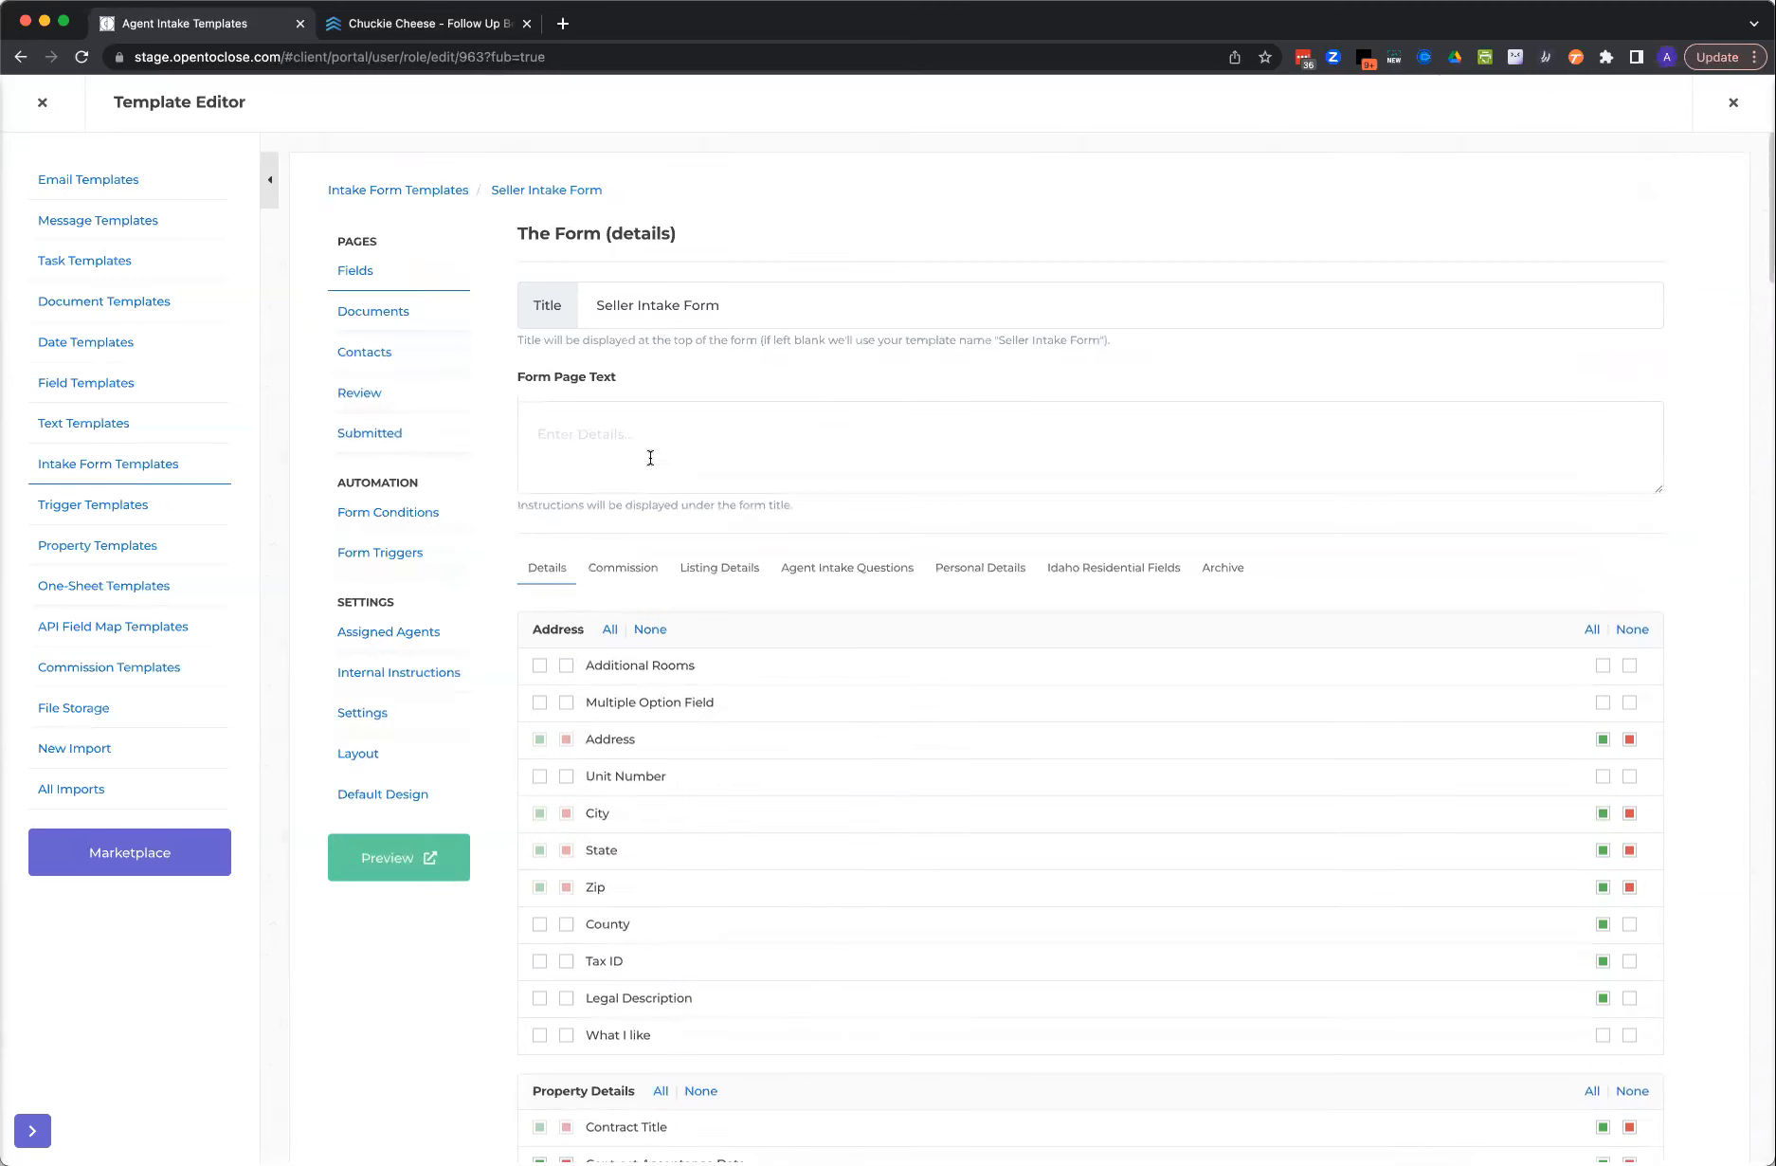
pyautogui.click(152, 464)
pyautogui.click(623, 652)
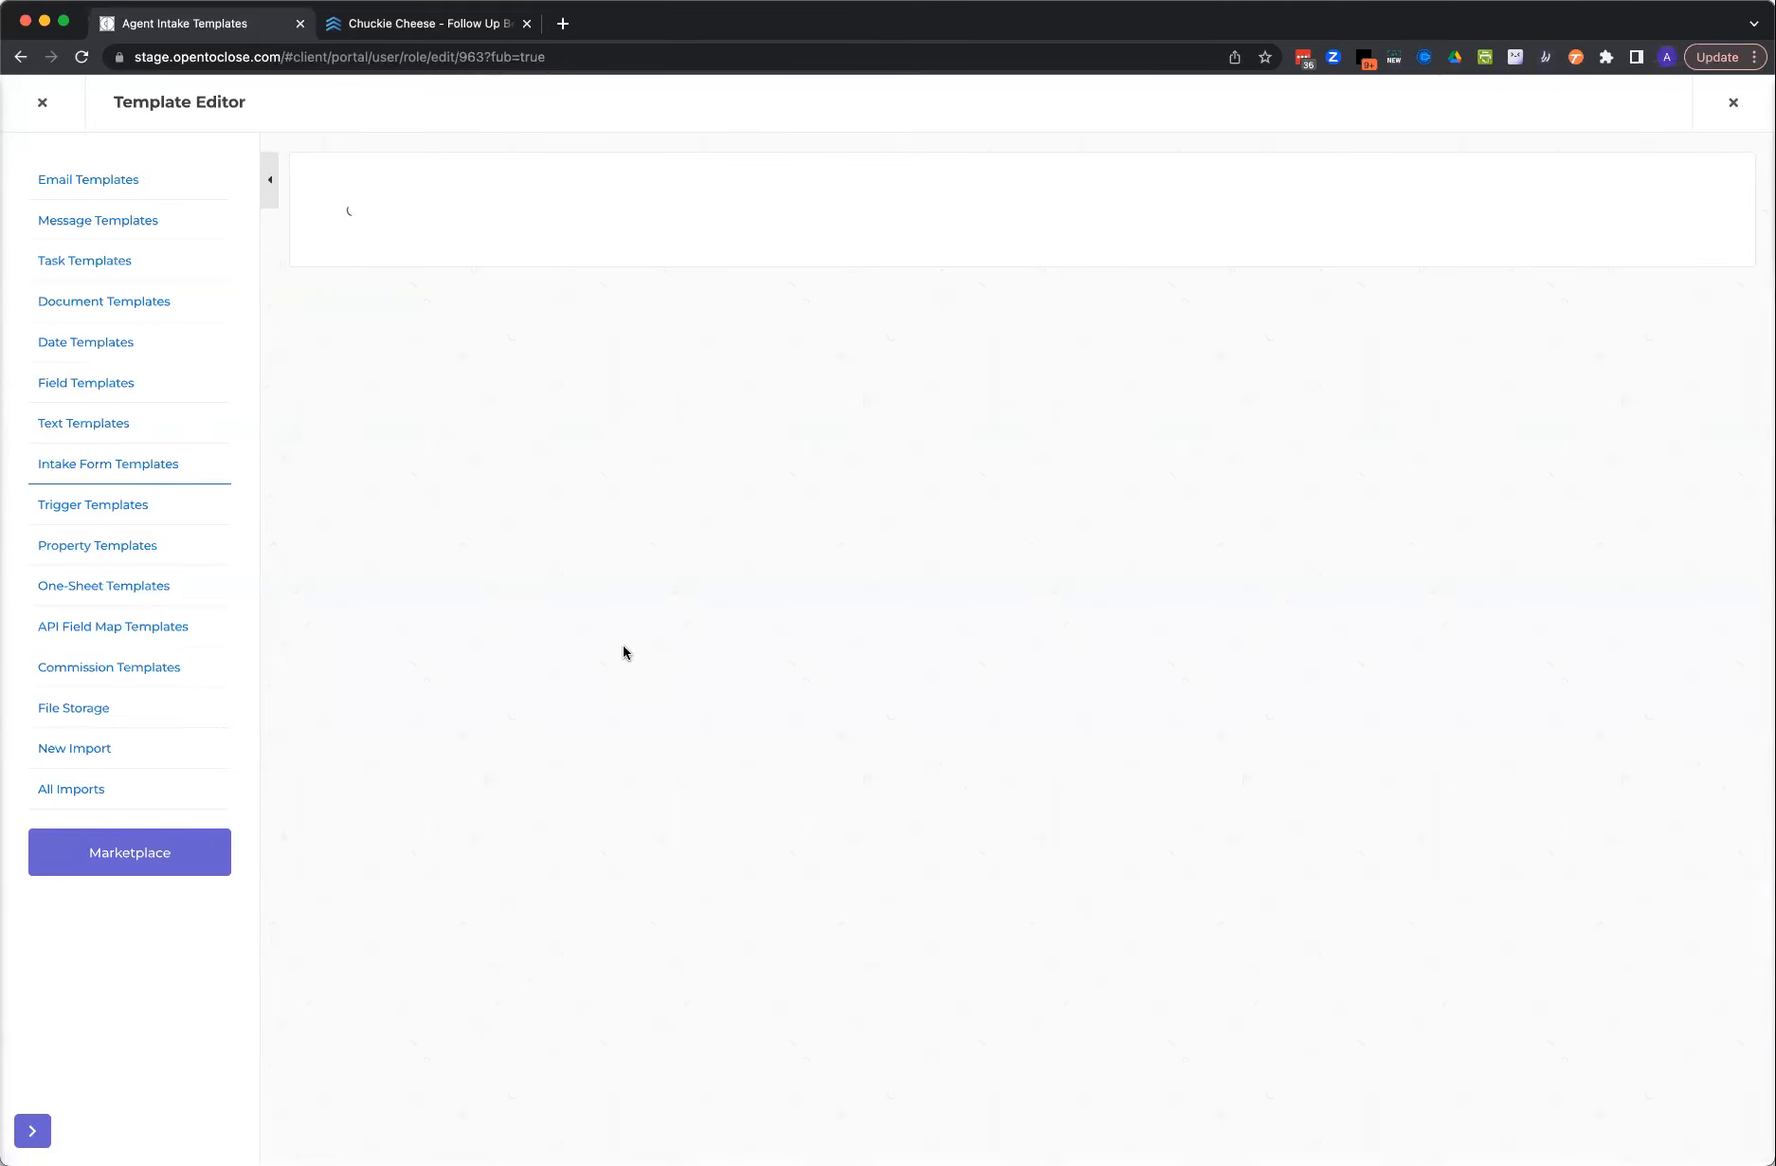
pyautogui.scroll(-7, 644, 649)
pyautogui.scroll(2, 616, 642)
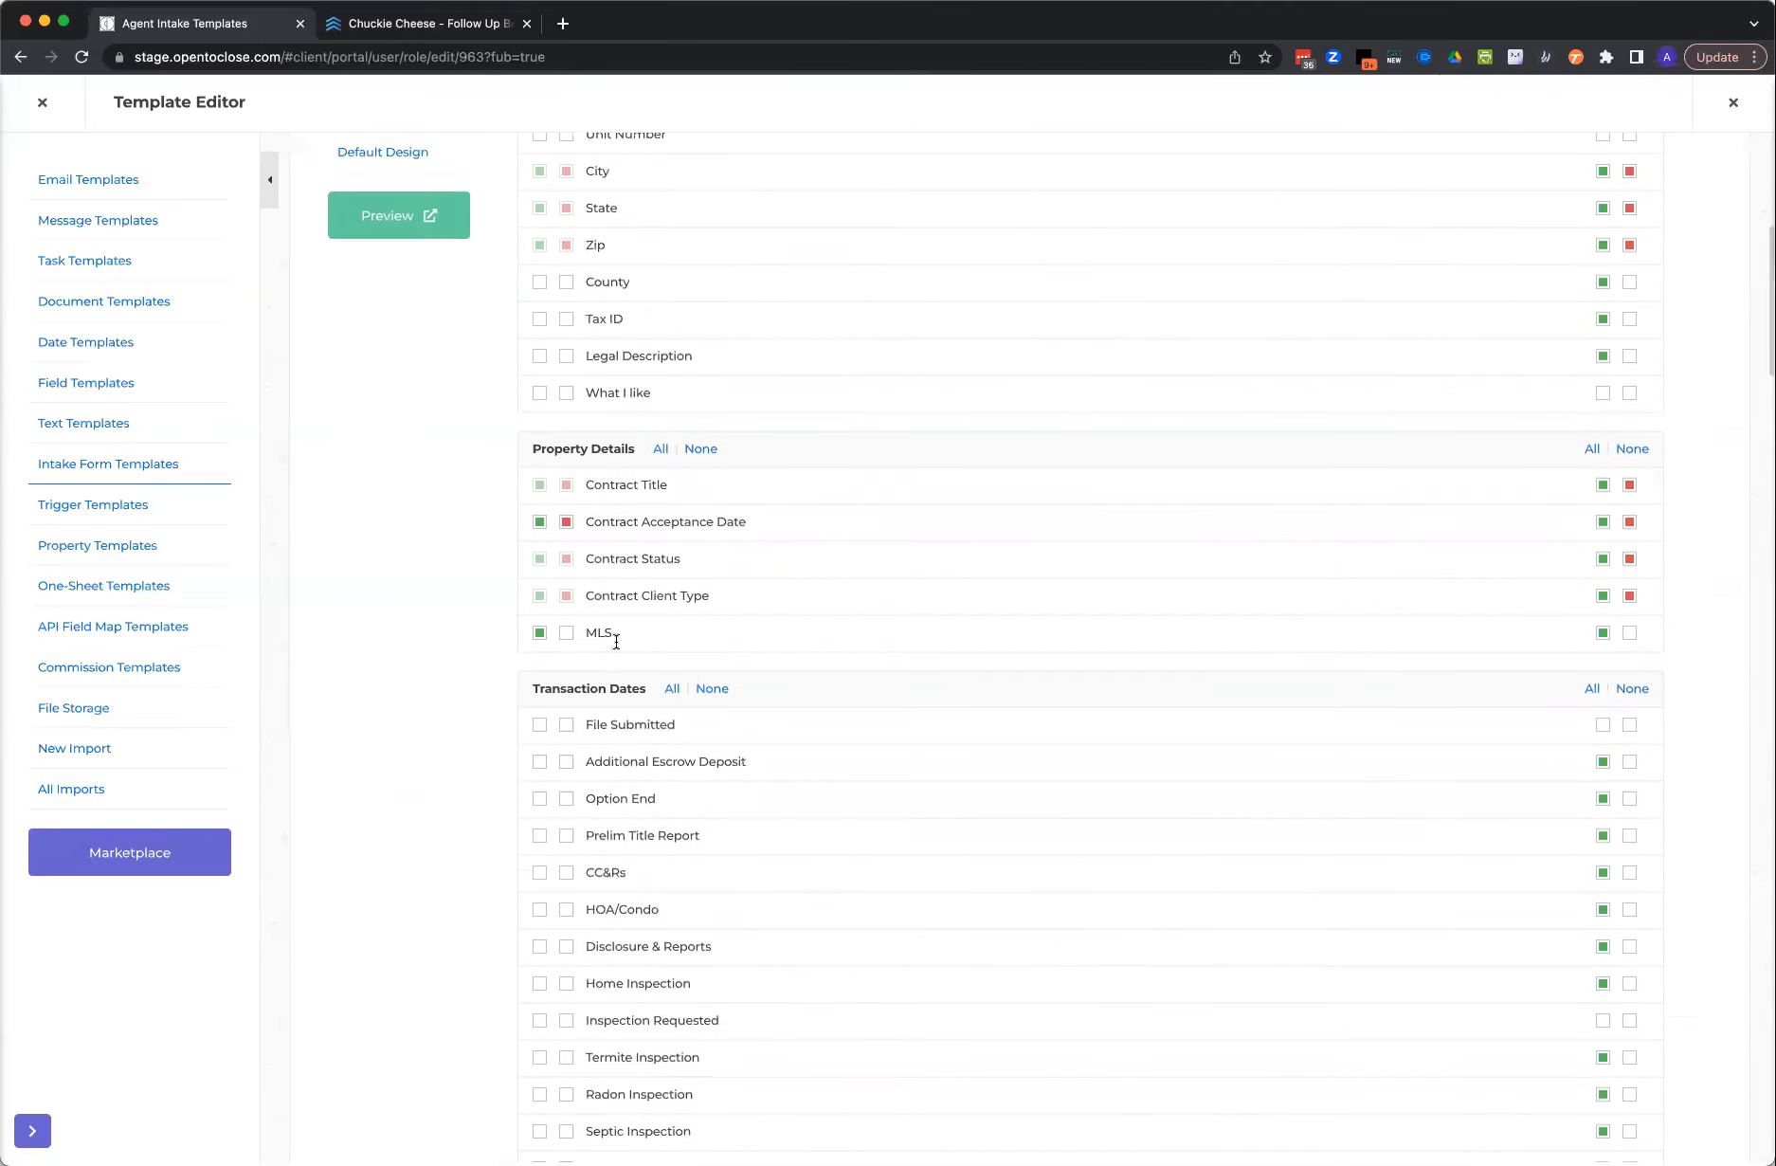
# - Turn off the agent field option for MLS in the template's Property Details section
pyautogui.click(540, 633)
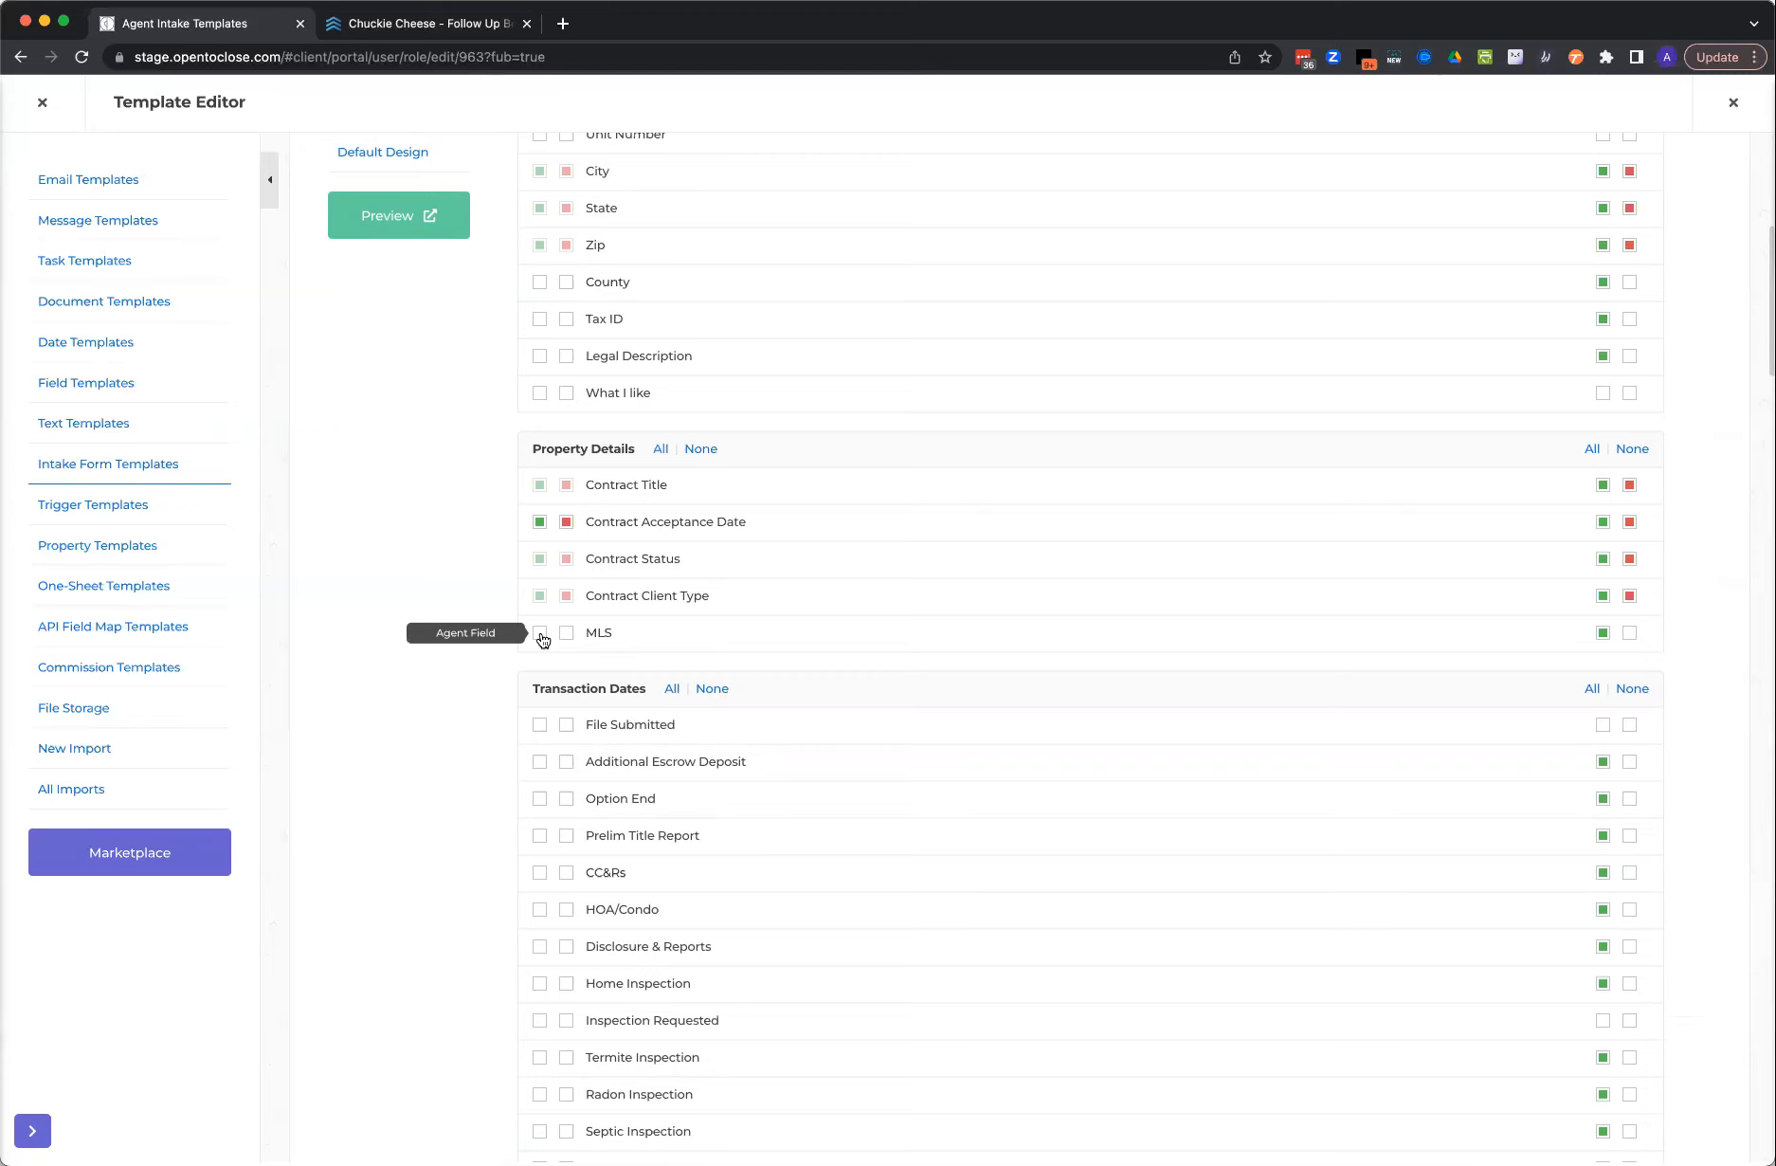
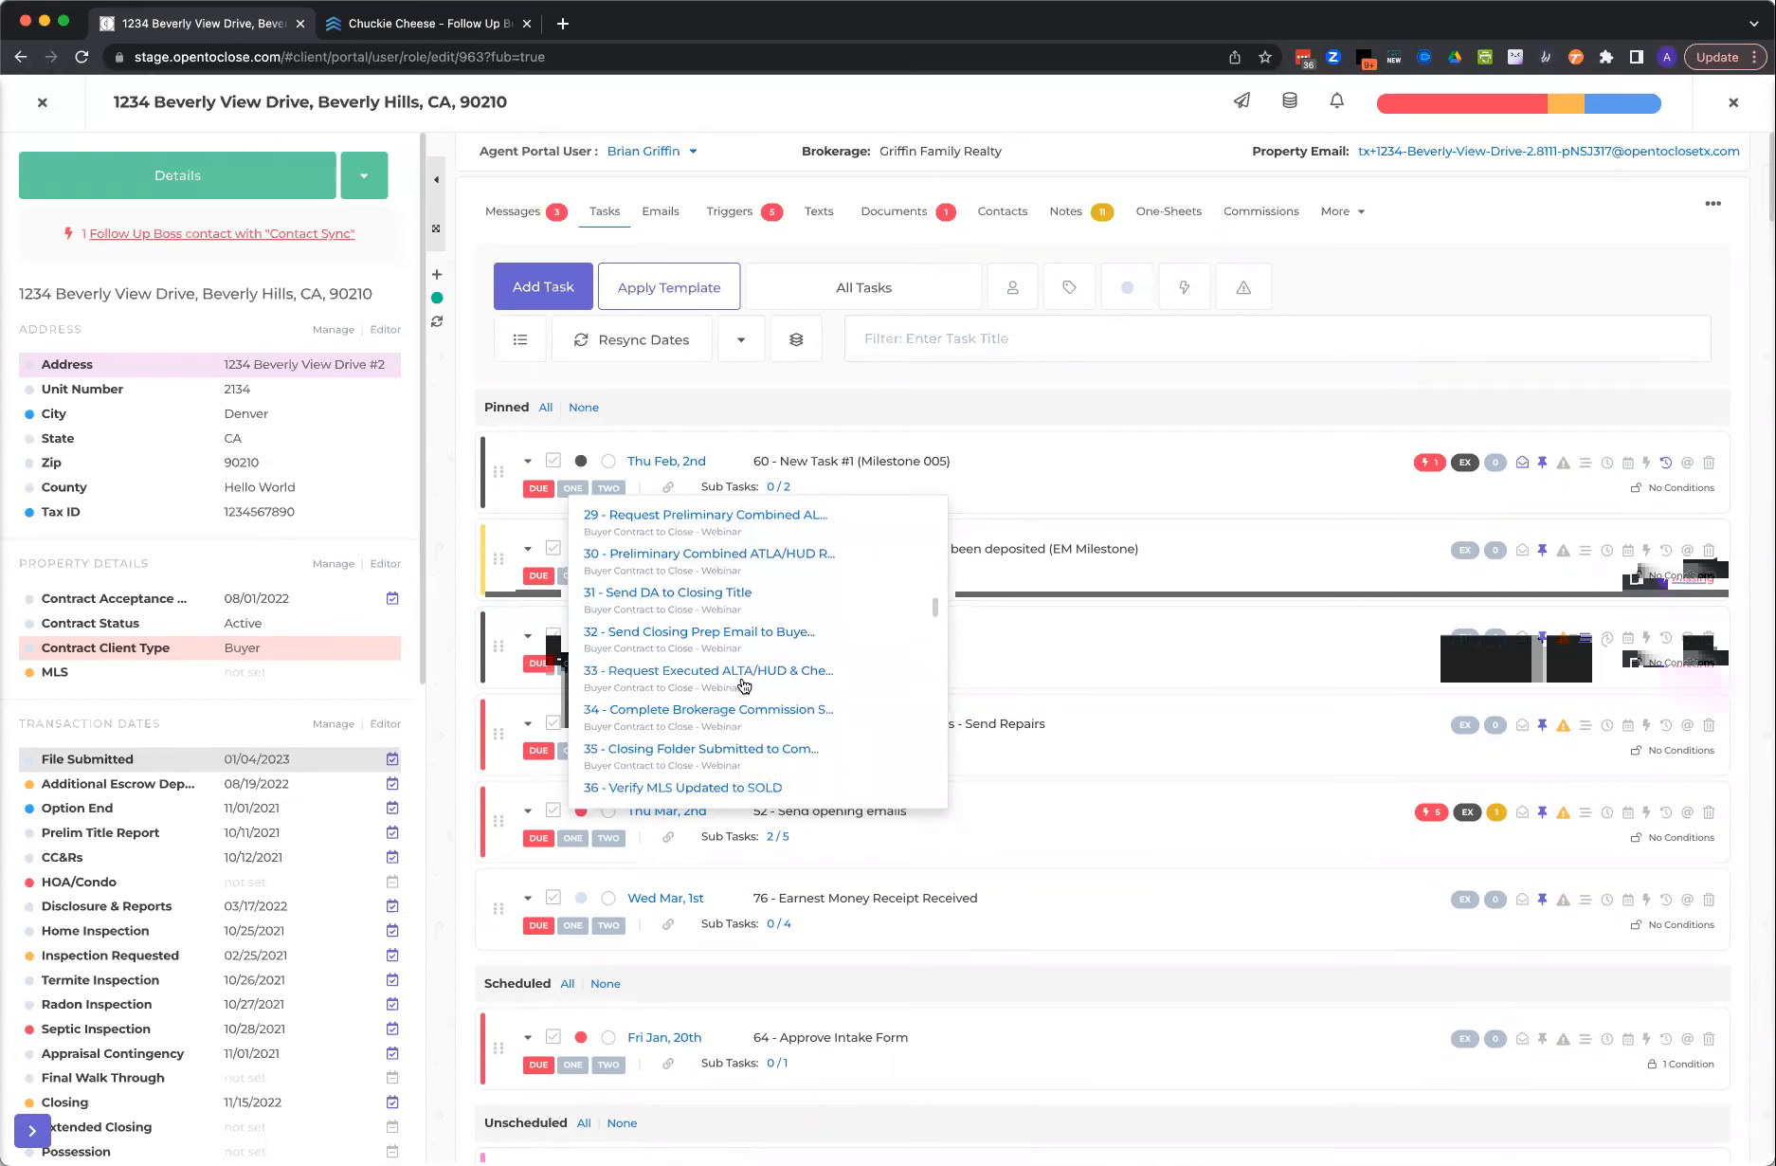
# - Make task 60 - New Task #1 contingent on task 50 - Confirm earnest money has been deposited, and complete task 50
pyautogui.scroll(-2, 744, 684)
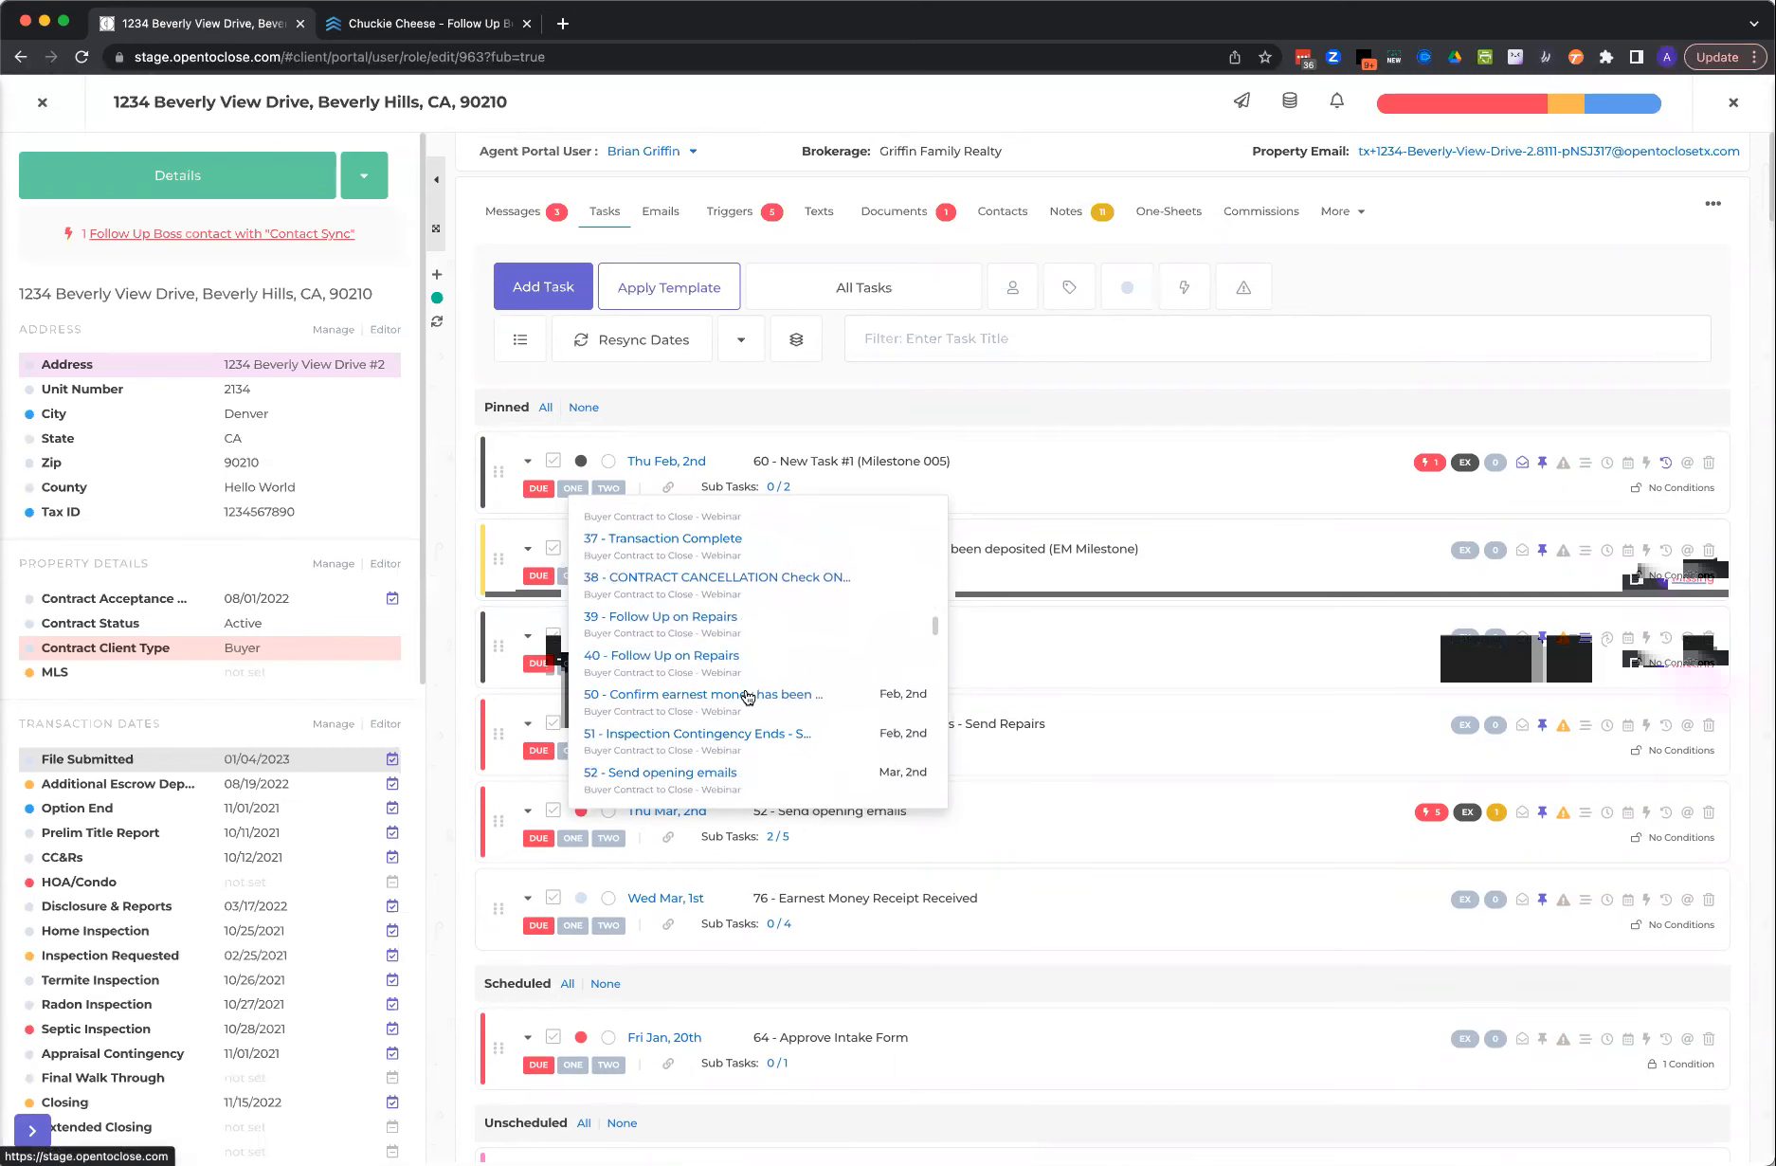
pyautogui.click(748, 695)
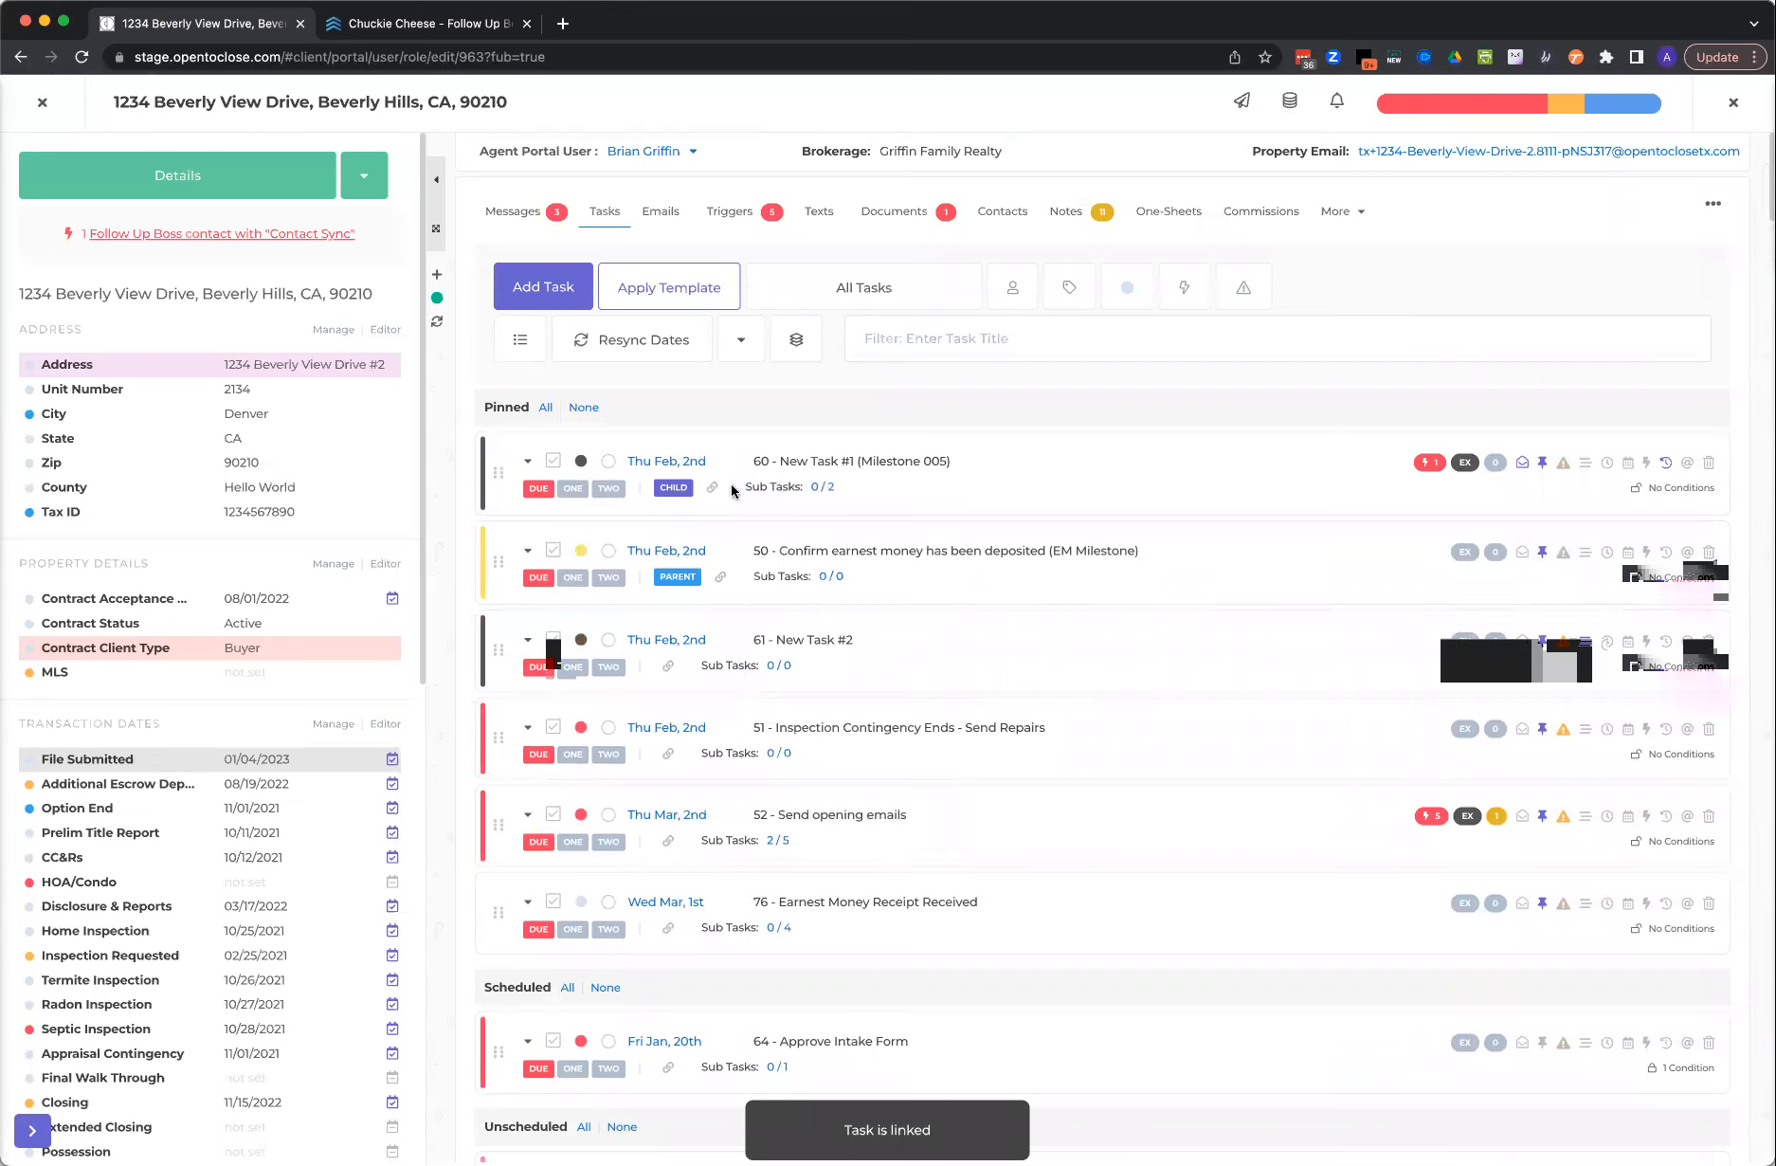
pyautogui.click(554, 552)
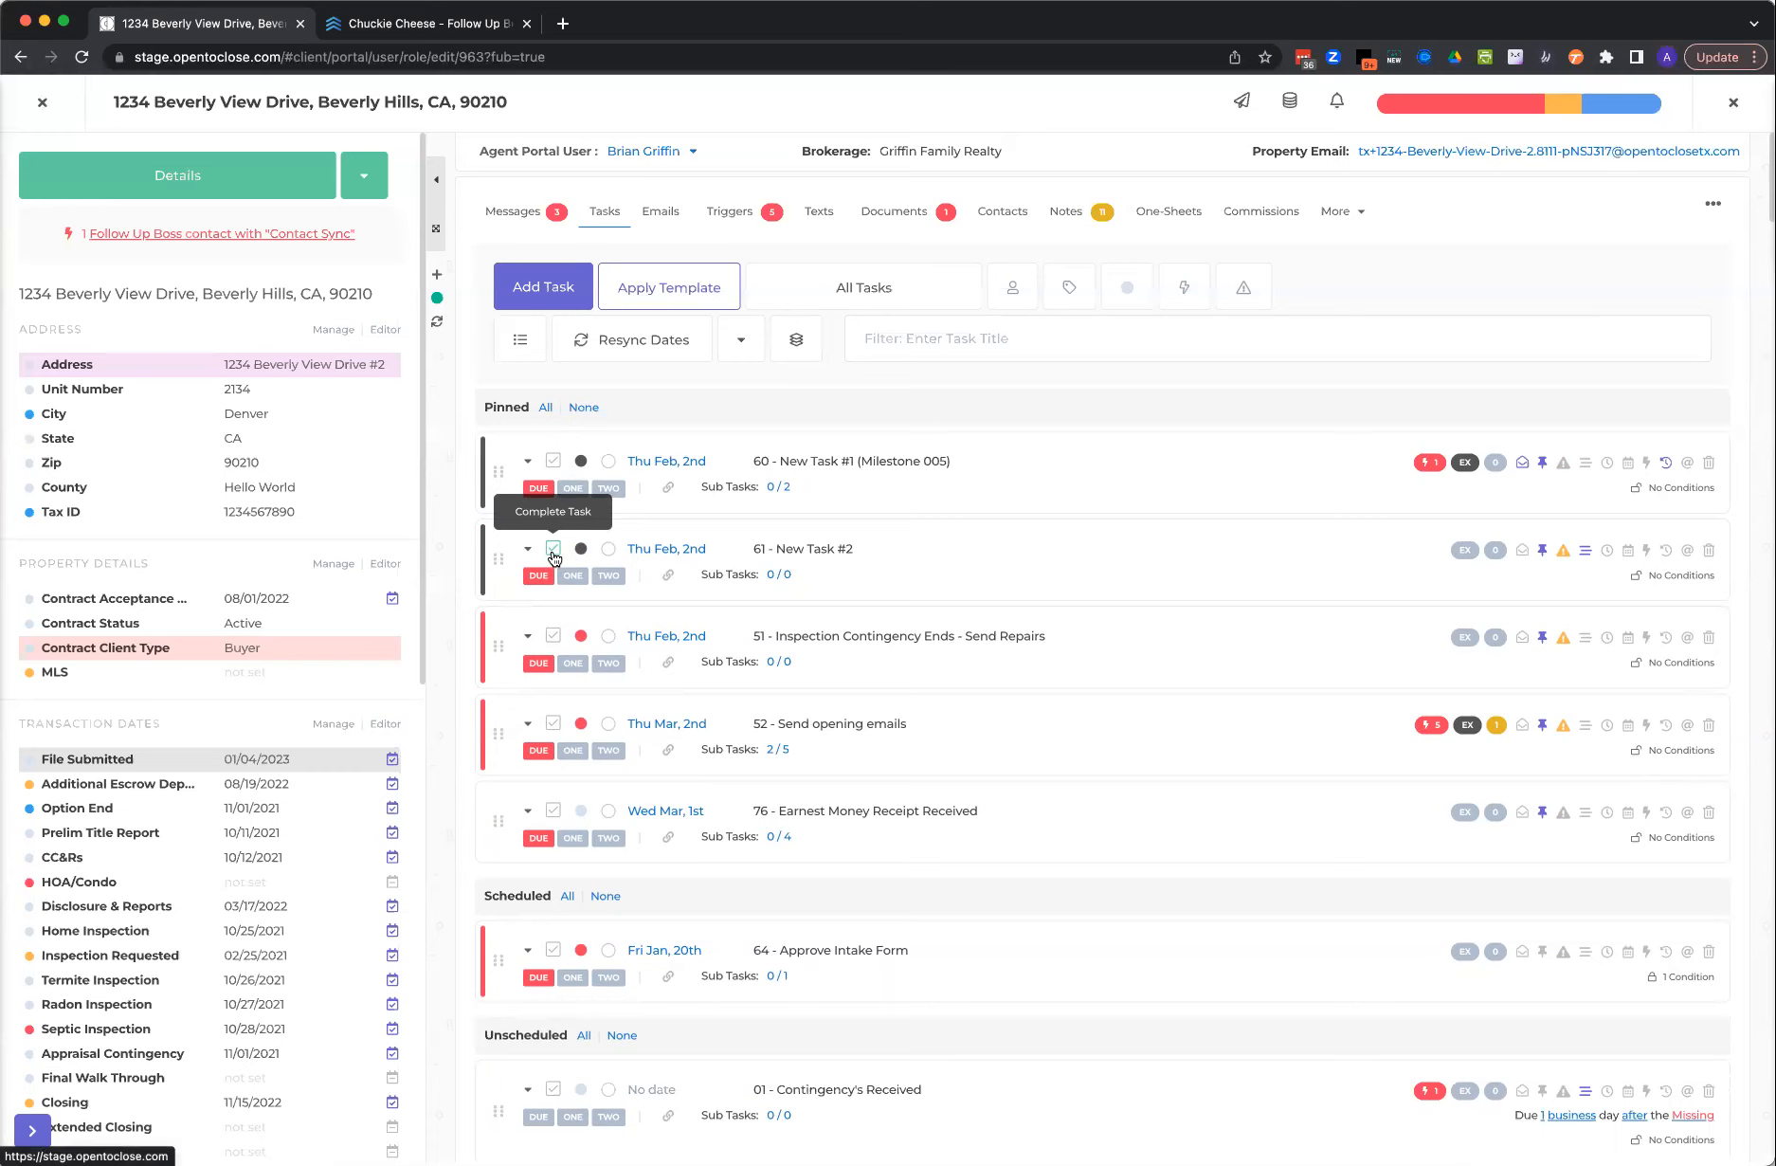
# - Unlink task 60 from task 50, make it contingent on 61 - New Task #2 instead, and try to complete task 60
pyautogui.click(669, 489)
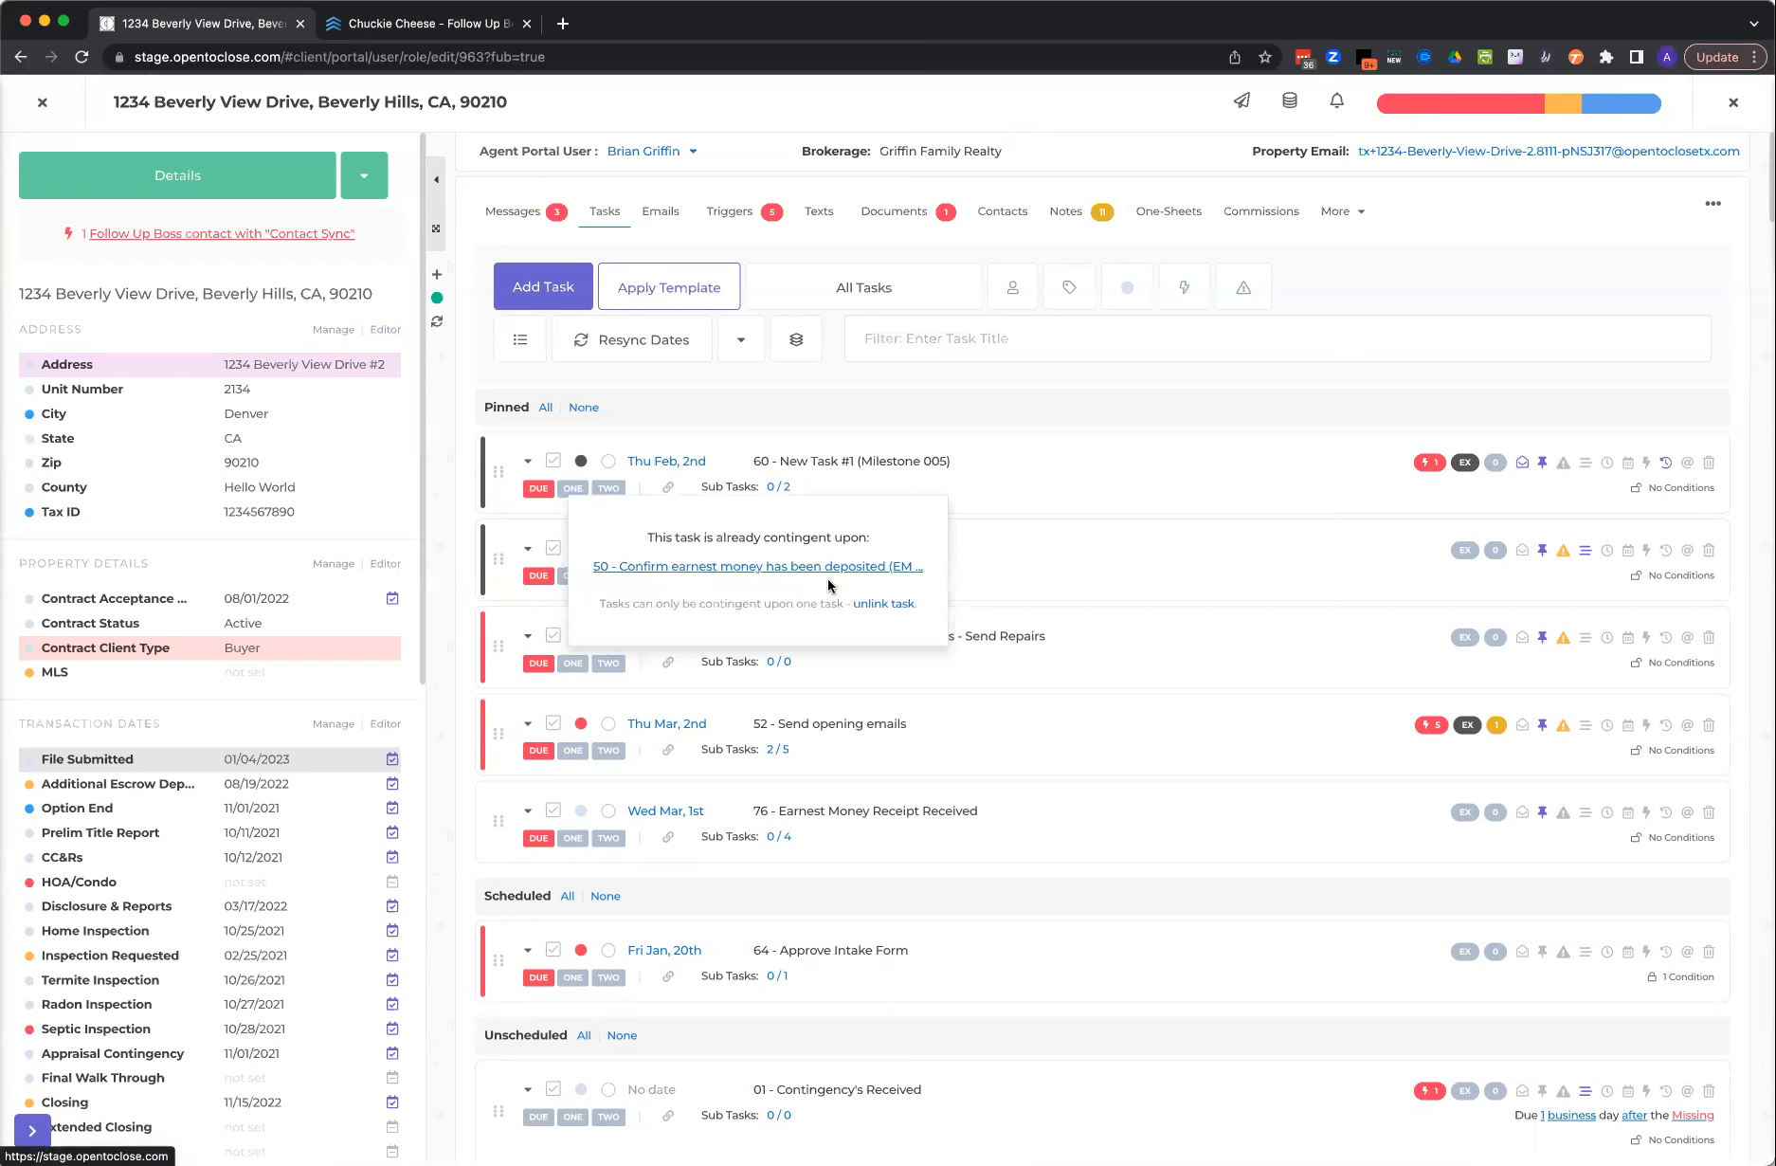
pyautogui.click(882, 604)
pyautogui.click(669, 488)
pyautogui.scroll(-5, 701, 676)
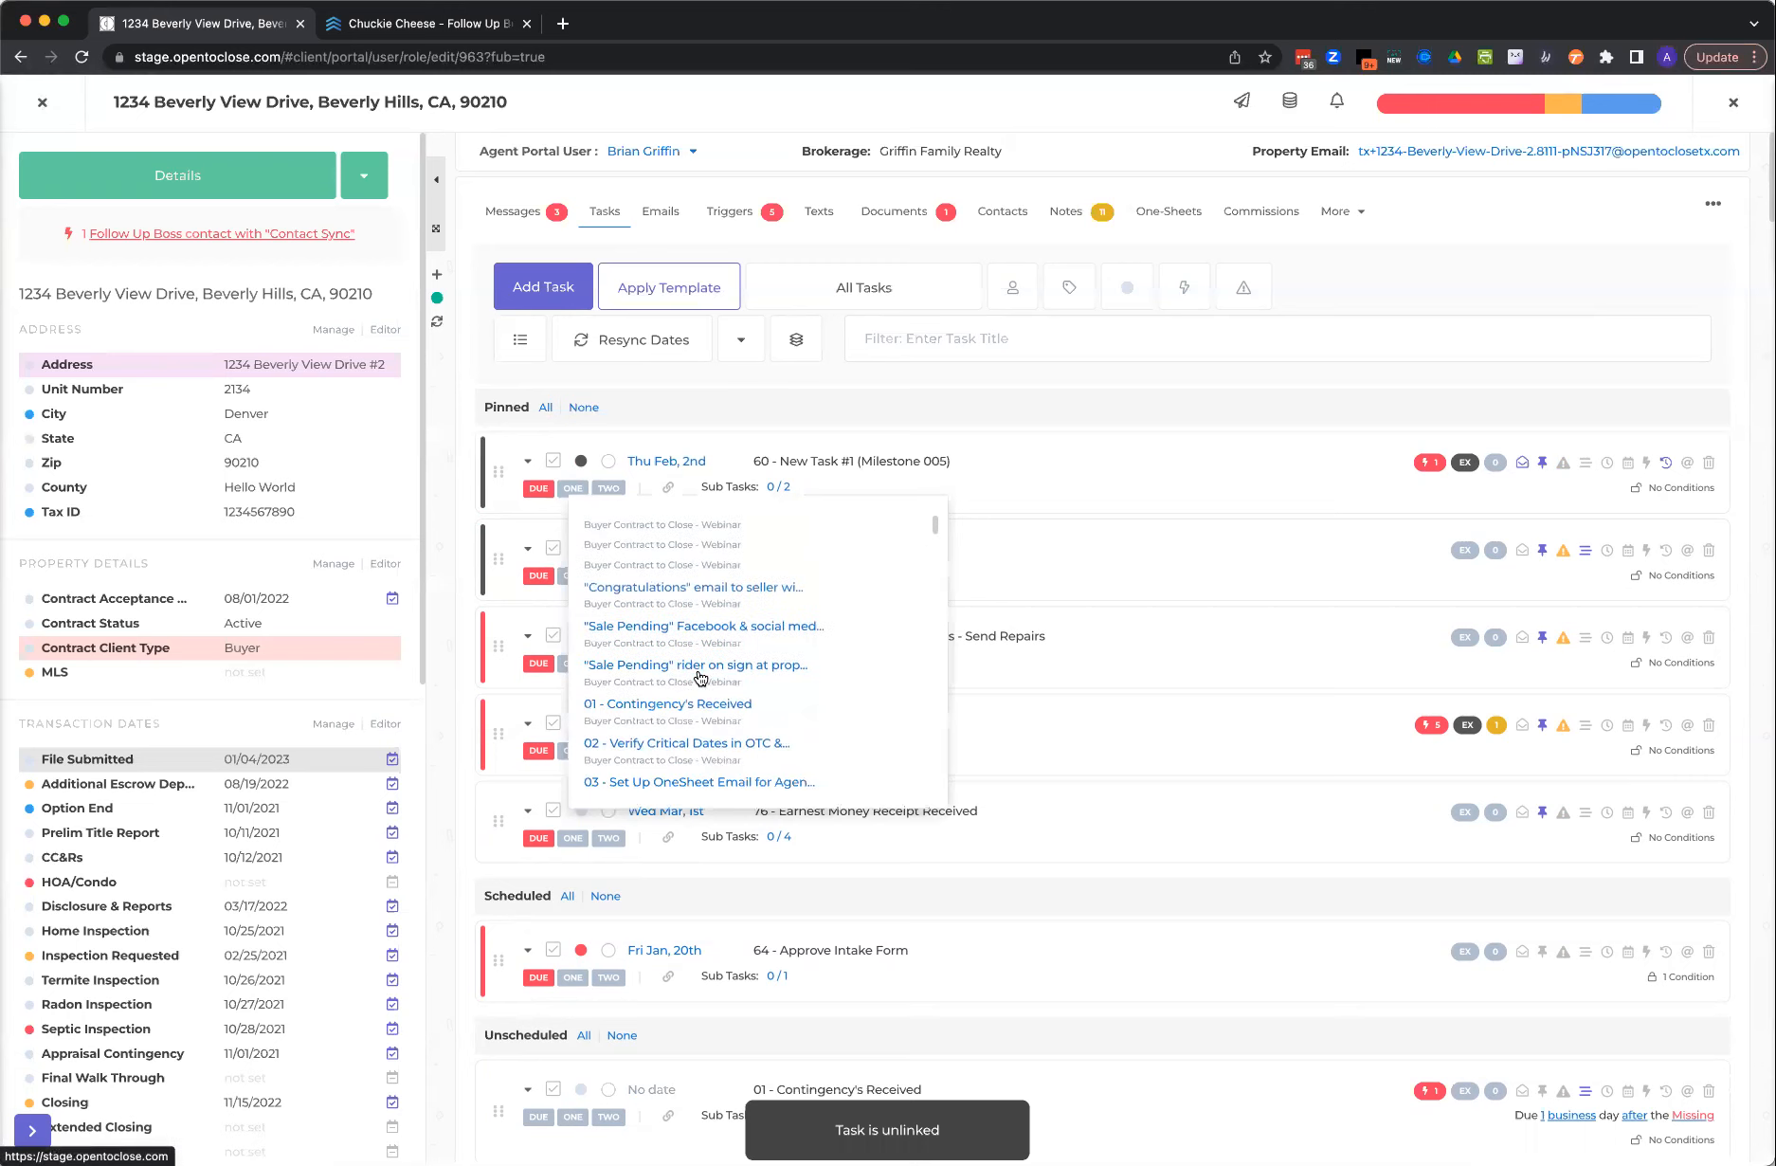
pyautogui.scroll(-5, 699, 676)
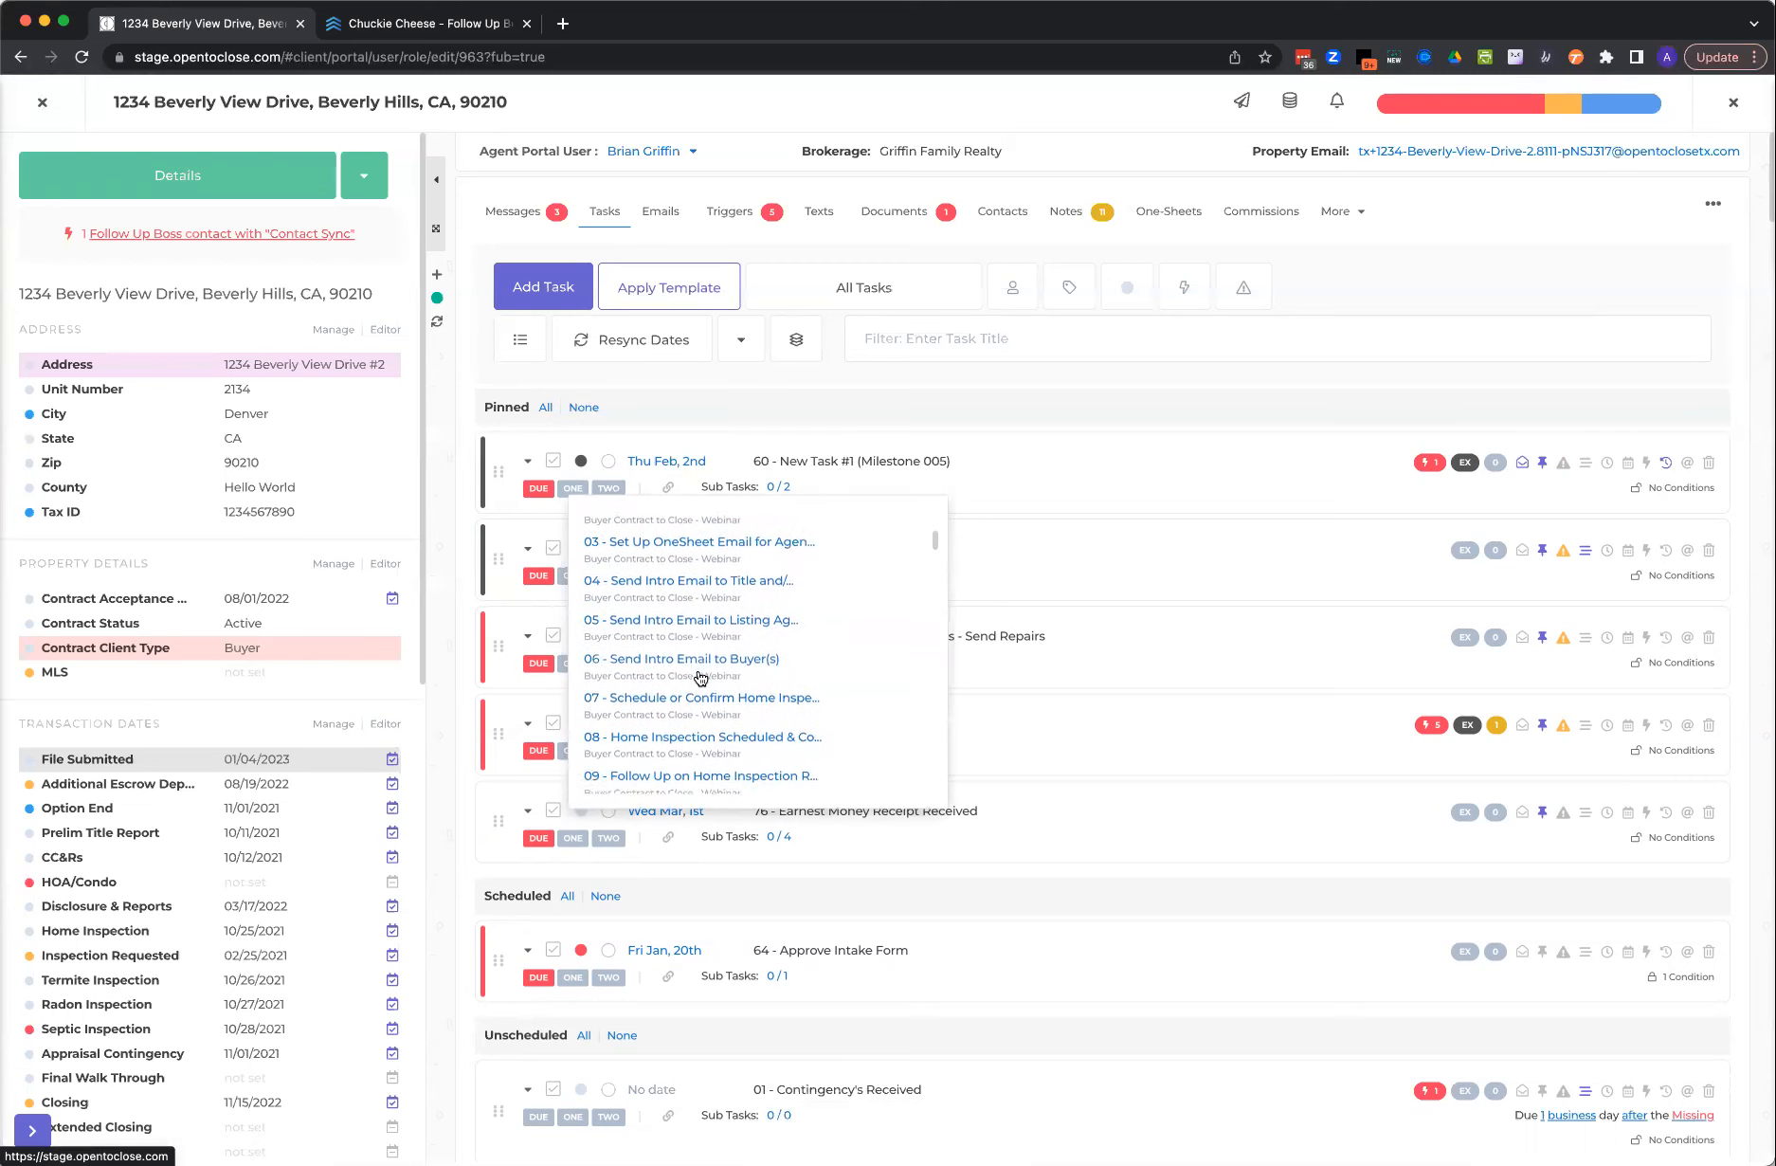
pyautogui.scroll(-5, 700, 676)
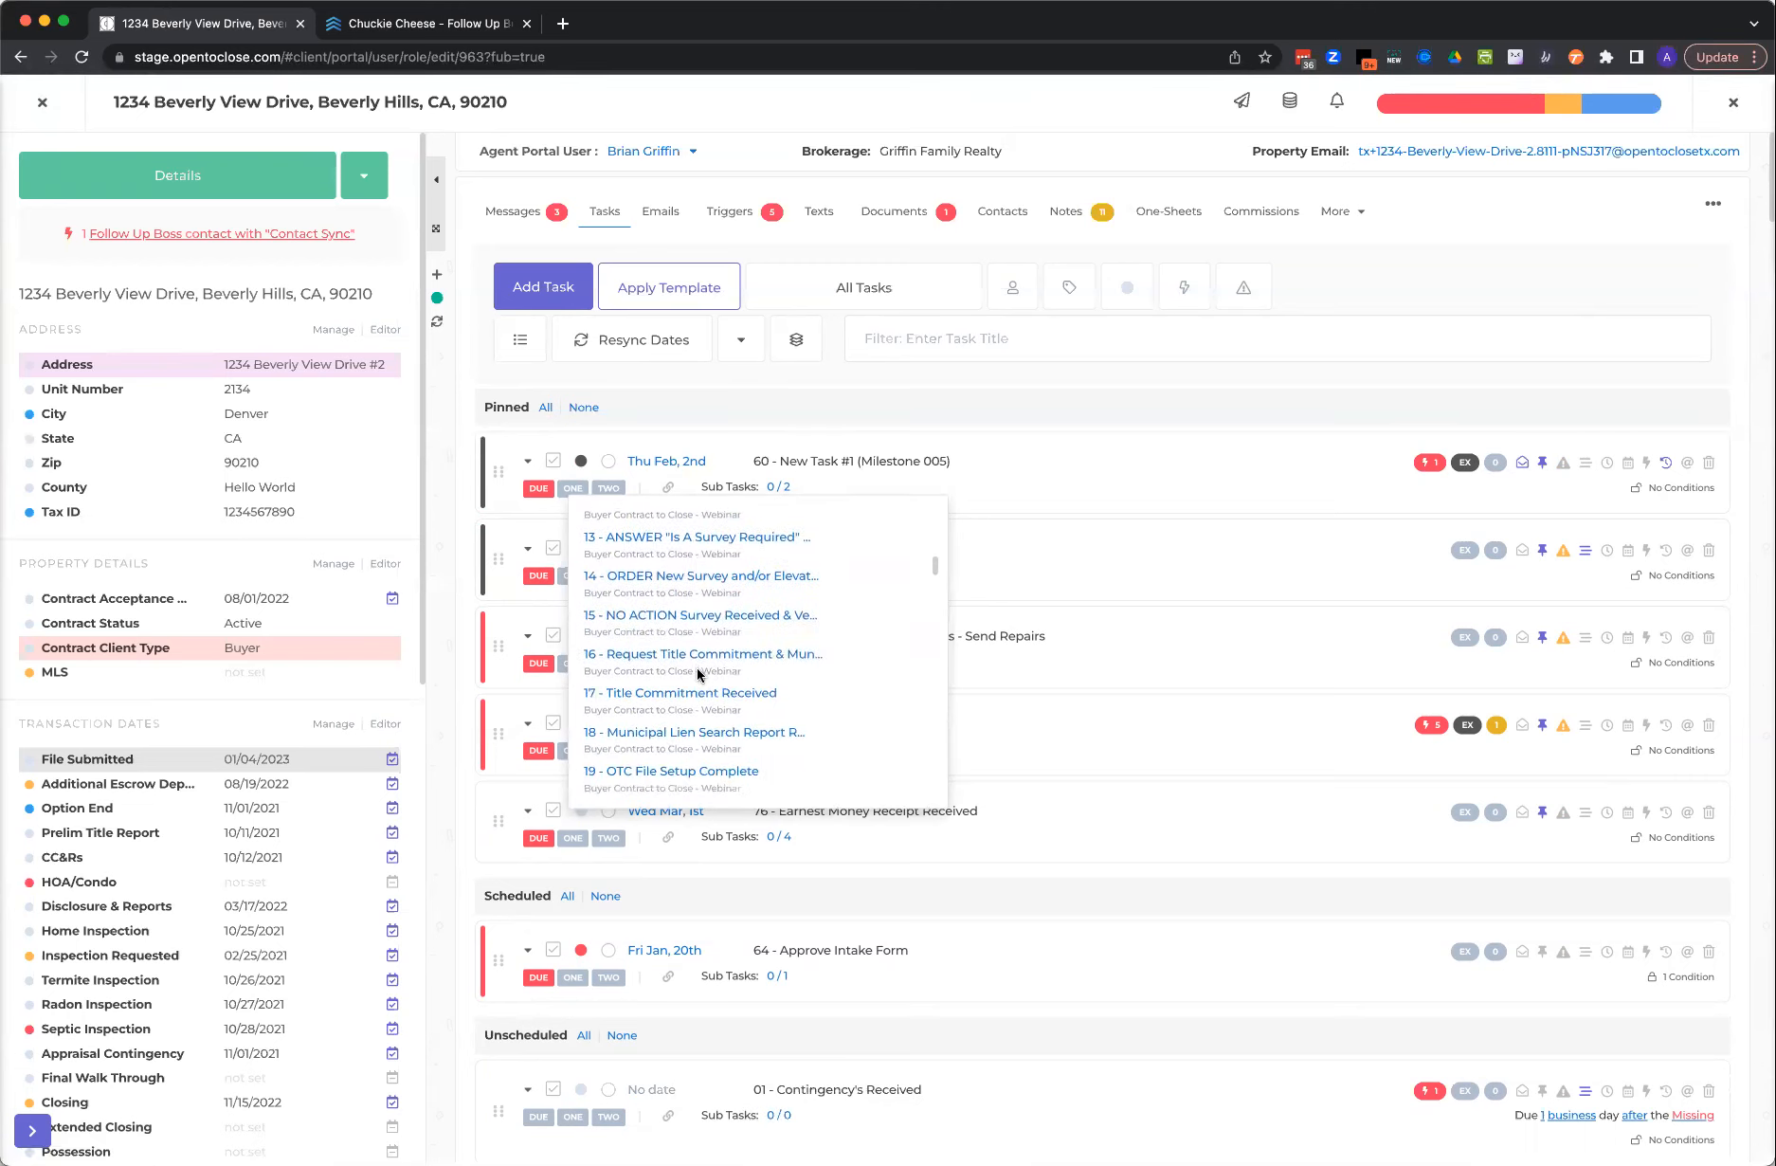
pyautogui.scroll(-5, 698, 670)
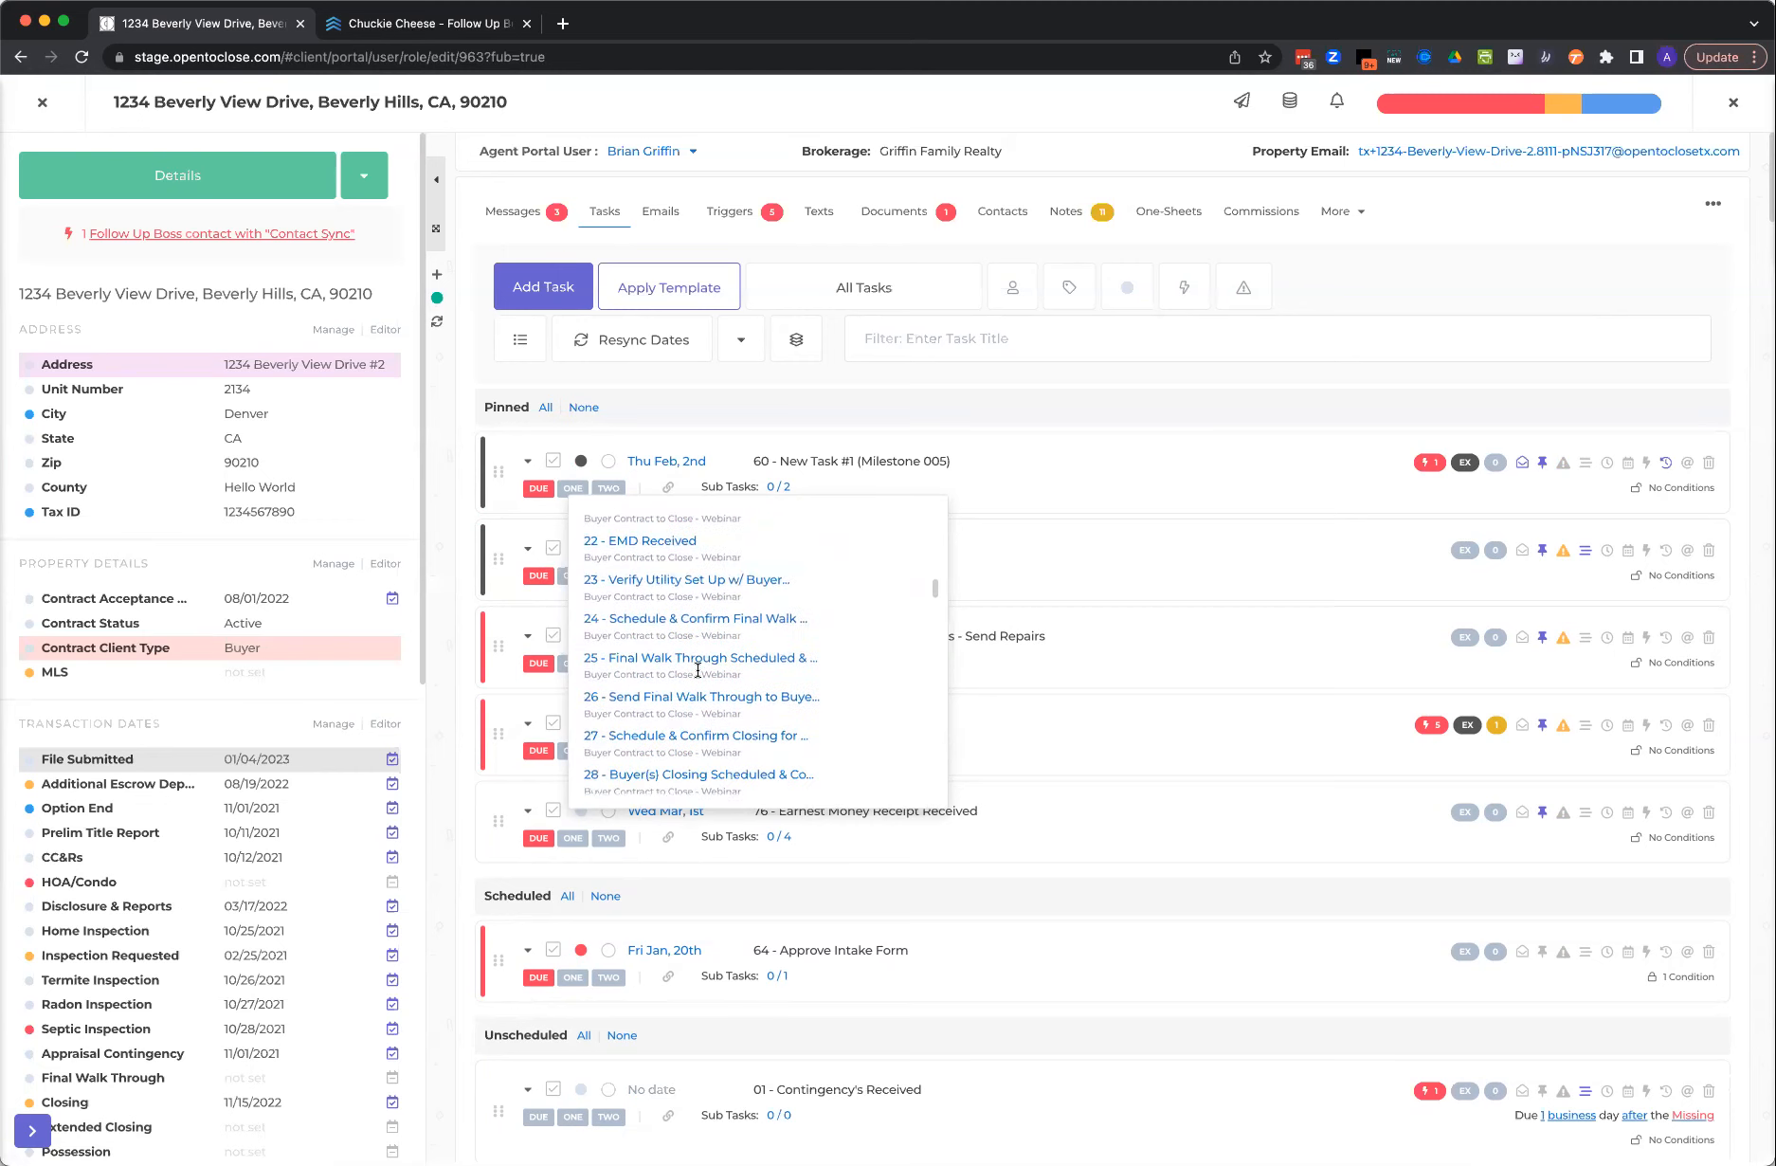
pyautogui.scroll(-5, 697, 670)
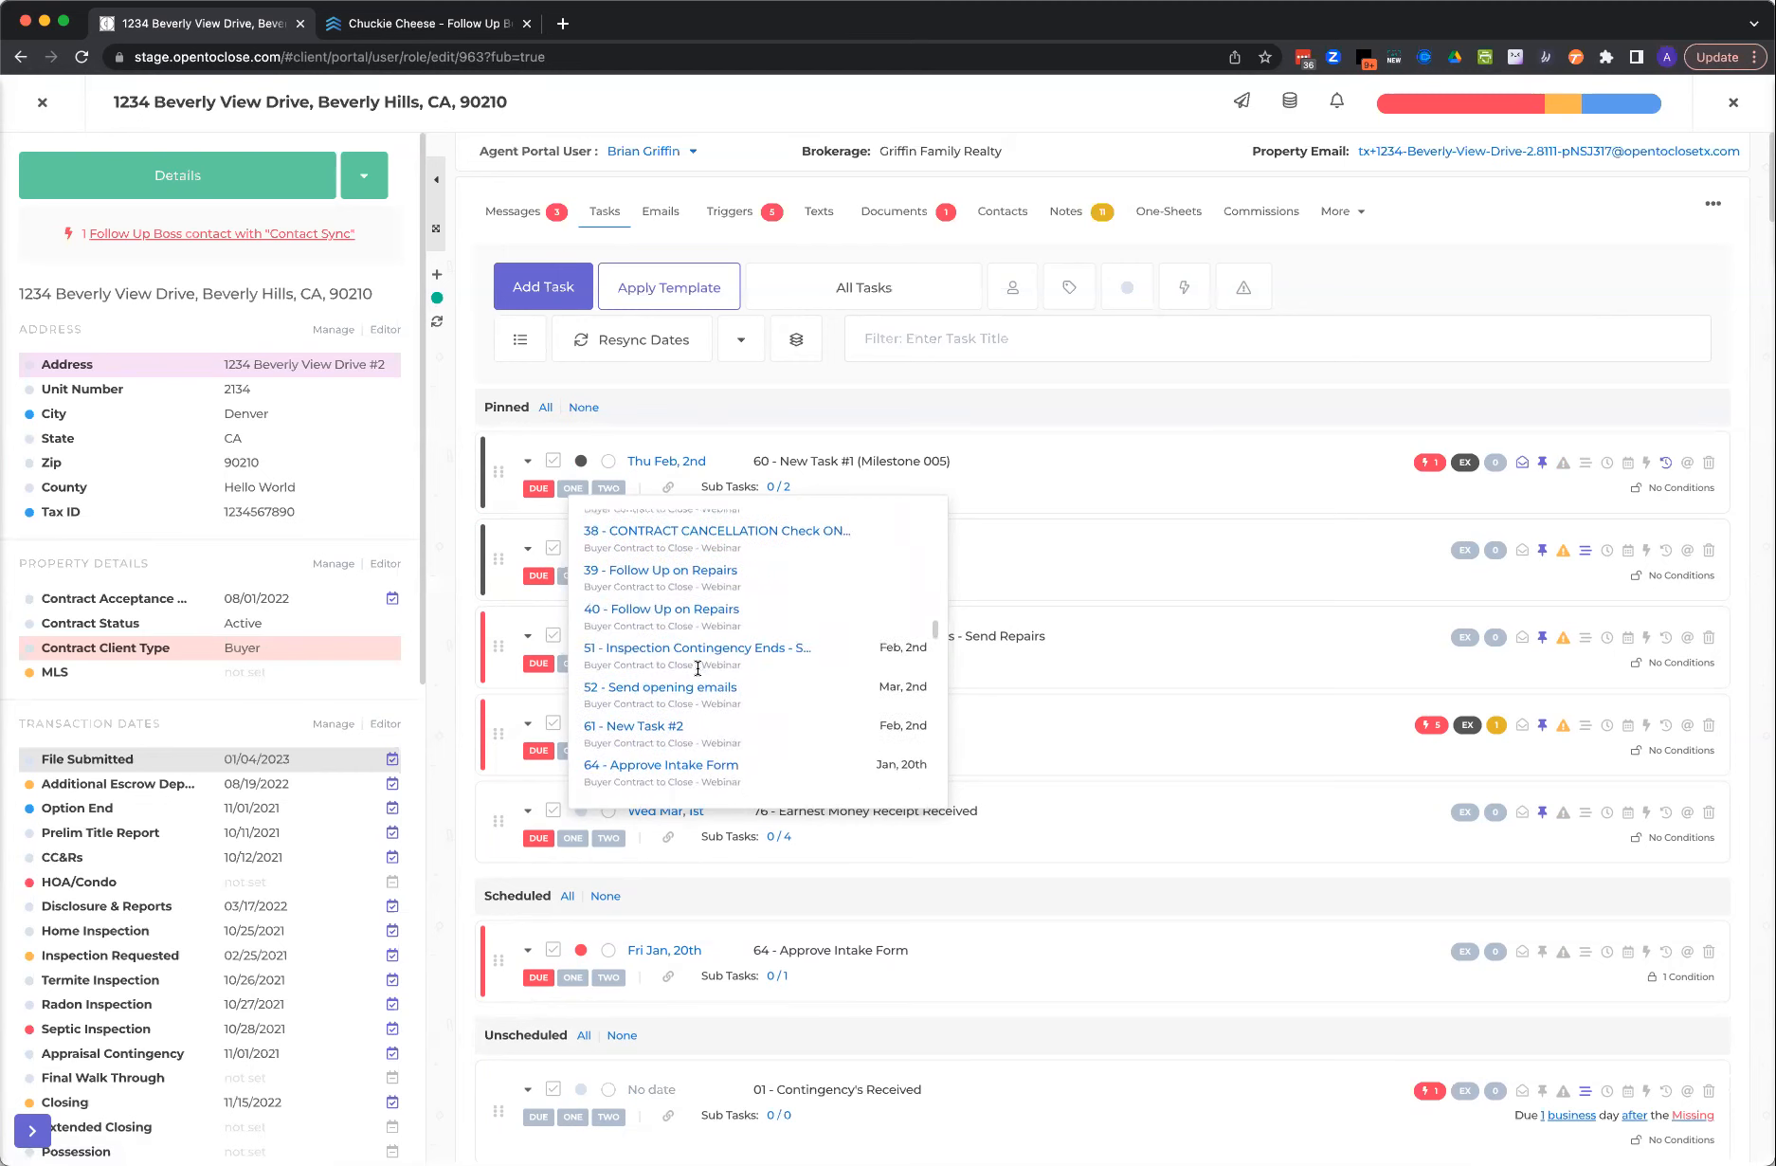
pyautogui.click(667, 726)
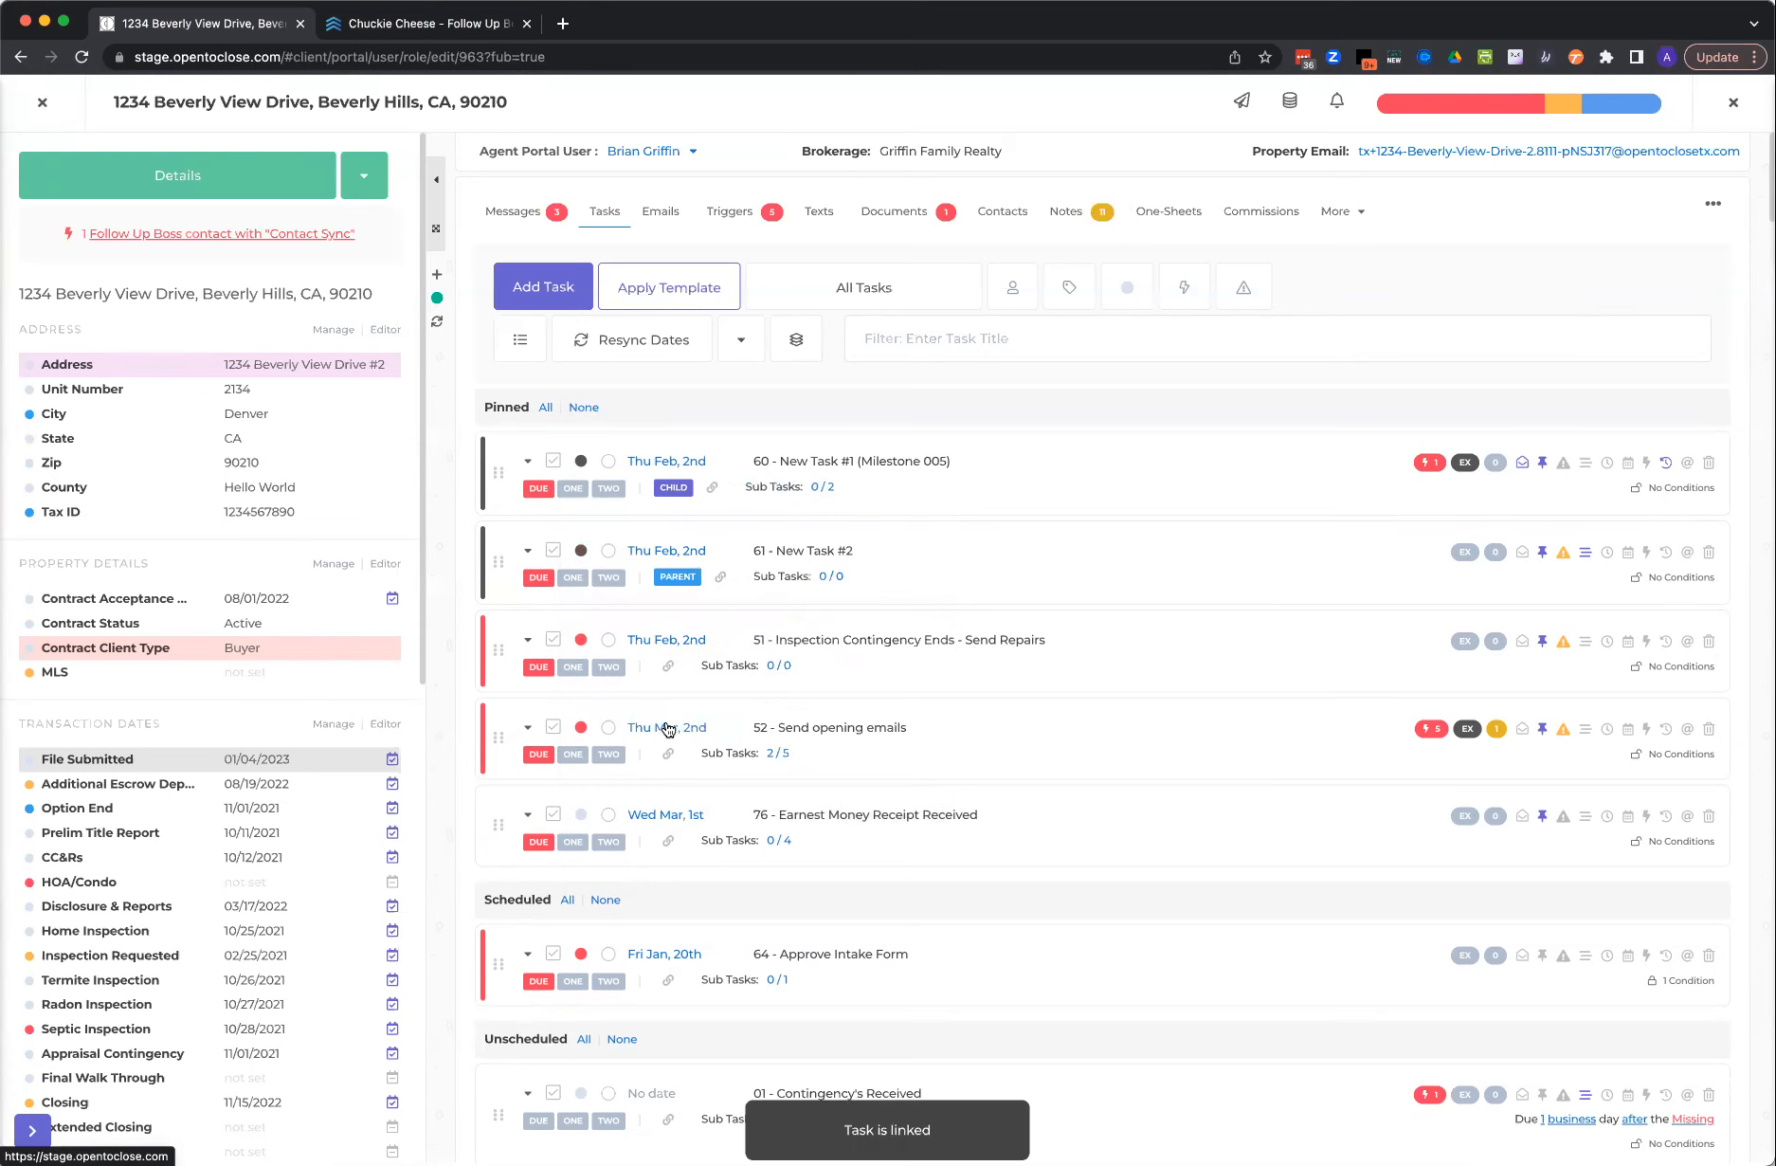
pyautogui.click(554, 464)
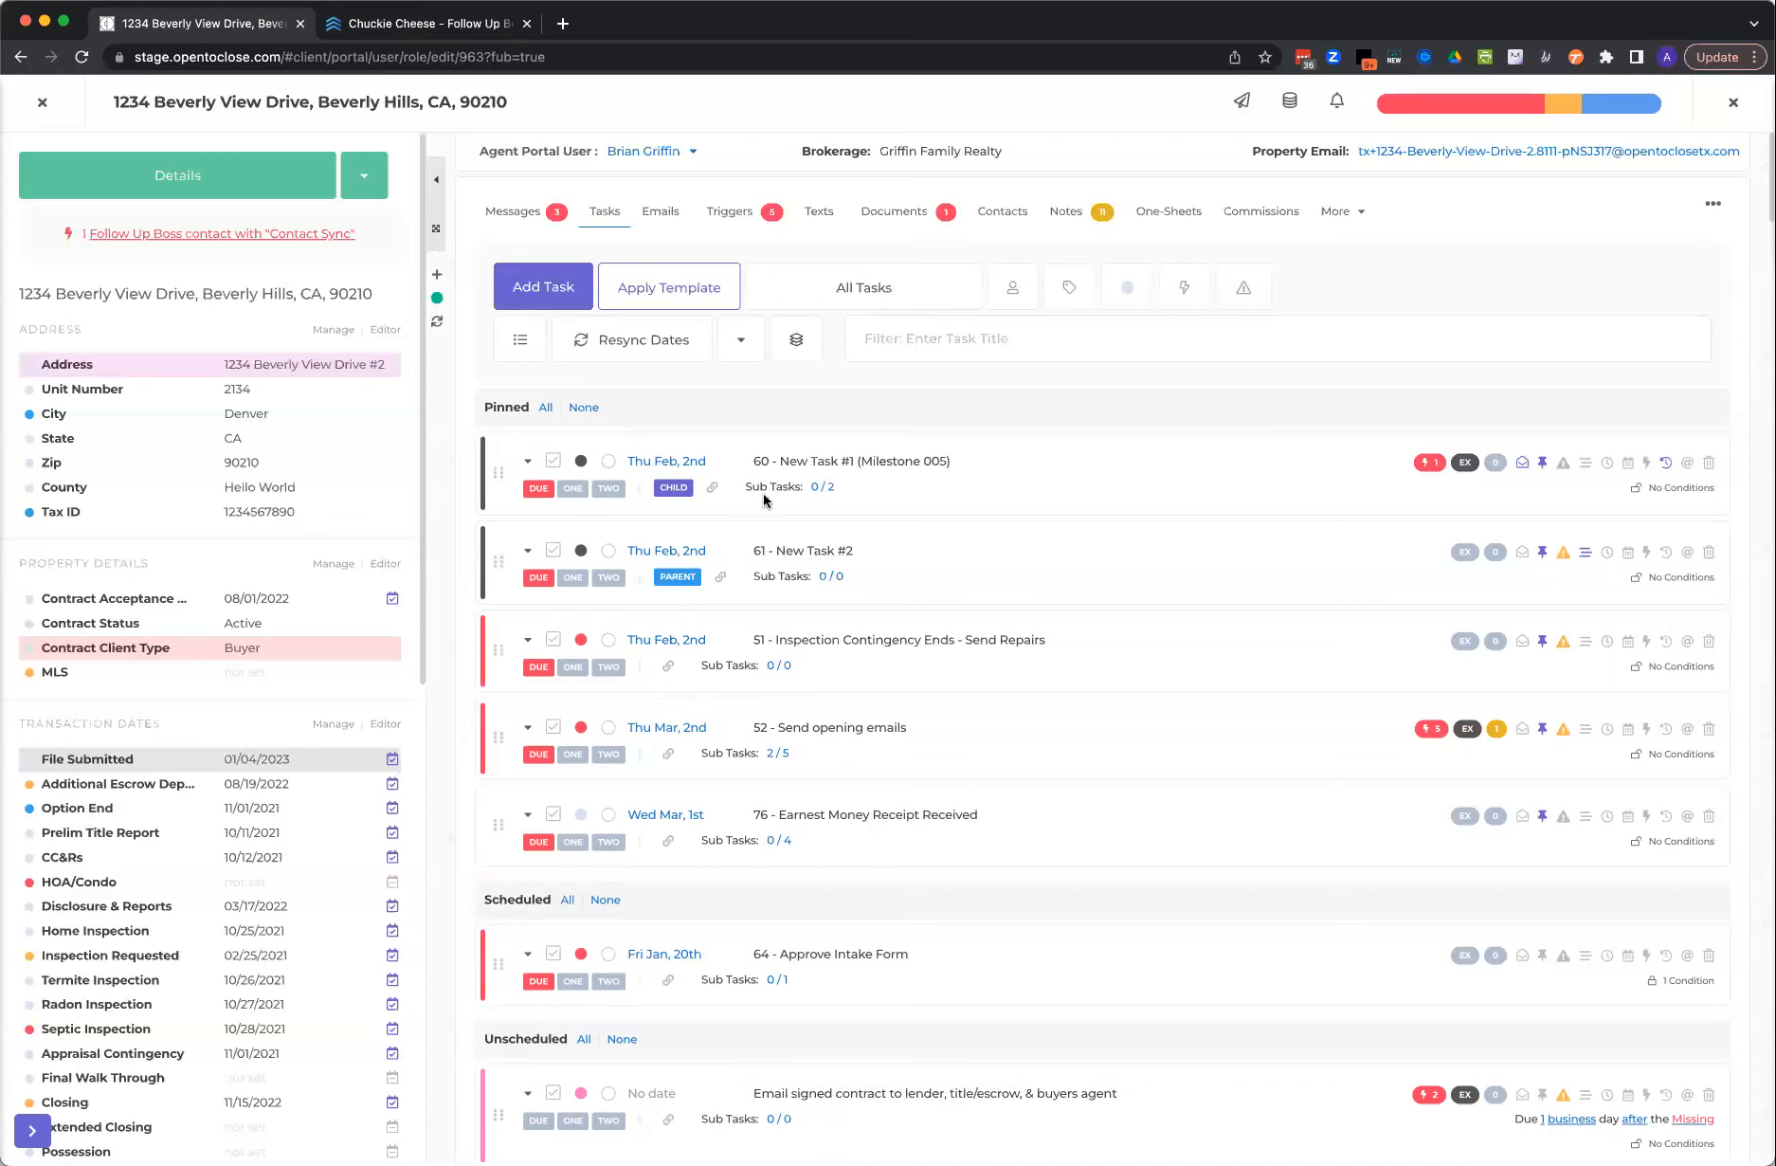
# - Add the sub tasks sub1 and sub2 to task 51 - Inspection Contingency Ends - Send Repairs, and close its sub task list
pyautogui.click(785, 668)
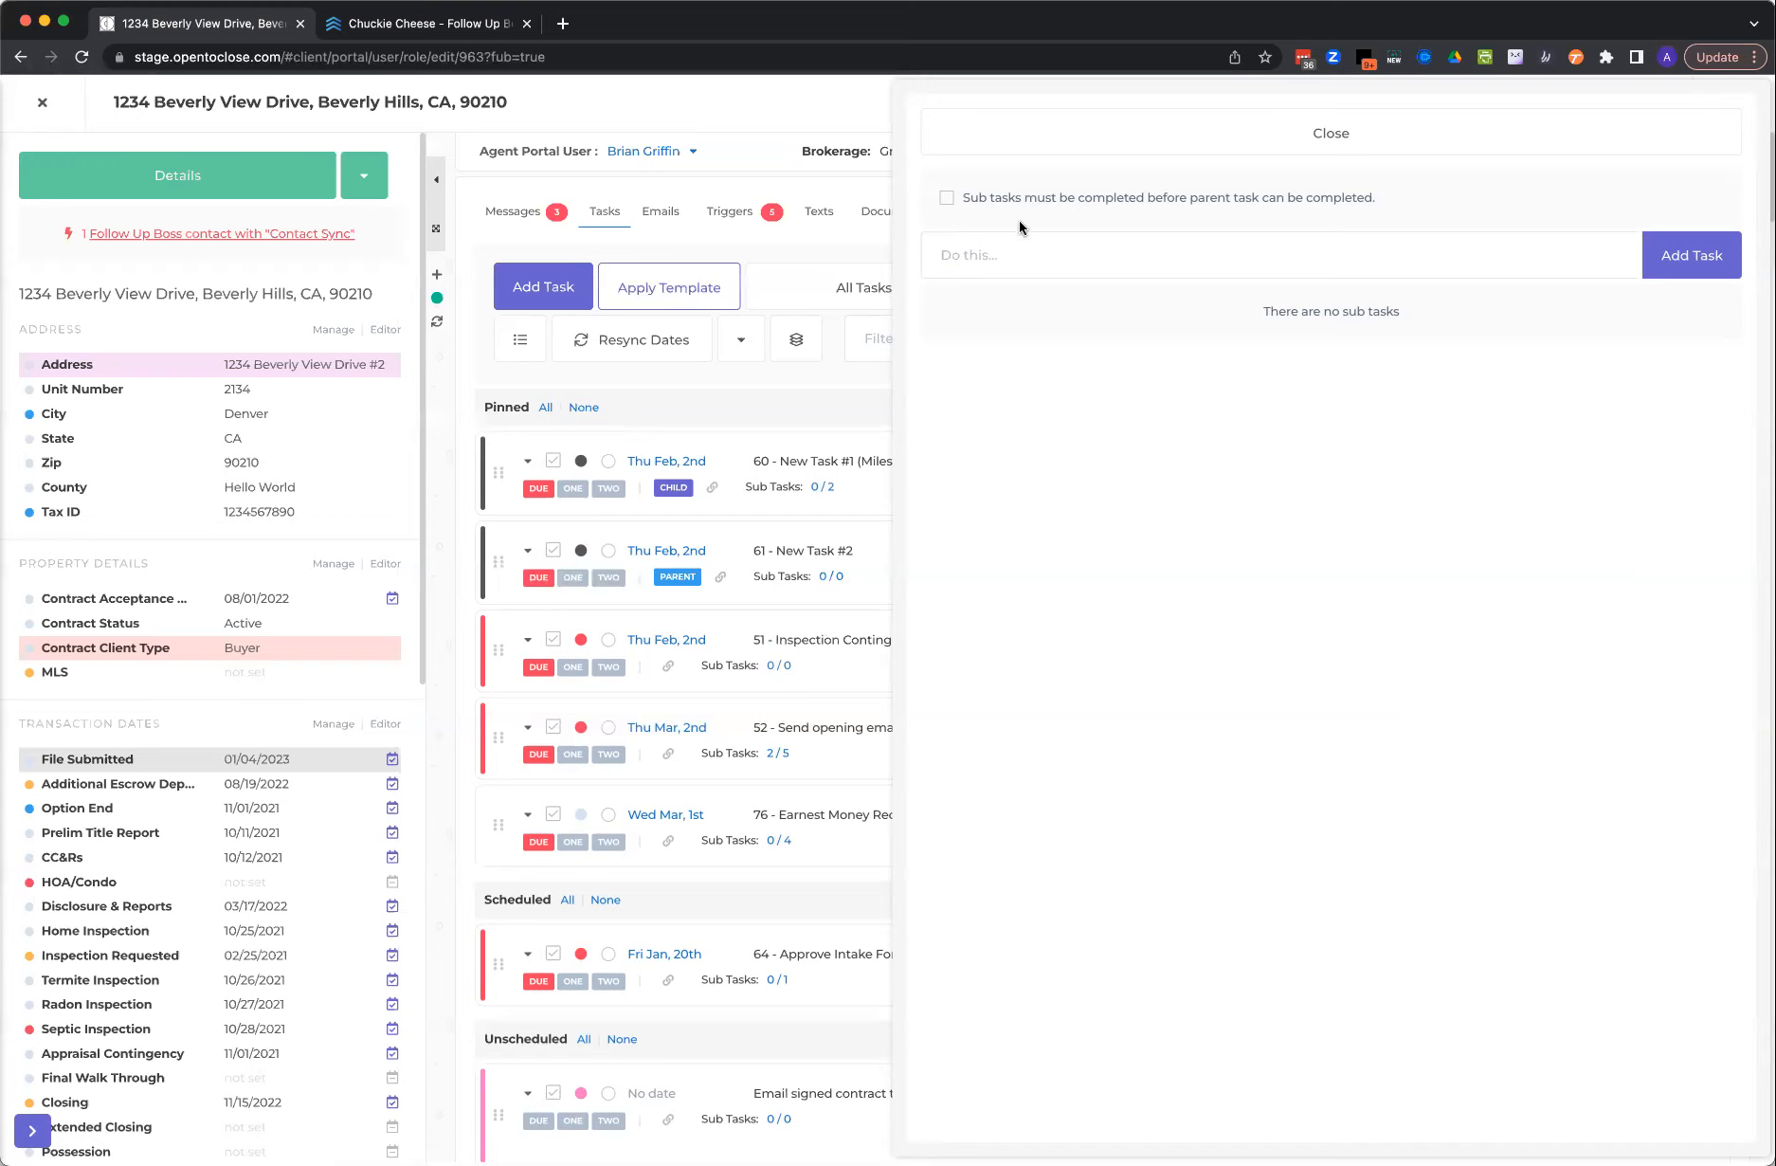
pyautogui.click(988, 256)
pyautogui.write('t')
pyautogui.press('BackSpace')
pyautogui.write('sub1')
pyautogui.press('Return')
pyautogui.write('sunb')
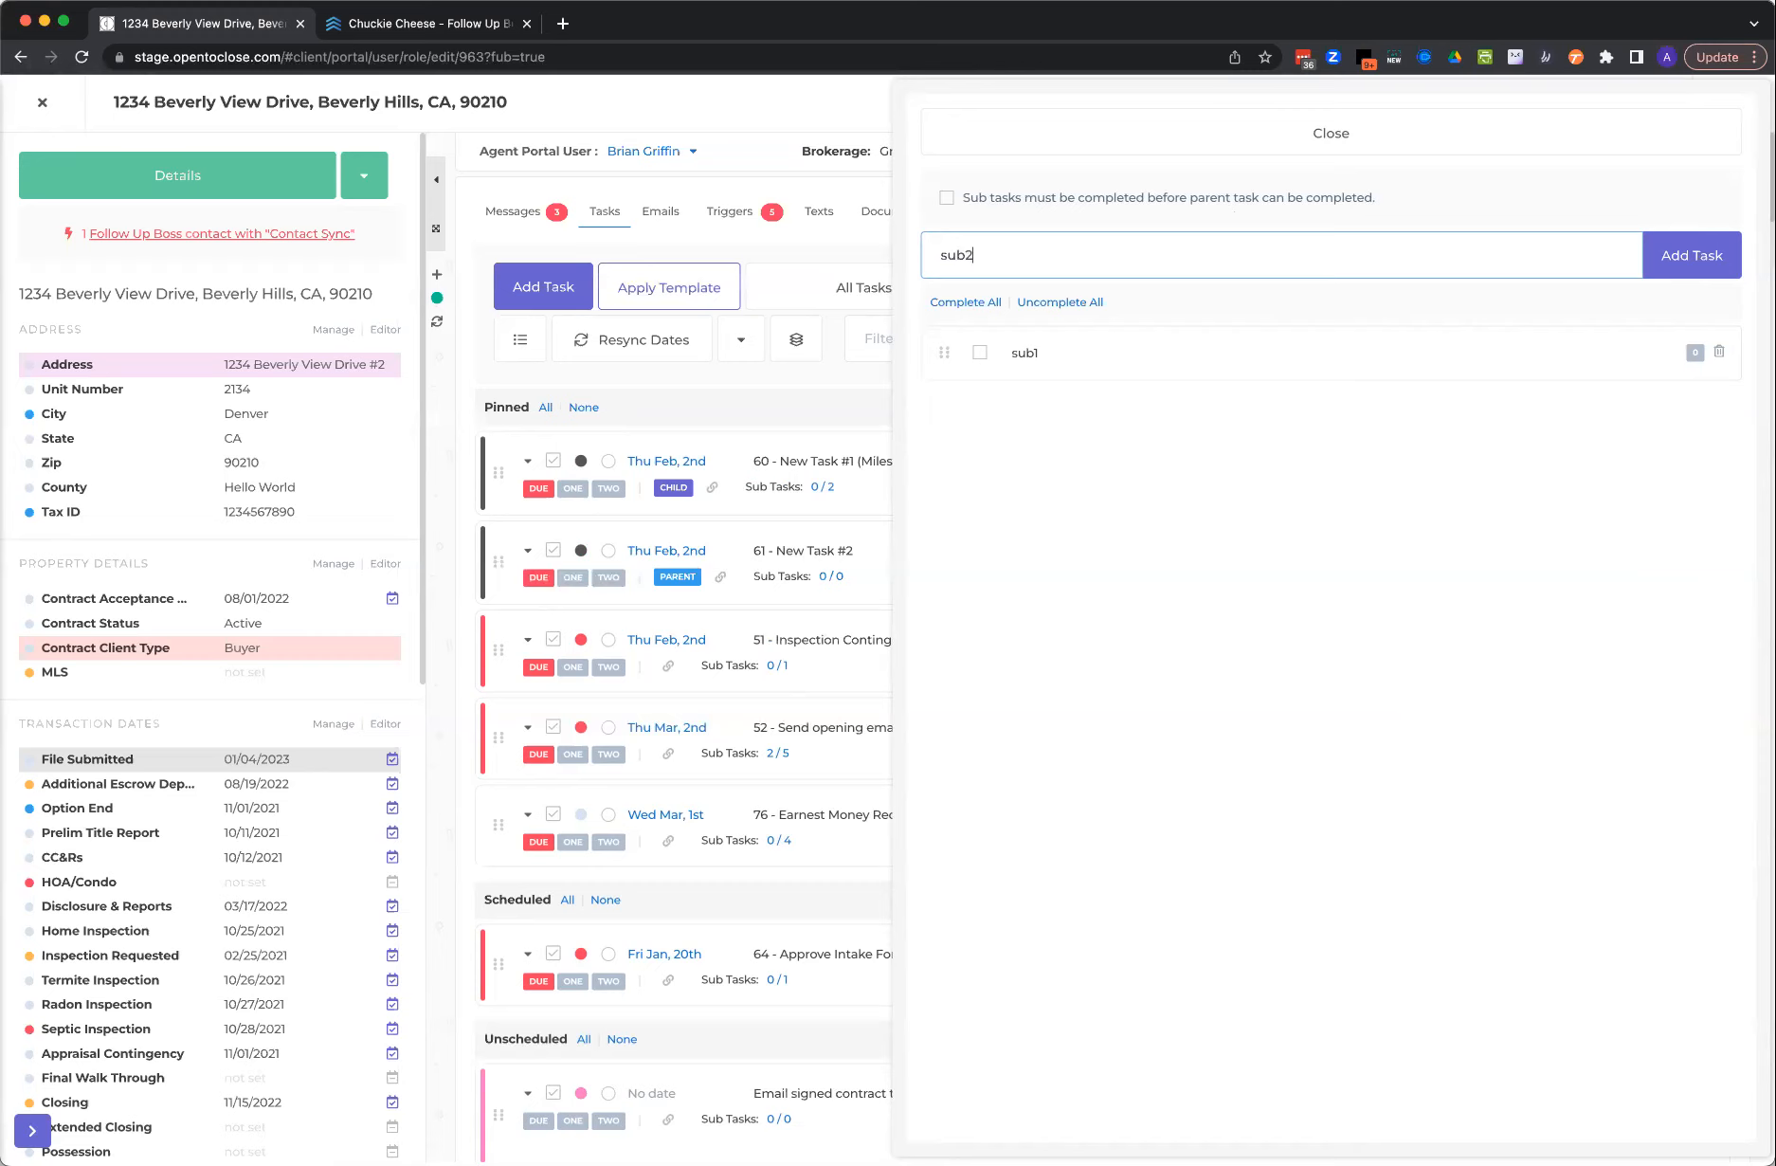
pyautogui.click(1693, 255)
pyautogui.moveTo(944, 406); pyautogui.dragTo(939, 353)
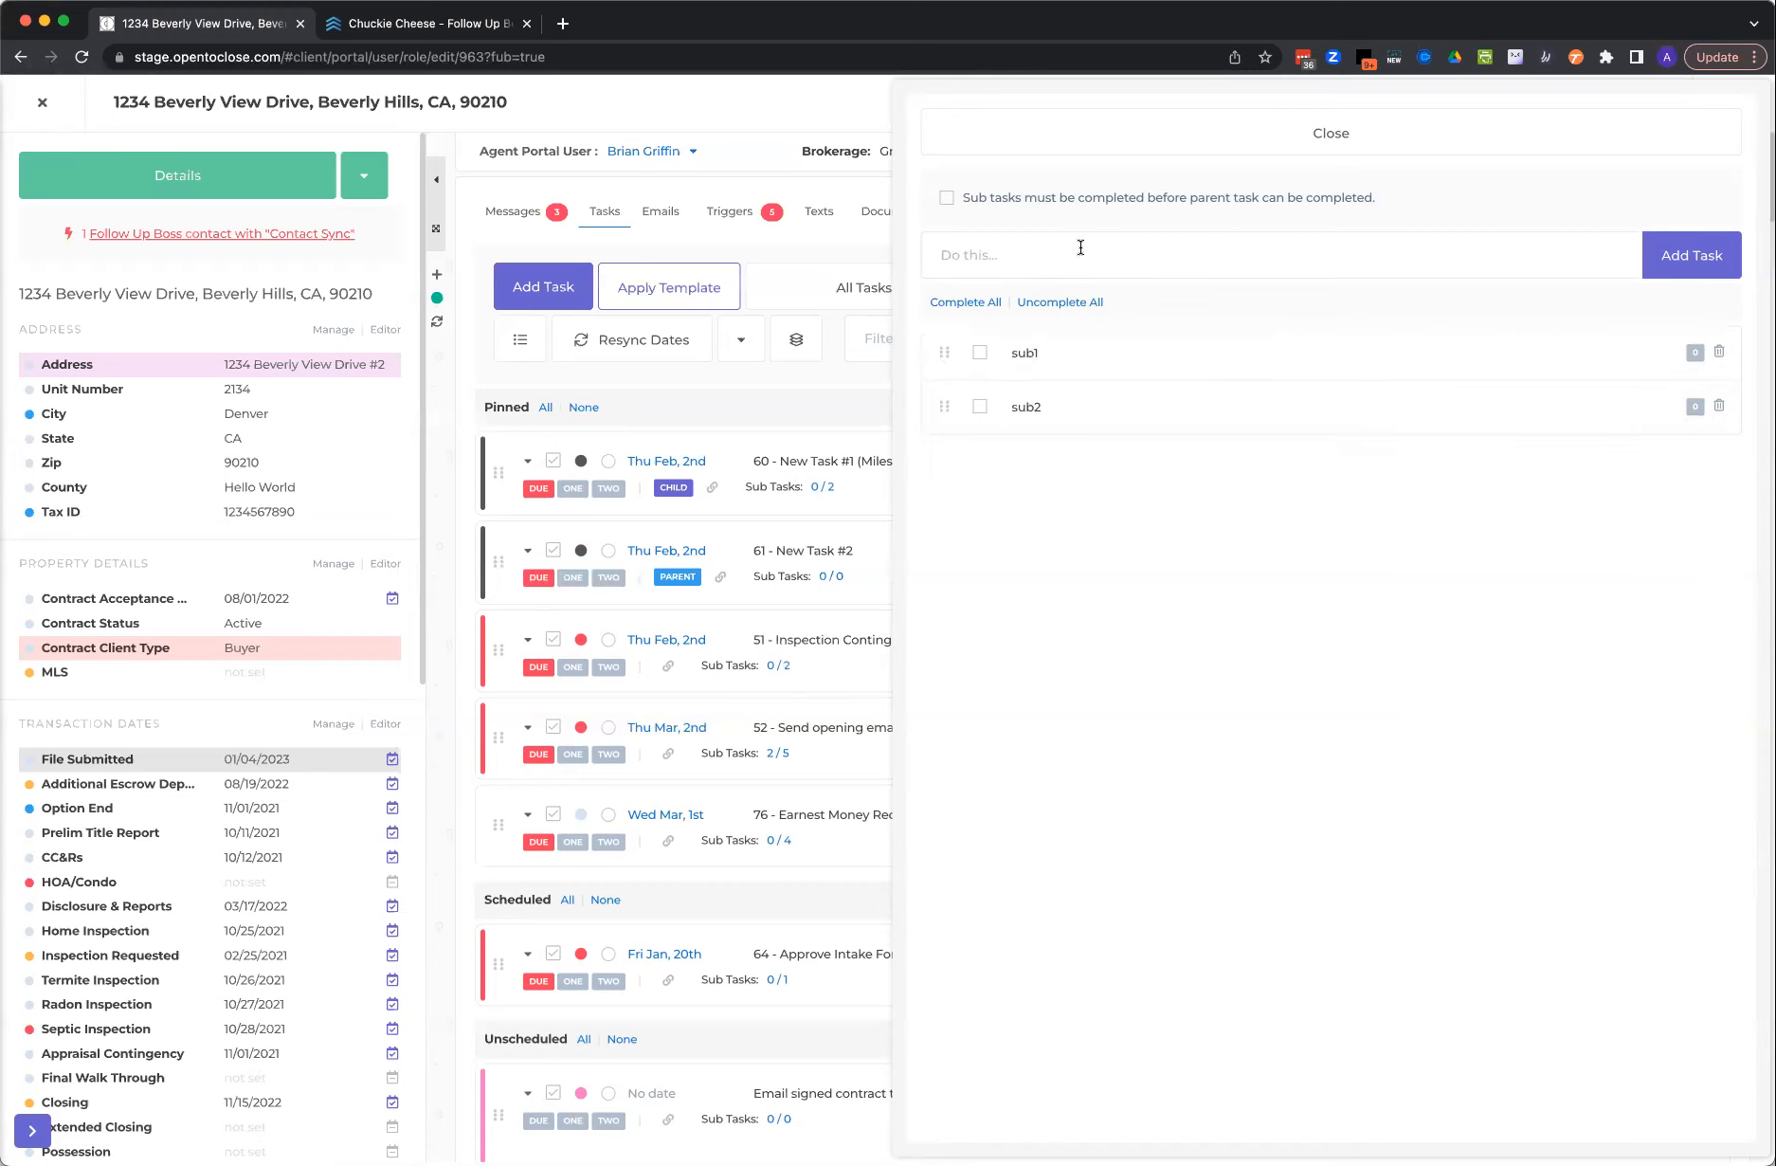
pyautogui.click(1112, 158)
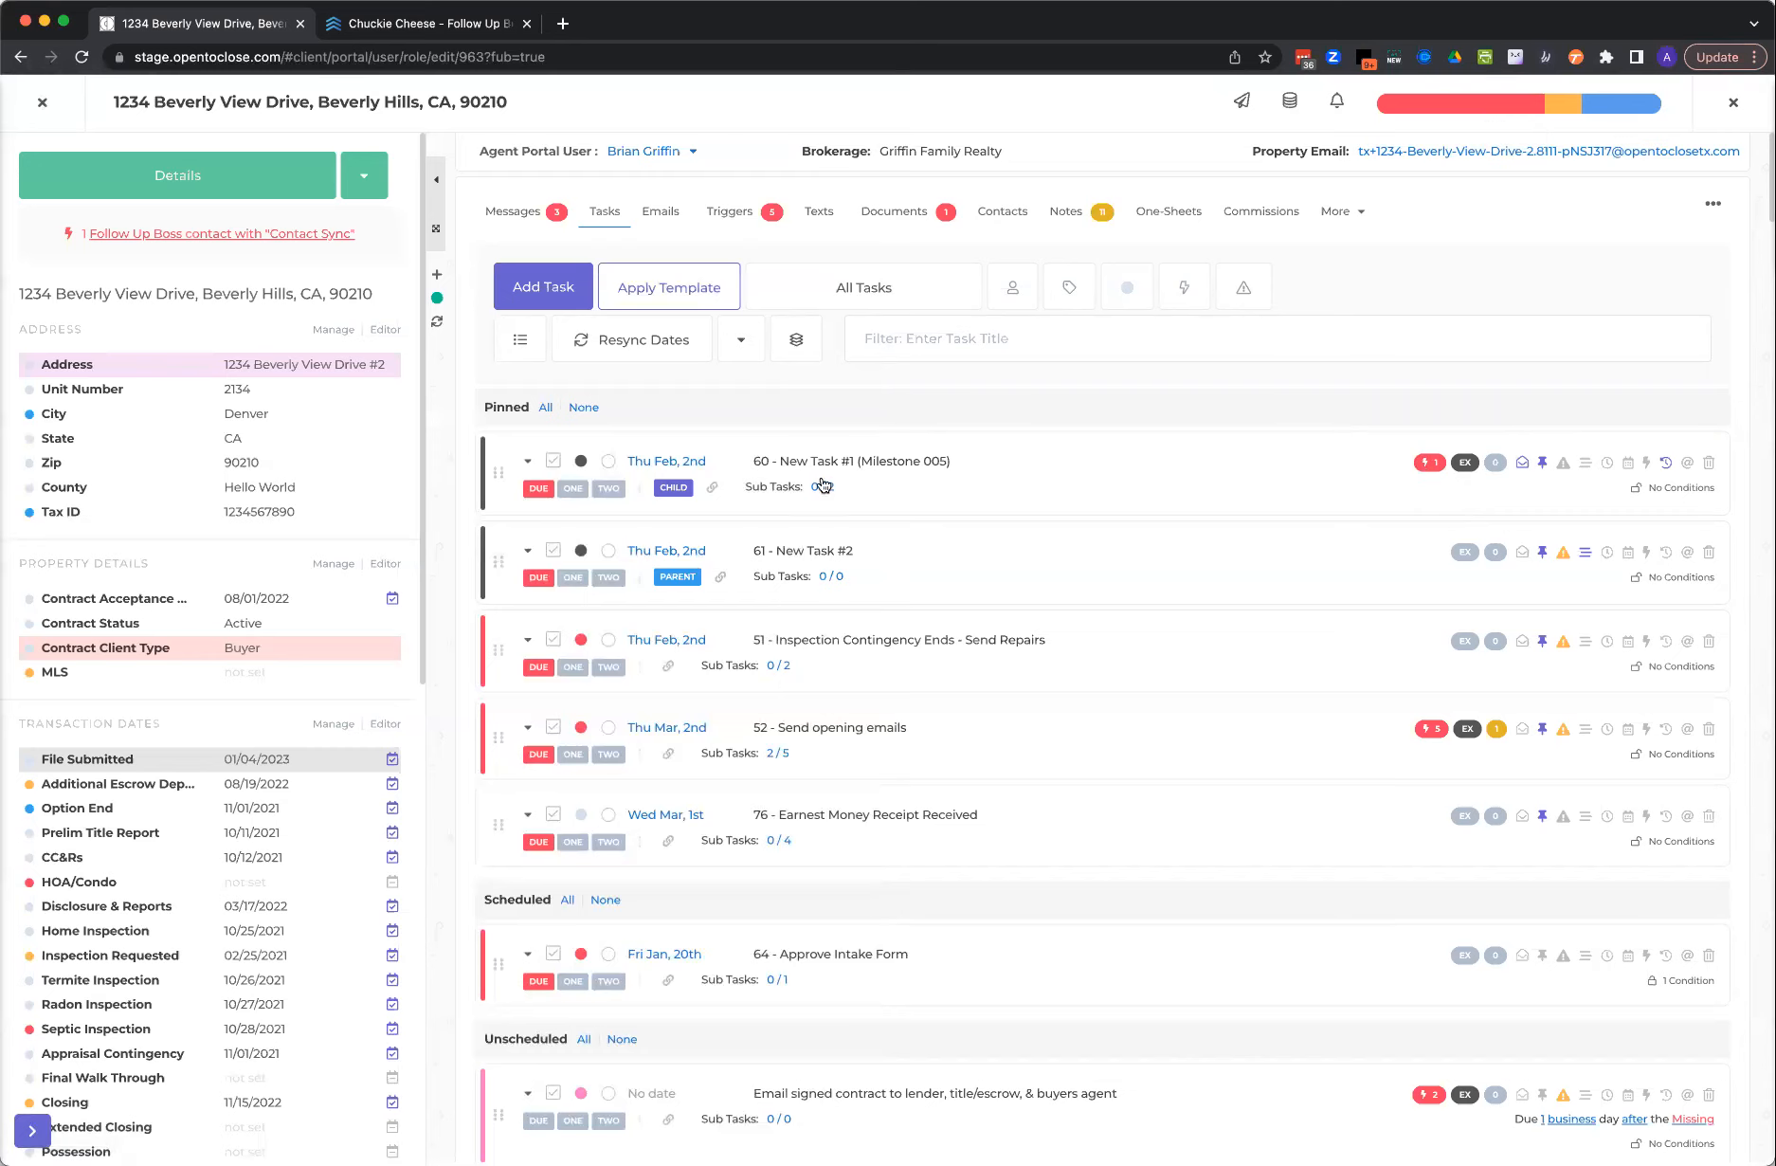
# - Expand the trigger options and examine the conditions of the property's Ready To Go and In-Process triggers, closing the property when done
pyautogui.click(737, 220)
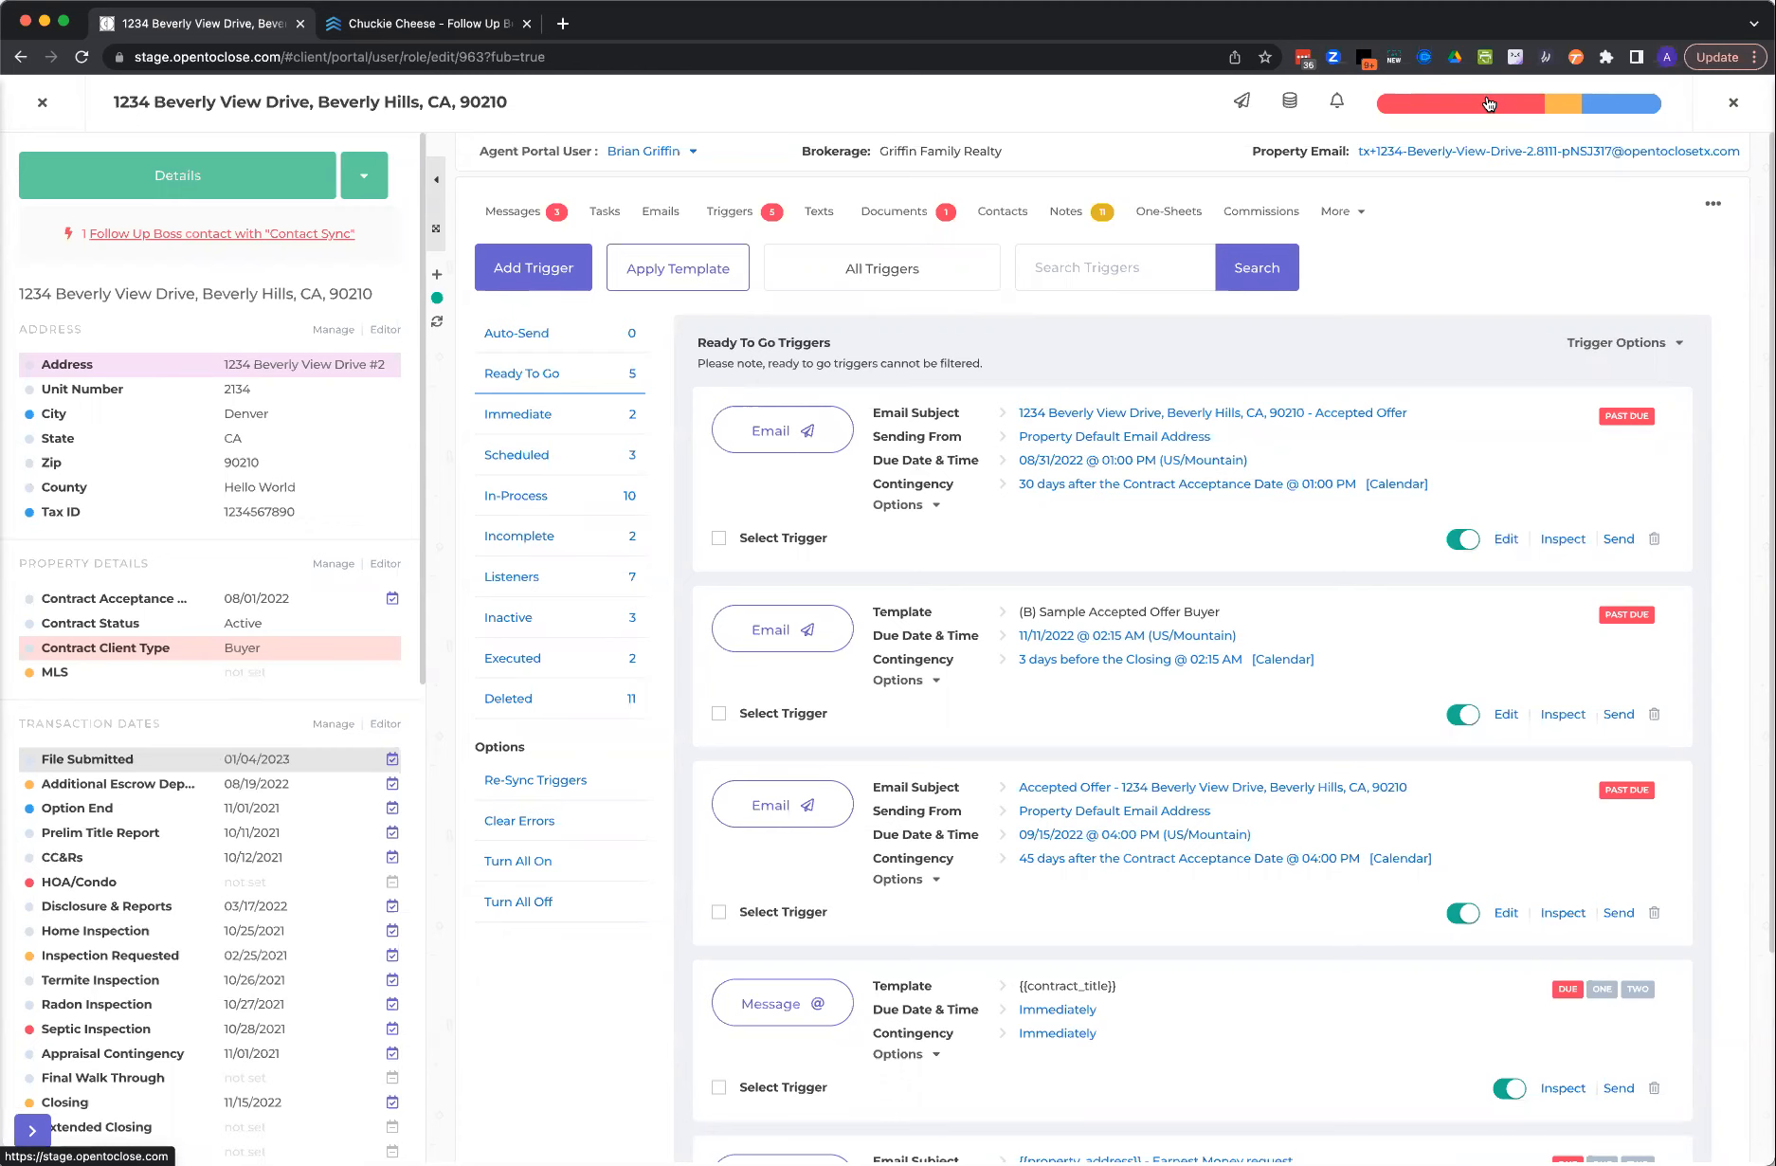
pyautogui.click(741, 218)
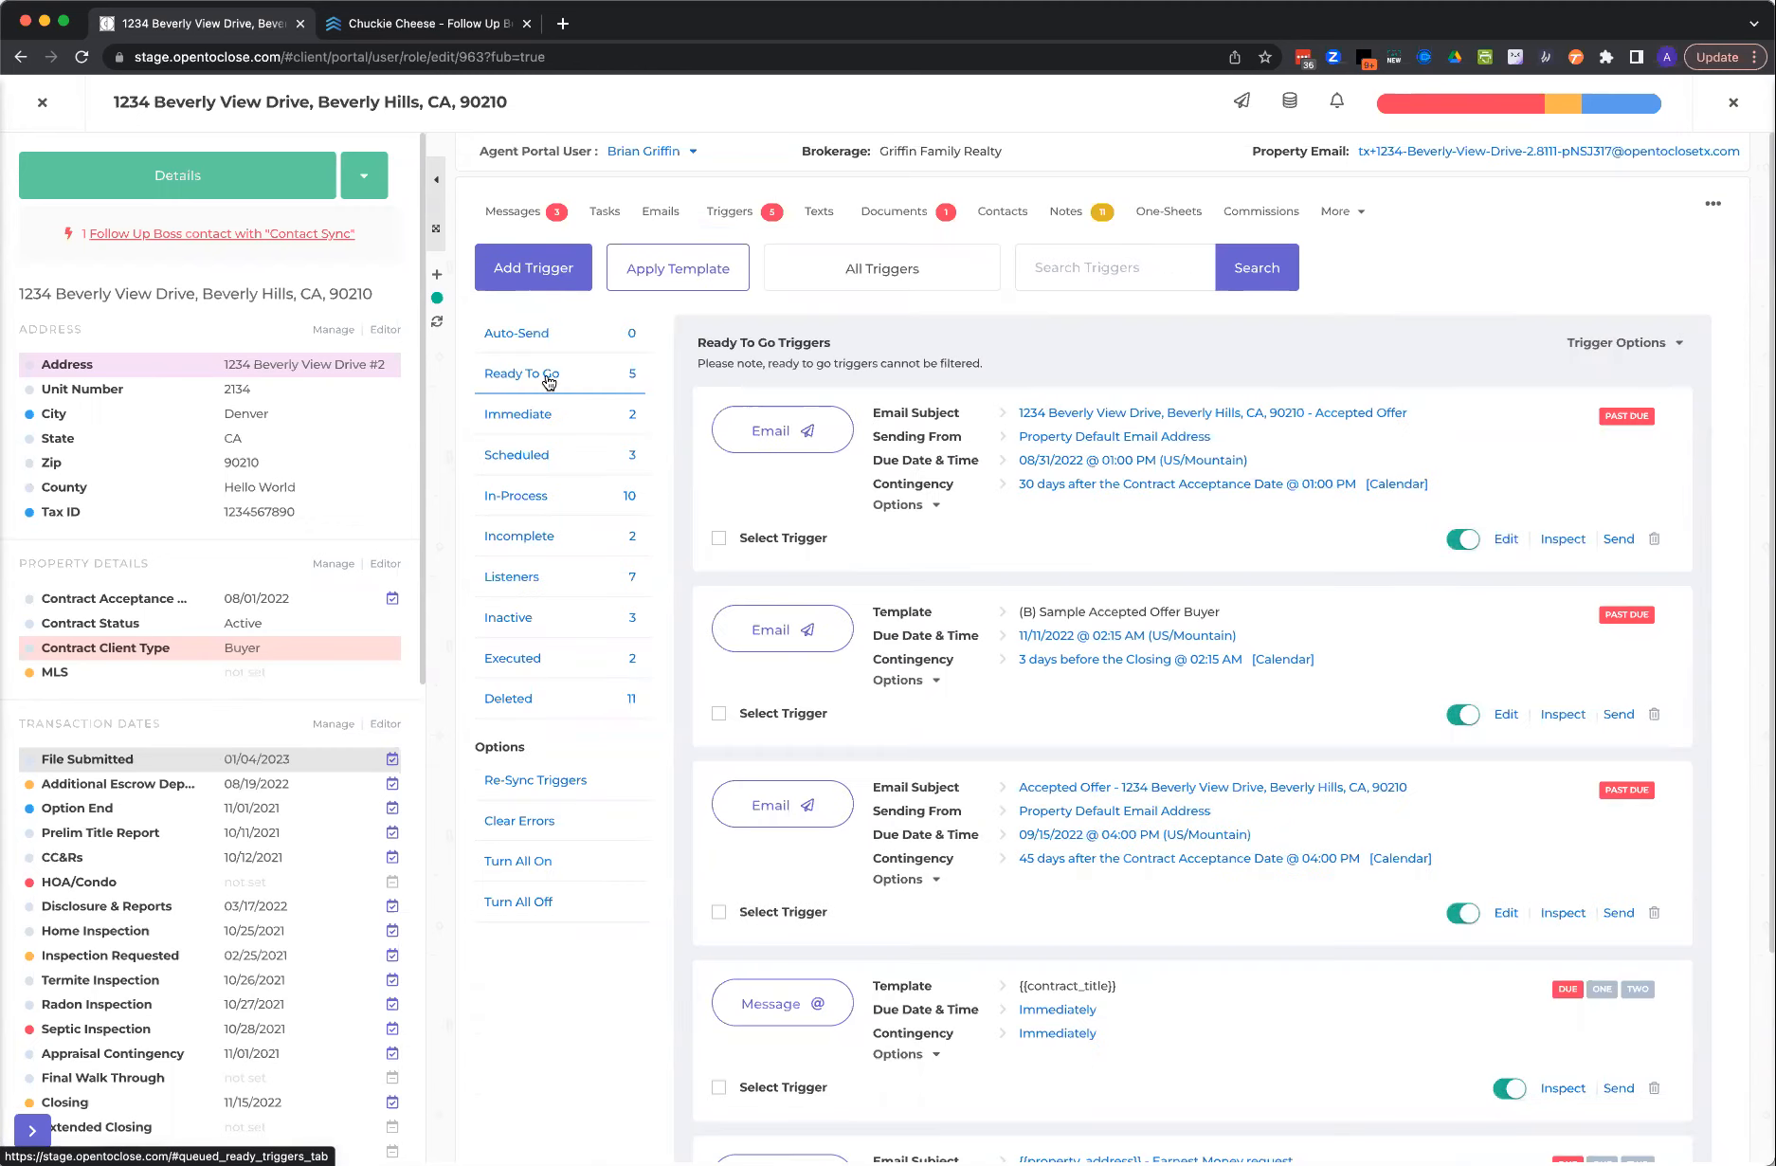
pyautogui.click(548, 379)
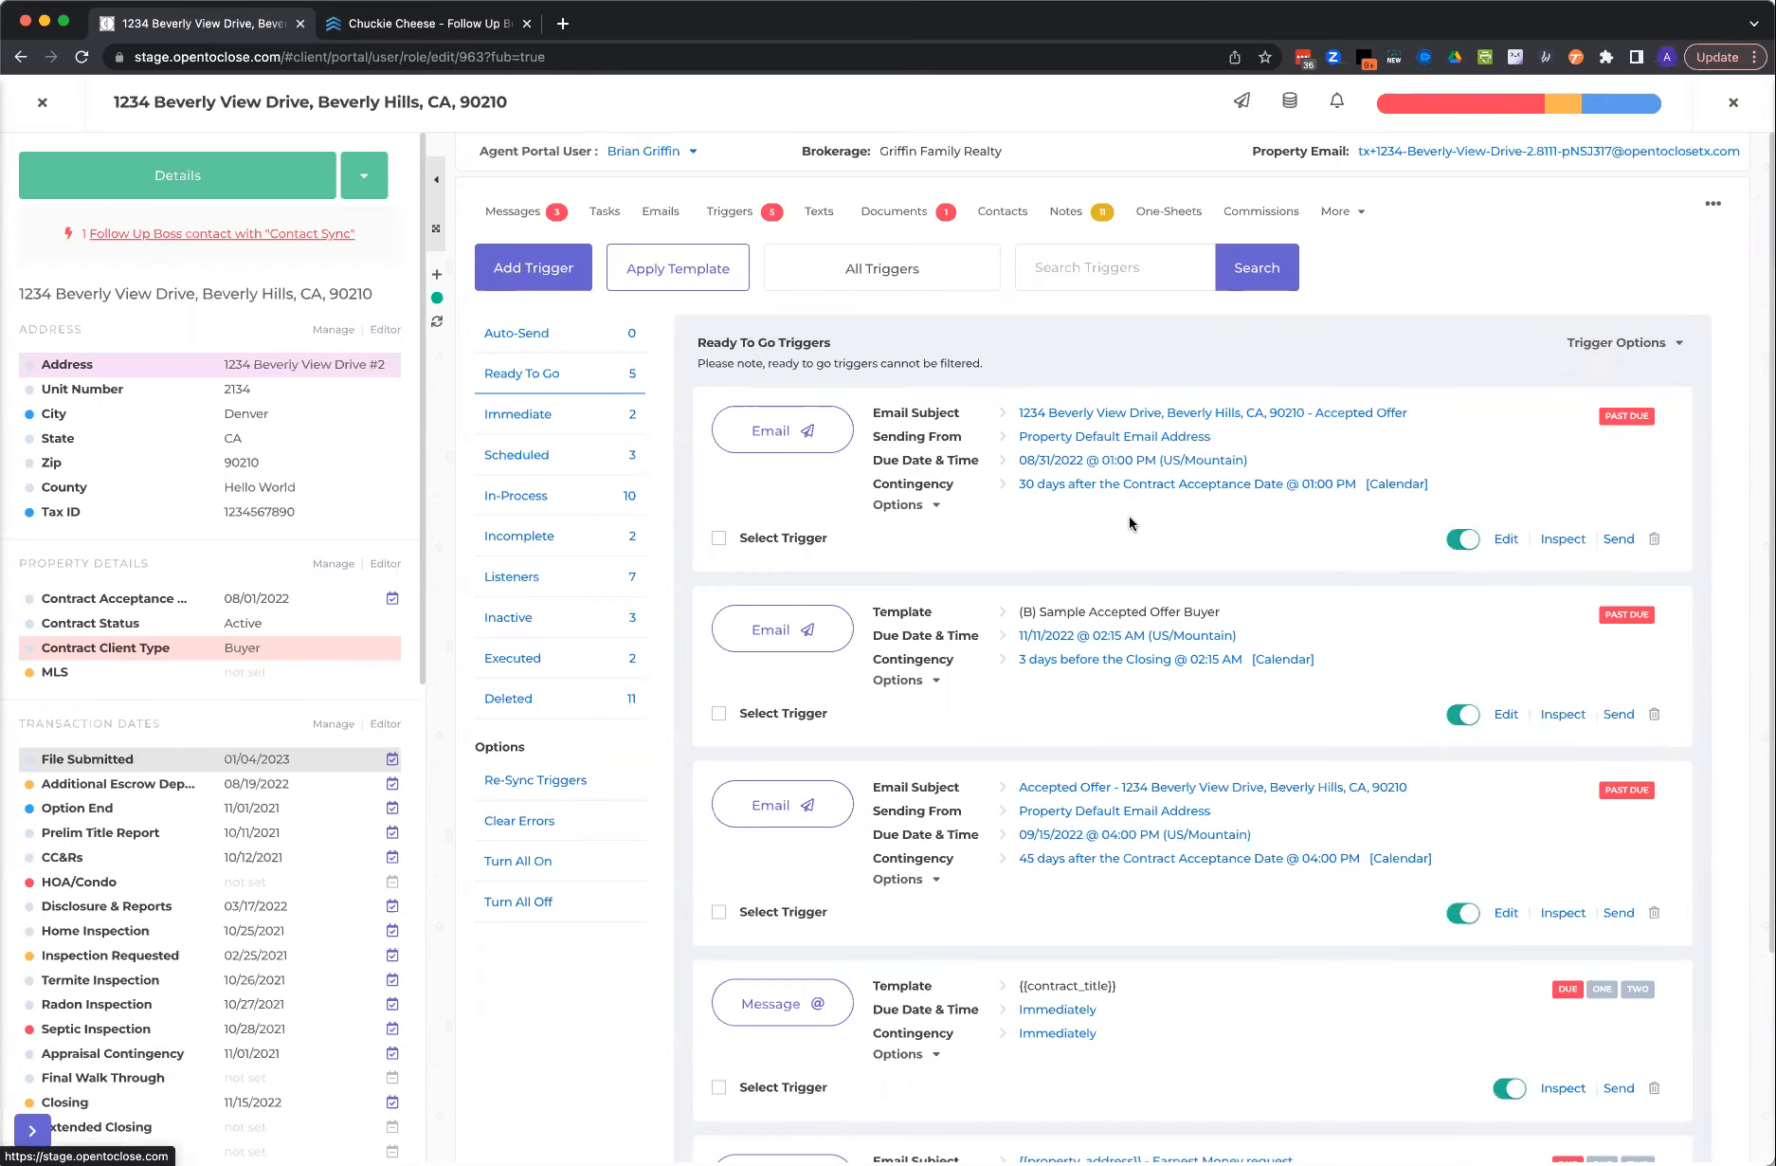
pyautogui.click(1585, 349)
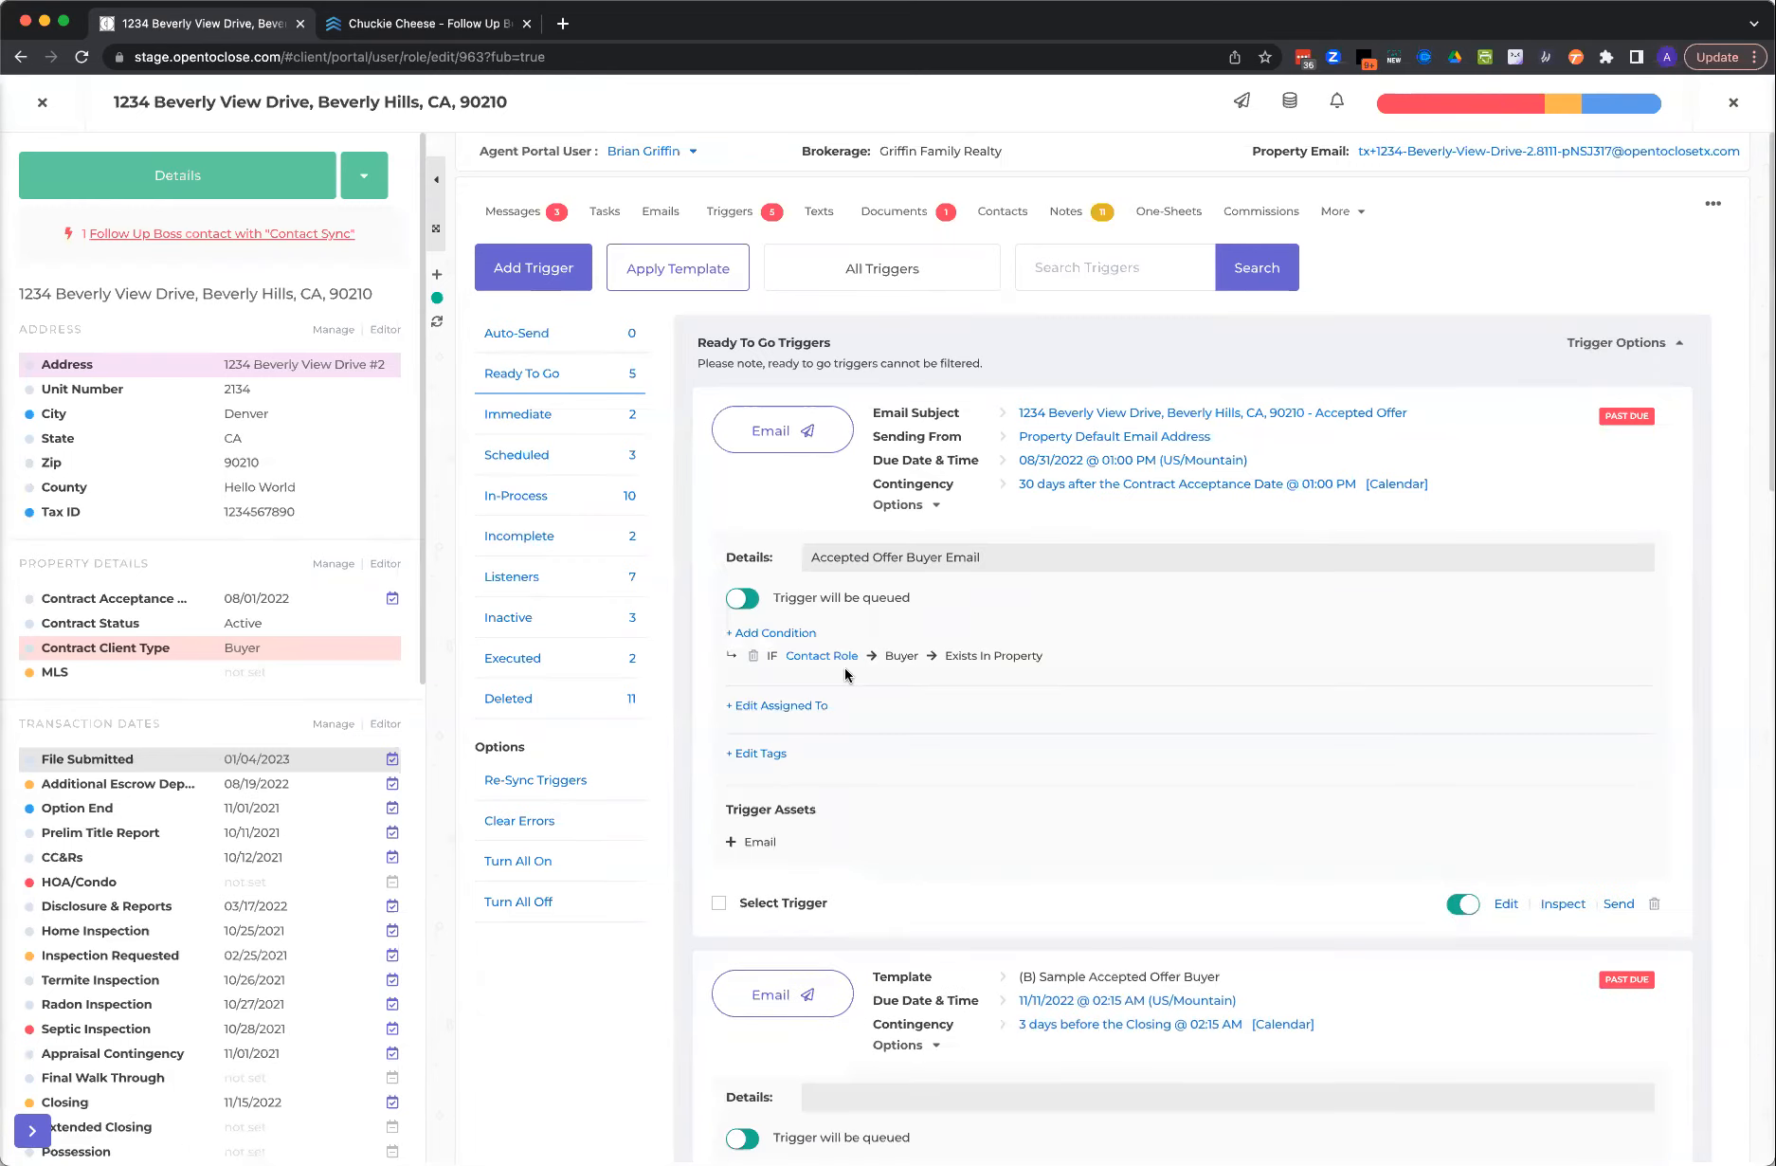
pyautogui.scroll(-2, 966, 663)
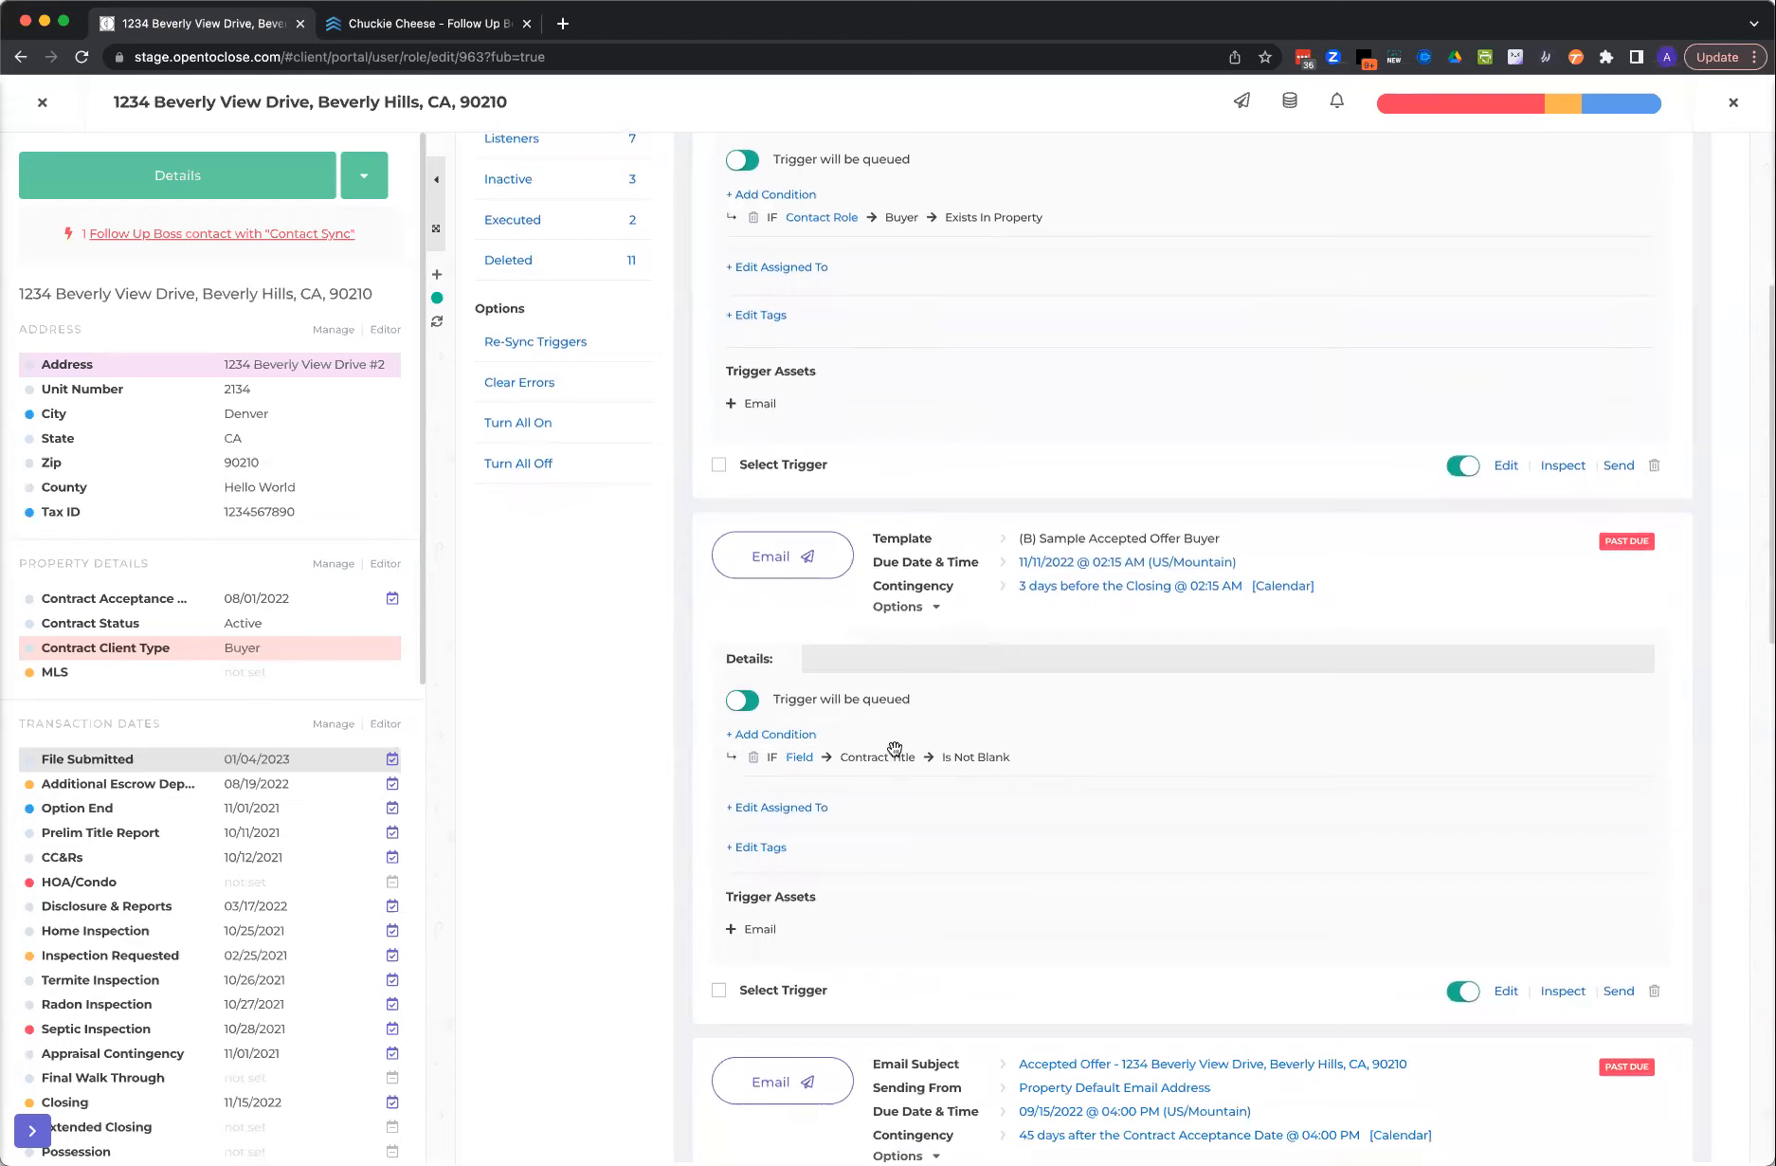
pyautogui.scroll(-4, 985, 759)
pyautogui.scroll(-3, 955, 924)
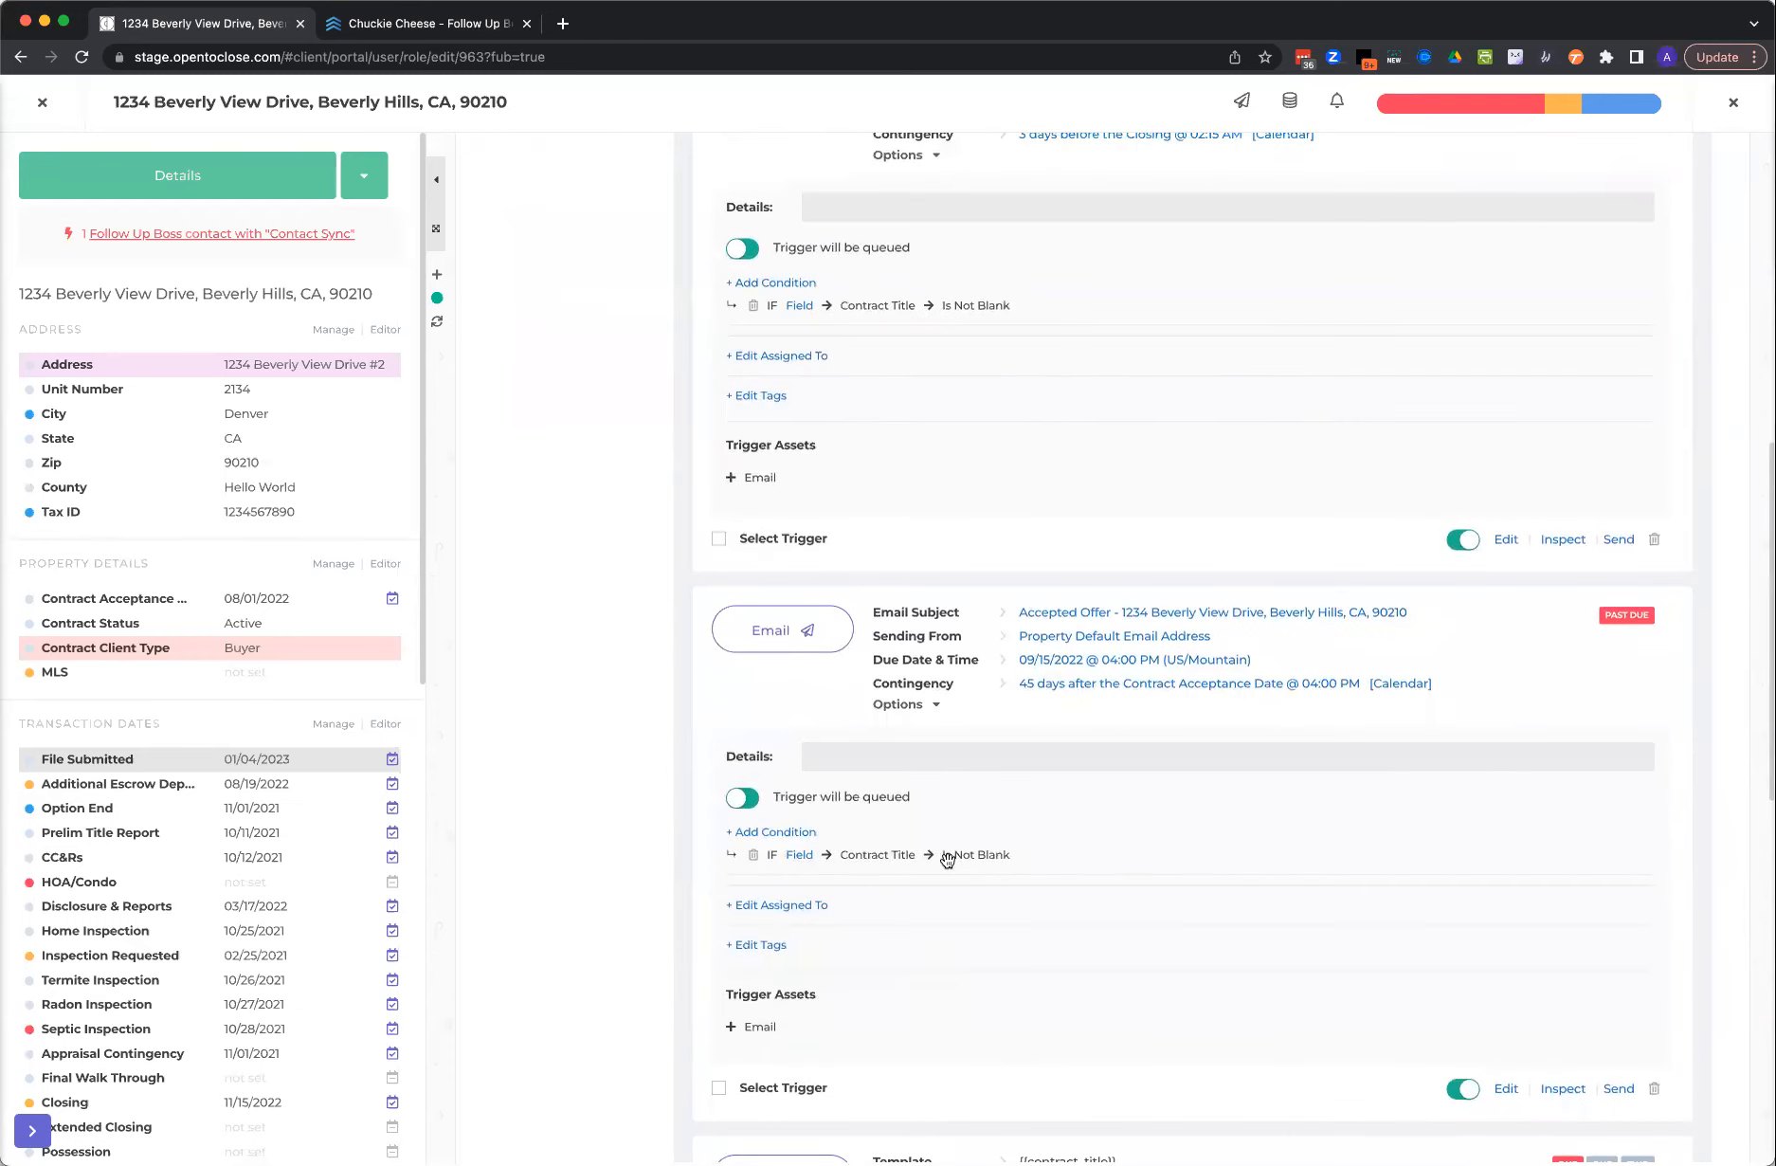
pyautogui.scroll(7, 939, 848)
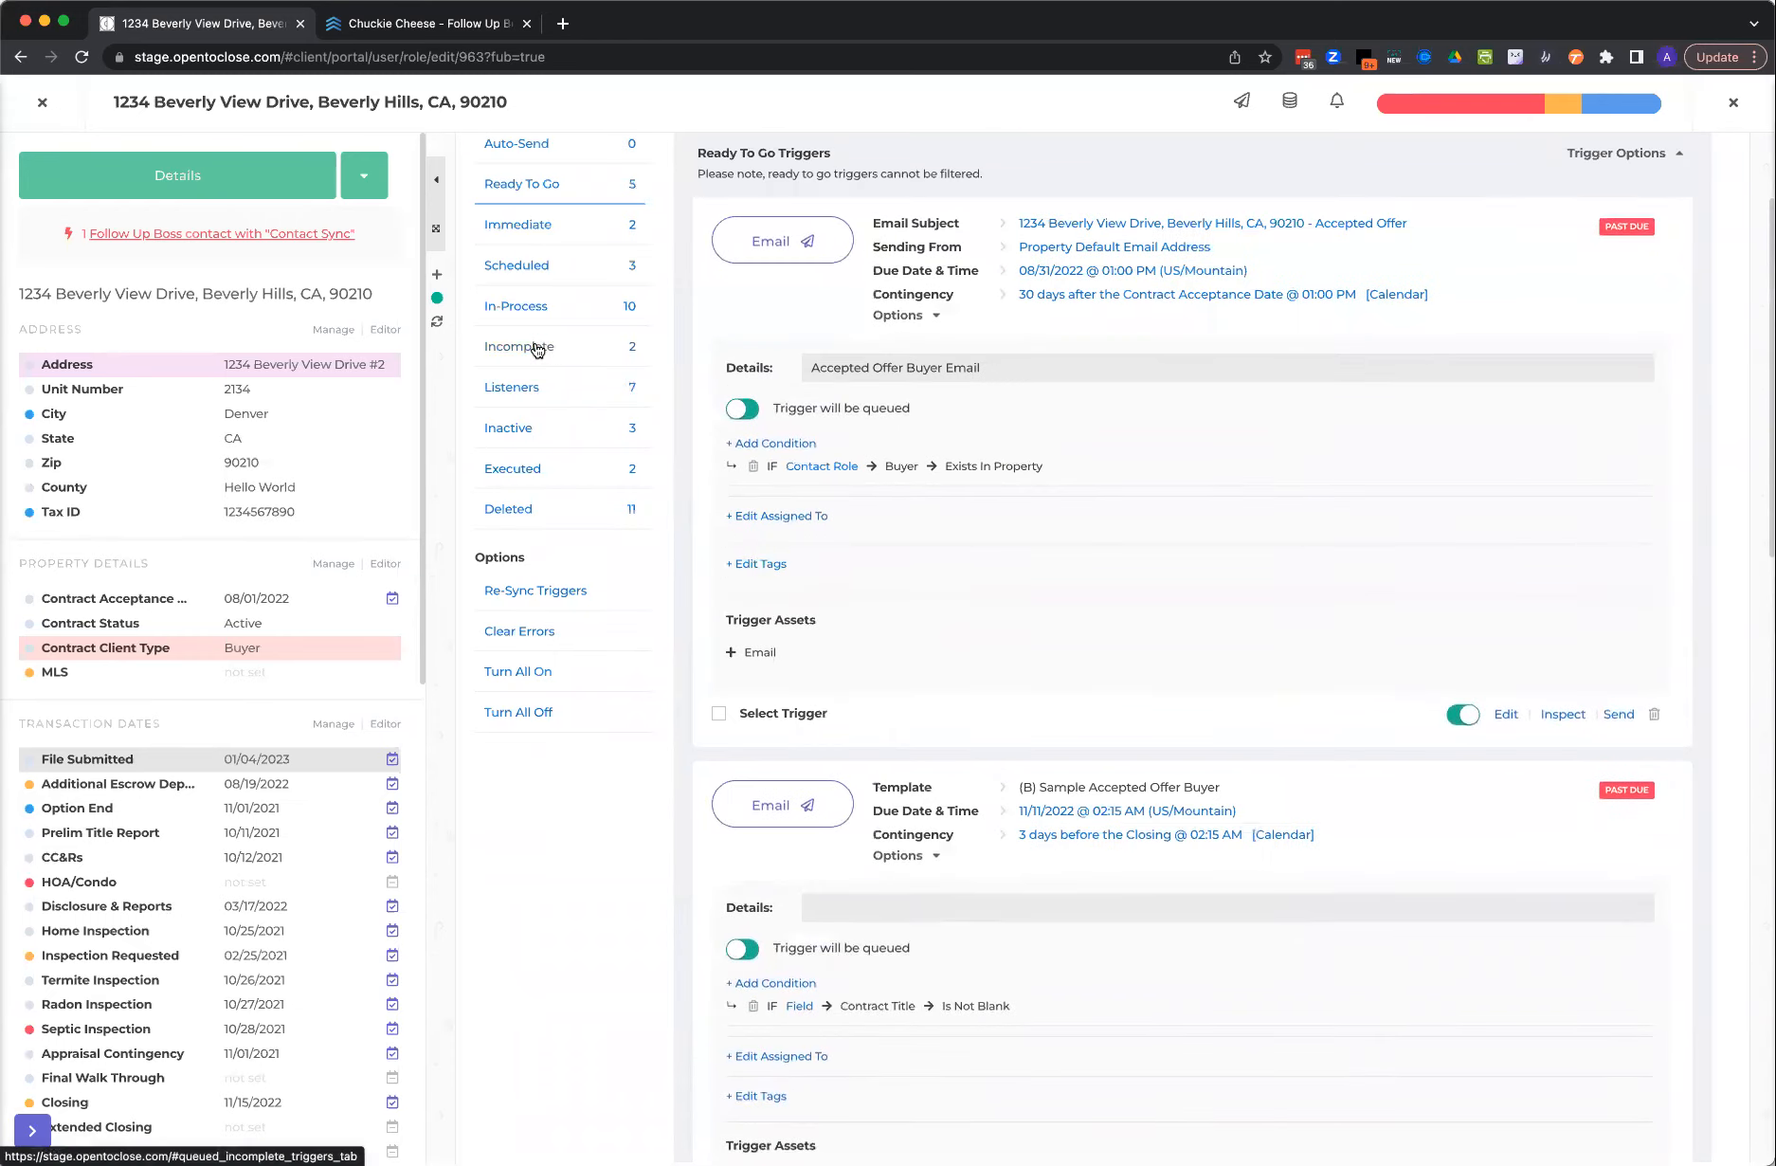
pyautogui.click(528, 308)
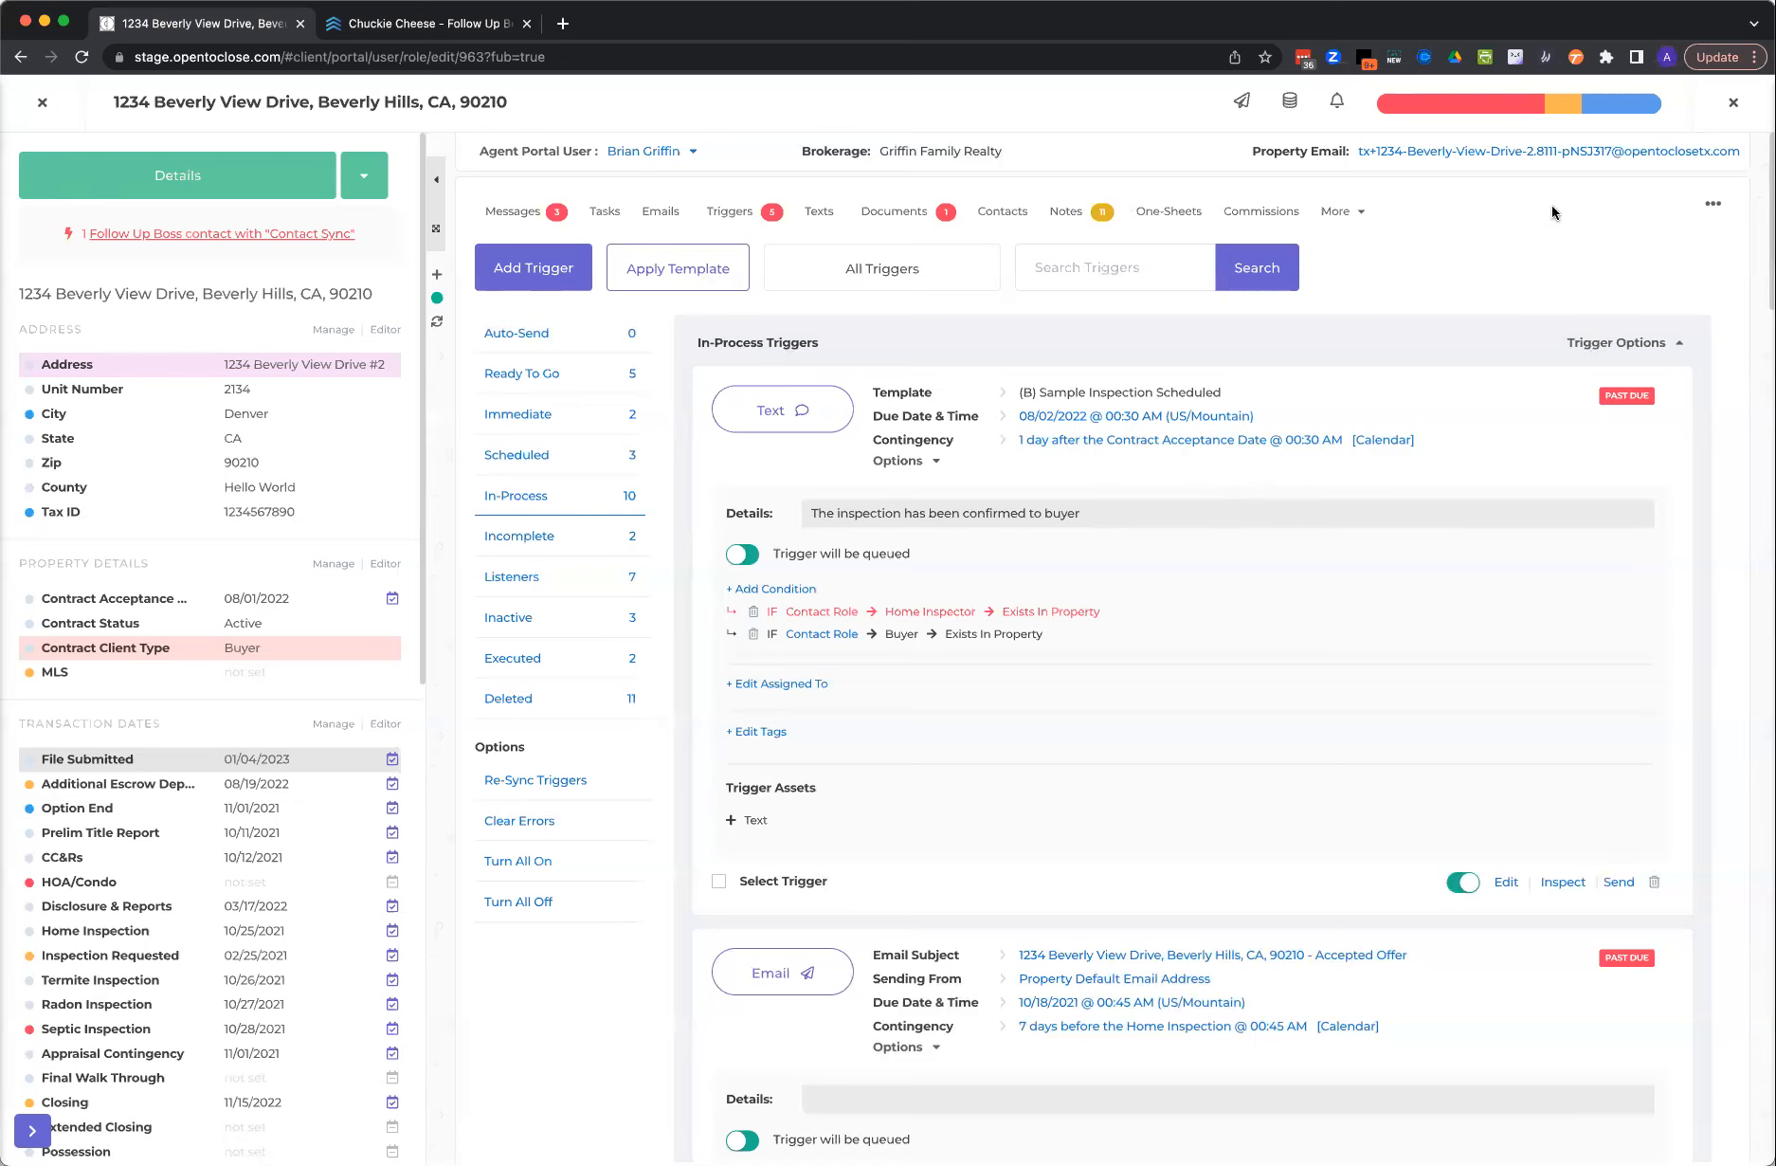
pyautogui.click(1734, 105)
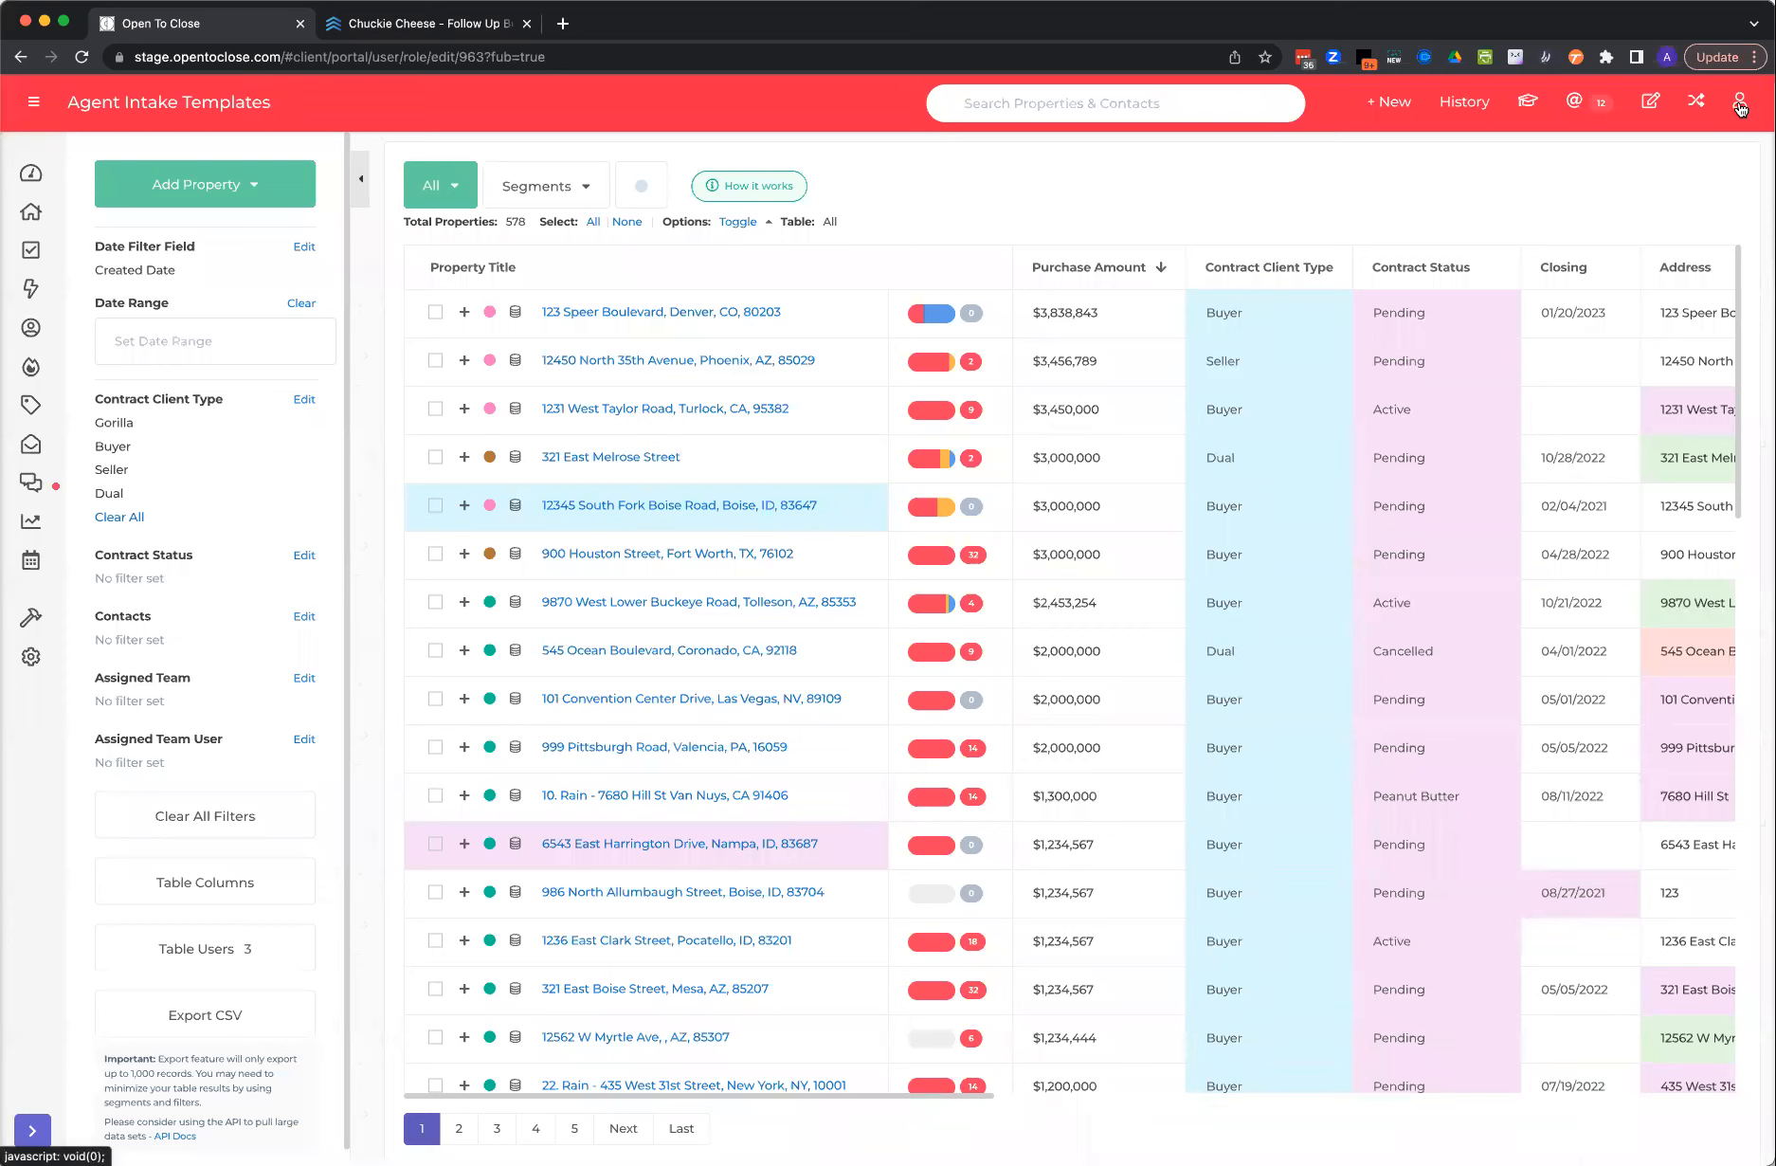
# - Open the Keyboard Shortcuts reference, read through all the listed shortcuts, and close it
pyautogui.click(1740, 106)
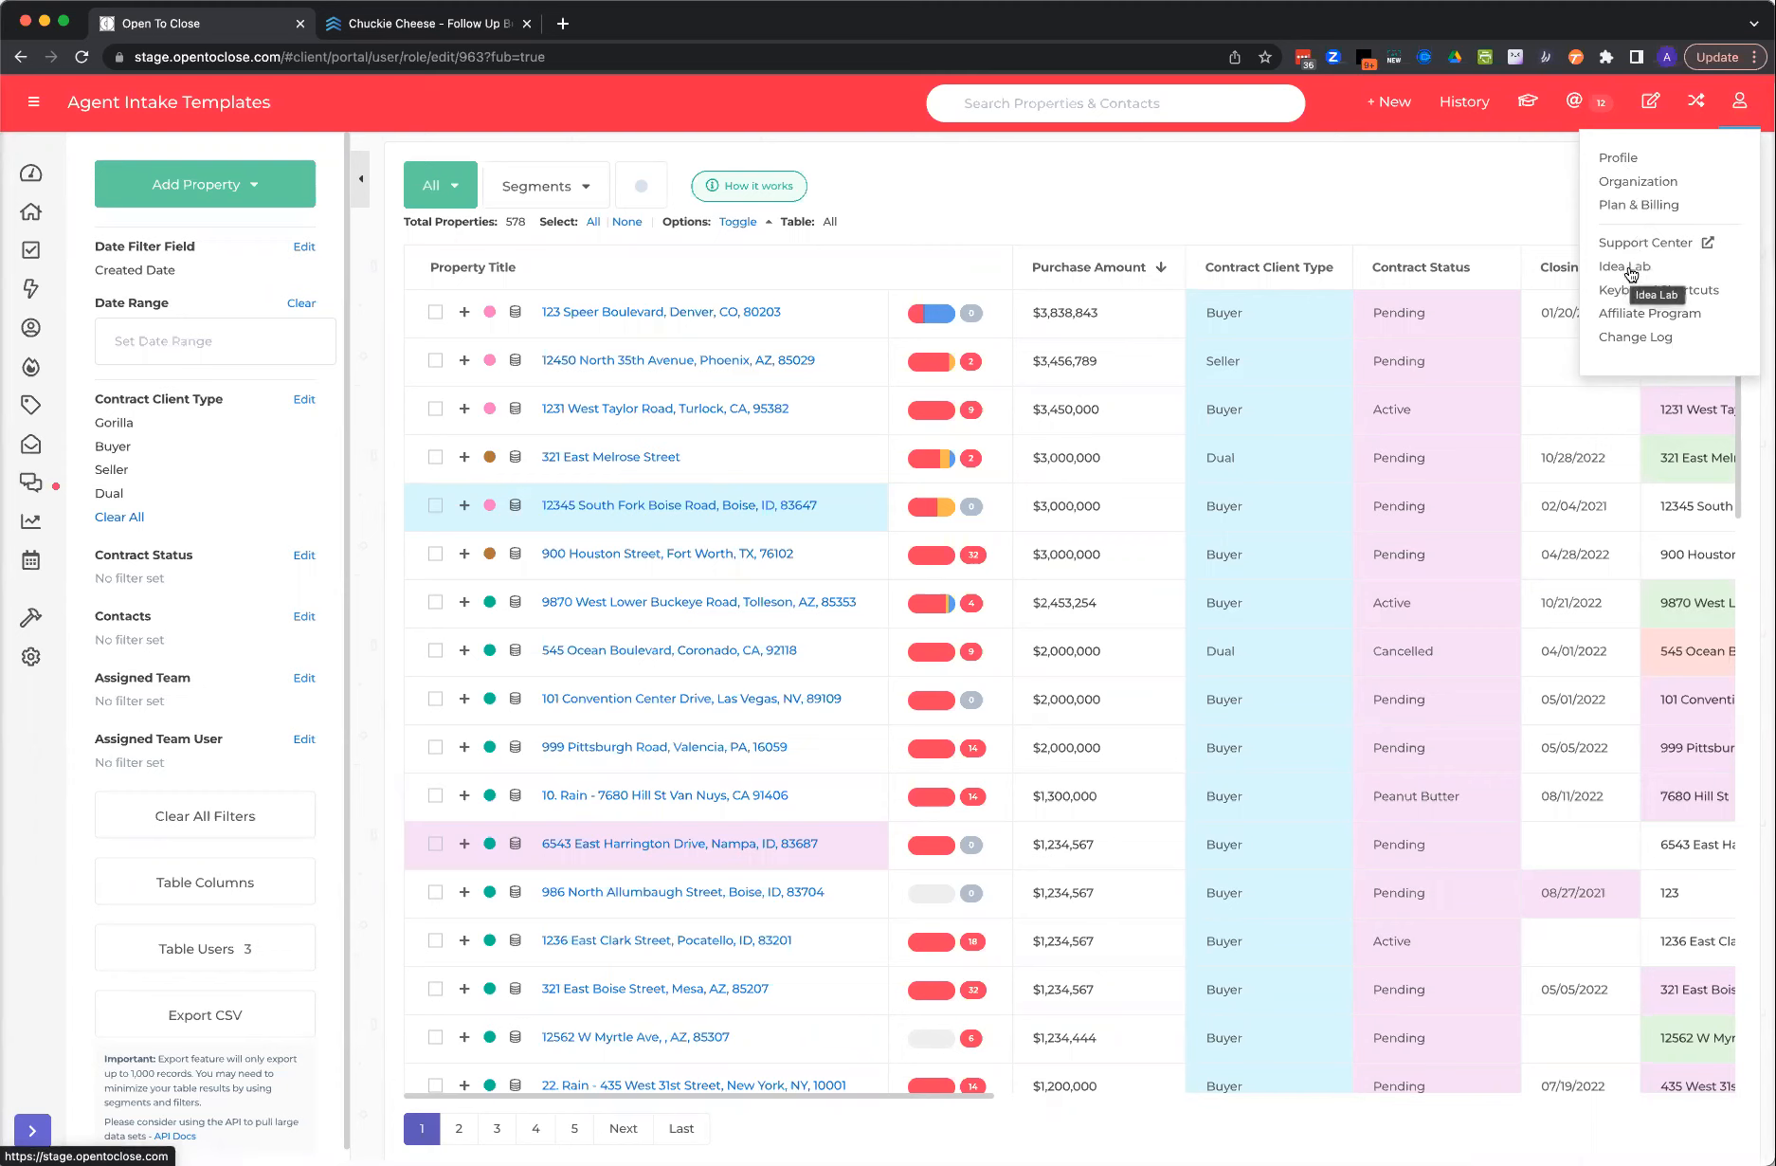
pyautogui.click(1702, 298)
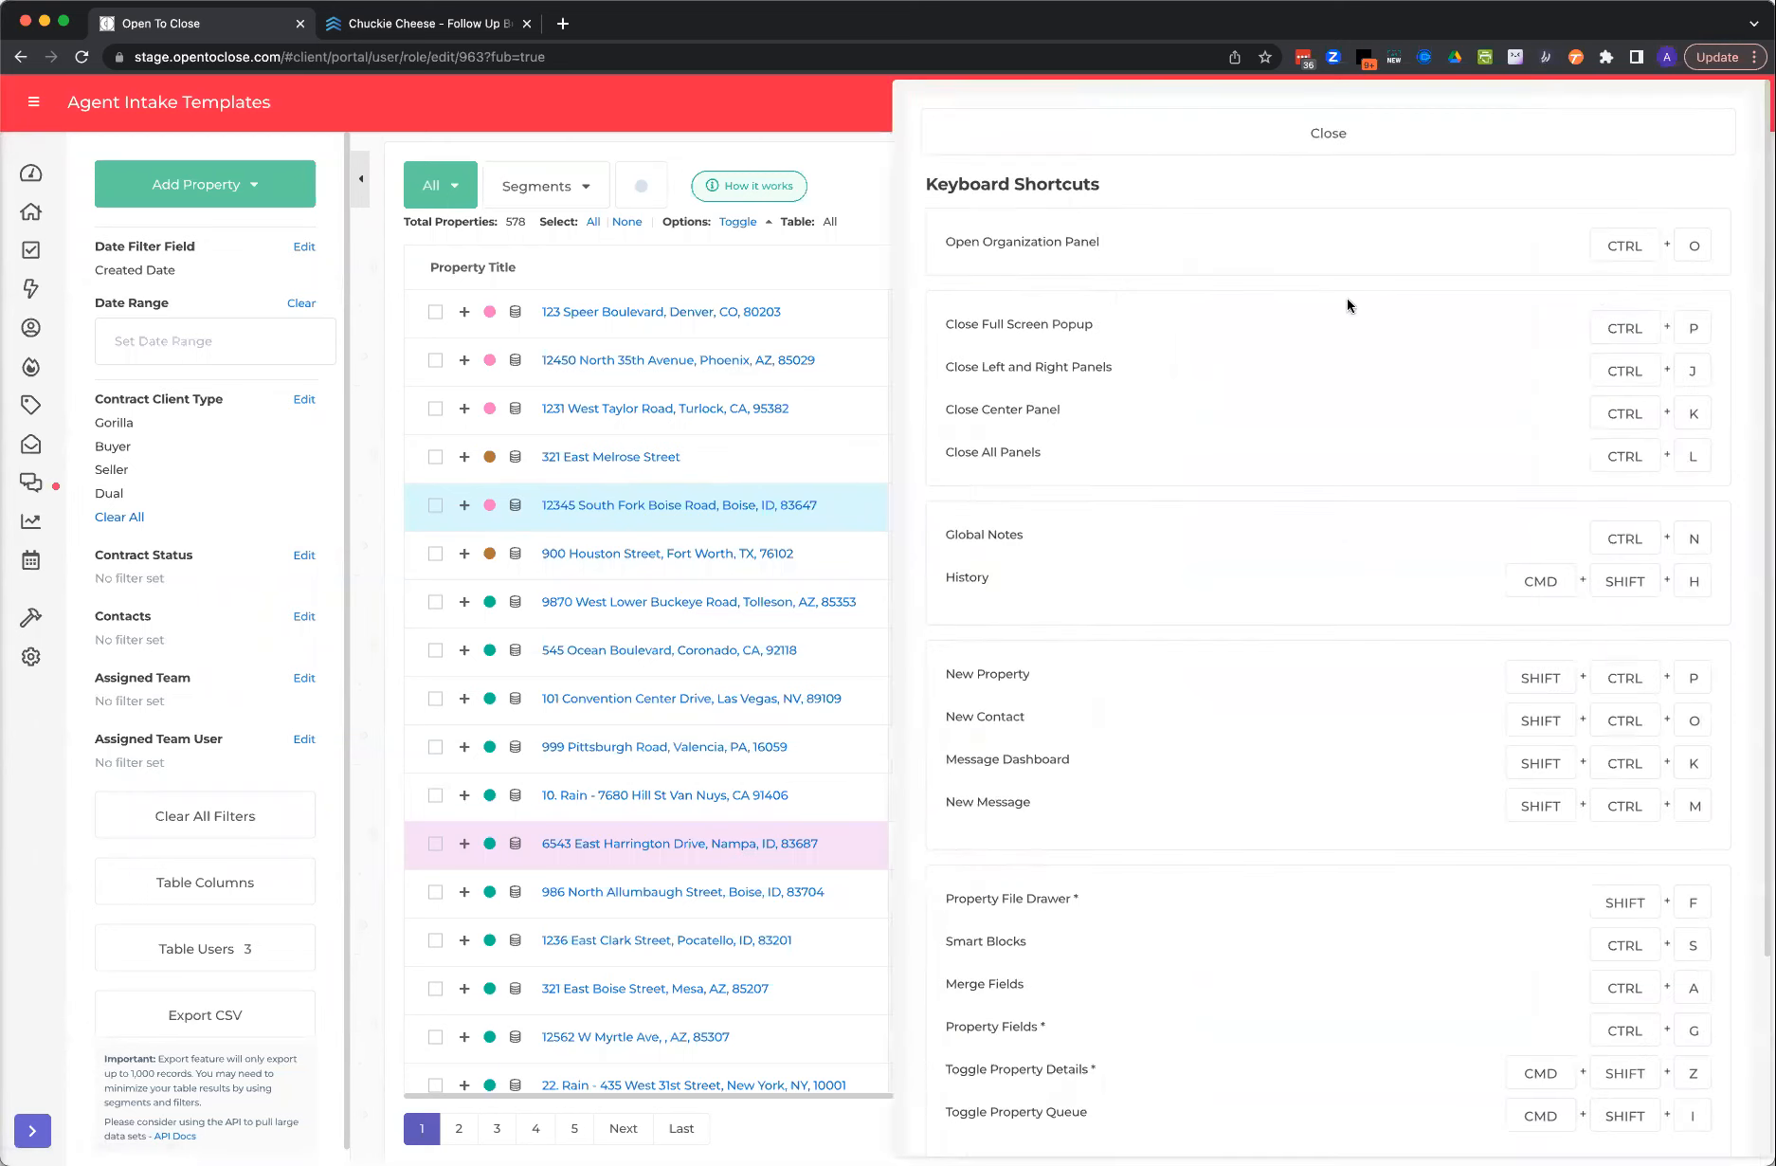
pyautogui.scroll(-1, 1429, 449)
pyautogui.scroll(-2, 1429, 449)
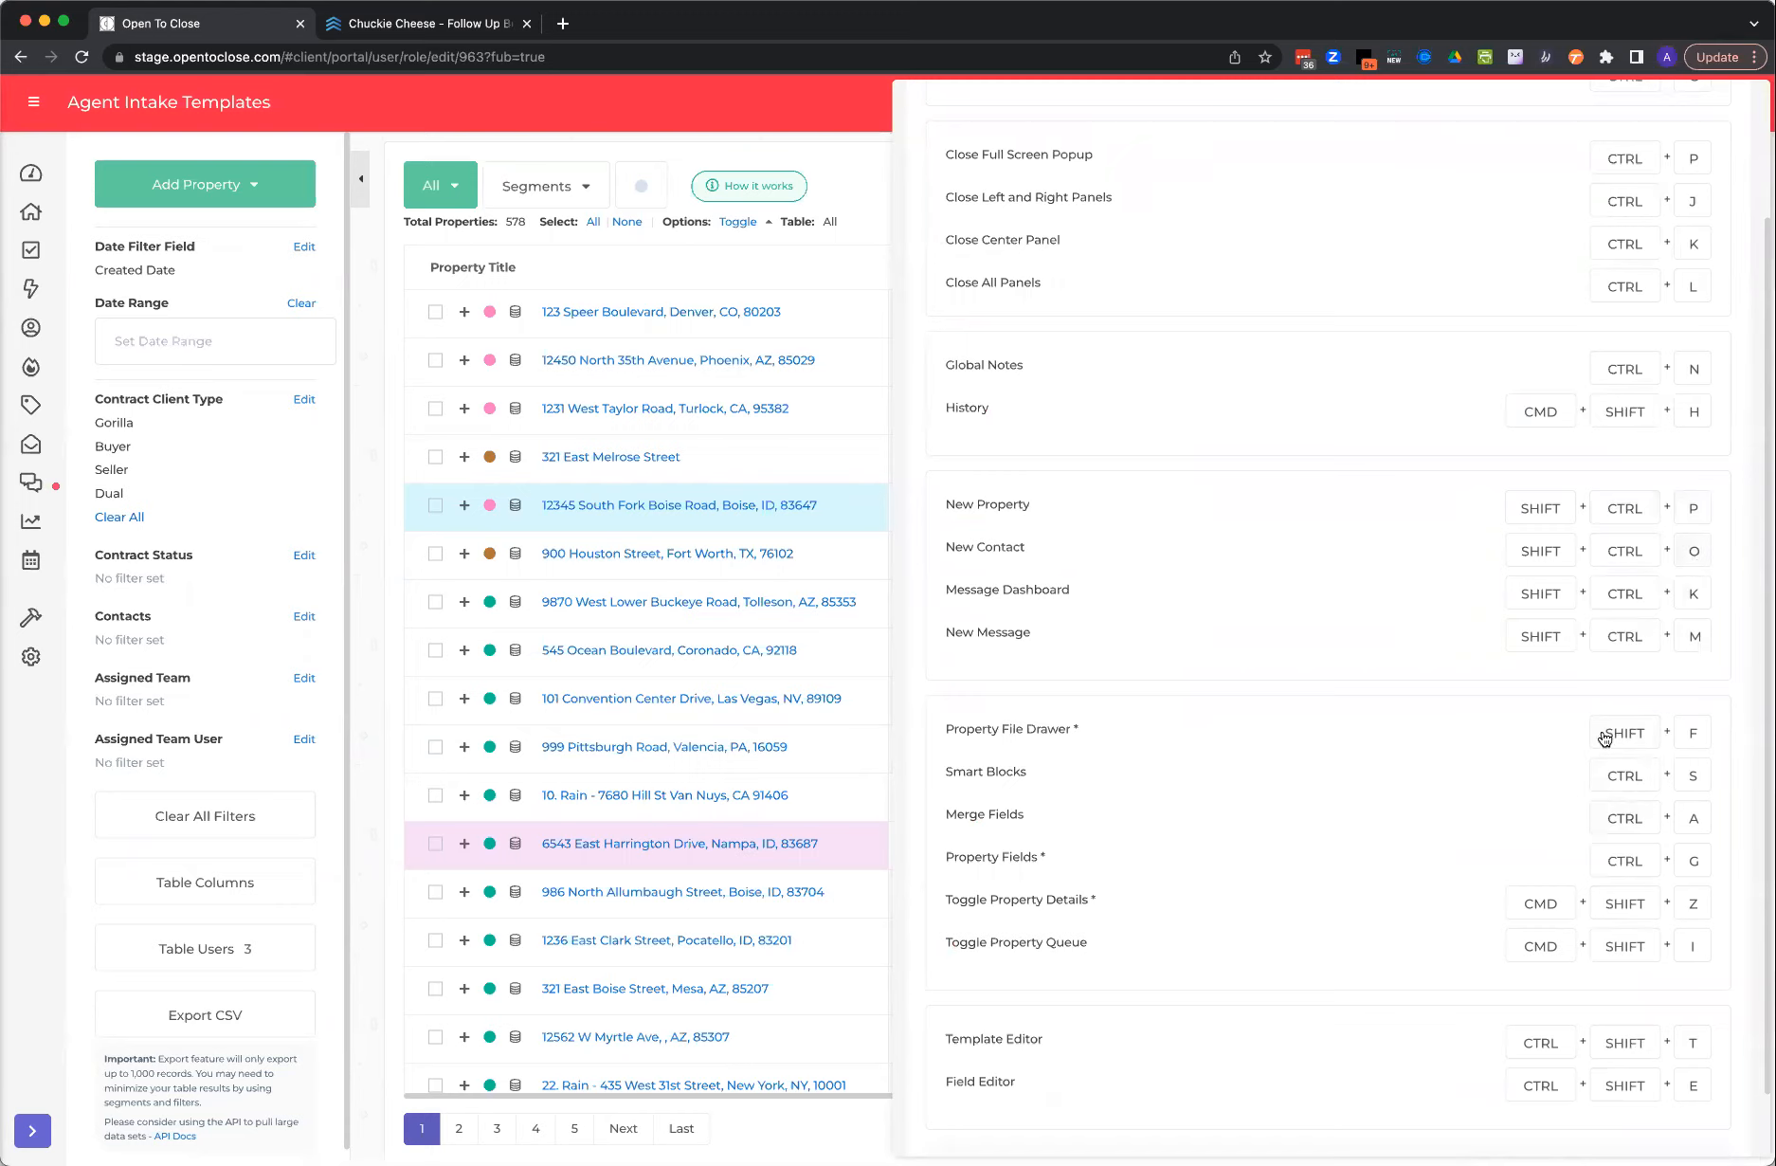
pyautogui.scroll(-2, 1331, 548)
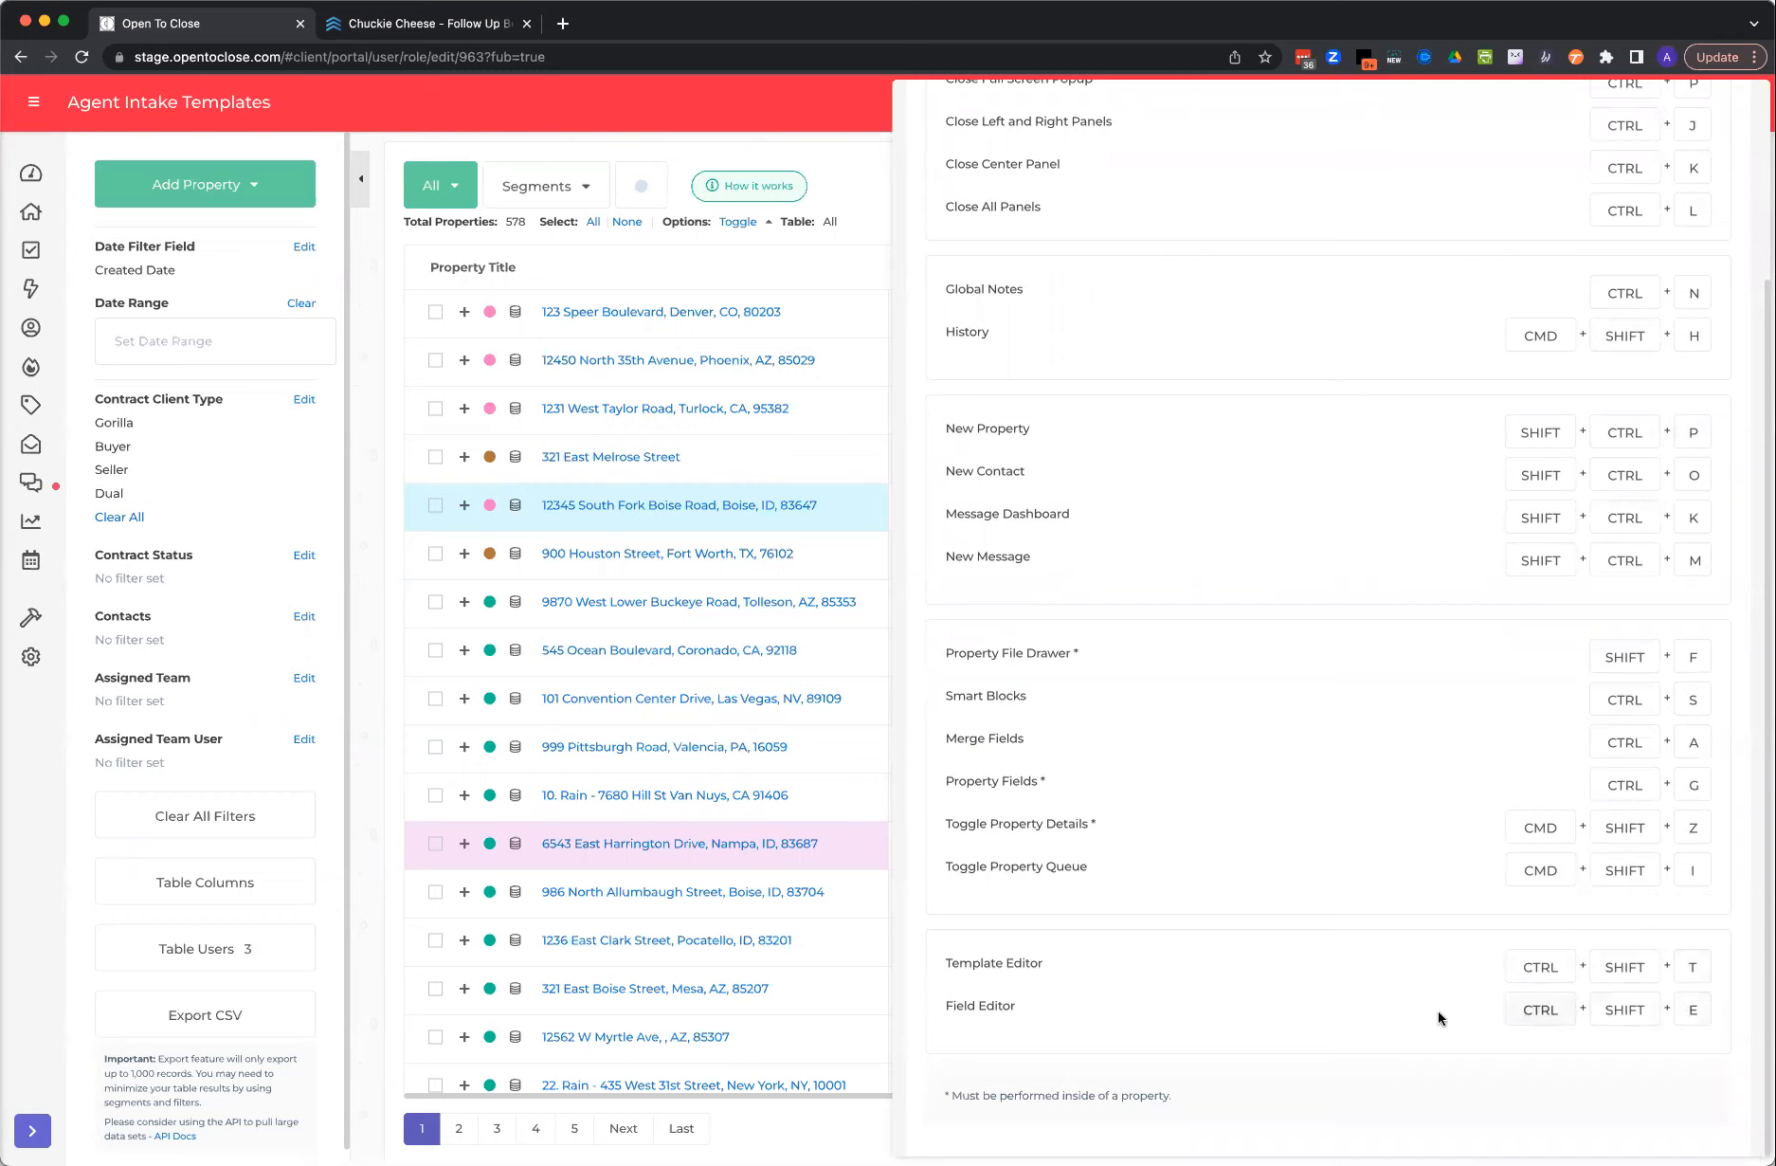
pyautogui.moveTo(37, 675)
pyautogui.scroll(3, 1396, 614)
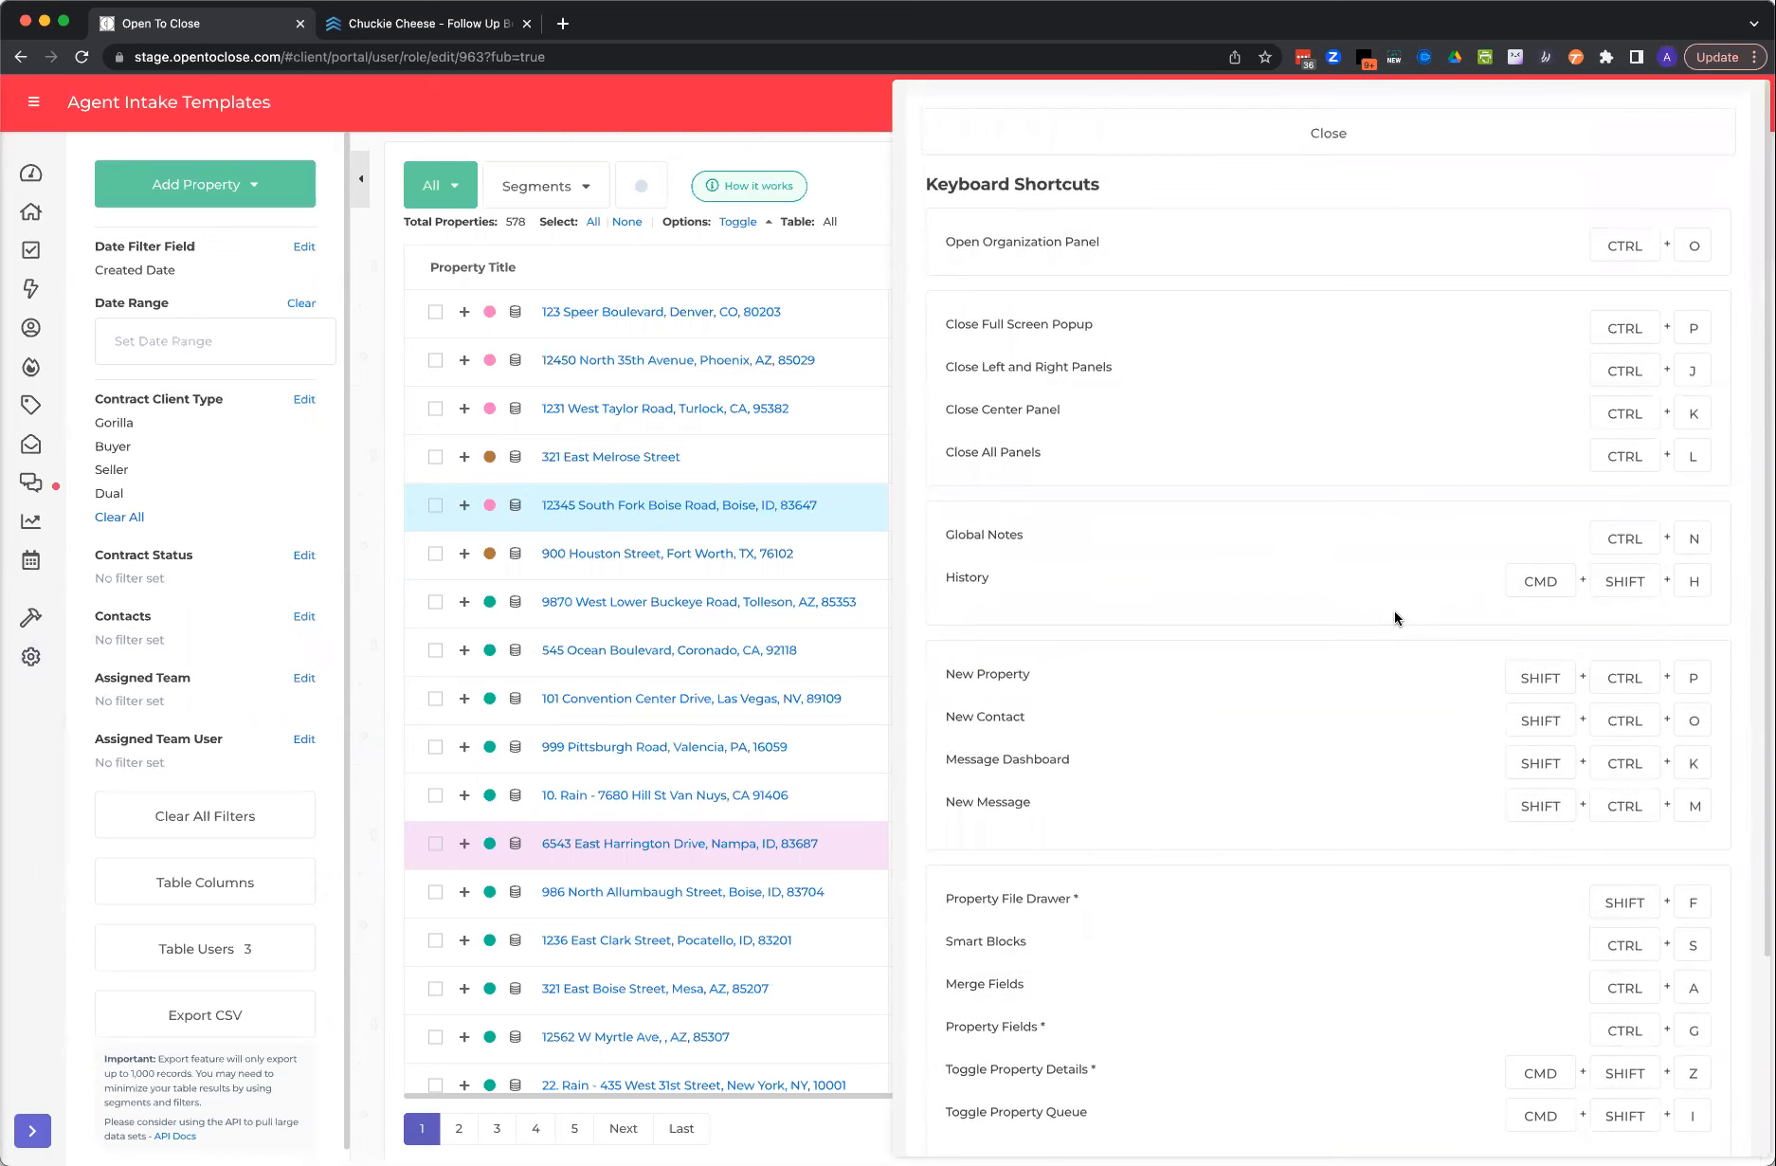
pyautogui.click(1344, 132)
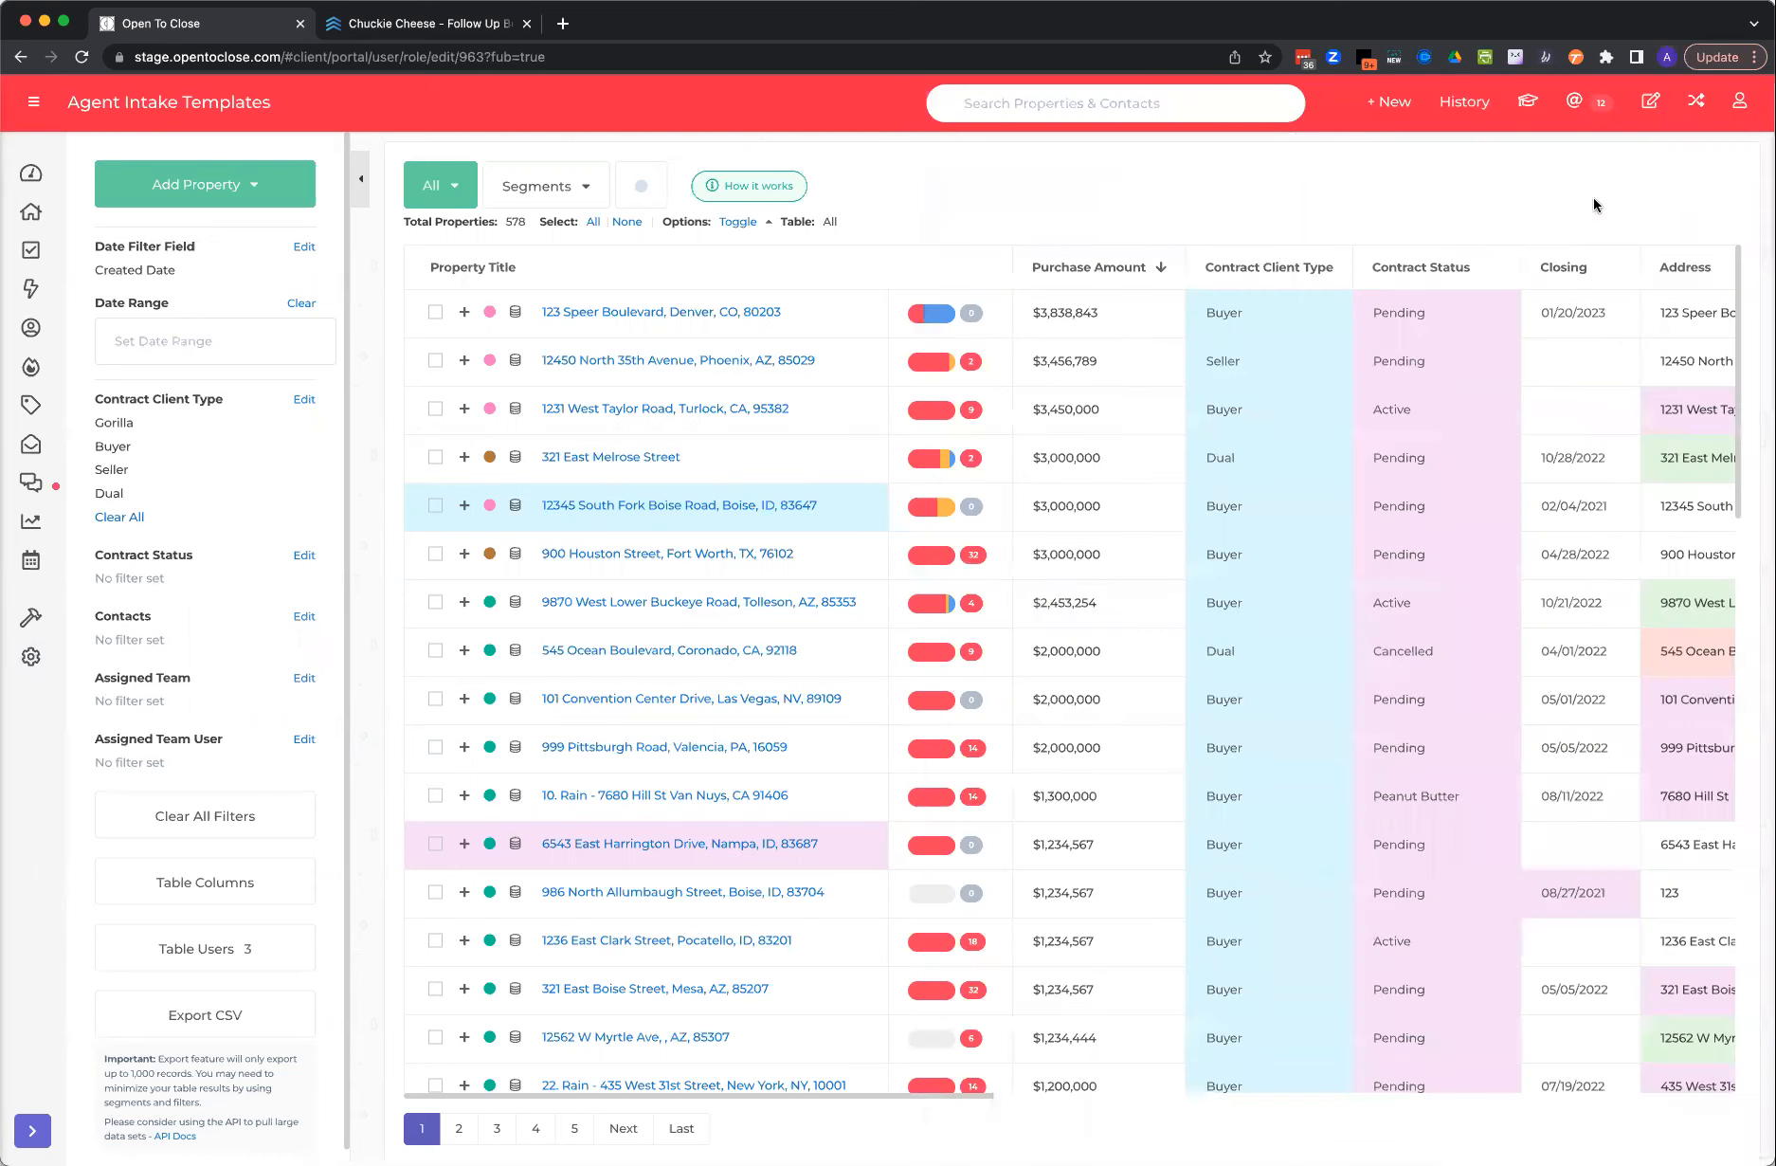
pyautogui.click(1736, 106)
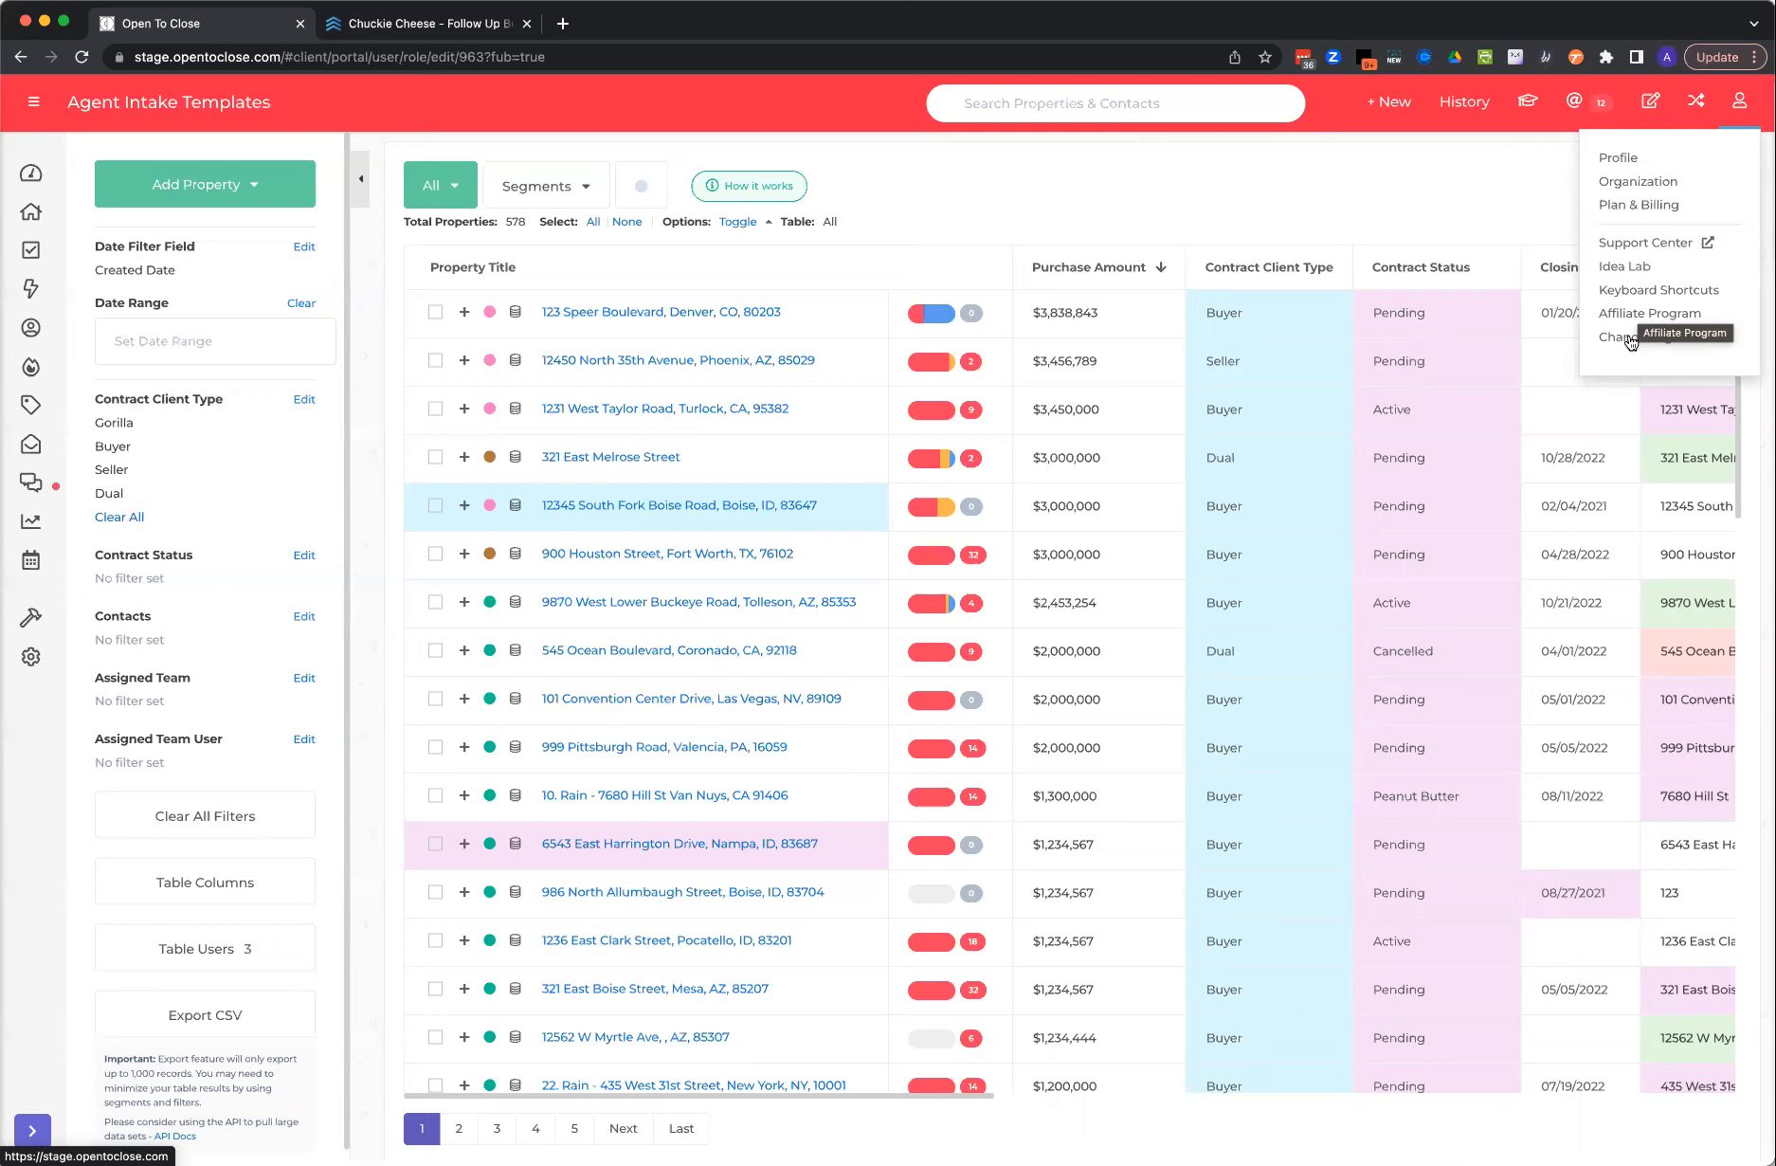
pyautogui.click(1741, 106)
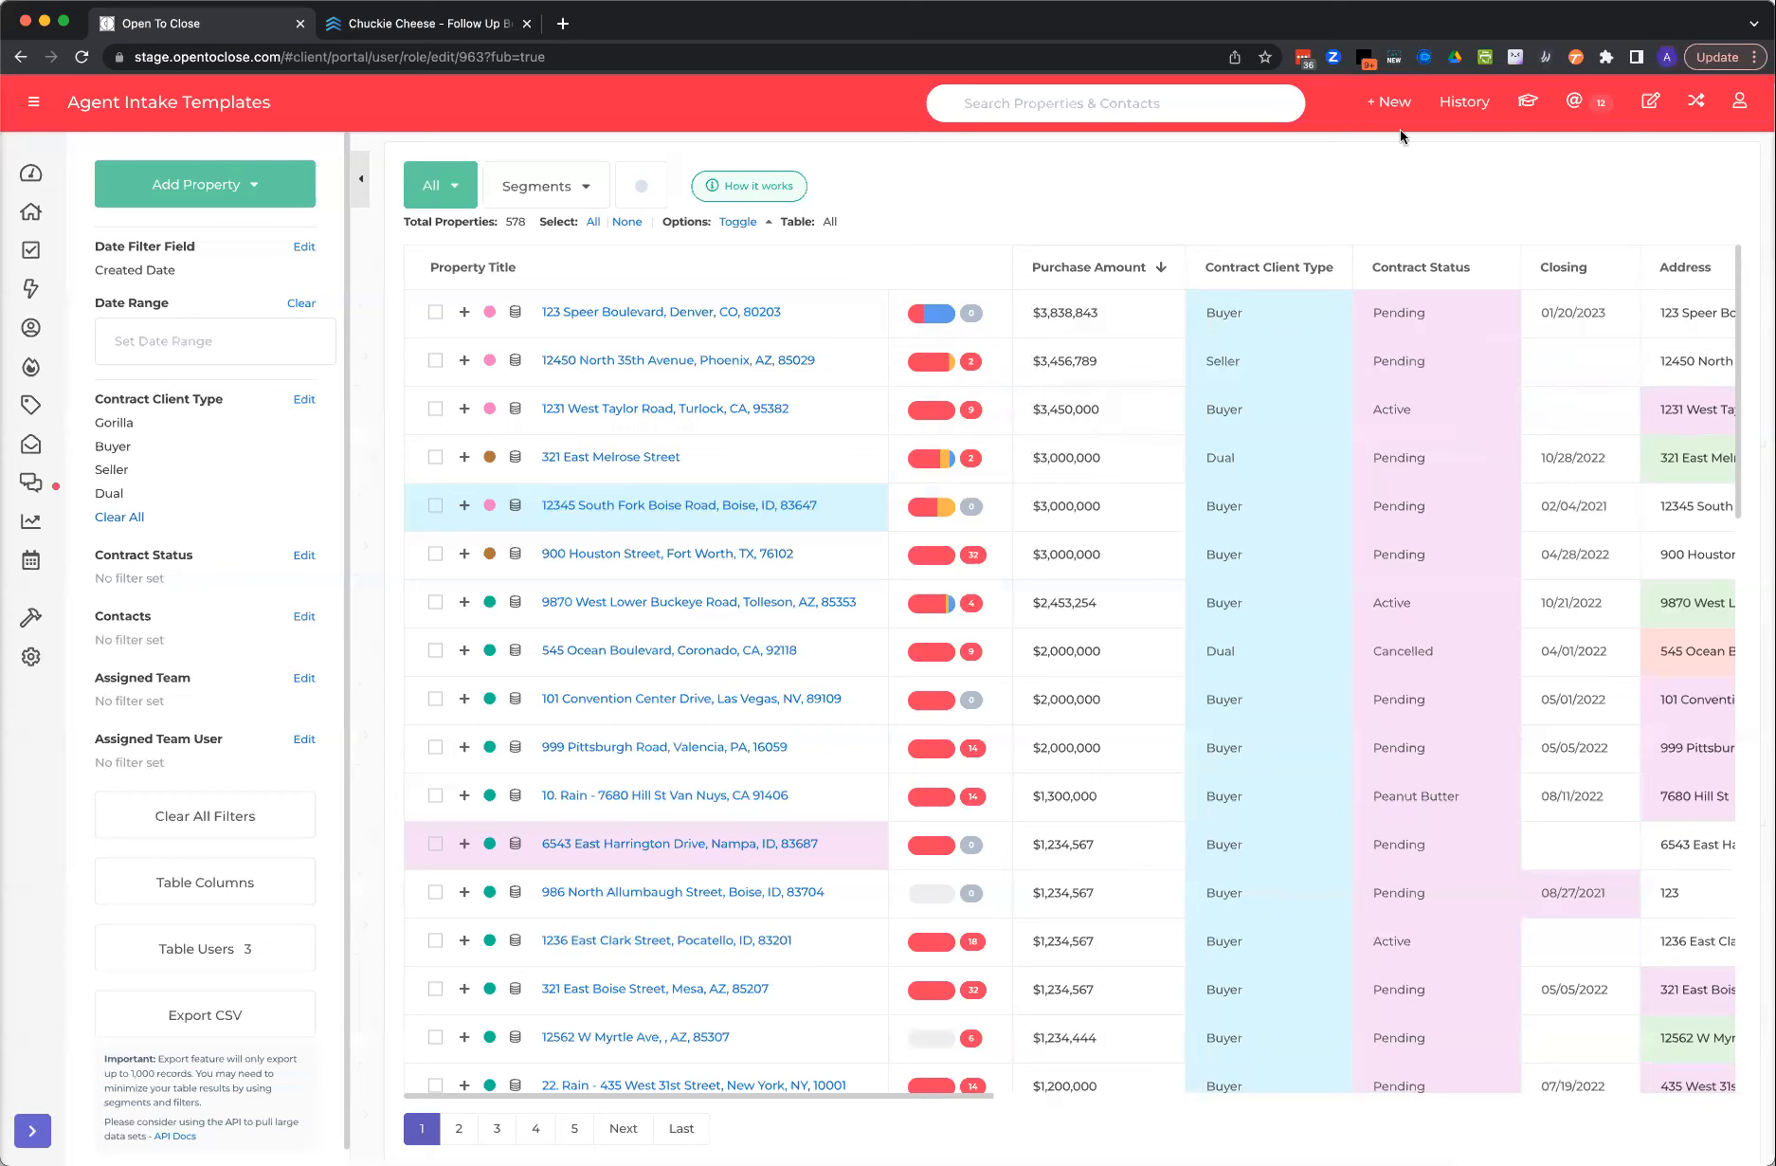
# - Switch to the Loom recorder, set its capture mode to Screen Only, hide the camera bubble, and close the recorder
pyautogui.click(1364, 59)
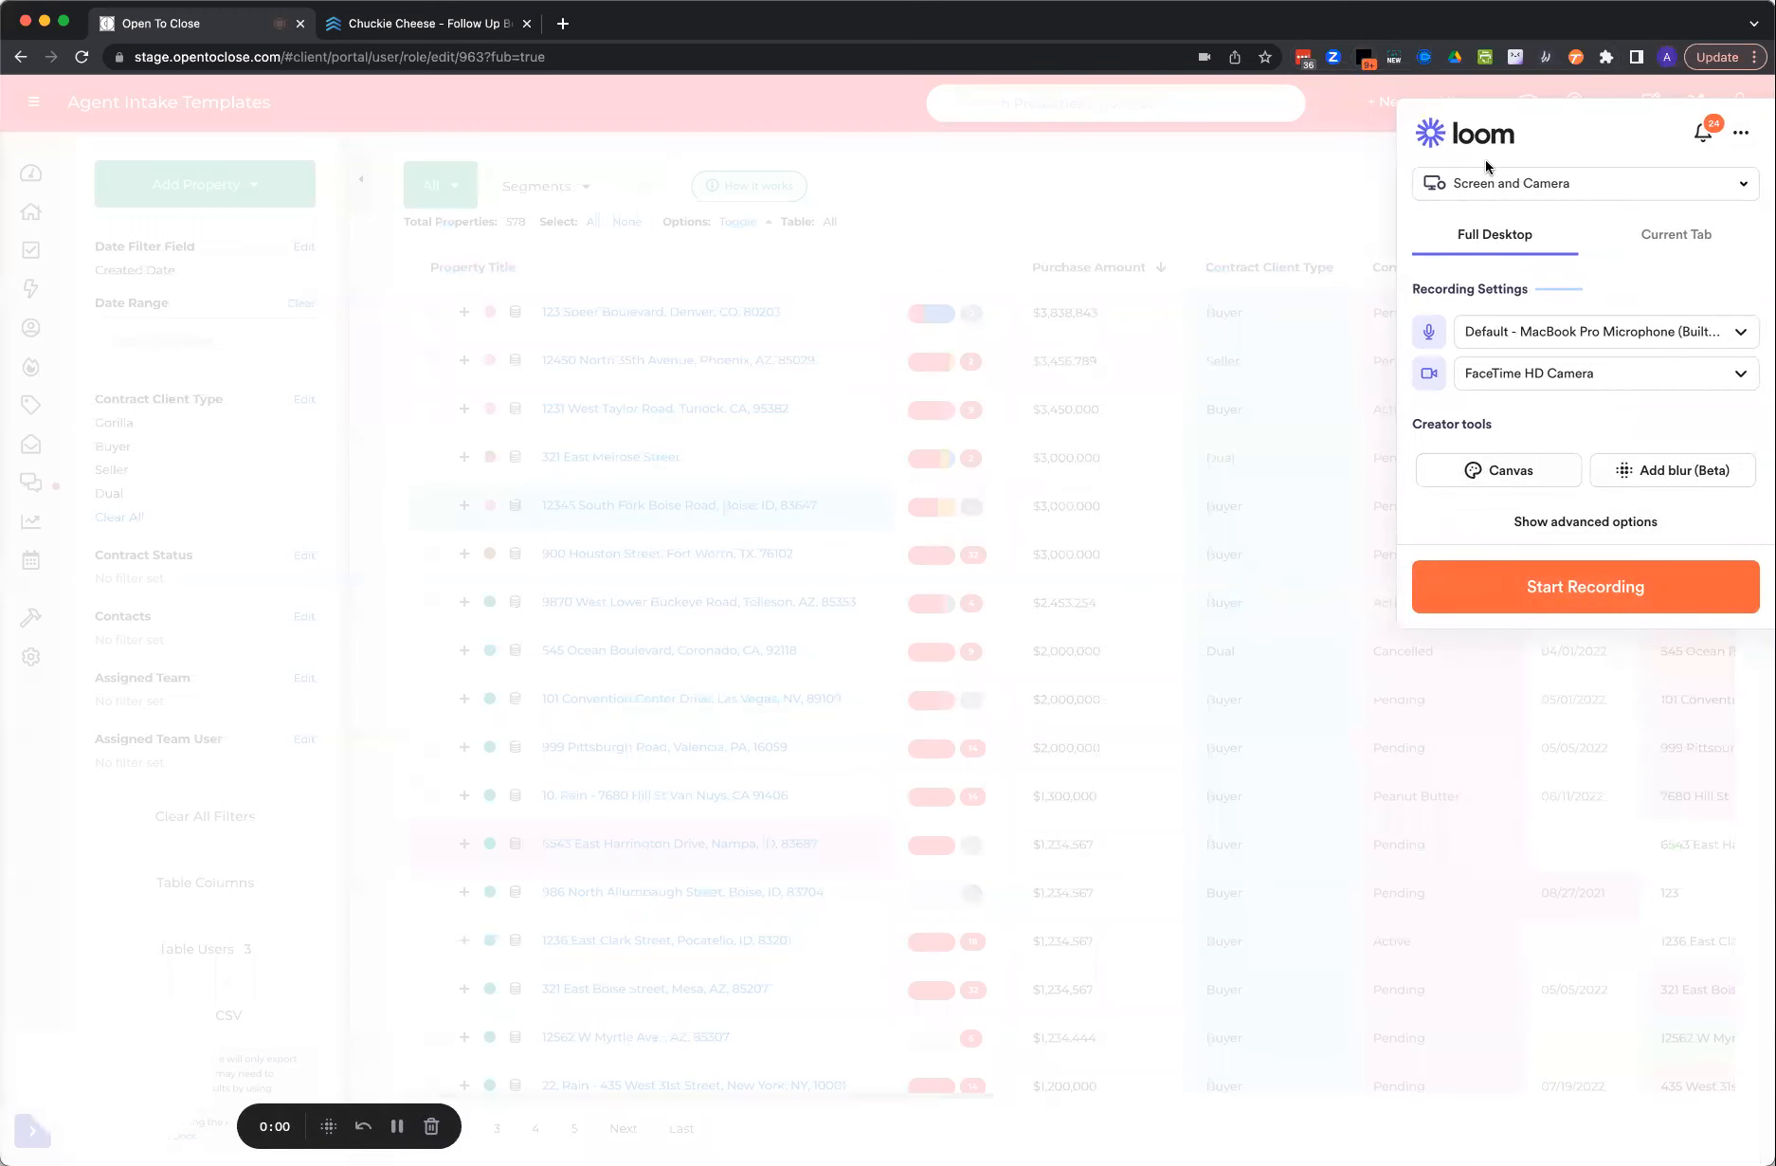
pyautogui.click(1506, 186)
pyautogui.click(1496, 275)
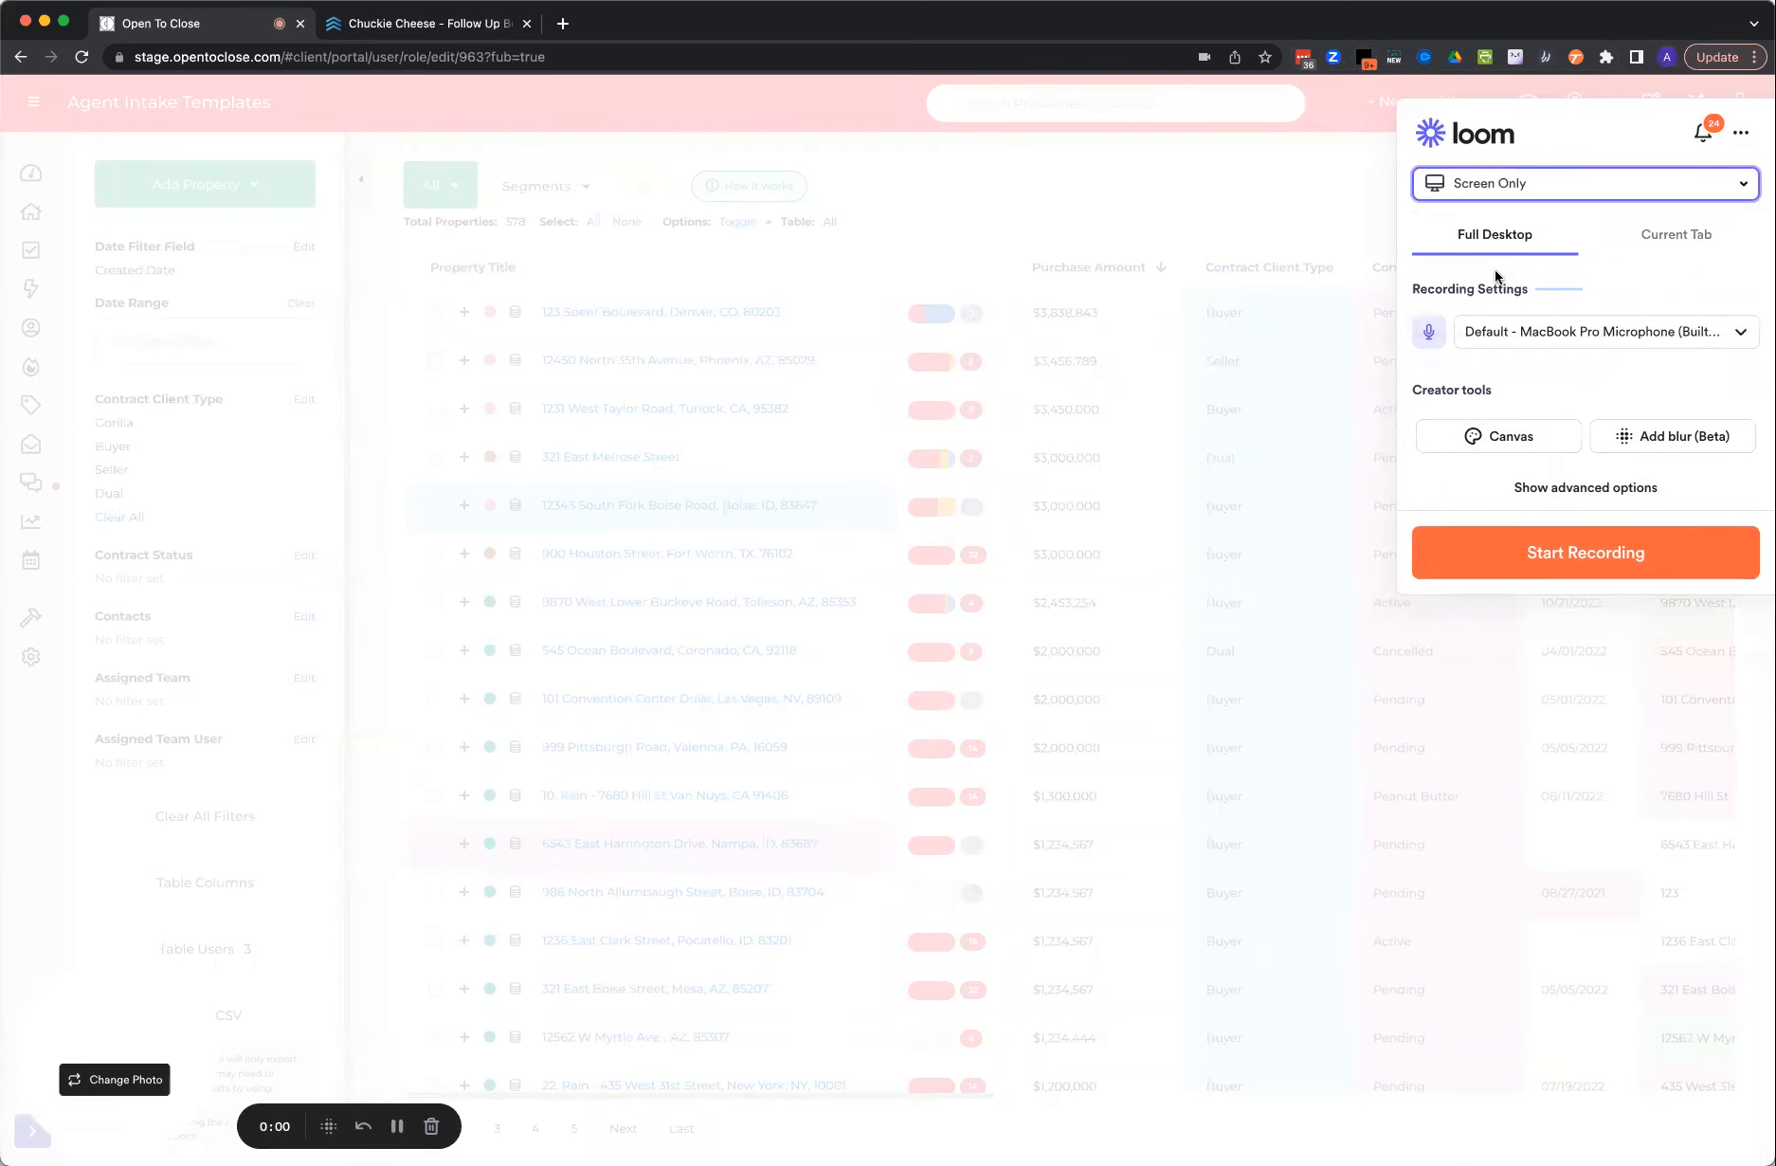
pyautogui.moveTo(154, 1031)
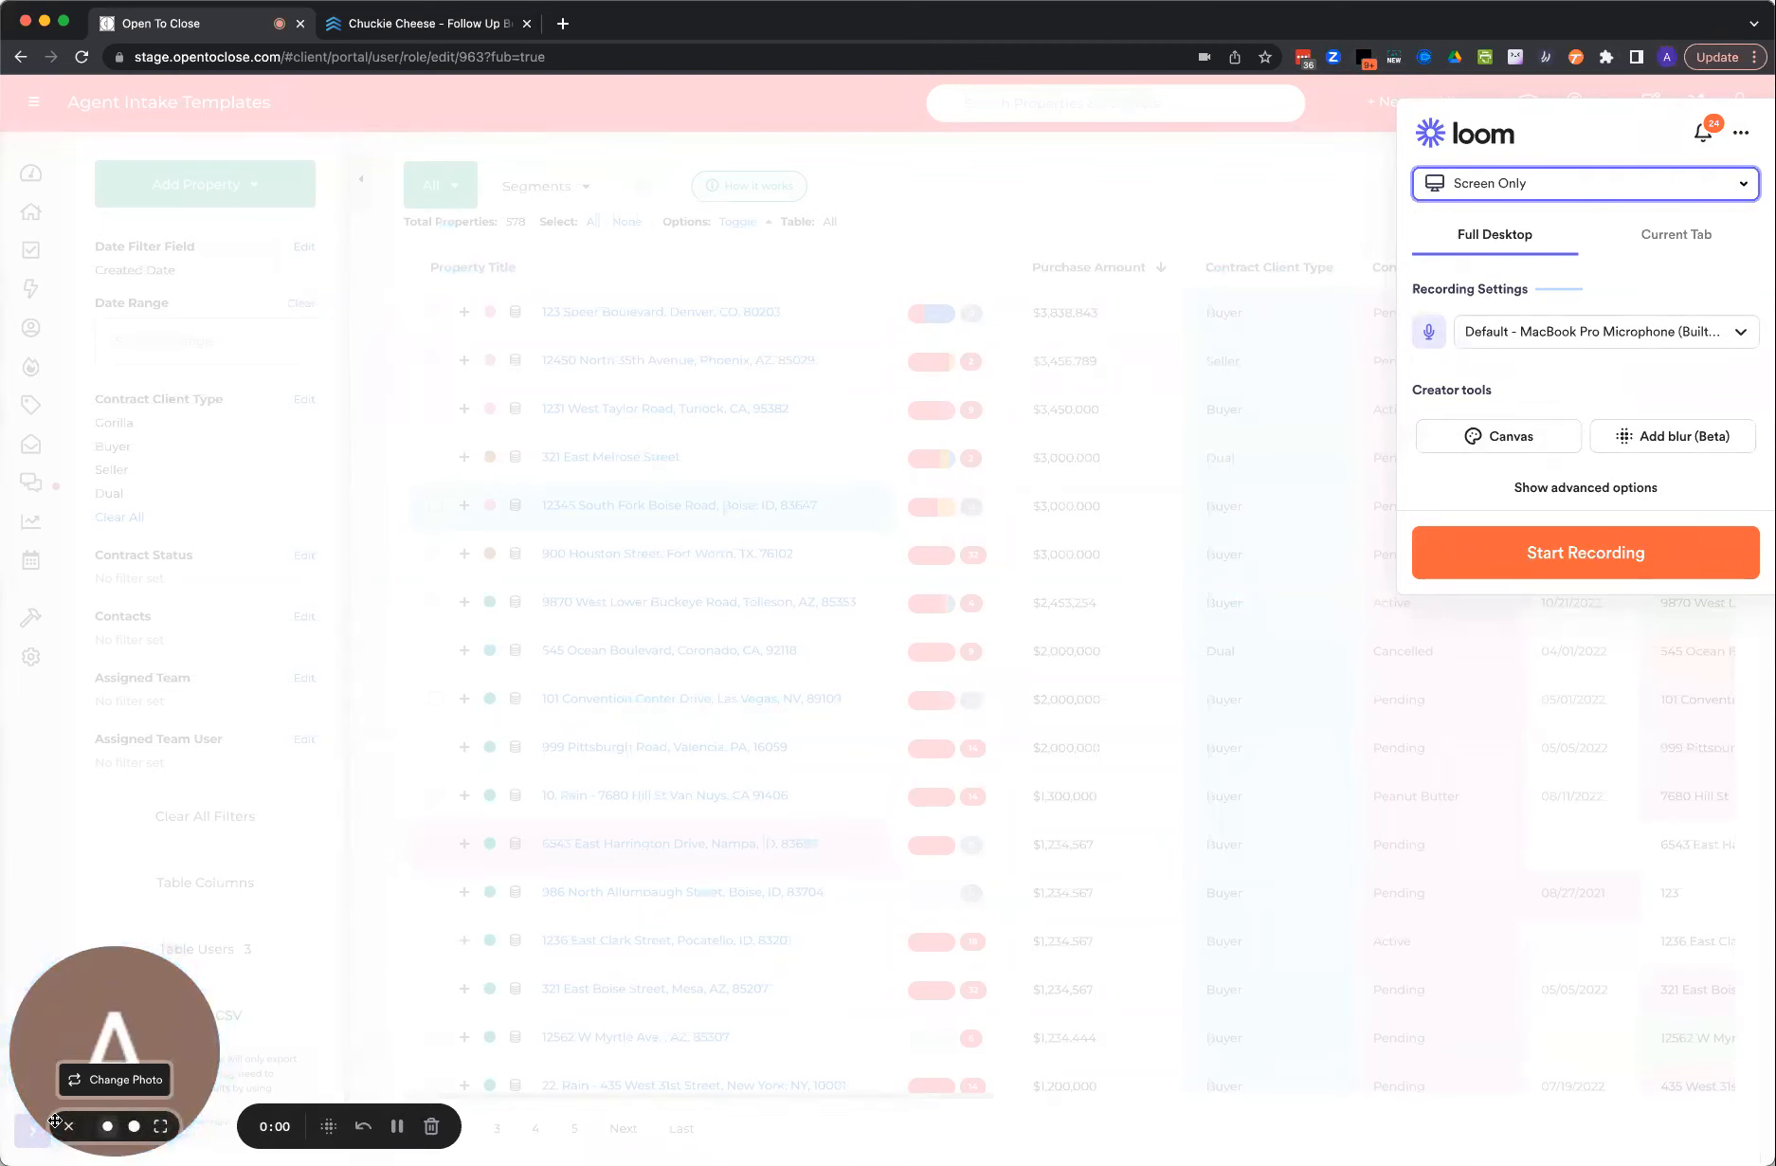
pyautogui.click(111, 1126)
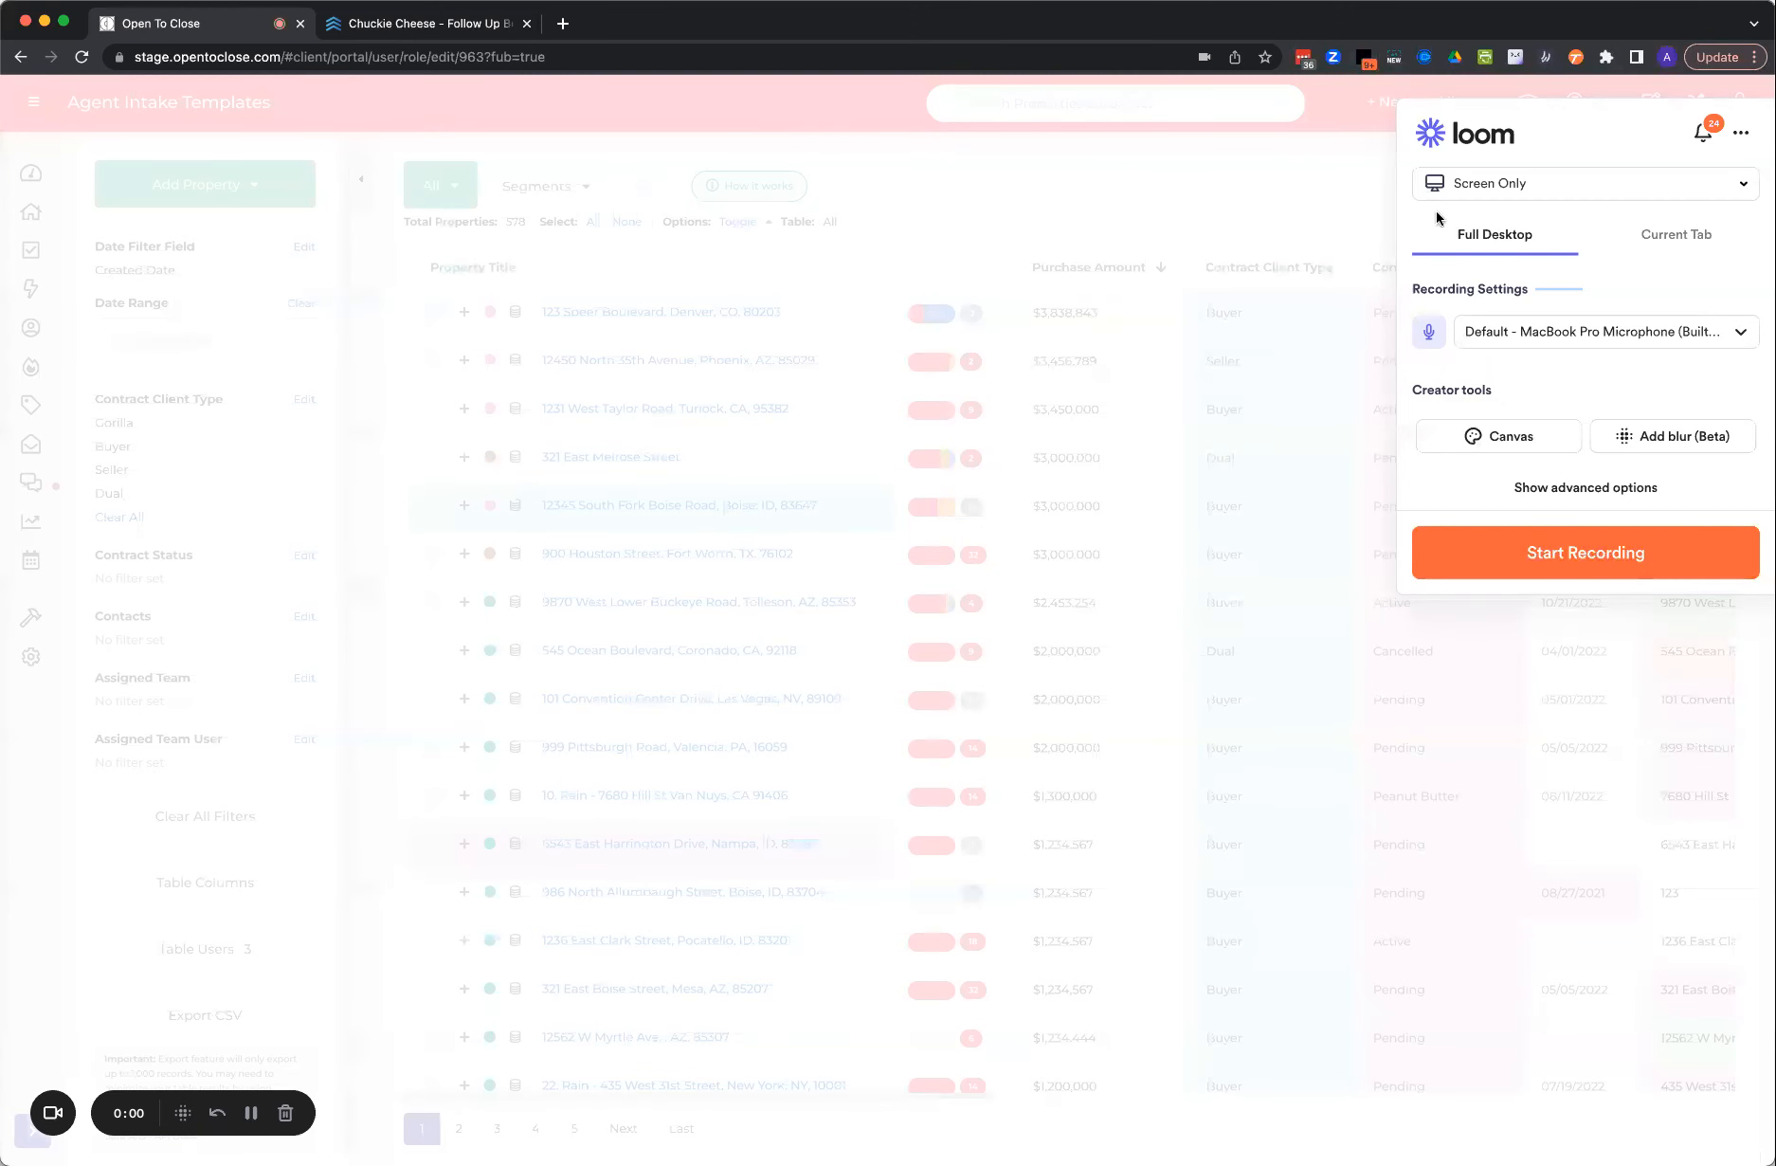
pyautogui.click(1181, 178)
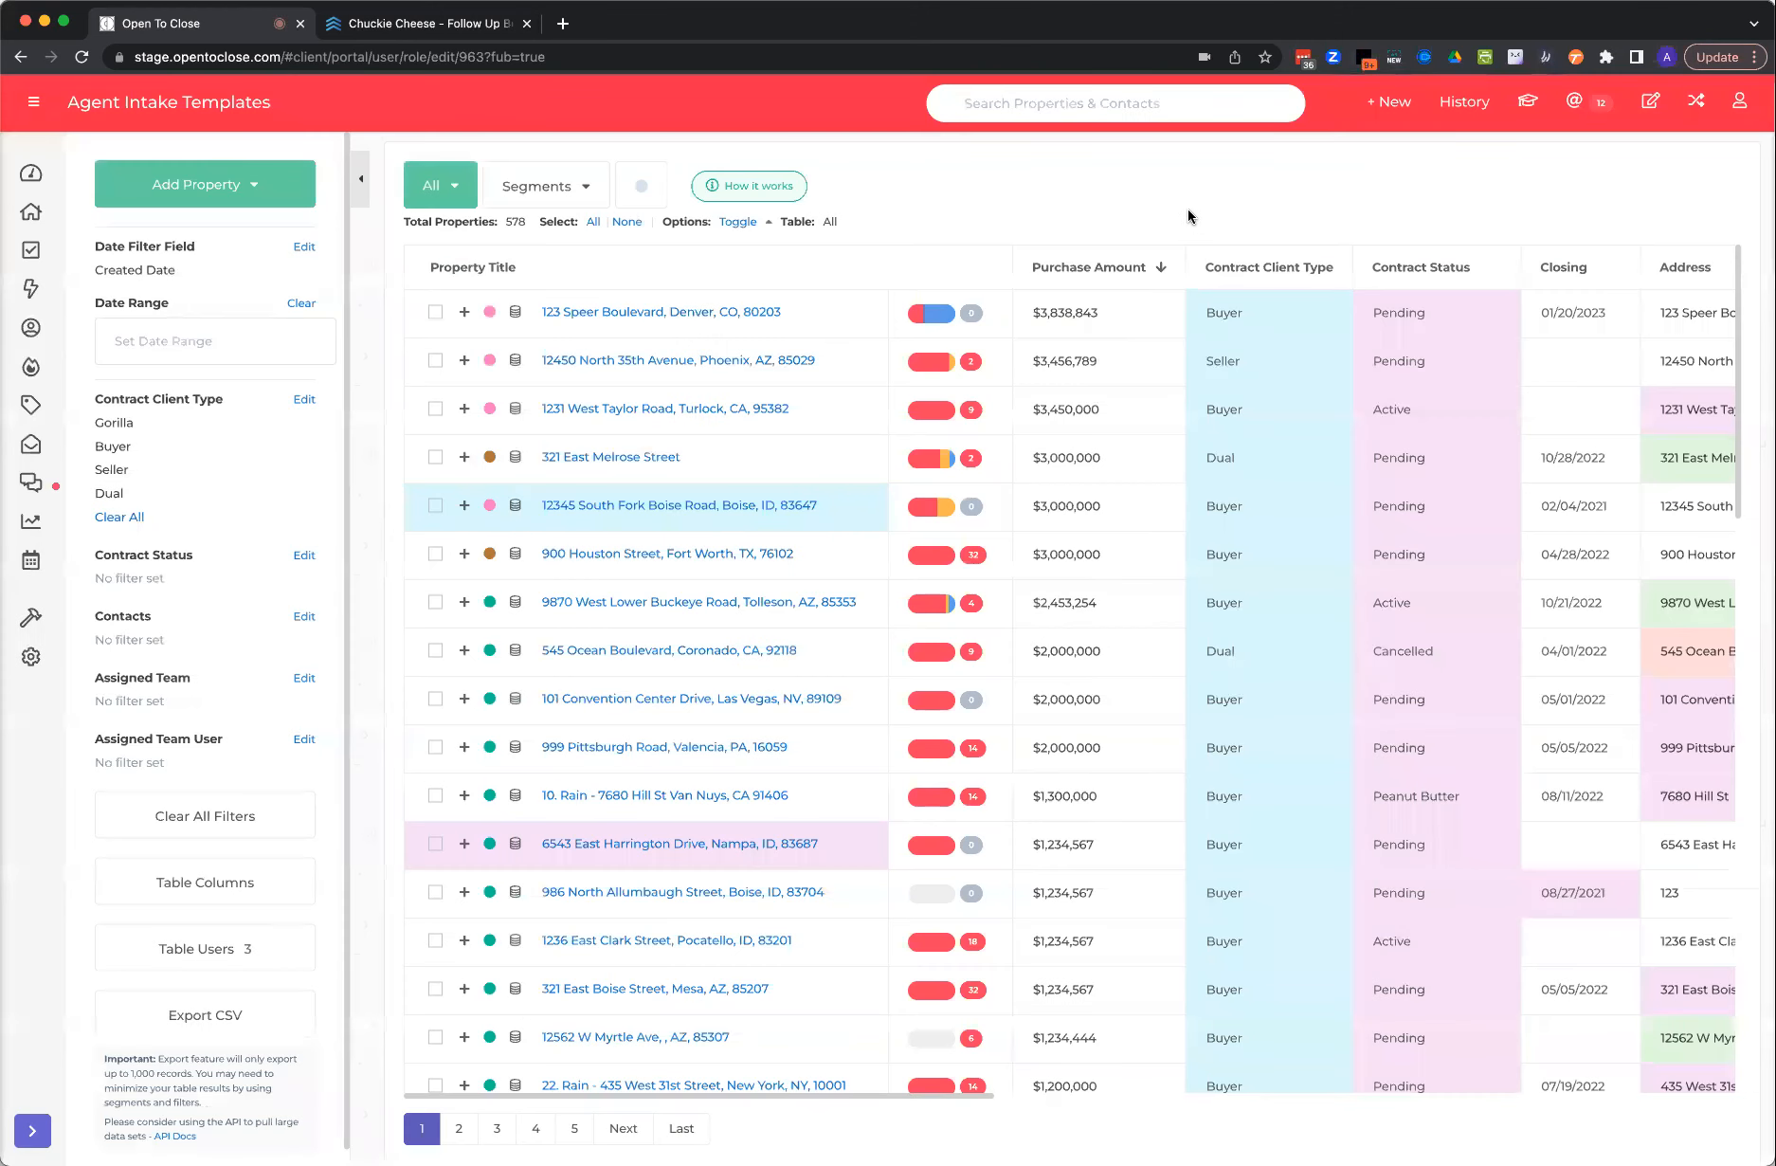